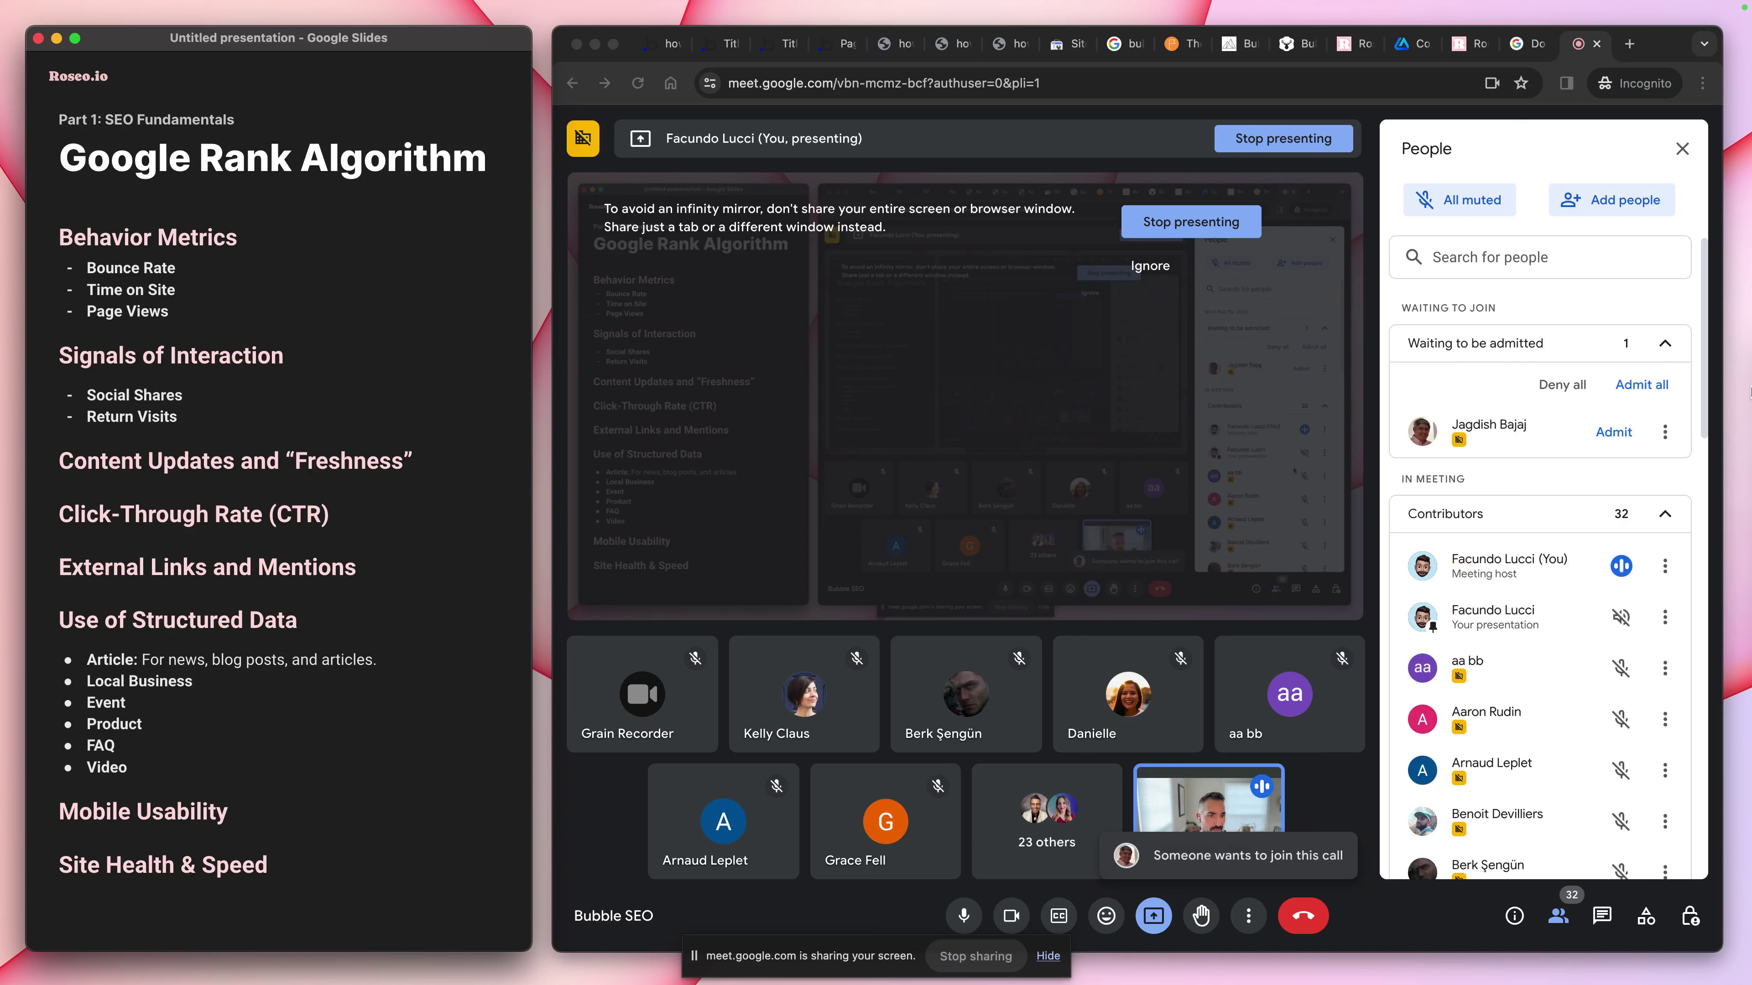
Admit the participants waiting to join the meeting
click(1611, 432)
click(1611, 432)
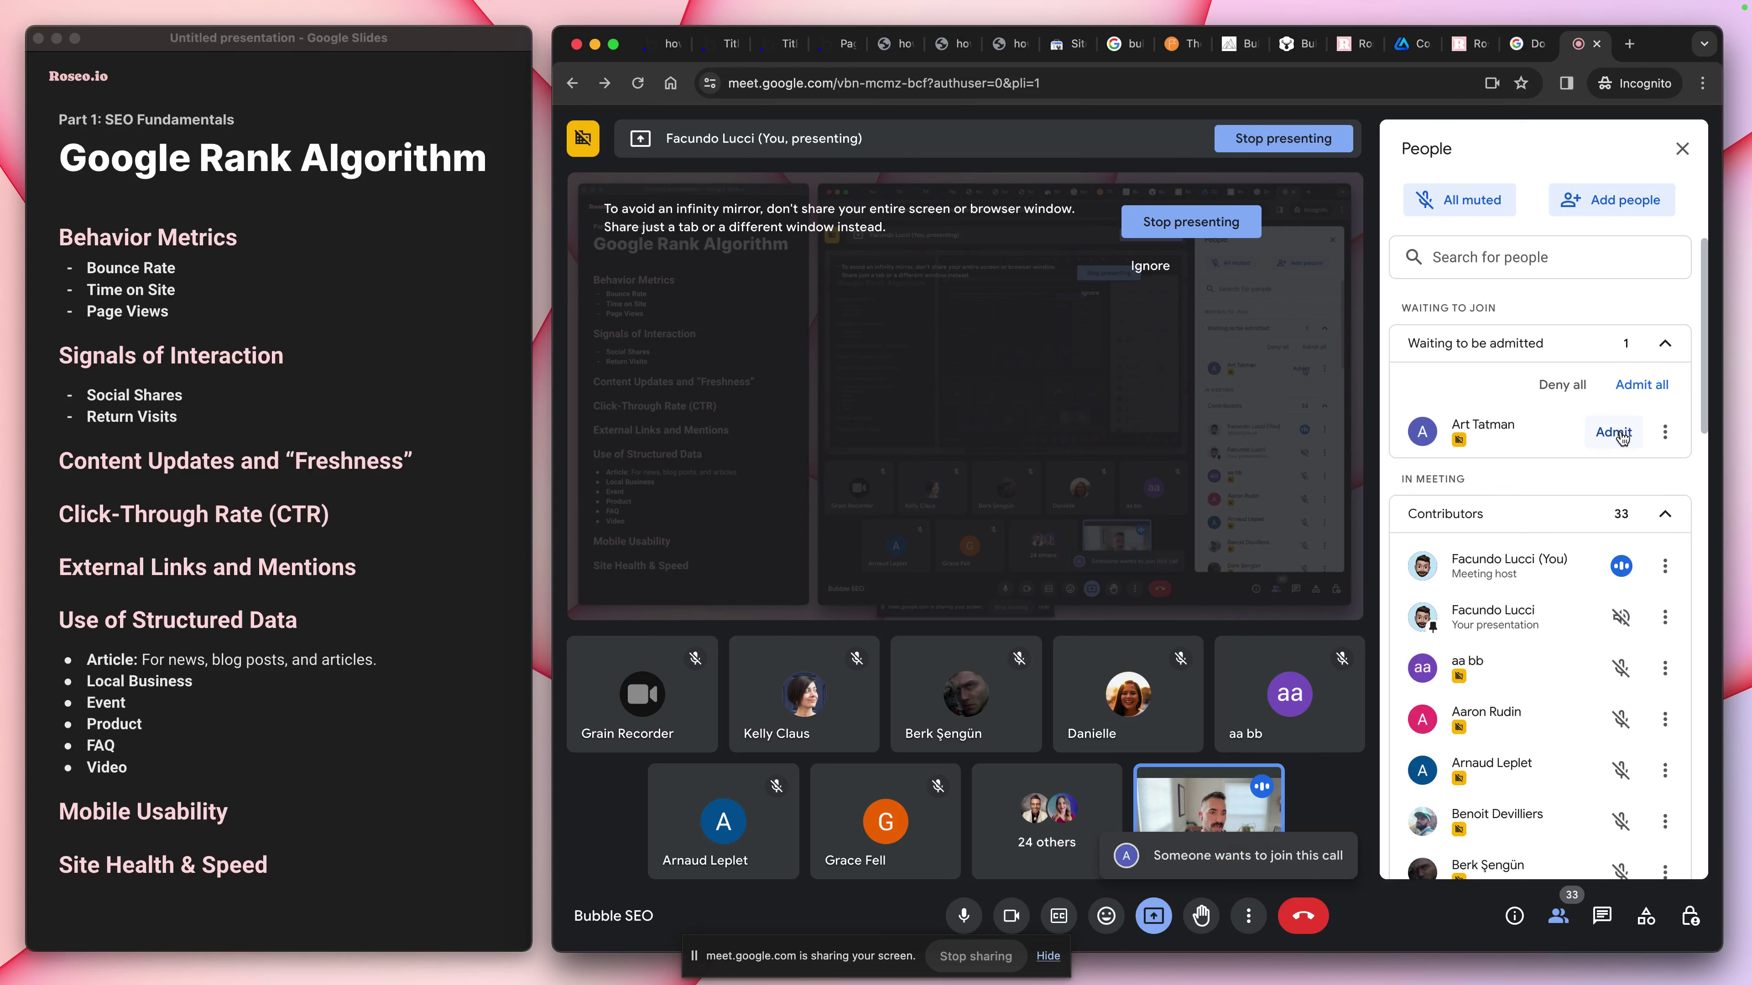
click(1613, 432)
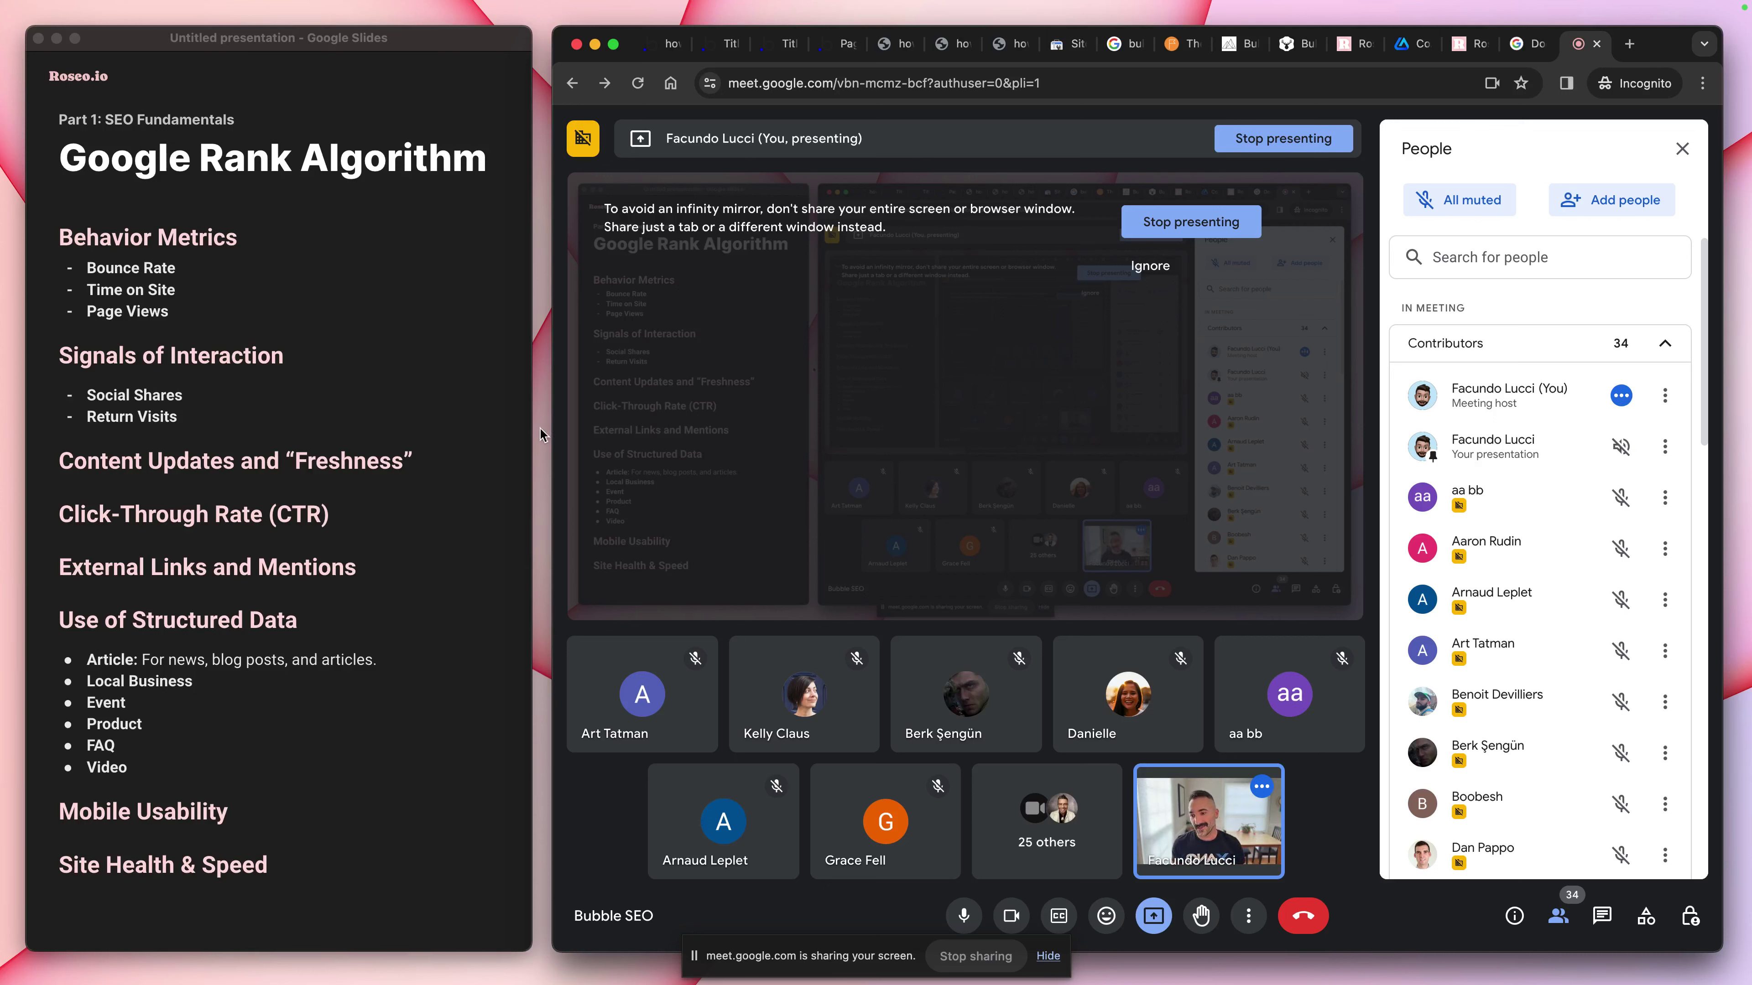
Advance the slideshow past the SEO slide and reveal every point of "I don't need SEO because I'm building an app!"
click(495, 493)
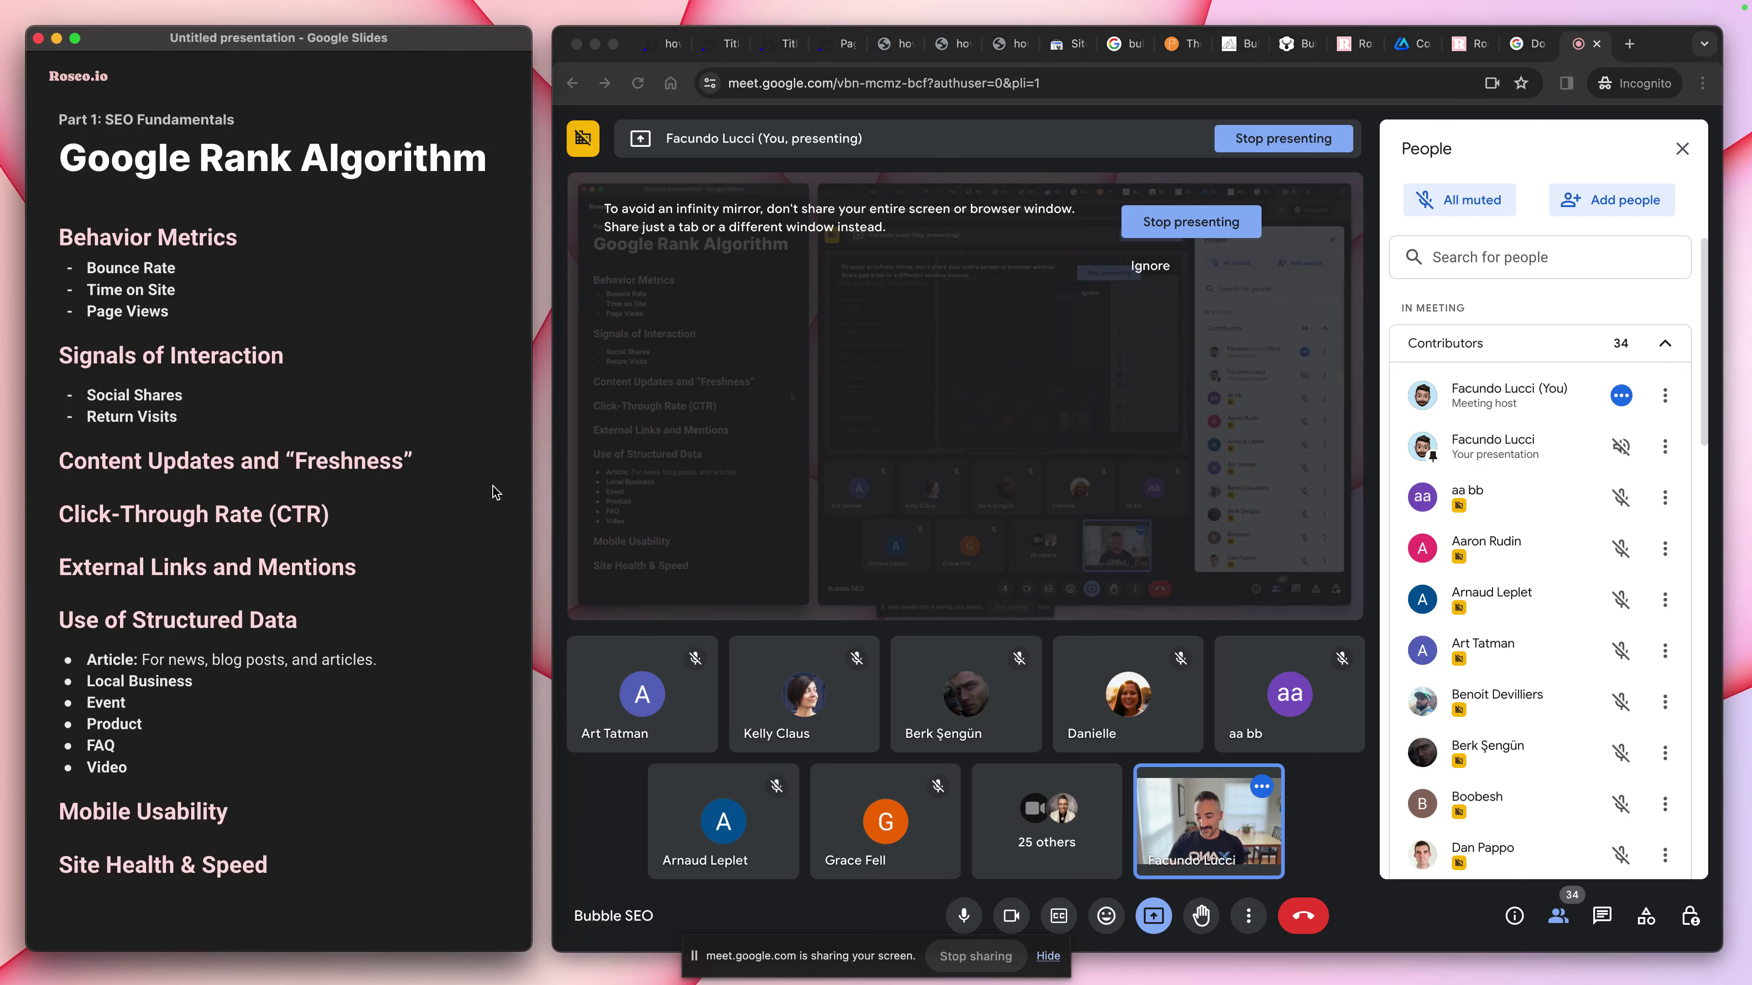
key(Left)
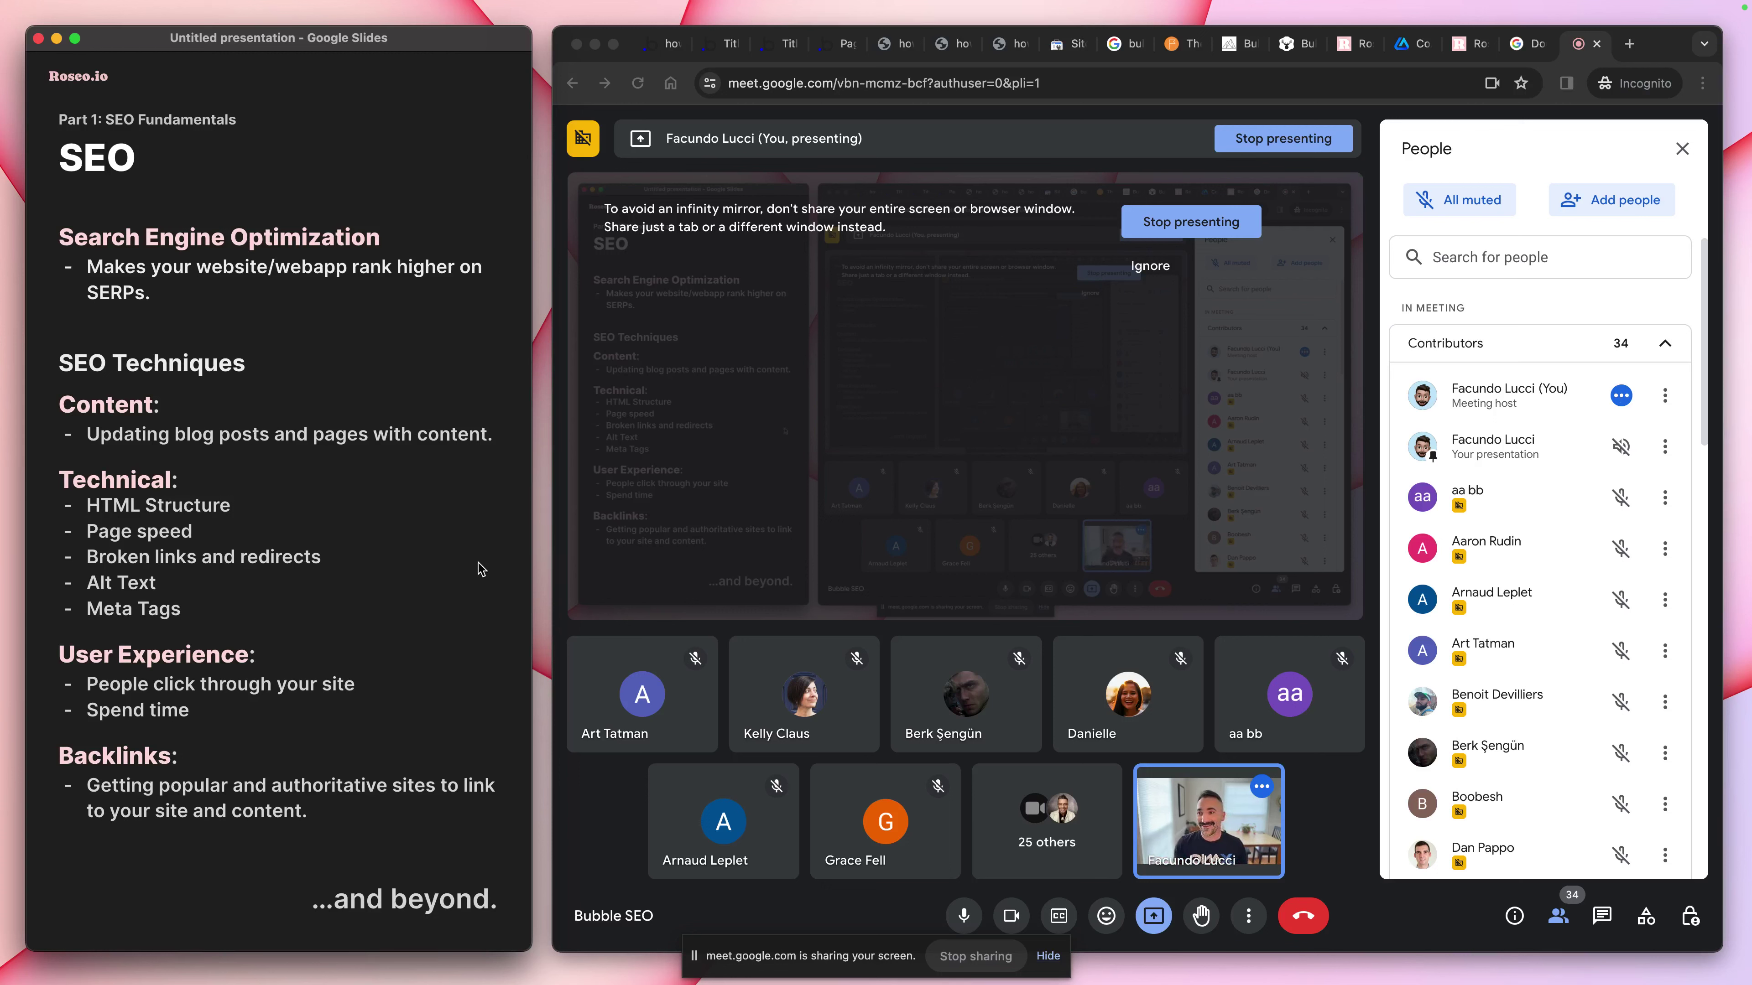
key(Right)
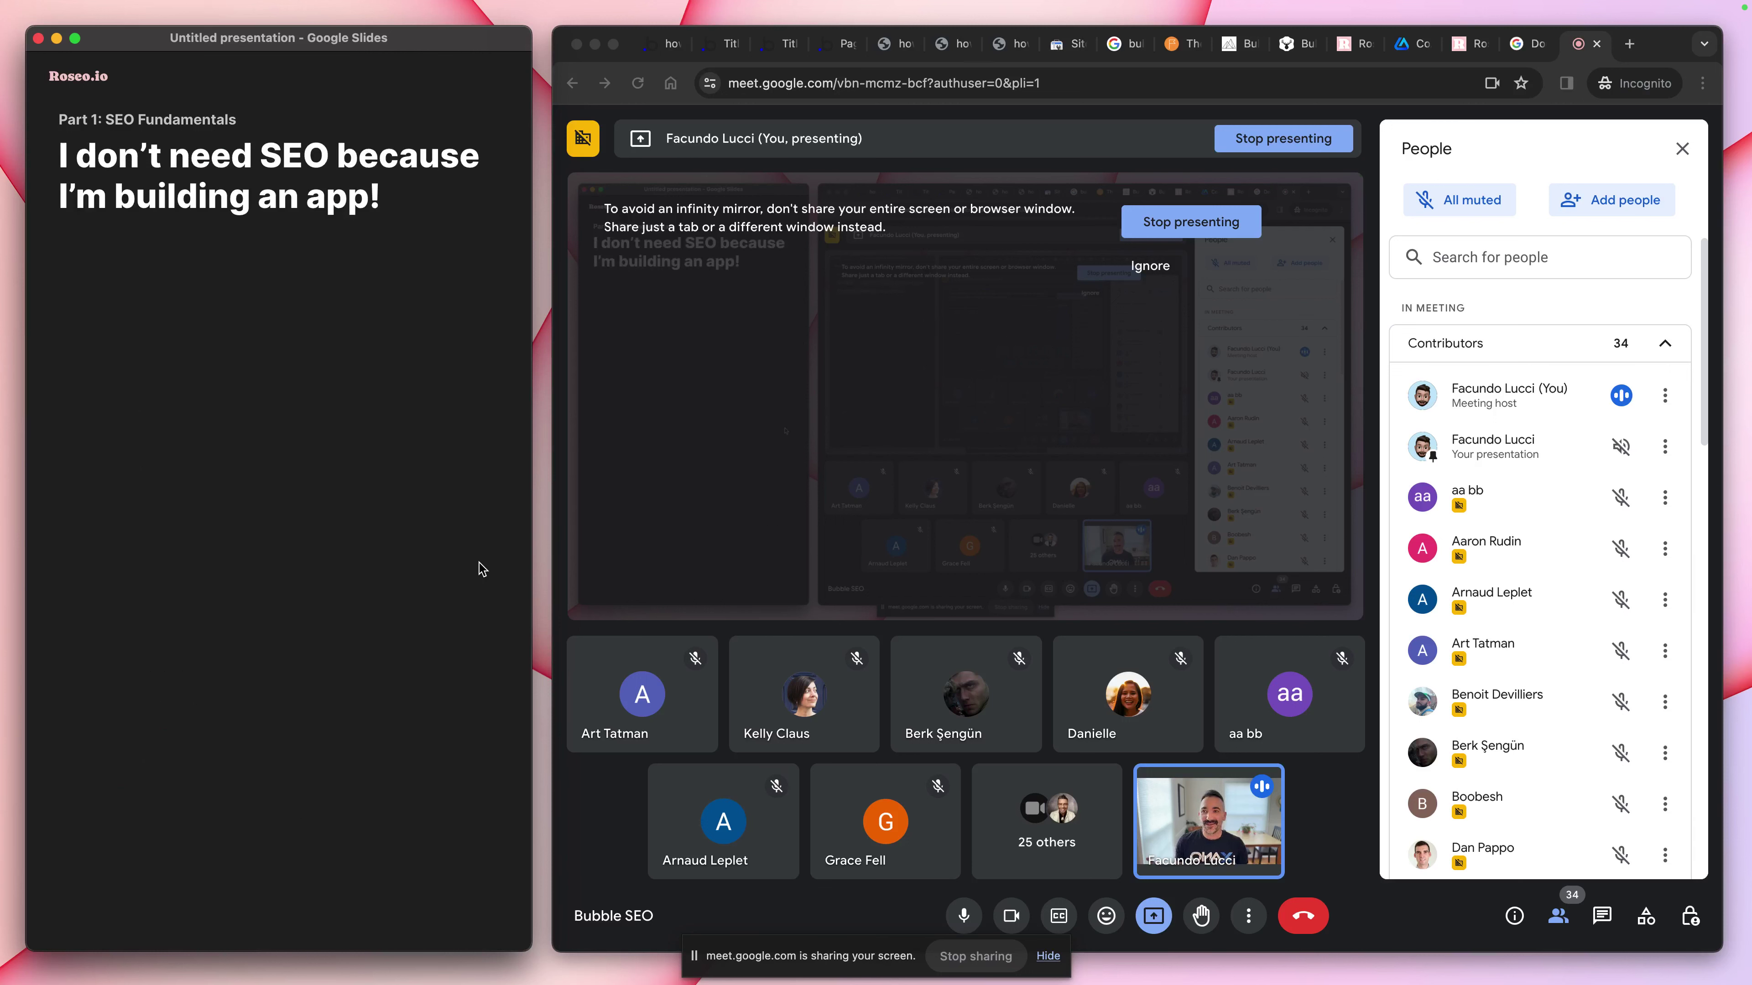
key(Right)
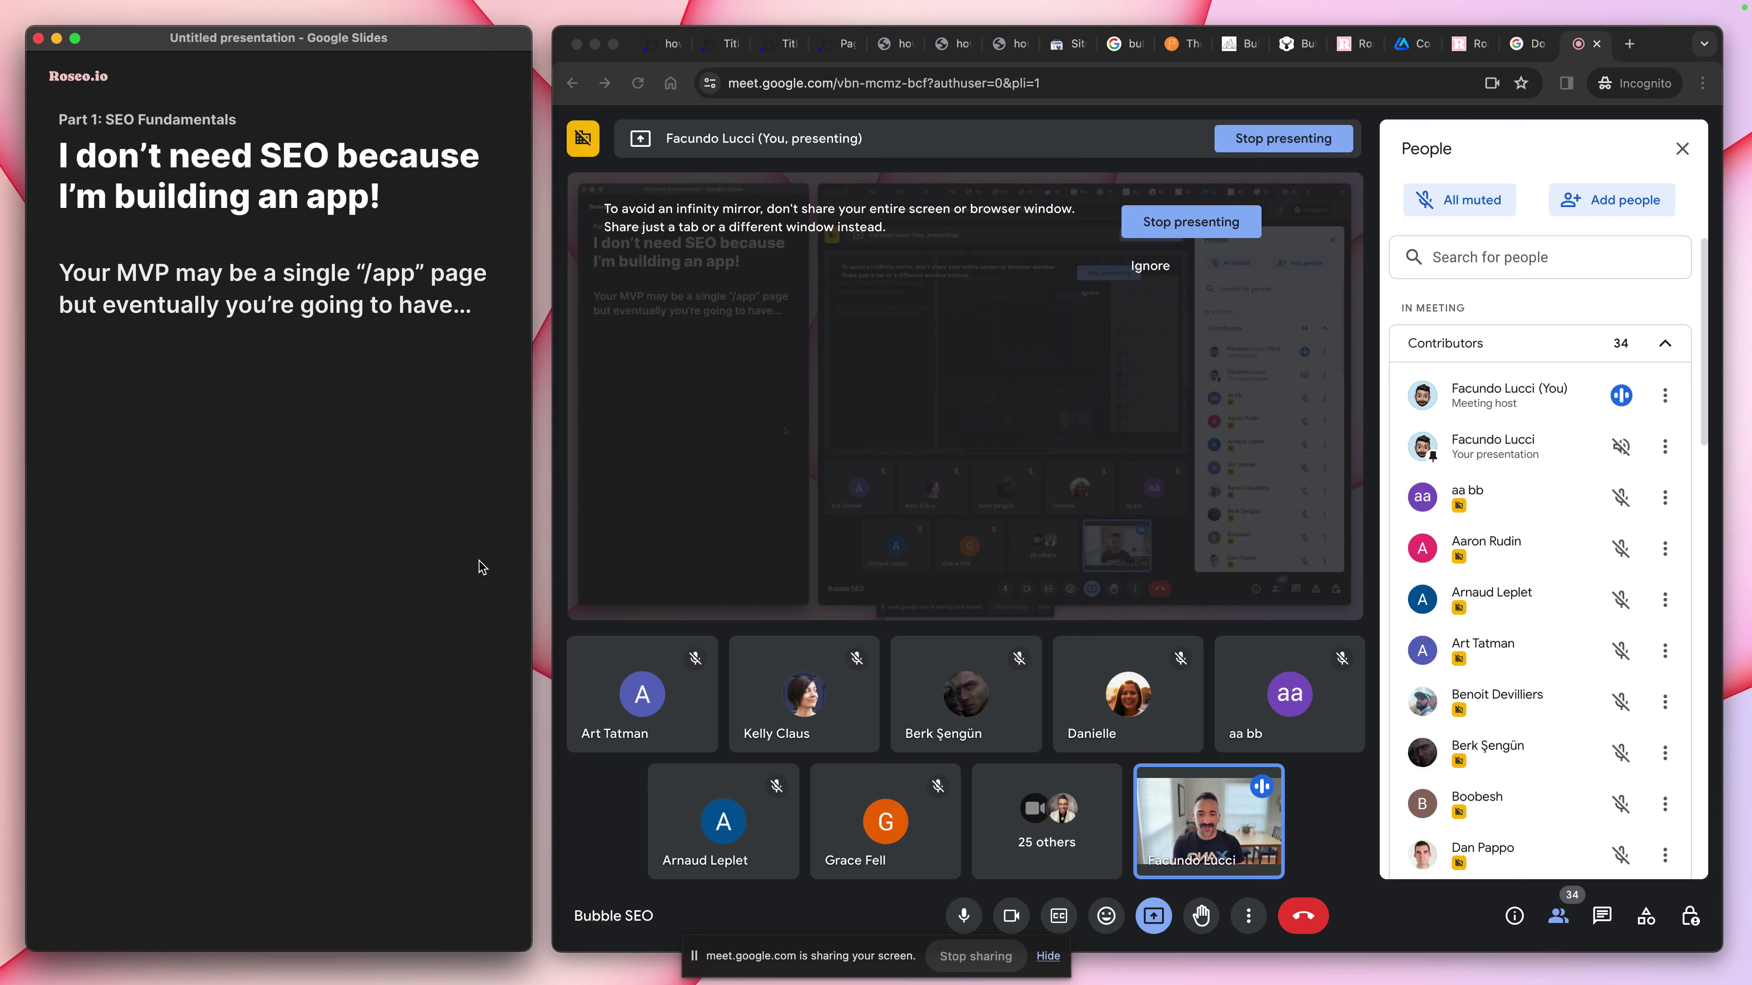
key(Right)
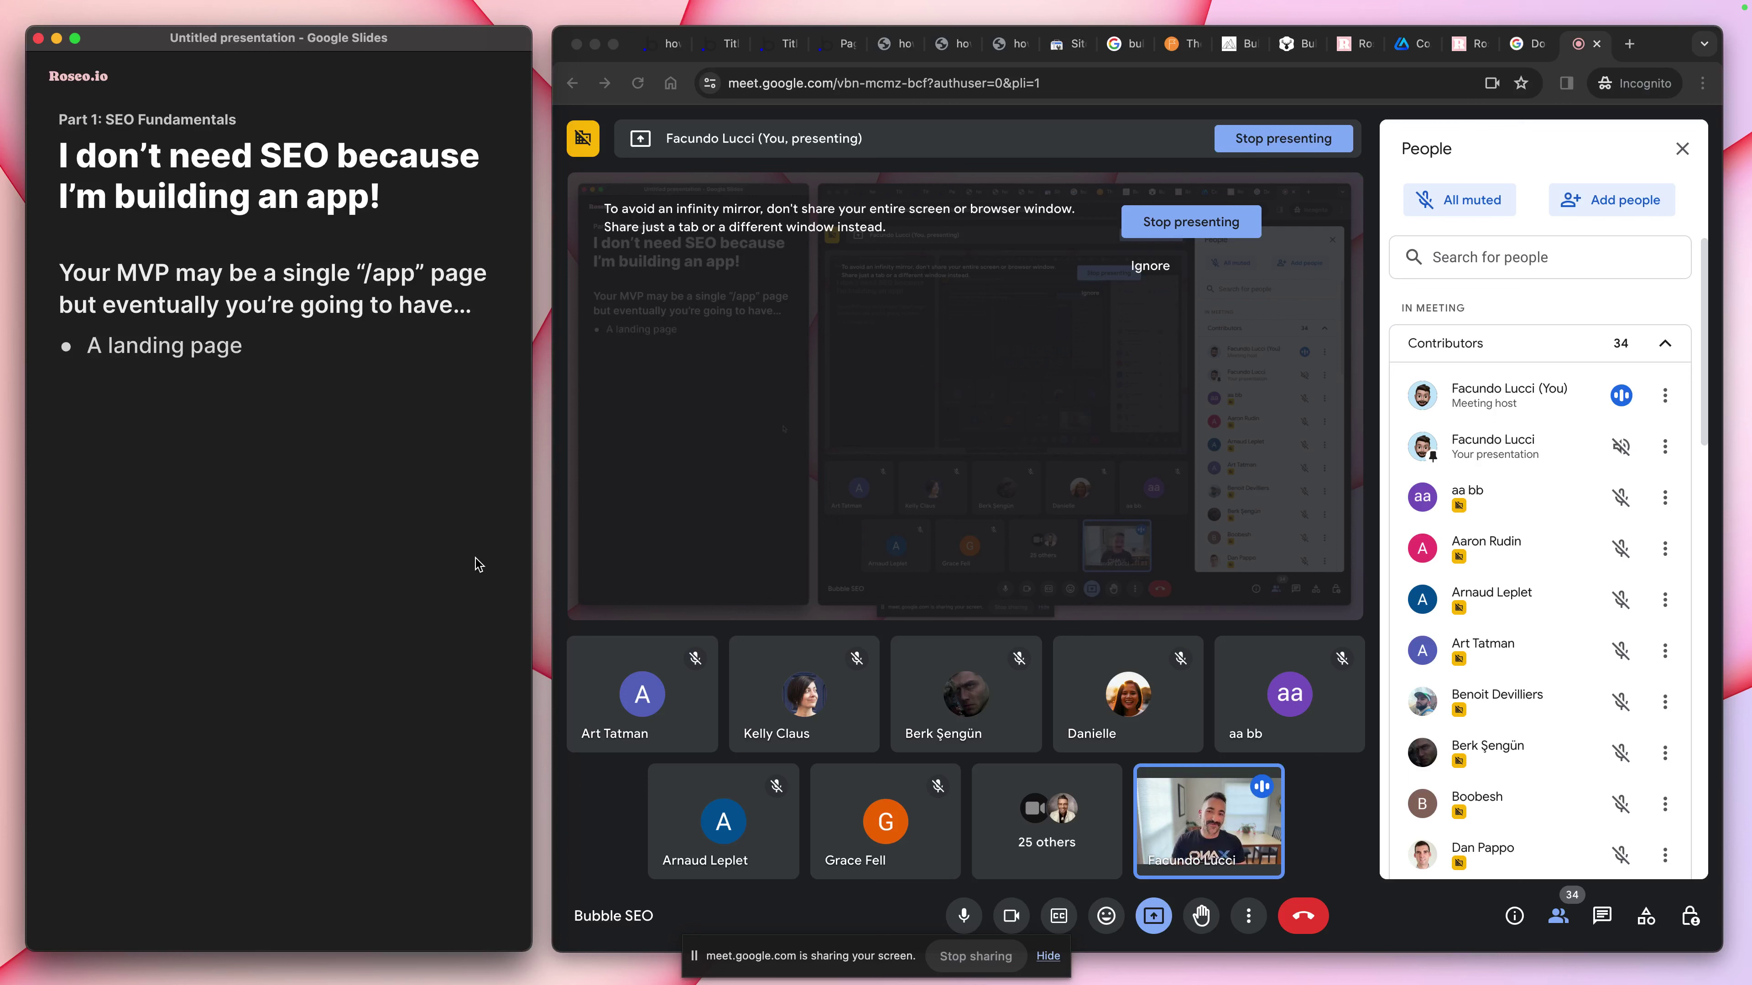
key(Right)
key(Right)
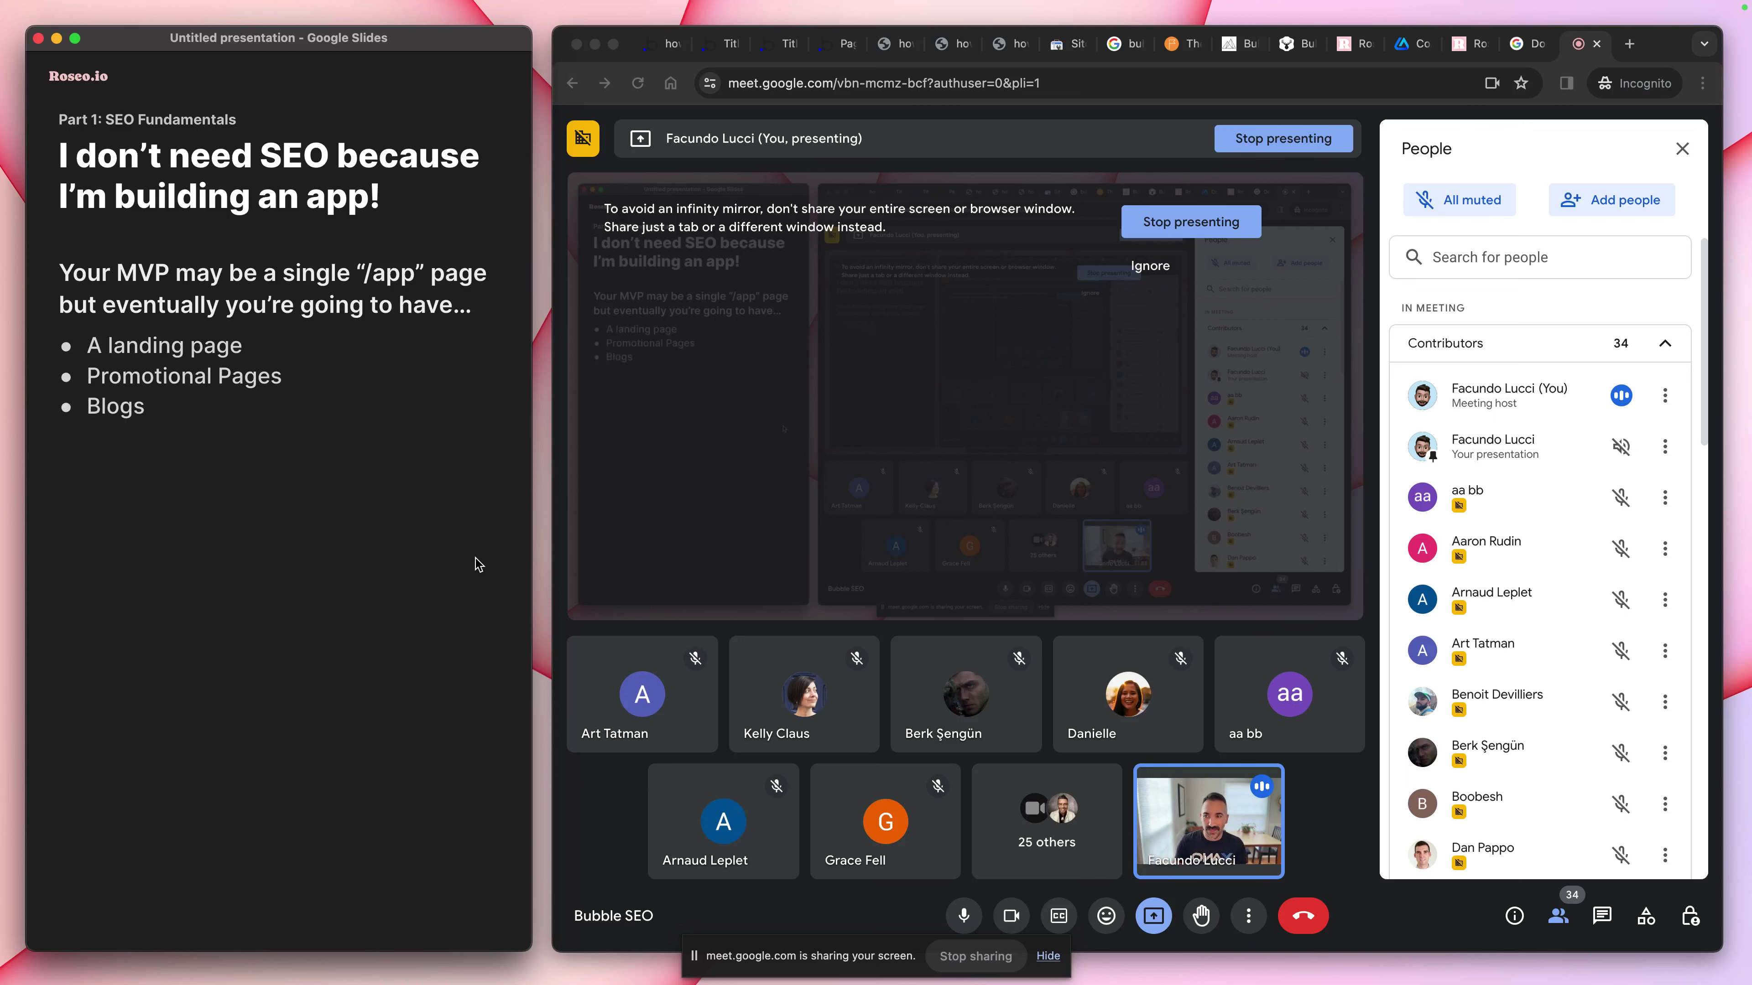
key(Right)
key(Right)
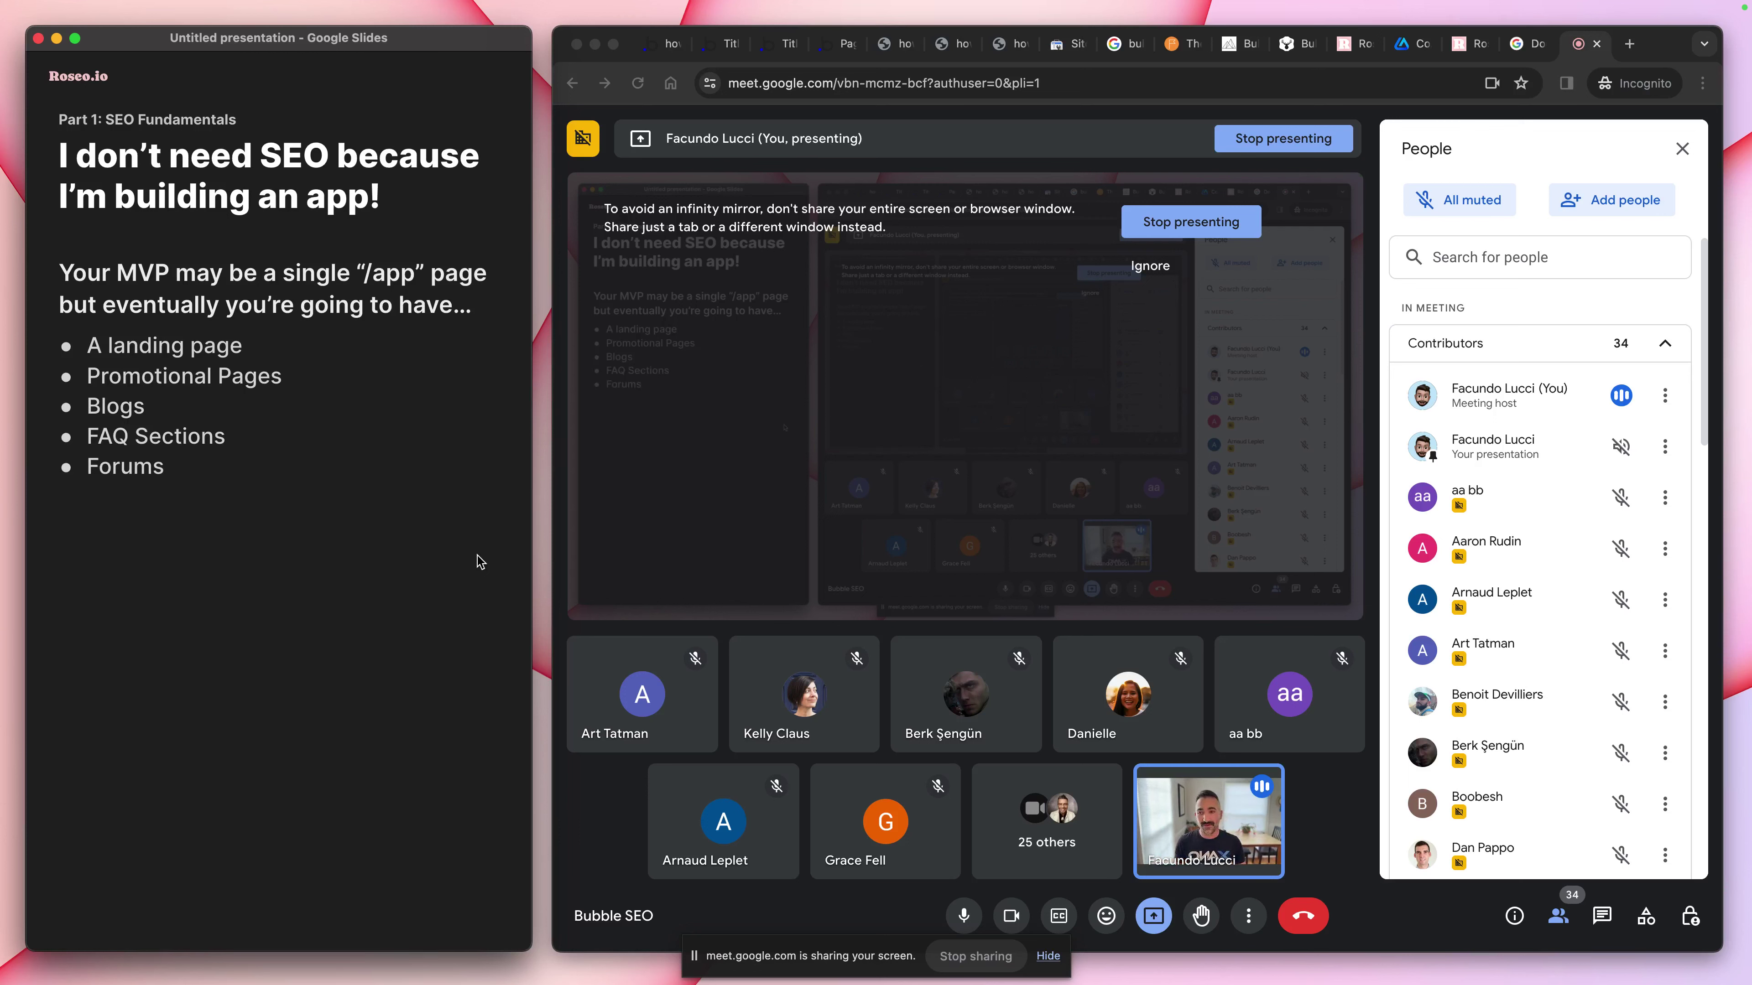
key(Right)
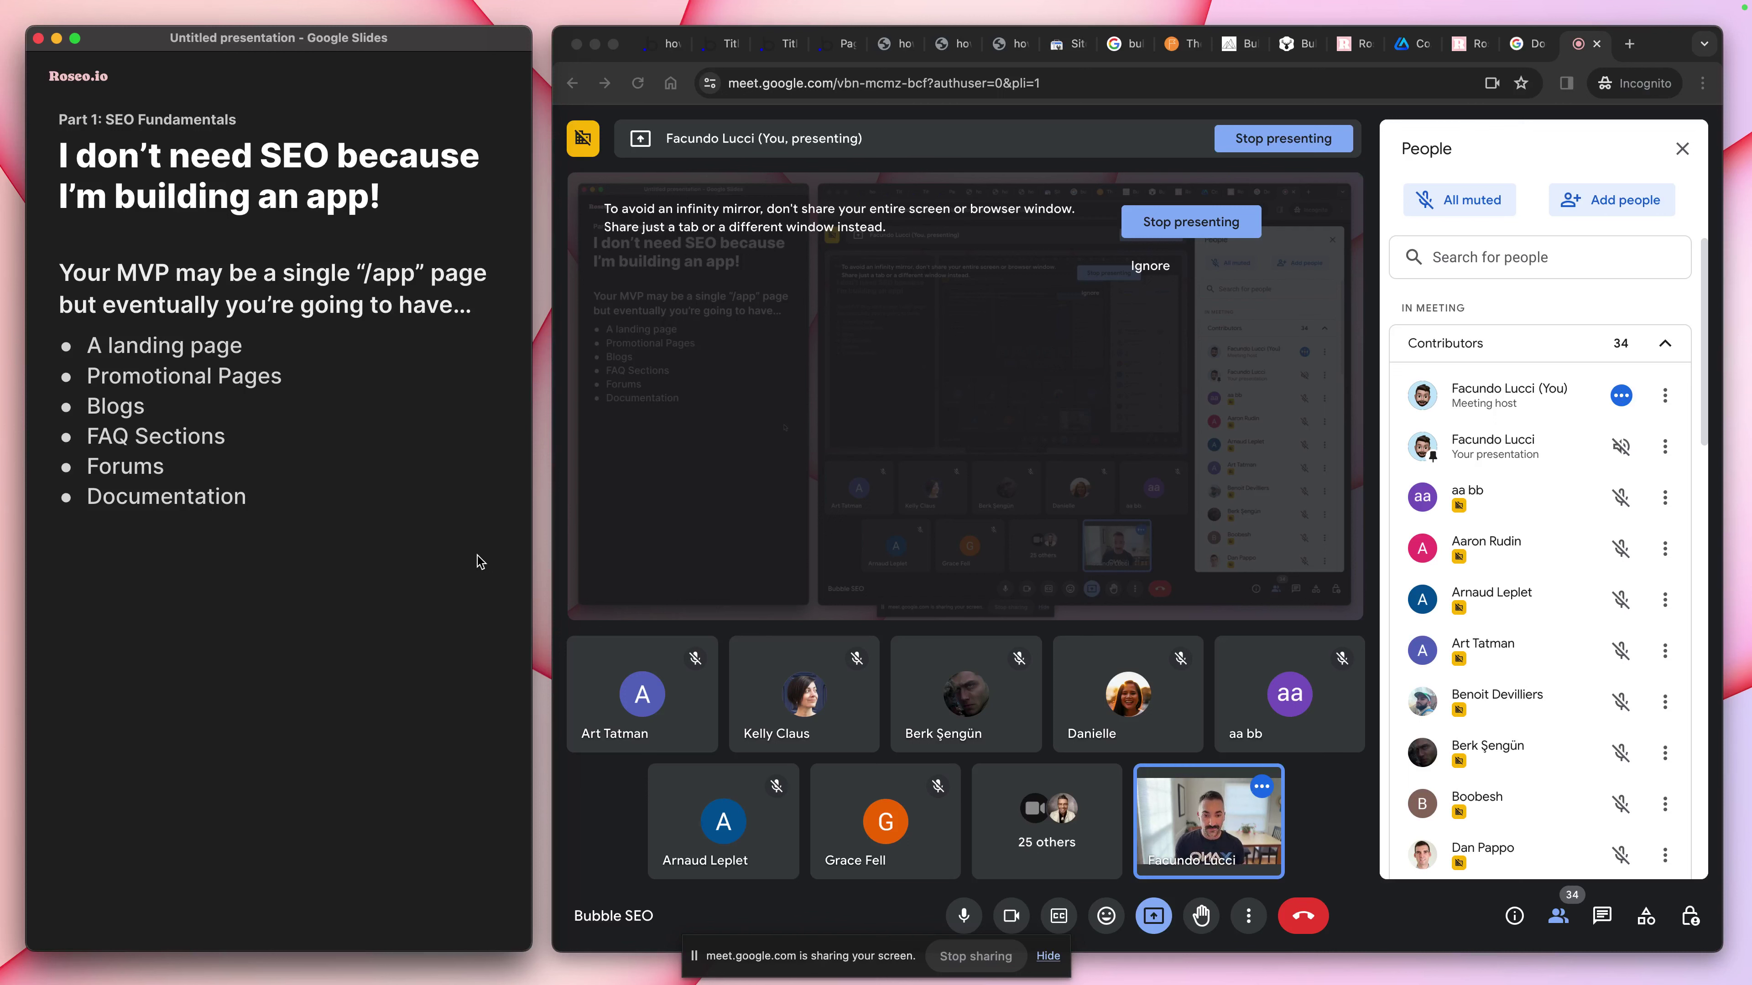
click(385, 471)
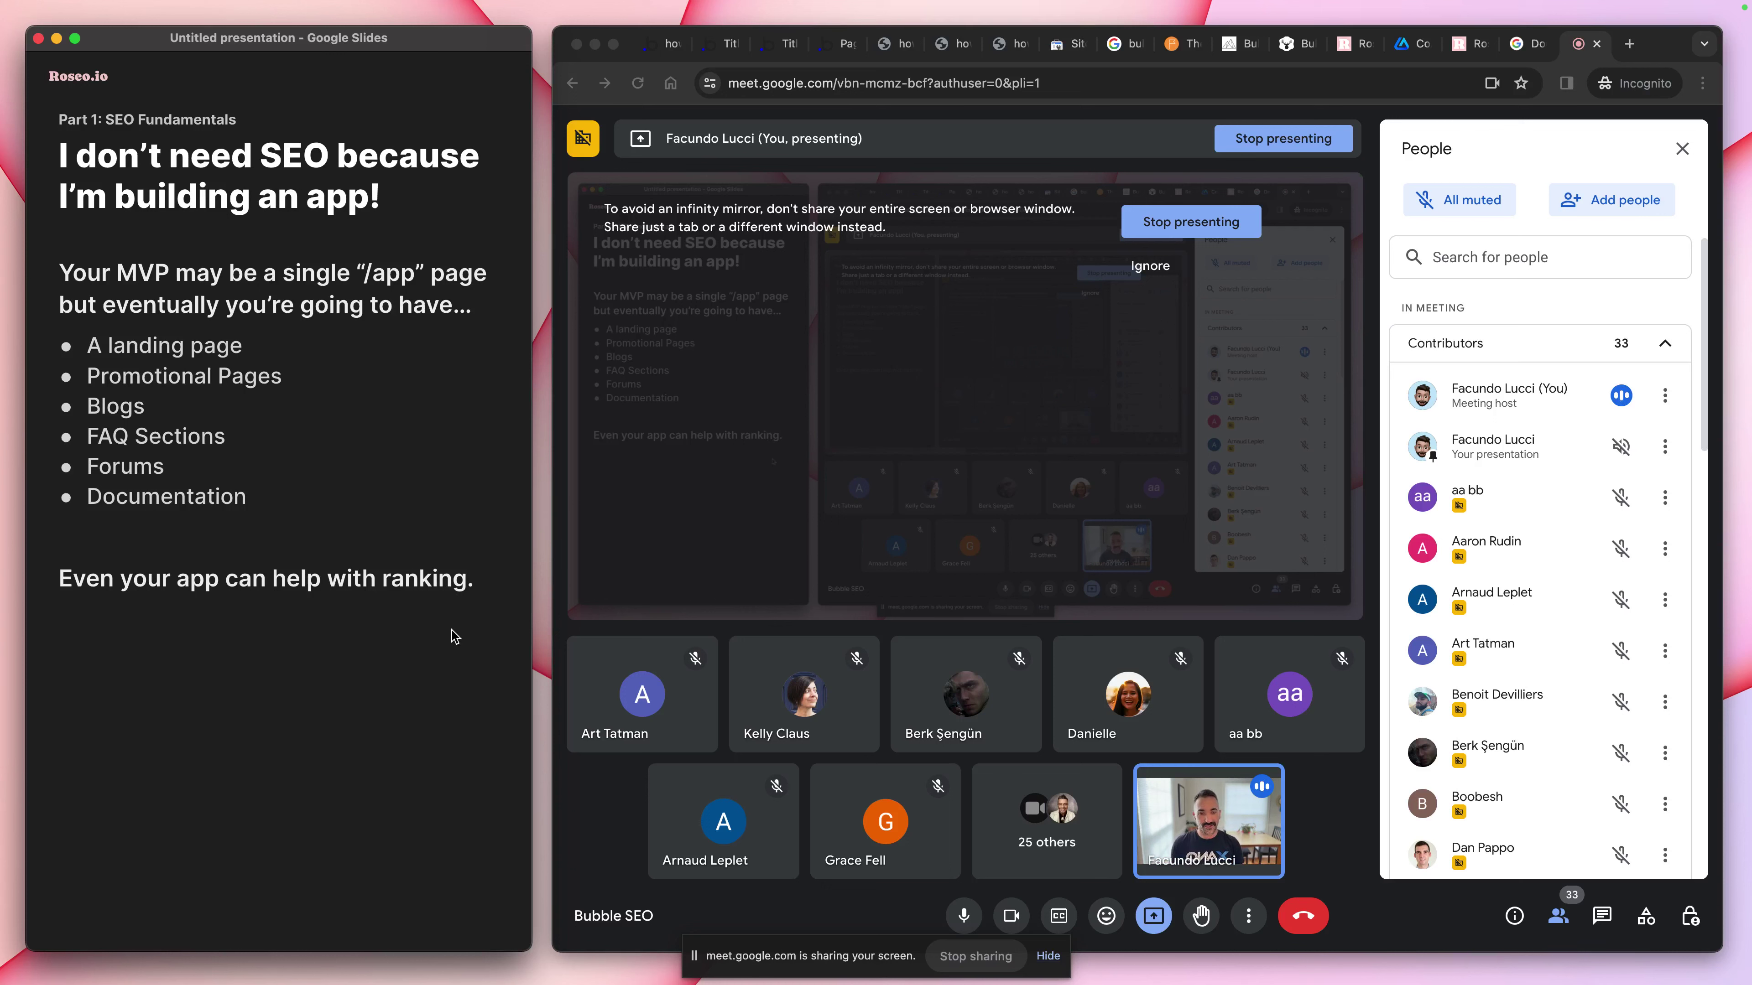
key(Right)
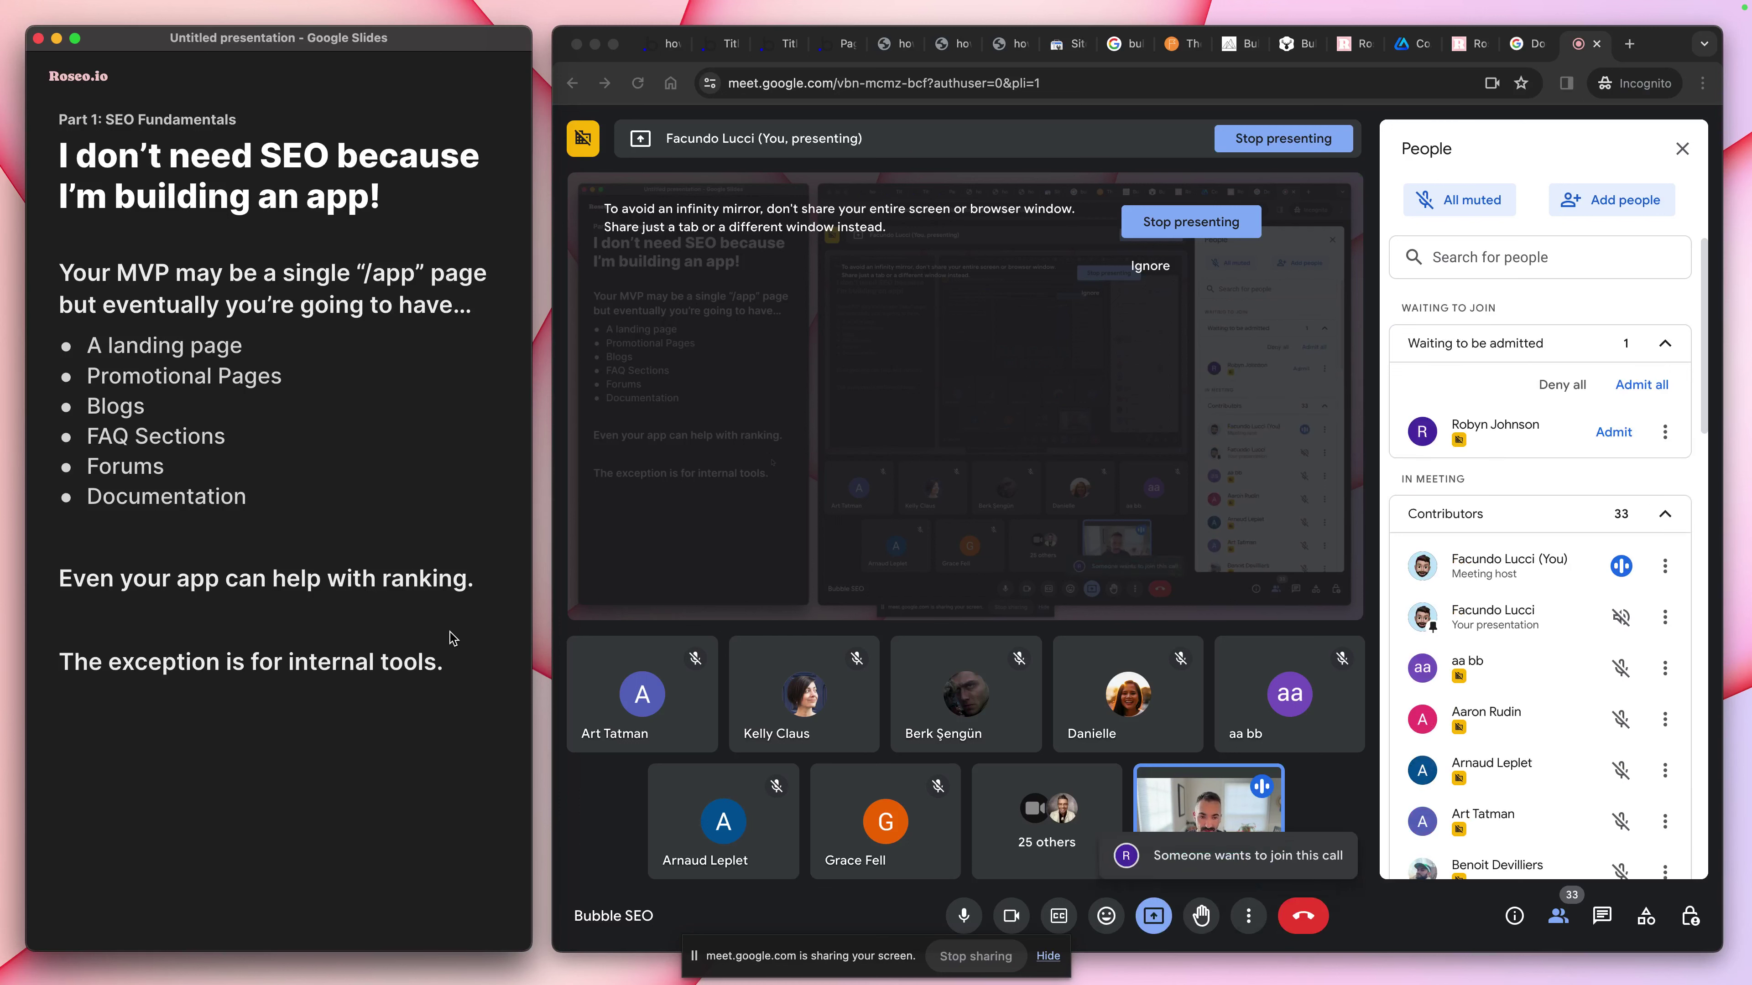
Admit the waiting participant to the meeting and advance the slideshow through Part 2: Implementation to the Bubble Settings slide
click(1614, 432)
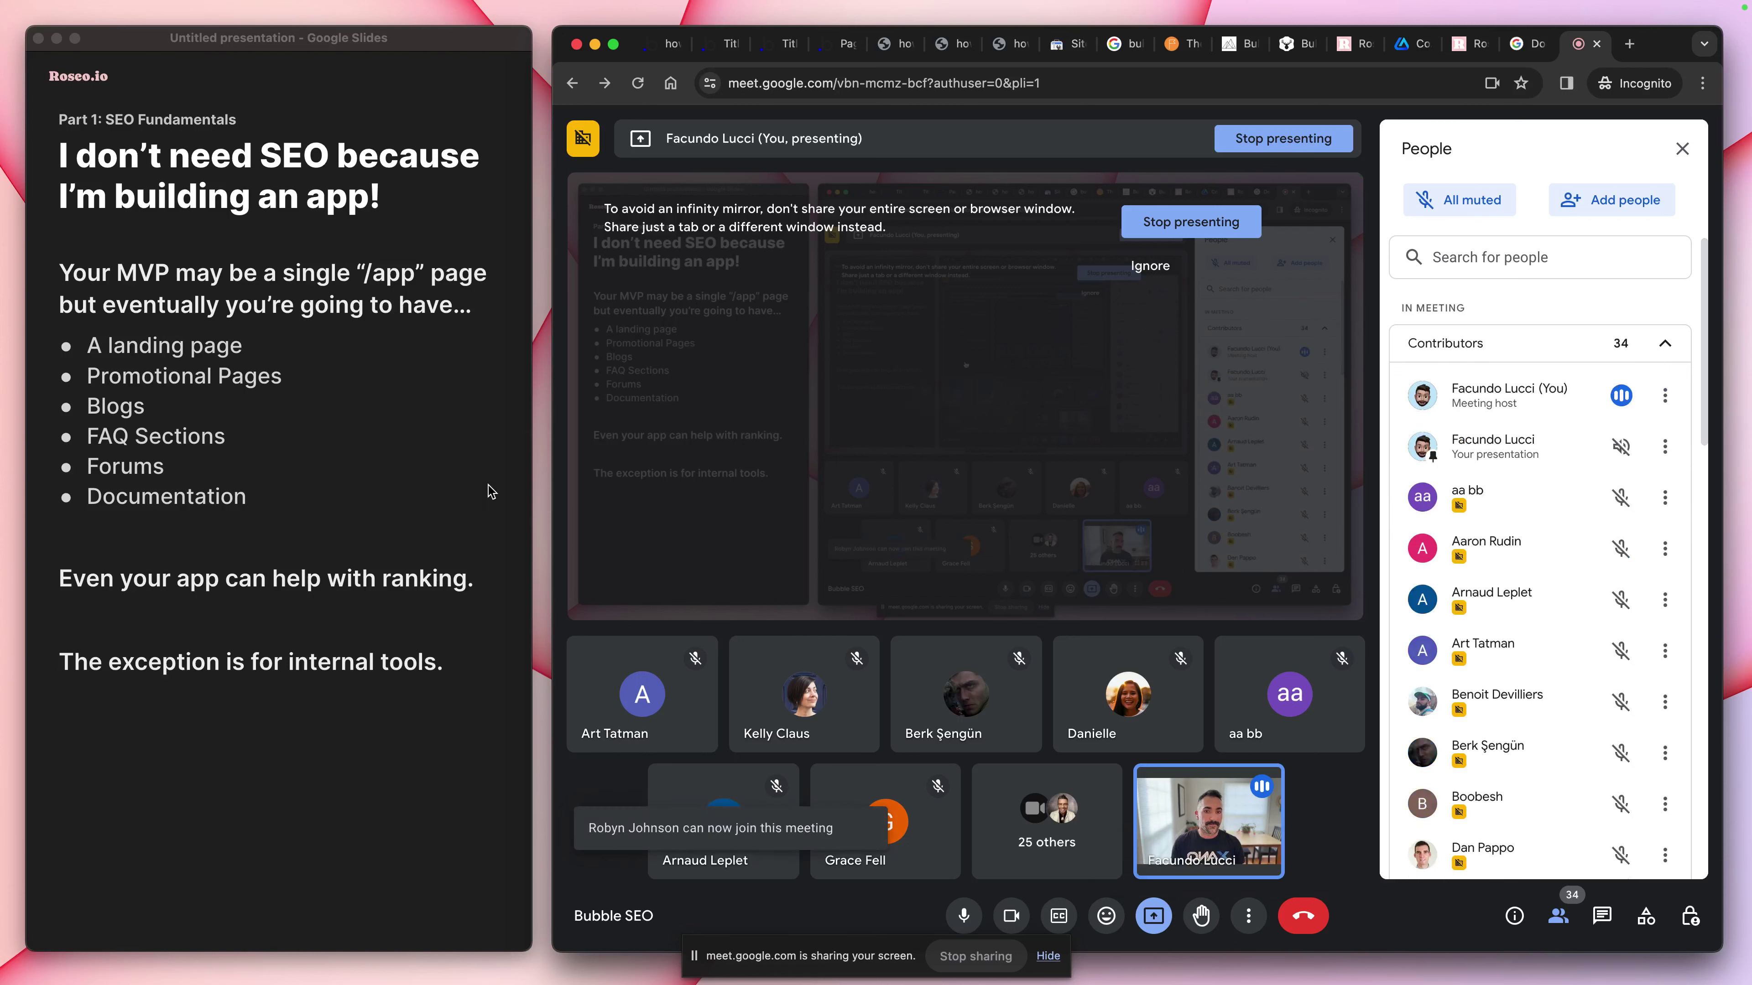
mouse_move(196, 848)
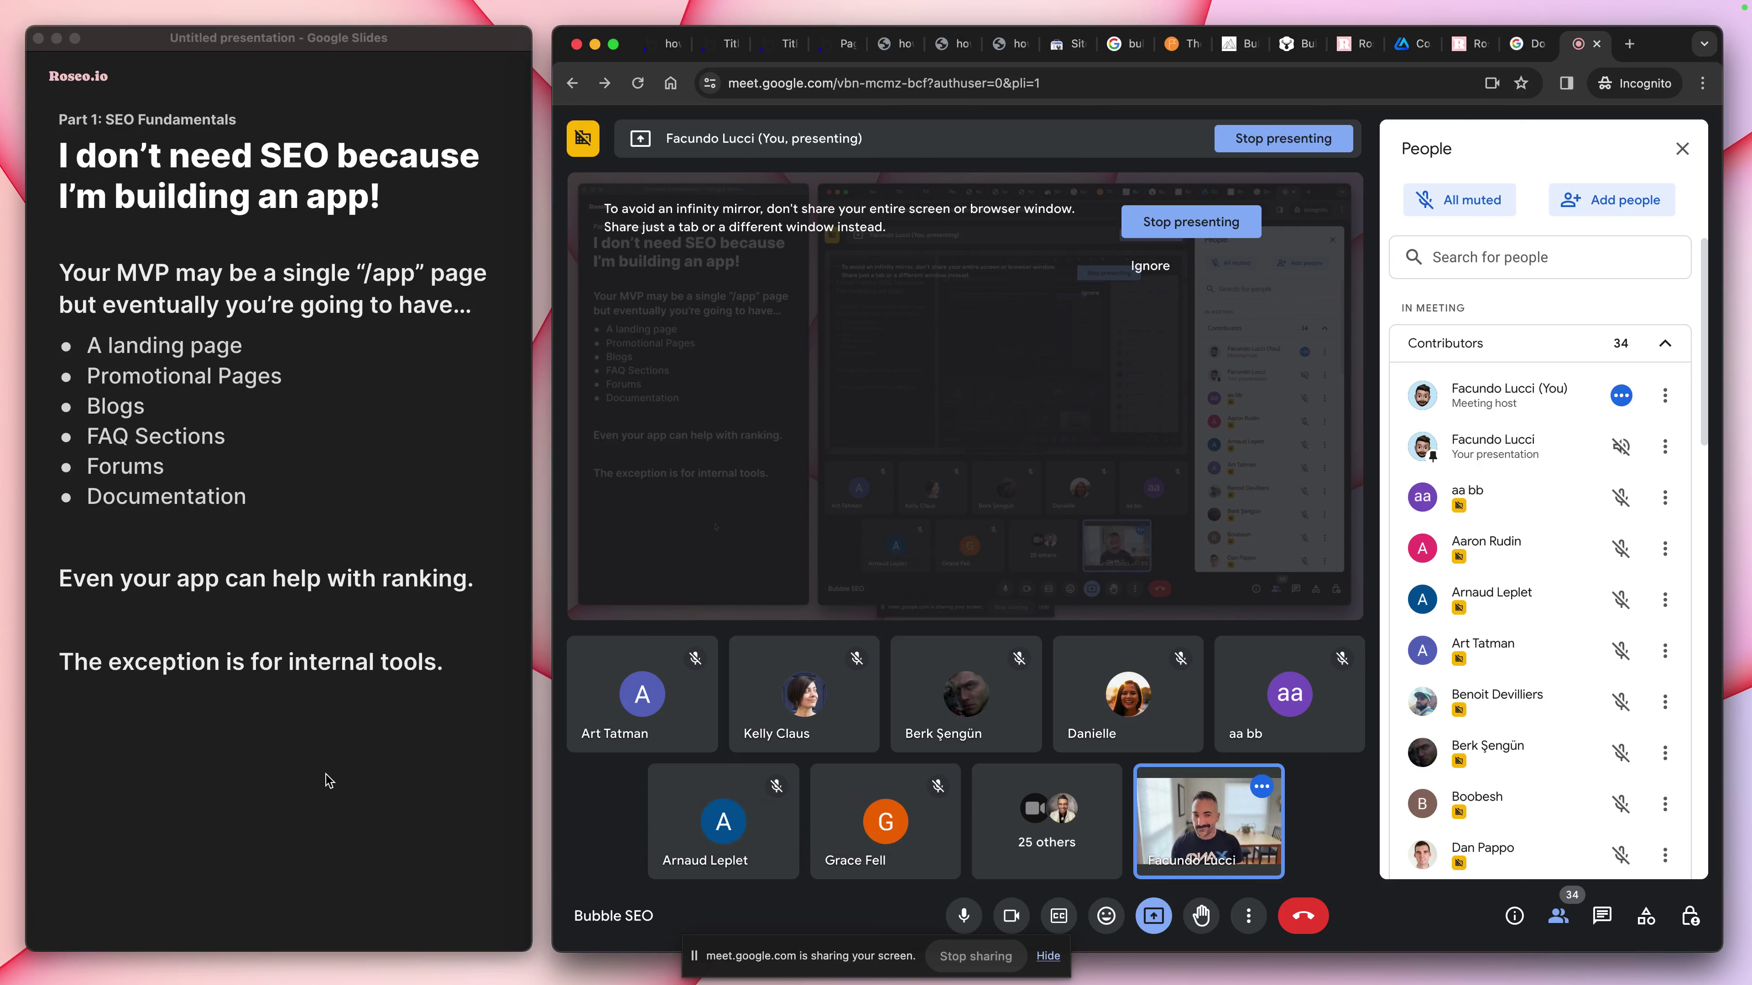
click(400, 706)
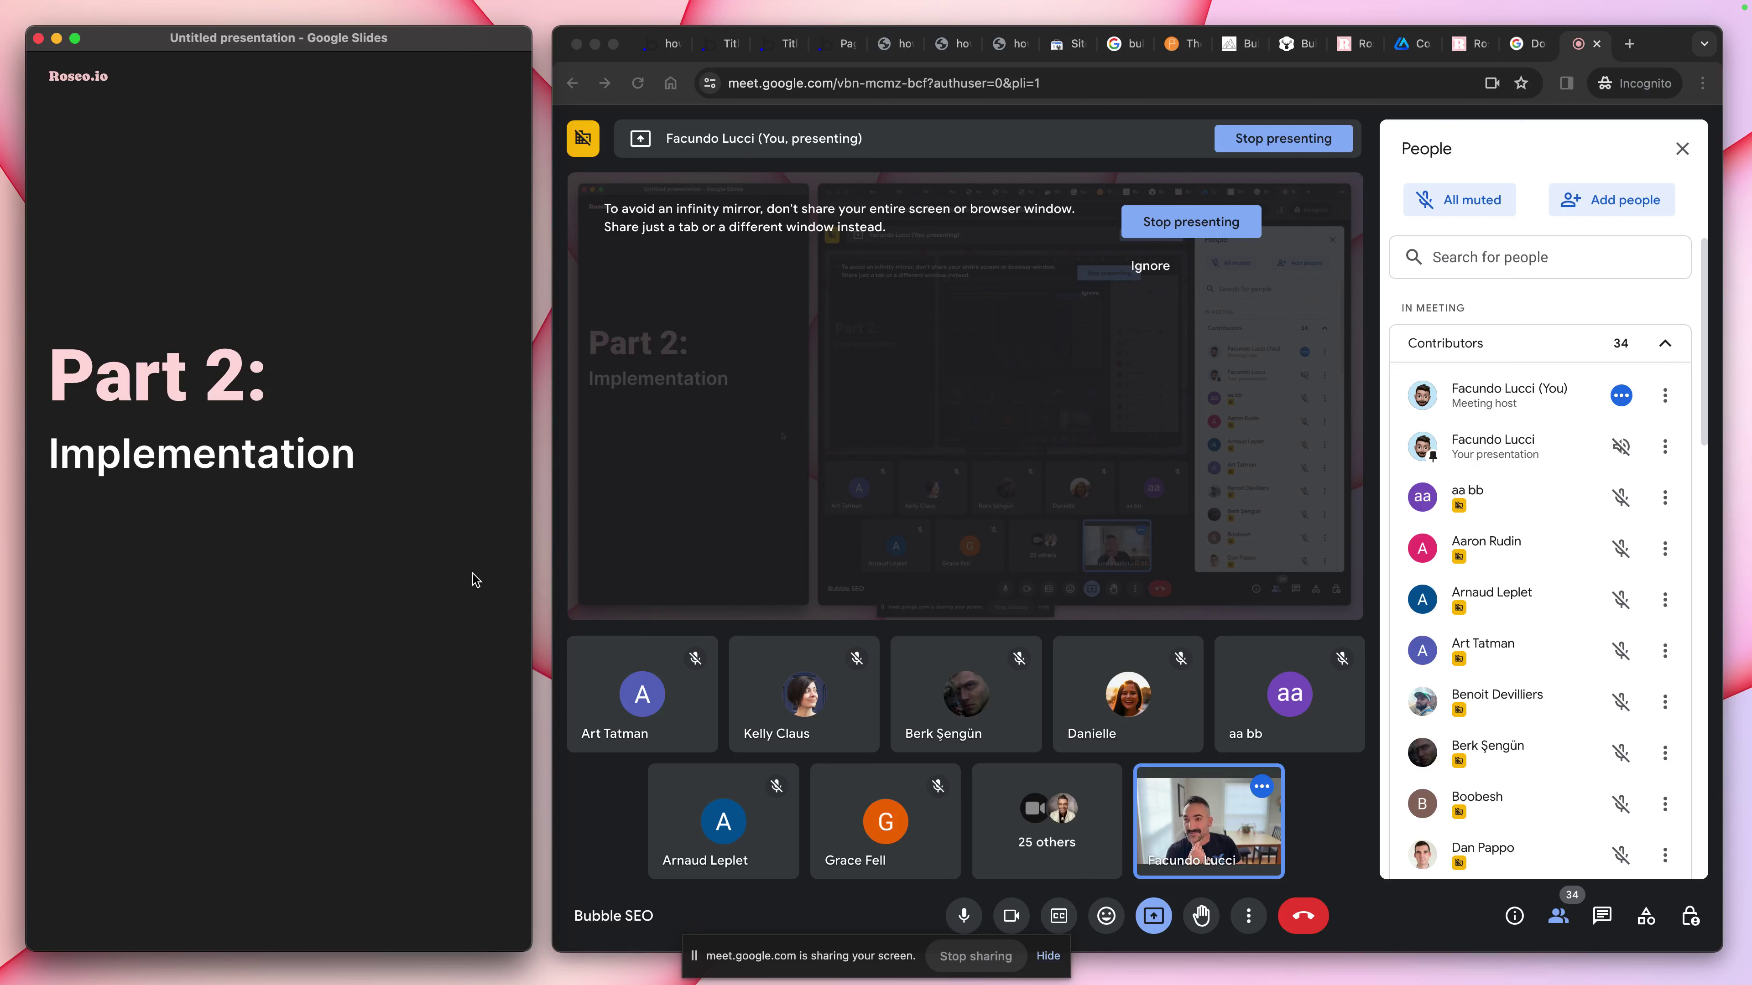
key(Right)
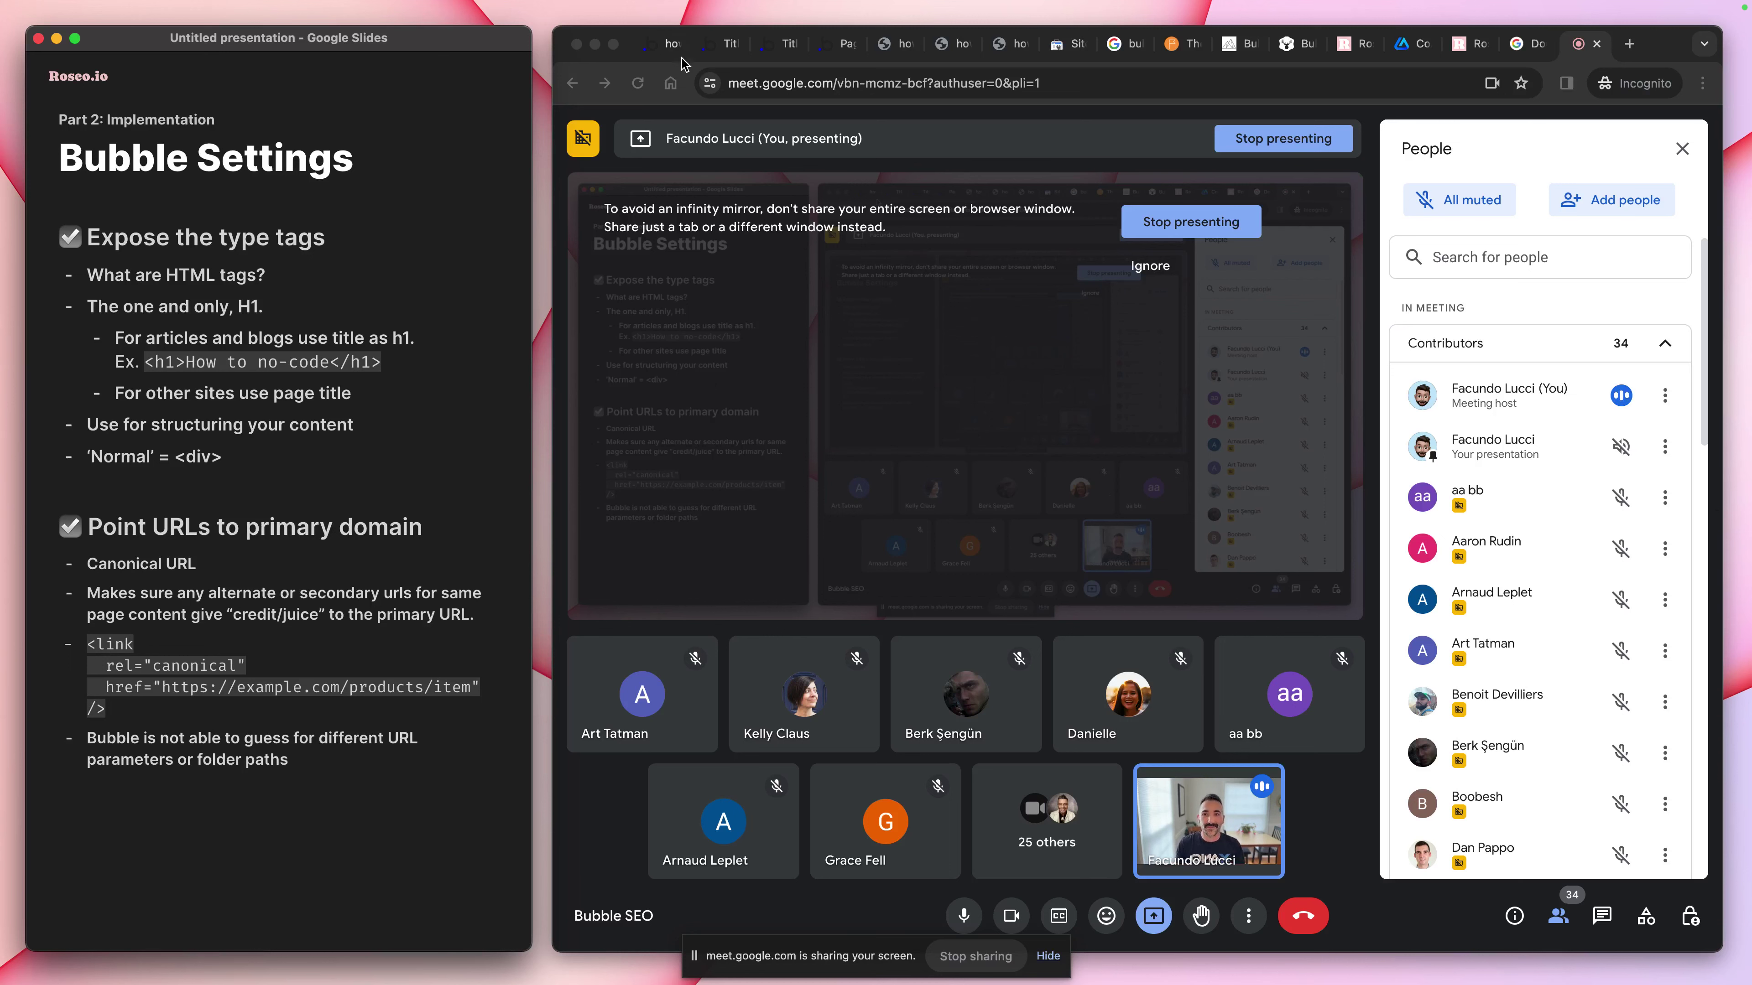
Switch to the Bubble editor and examine the app's SEO / metatags settings, including tag exposure, robots.txt and sitemap options
click(668, 53)
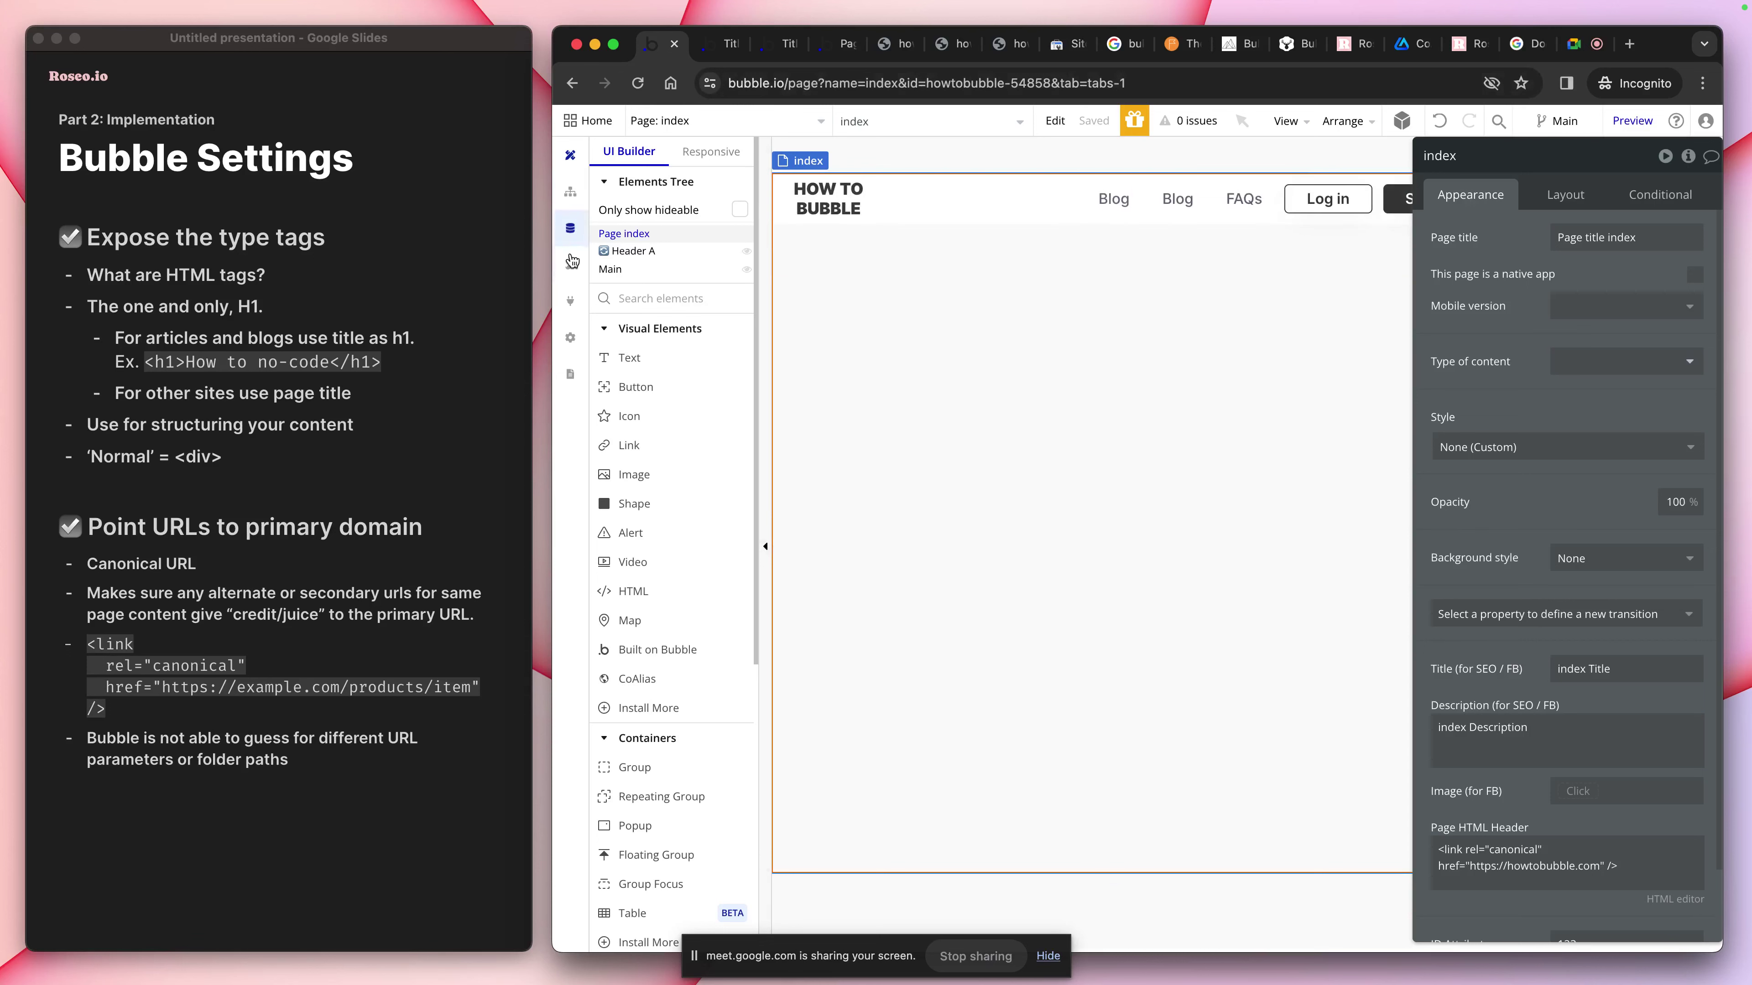
click(569, 349)
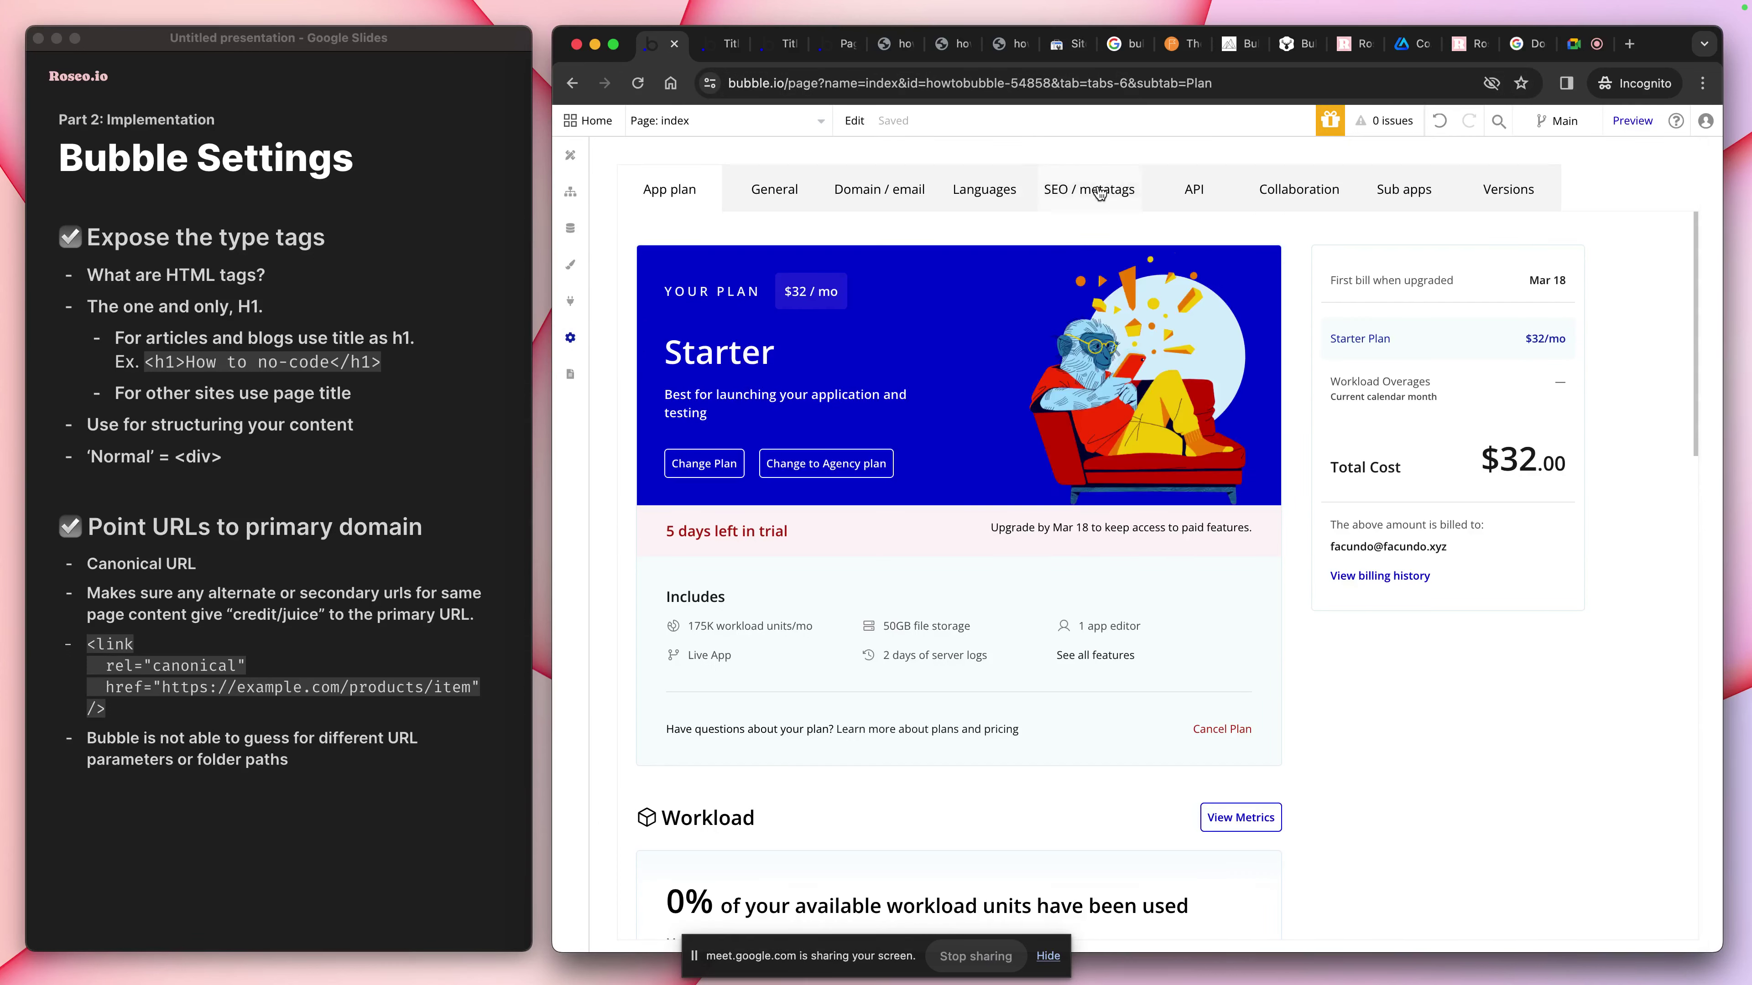
click(1097, 189)
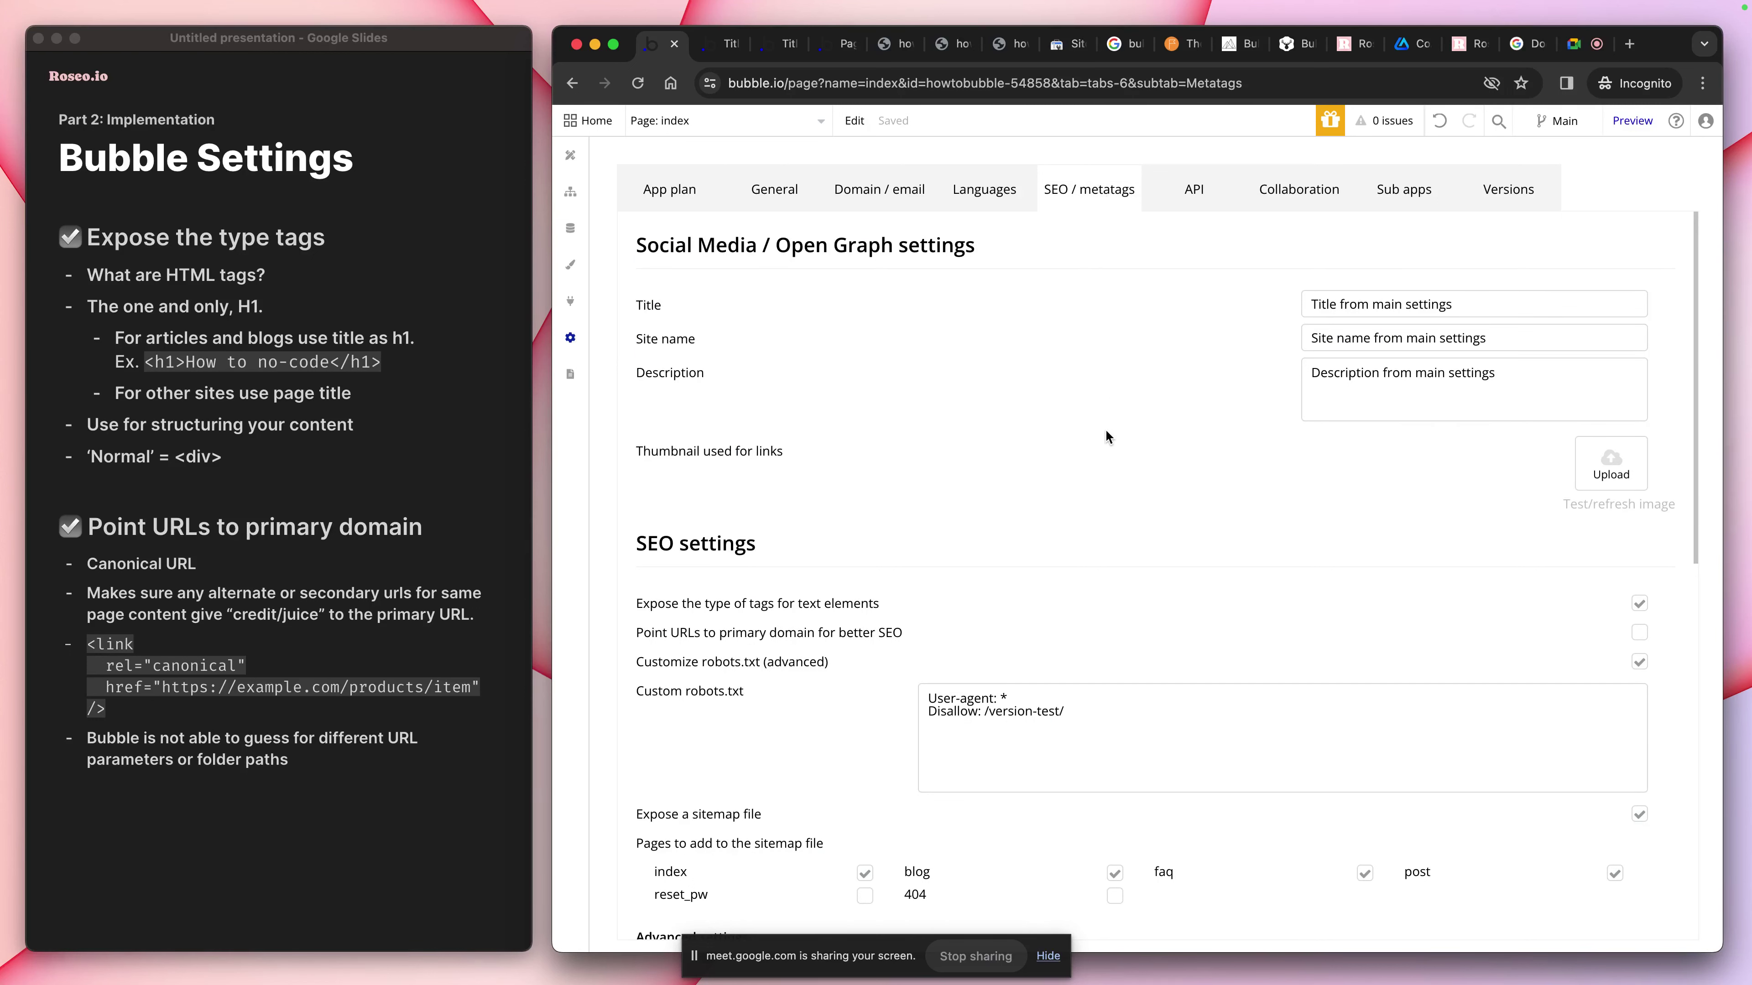
scroll(1104, 430, down, 3)
scroll(1099, 421, up, 3)
scroll(1073, 512, down, 1)
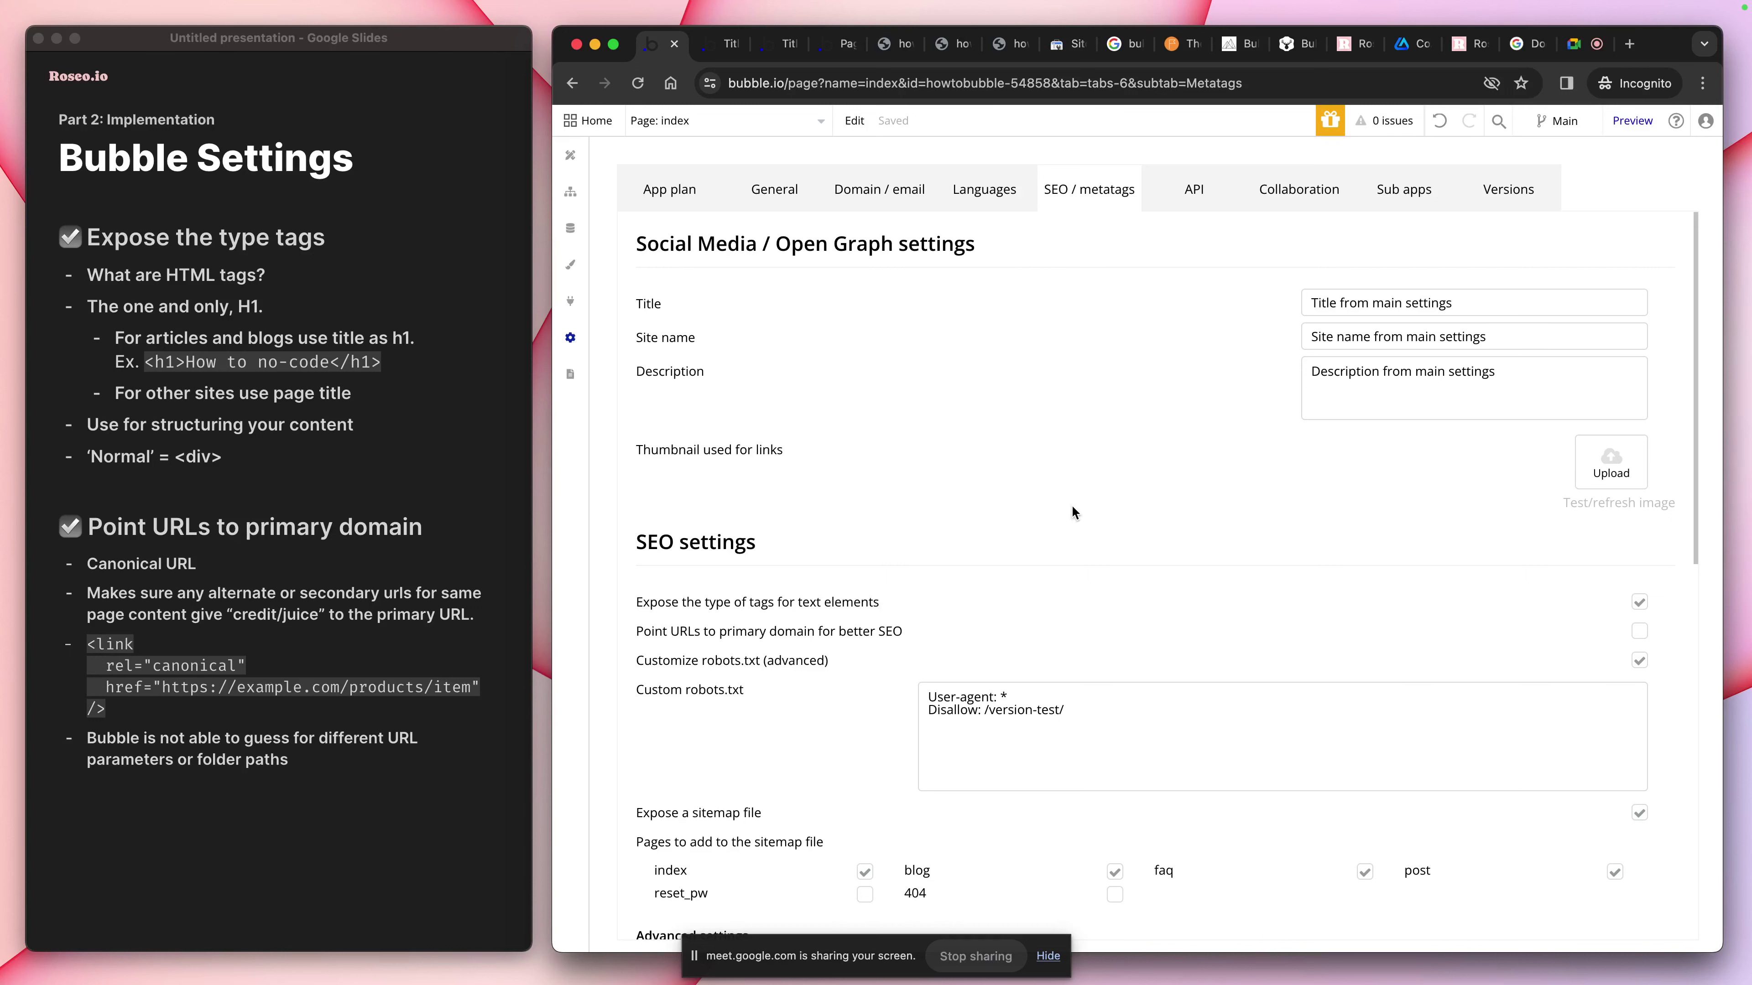
scroll(1071, 511, down, 5)
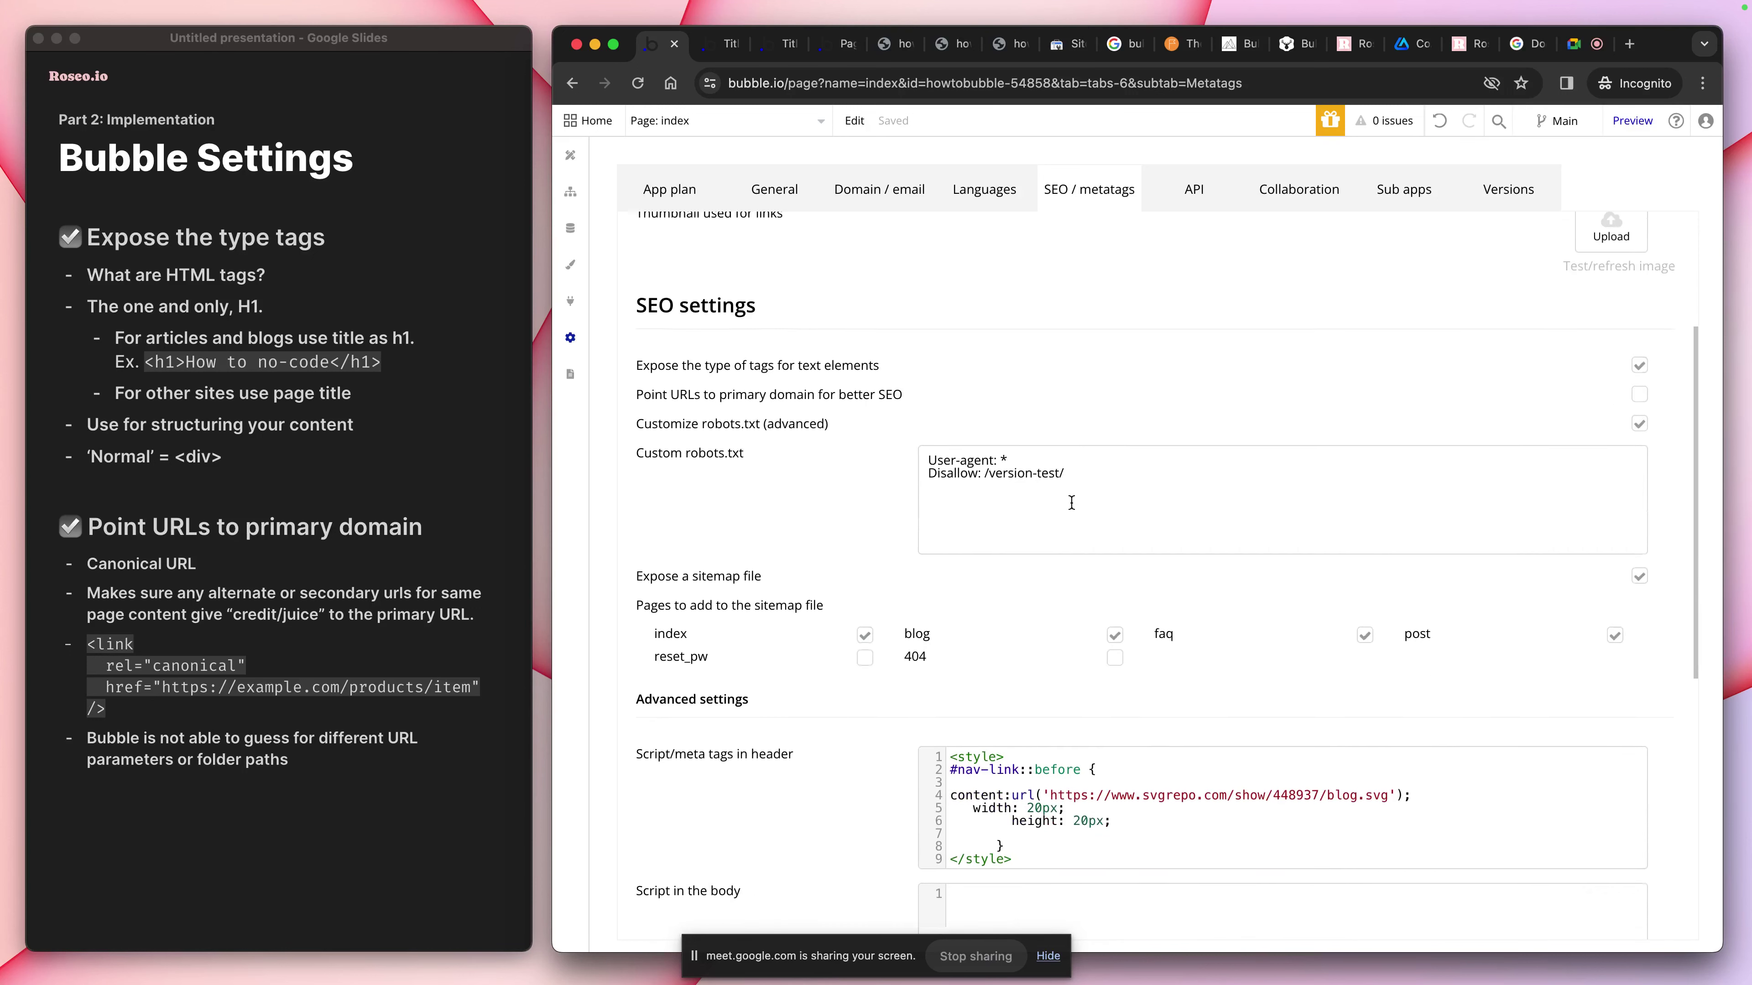
scroll(1072, 502, down, 1)
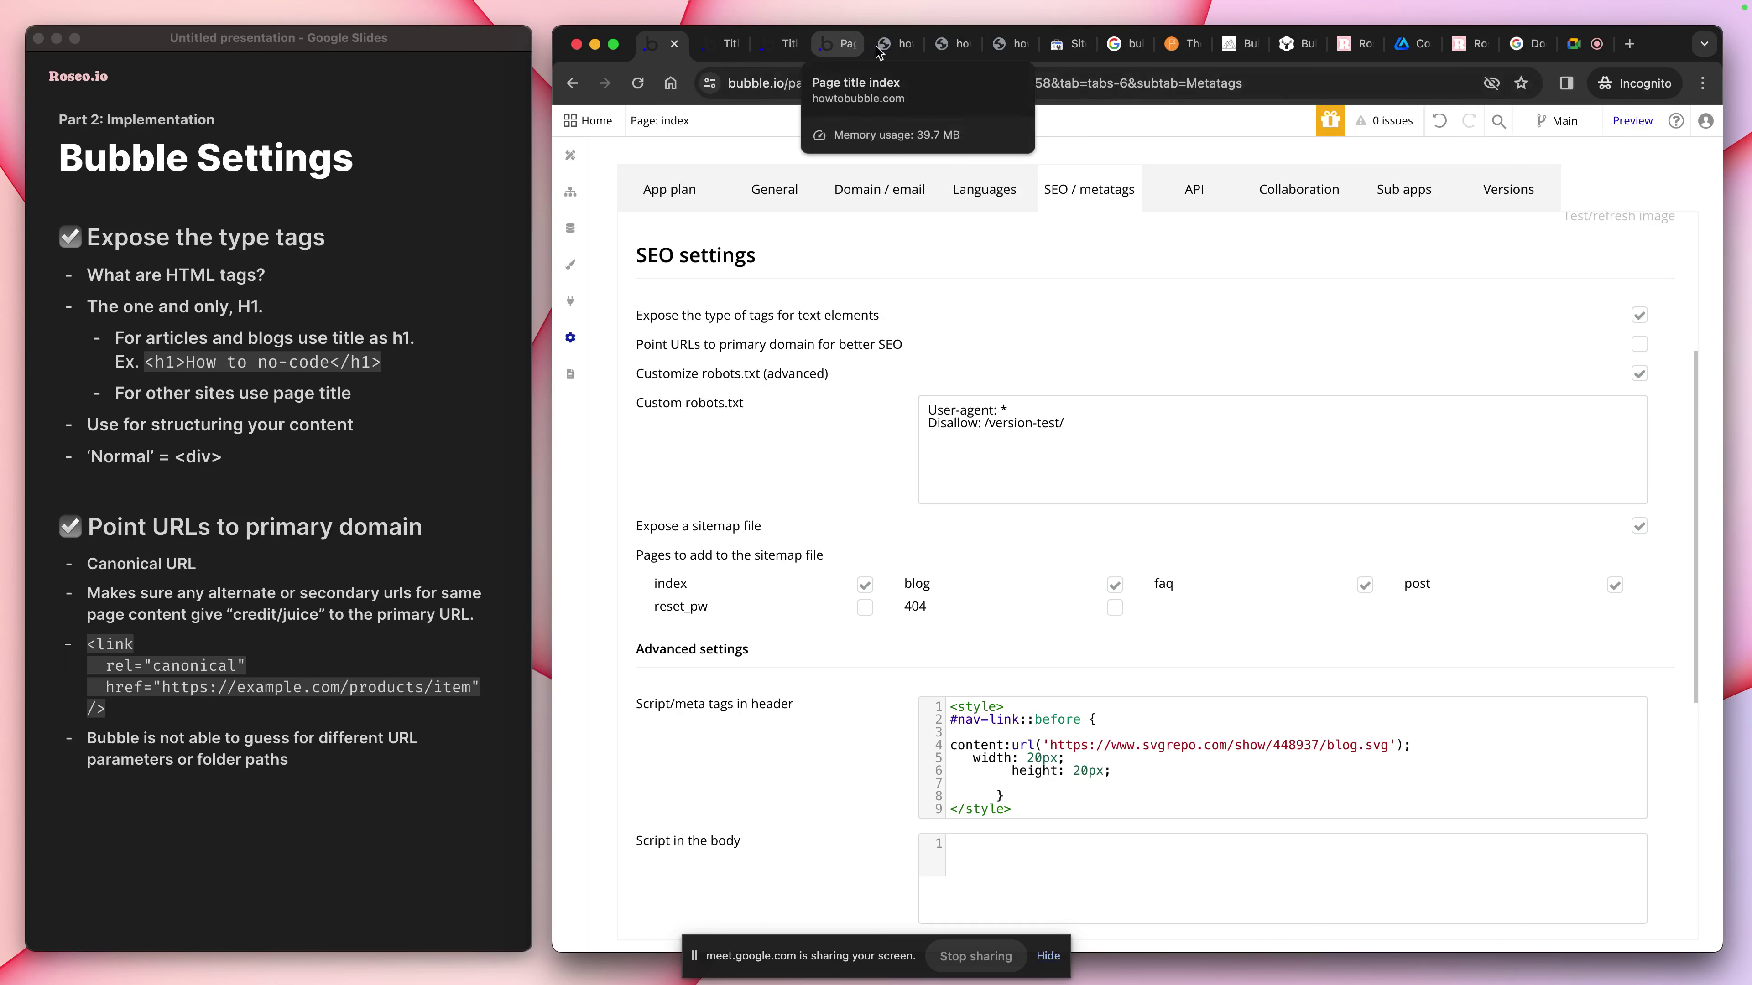
View the site's robots.txt and inspect the live howtobubble.com page's HTML elements in the developer tools
click(897, 46)
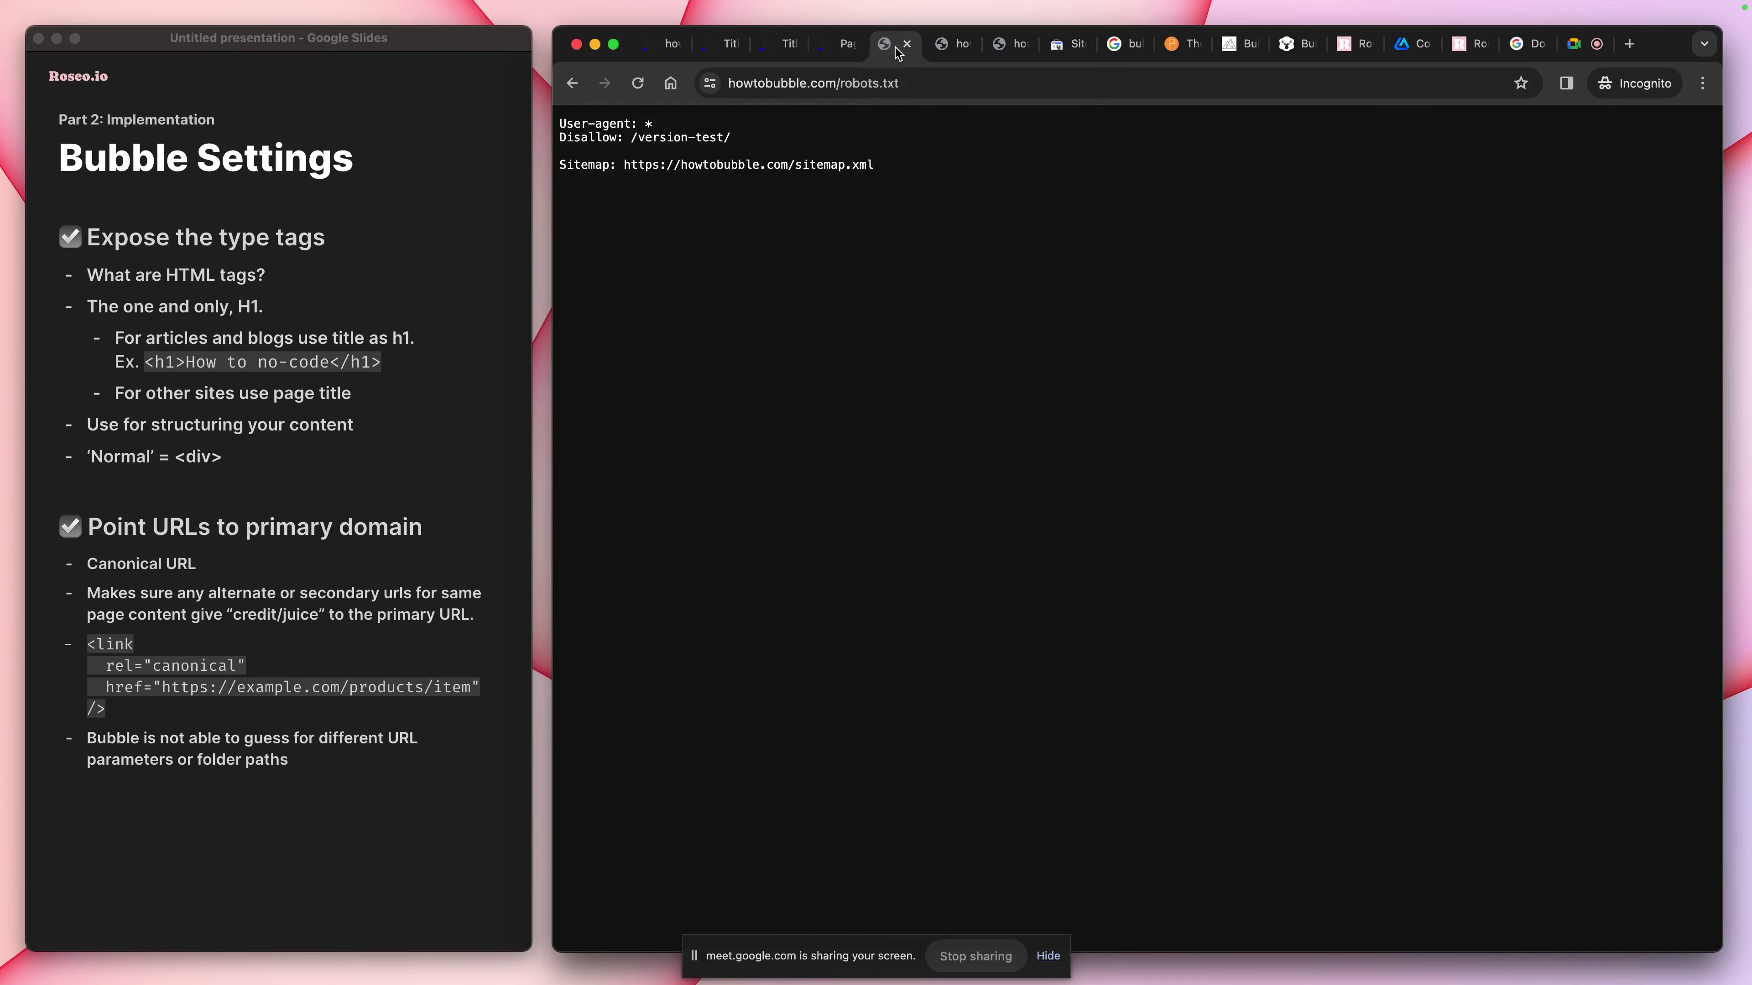
click(713, 45)
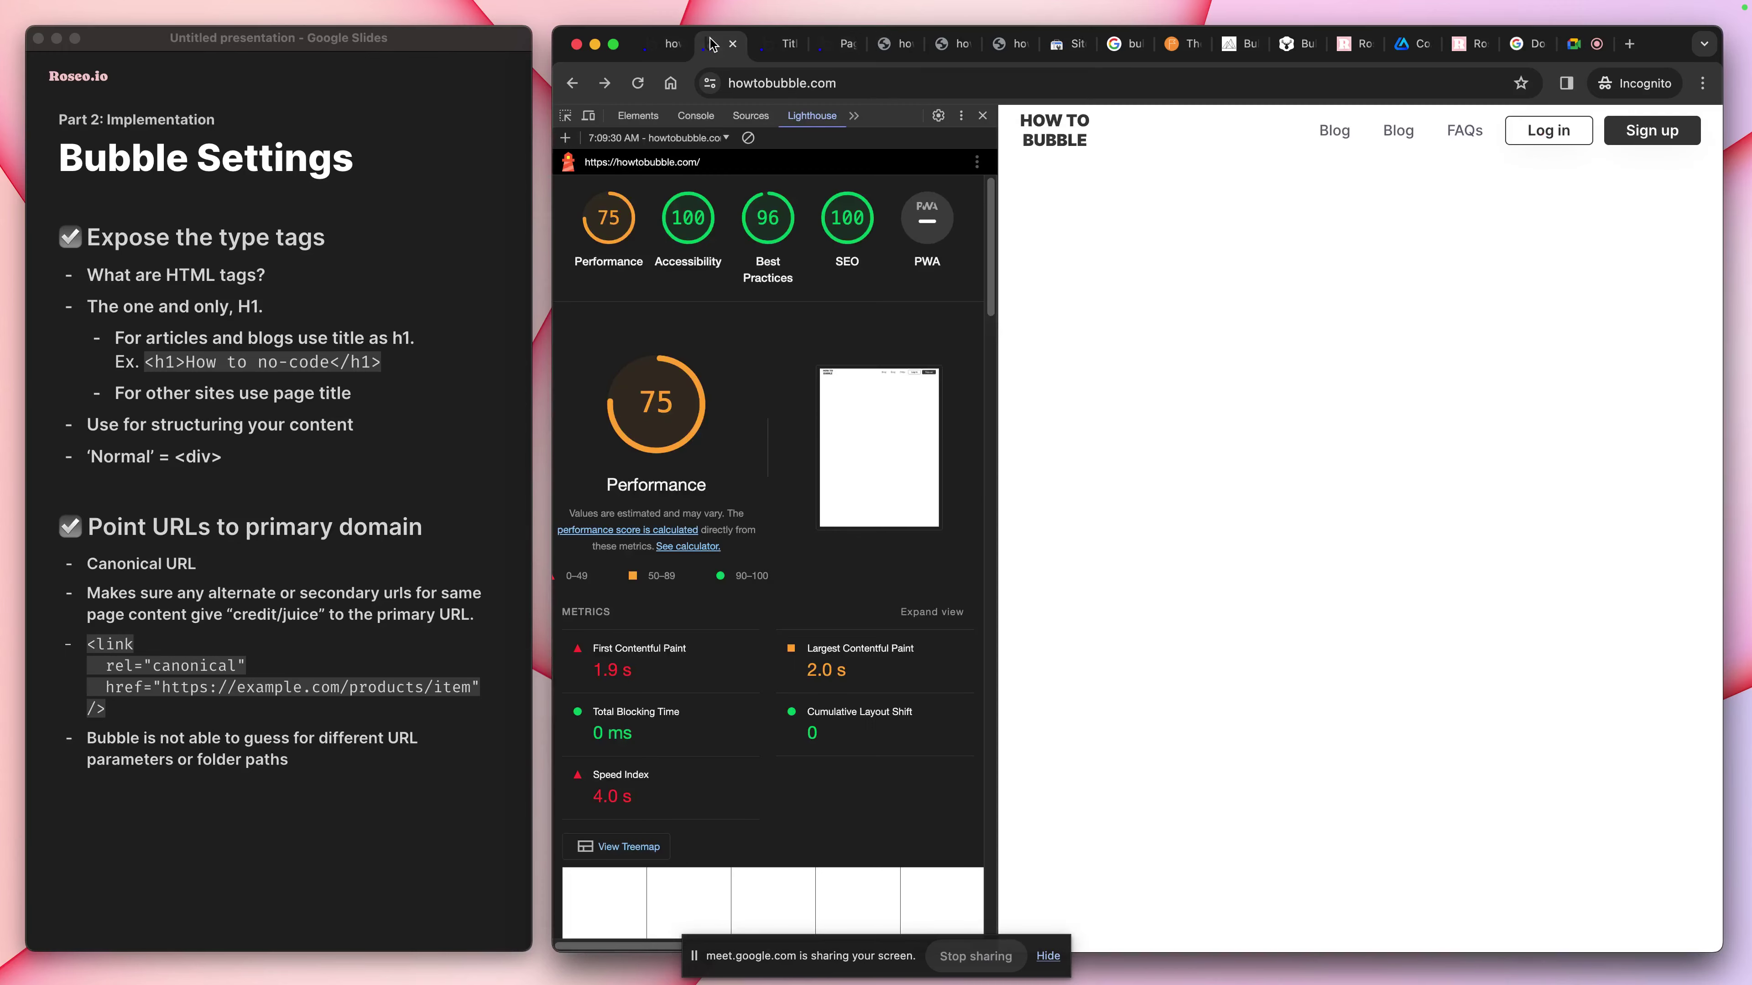
click(622, 118)
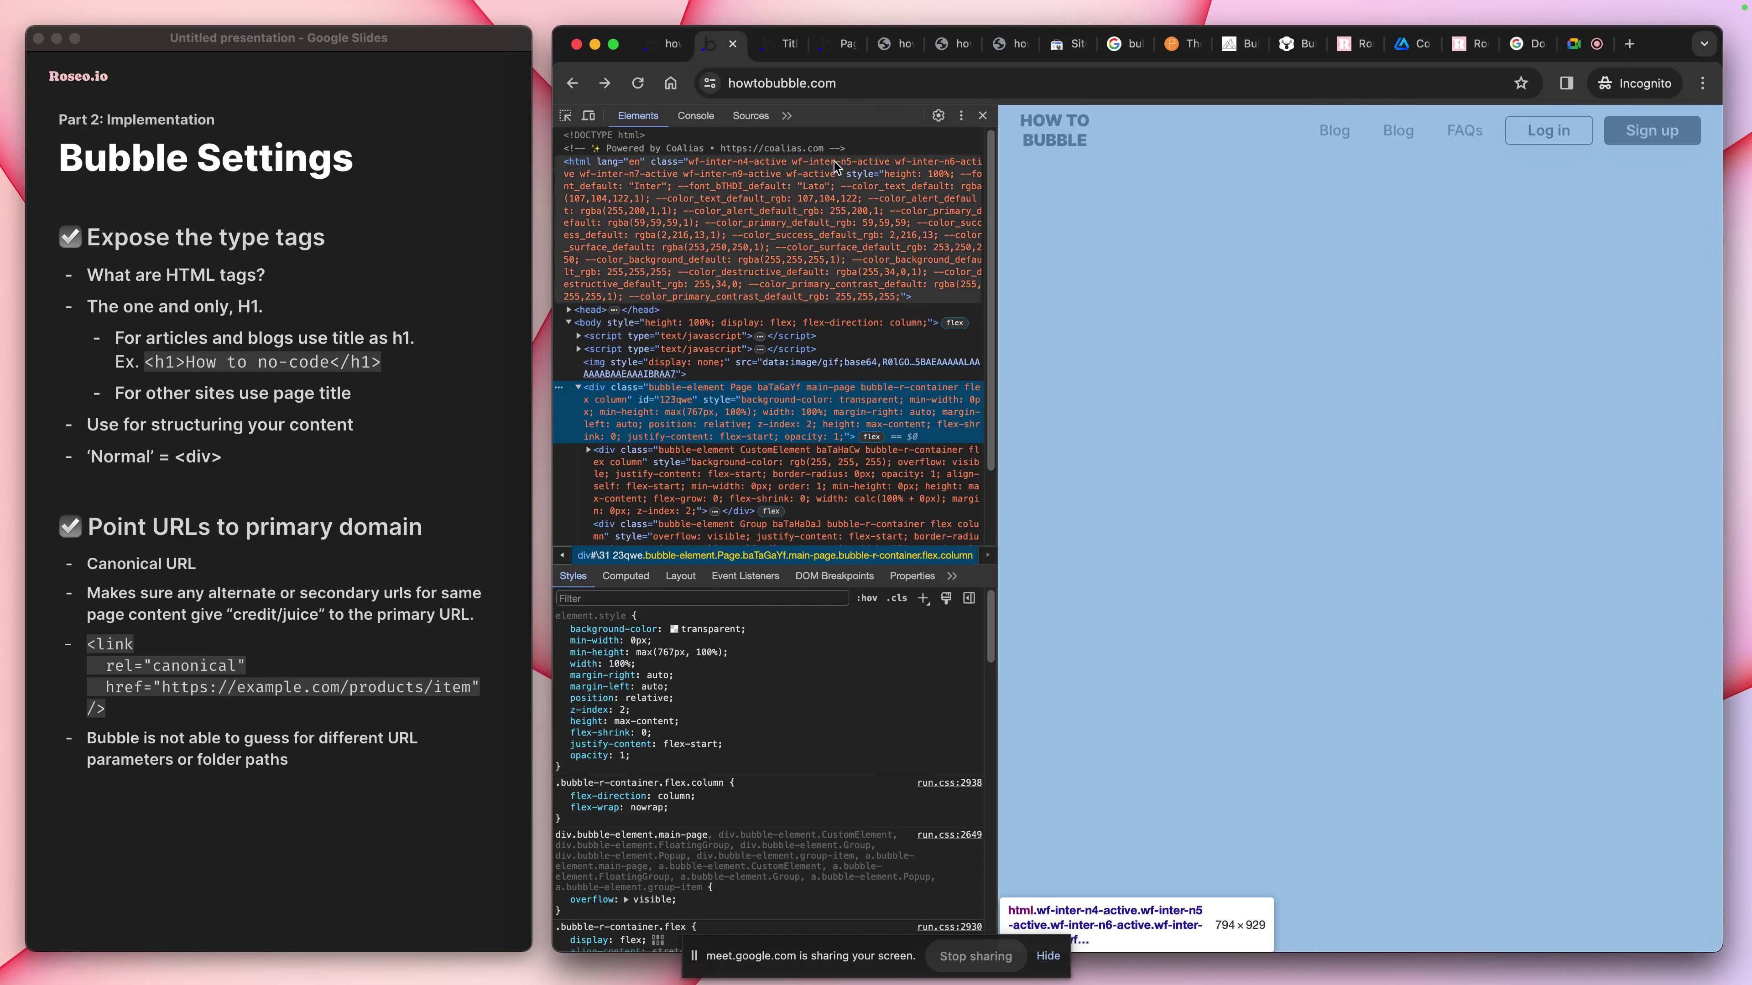
Return to the Bubble editor's design view of the index page and select the Main group
click(662, 43)
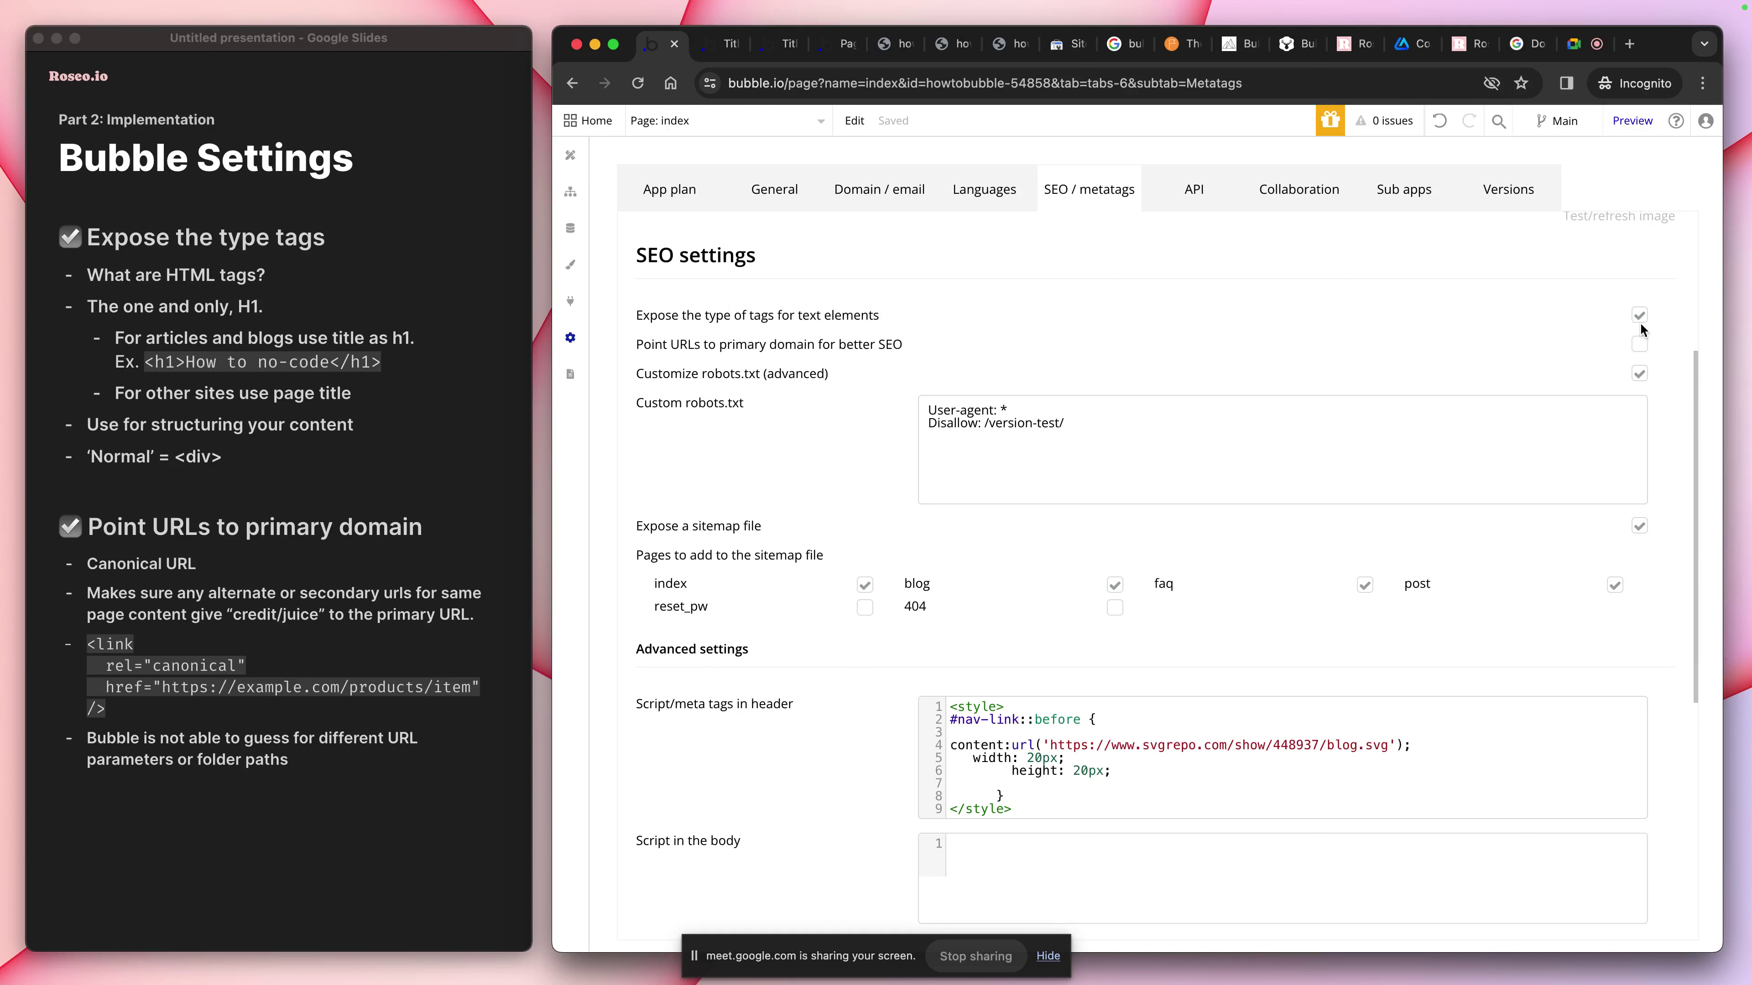
click(570, 155)
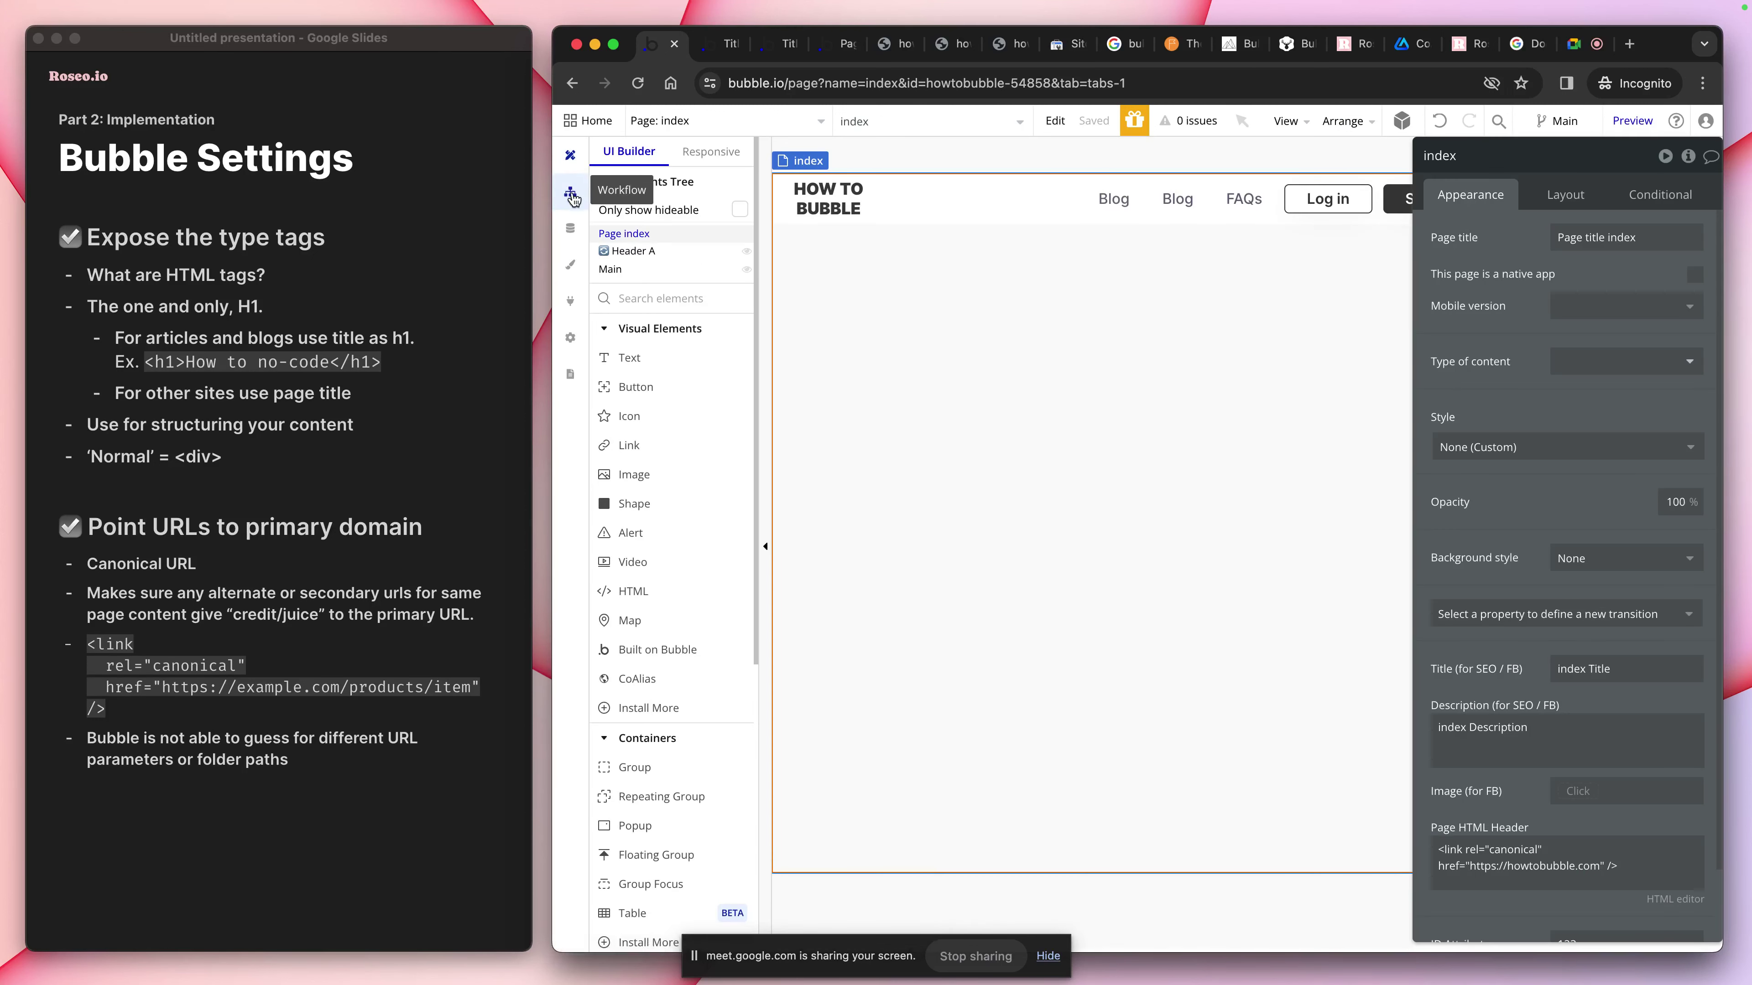
click(919, 248)
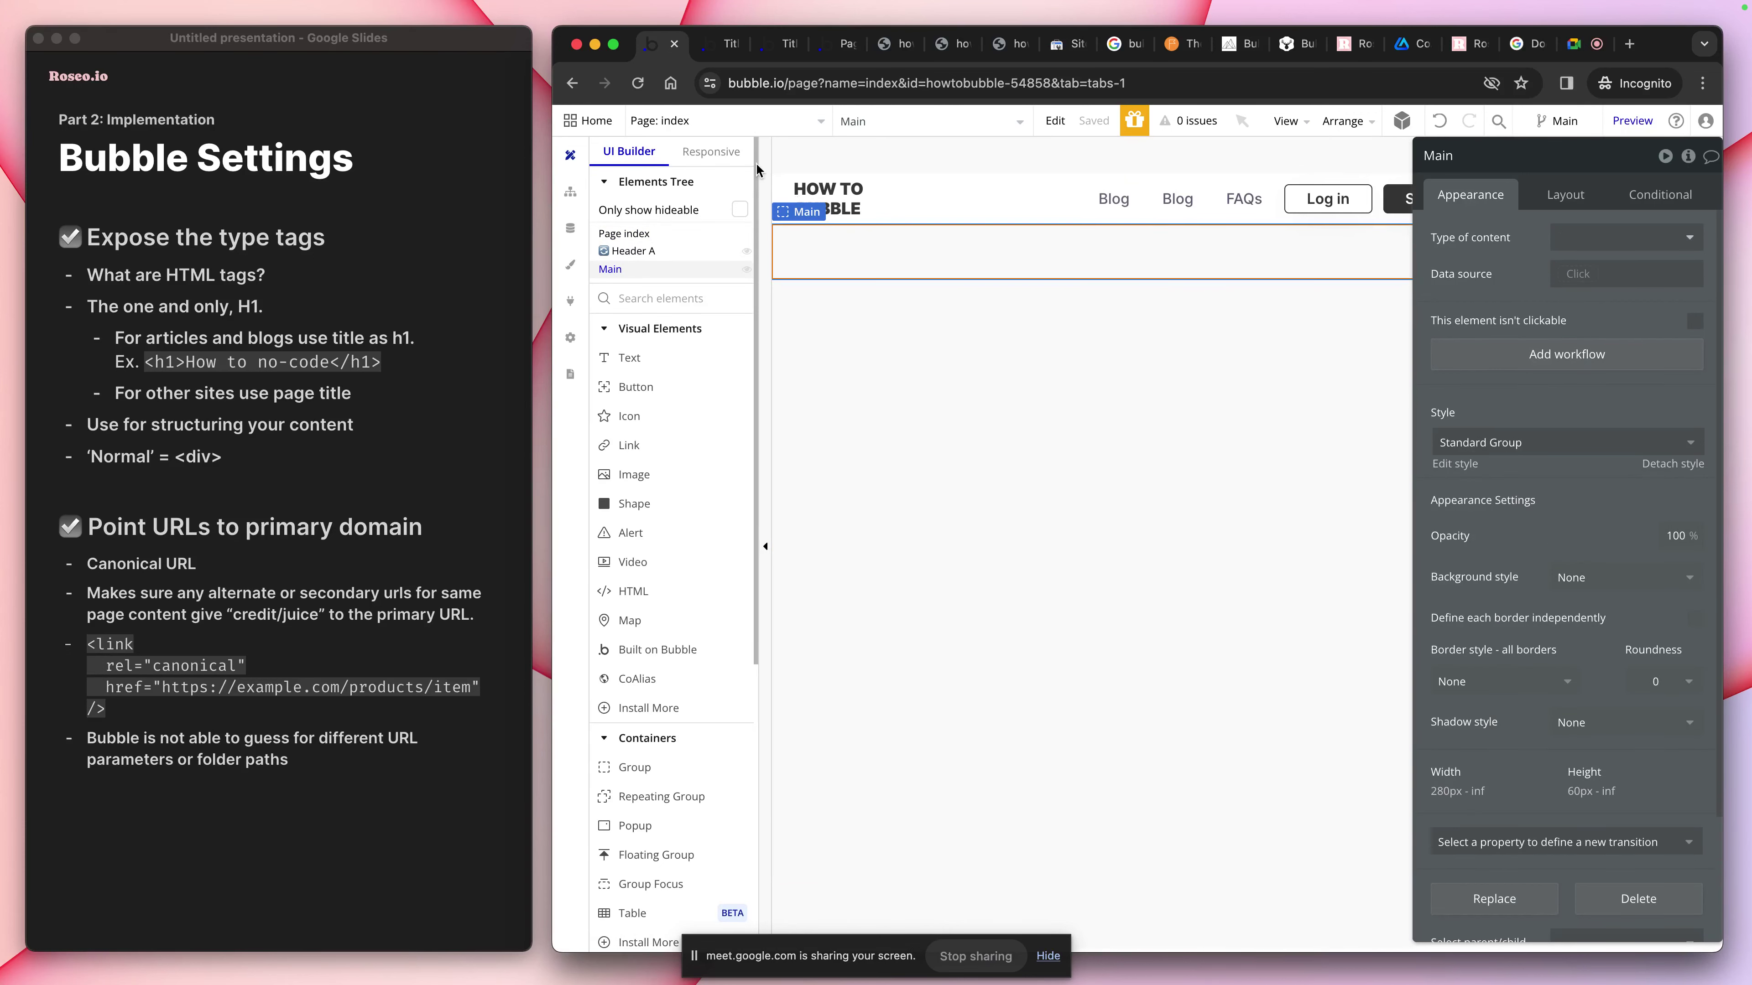
click(682, 121)
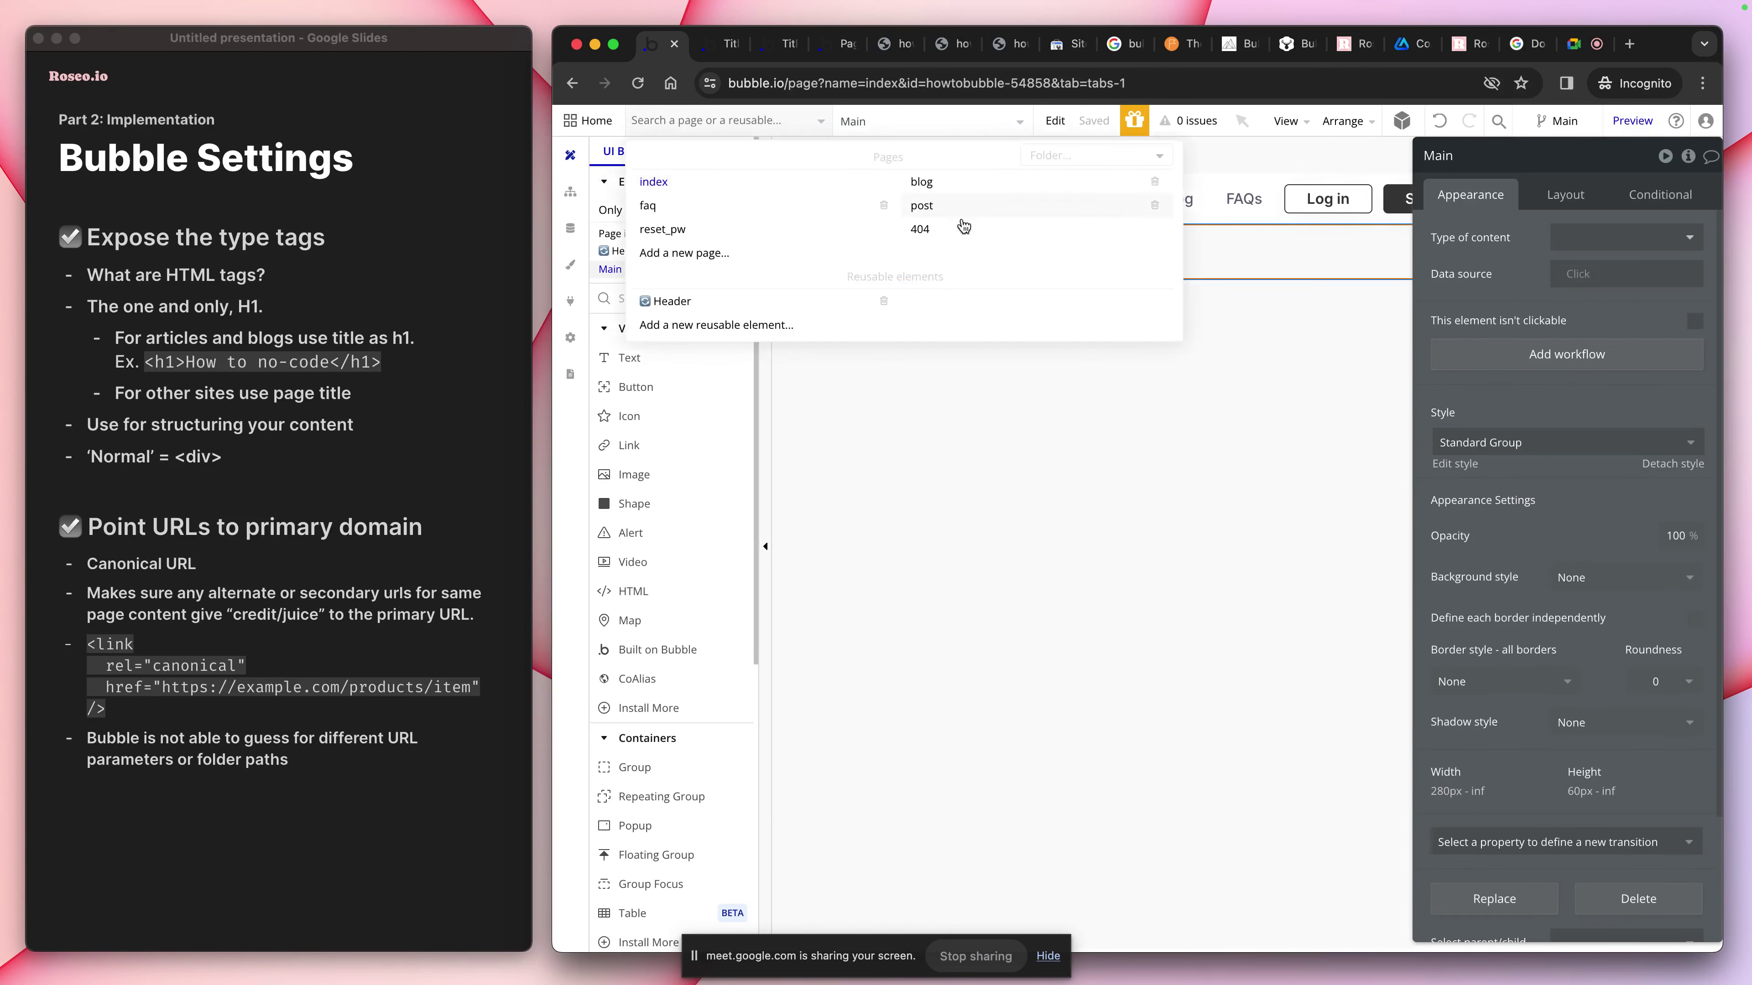
click(711, 205)
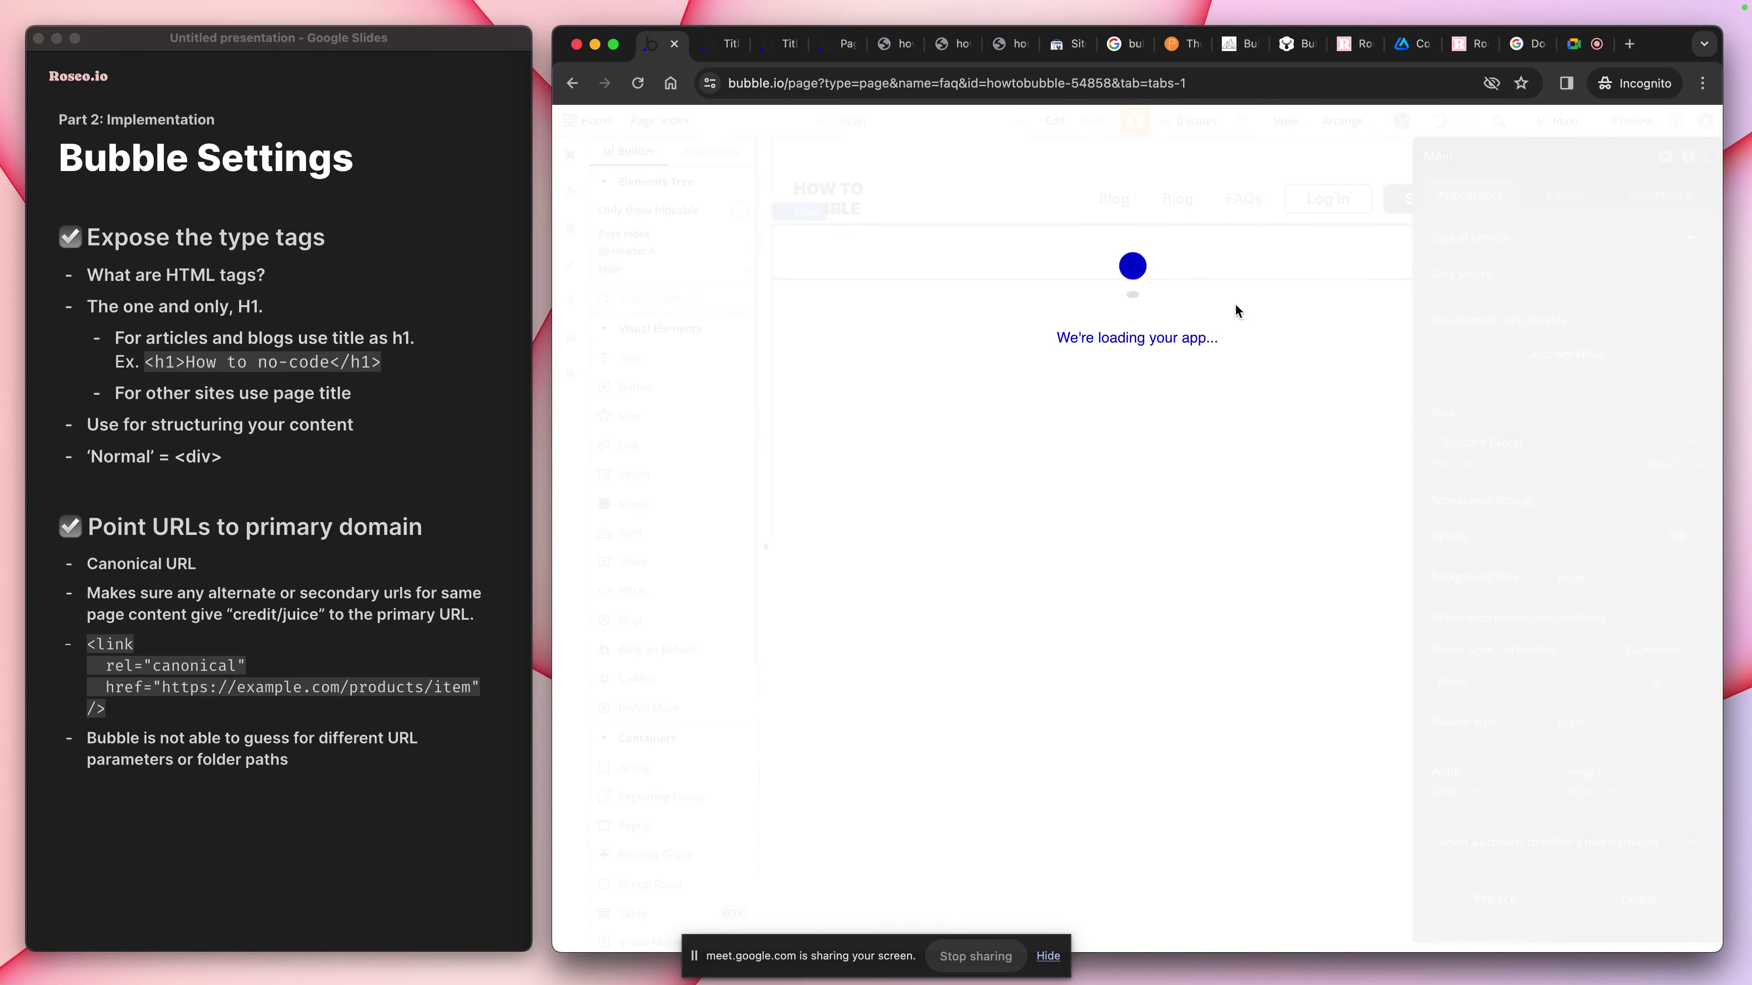
click(882, 254)
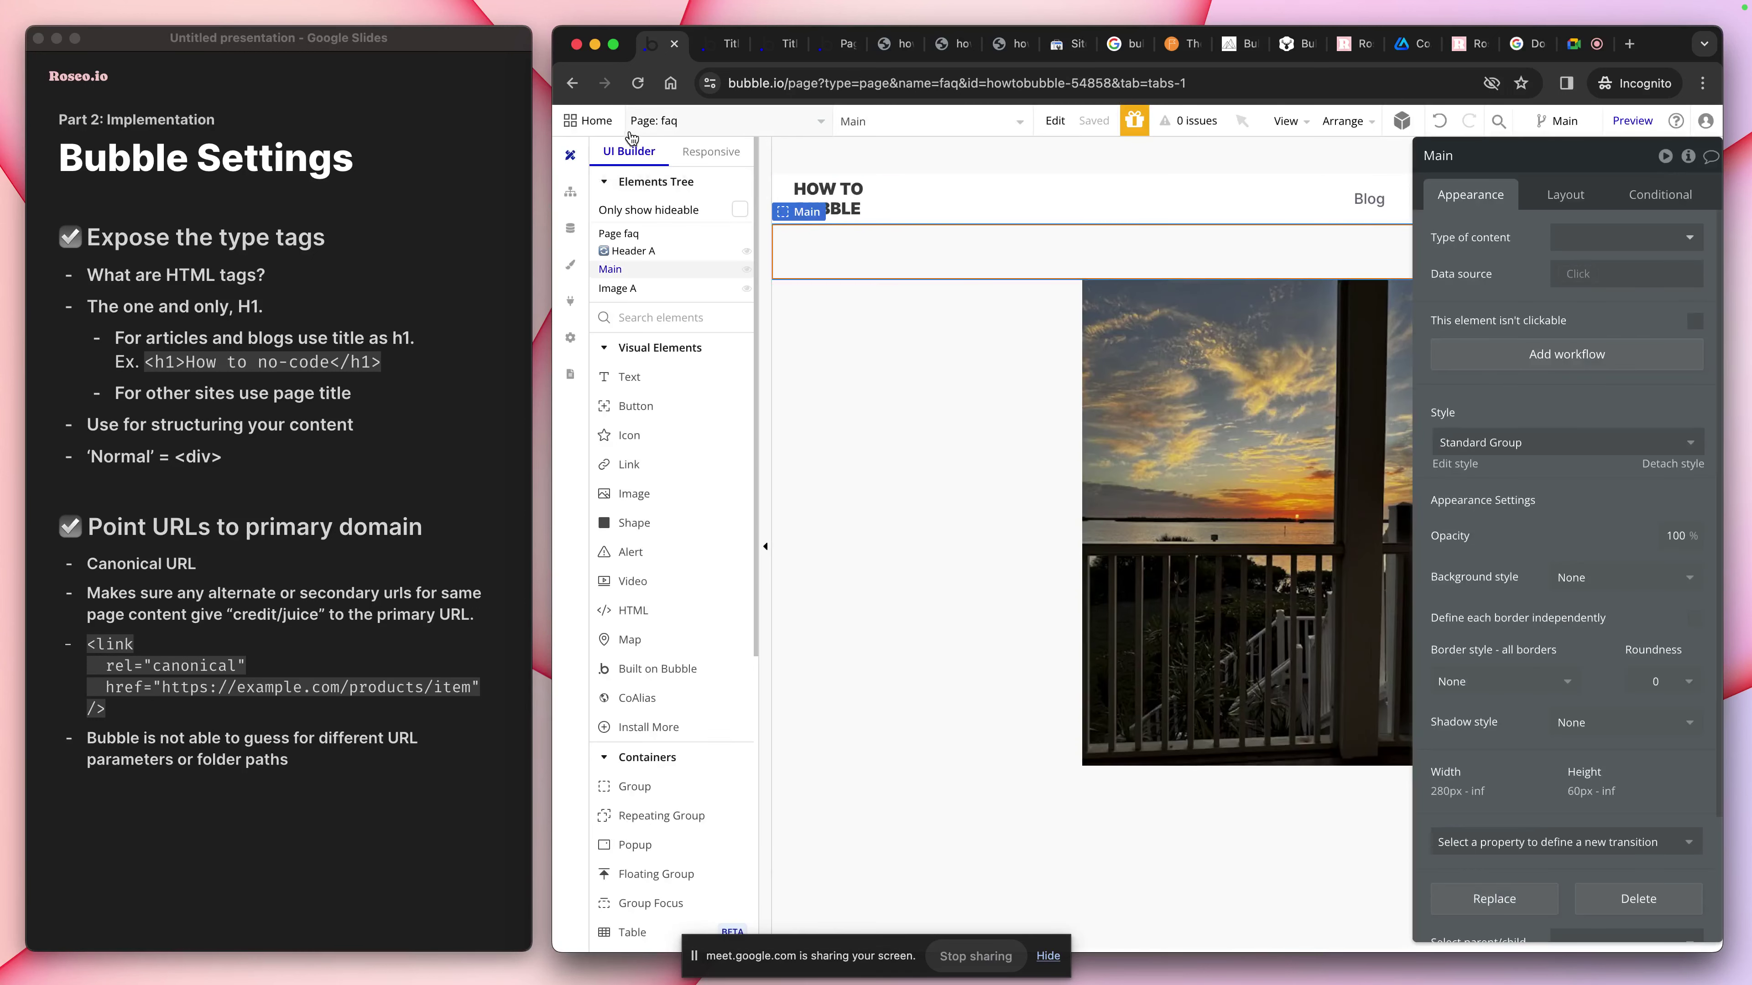
click(666, 124)
click(658, 176)
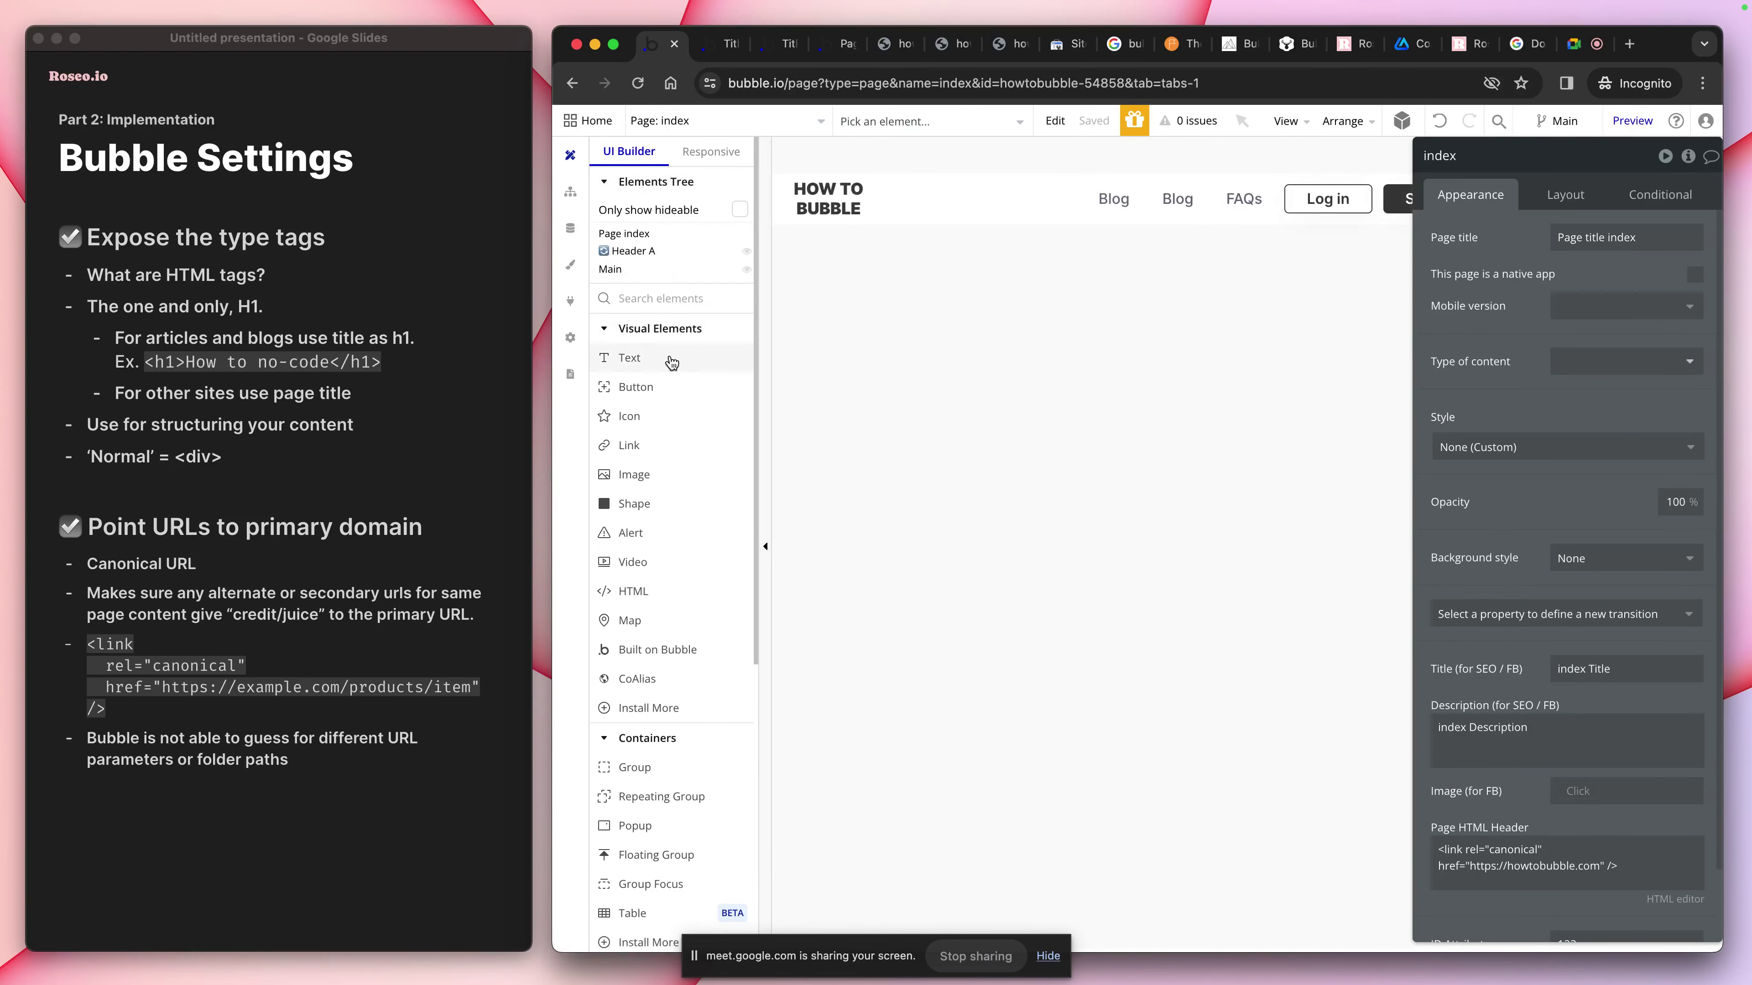
Add a text element to the index page's Main group and review its HTML tag options for SEO
drag(671, 362, 911, 249)
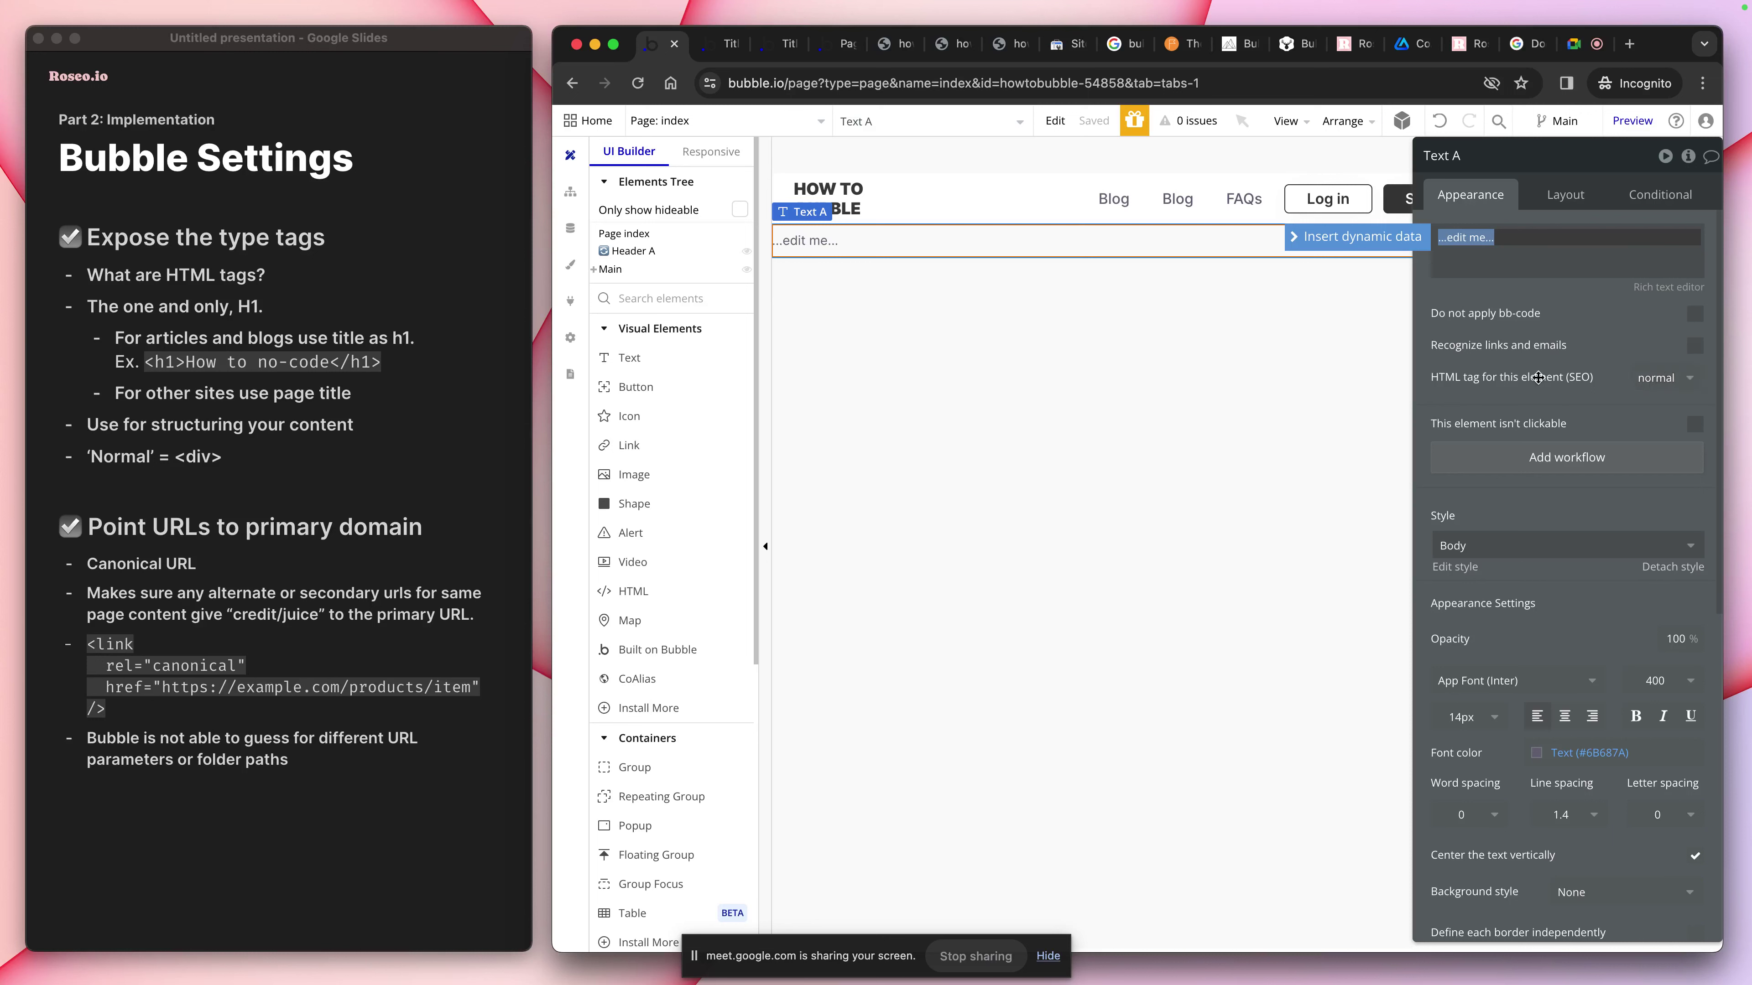
click(1625, 379)
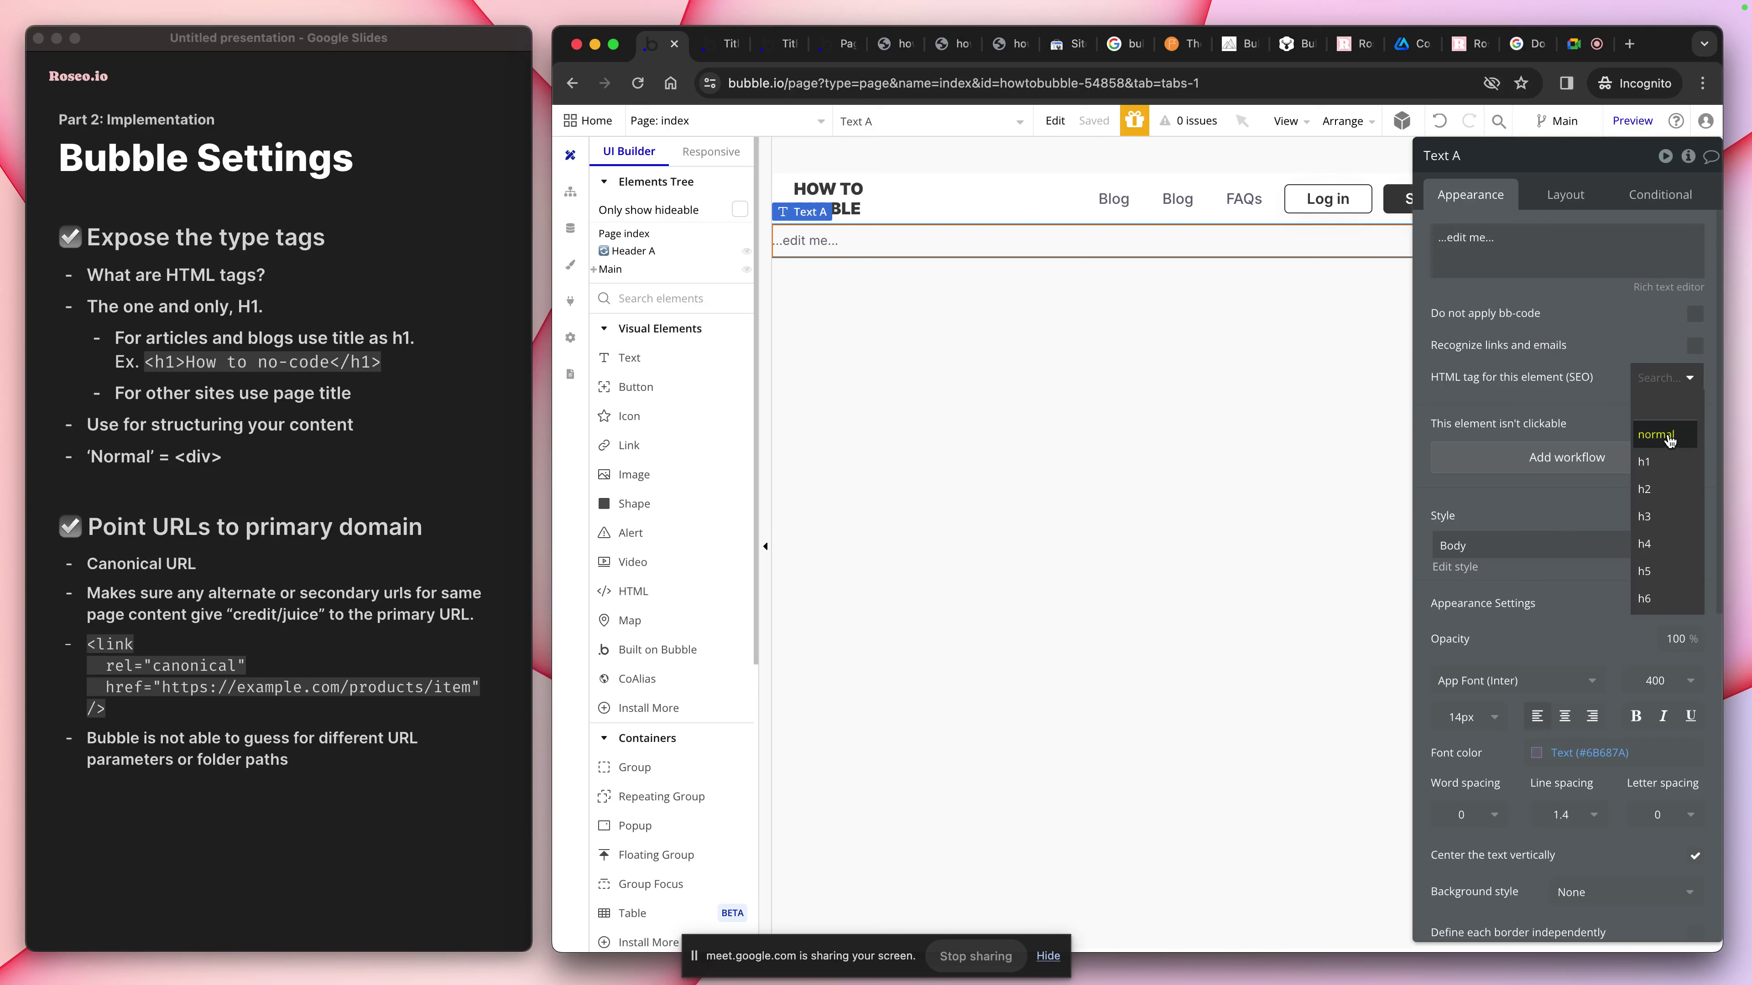
click(1574, 391)
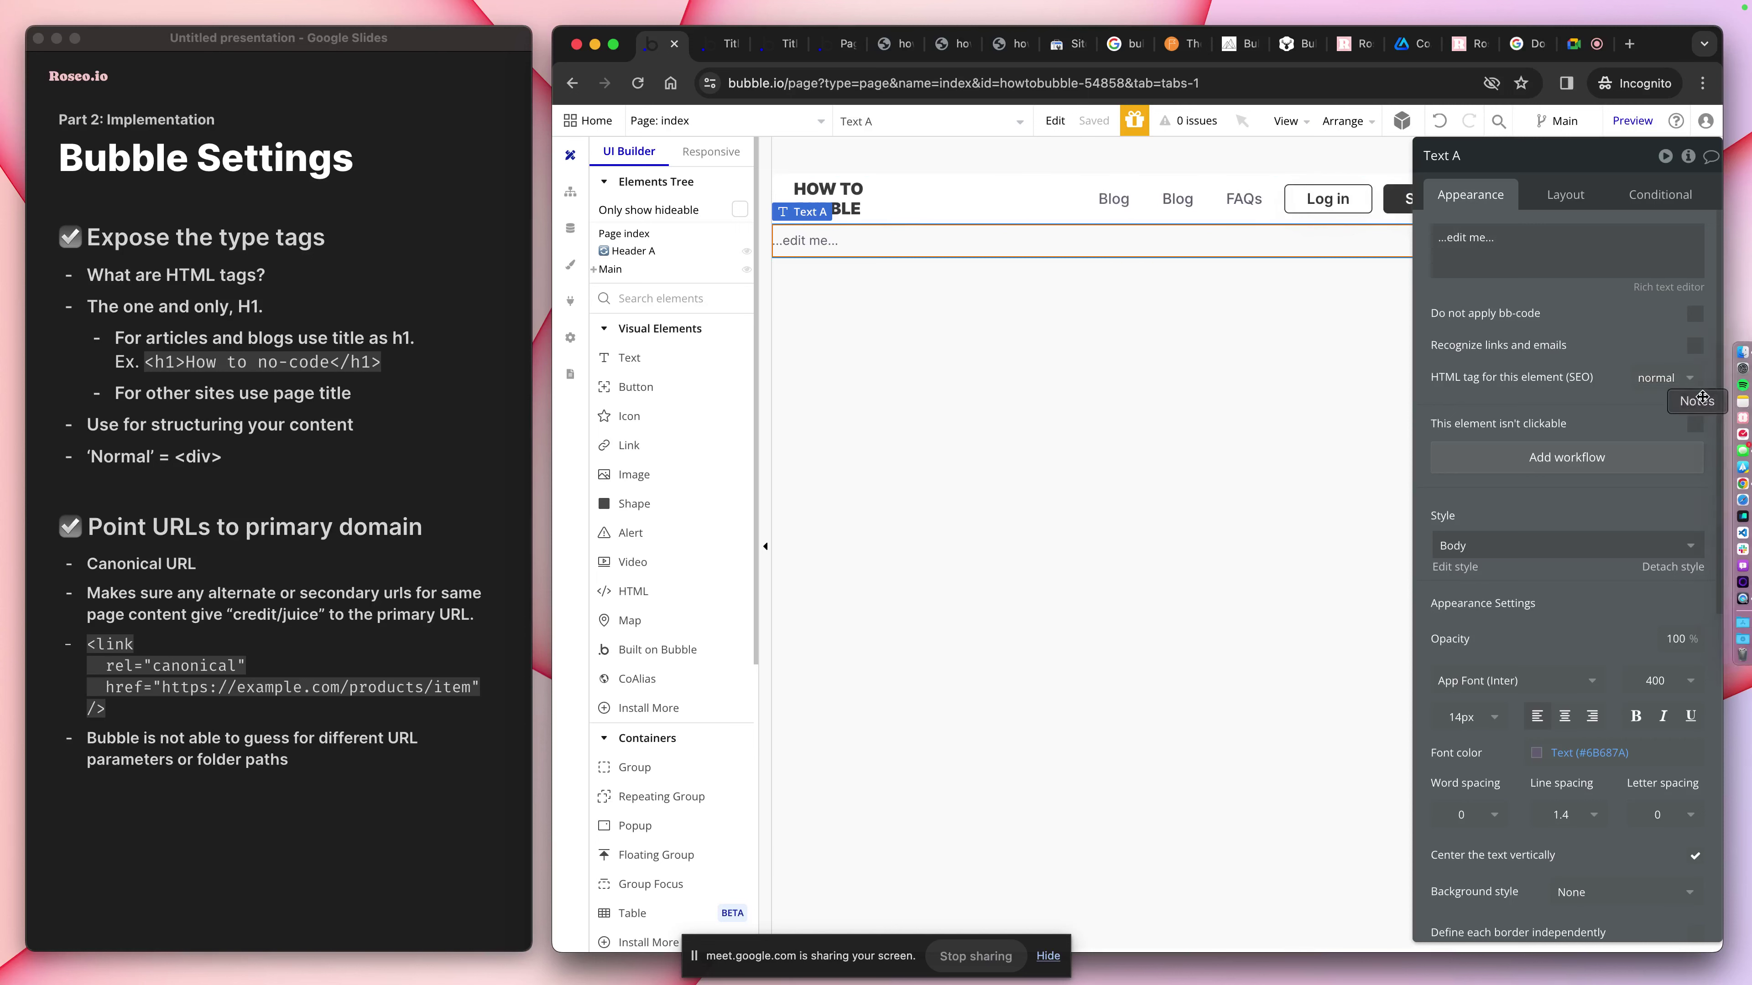
Review the index page text's HTML tag options, and check the HTML tag assigned to the title text on the post page
click(1674, 390)
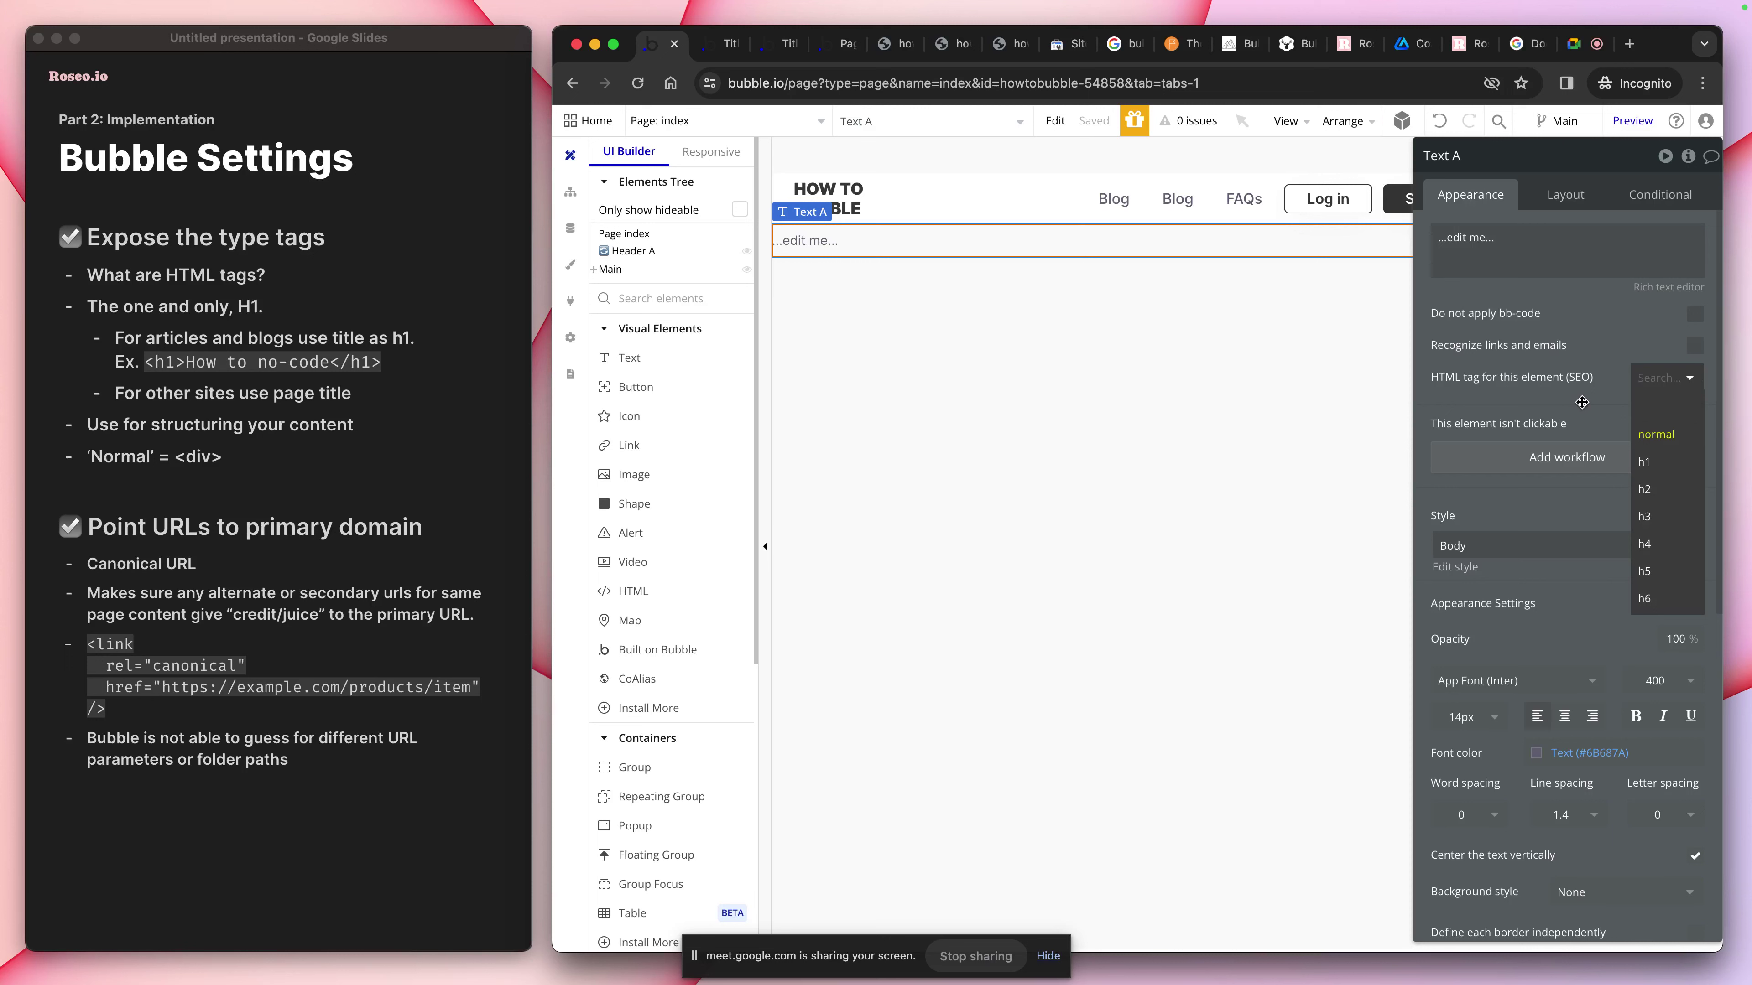
click(1520, 299)
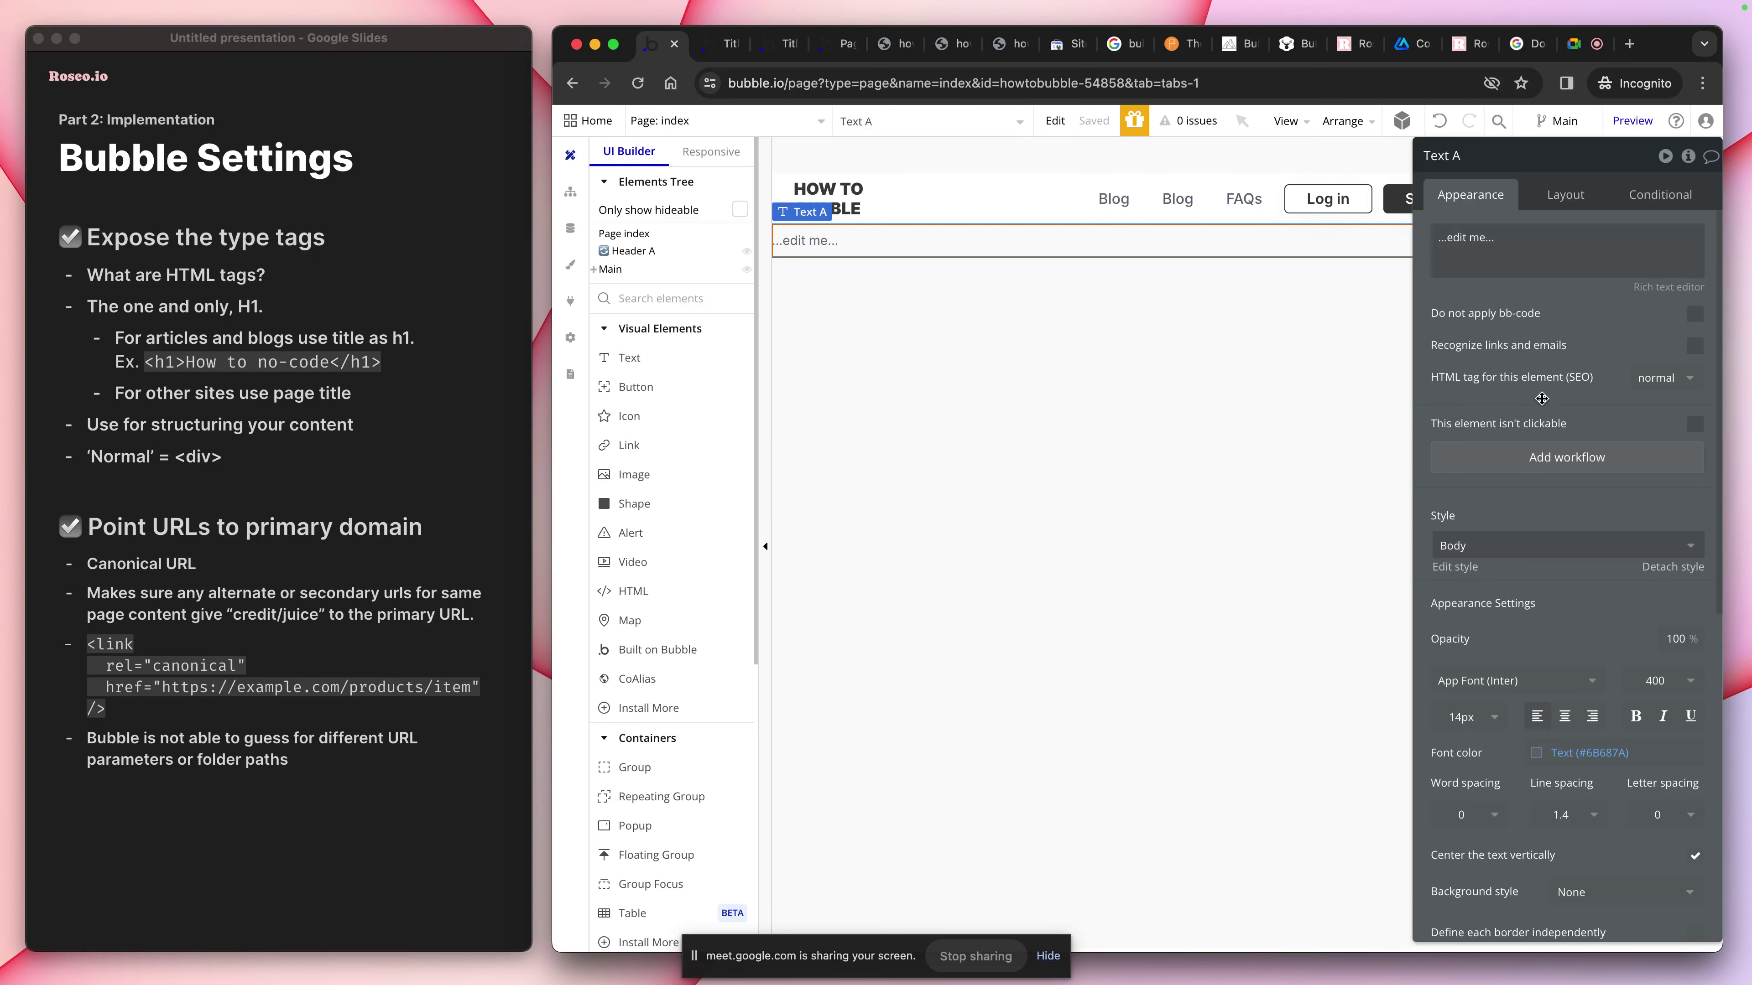
click(659, 120)
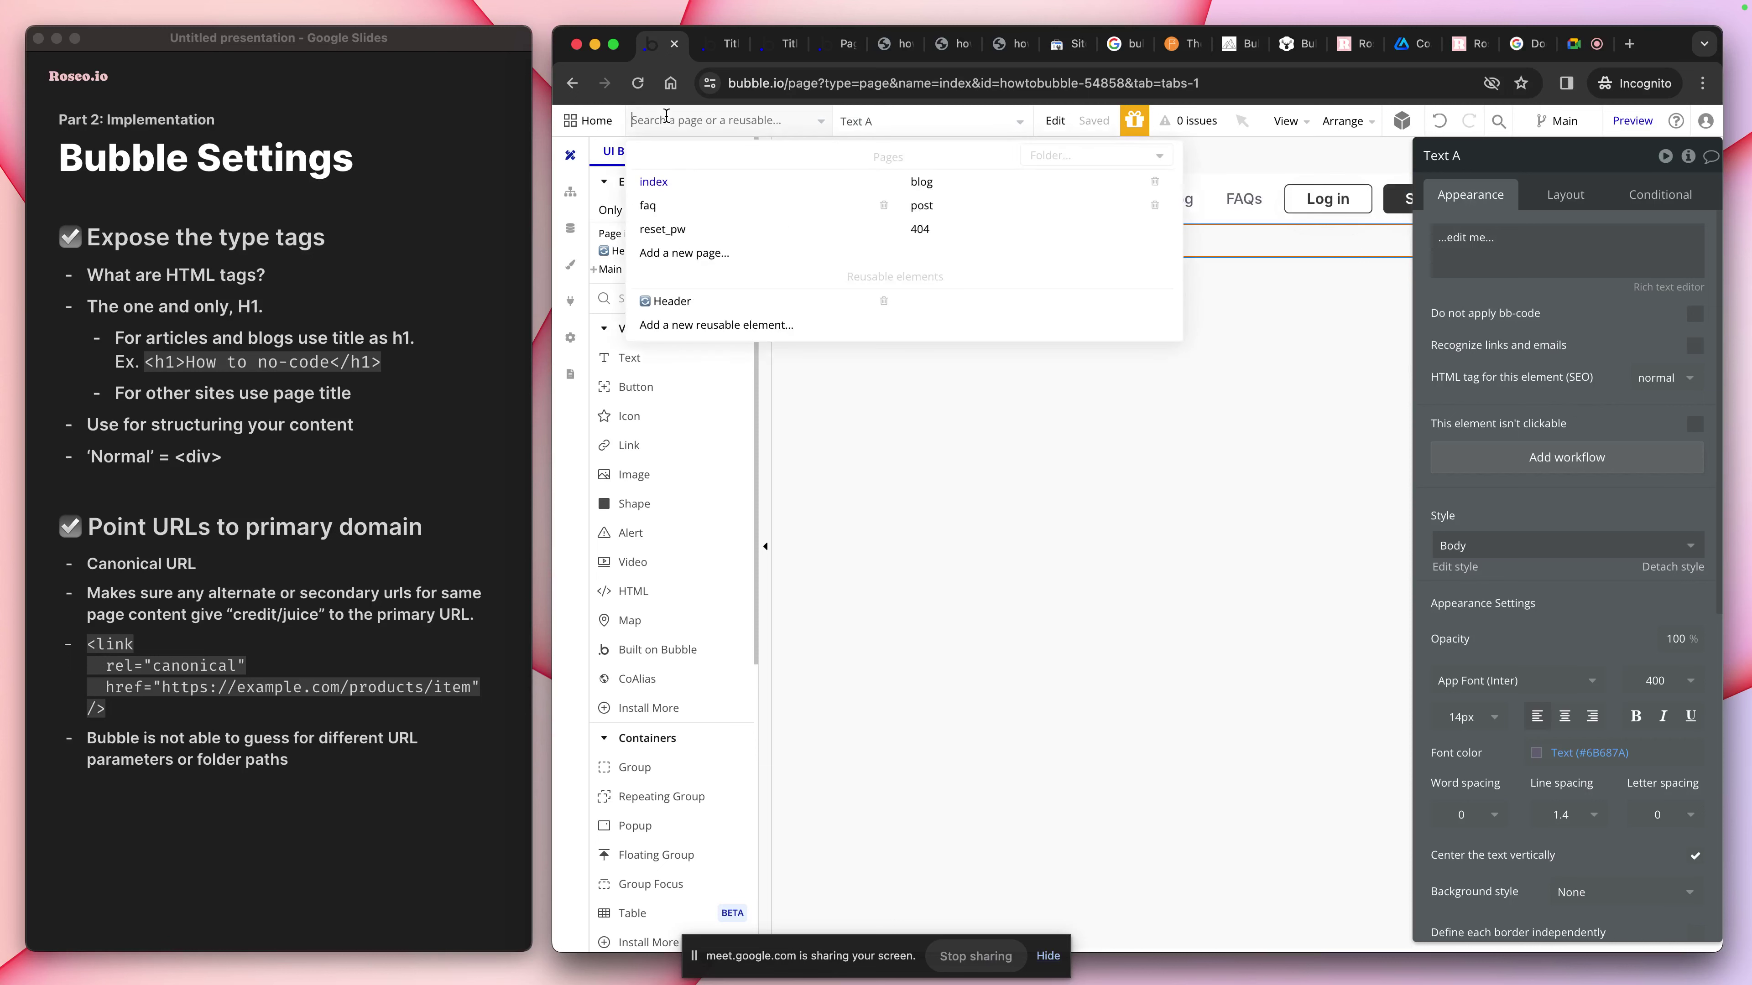
click(968, 209)
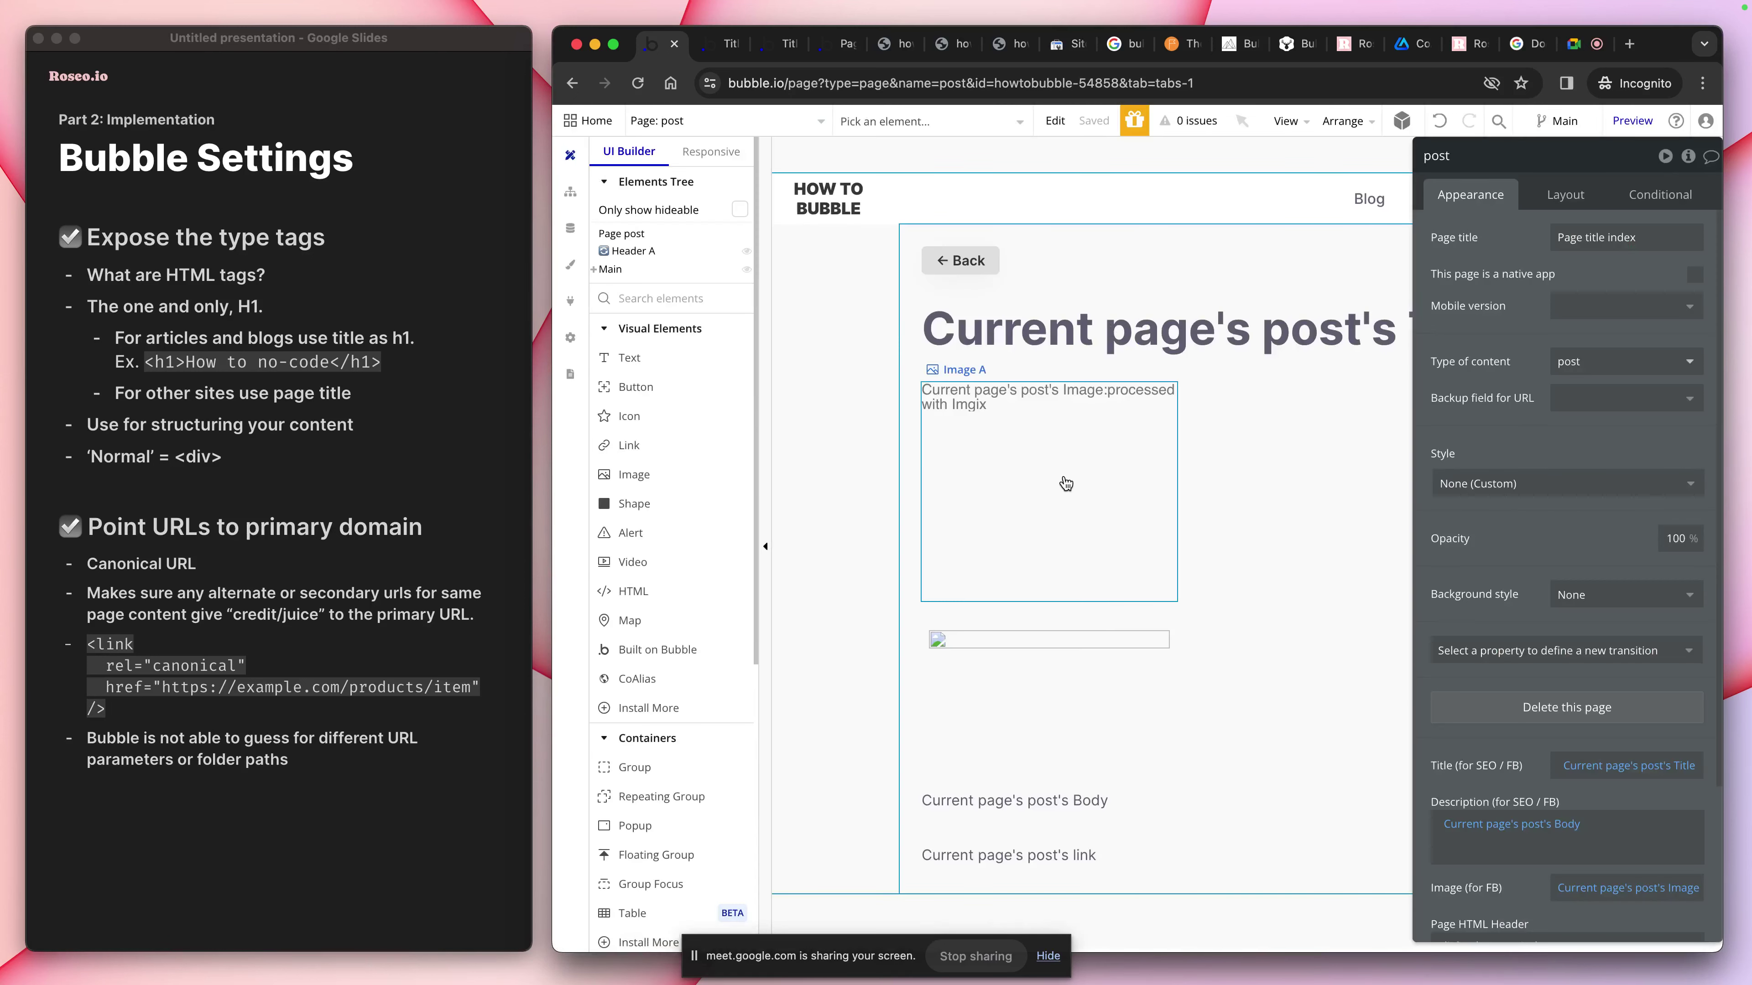
click(1018, 319)
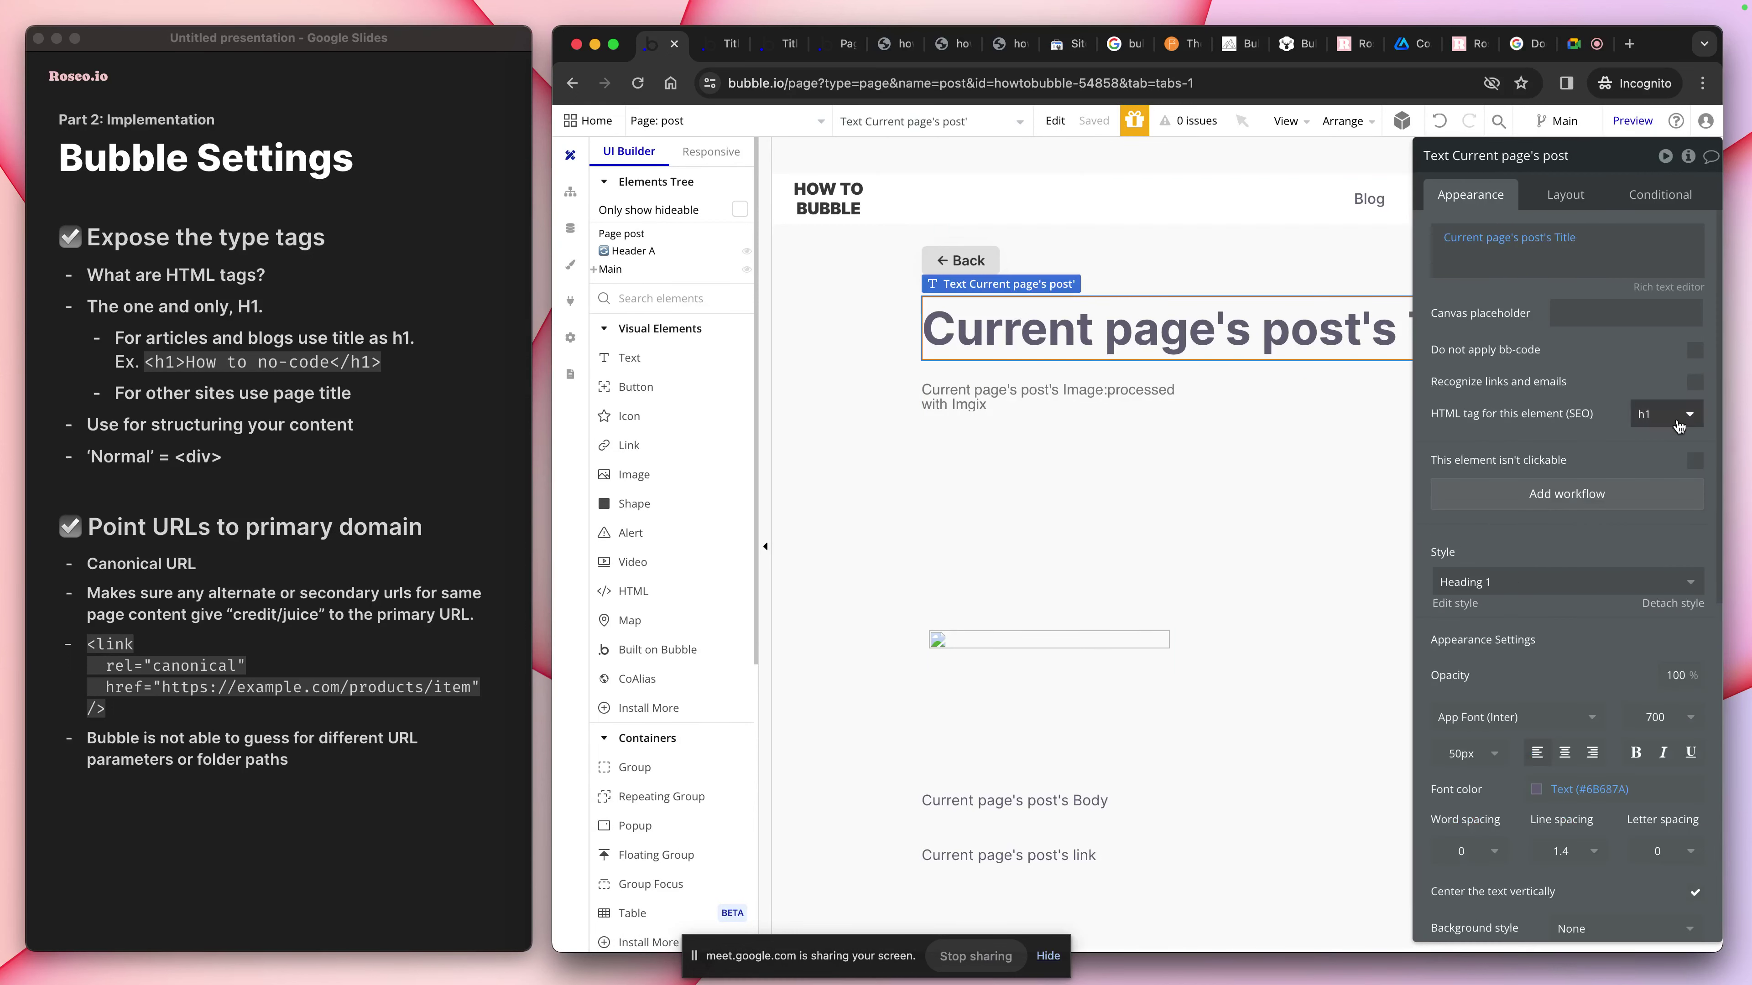
Set the HTML tag of the post page's Body text to h2
click(1020, 812)
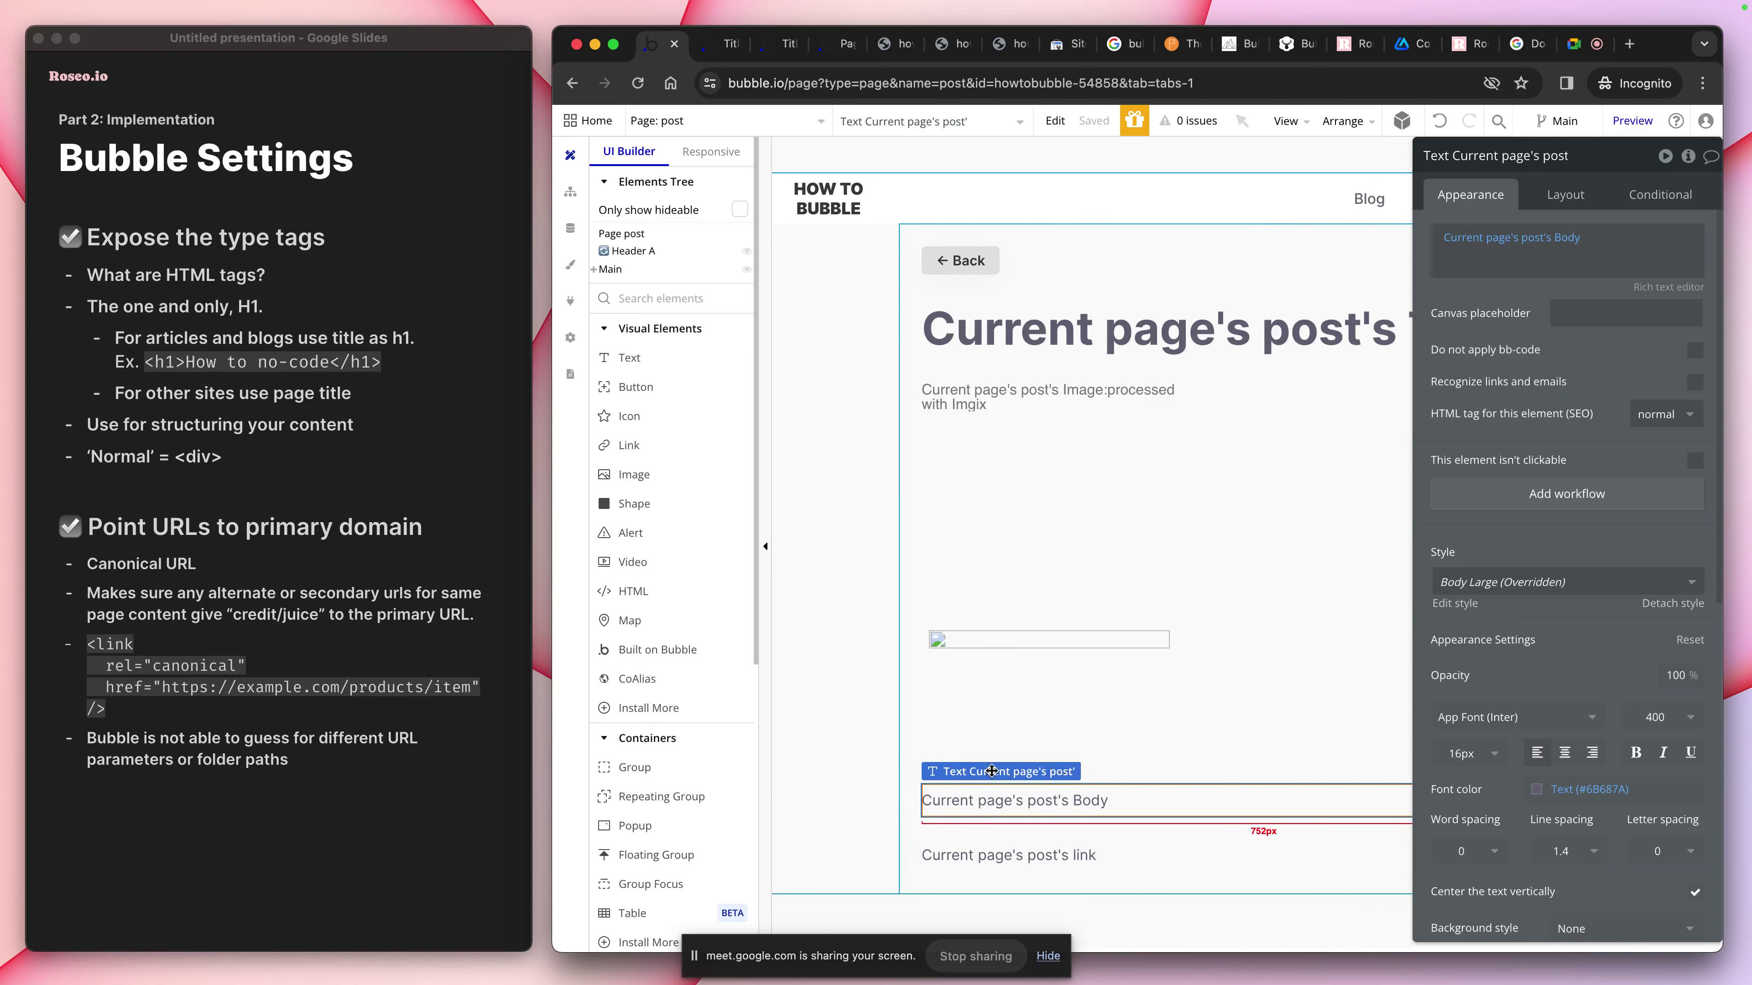
click(1662, 415)
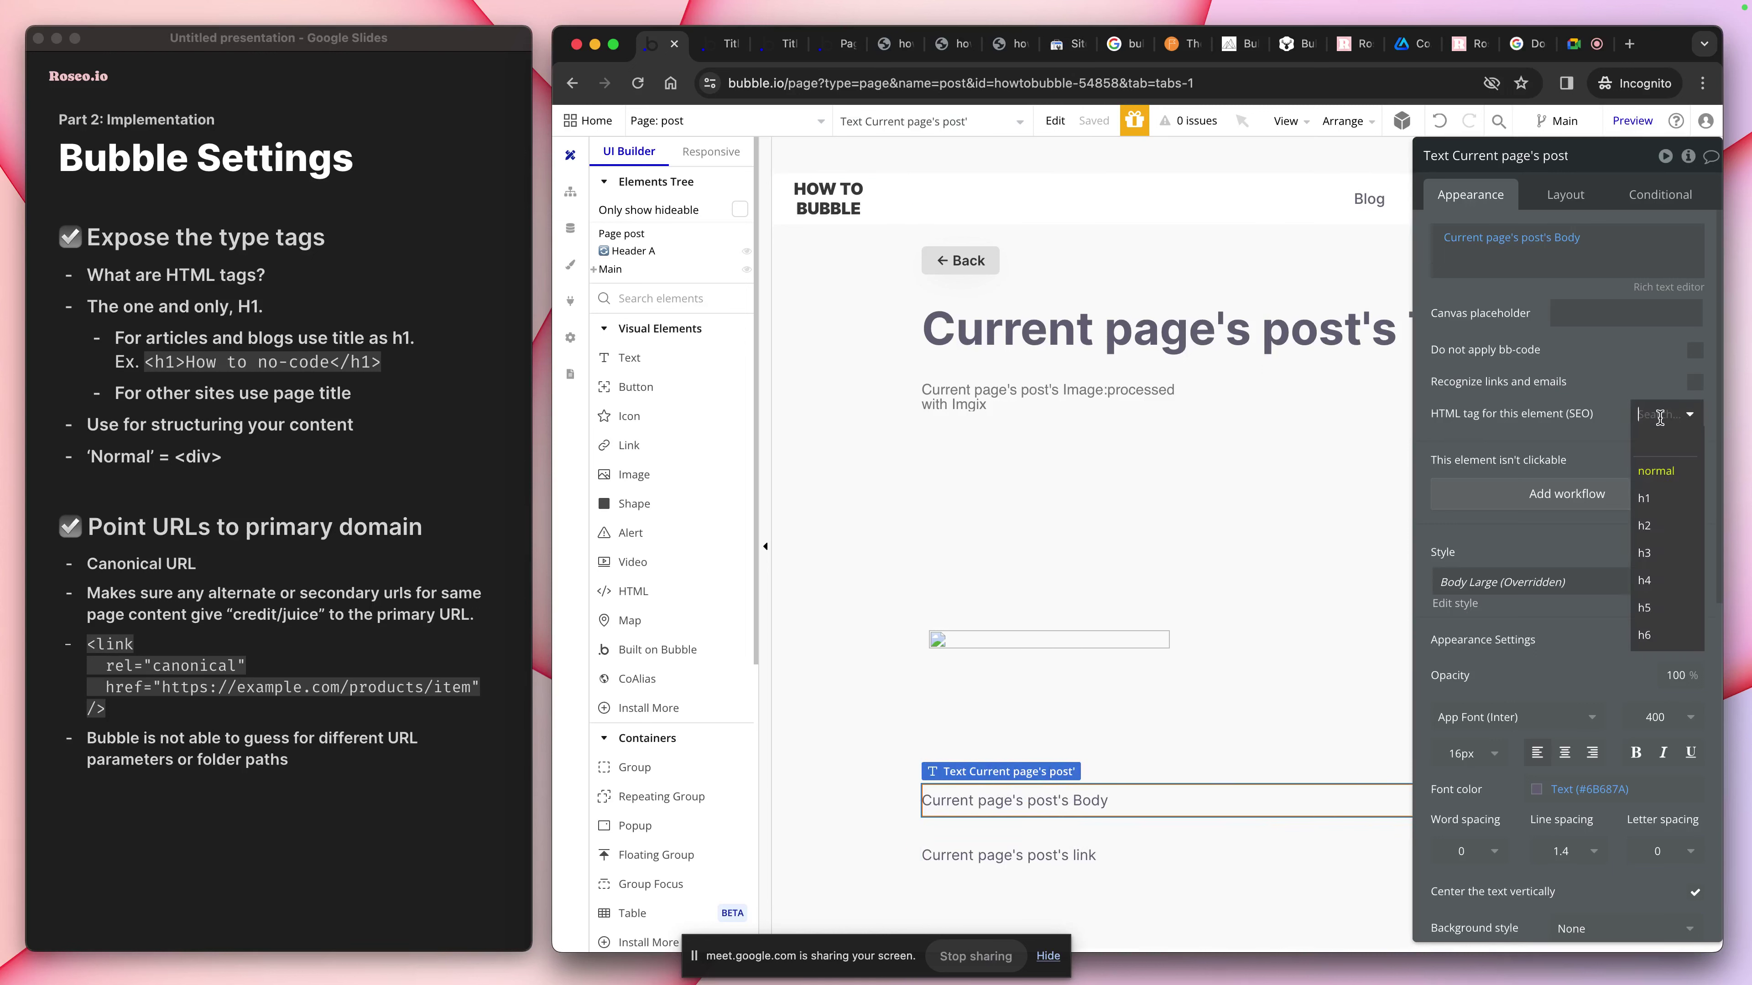
click(1661, 519)
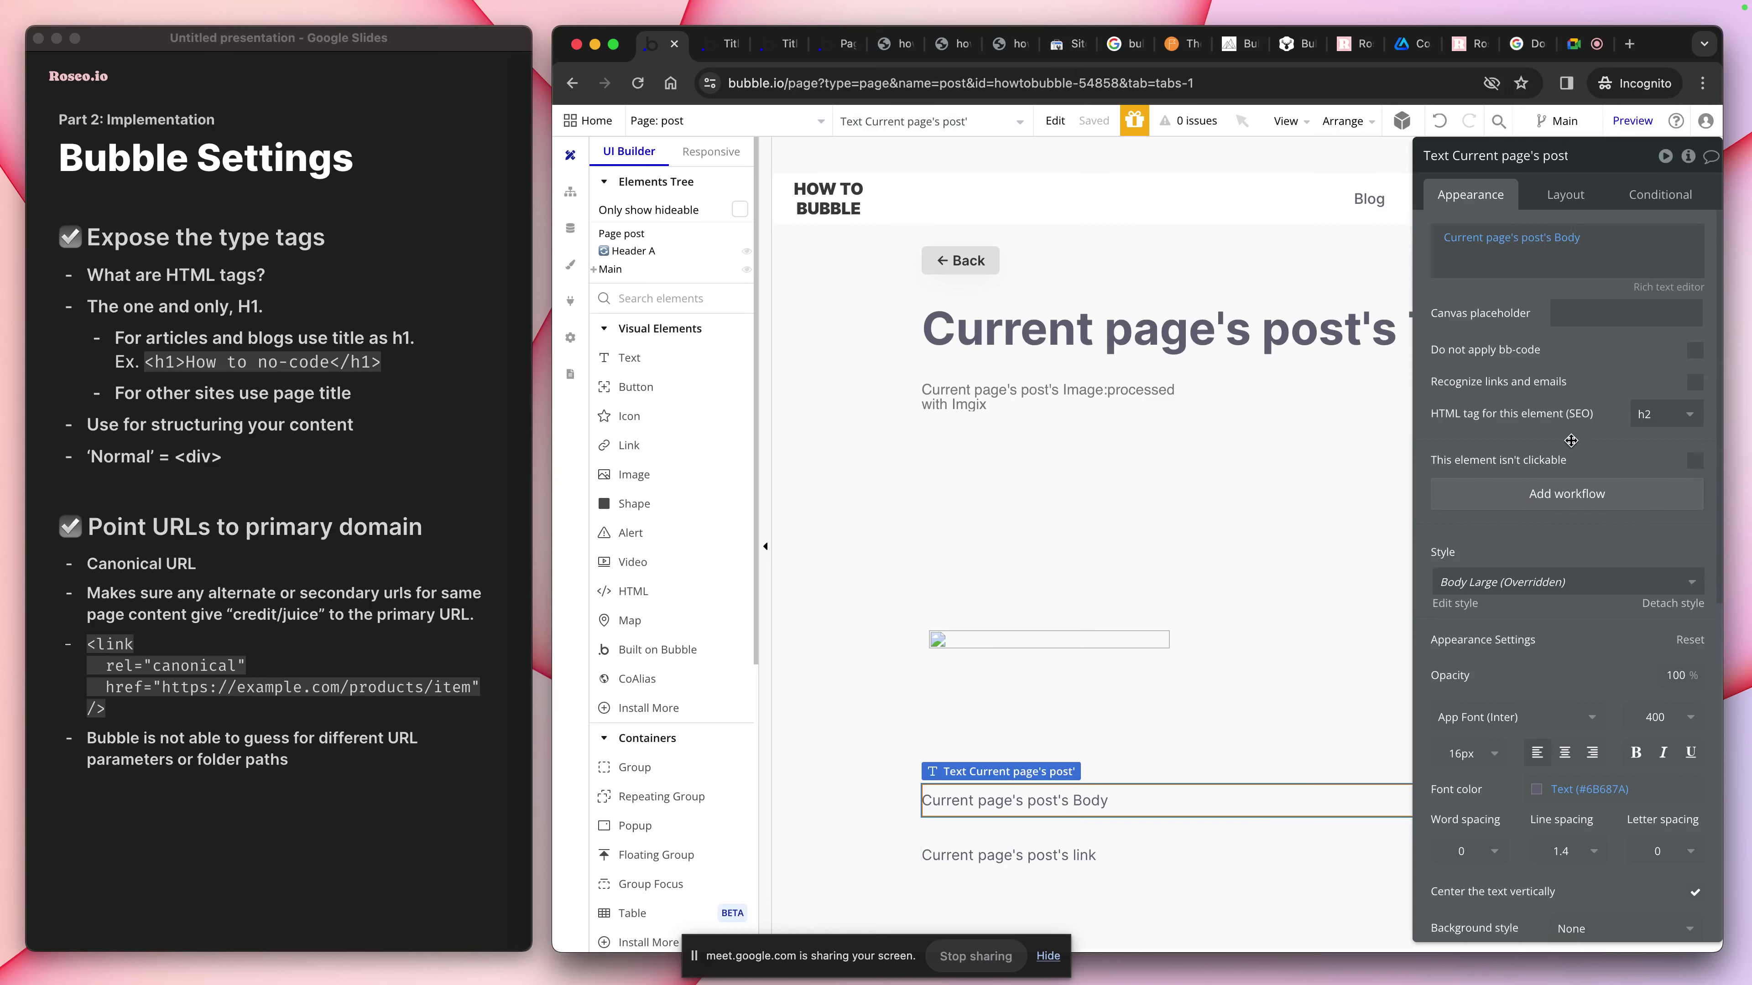
click(1654, 426)
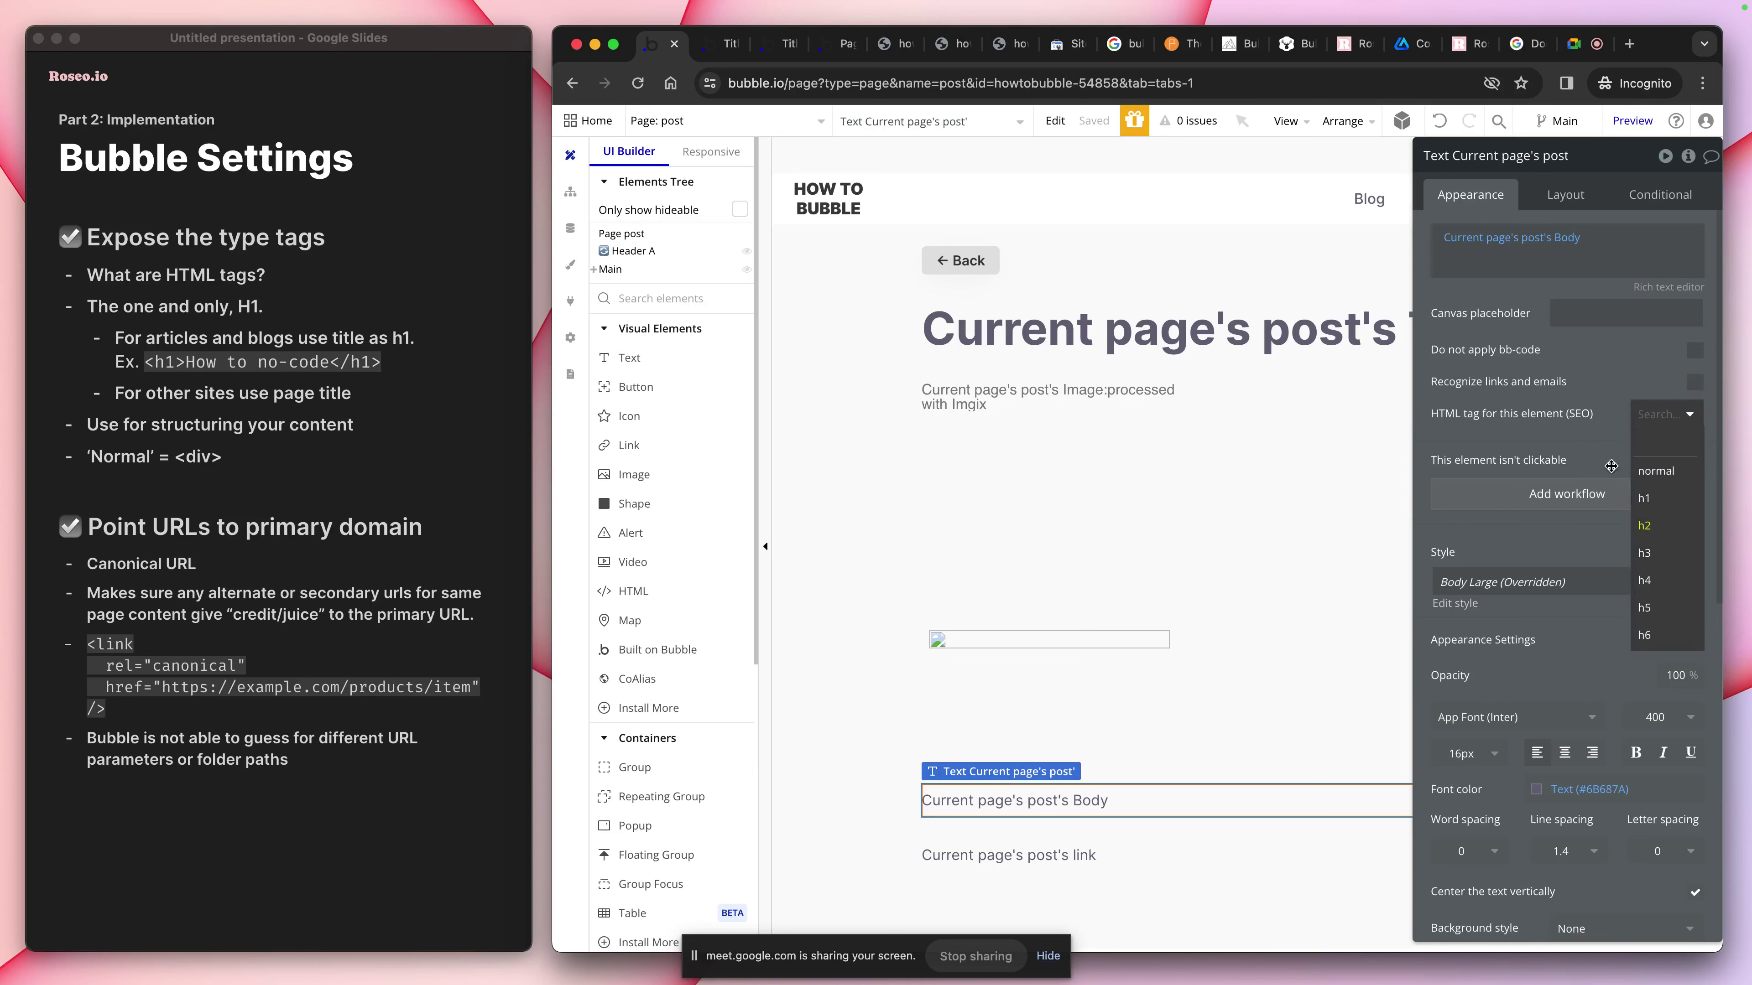
click(1586, 446)
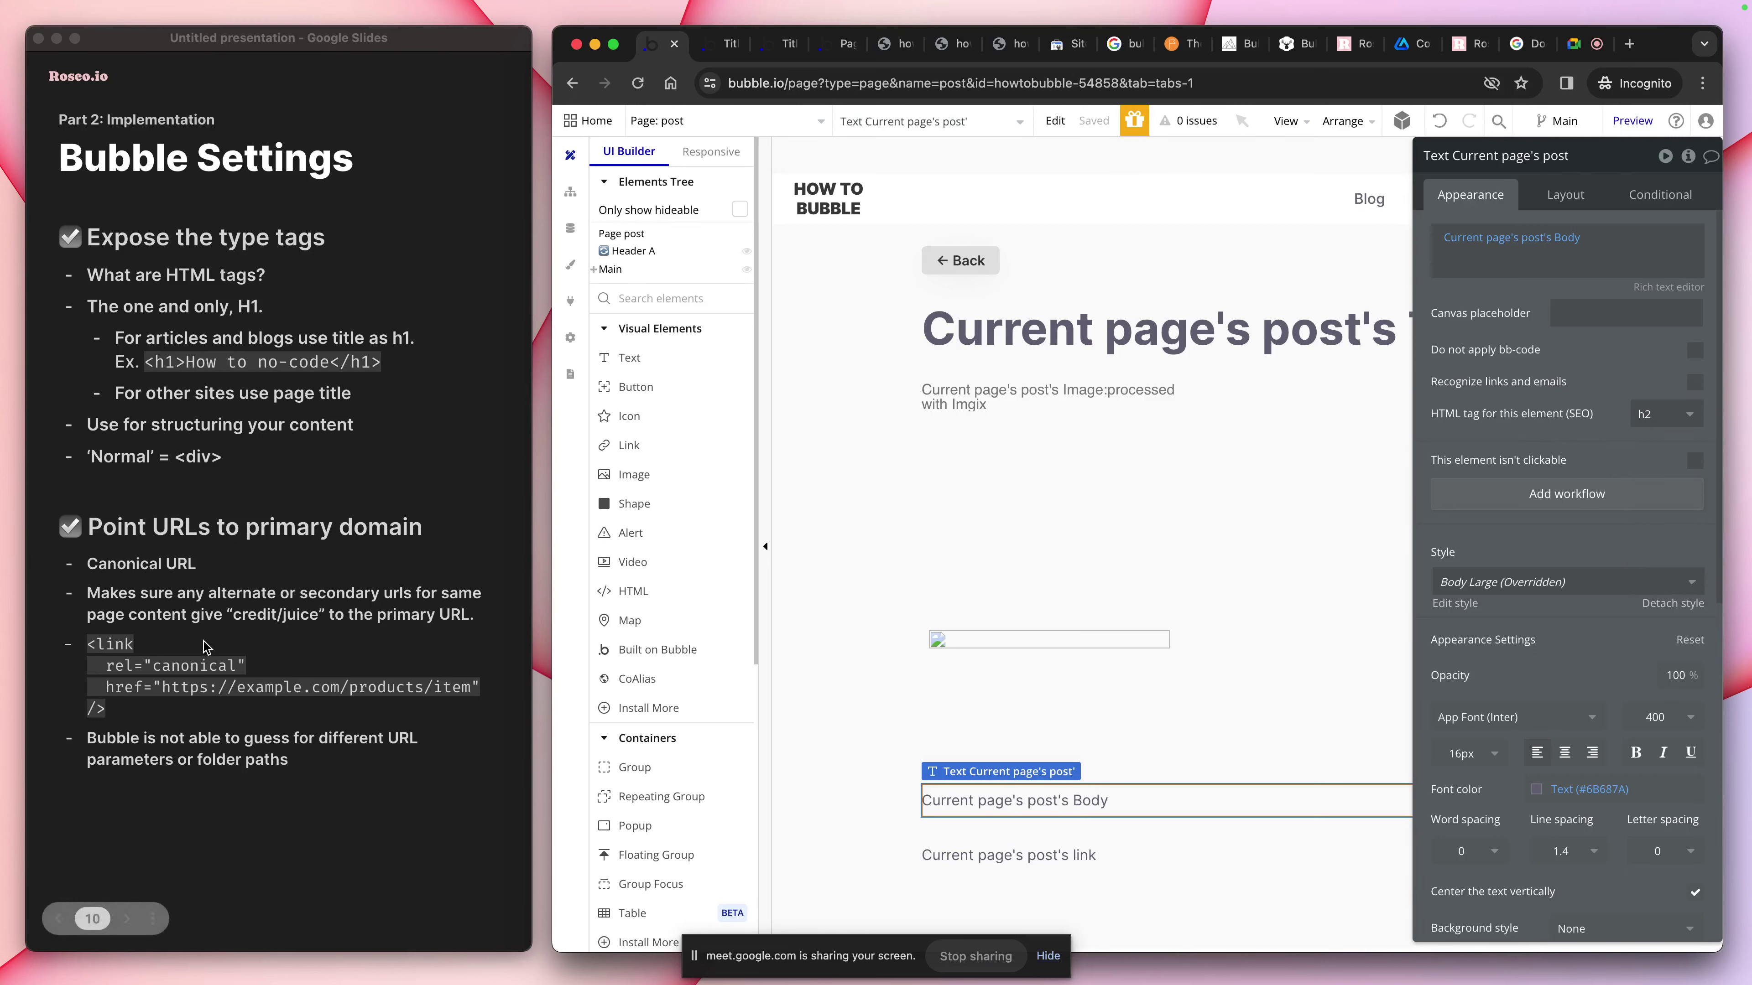
Enable pointing URLs to the primary domain for better SEO in the app's SEO settings
mouse_move(1371, 13)
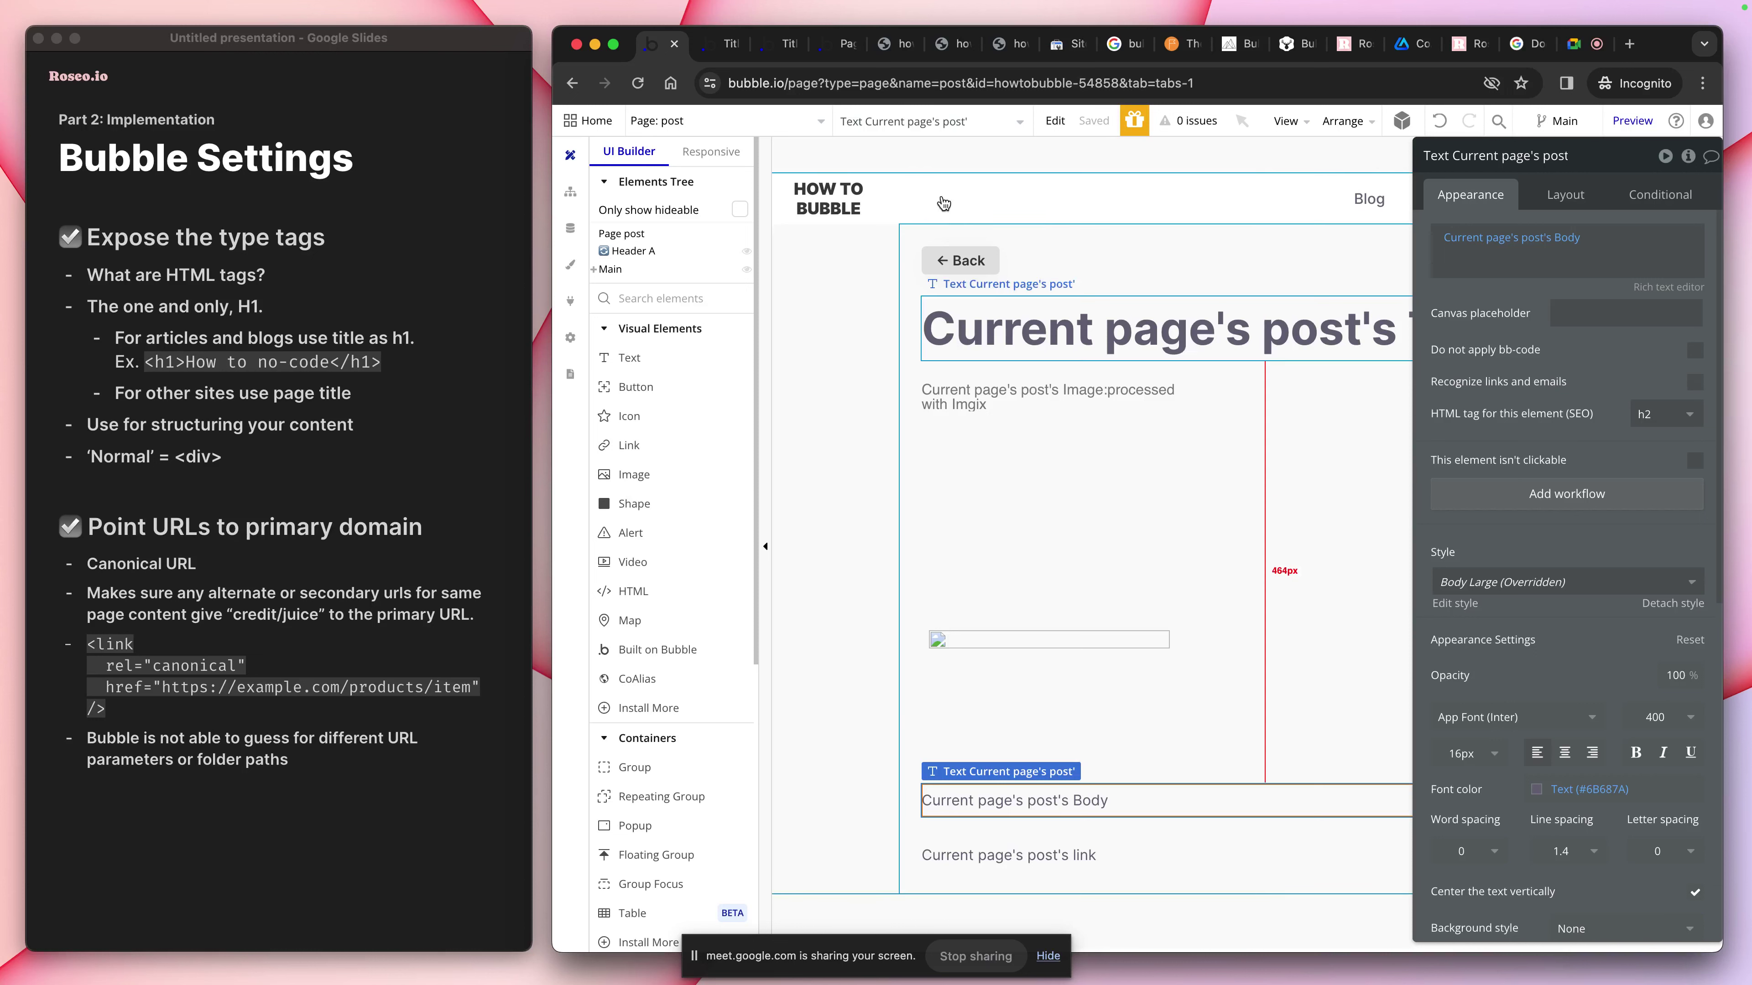
click(570, 338)
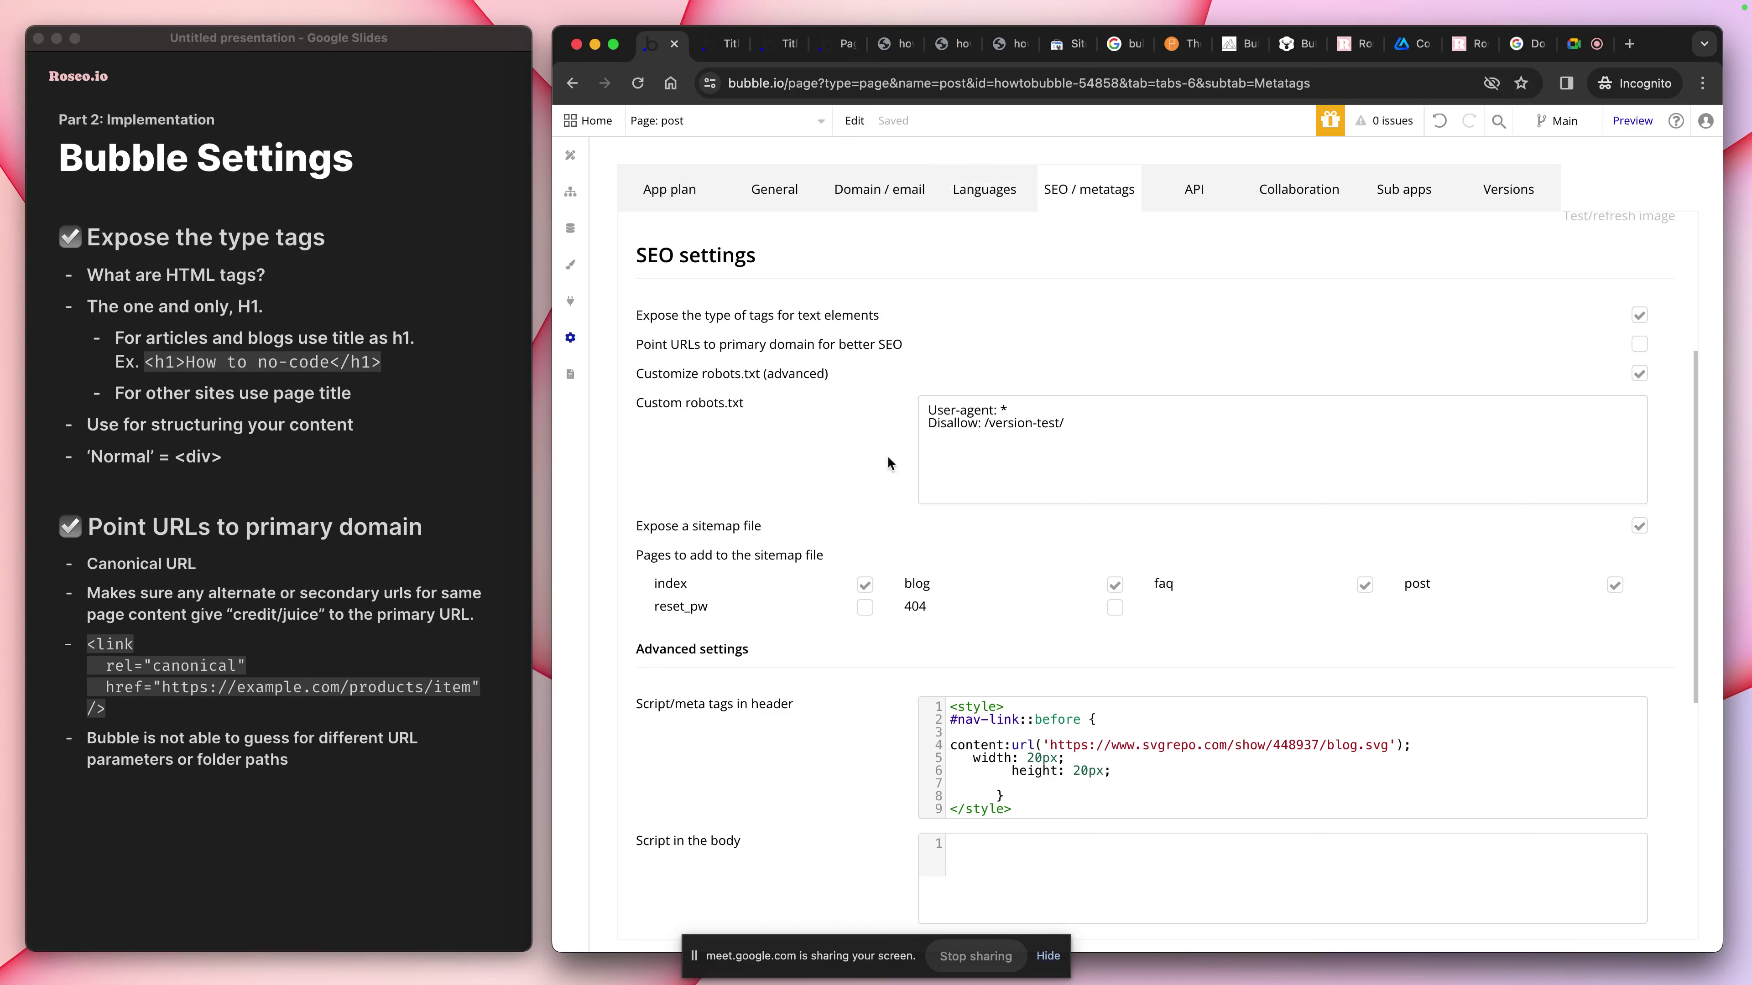
scroll(871, 489, up, 2)
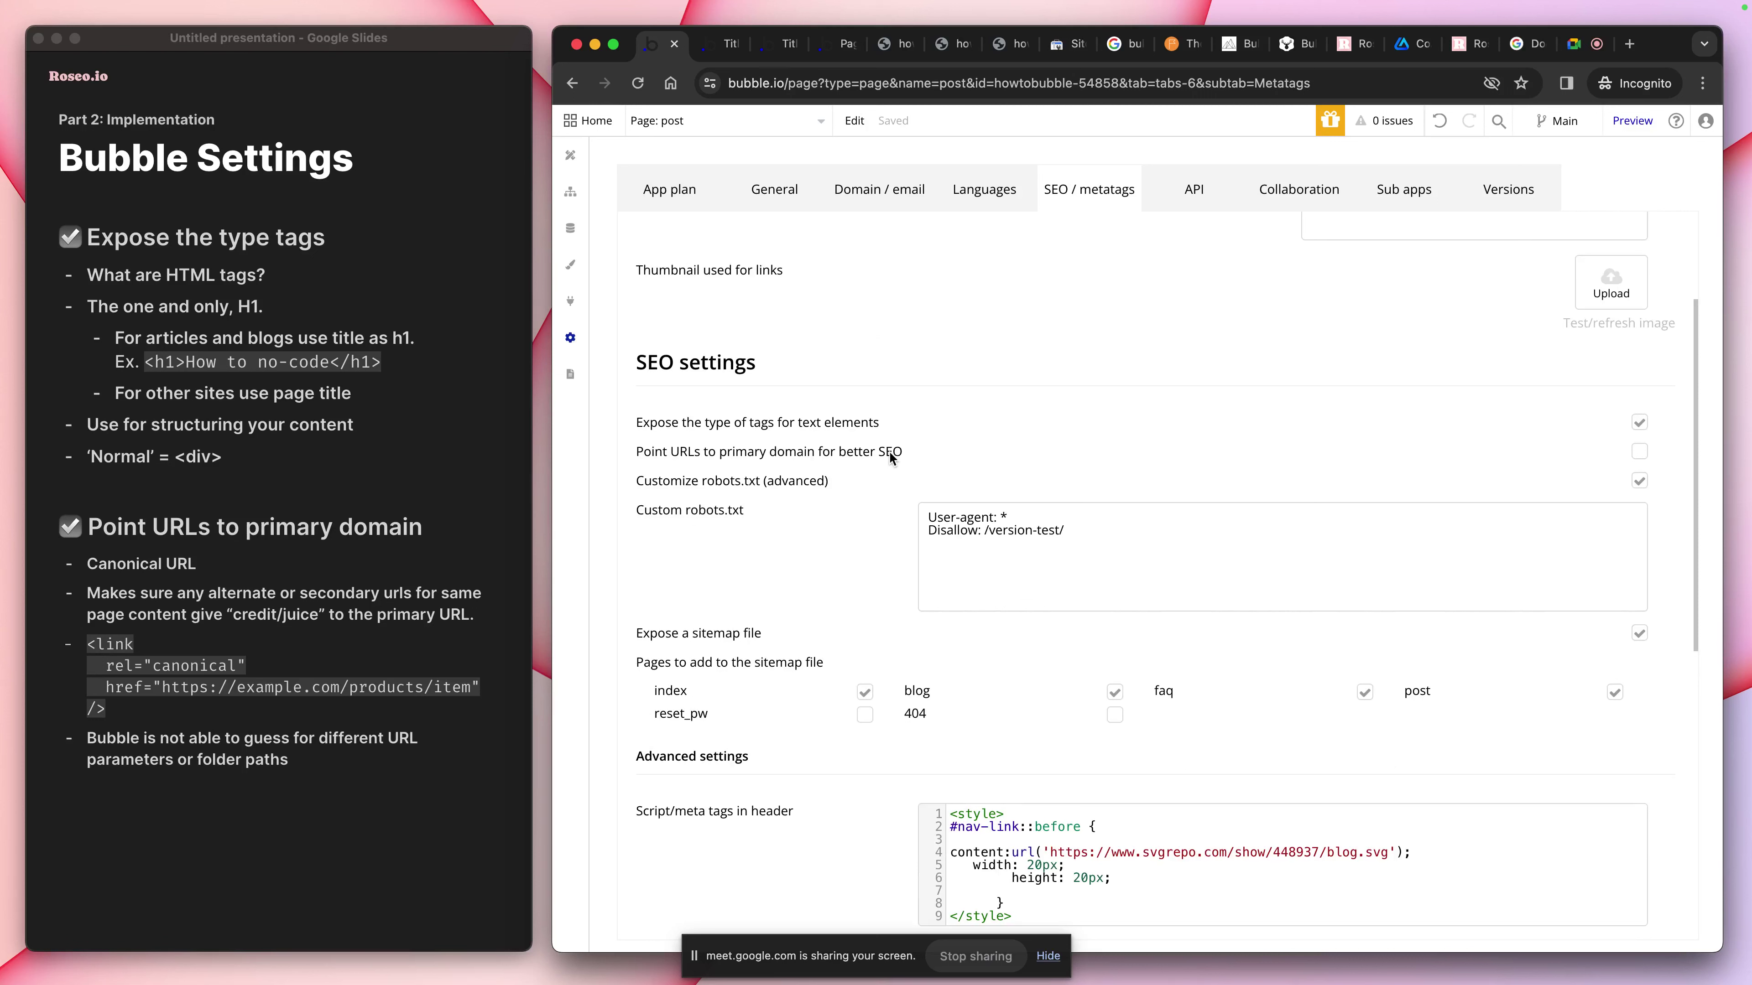
click(1639, 451)
click(1639, 452)
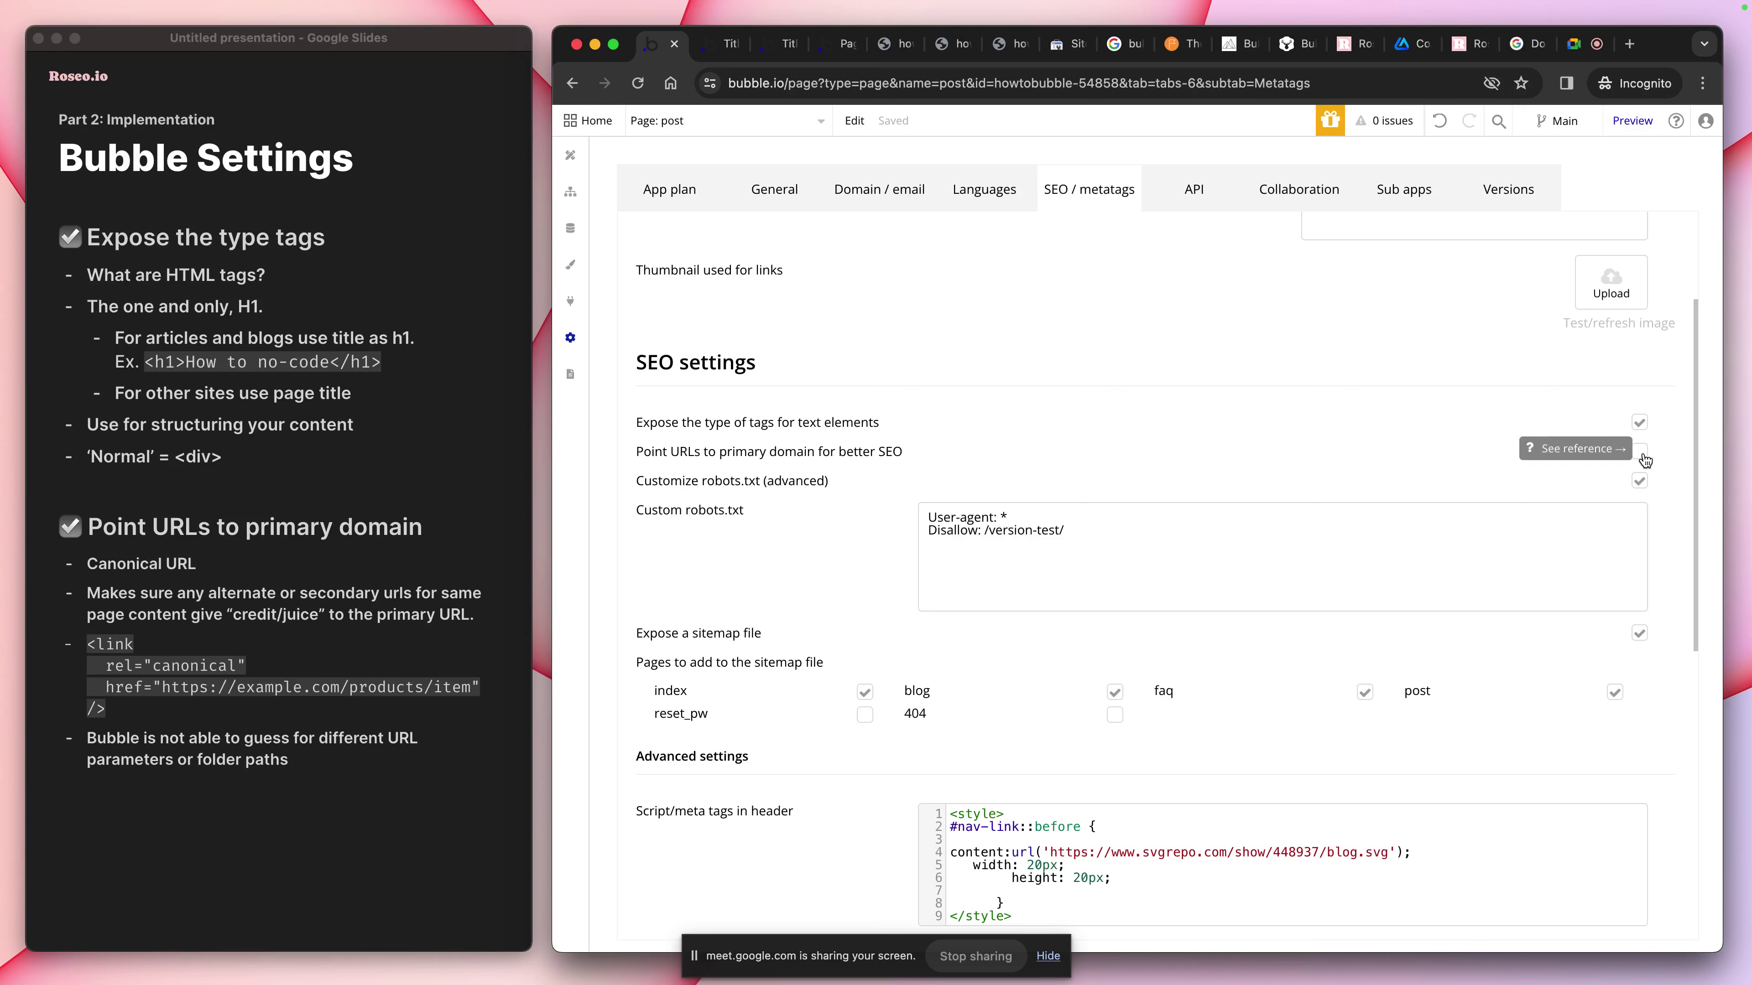
click(1643, 455)
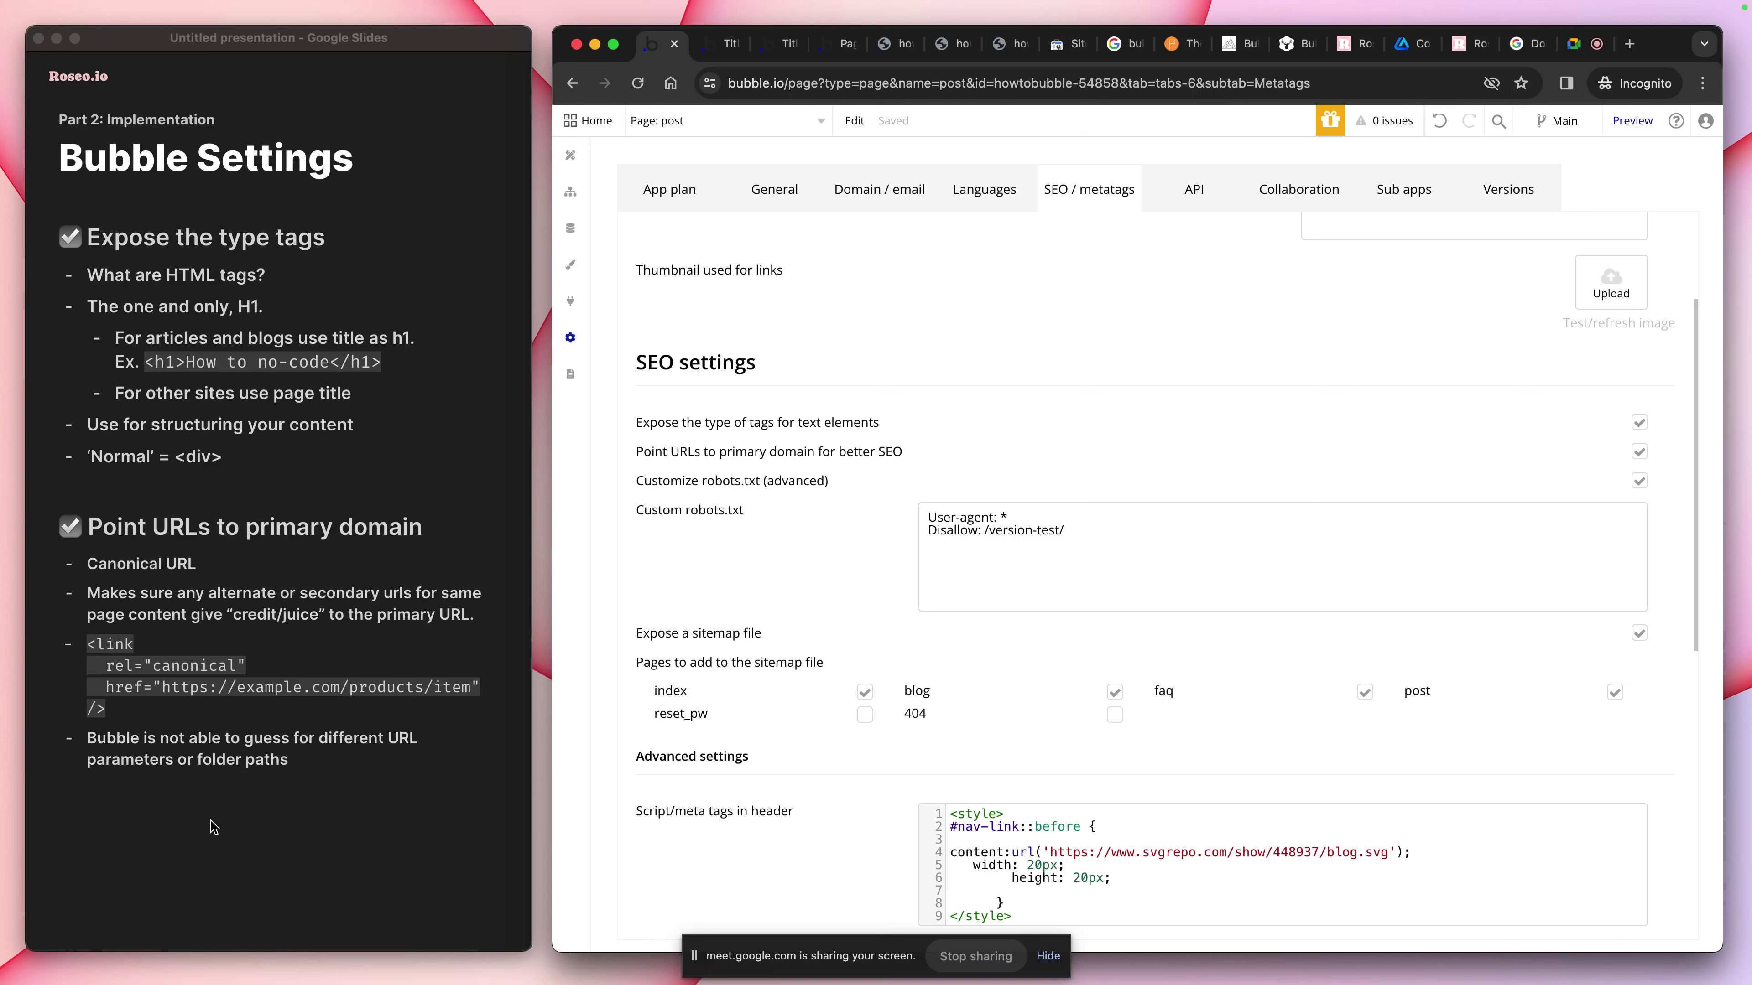
Examine the app's domain name settings alongside its SEO / metatags settings
click(866, 189)
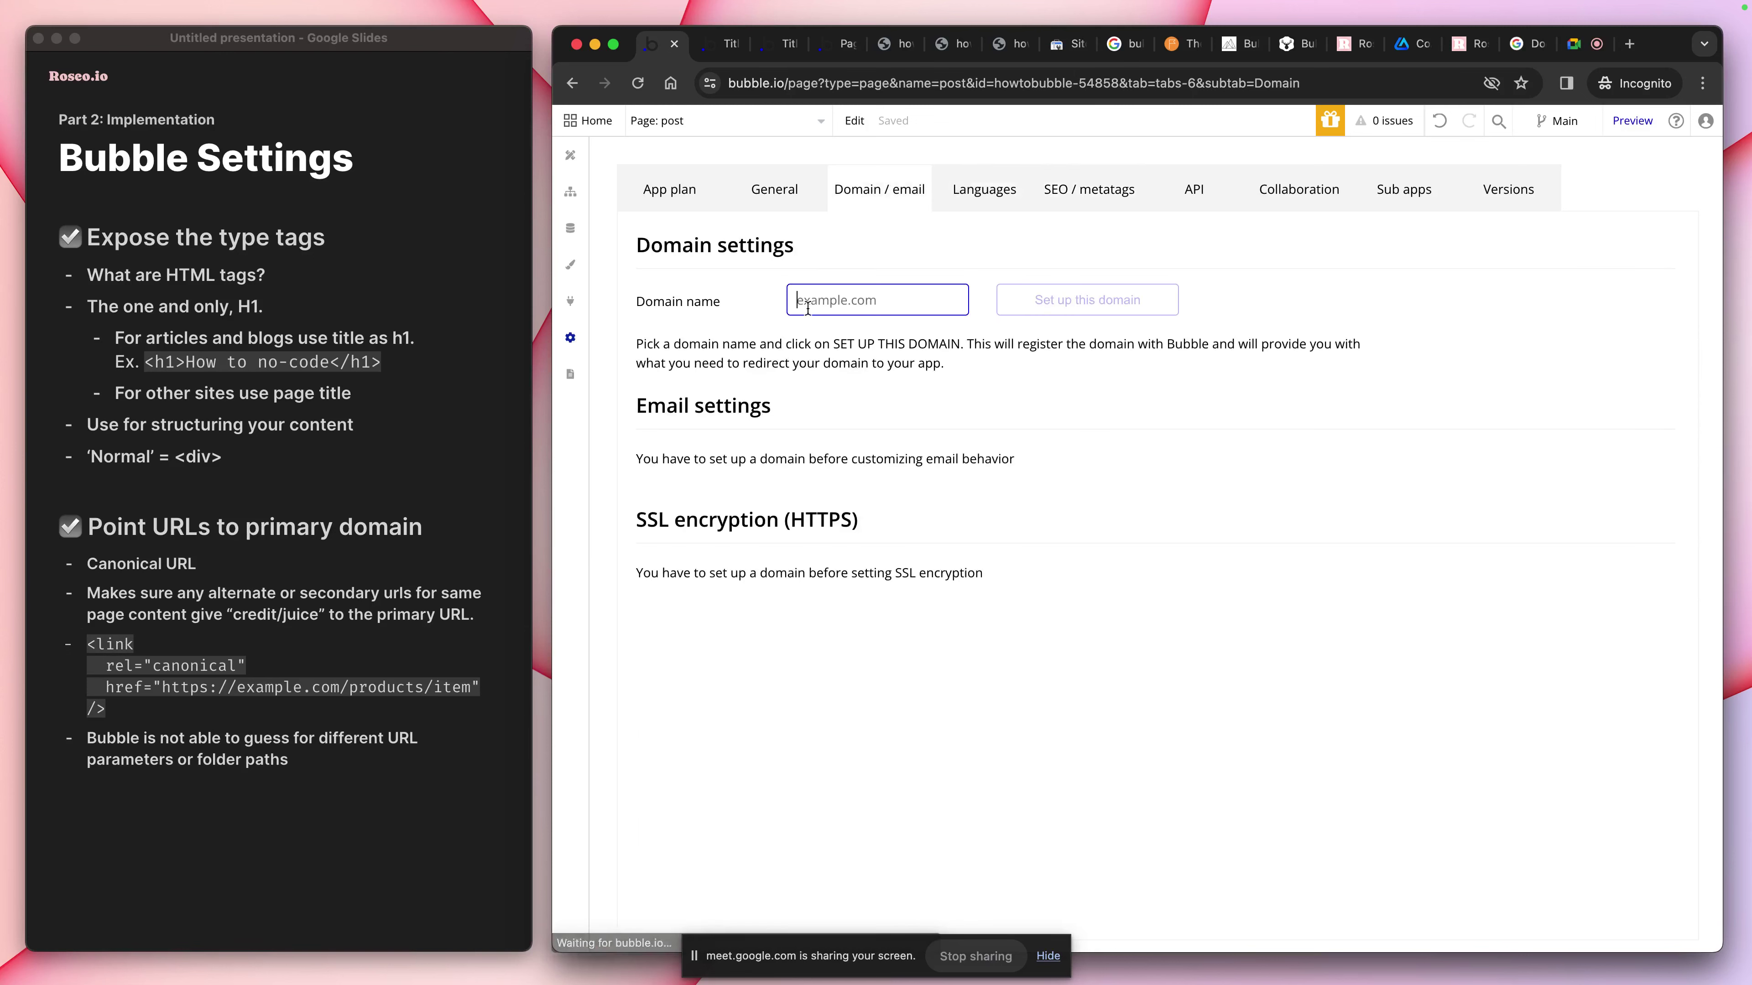
click(1085, 193)
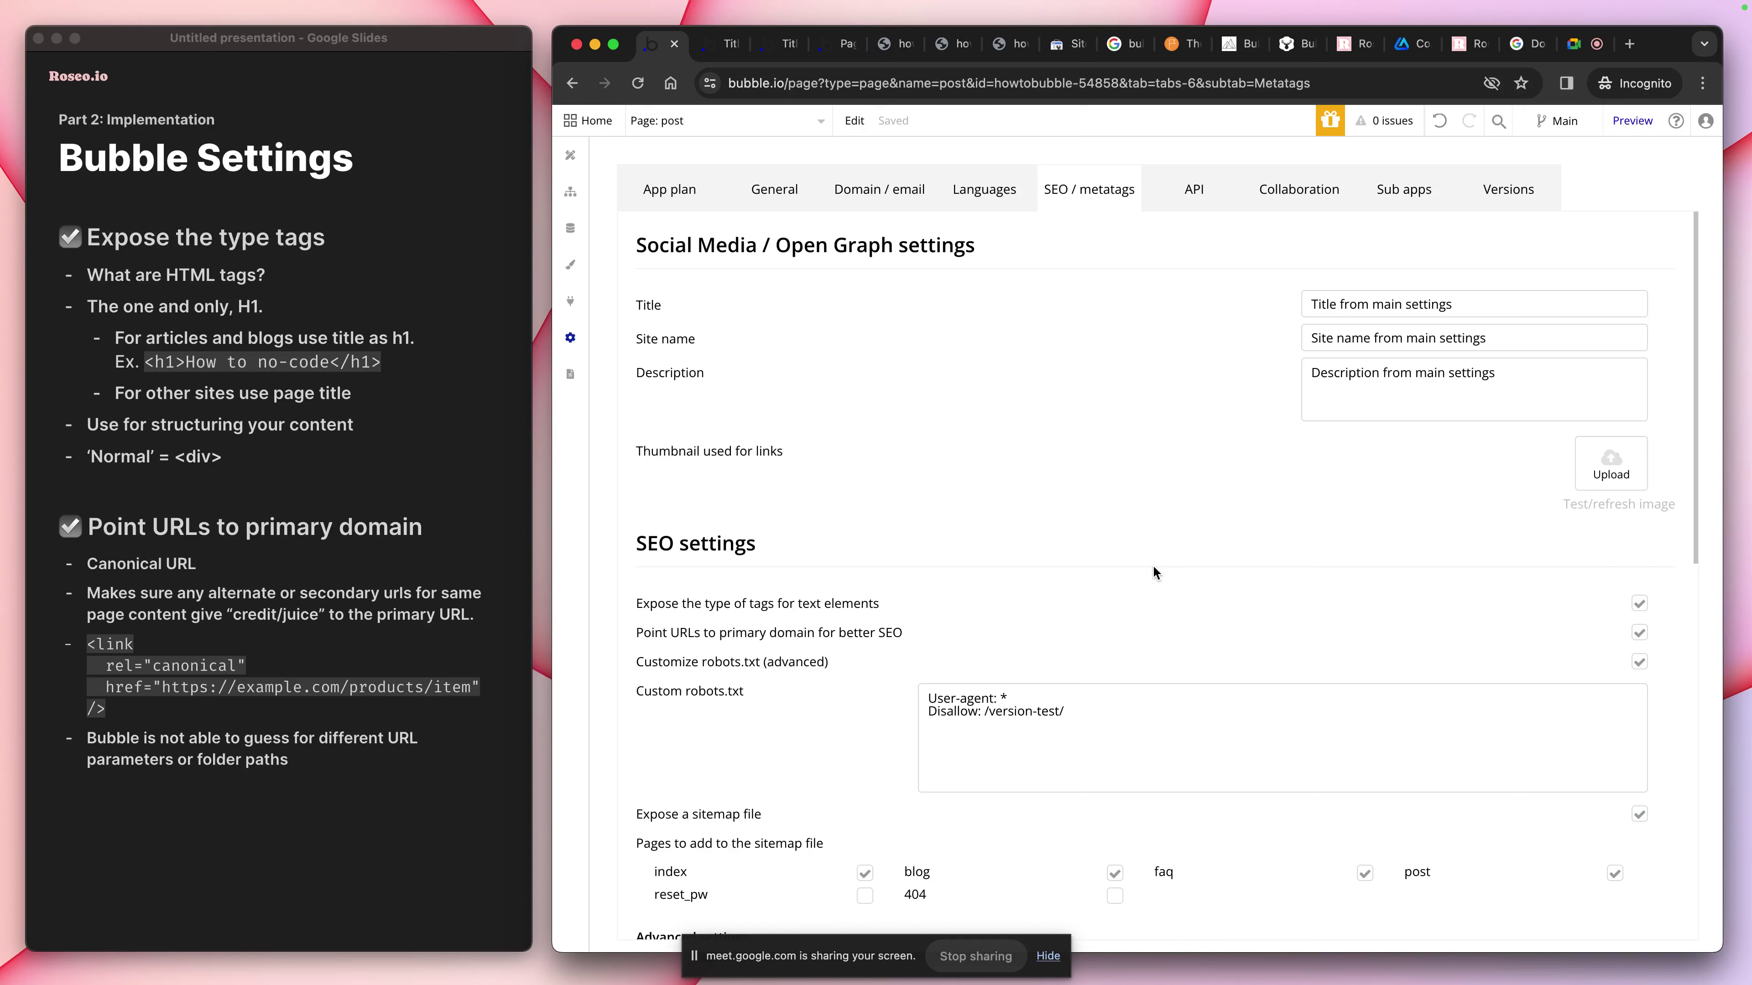
scroll(1152, 541, down, 2)
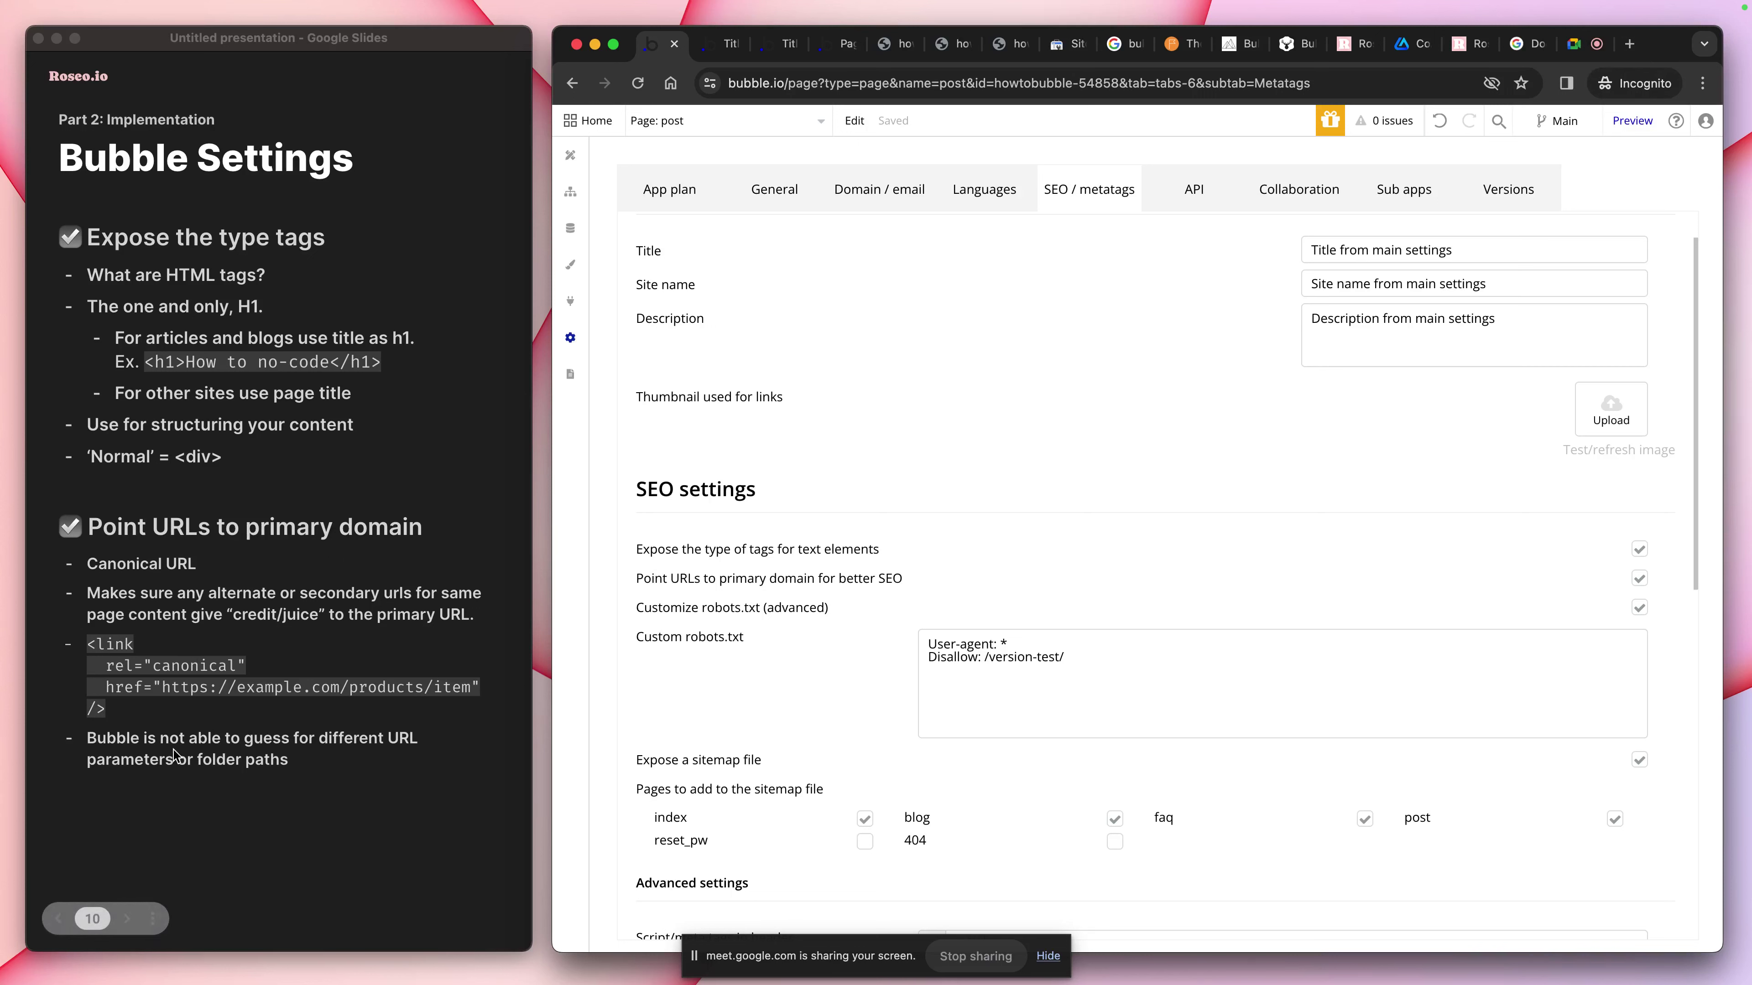
click(283, 746)
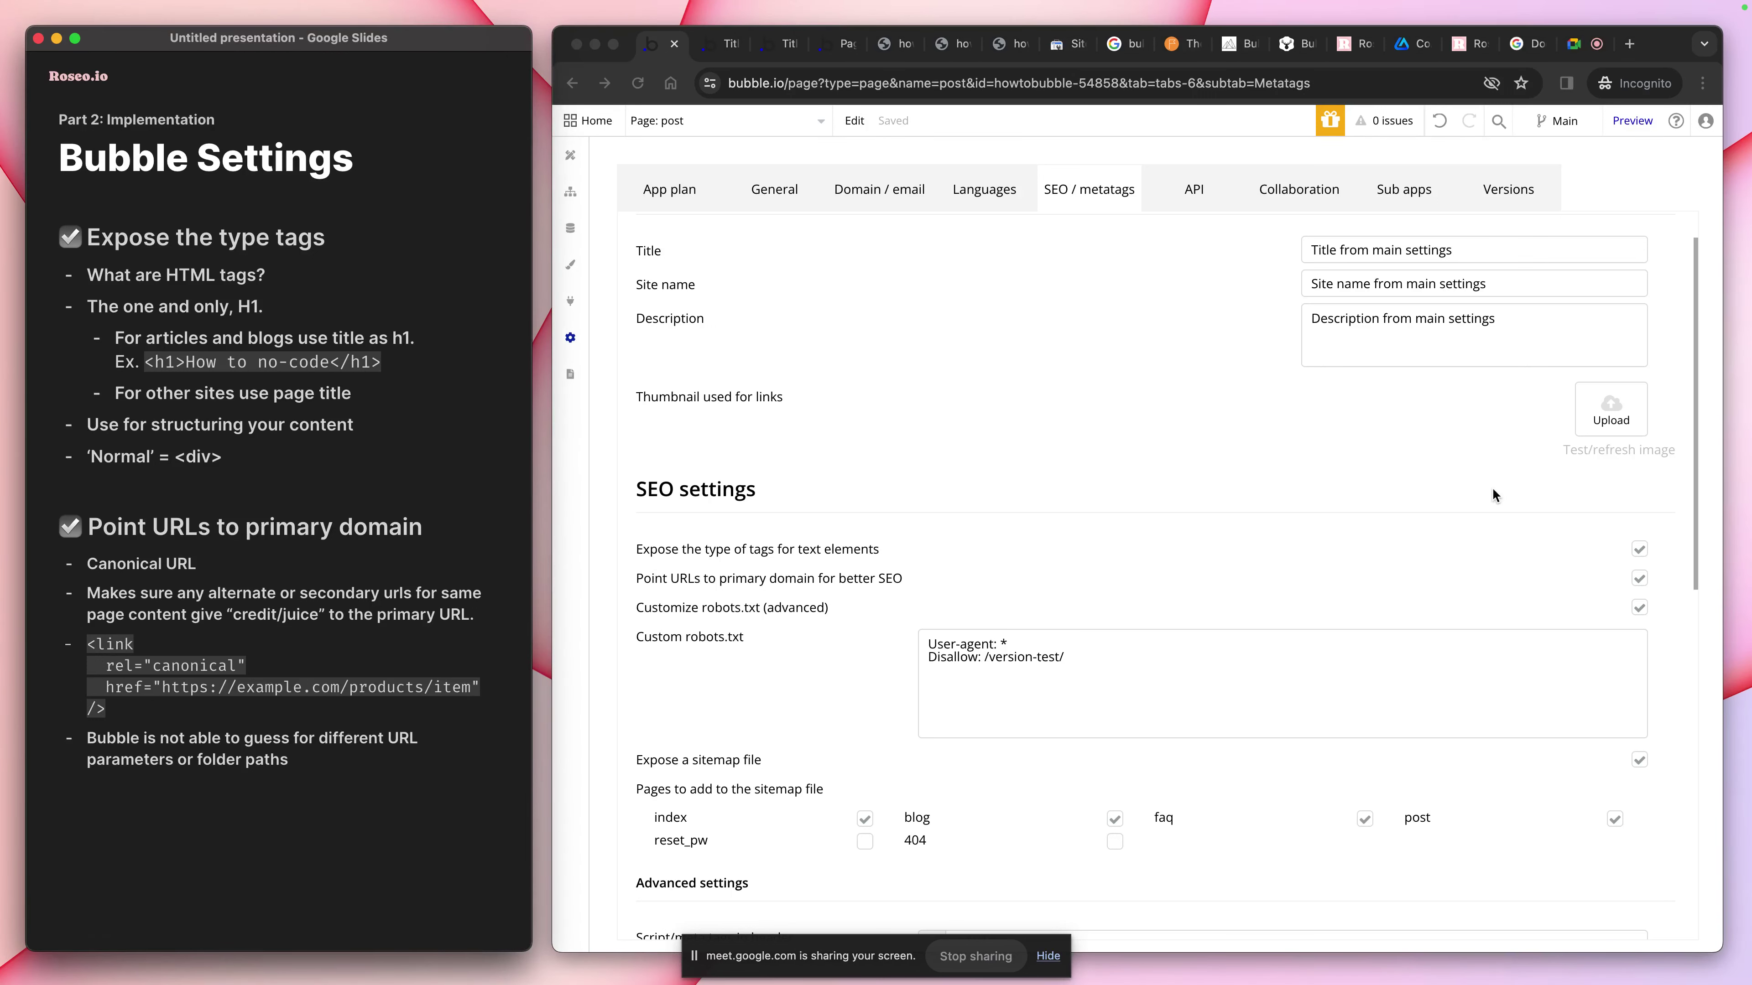
click(1304, 542)
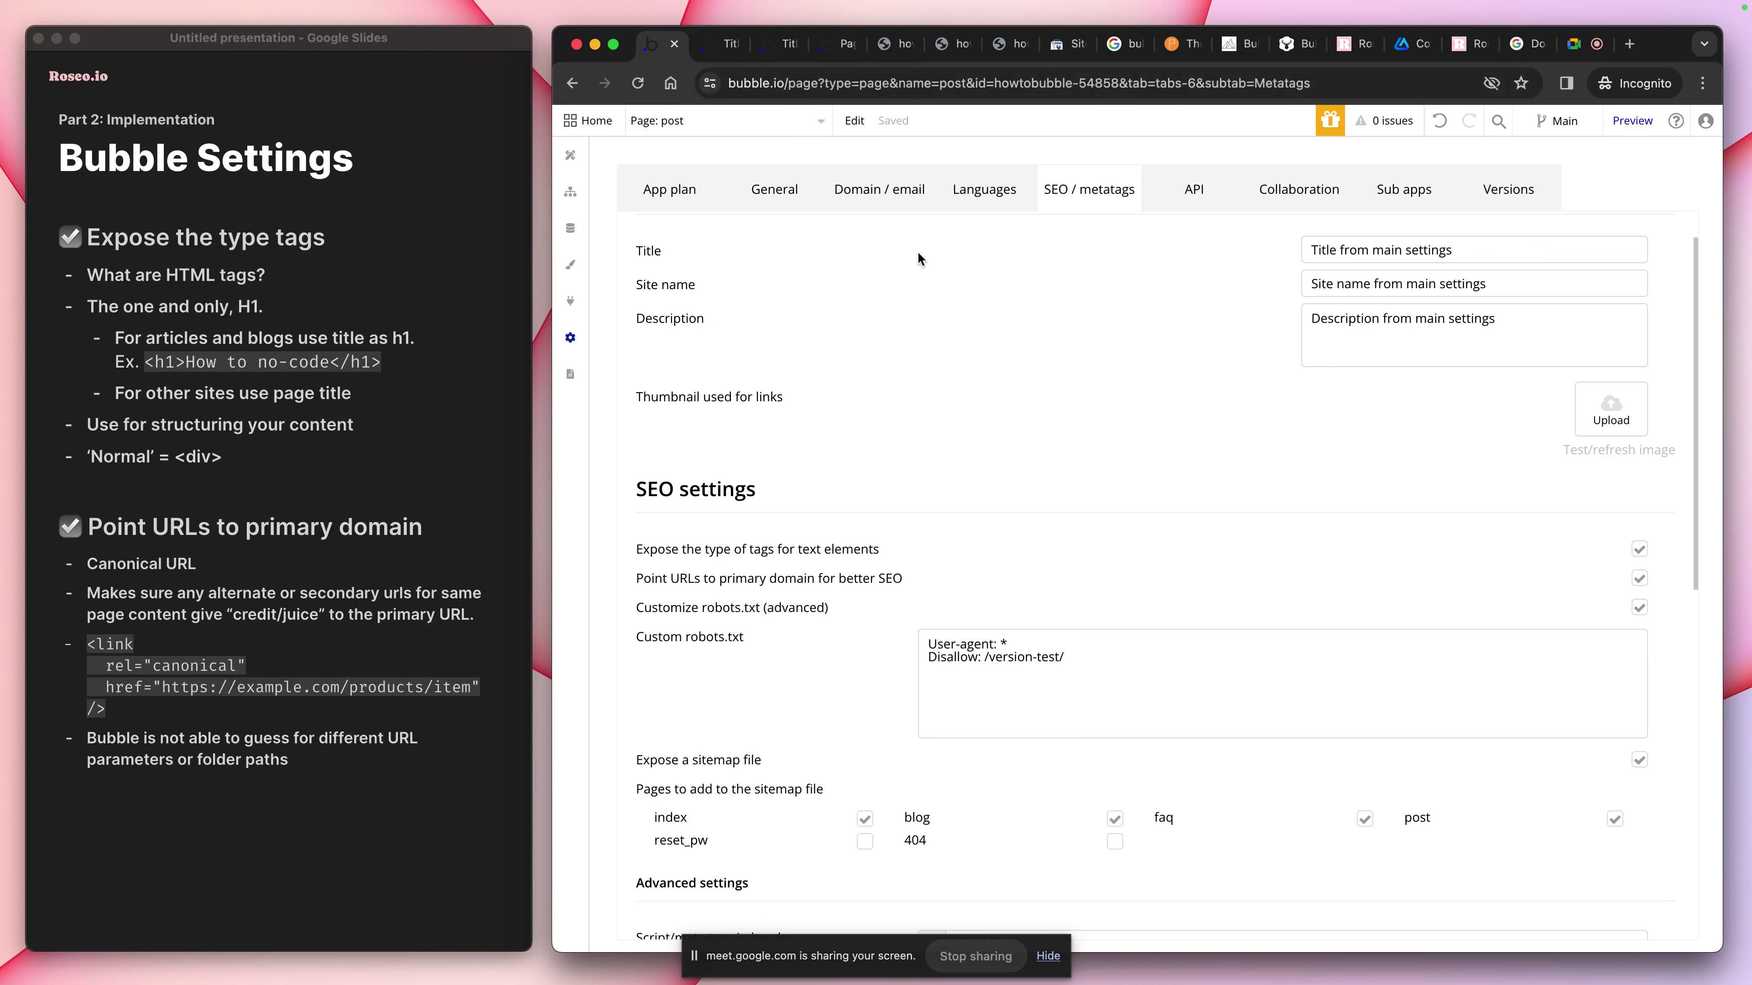
click(873, 192)
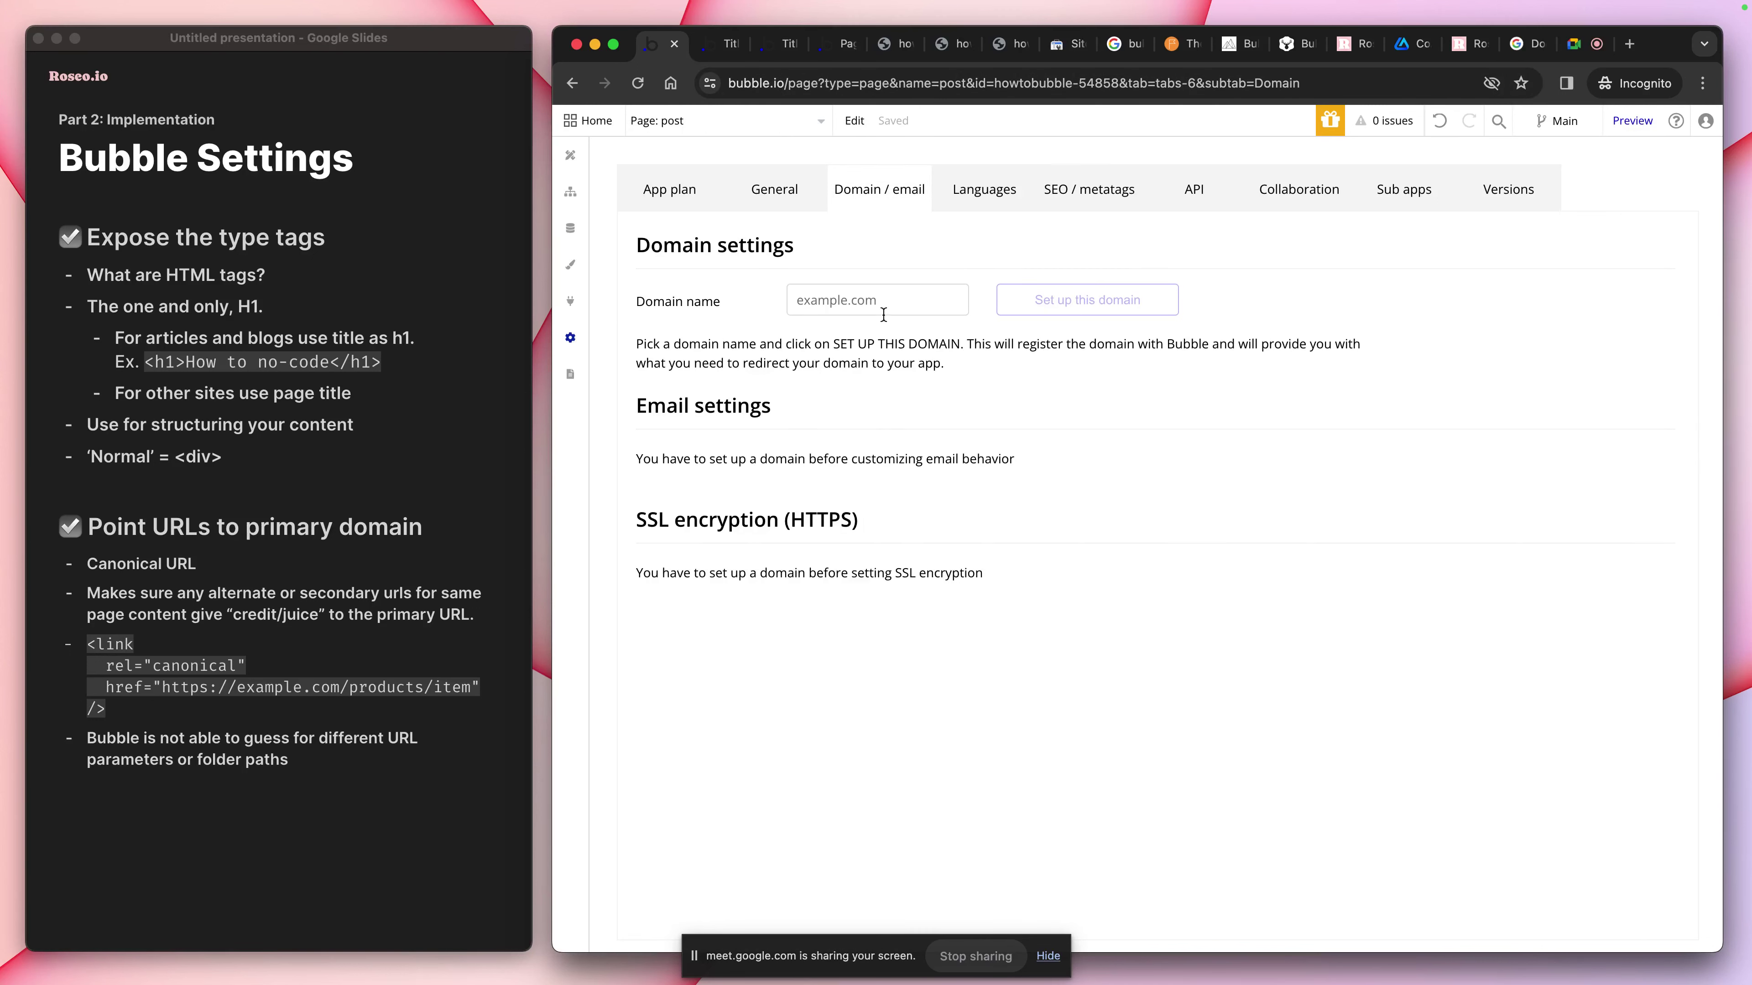
click(774, 295)
Switch to the live howtobubble.com page and search its HTML in the developer tools for "canonical"
click(723, 44)
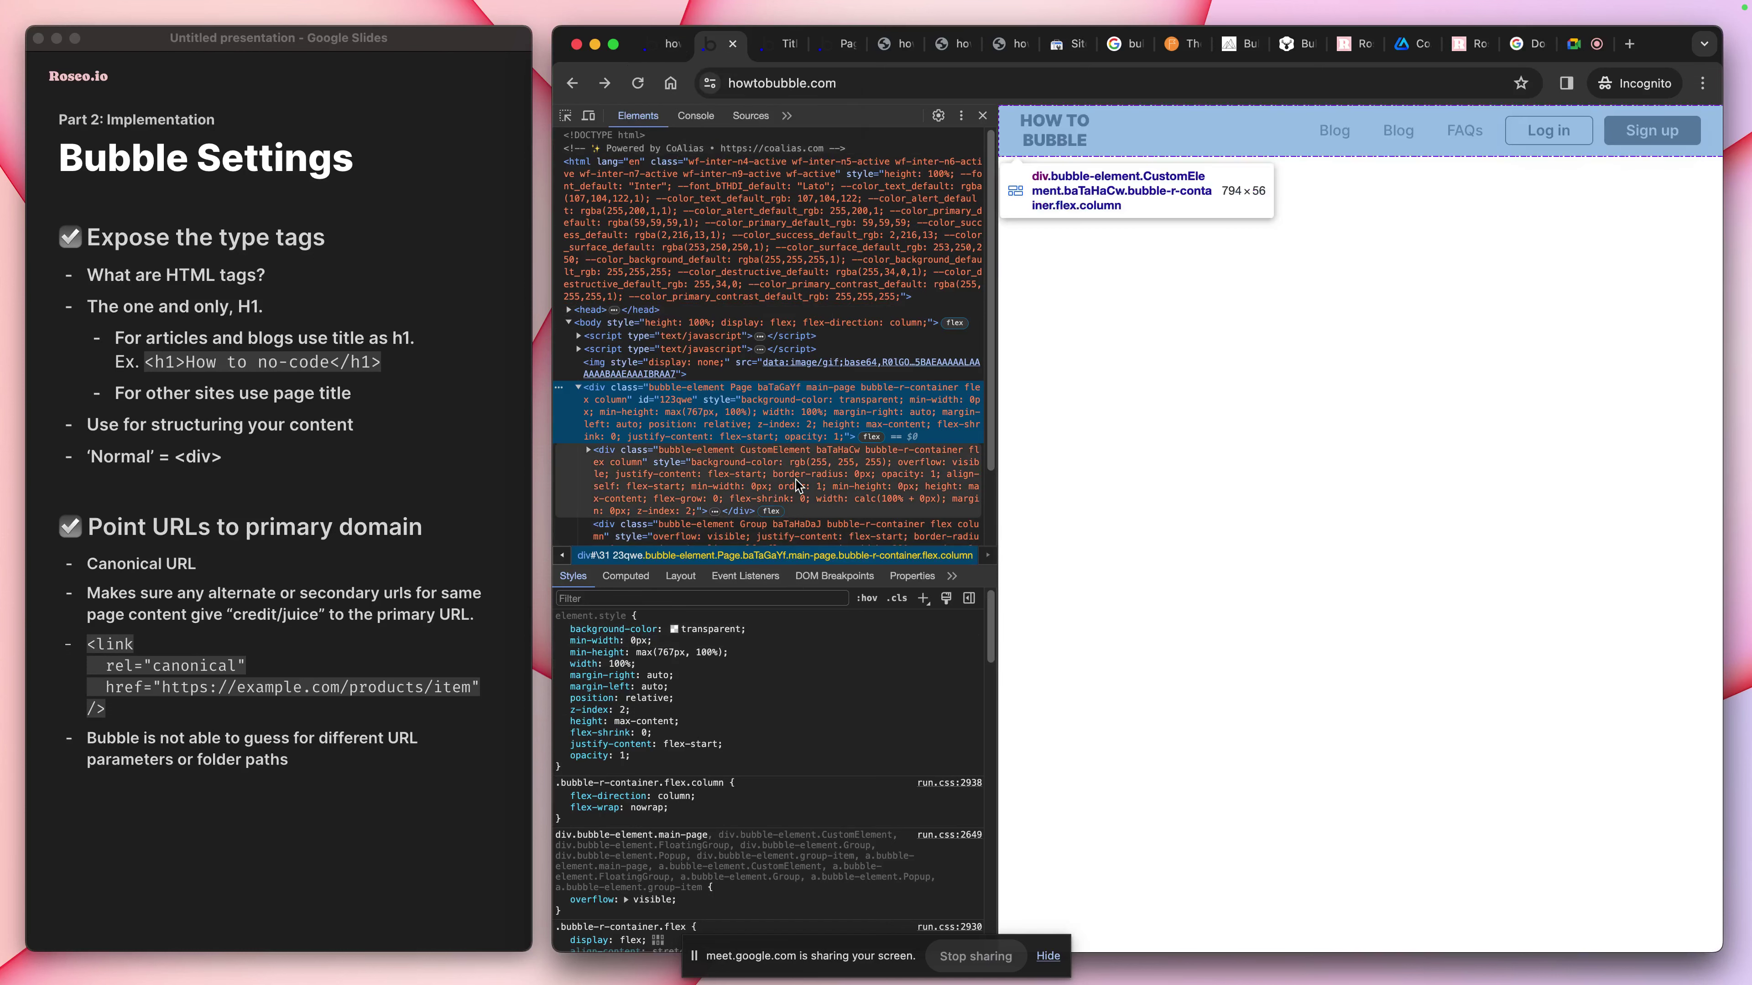
click(756, 491)
key(super+f)
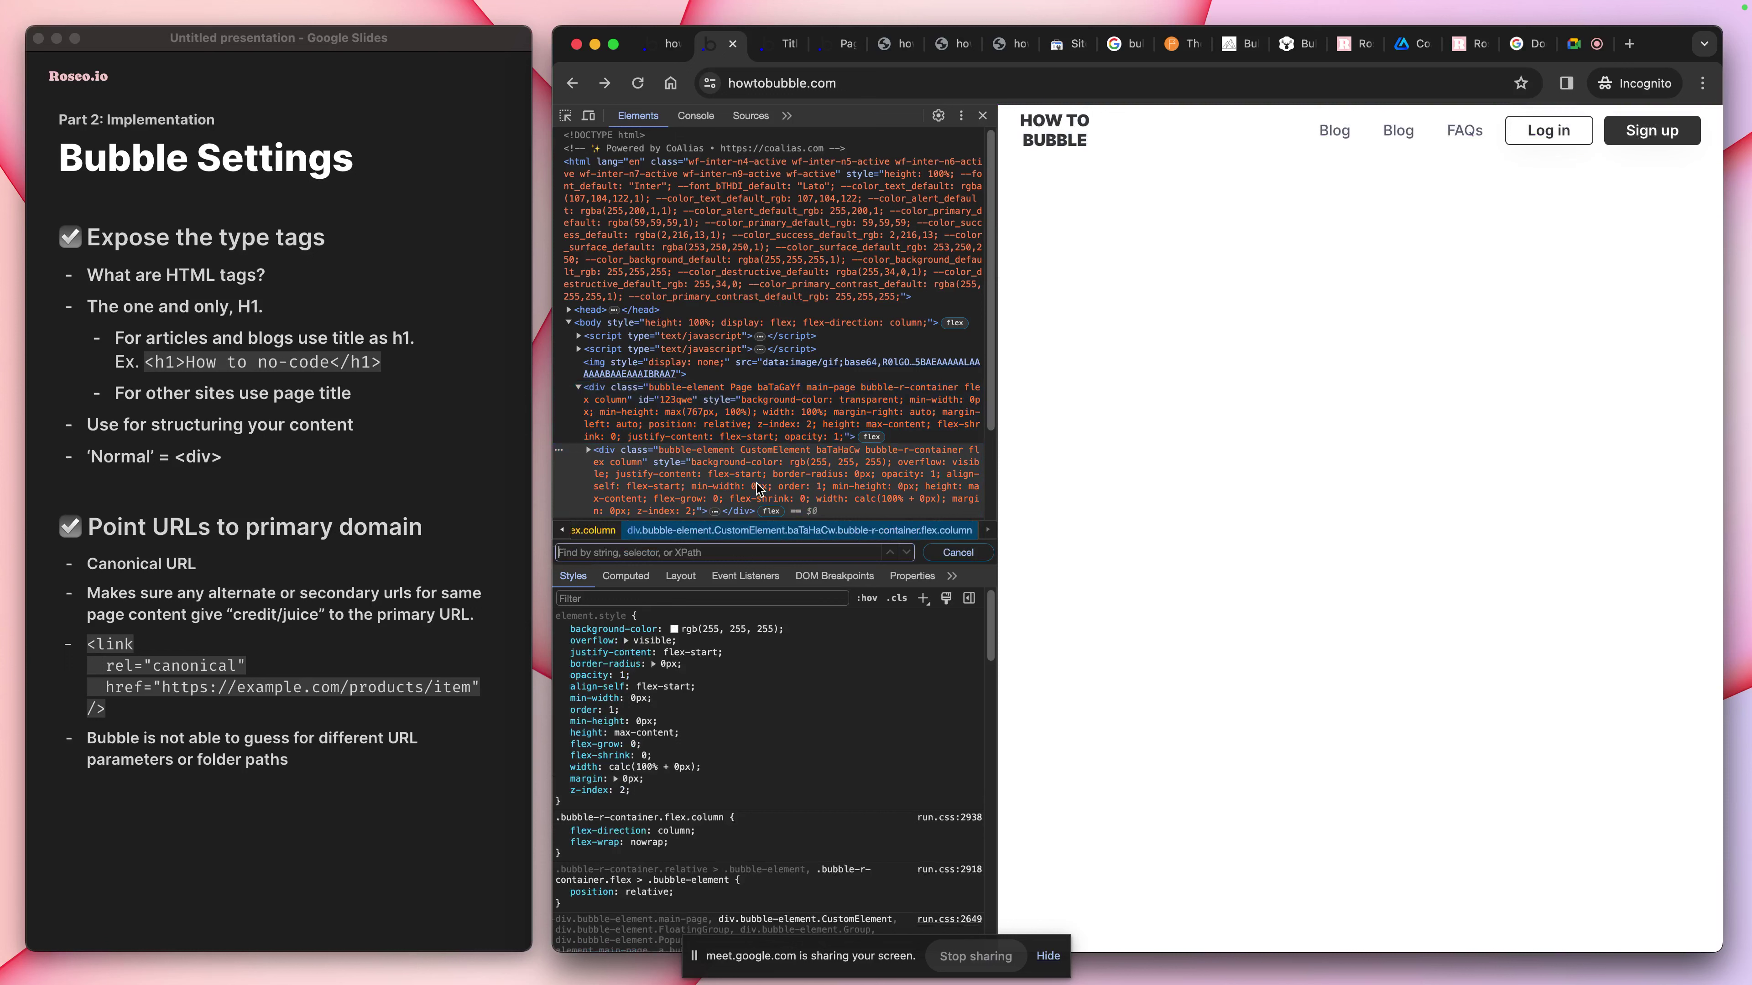
text(canon)
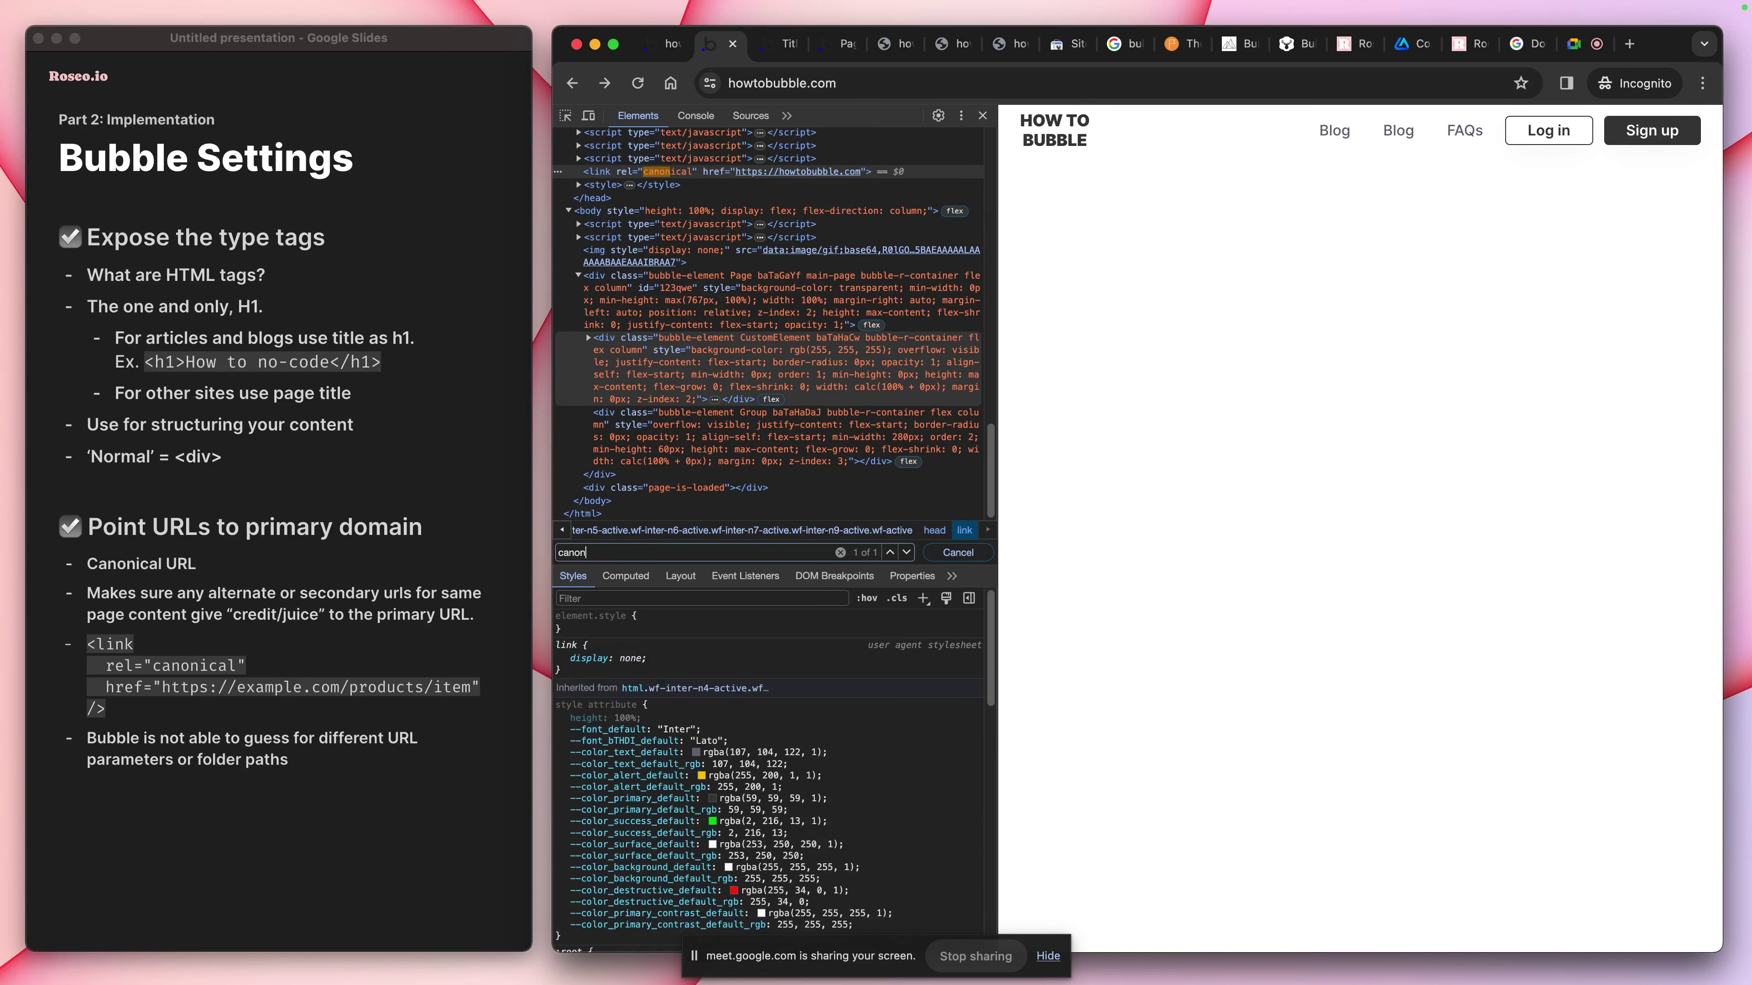
text(ical)
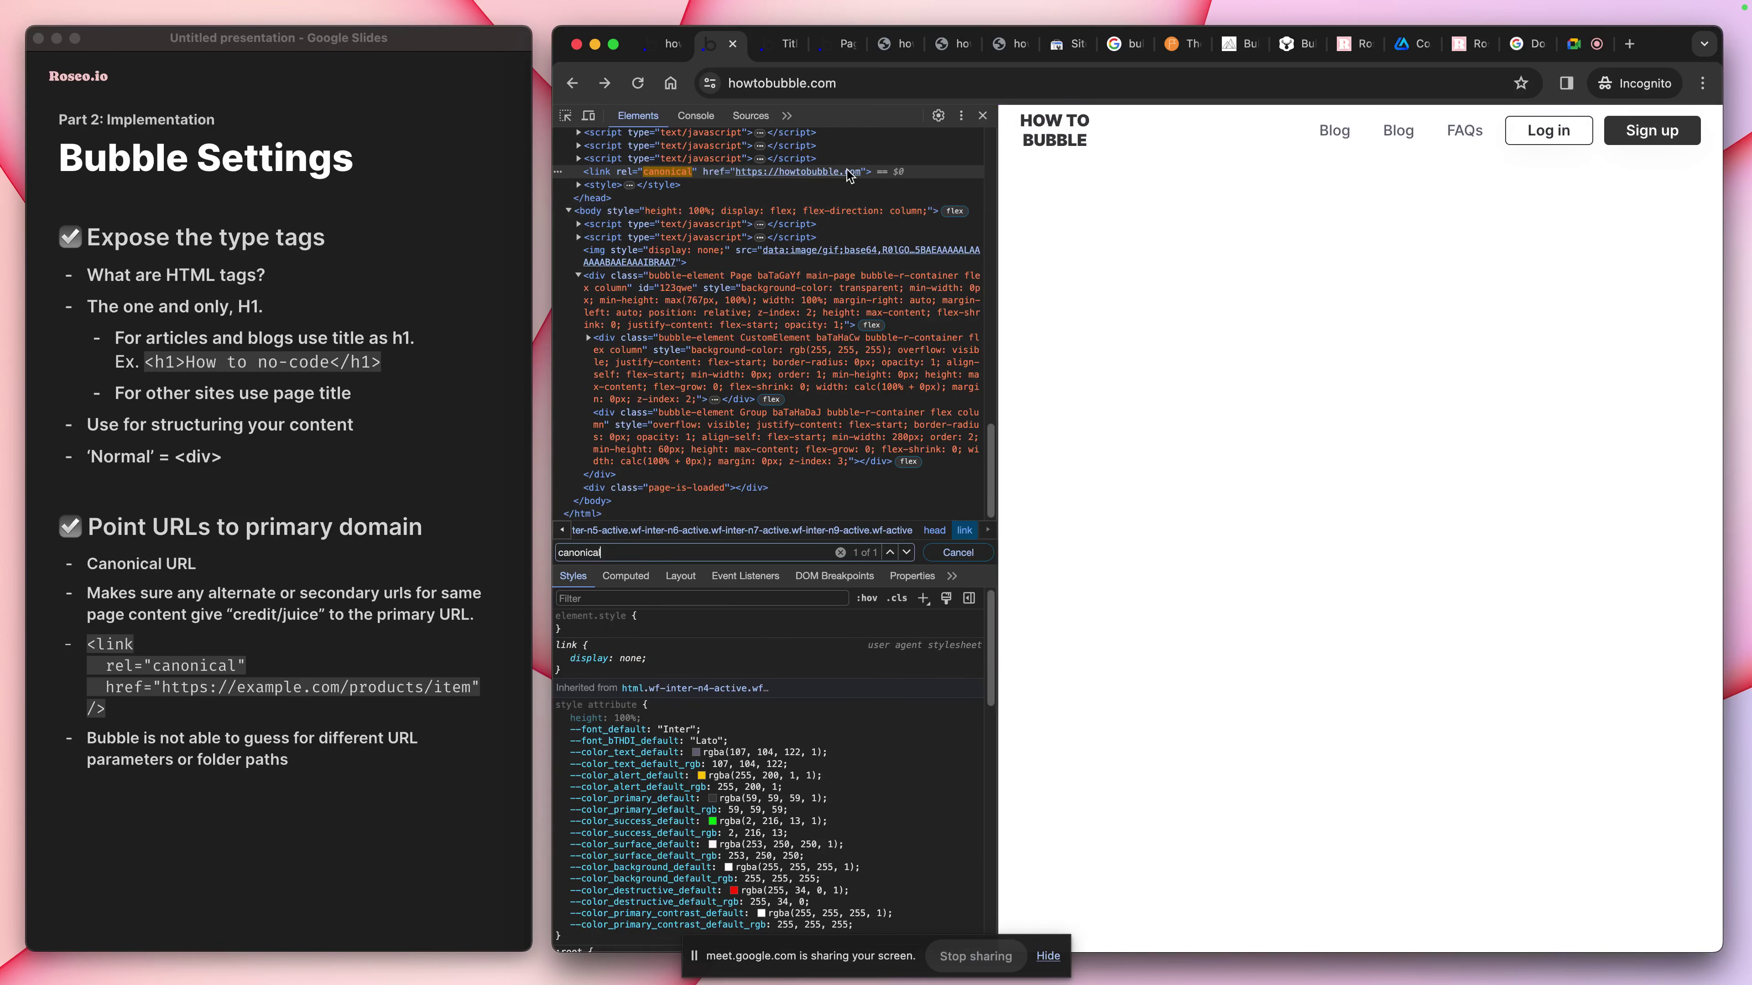
Return to the Bubble editor's SEO / metatags settings and compare them with the live page's canonical link element
click(672, 32)
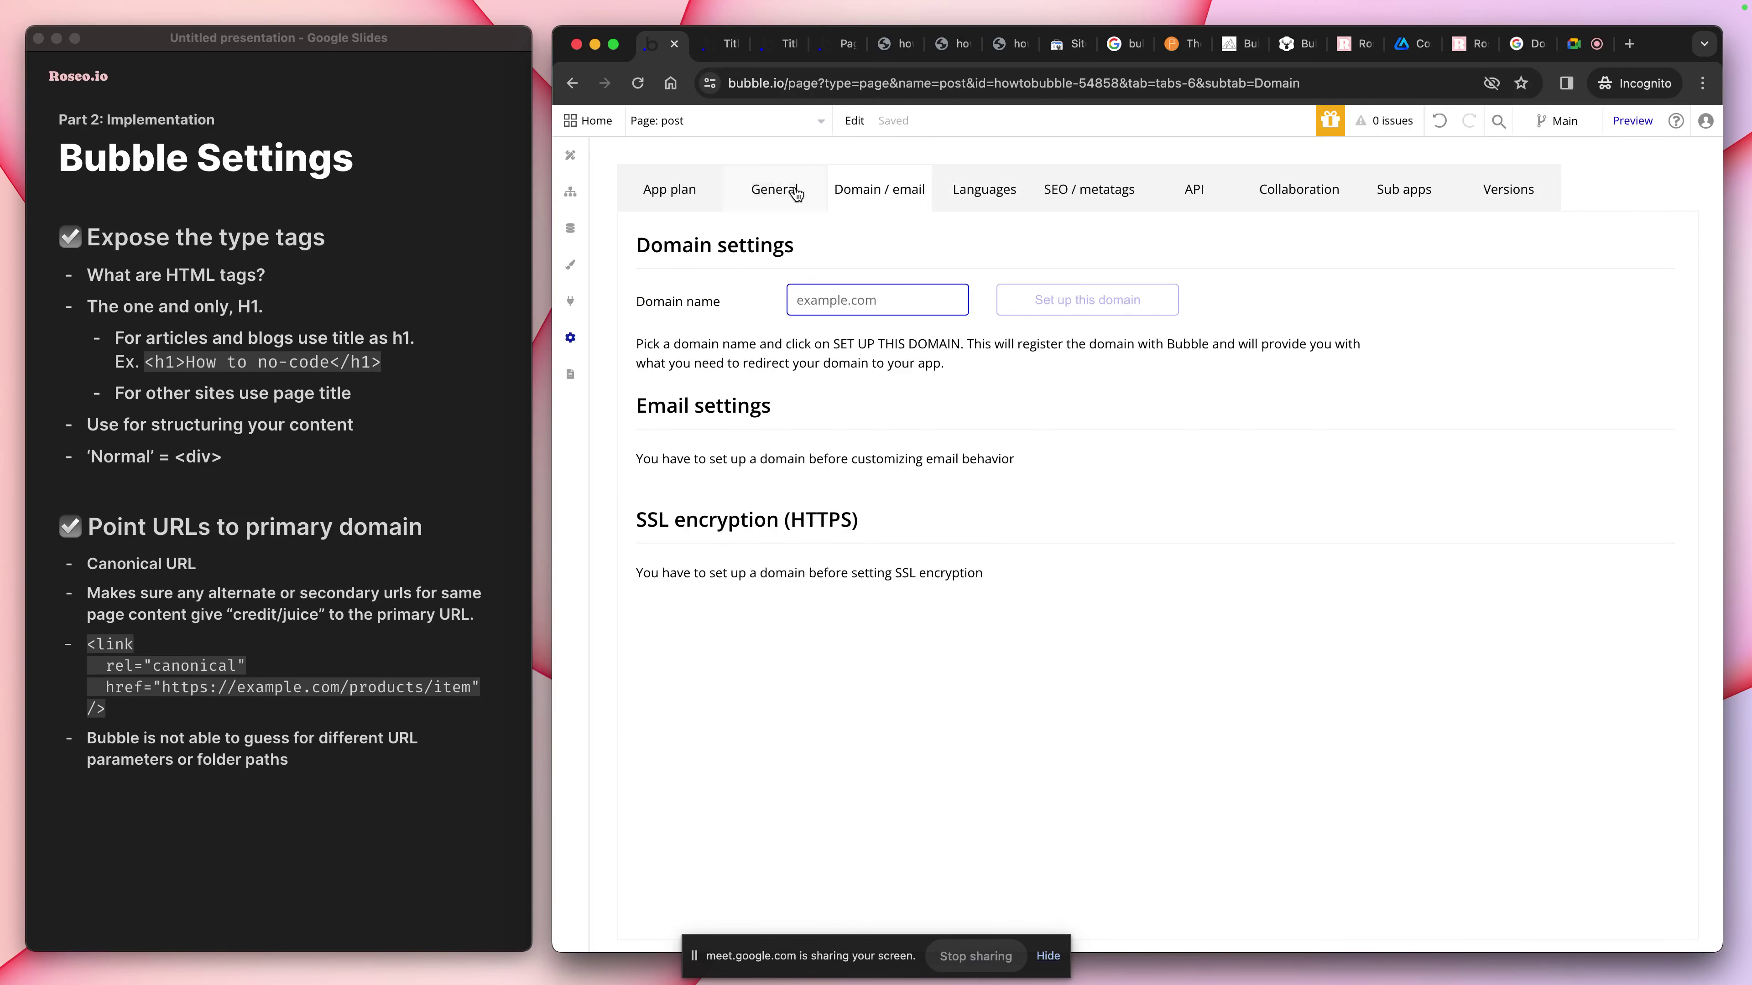
click(980, 193)
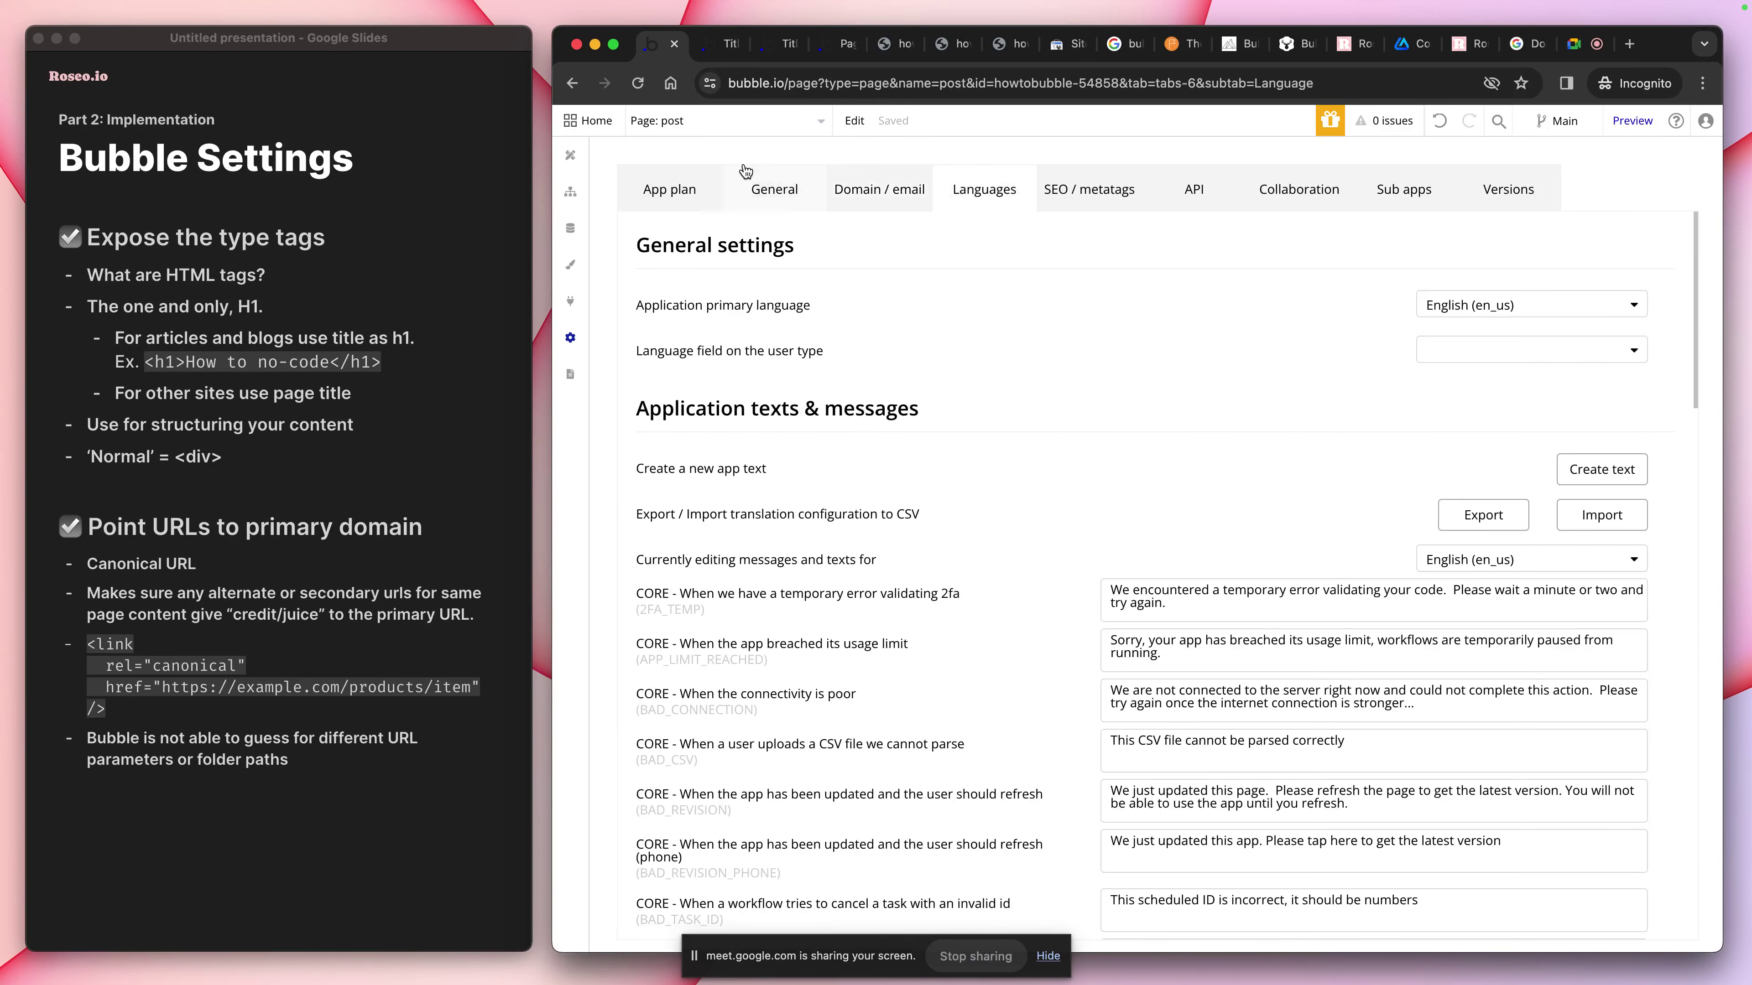
click(1055, 188)
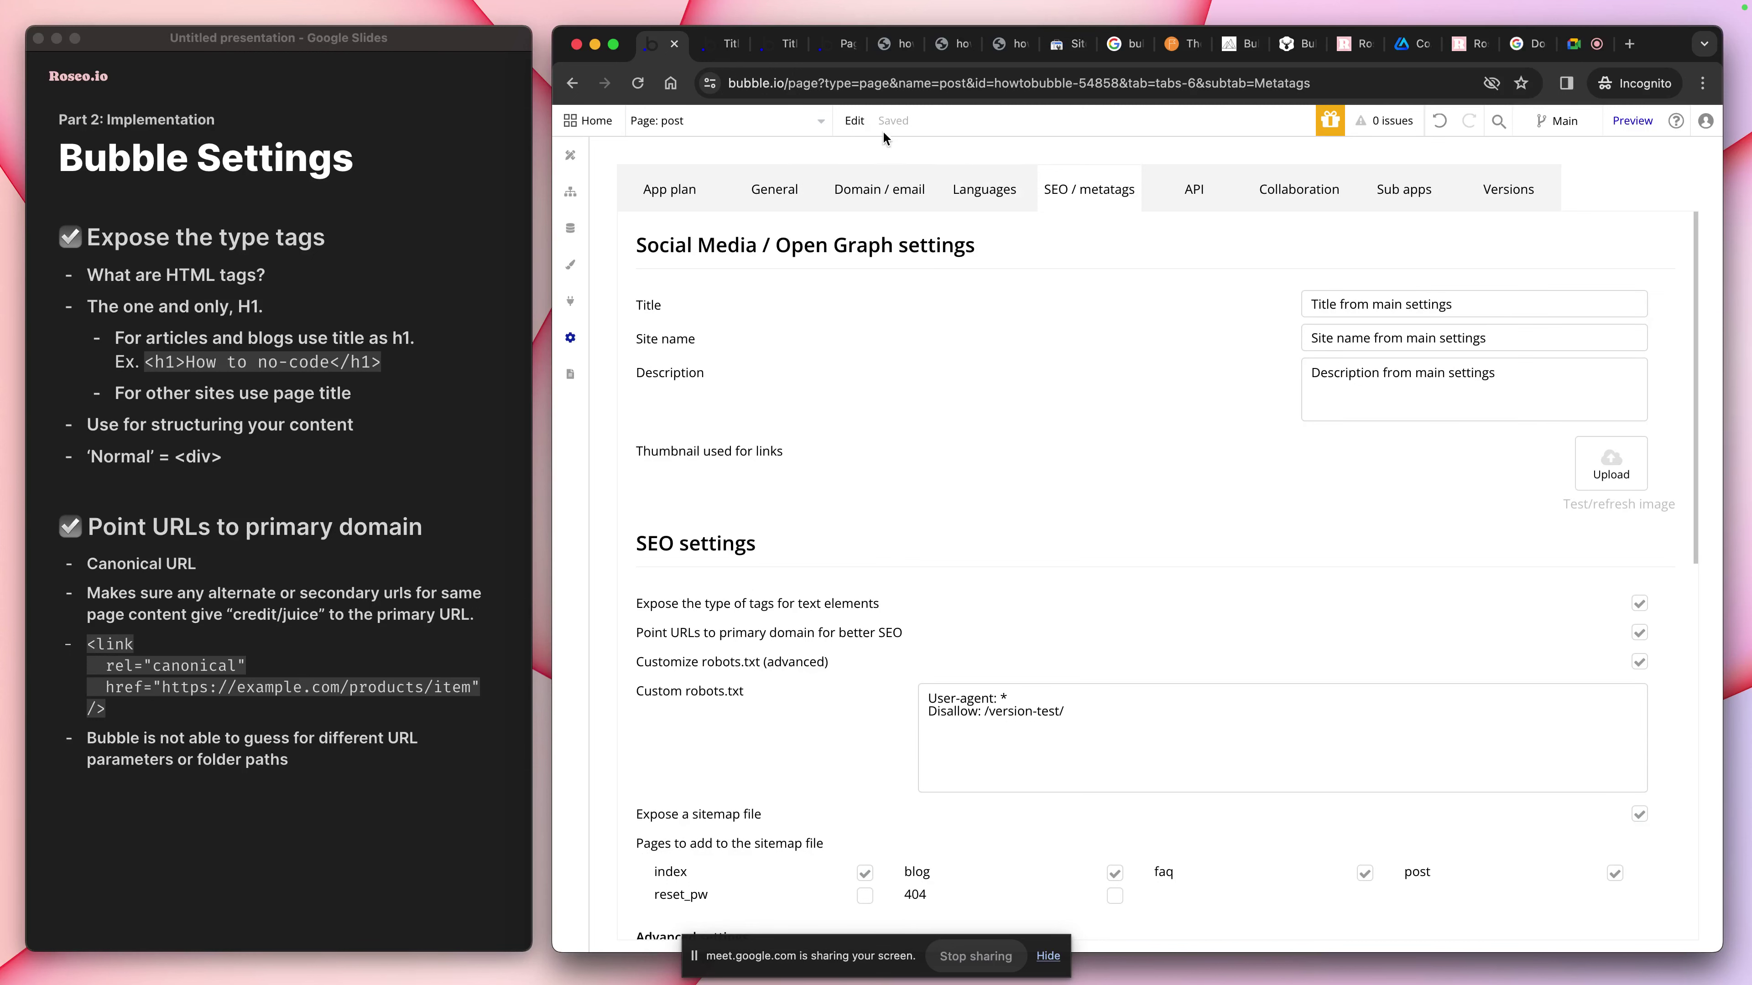
click(722, 49)
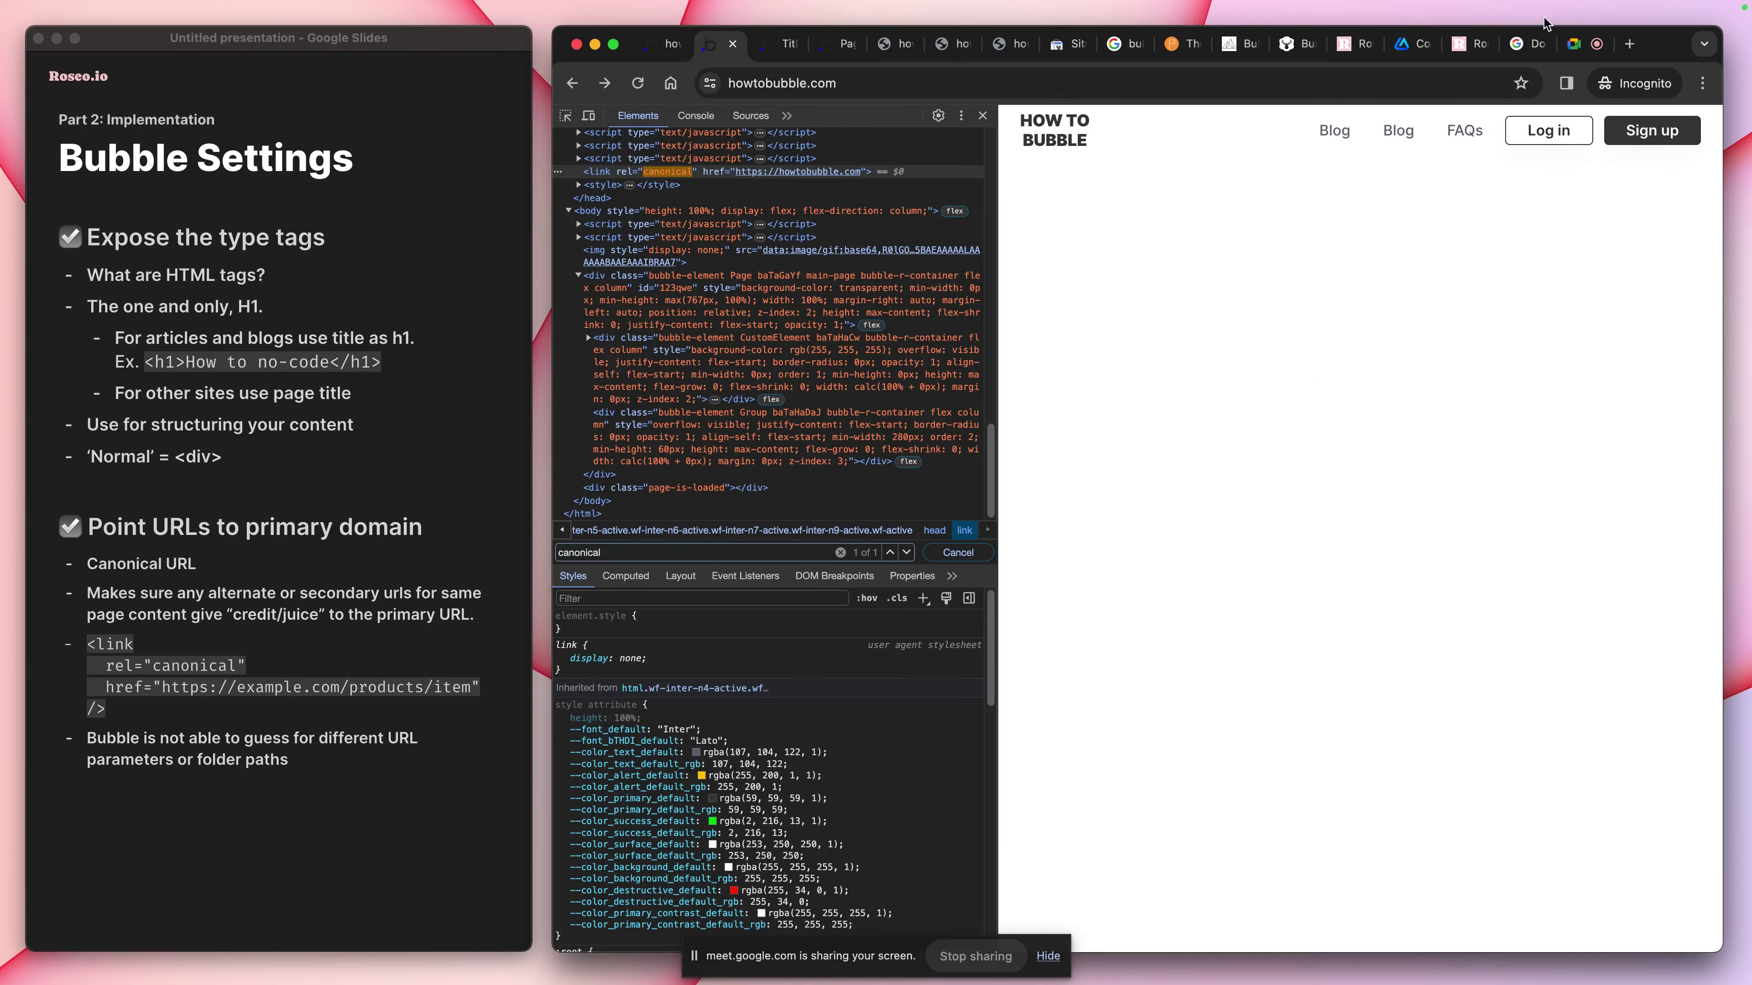
Switch to the Google Meet call and admit the participant waiting to join
click(1407, 43)
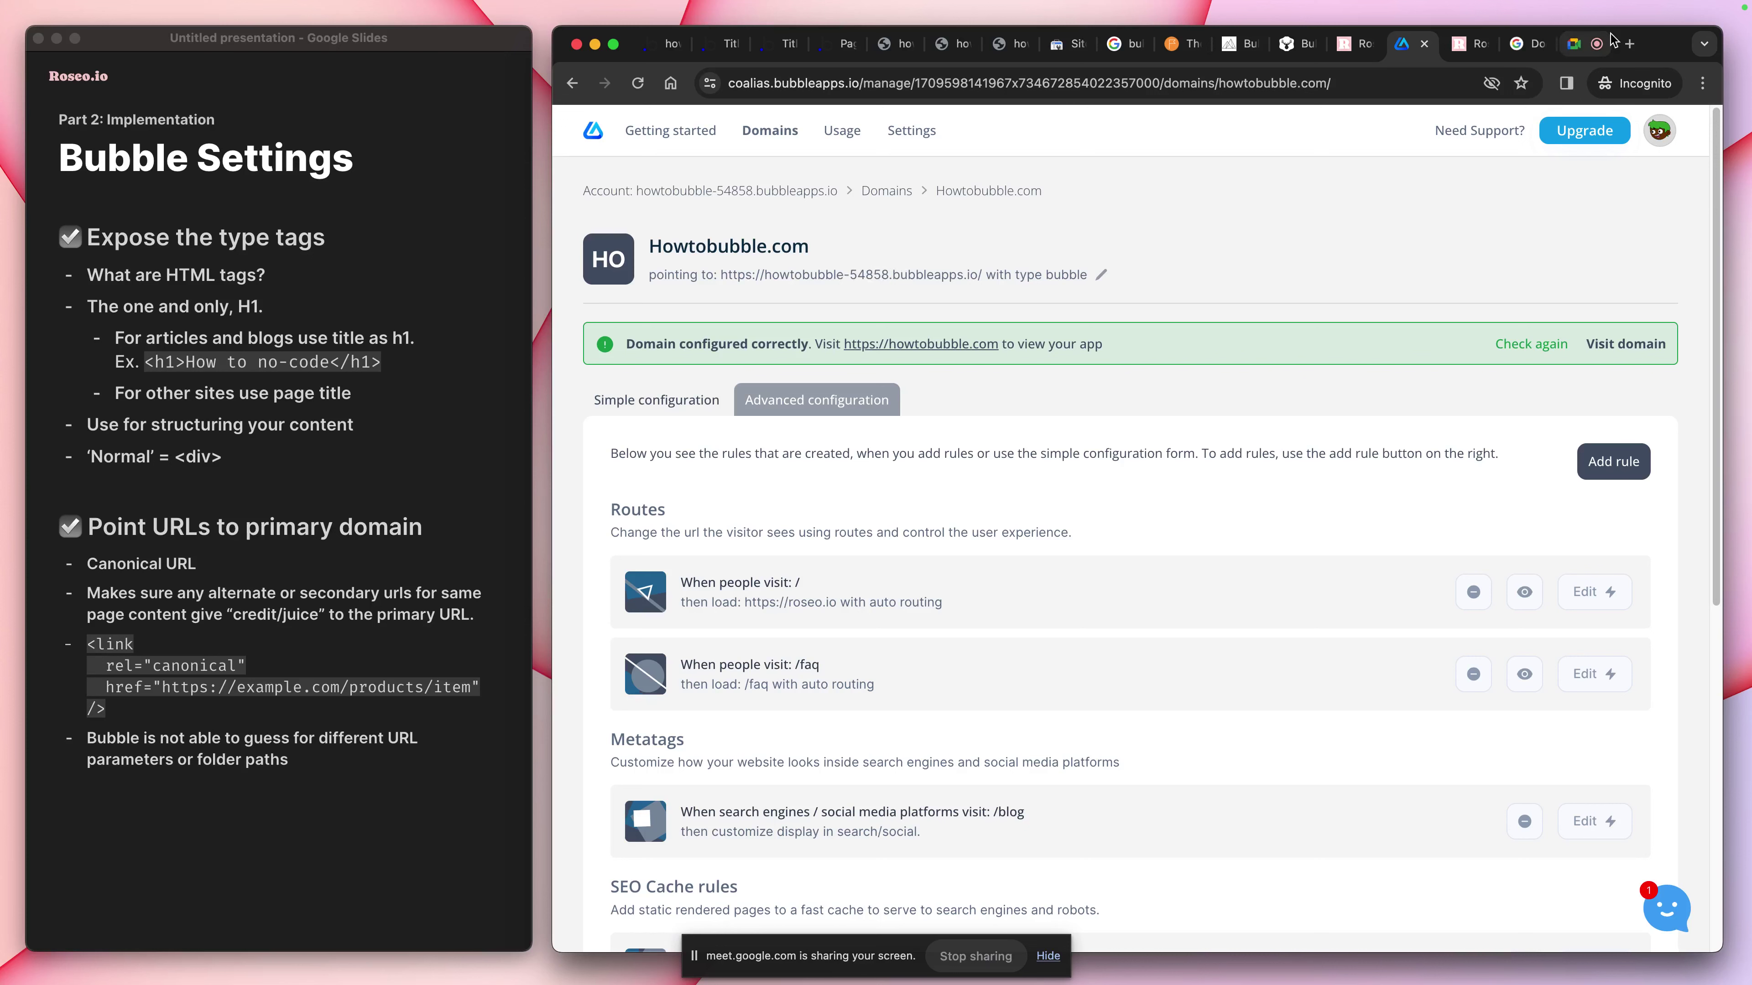
click(1586, 43)
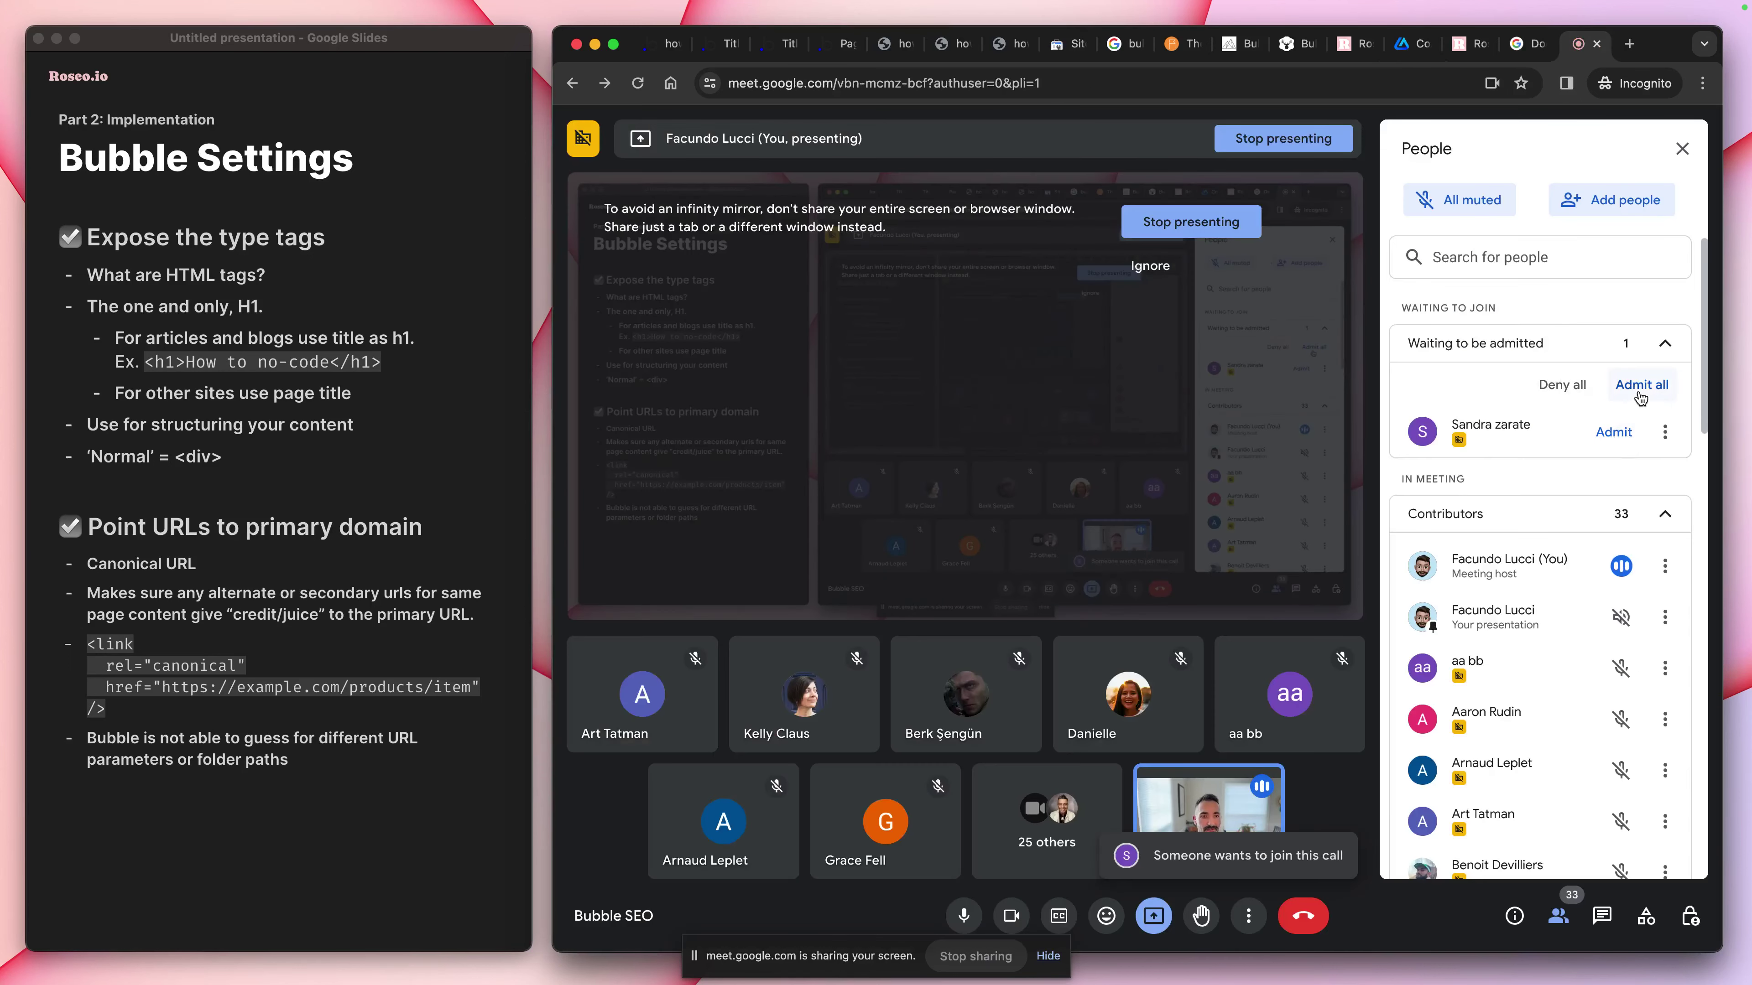
click(1614, 432)
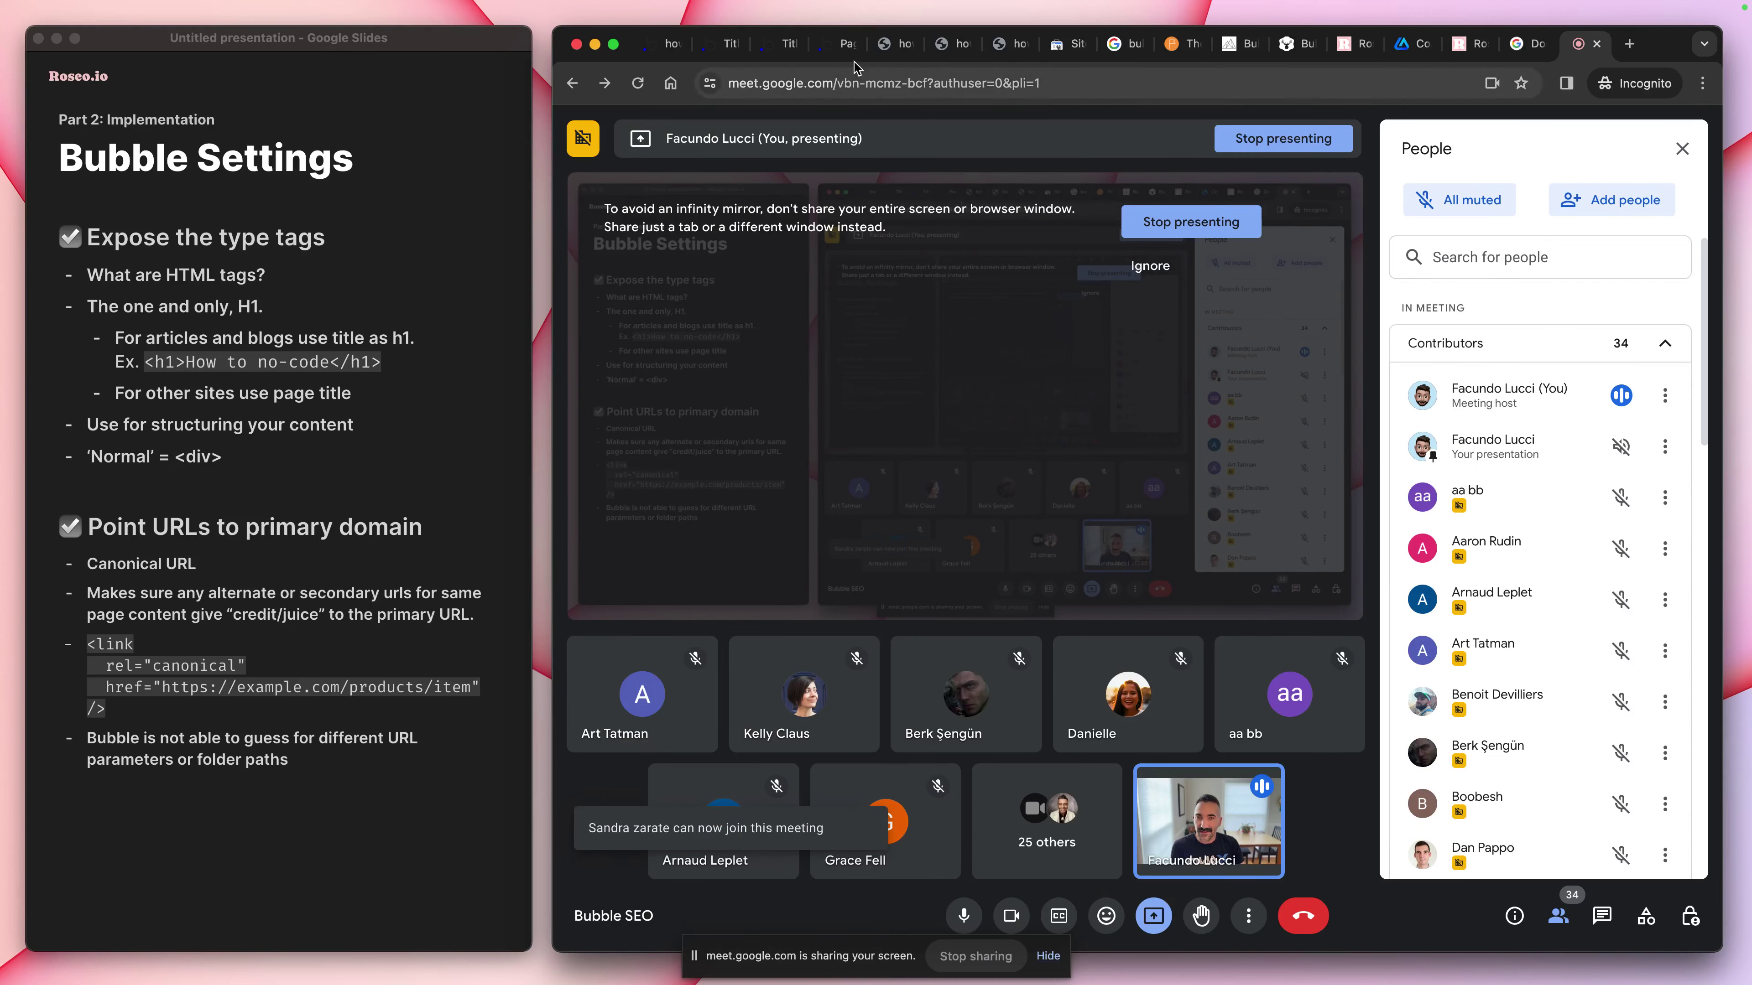
Revisit the live site's canonical link element and switch back to the SEO / metatags settings in the Bubble editor
click(760, 44)
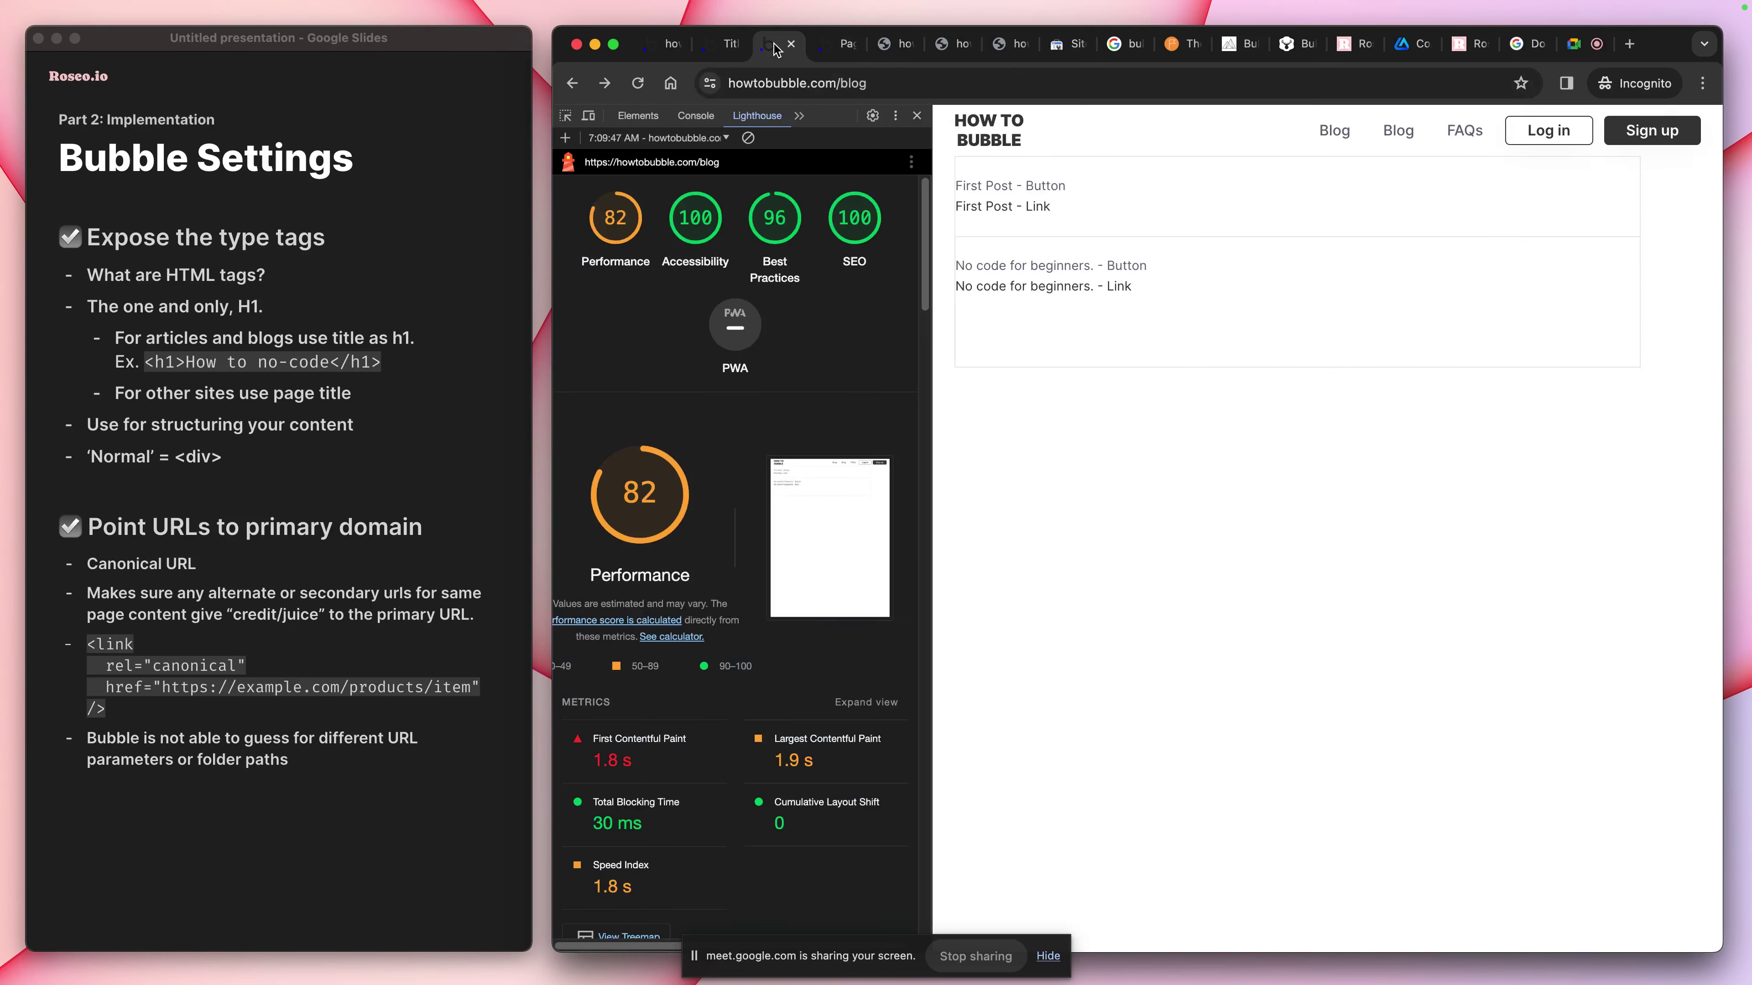
click(720, 45)
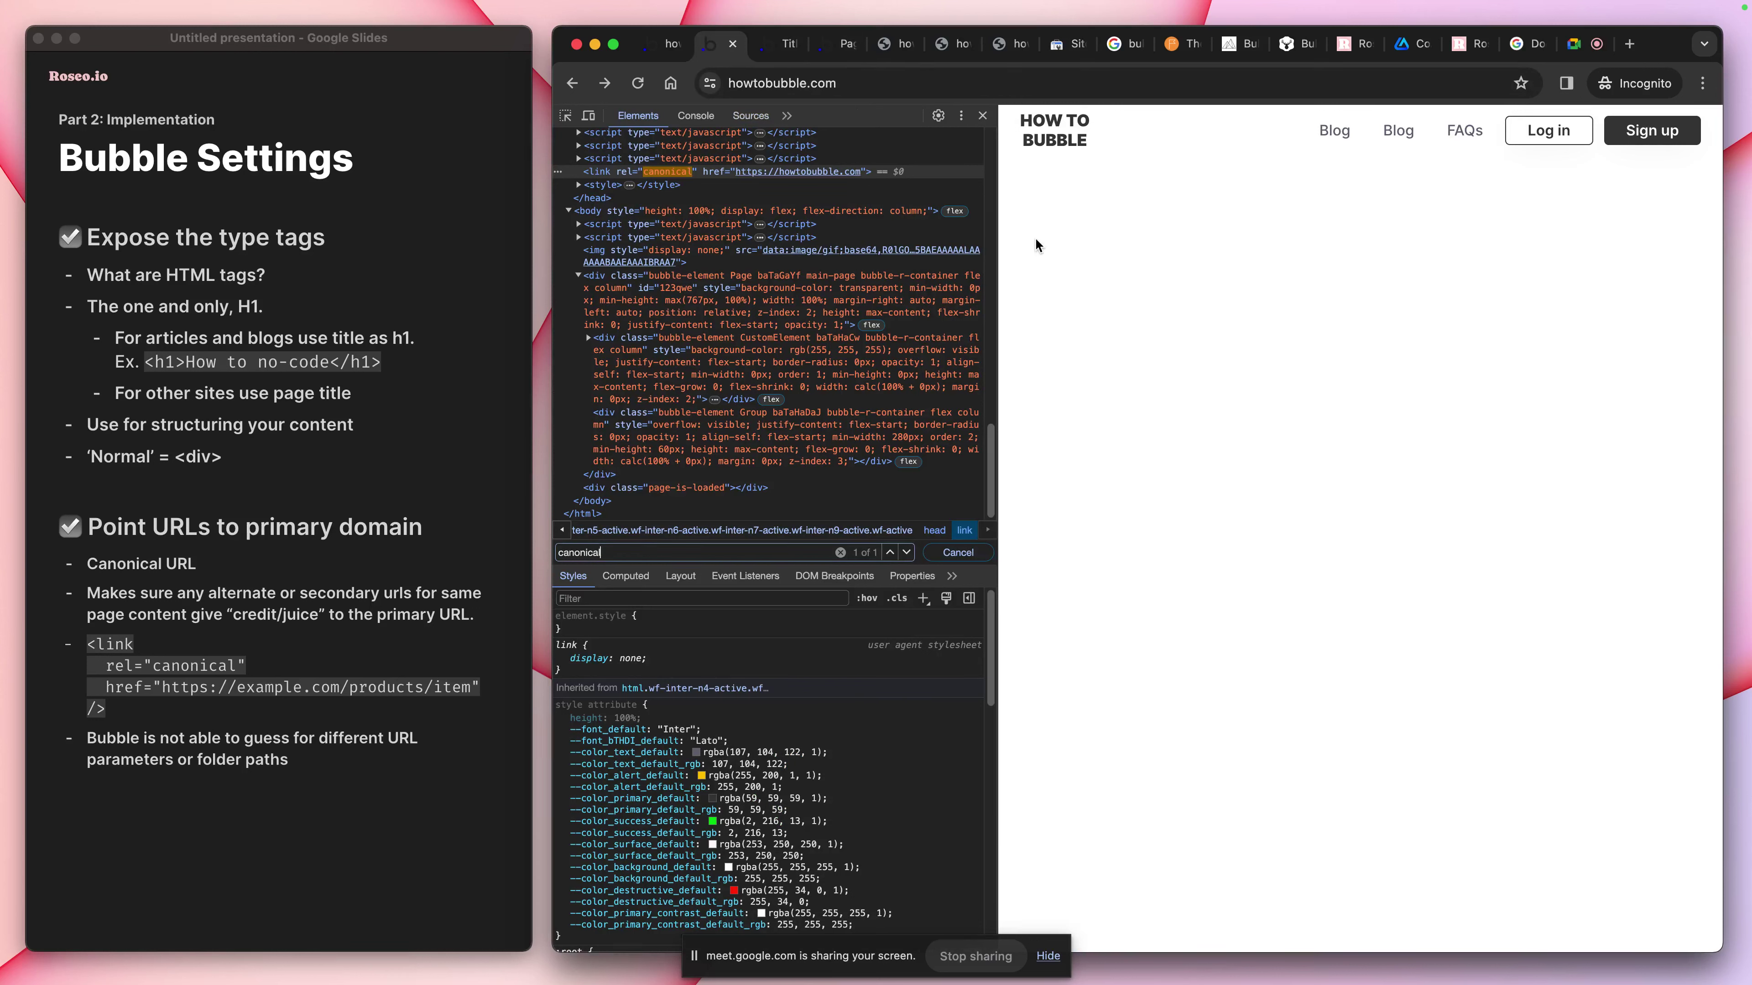
click(670, 49)
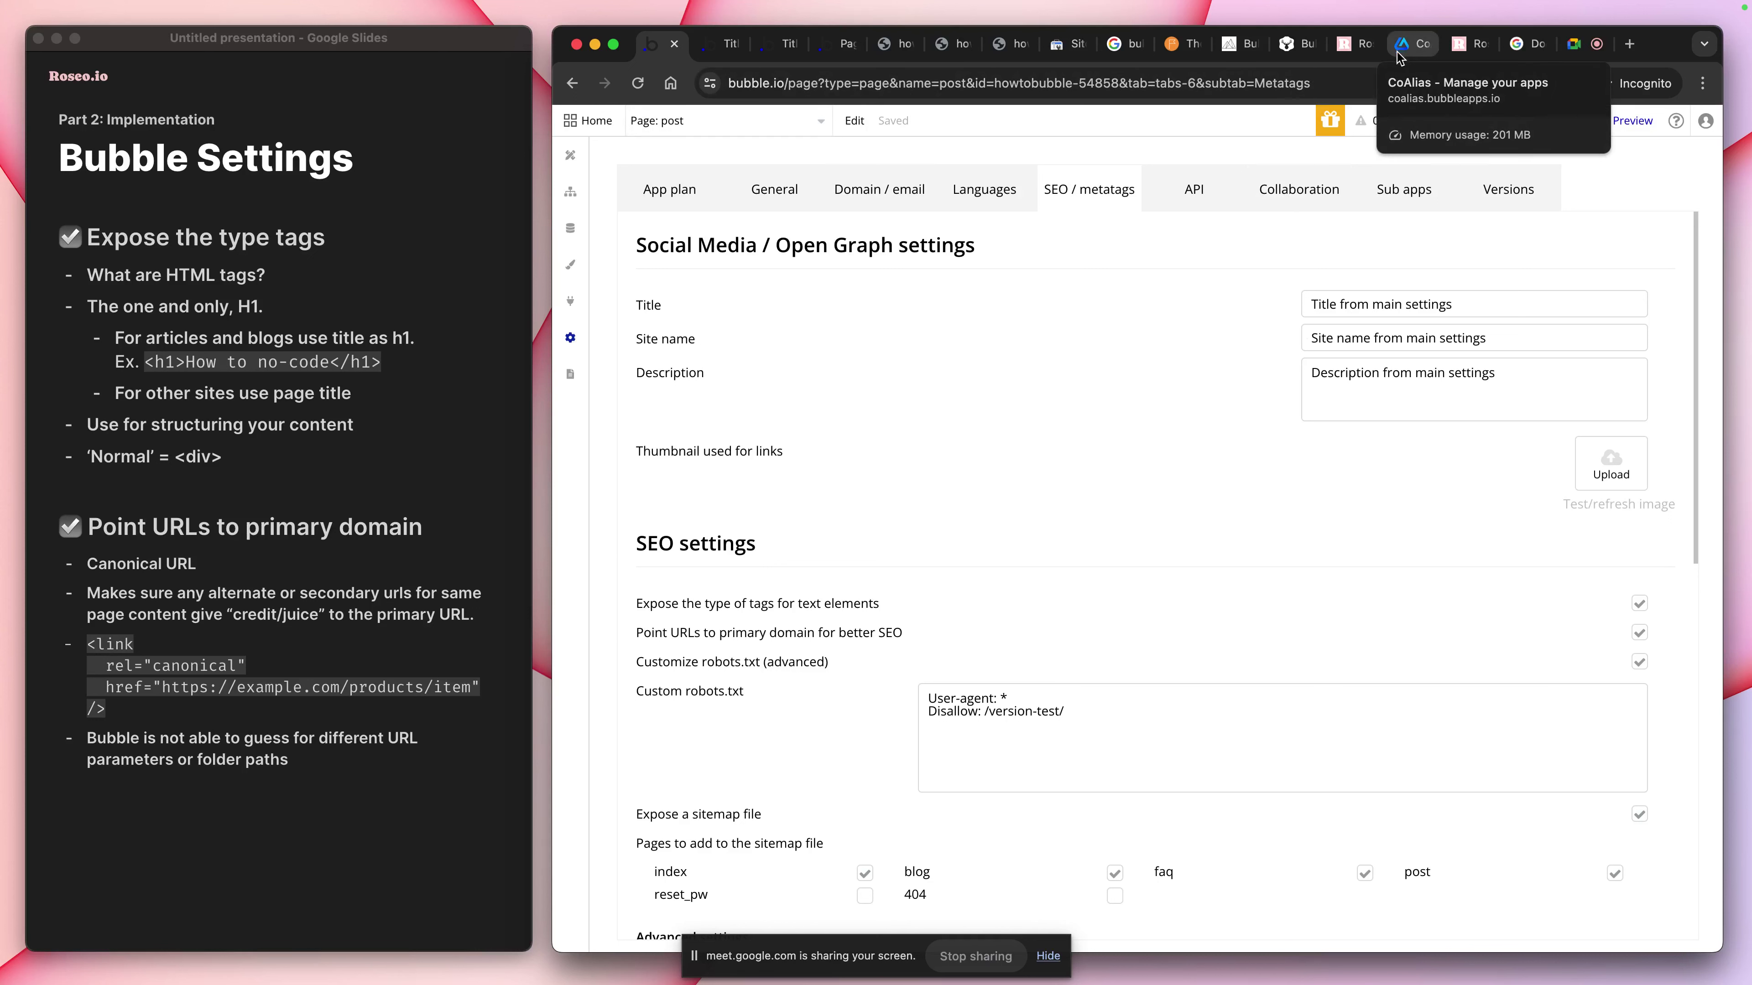
View the Domain / email settings, then inspect the HTML of the live first-post page and the home page's canonical link
click(904, 192)
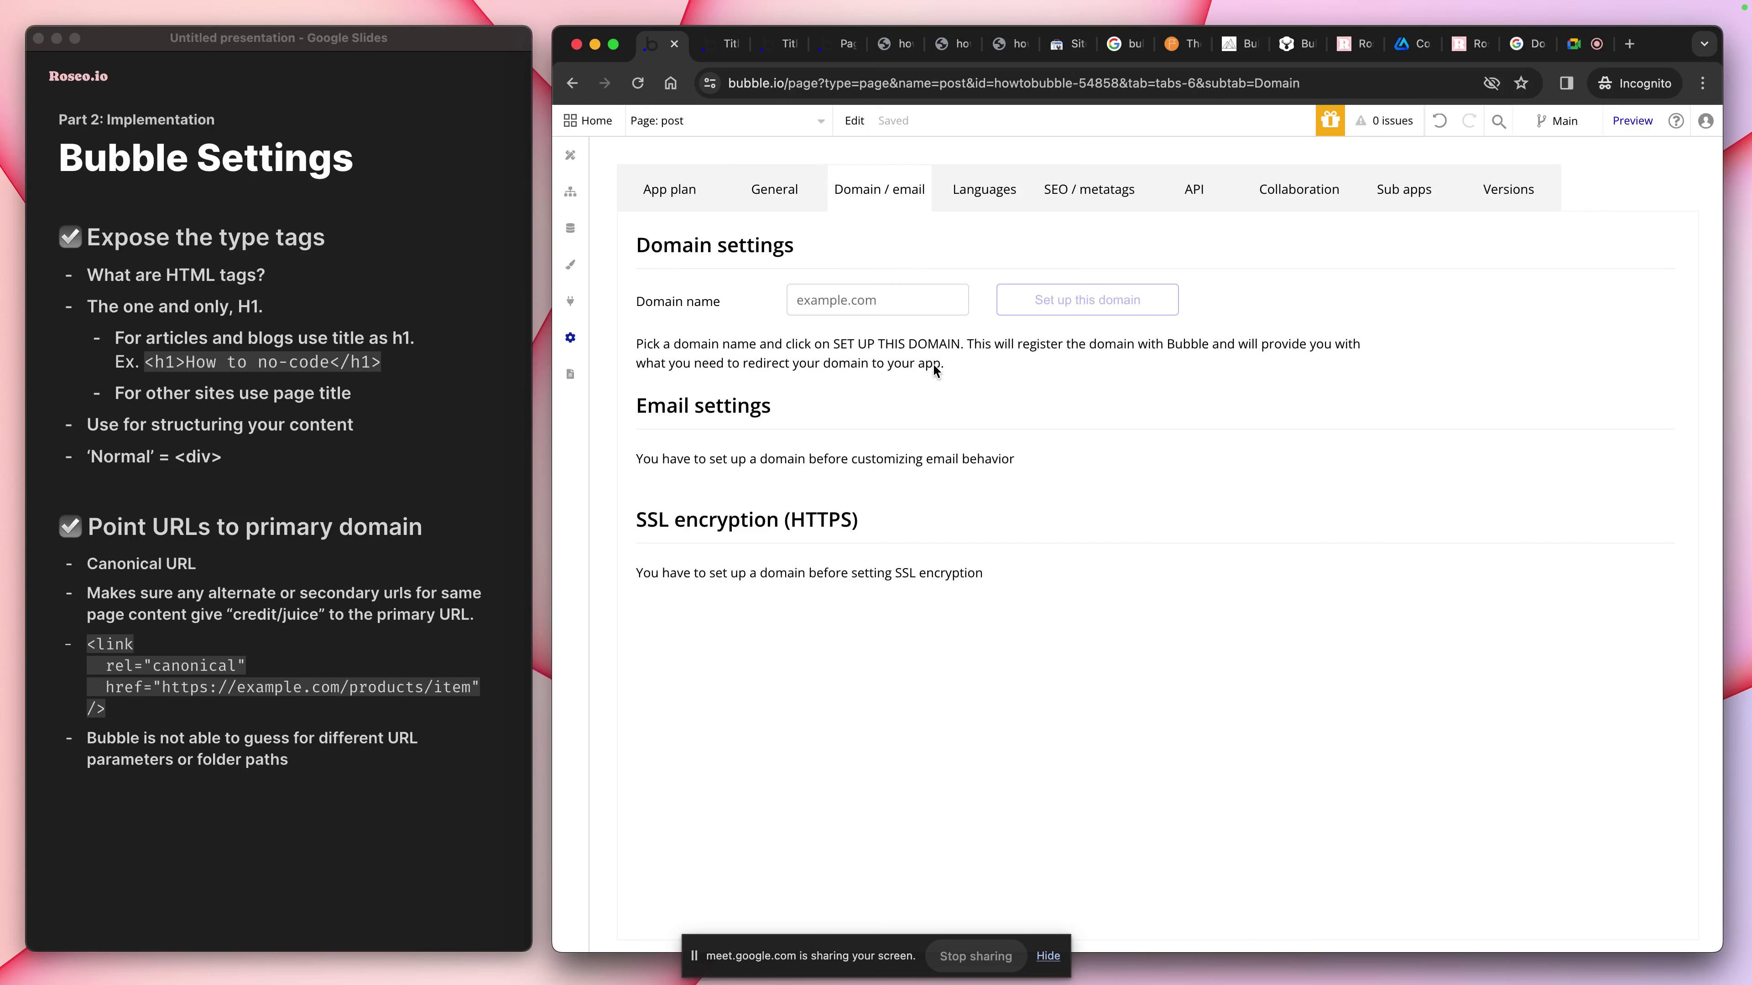
click(840, 44)
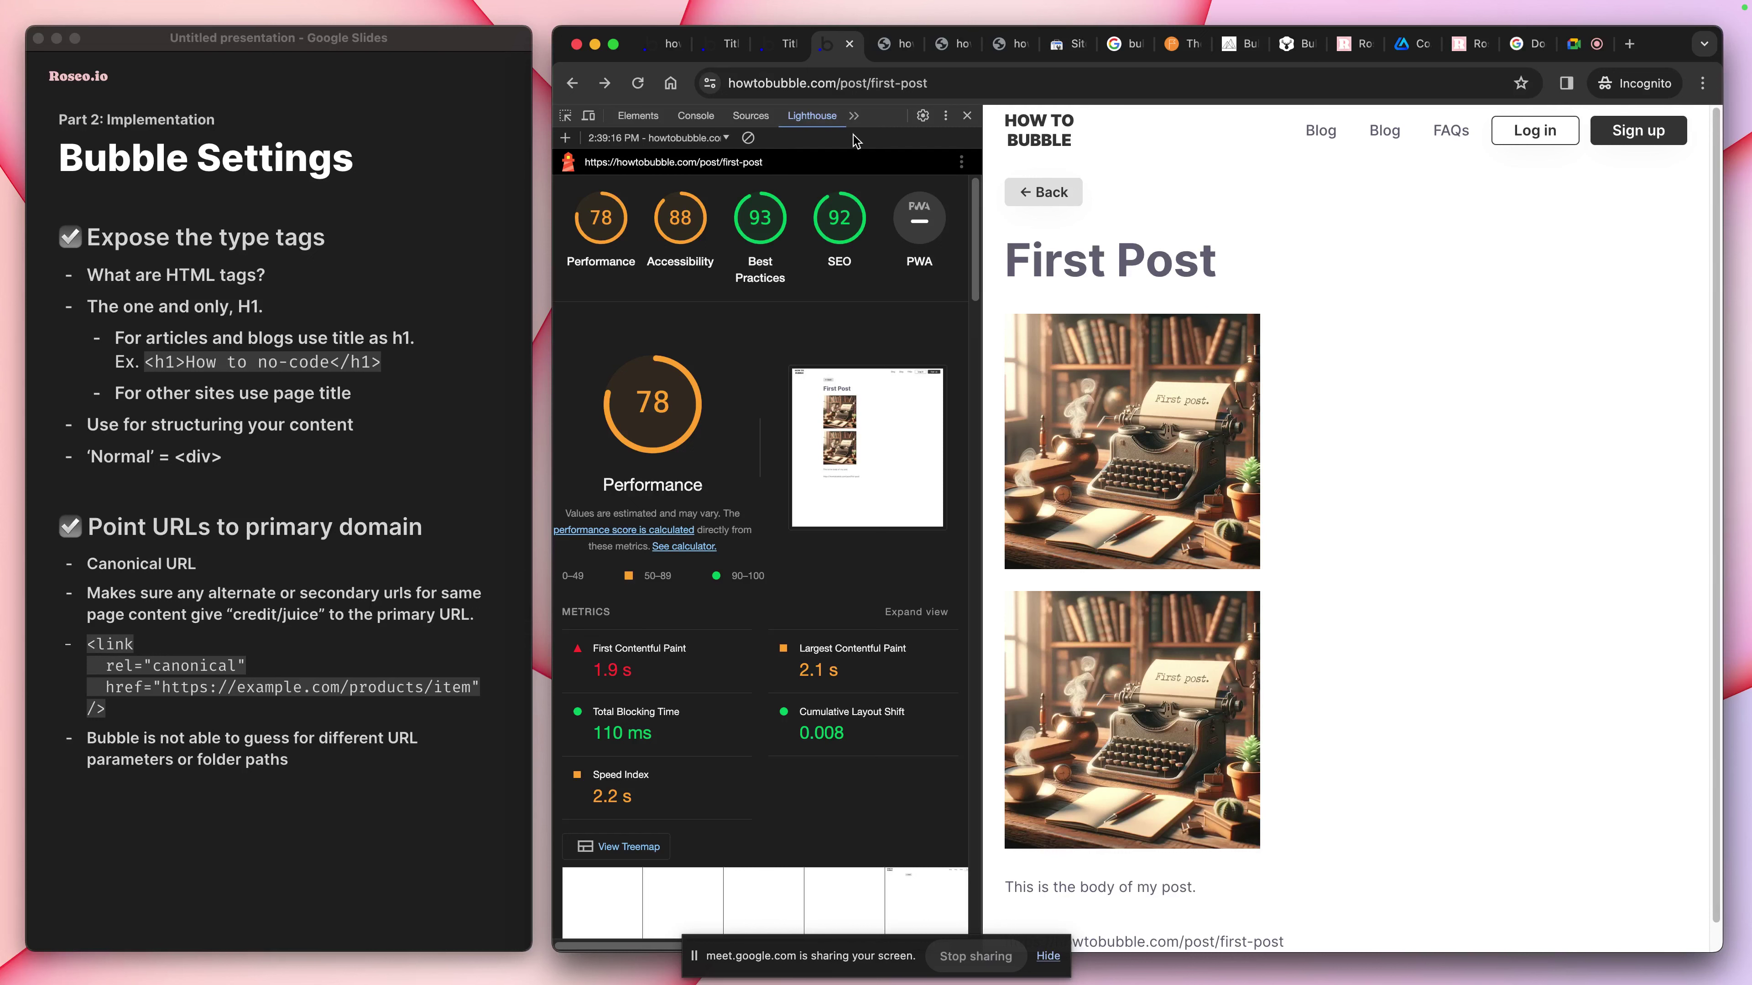
click(634, 123)
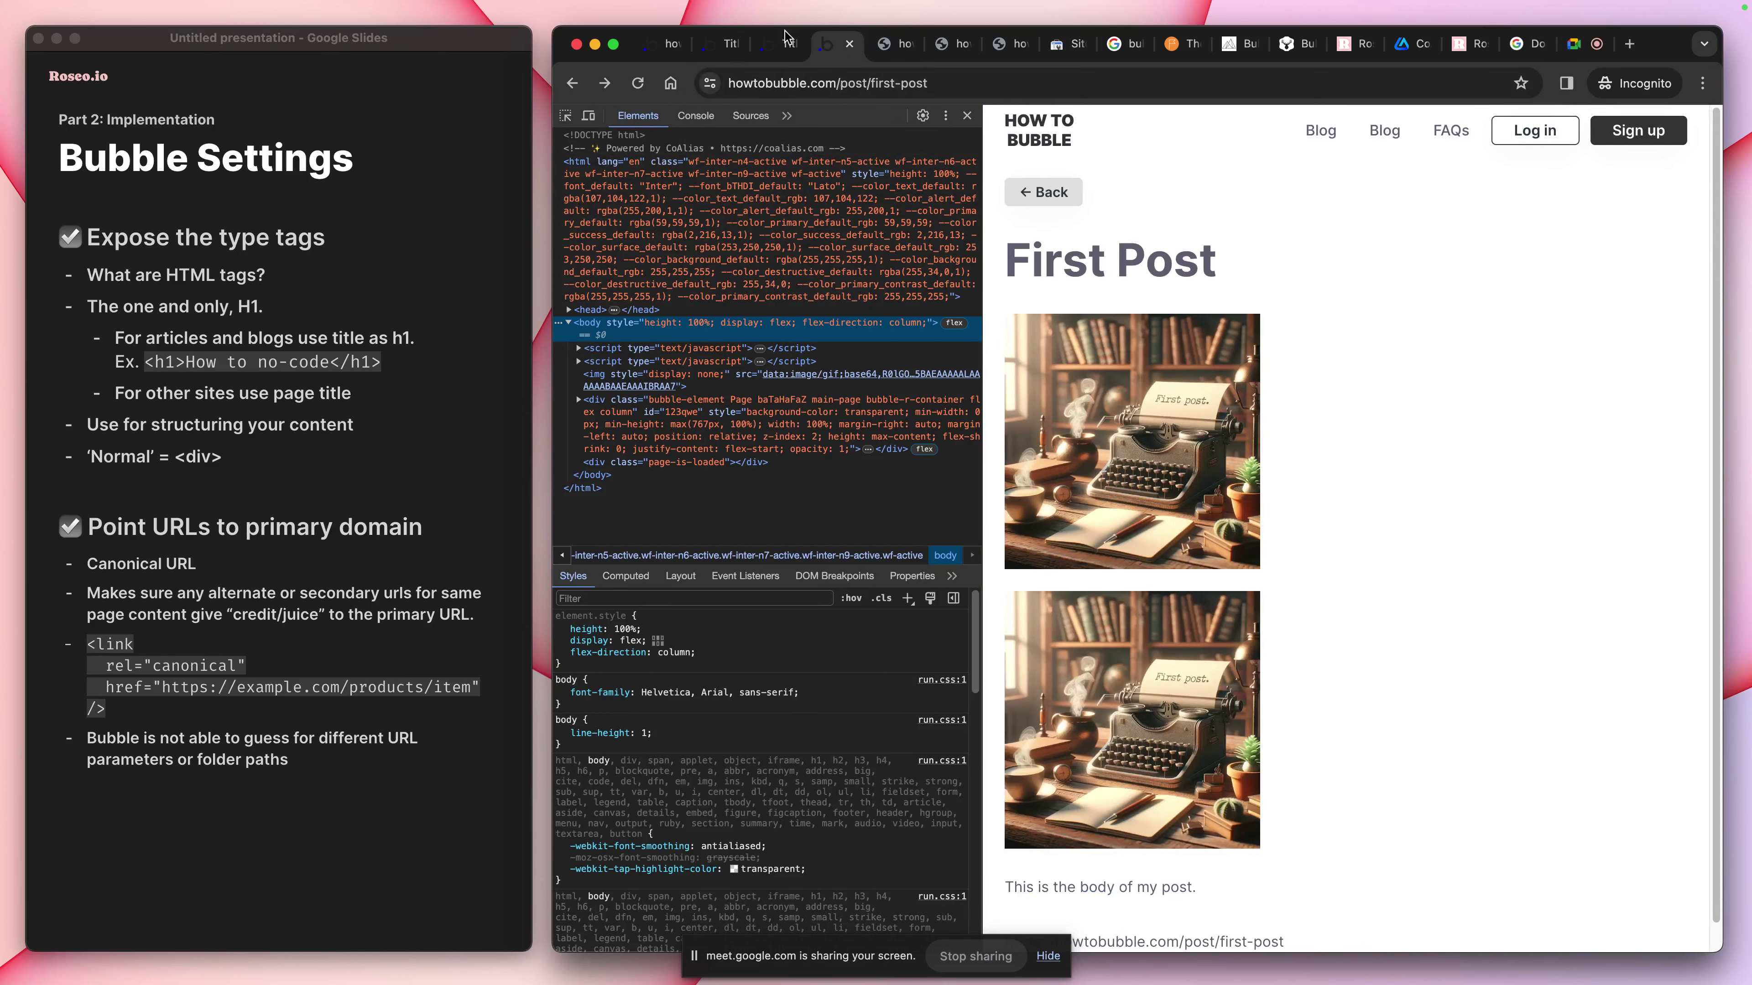
click(793, 35)
click(717, 47)
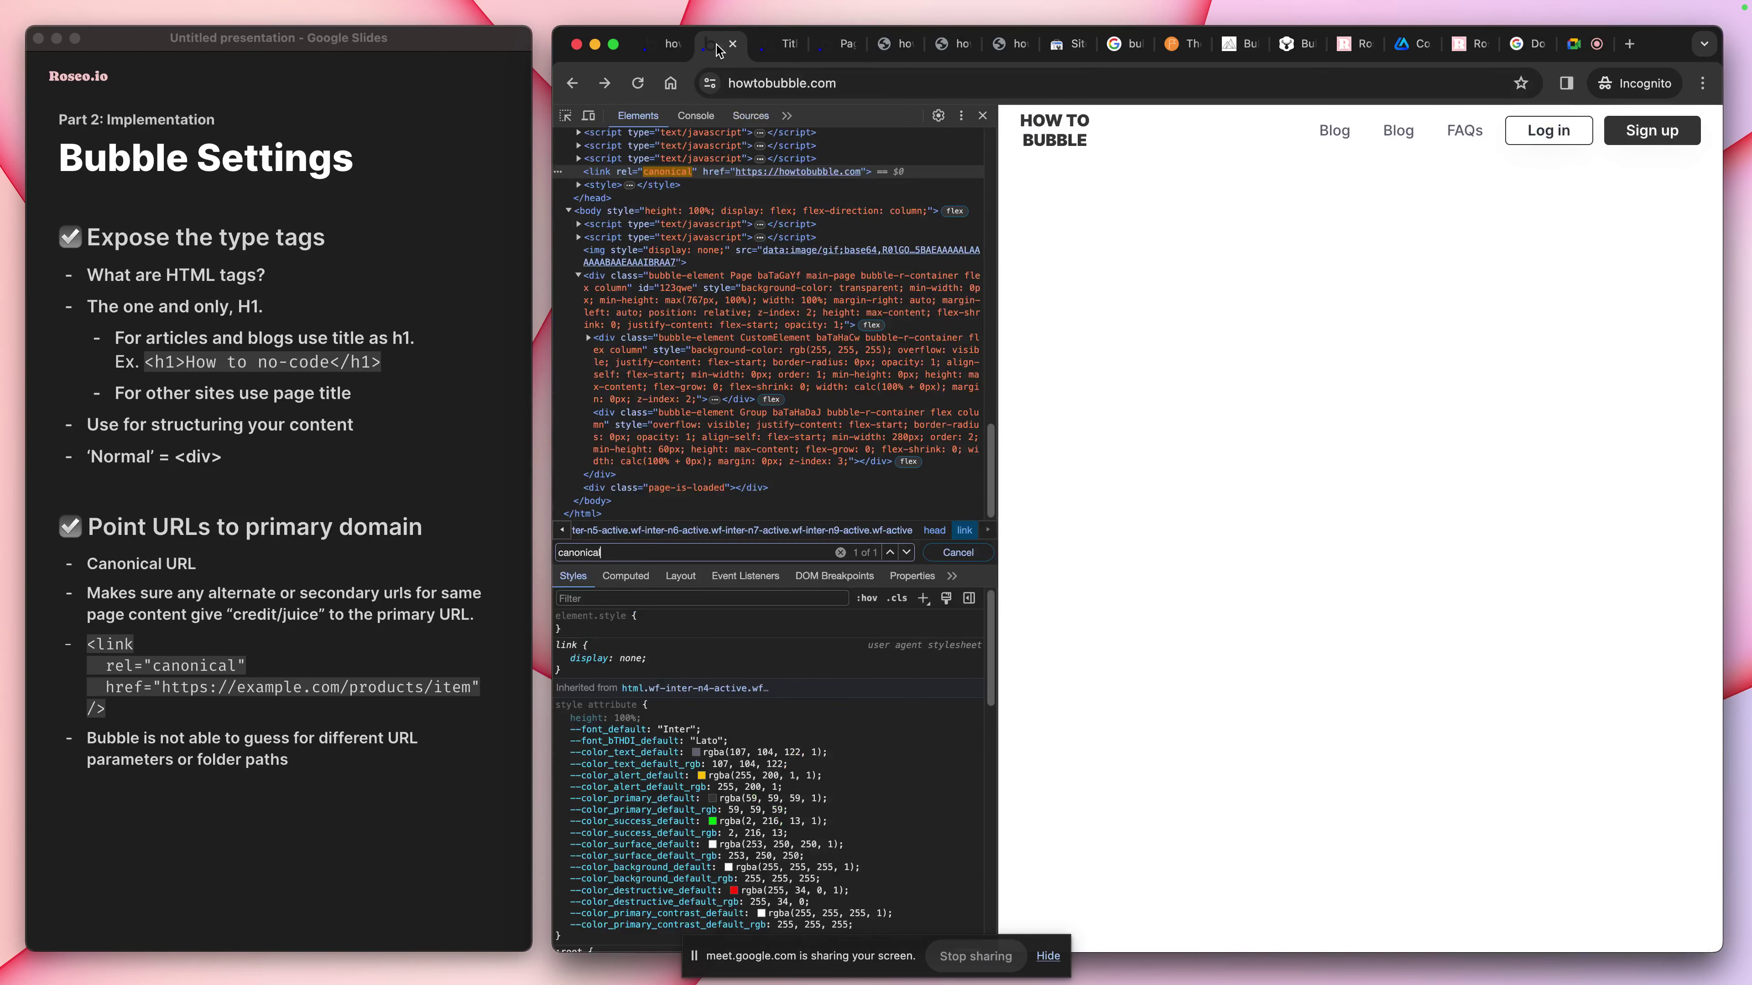
Review the Bubble app's SEO / metatags and Domain / email settings against the live home page's canonical link element
click(660, 44)
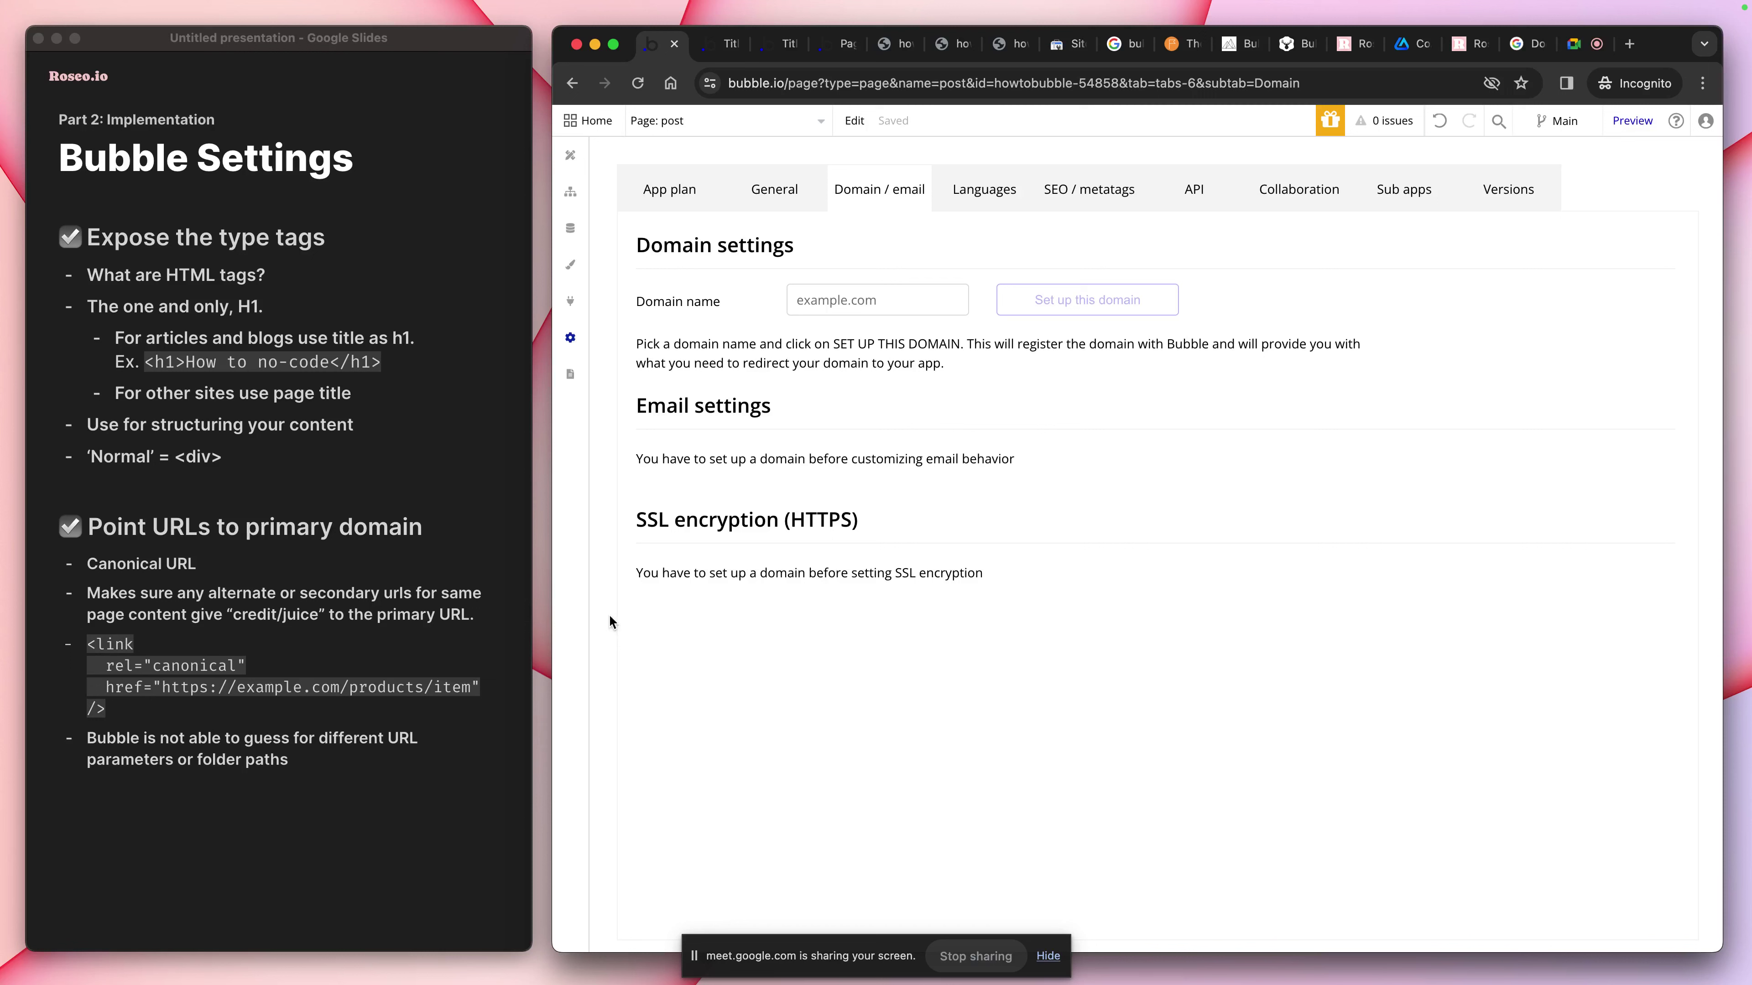
click(1088, 190)
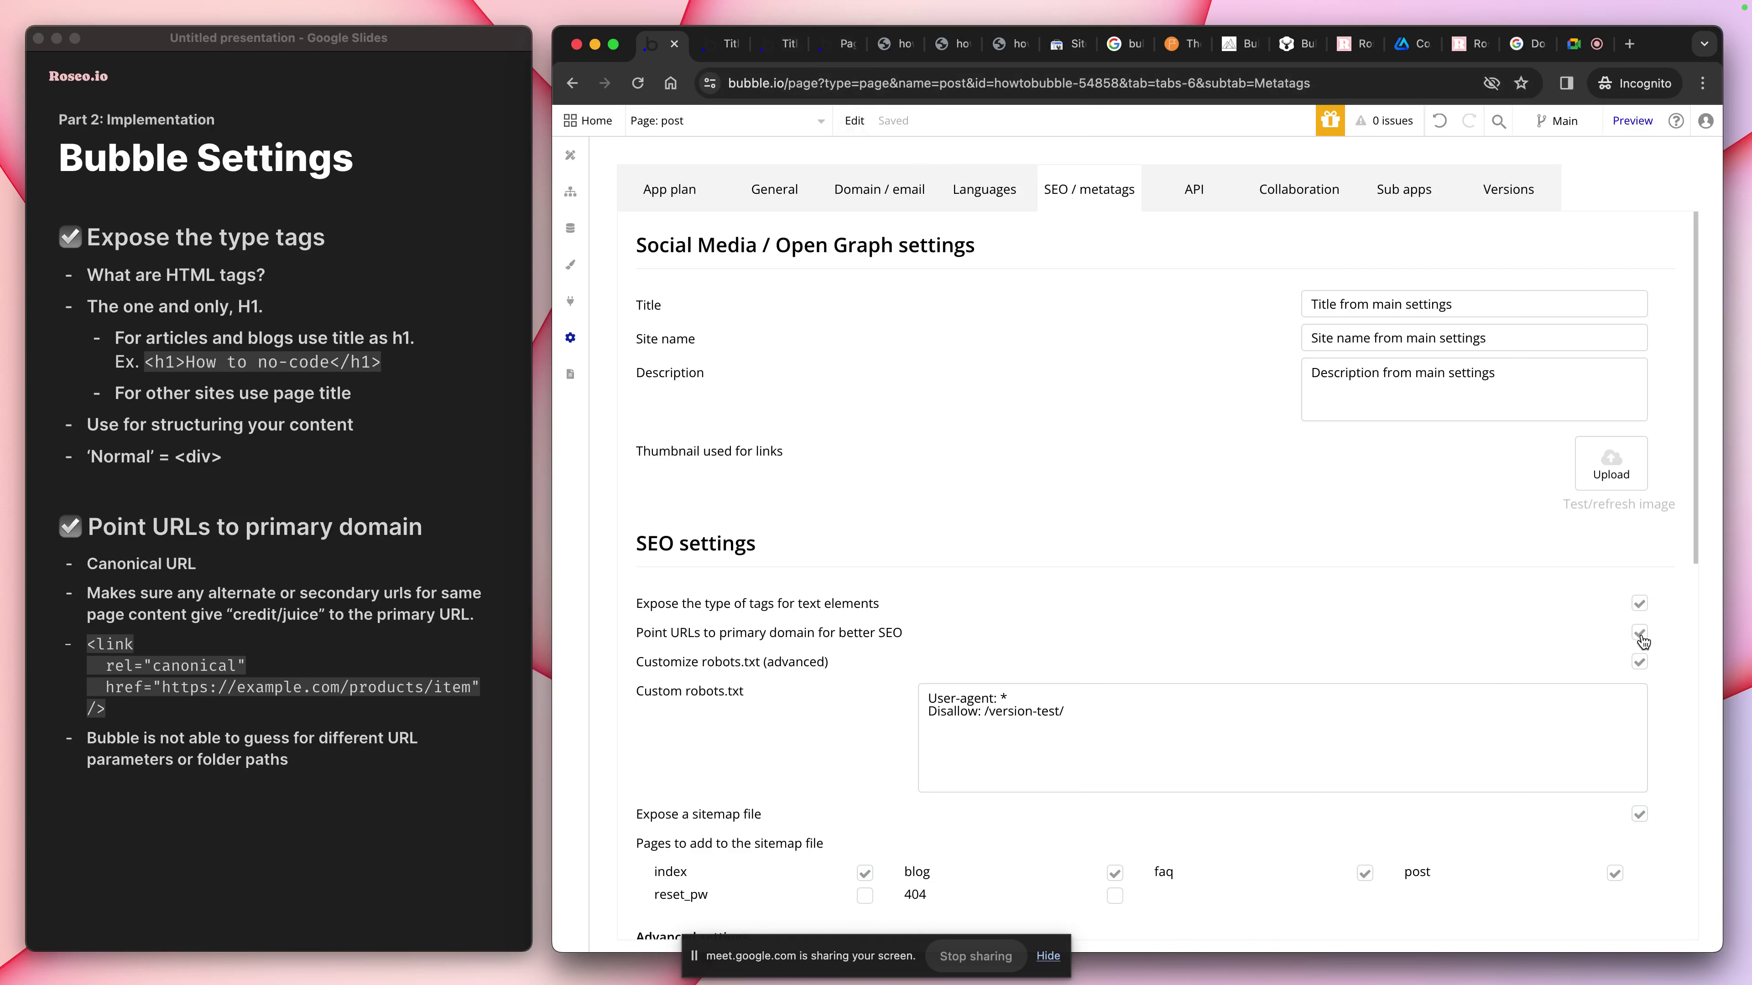
click(885, 189)
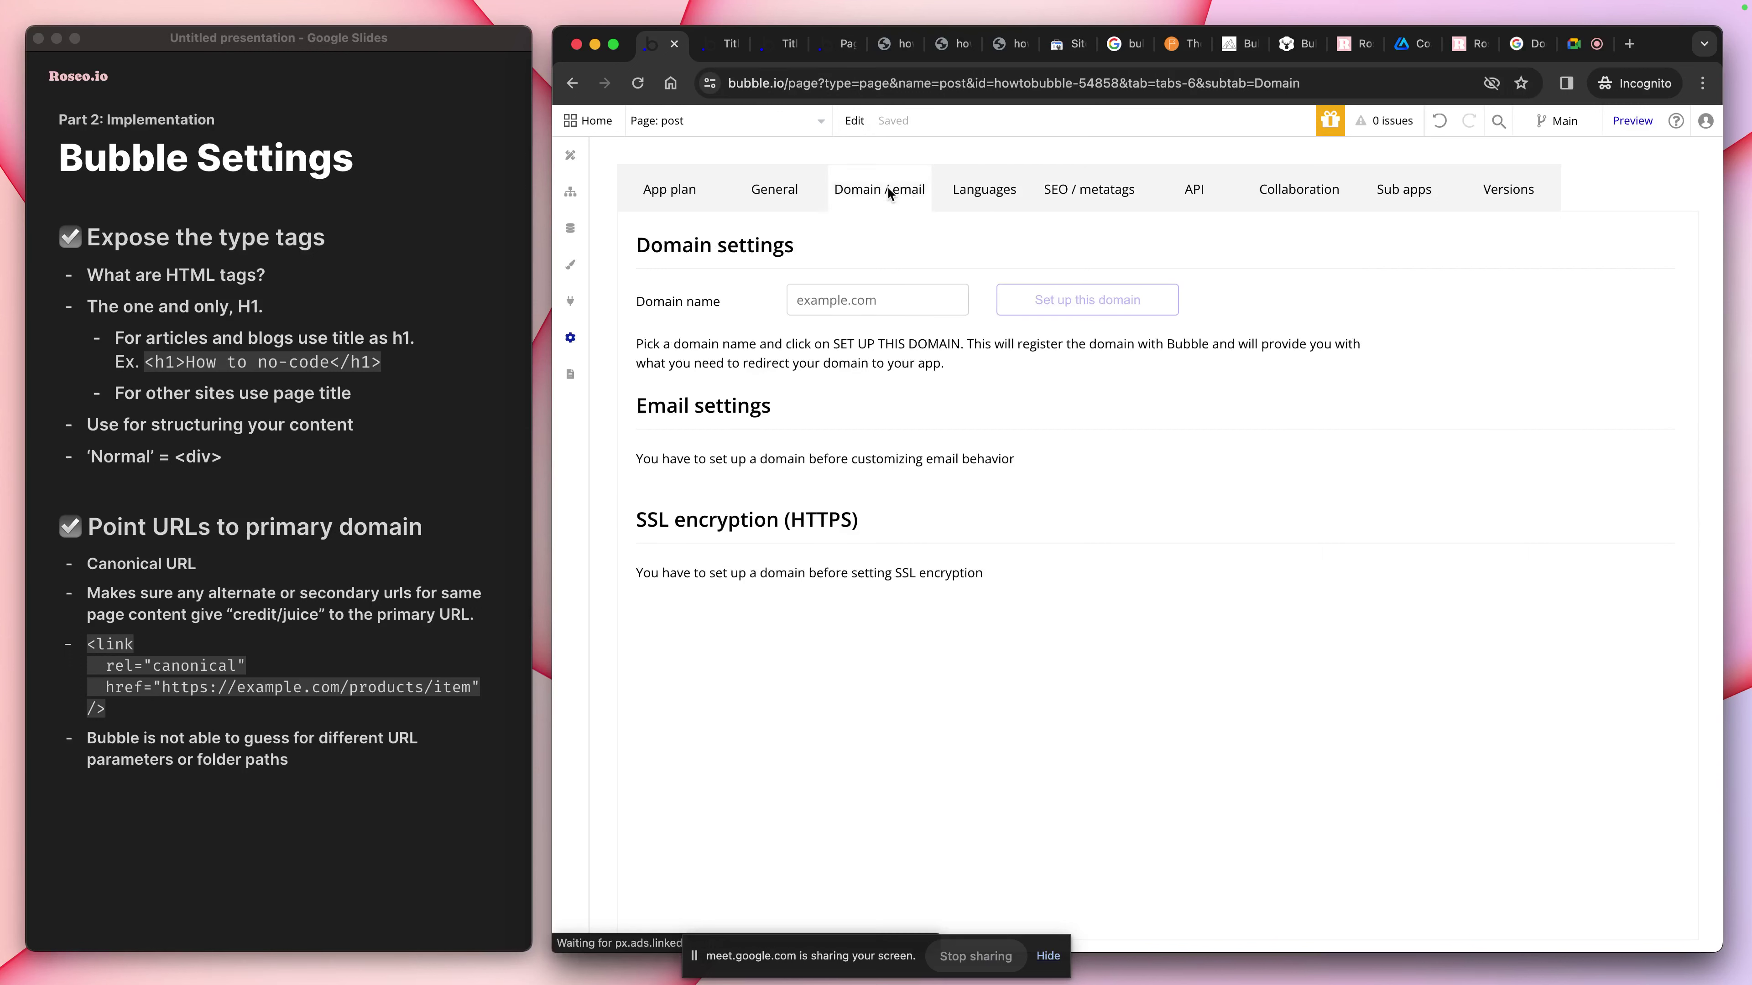
drag(727, 43, 665, 44)
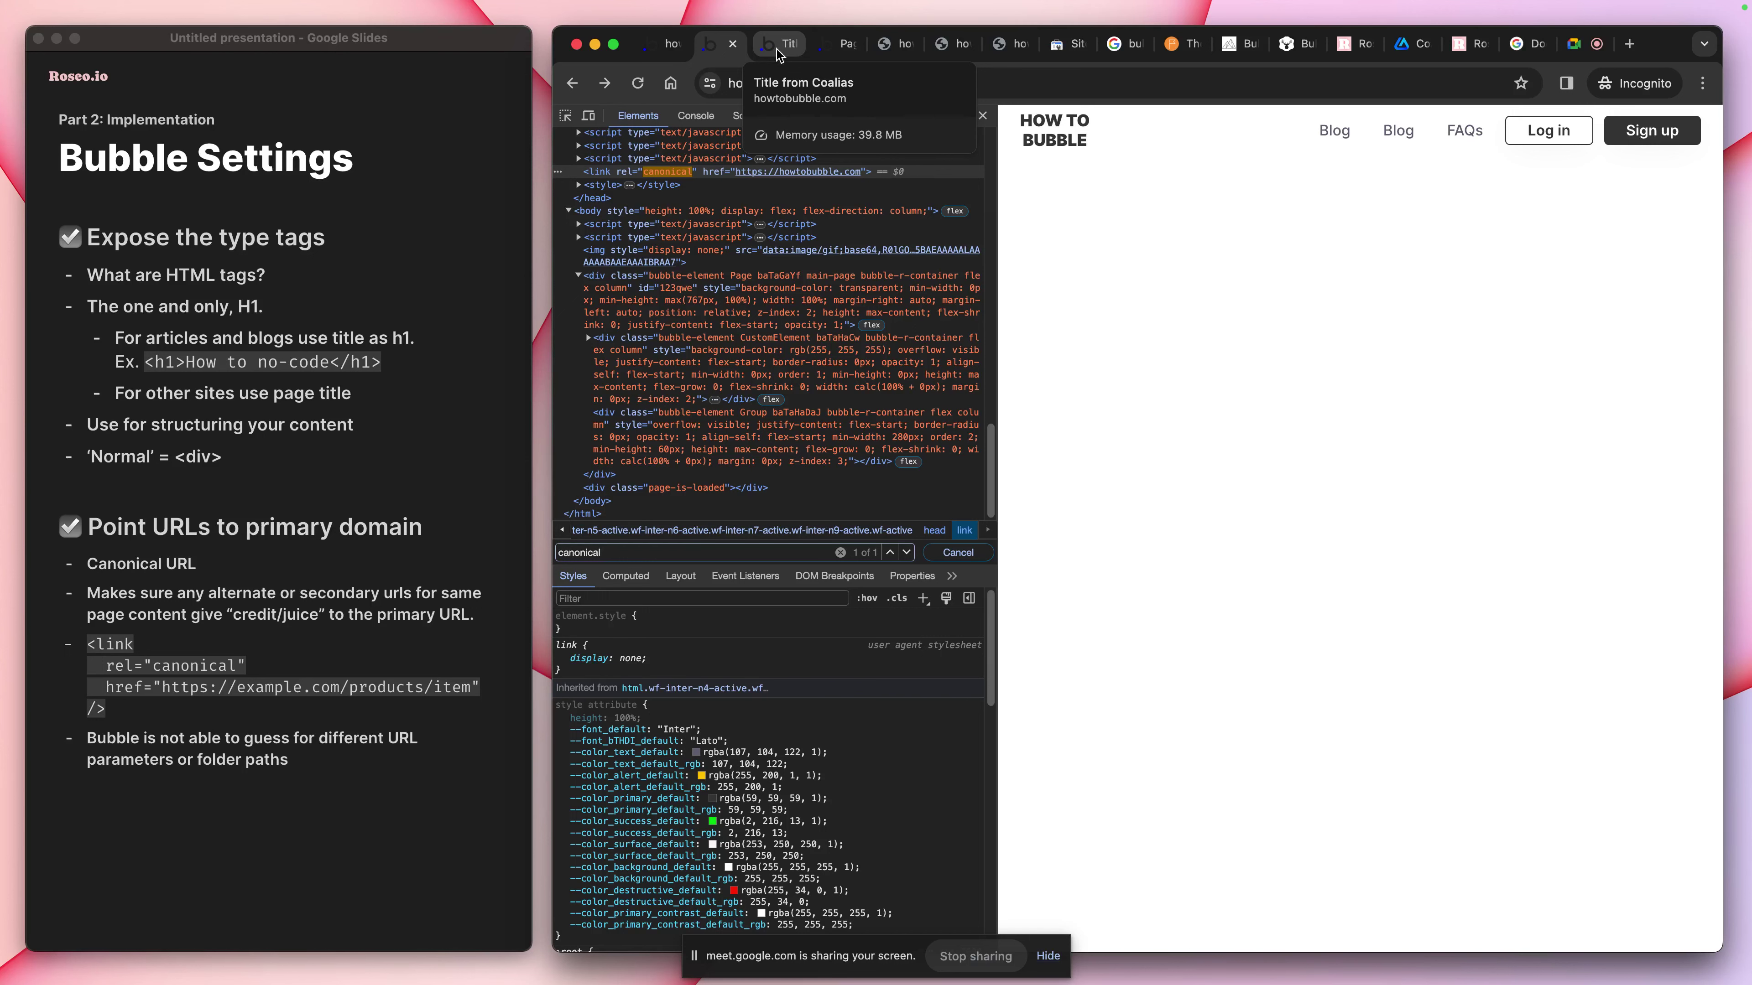
click(663, 43)
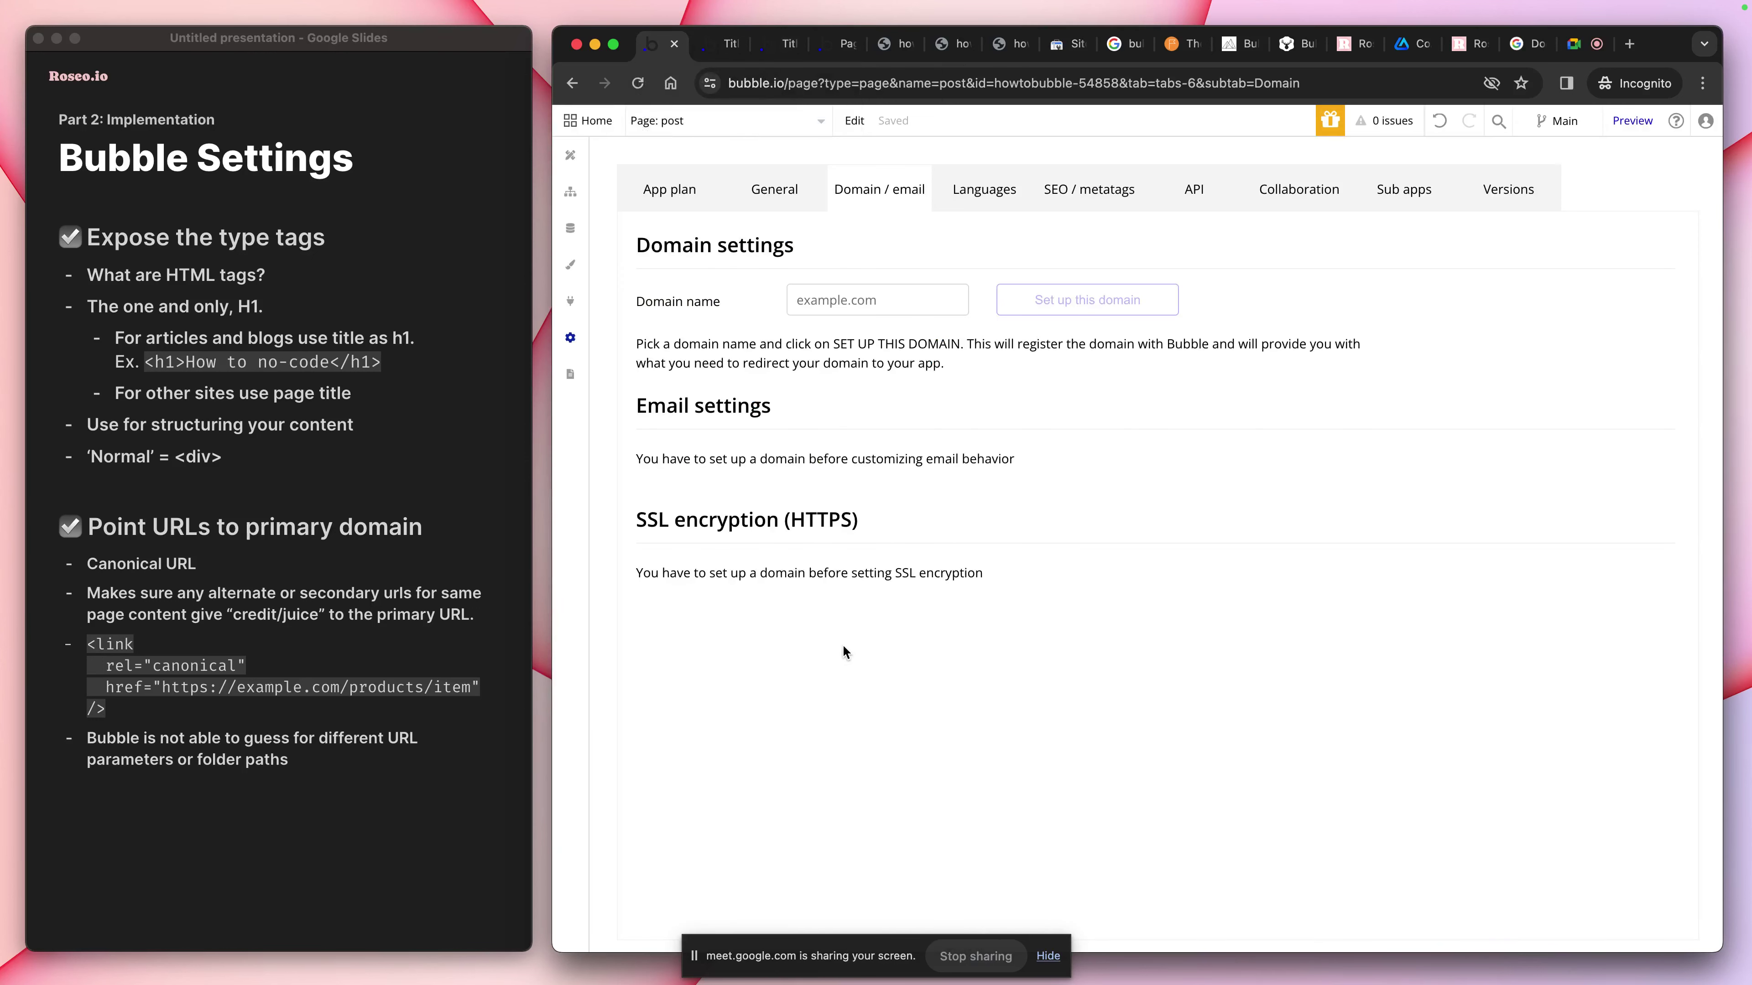
Advance the presentation to the Customize robots.txt slide and bring up the robots.txt and sitemap options in Bubble's SEO / metatags settings
click(508, 514)
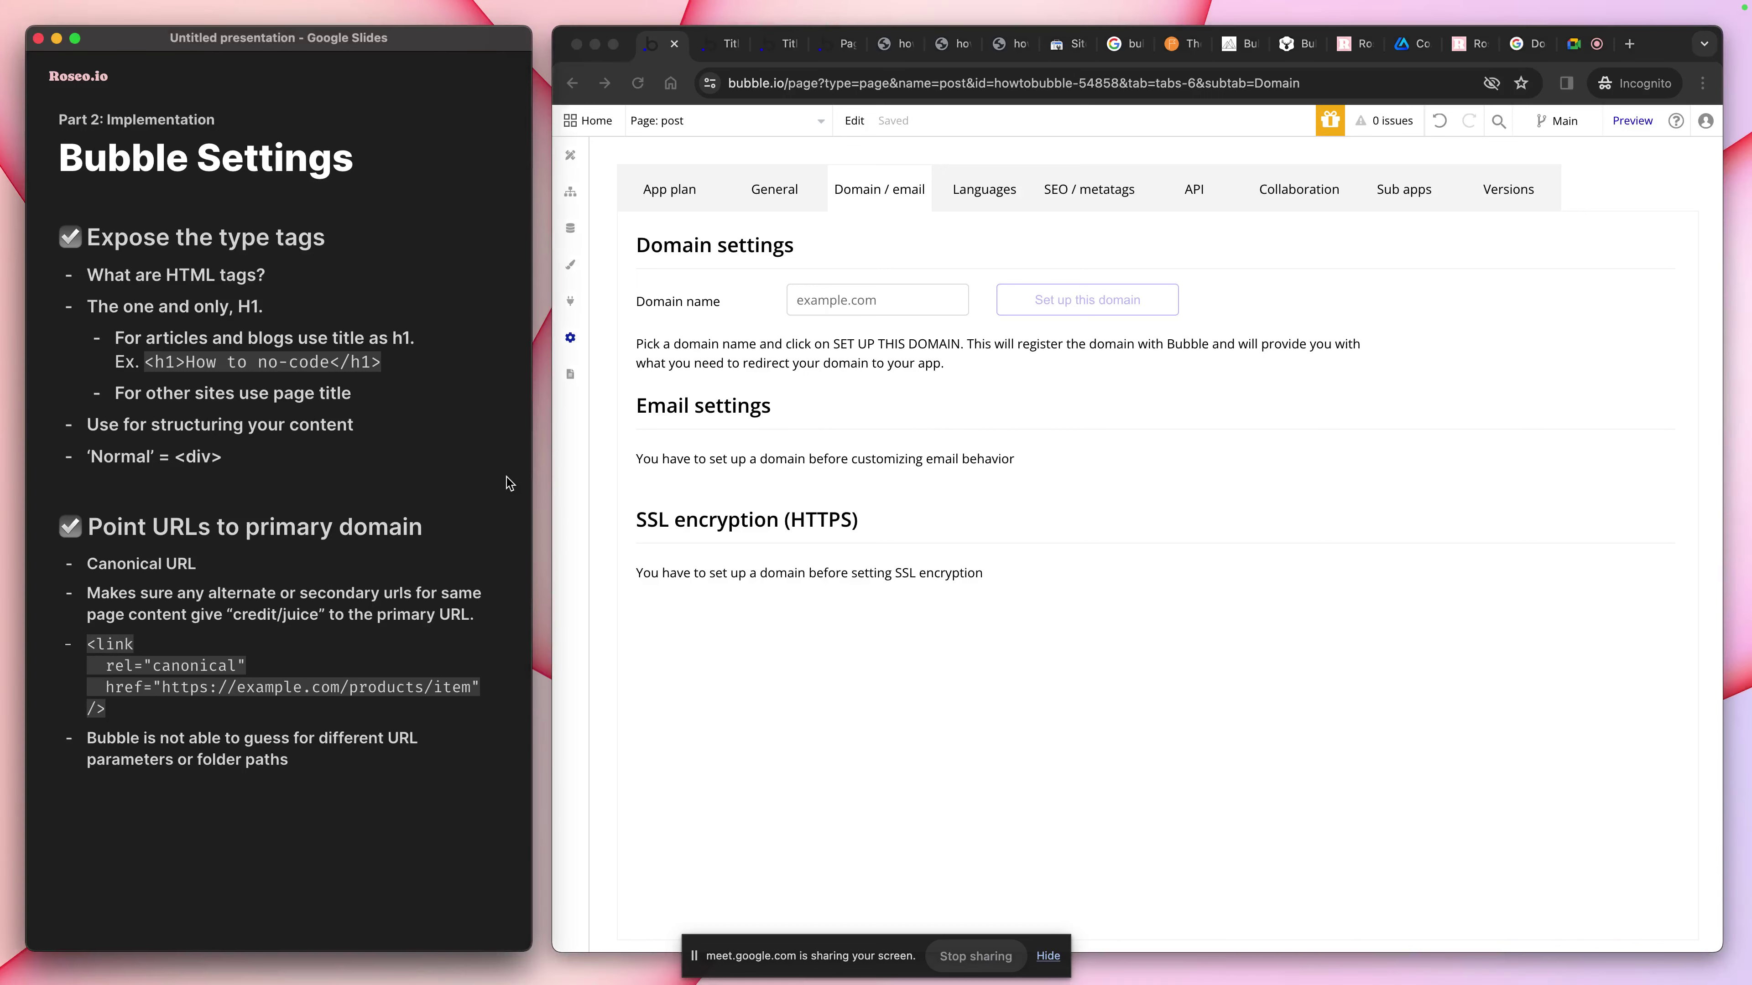
click(480, 459)
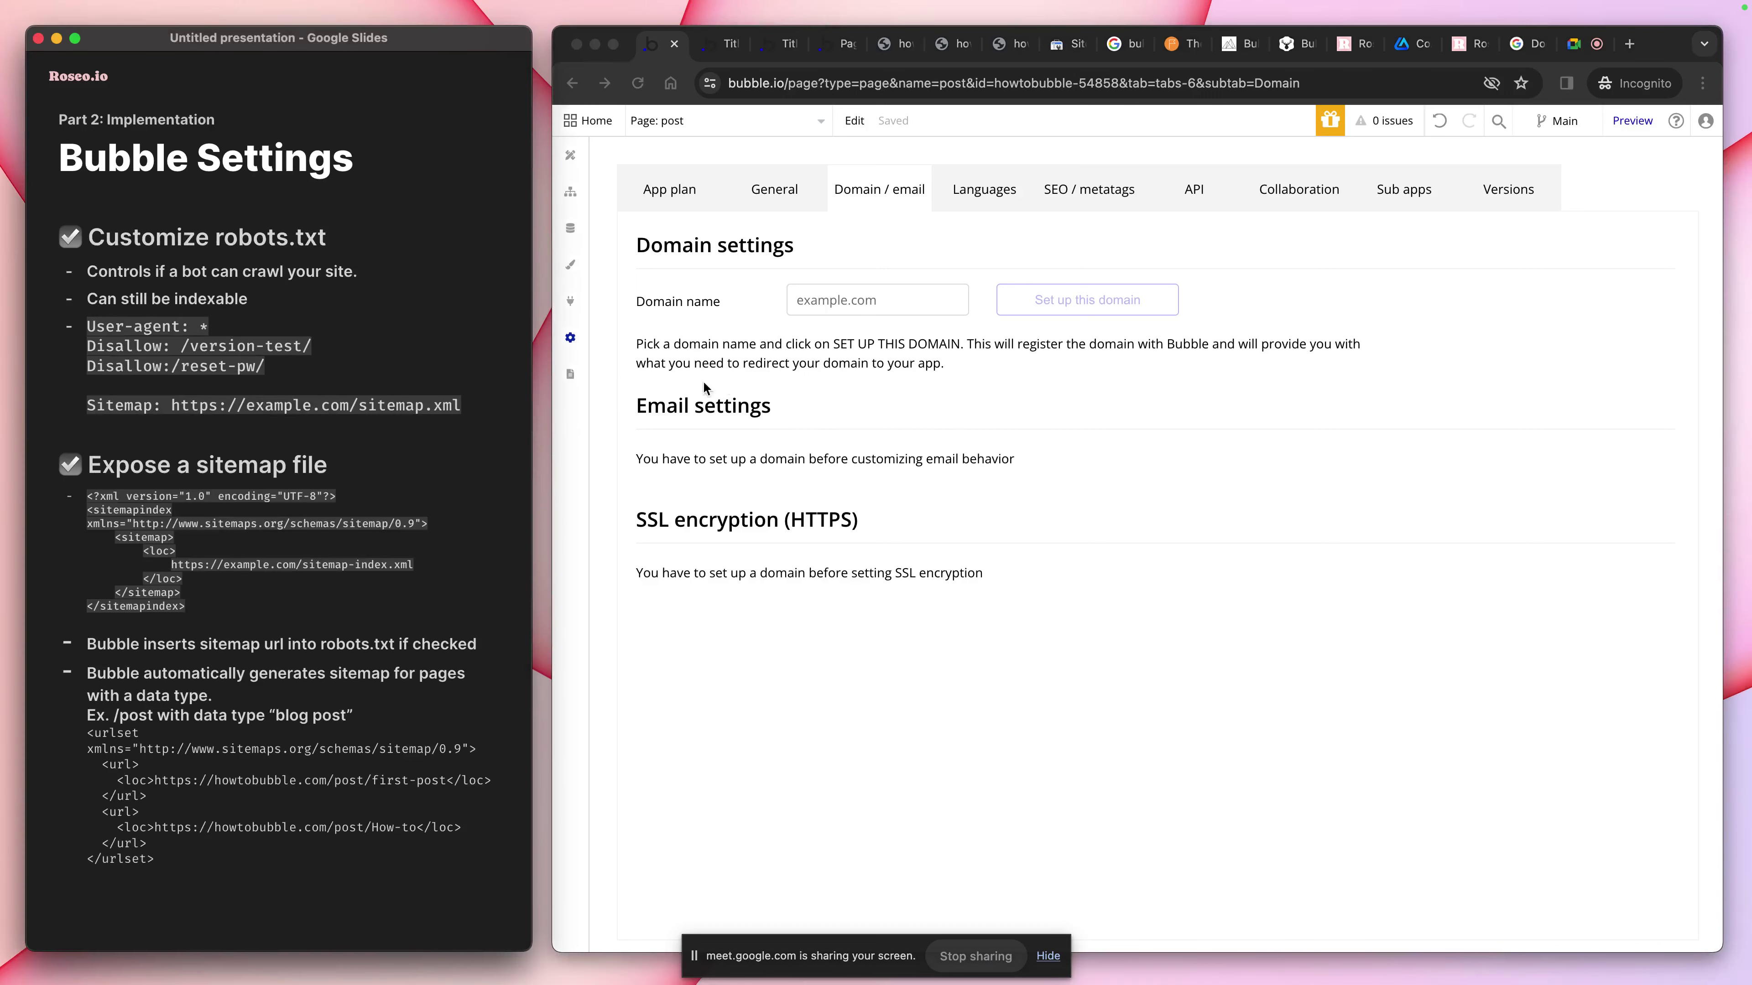
click(1069, 175)
click(1074, 189)
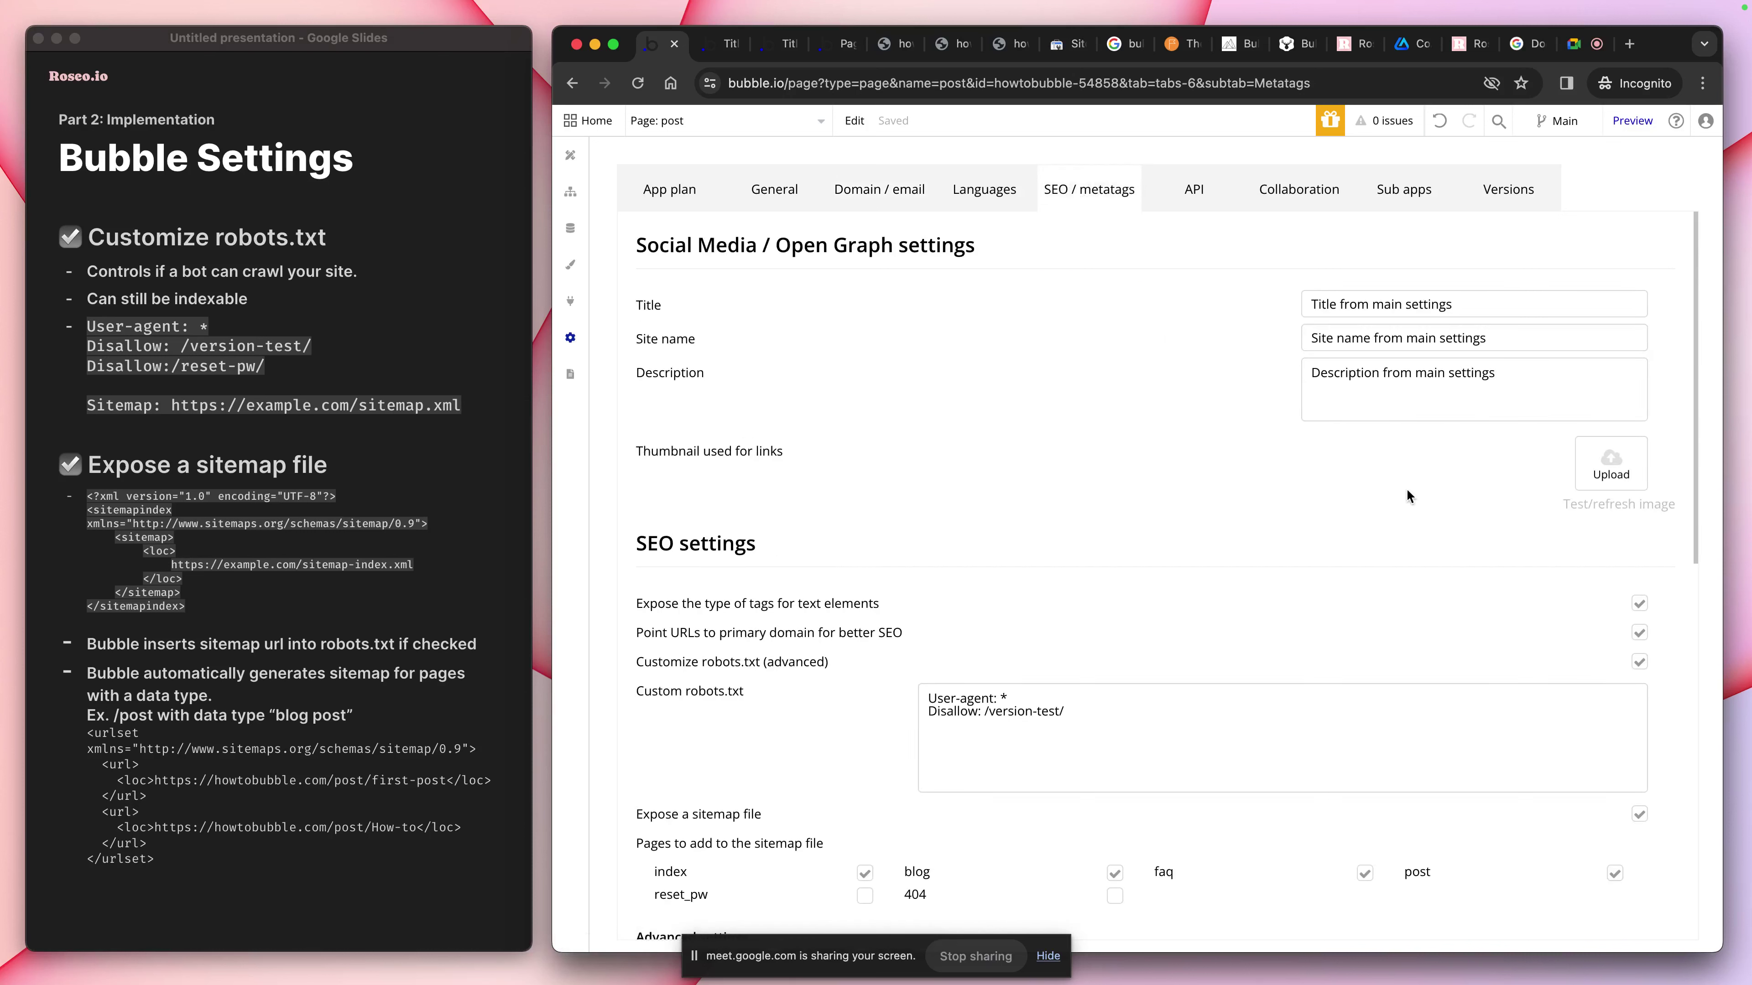
scroll(1406, 490, down, 5)
scroll(1409, 494, down, 1)
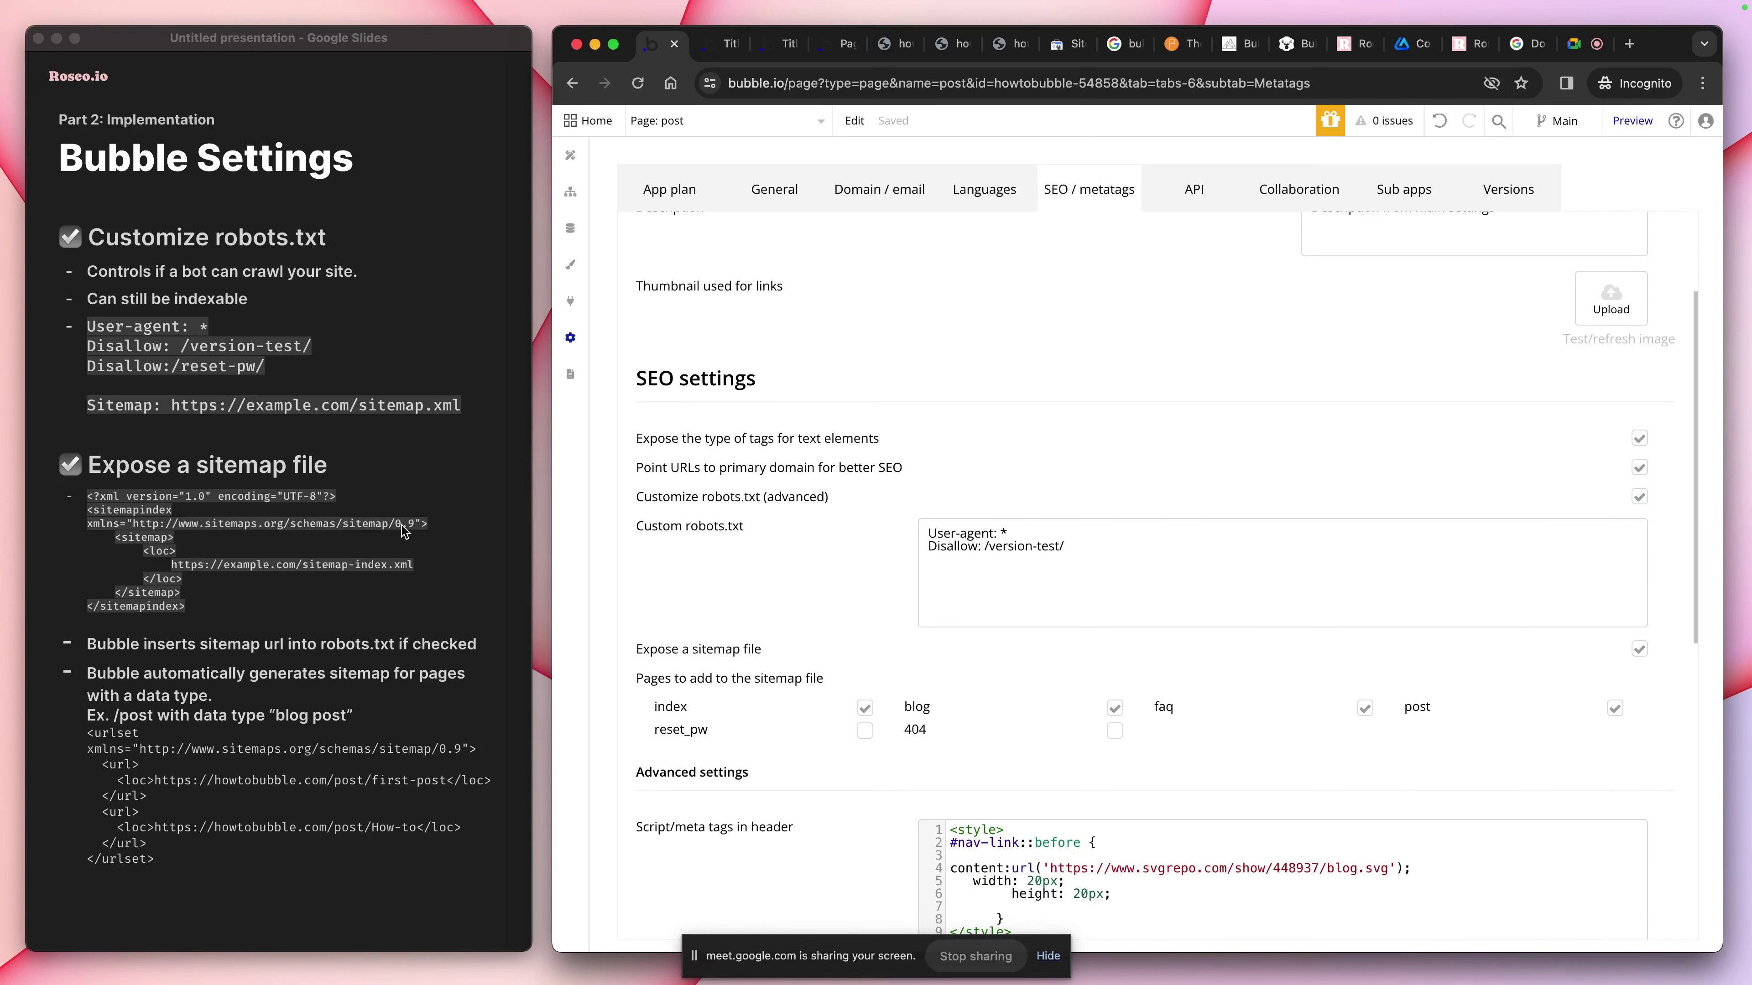
scroll(802, 547, down, 4)
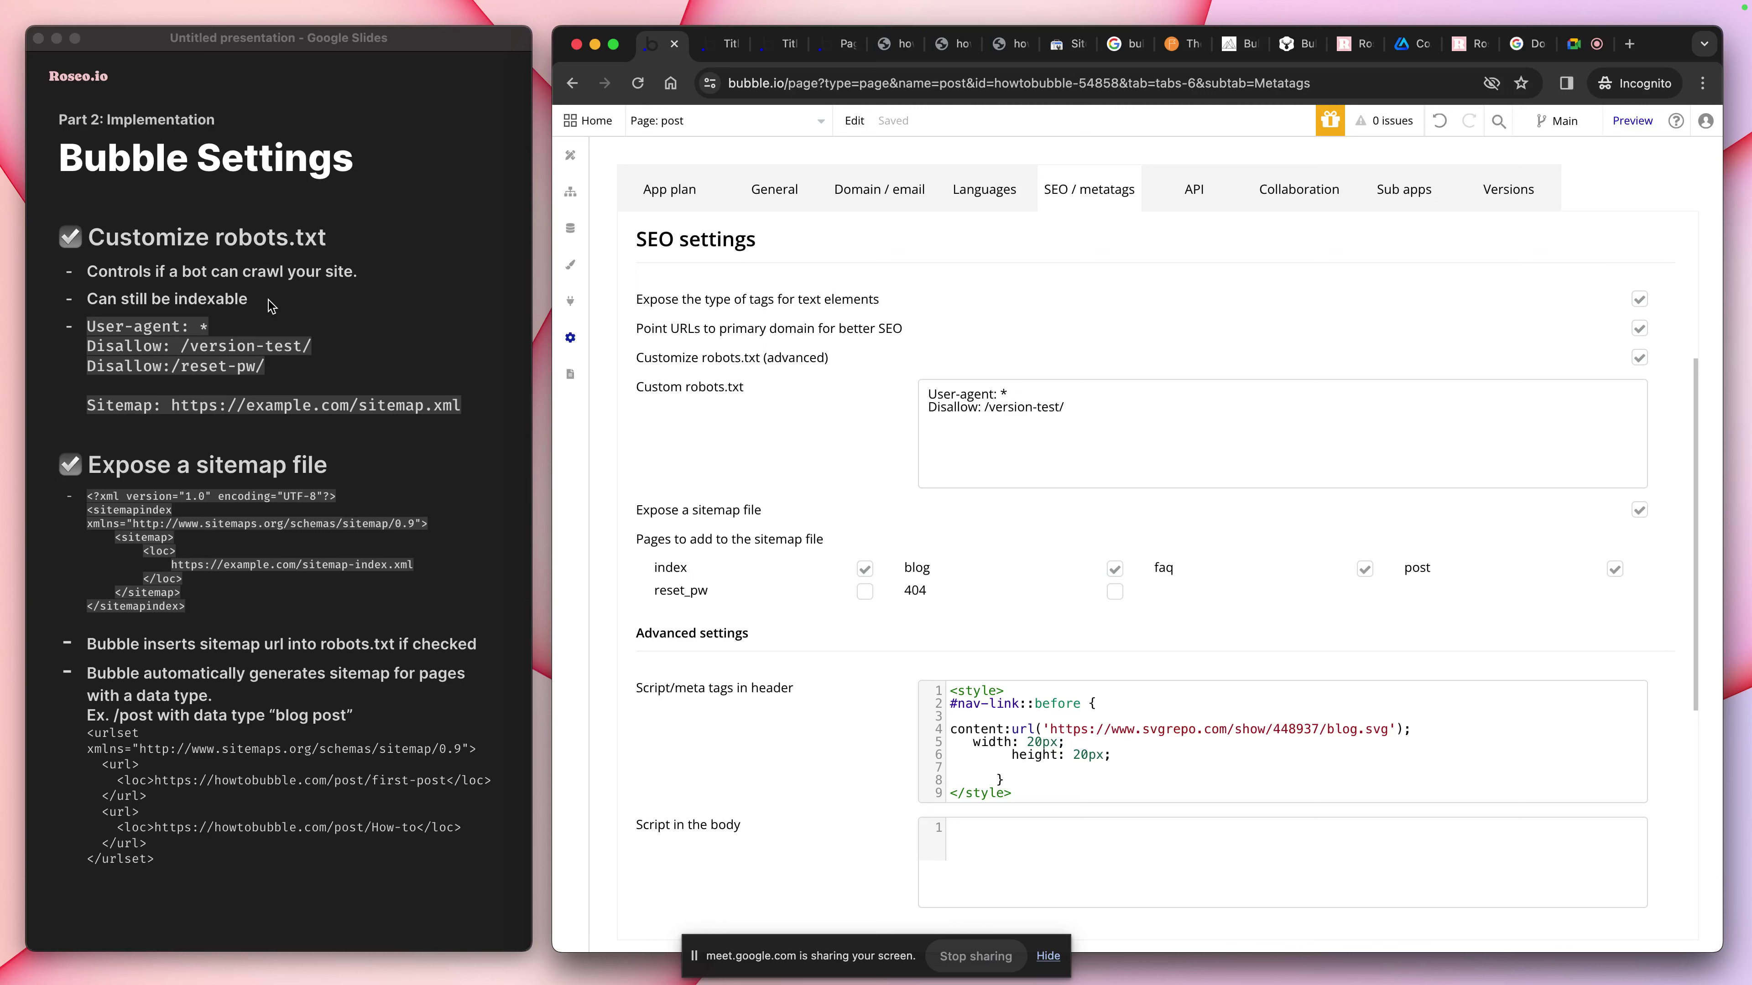
Change the User-agent value in the custom robots.txt to google-bot/news
click(1088, 396)
key(Down)
key(Down)
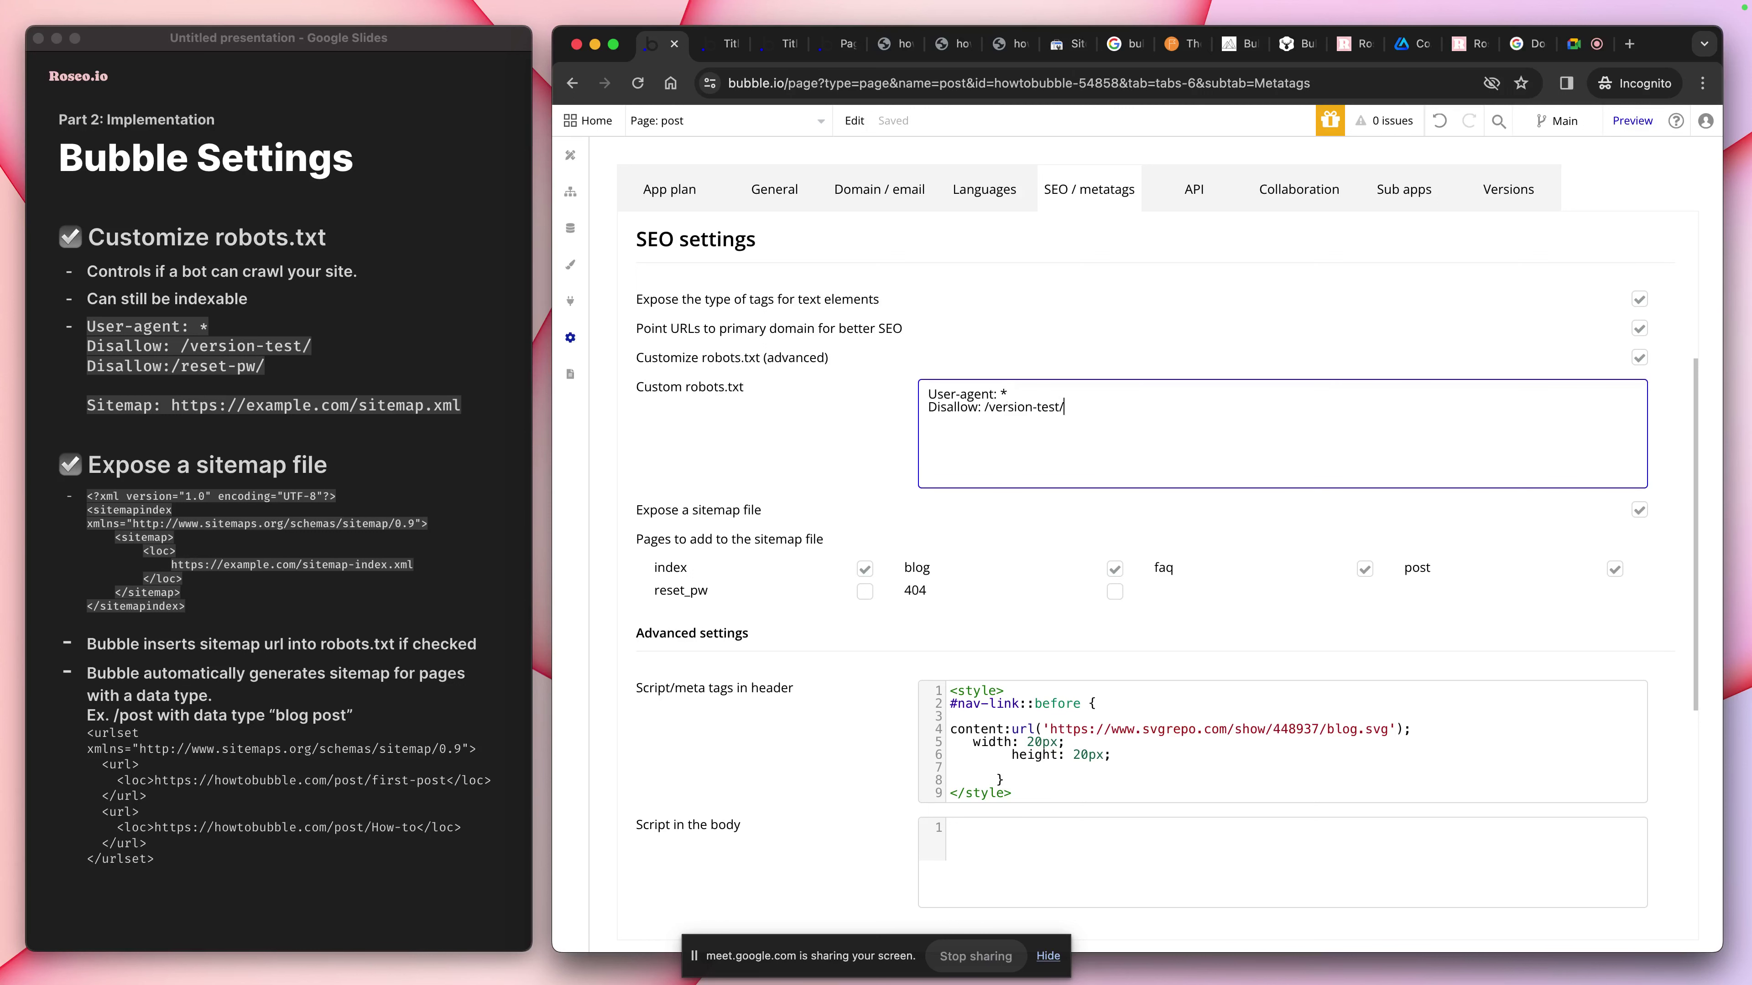
key(BackSpace)
text(google-bot/nesw)
key(BackSpace)
key(BackSpace)
text(ws)
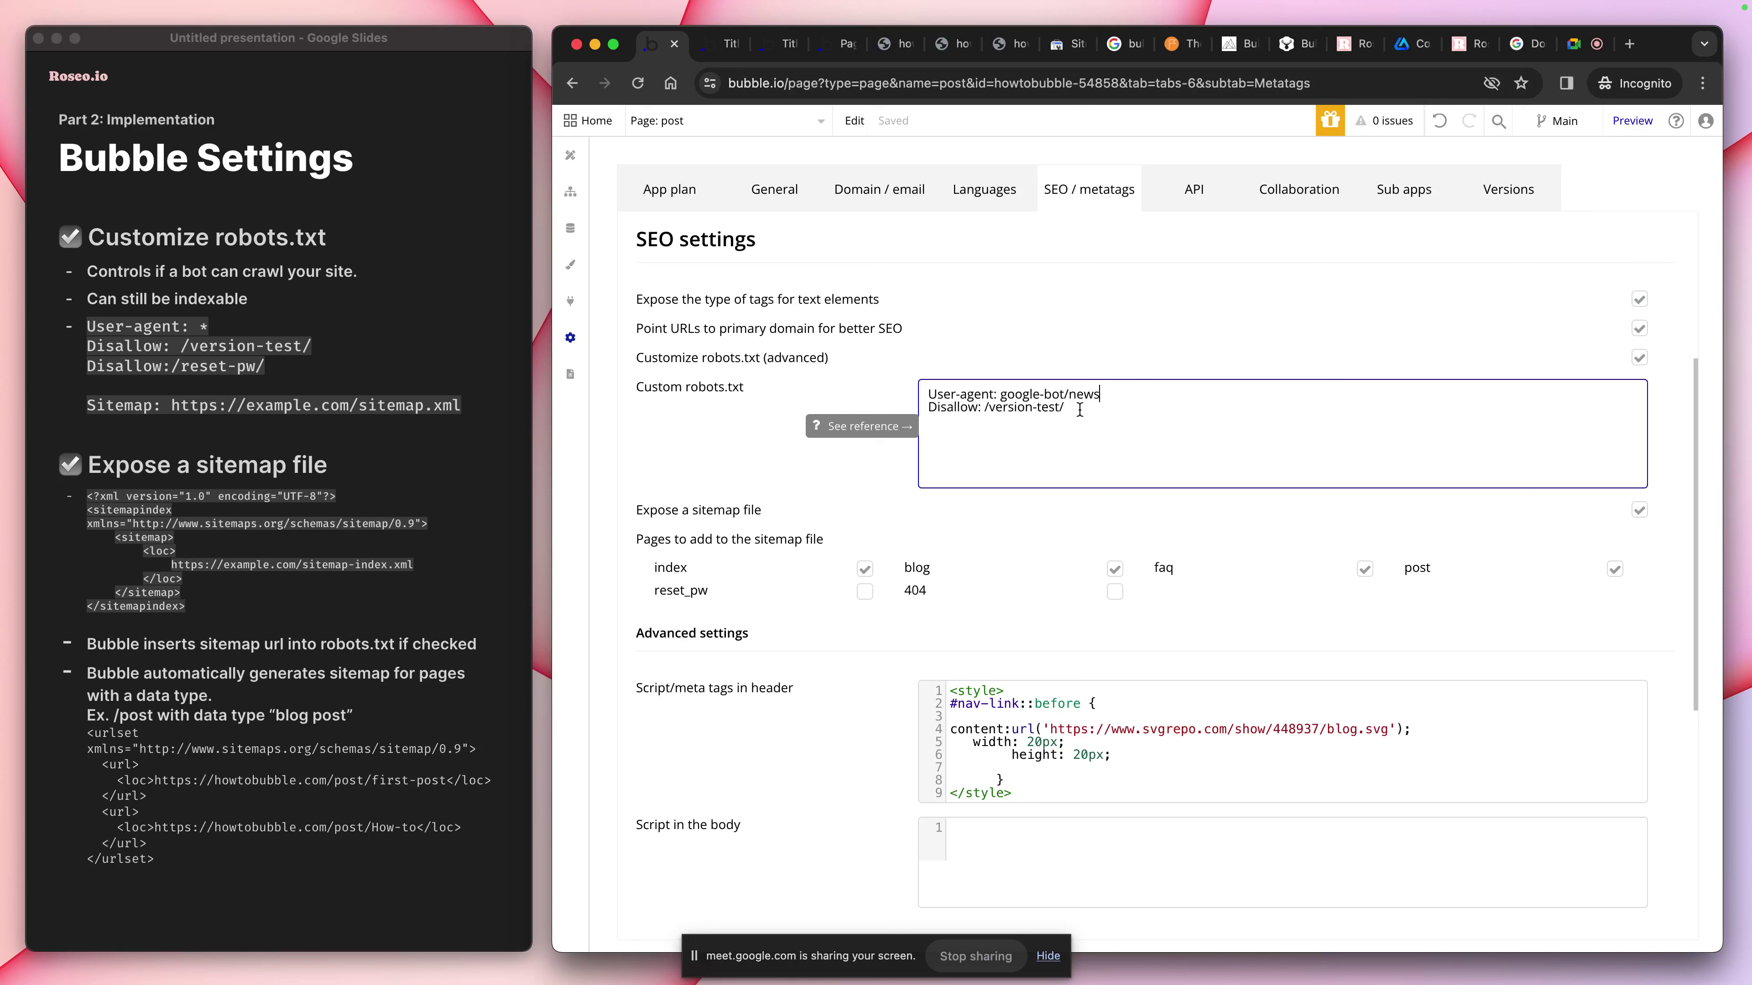
Change the Disallow: /version-test/ rule in the custom robots.txt to "allow: /"
drag(1077, 408, 988, 407)
key(BackSpace)
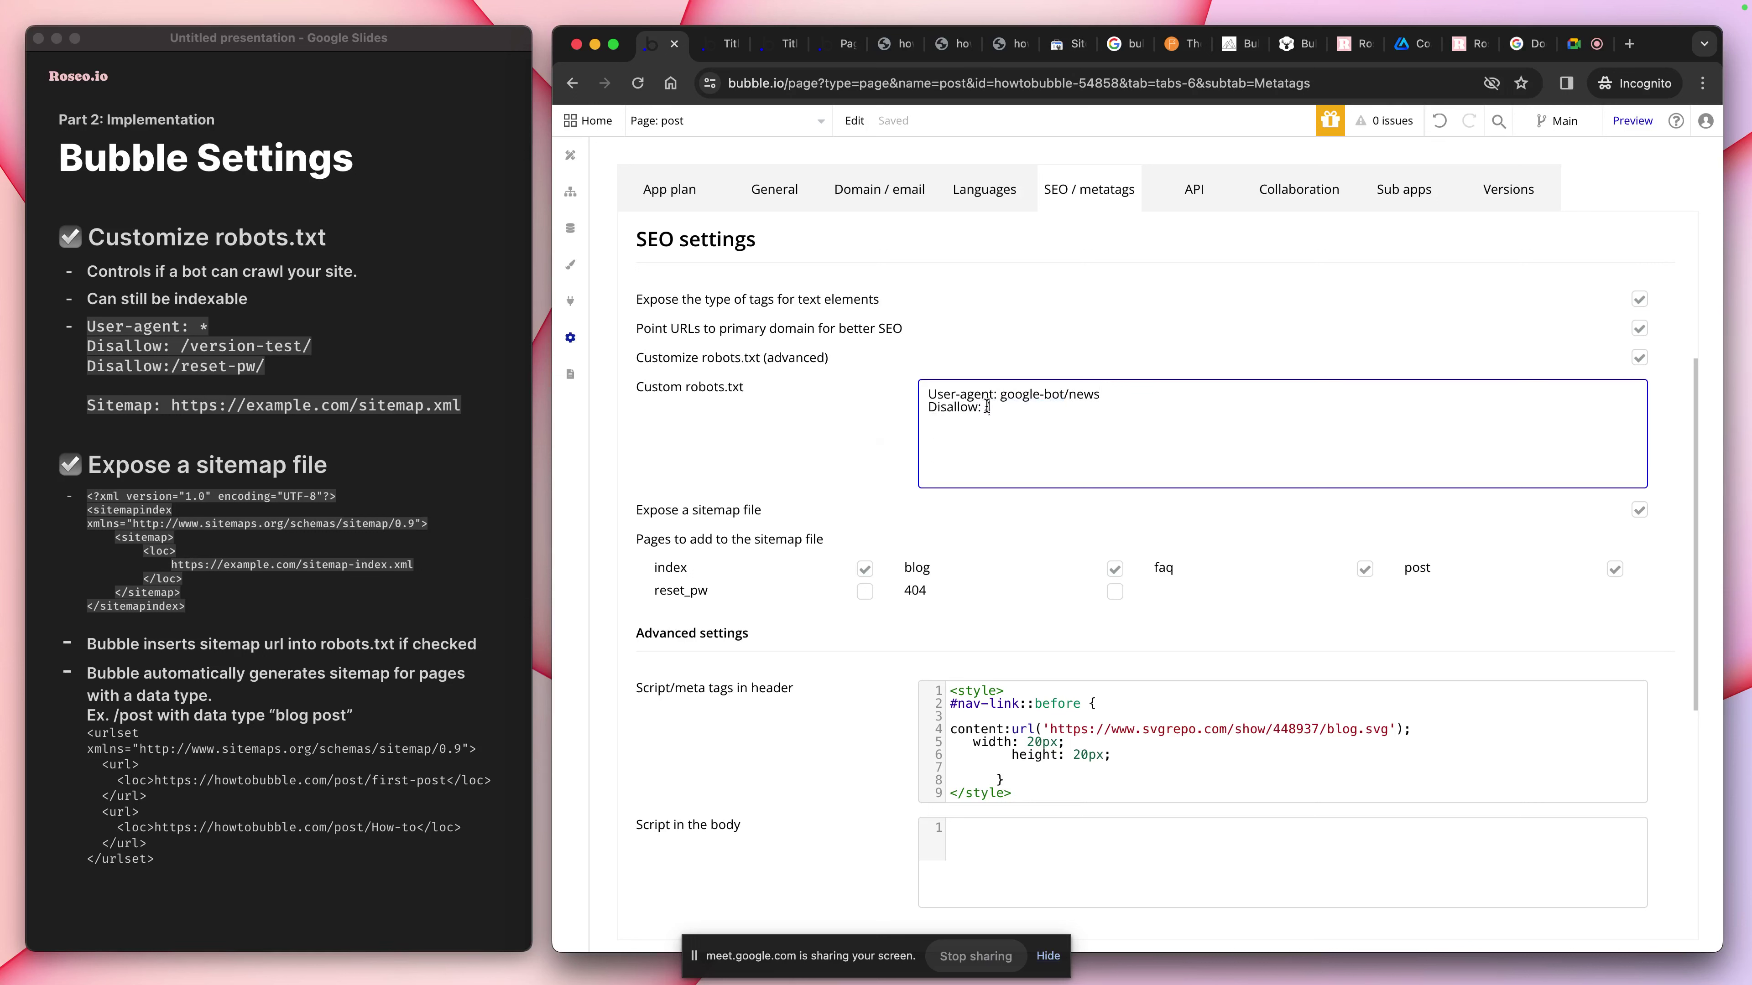
drag(947, 408, 880, 408)
key(BackSpace)
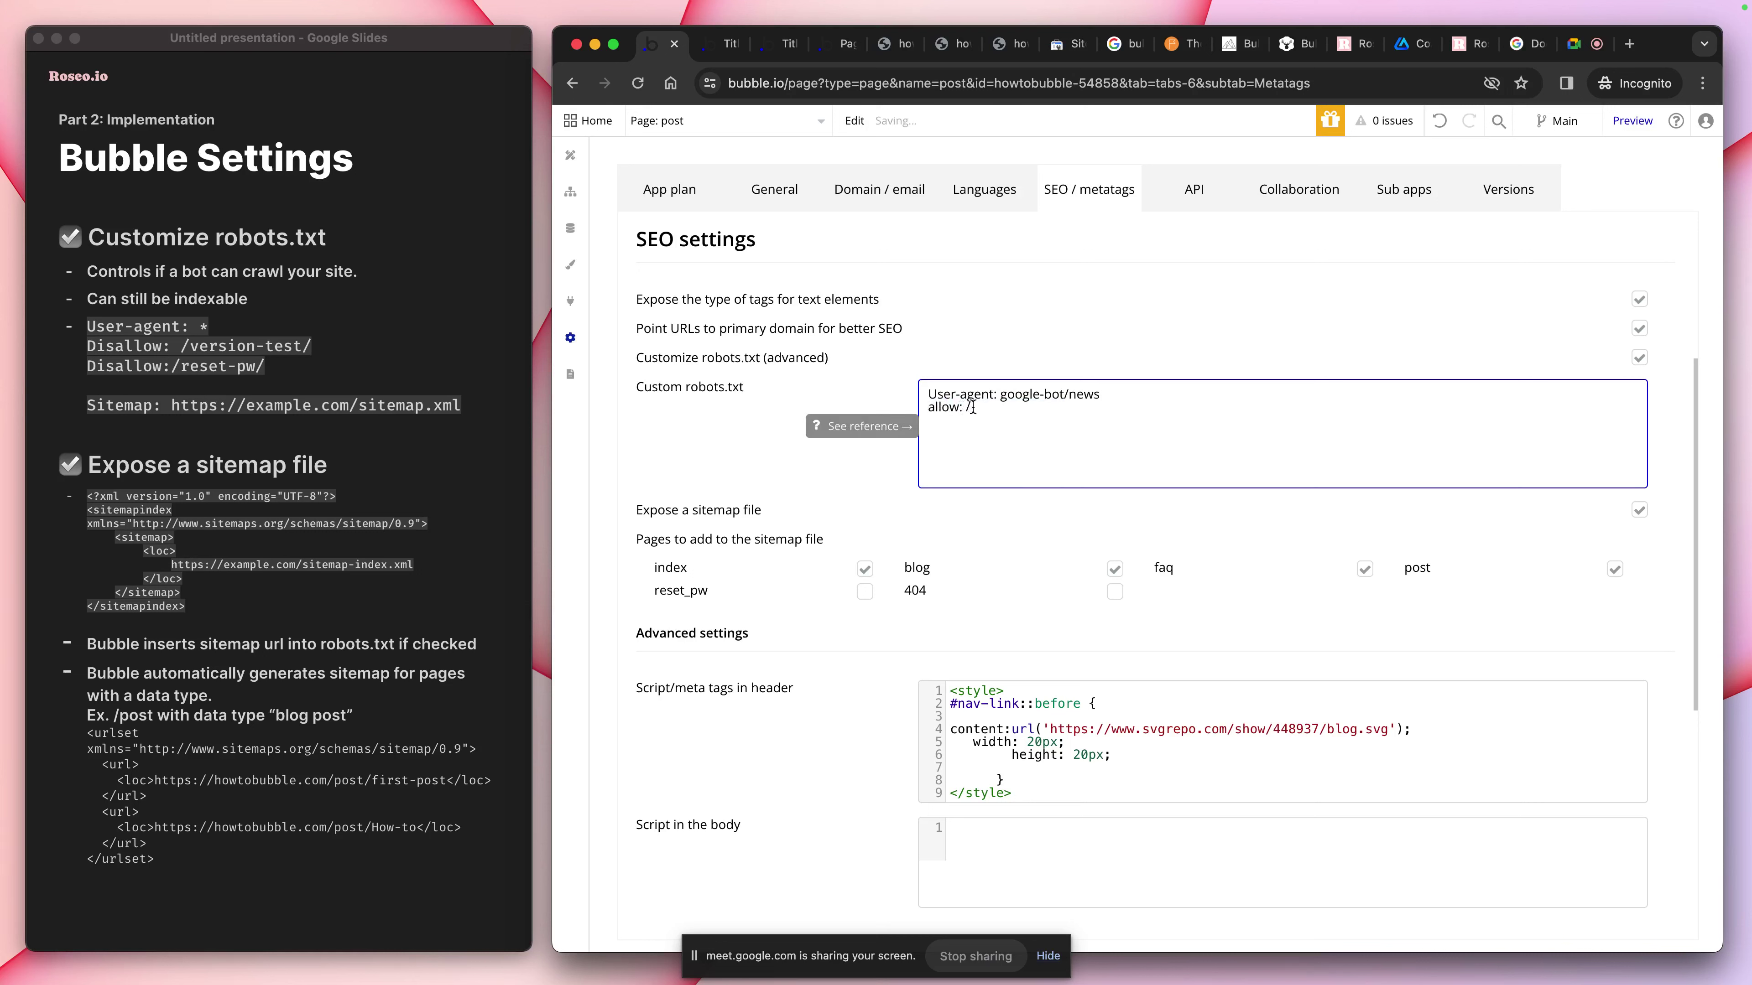
Undo the User-agent and allow rule edits in the custom robots.txt
key(super+z)
key(super+z)
key(super+z)
key(super+z)
key(super+z)
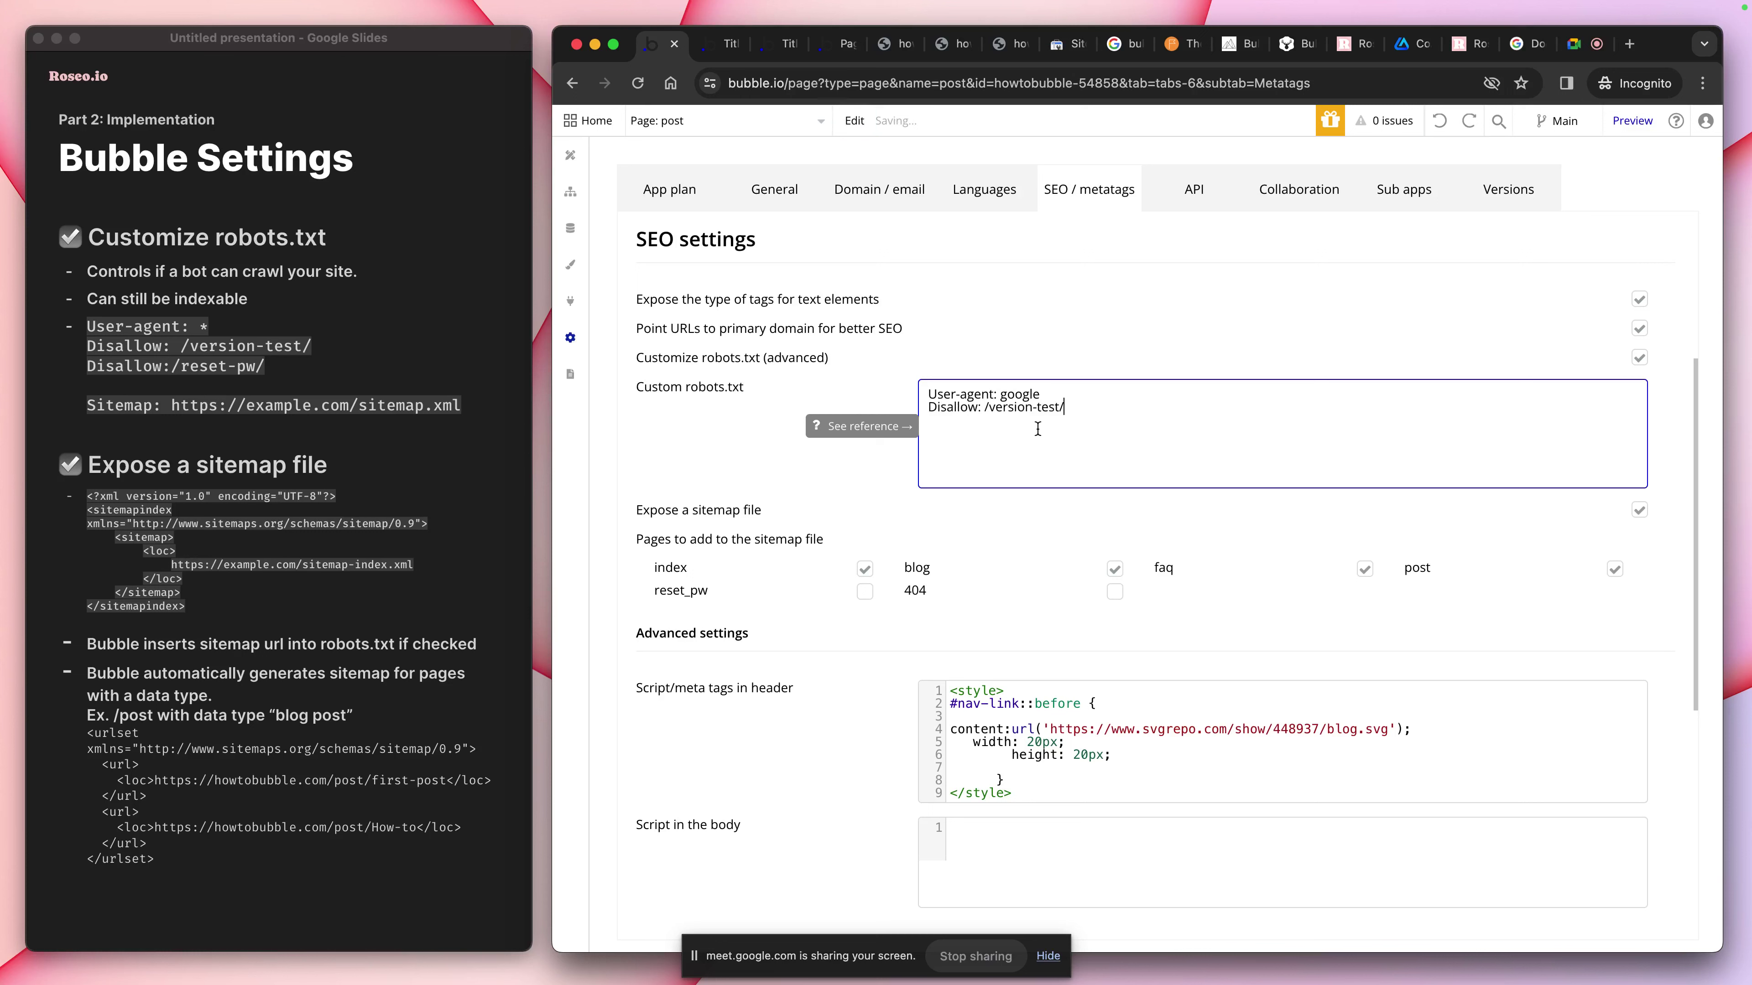
Highlight the User-agent wildcard and the Disallow: /version-test/ rule in the custom robots.txt
double_click(1004, 394)
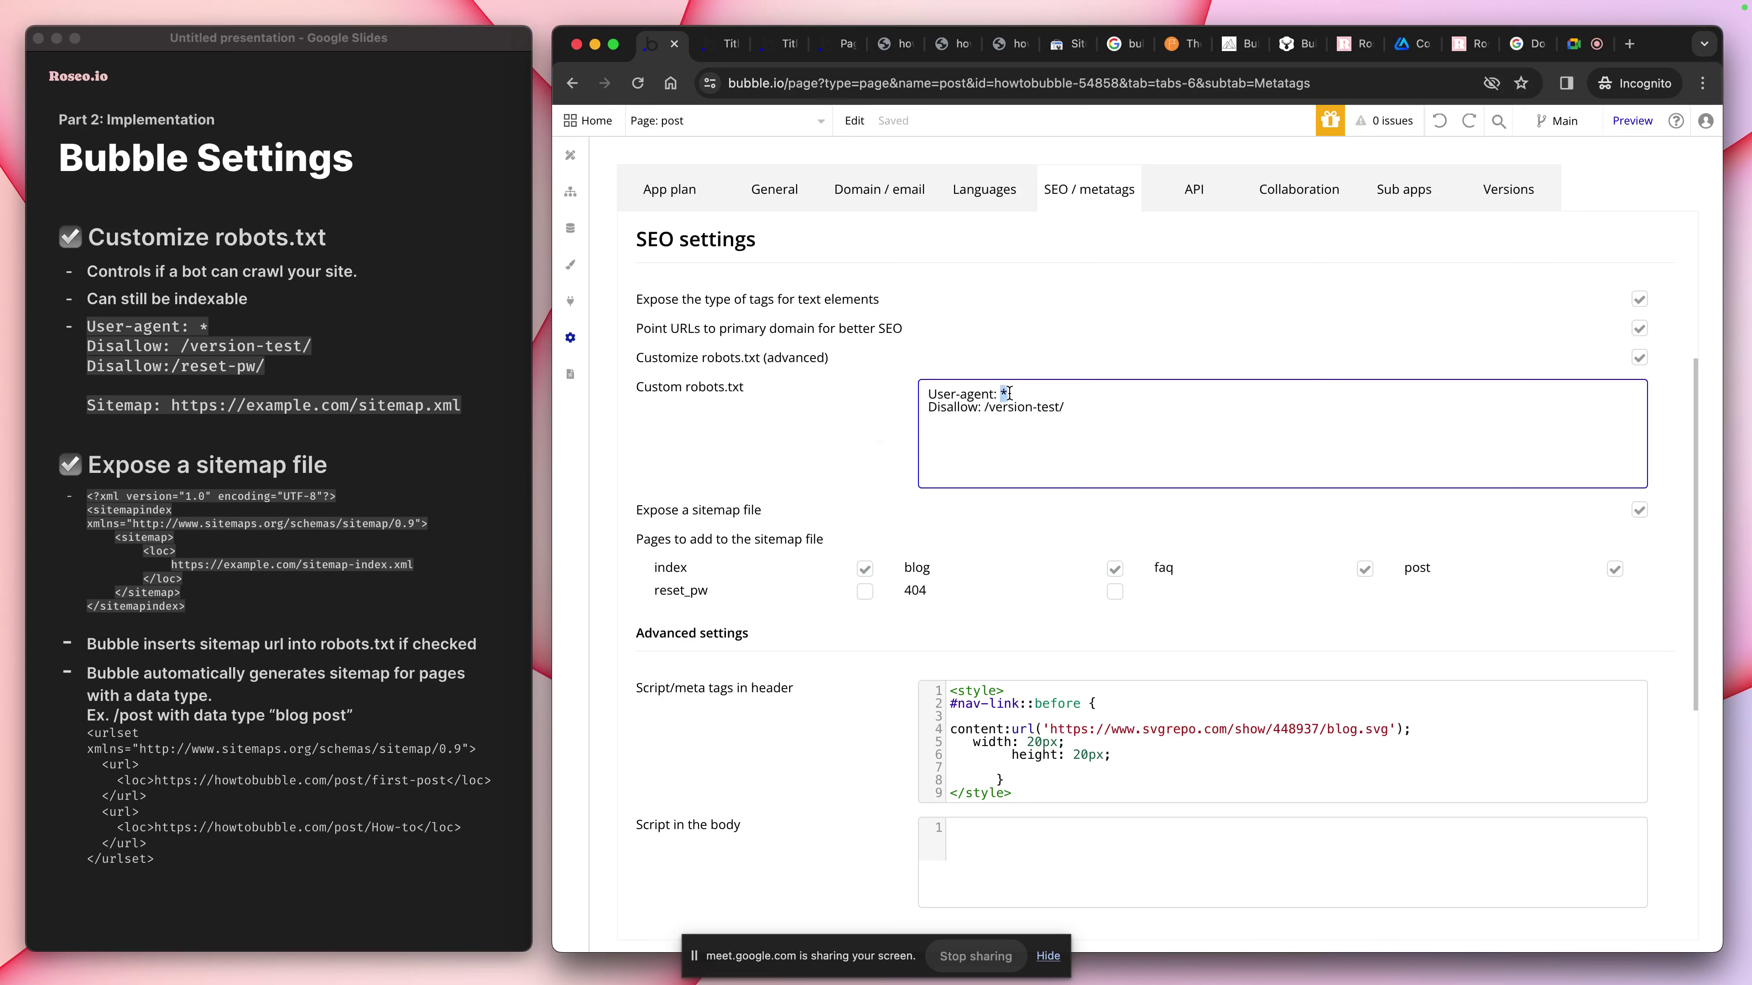
click(923, 410)
drag(923, 410, 1113, 404)
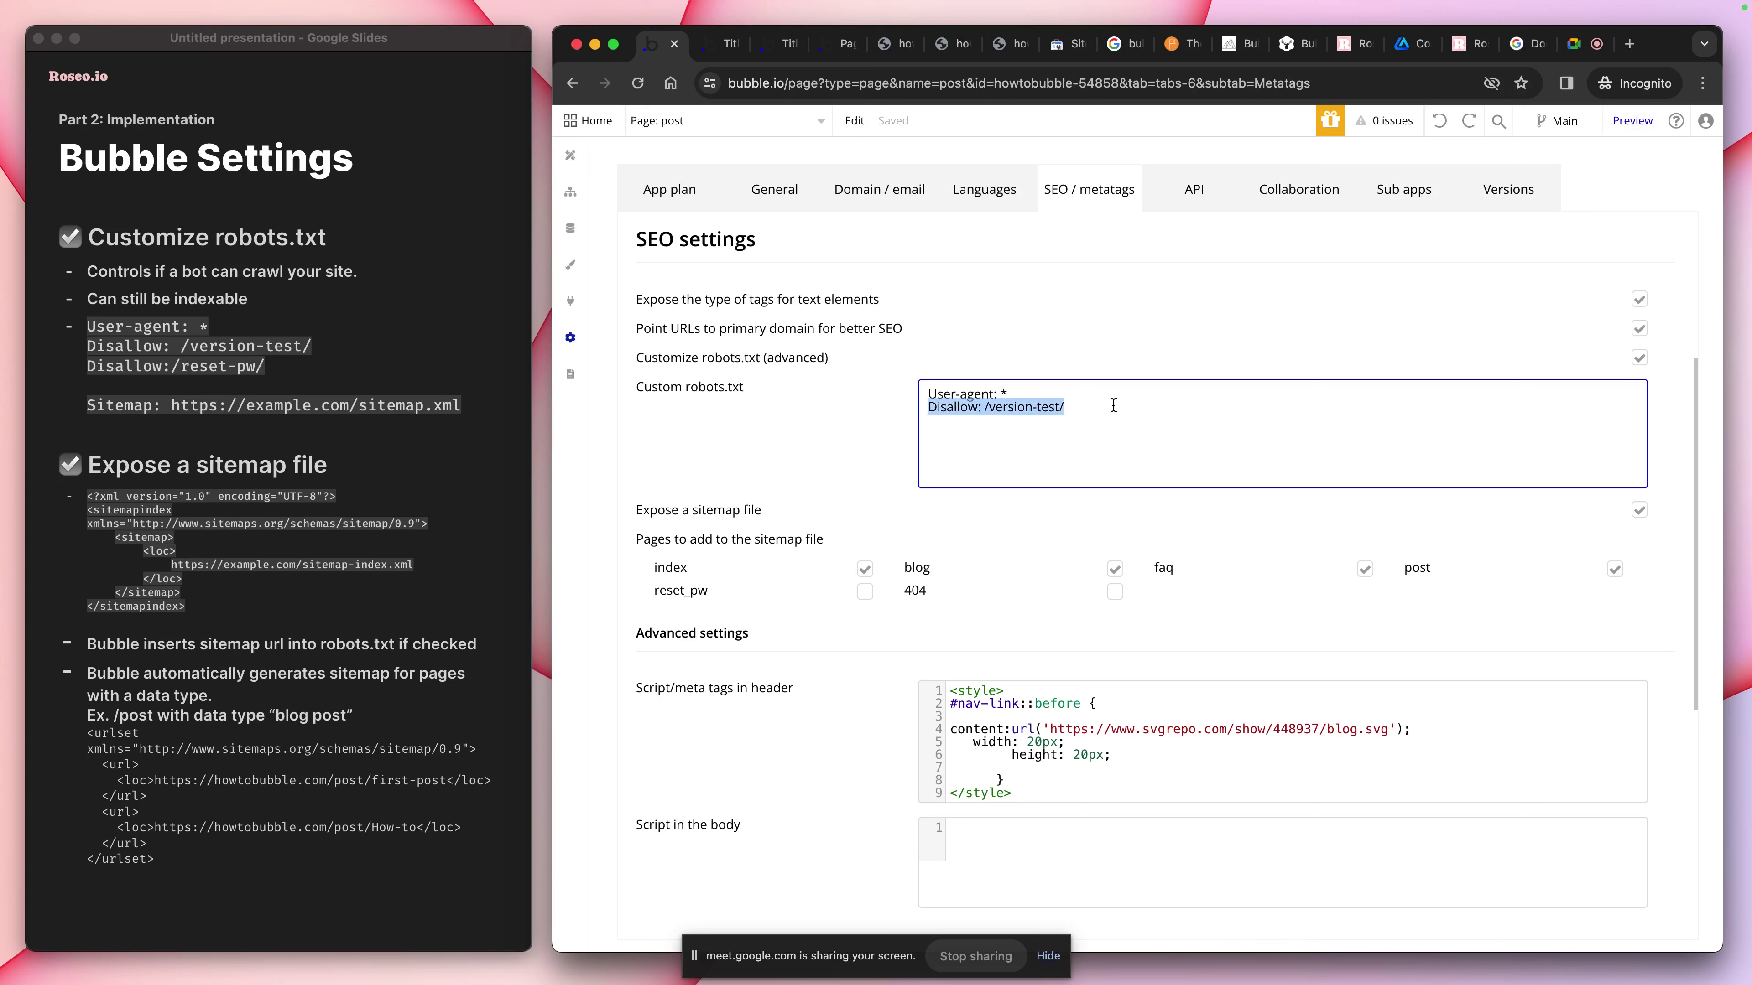
drag(1183, 454, 850, 391)
Turn the Customize robots.txt (advanced) option off and on again, and point out its custom rules
click(1640, 356)
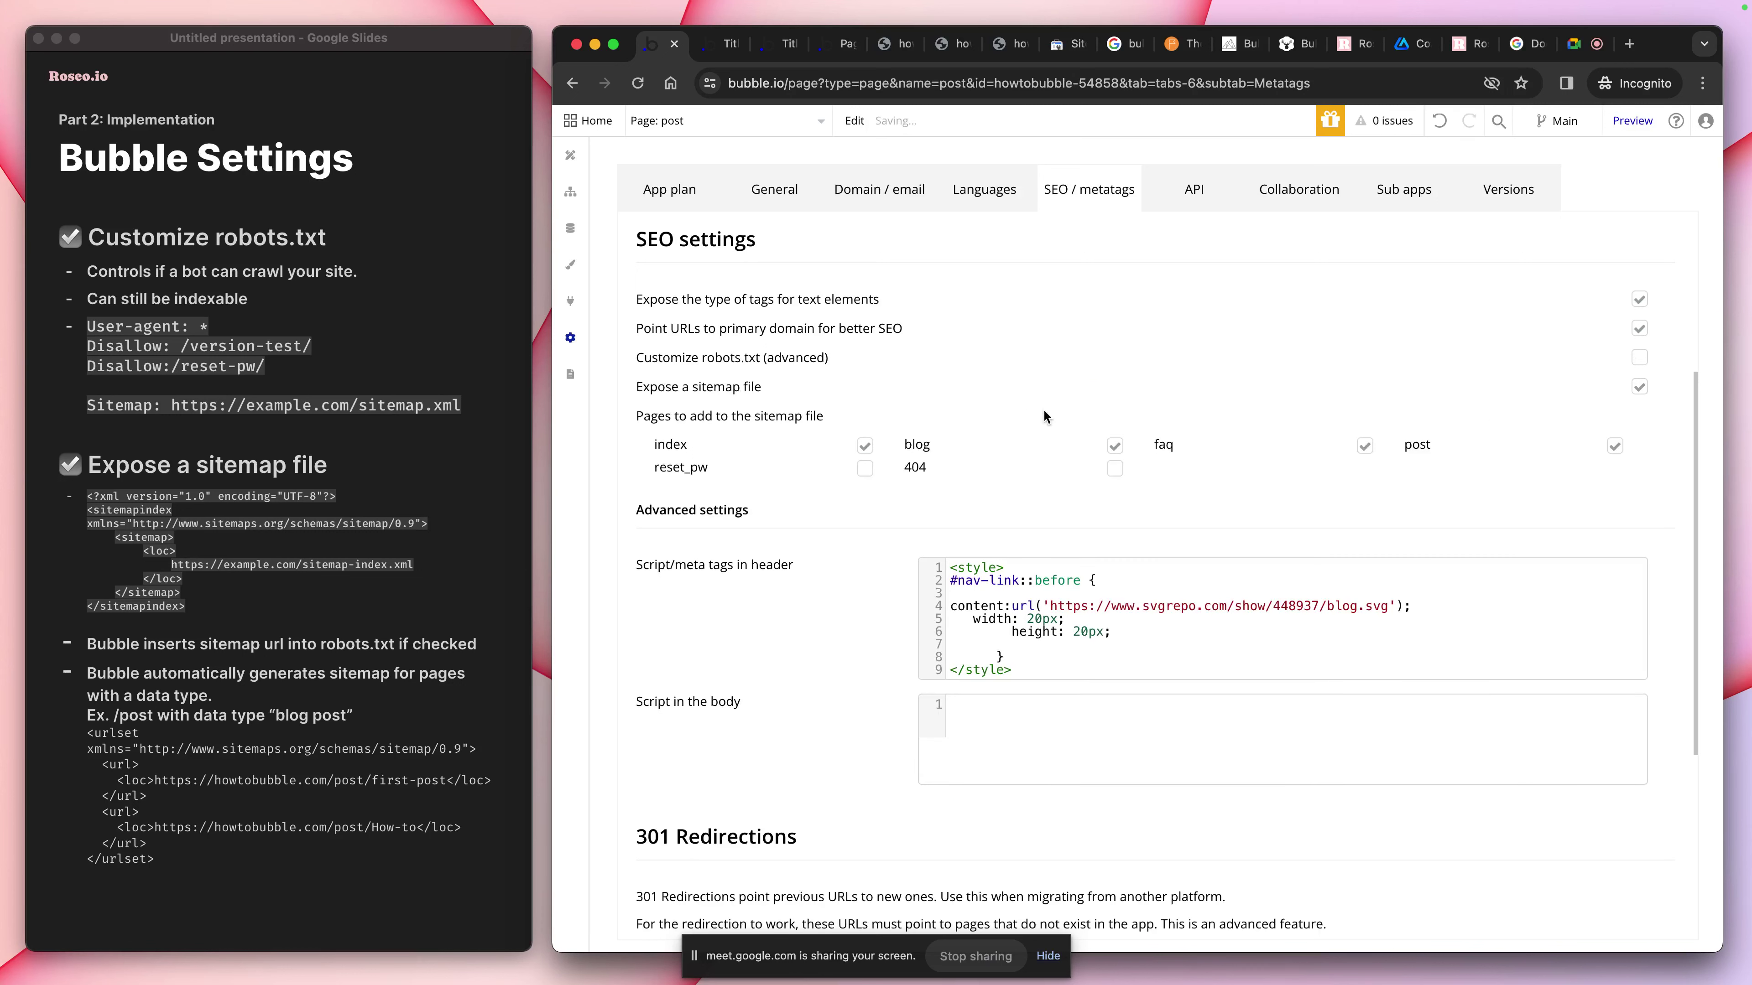
click(1639, 357)
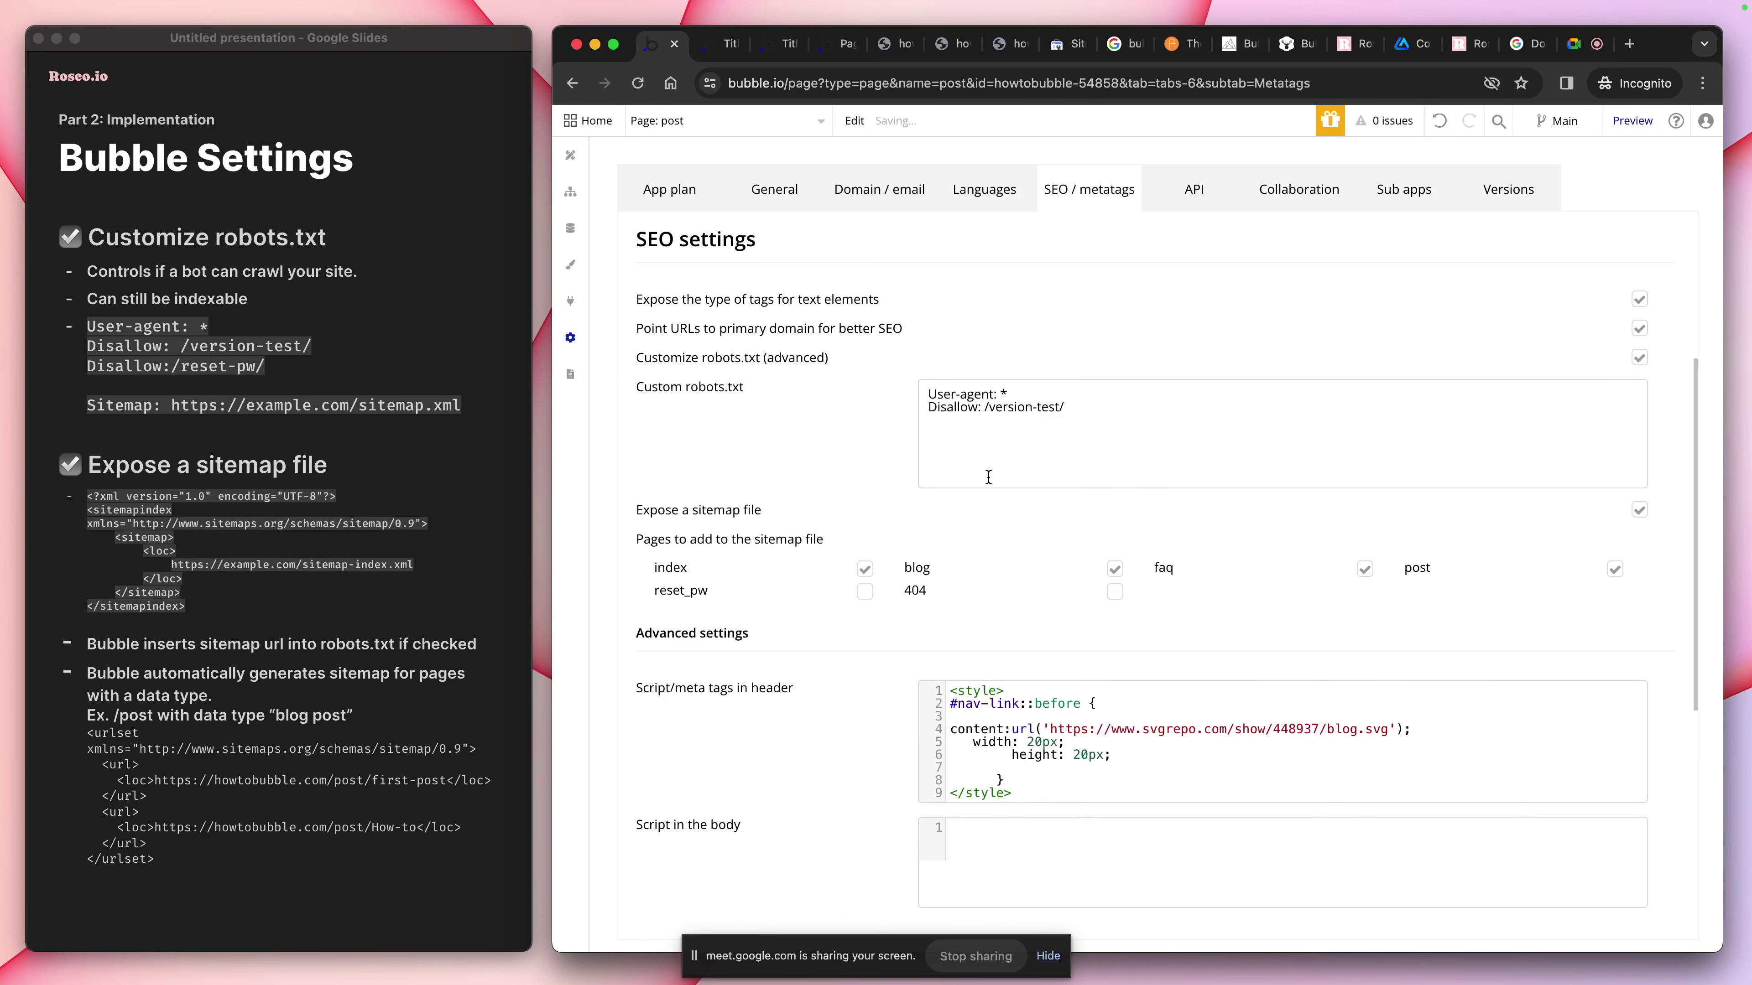
drag(988, 477, 899, 385)
click(894, 386)
mouse_move(1142, 414)
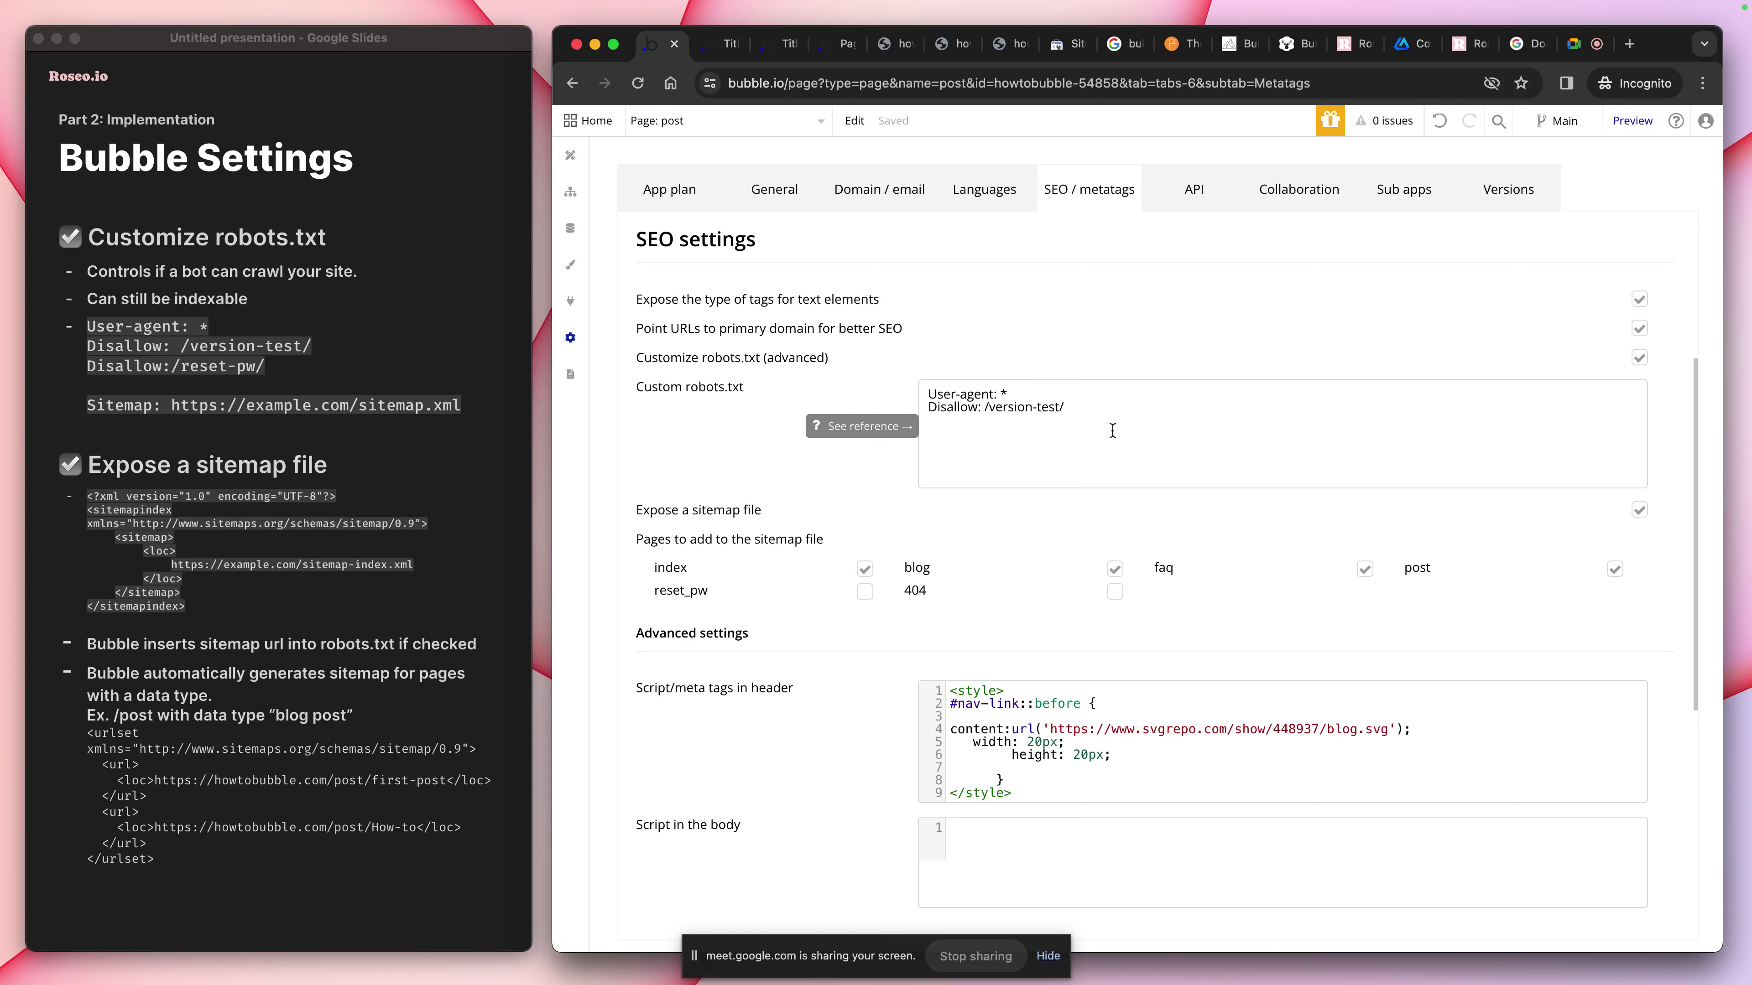
Switch to the Google Meet call, admit the waiting AI notetaker, and return to the Bubble editor's SEO settings
click(1573, 45)
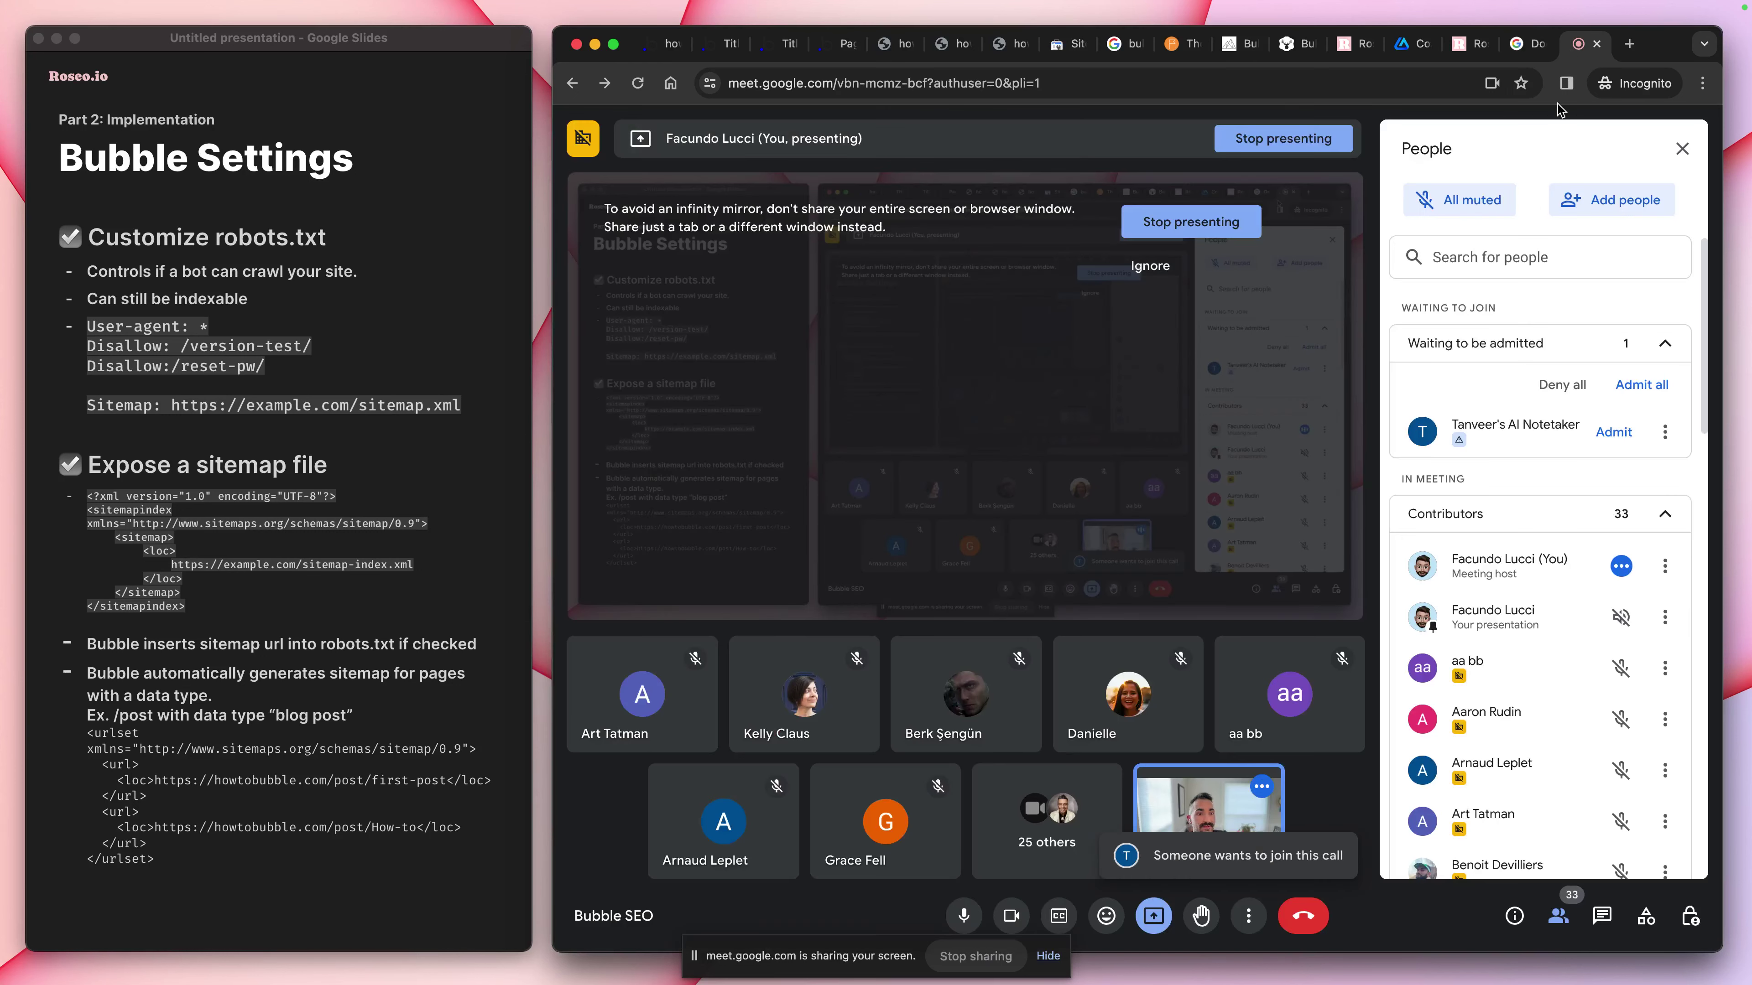
click(1614, 433)
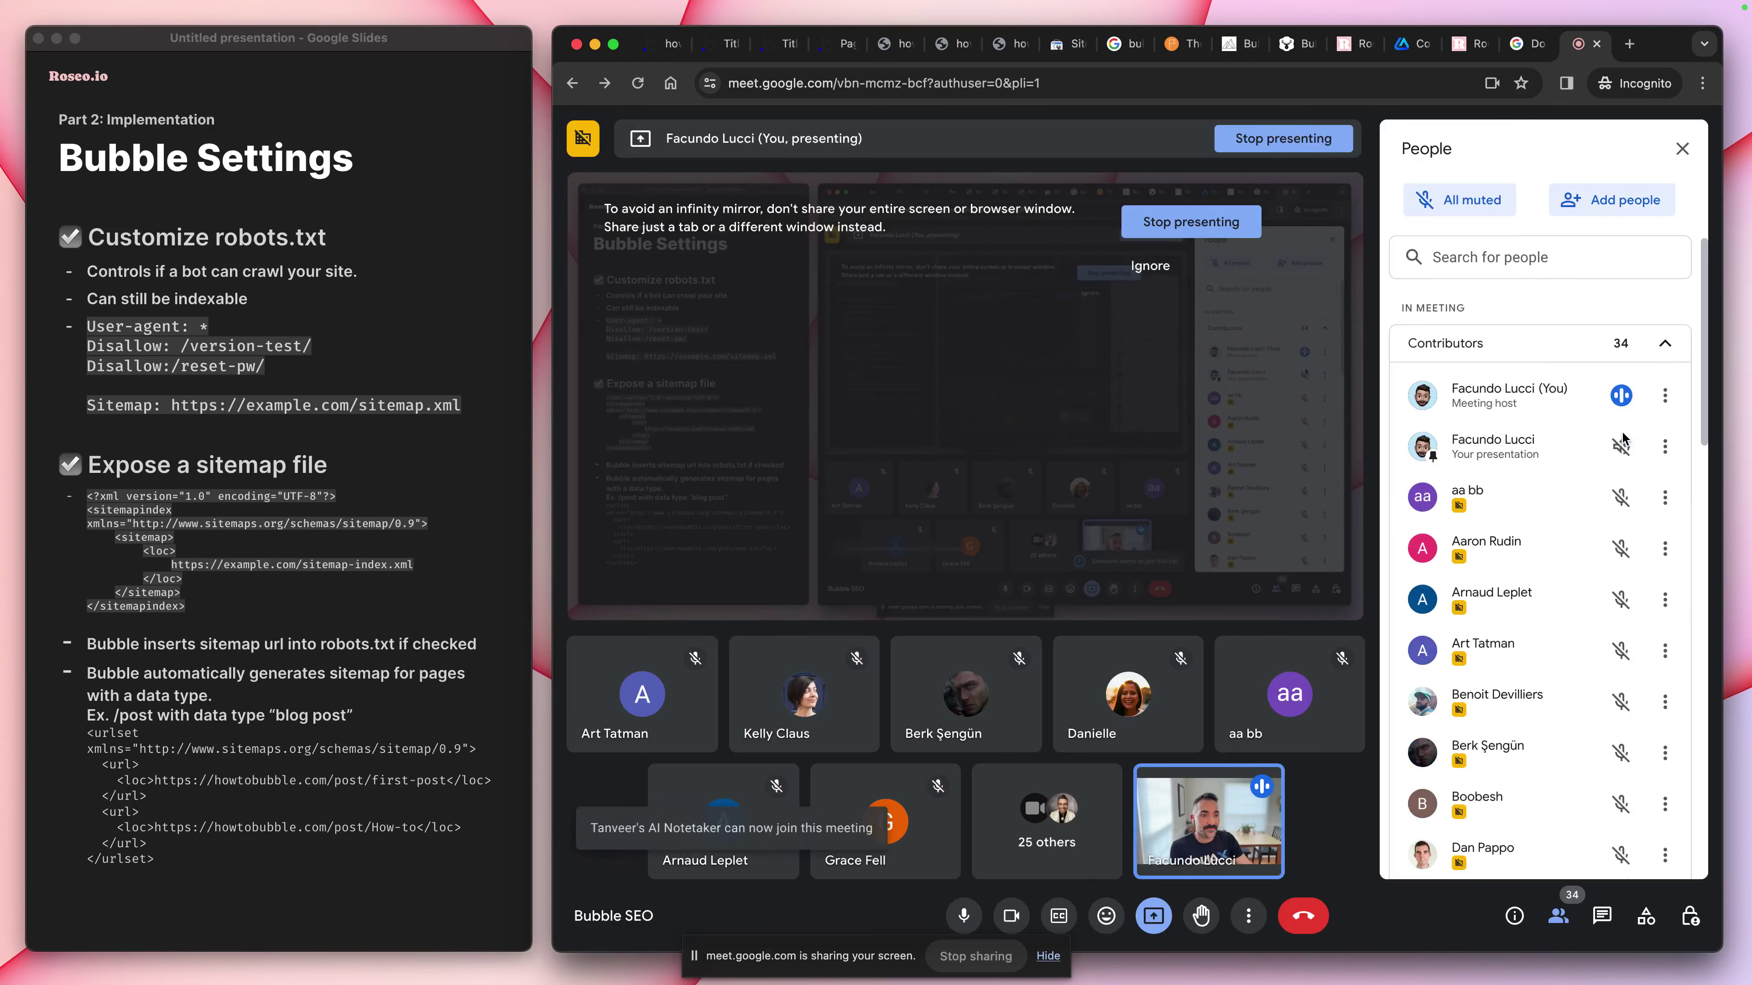
click(721, 45)
click(669, 48)
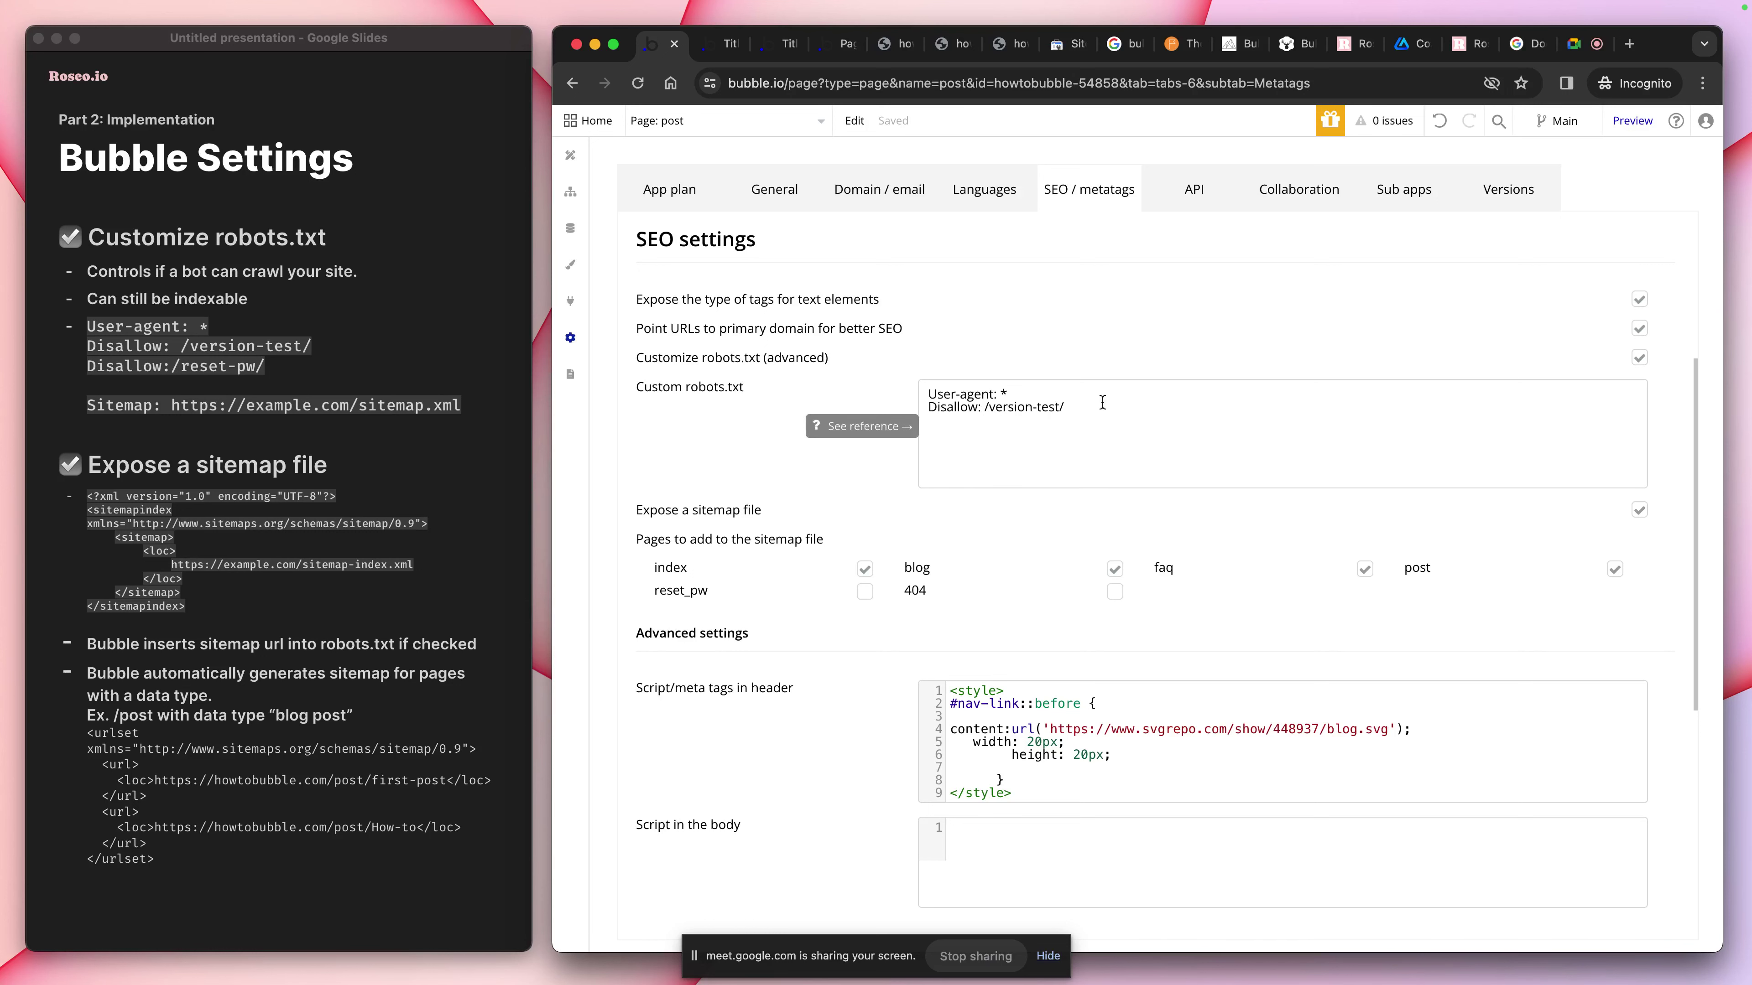
Switch to the Google Meet call again, admit the next waiting participant, and go back to the Bubble editor
click(1580, 44)
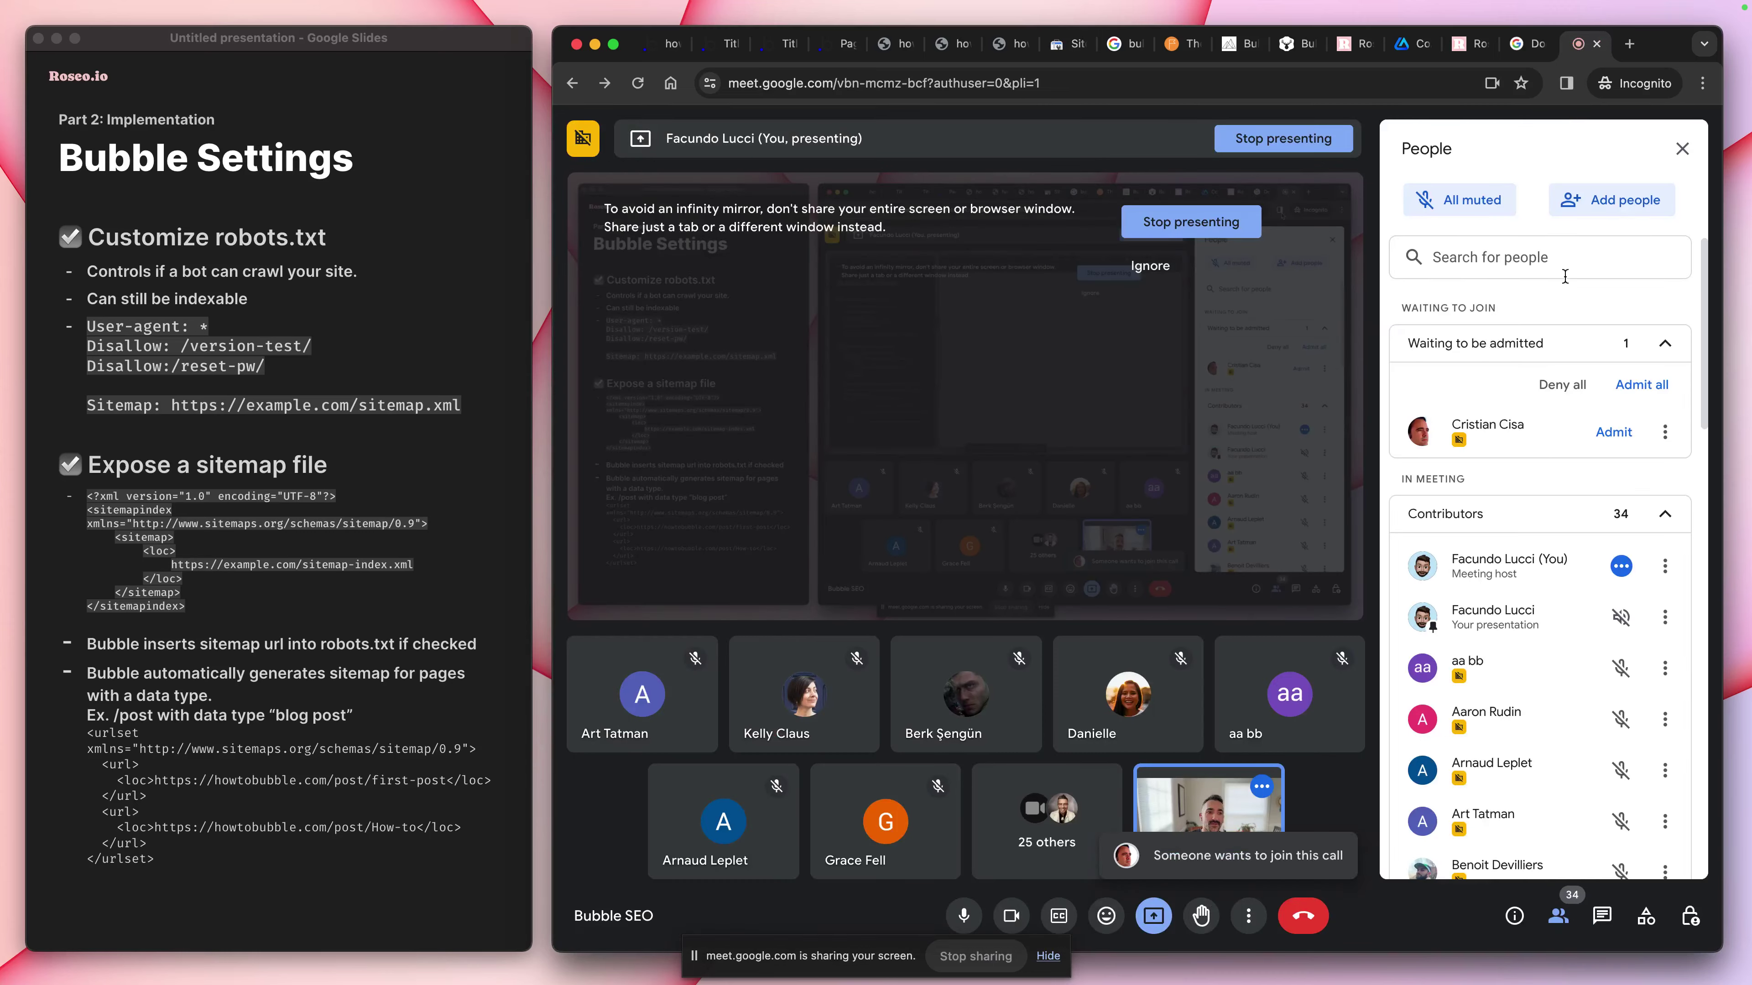
click(1614, 432)
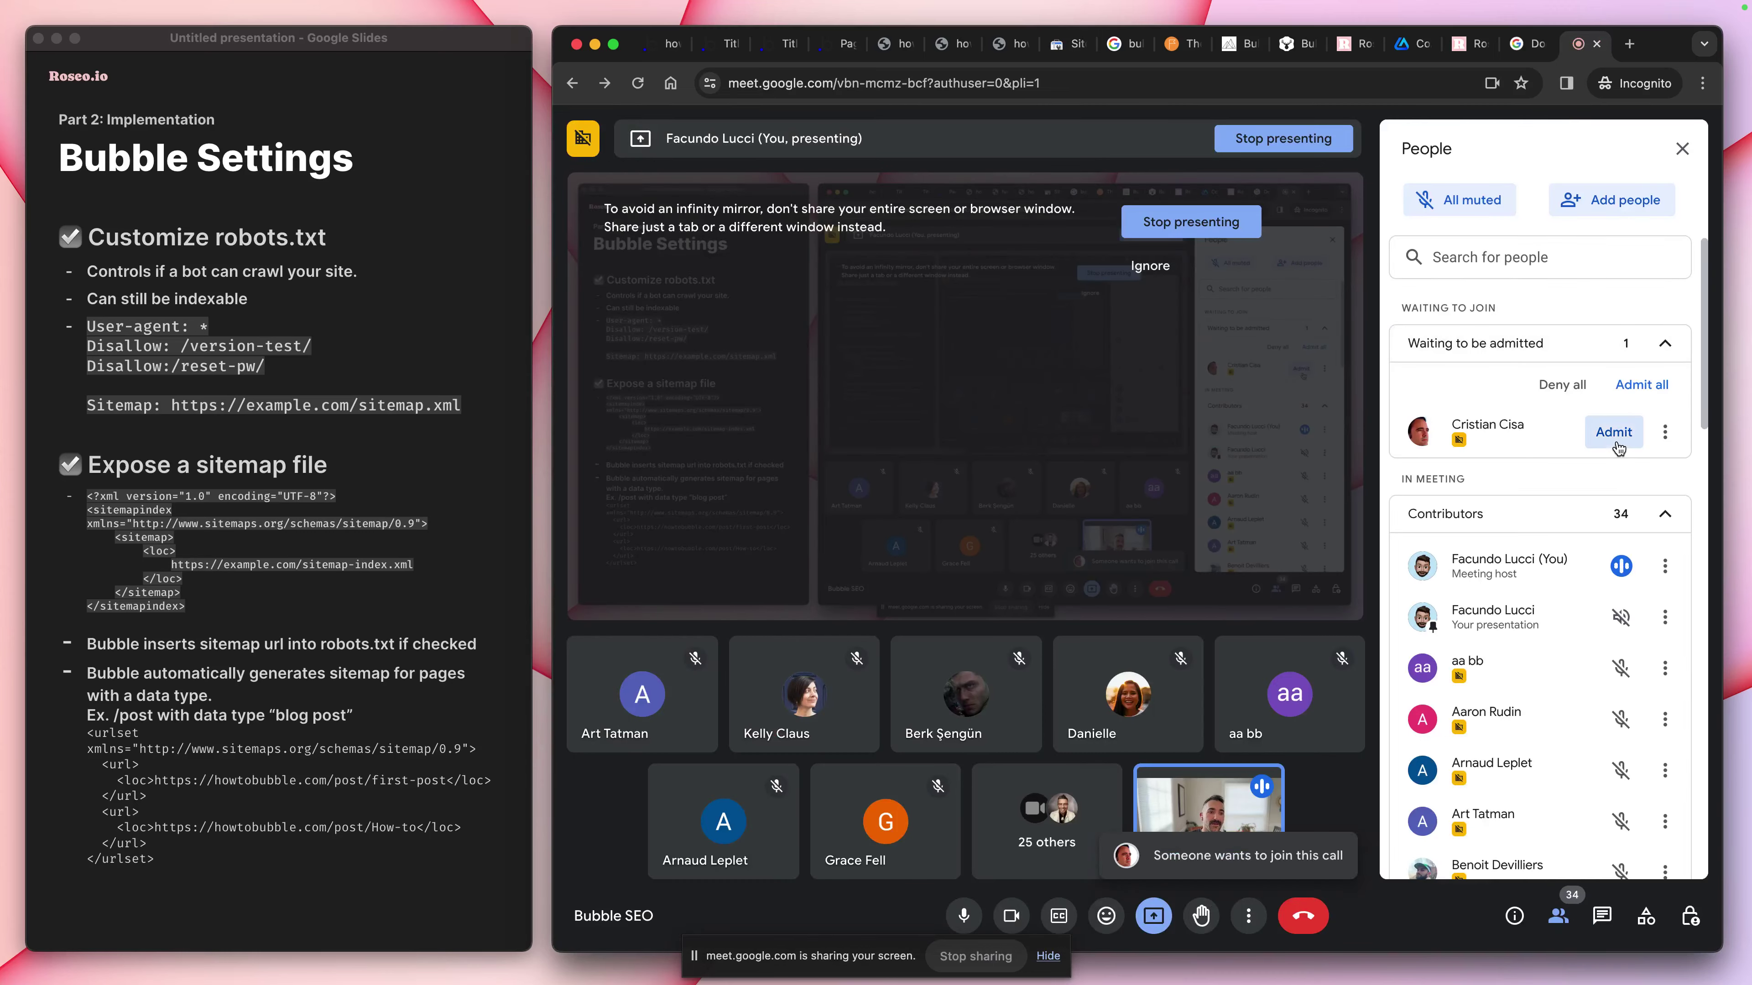
click(721, 44)
click(665, 50)
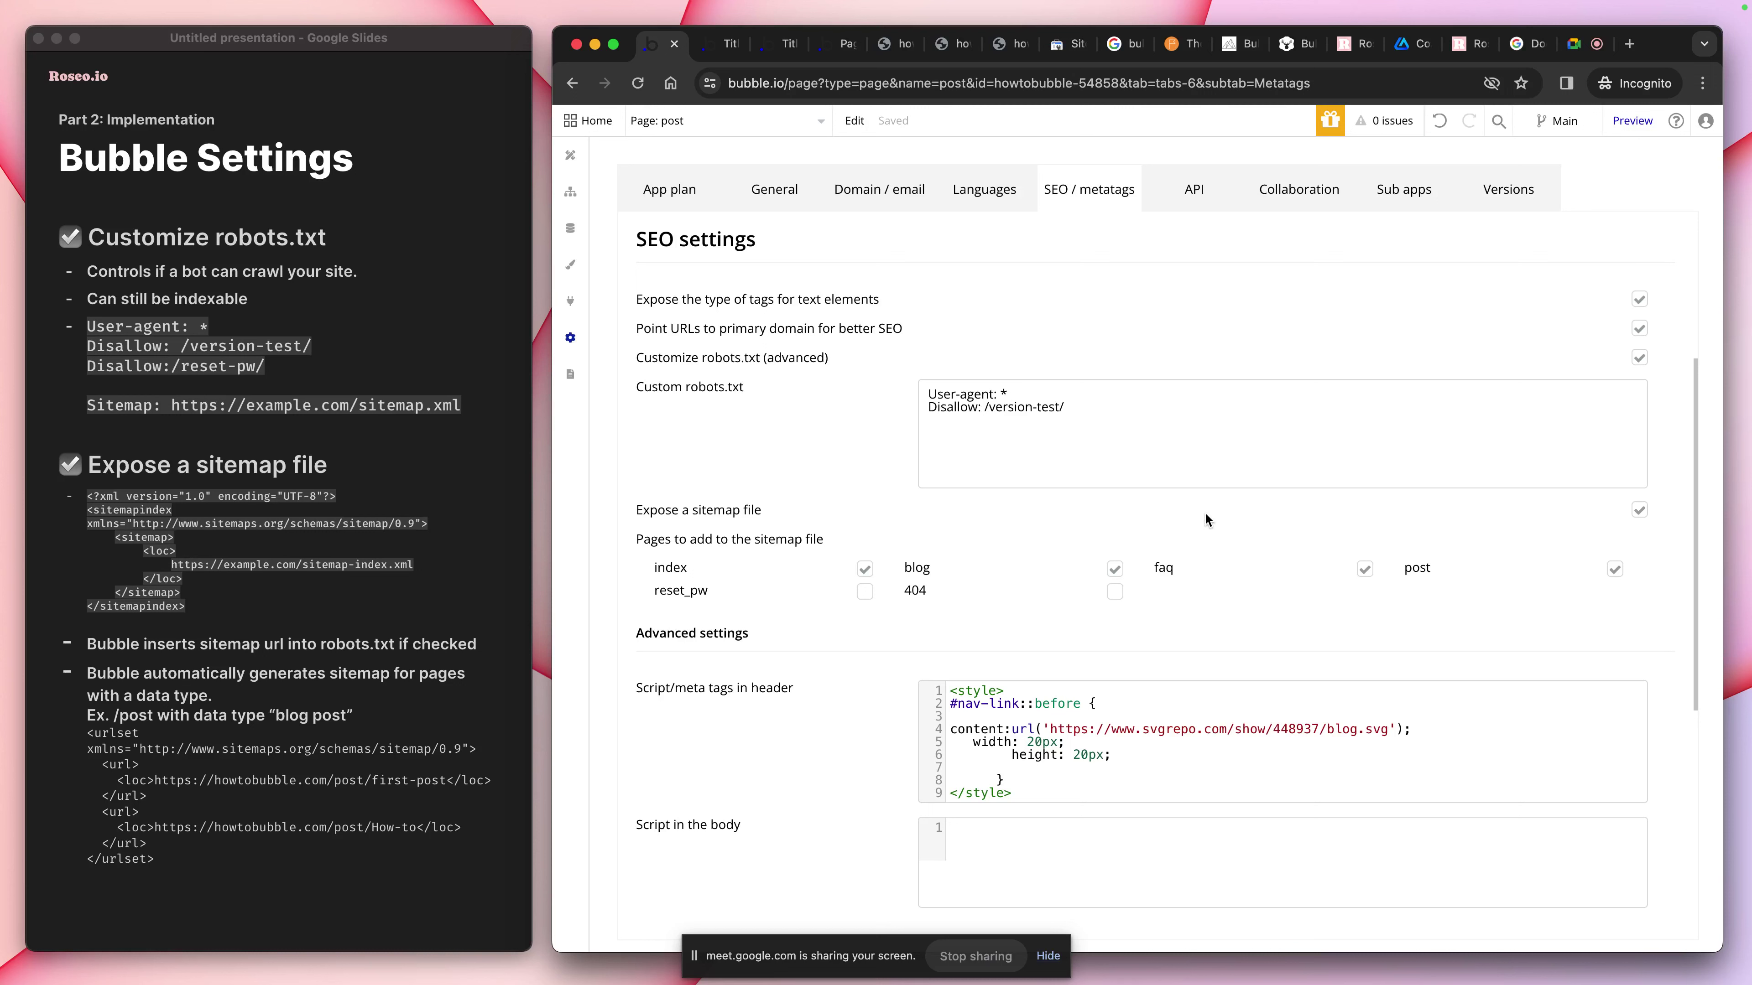
Disable the sitemap file and Customize robots.txt options, and toggle the primary-domain and text-tag options off and back on
click(1641, 513)
click(1639, 358)
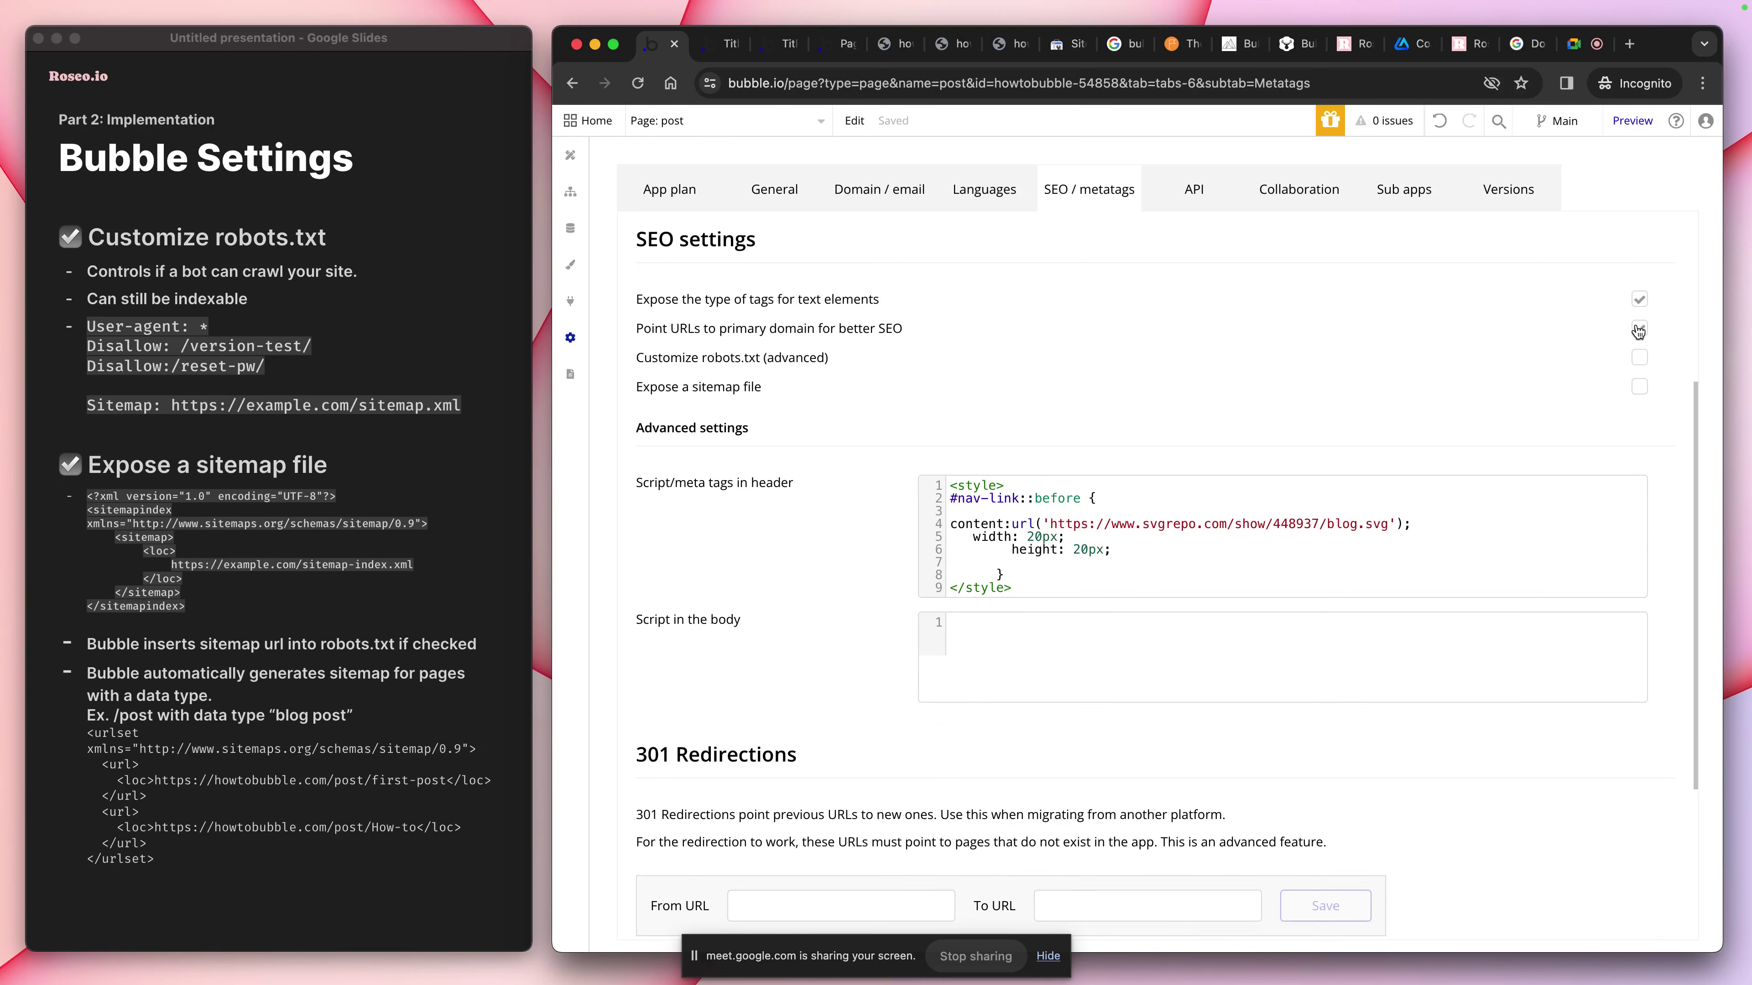
click(1637, 330)
click(1639, 302)
click(1640, 307)
click(1641, 330)
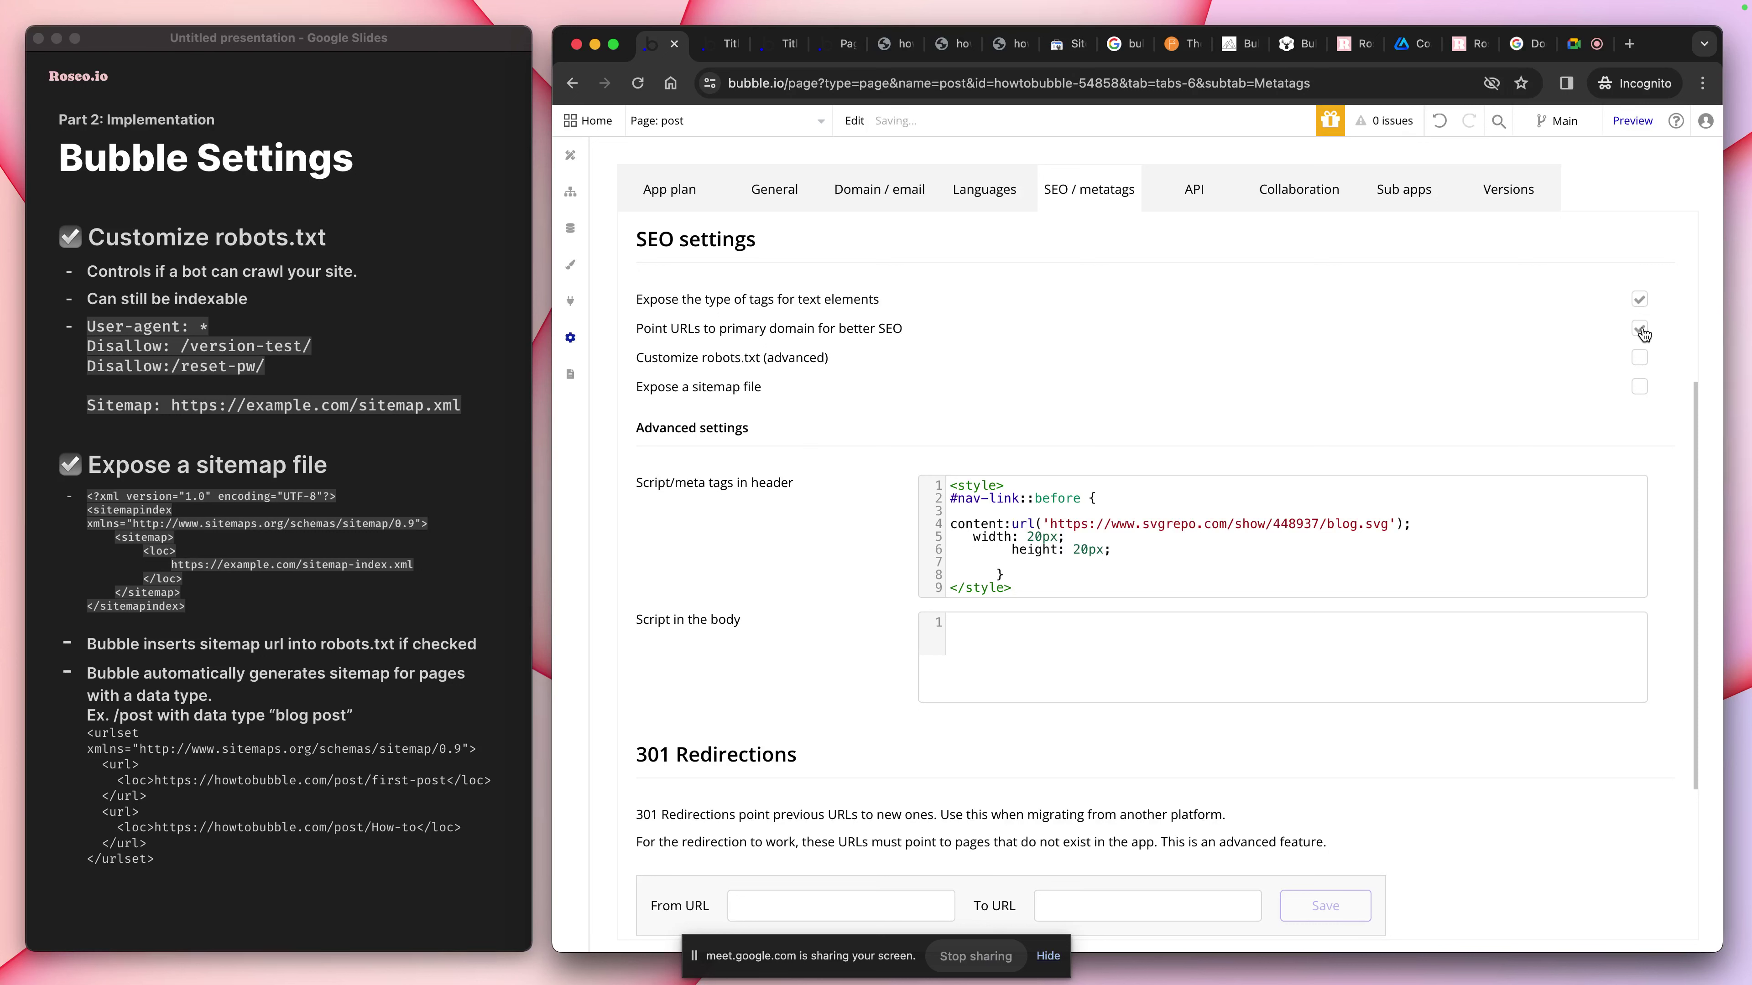
Re-enable Customize robots.txt (advanced) and delete the Disallow: /version-test/ rule from the custom robots.txt
click(1641, 358)
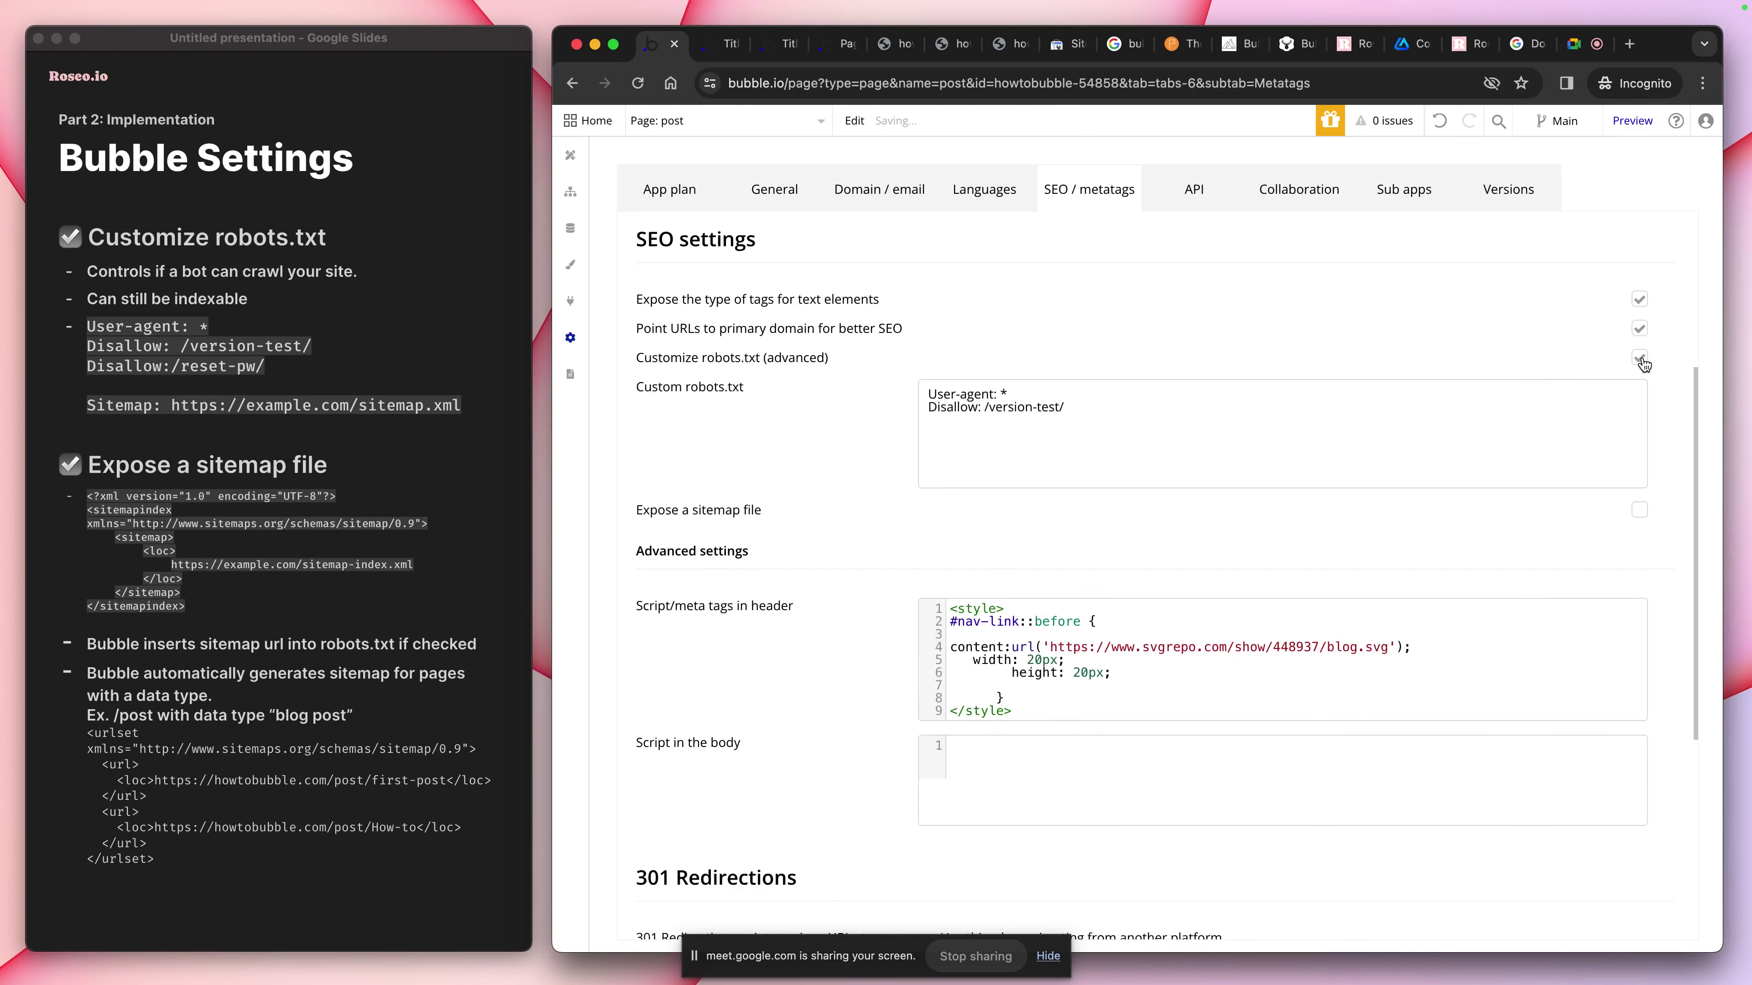
click(1117, 405)
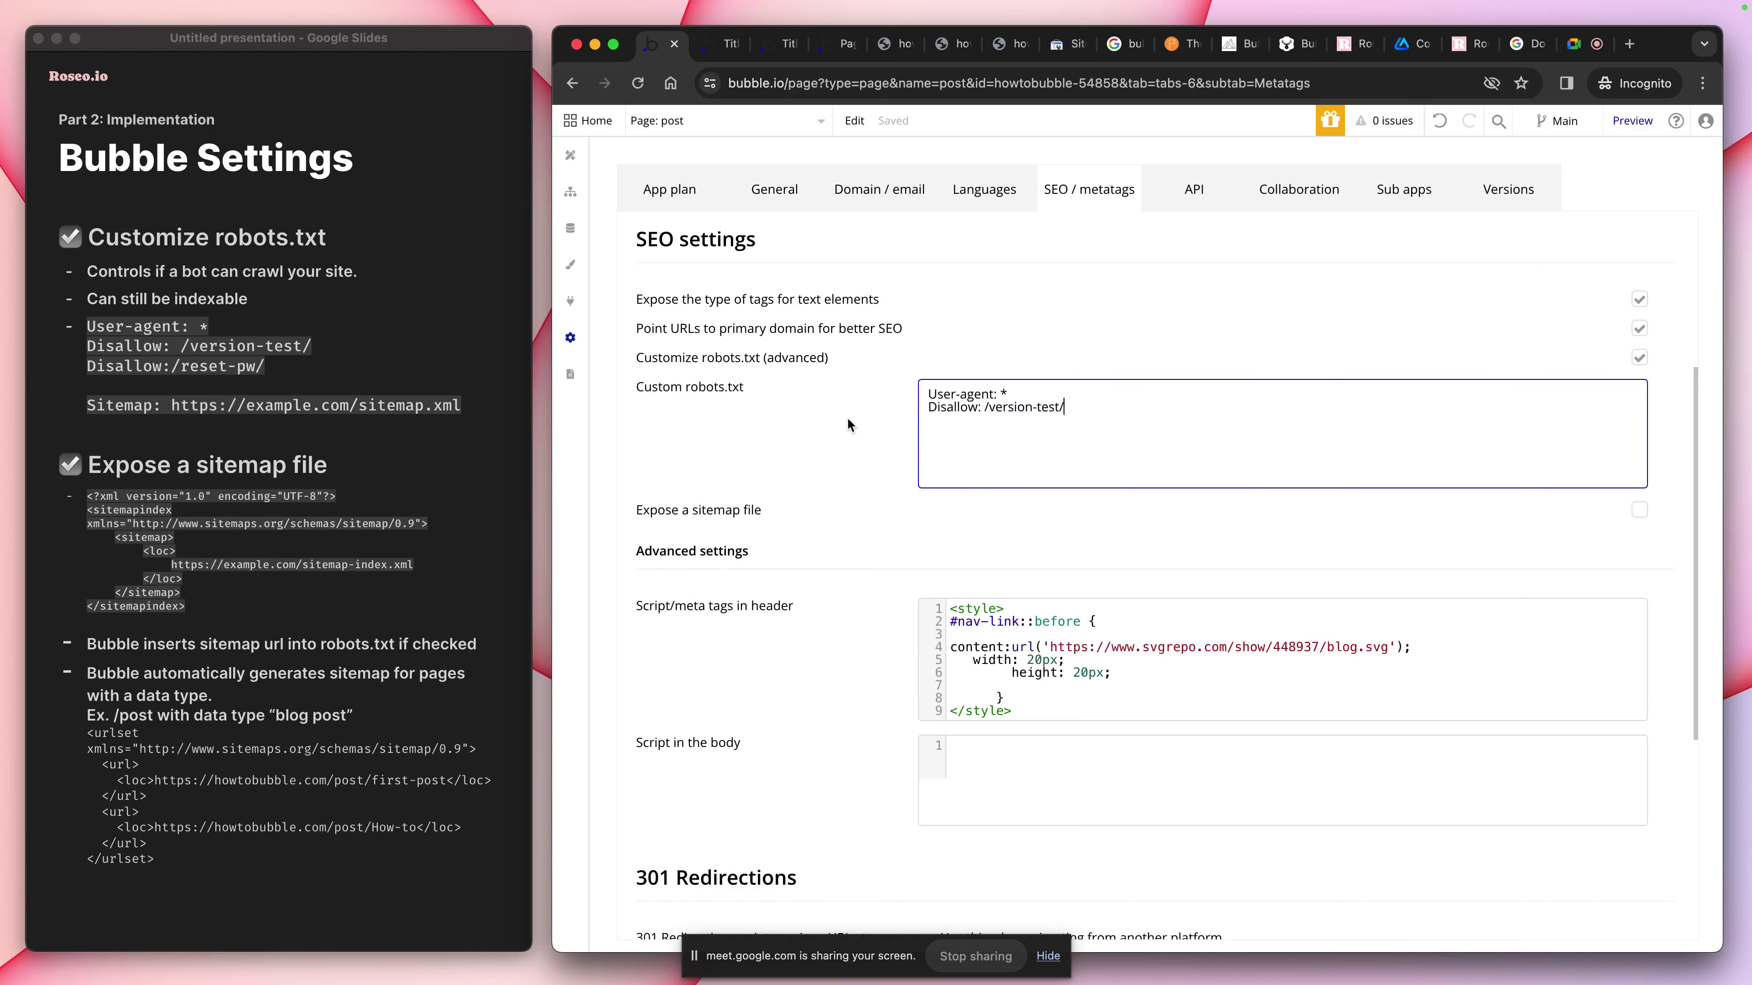
key(shift+super+Left)
key(BackSpace)
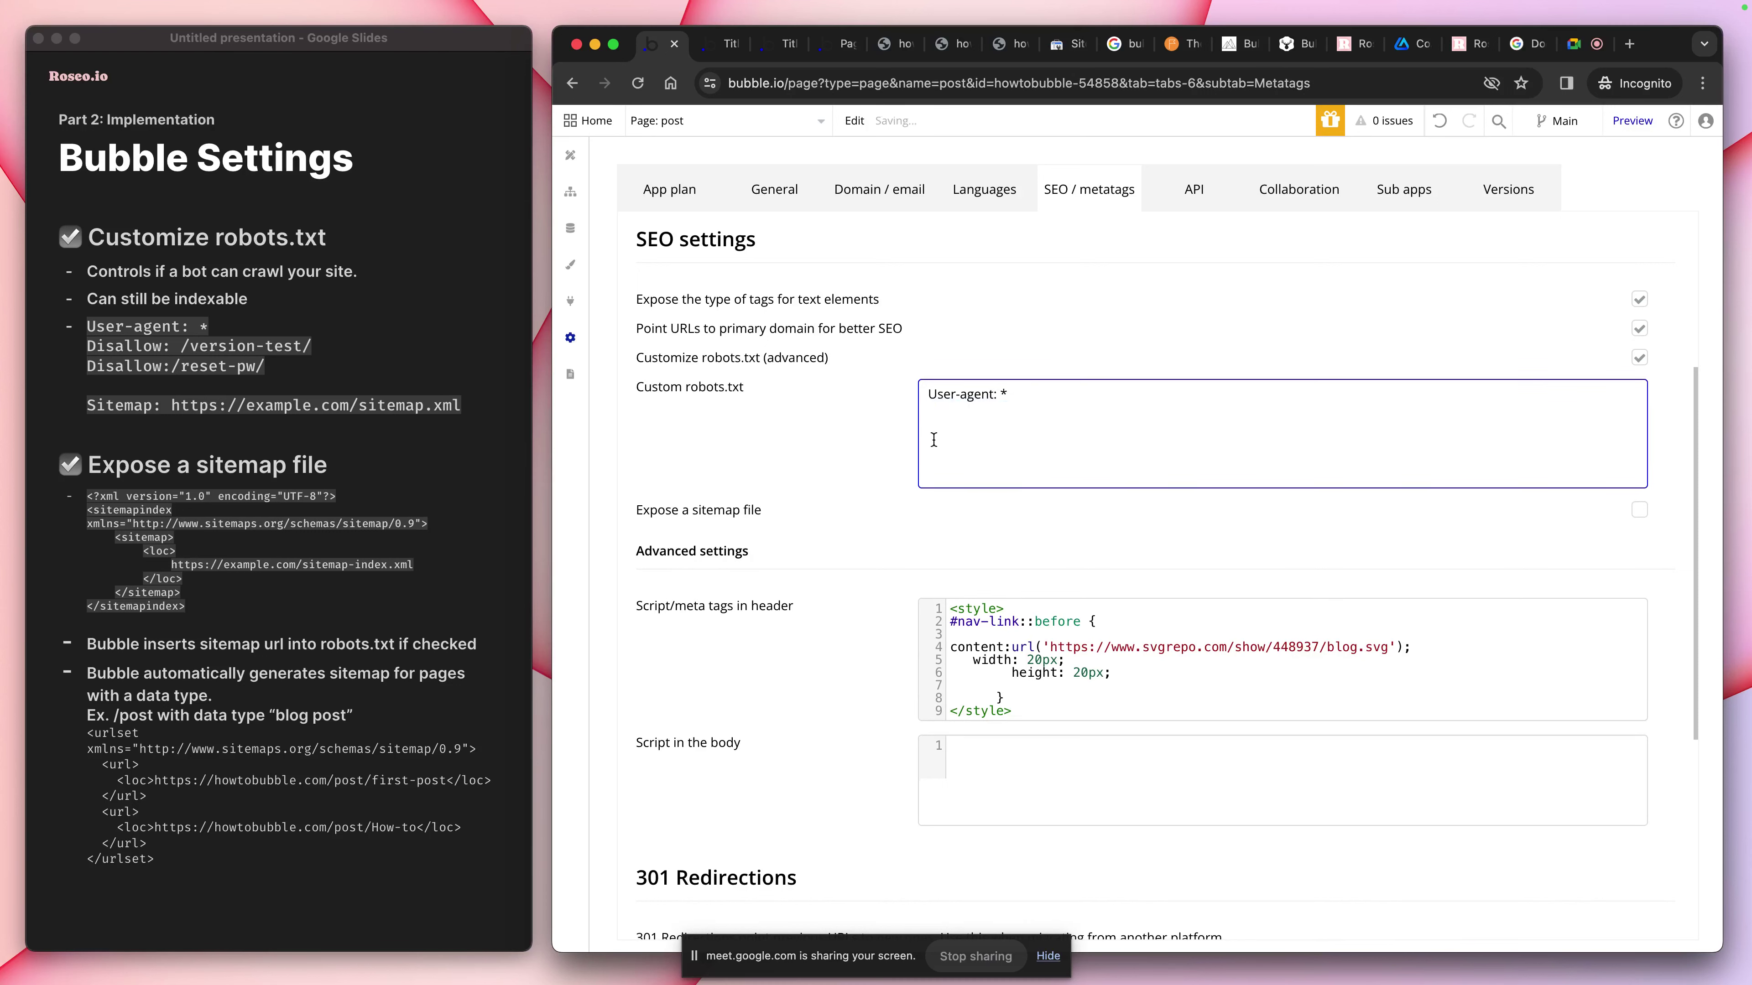
Restore the deleted Disallow: /version-test/ rule, disable Customize robots.txt (advanced), and enable Expose a sitemap file
key(super+z)
click(1640, 356)
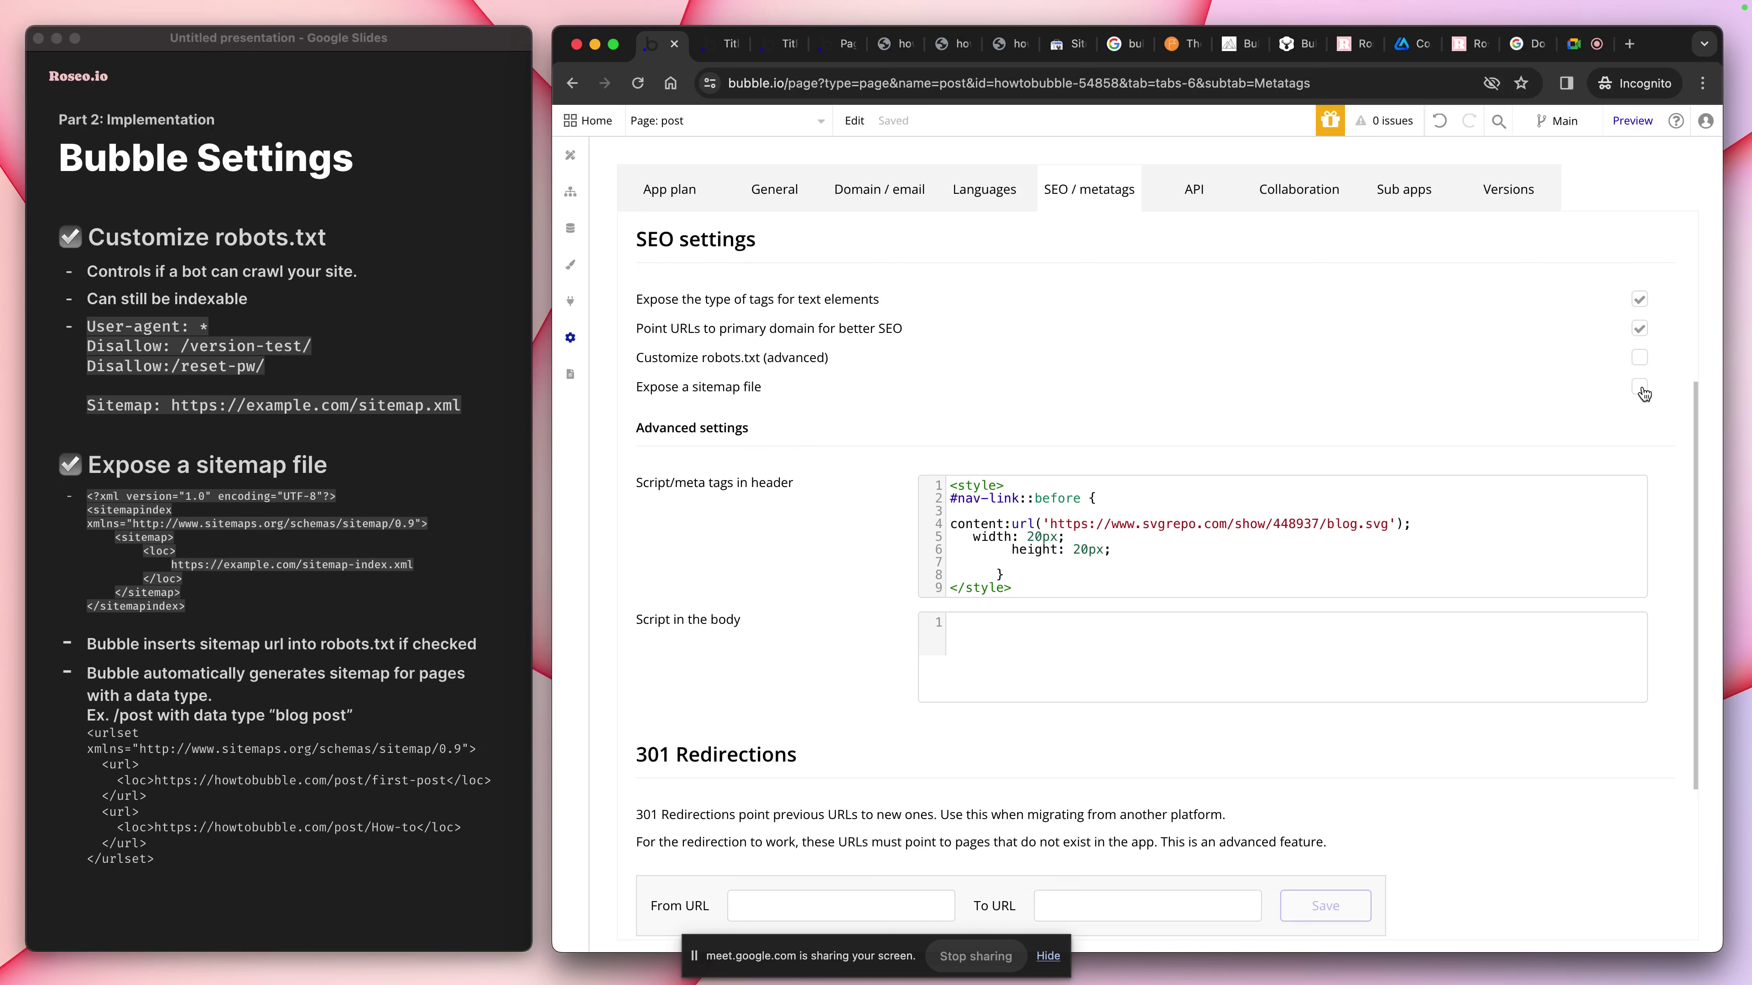
click(1641, 388)
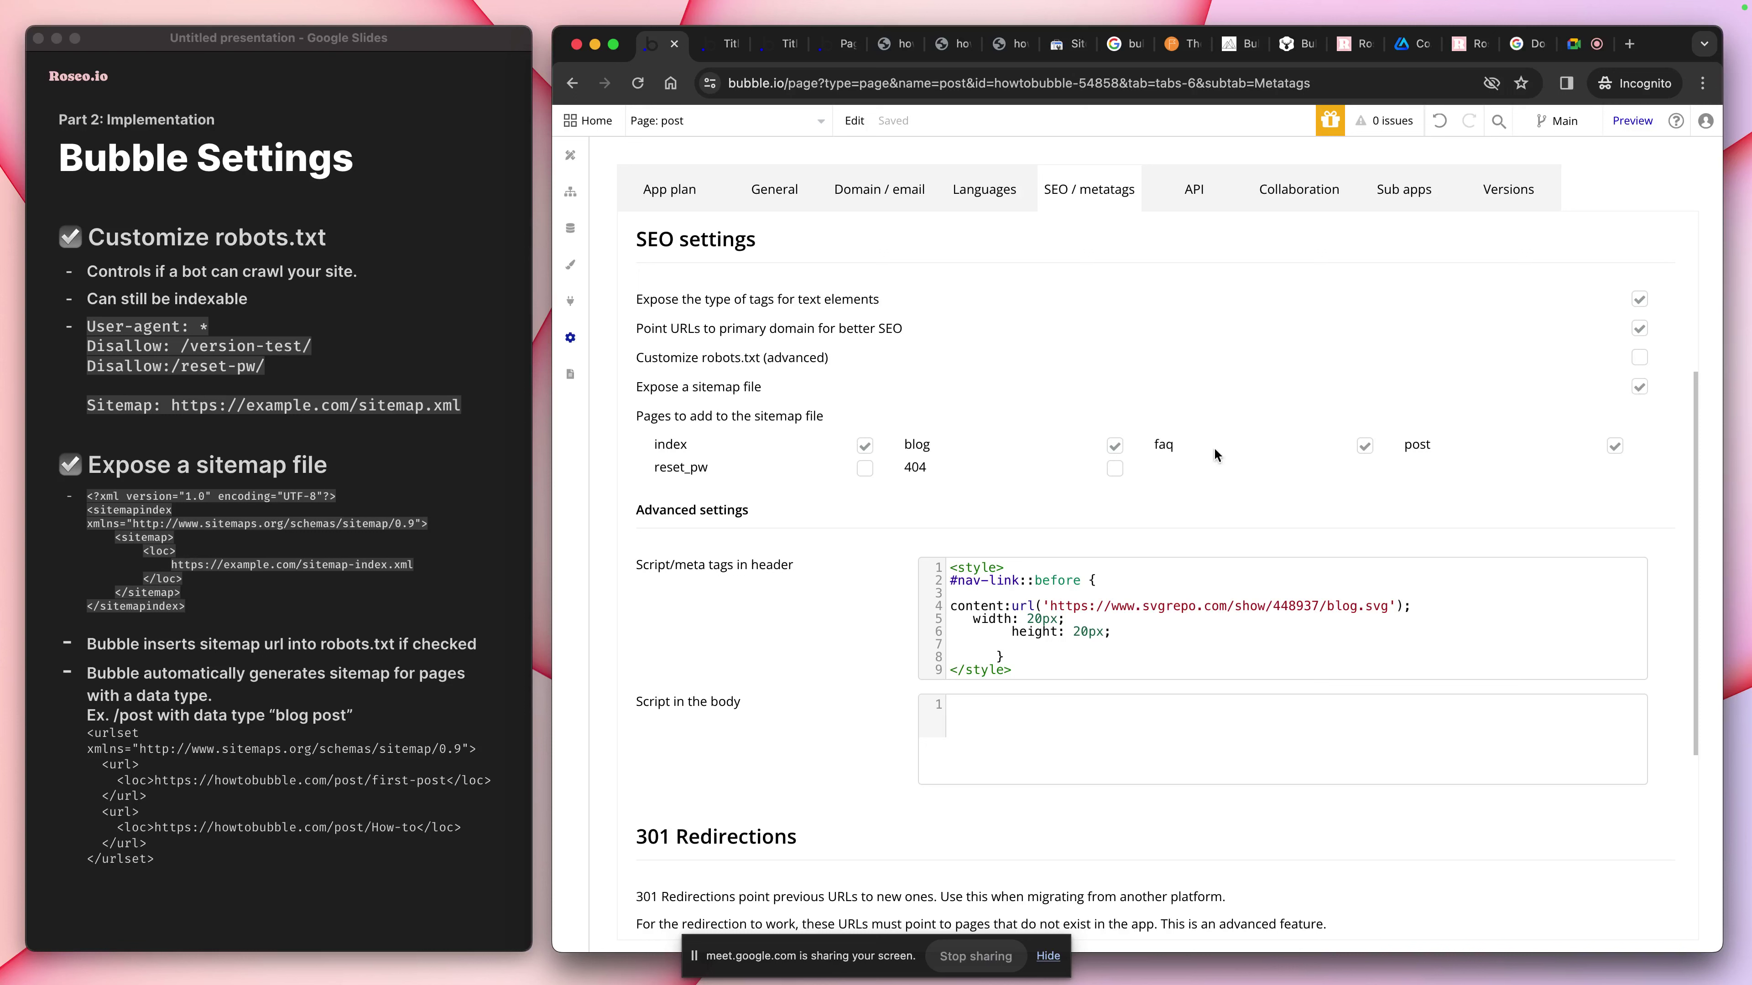
click(1615, 447)
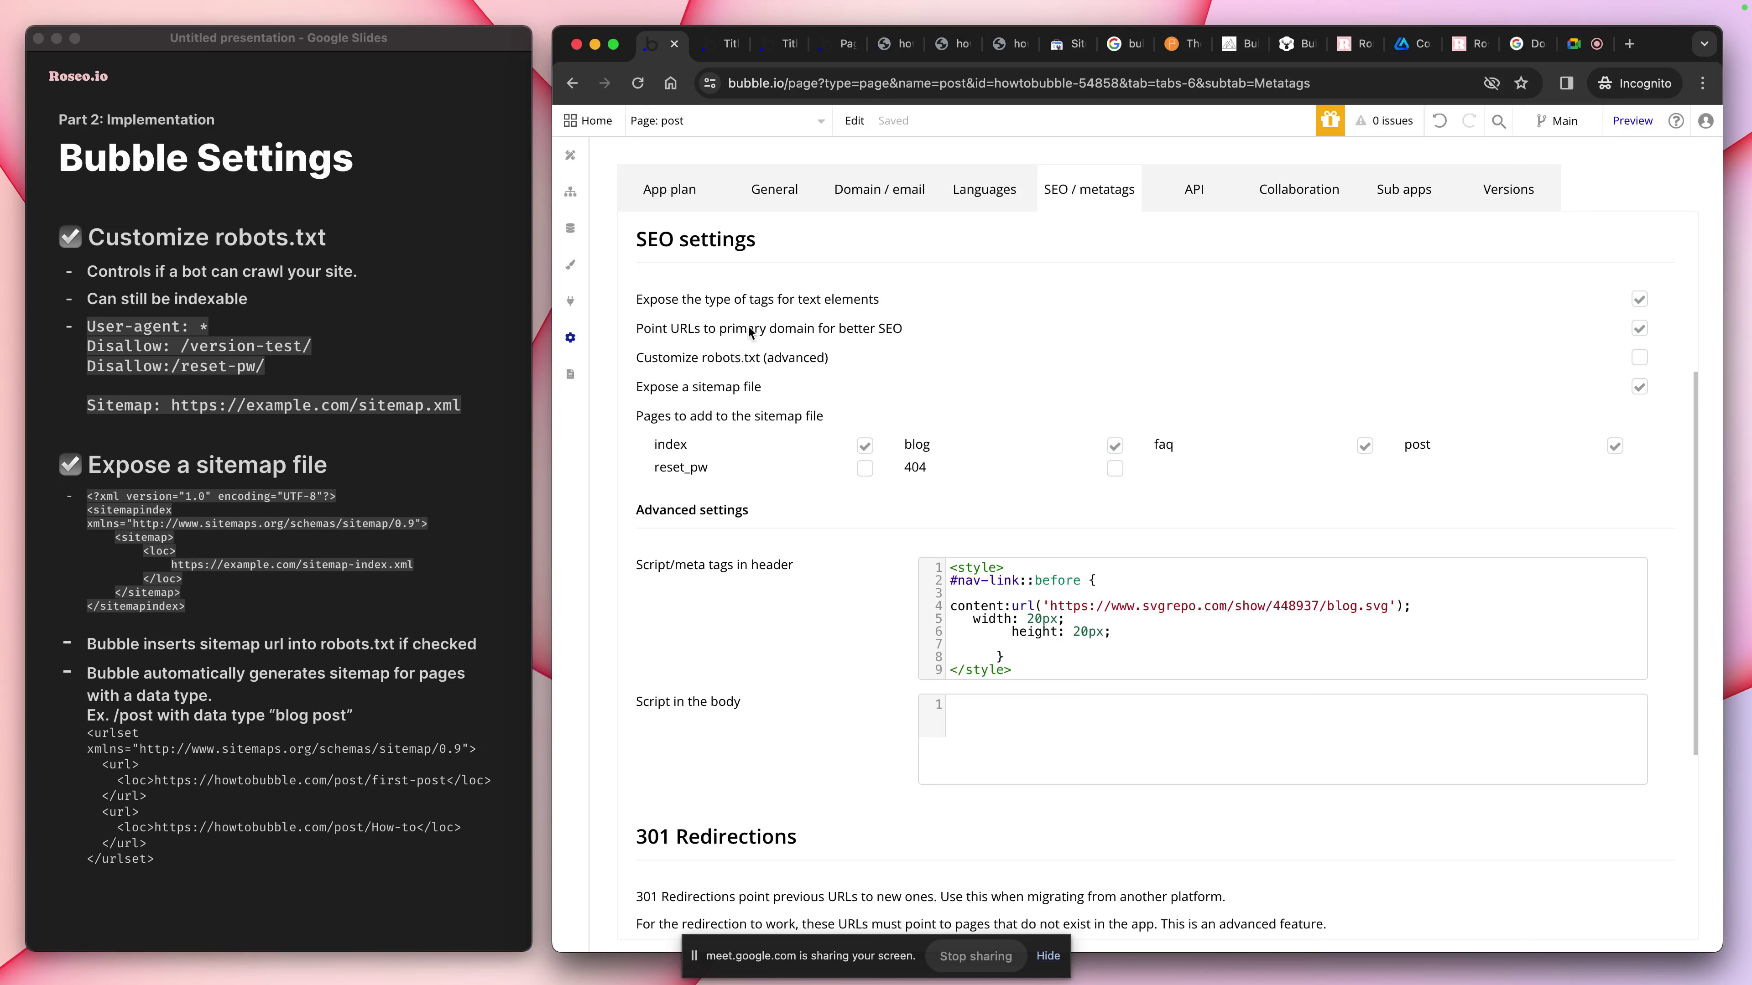
Examine the Sitemap line in the live howtobubble.com/robots.txt and re-enable Customize robots.txt (advanced) in the Bubble editor's SEO settings
click(718, 43)
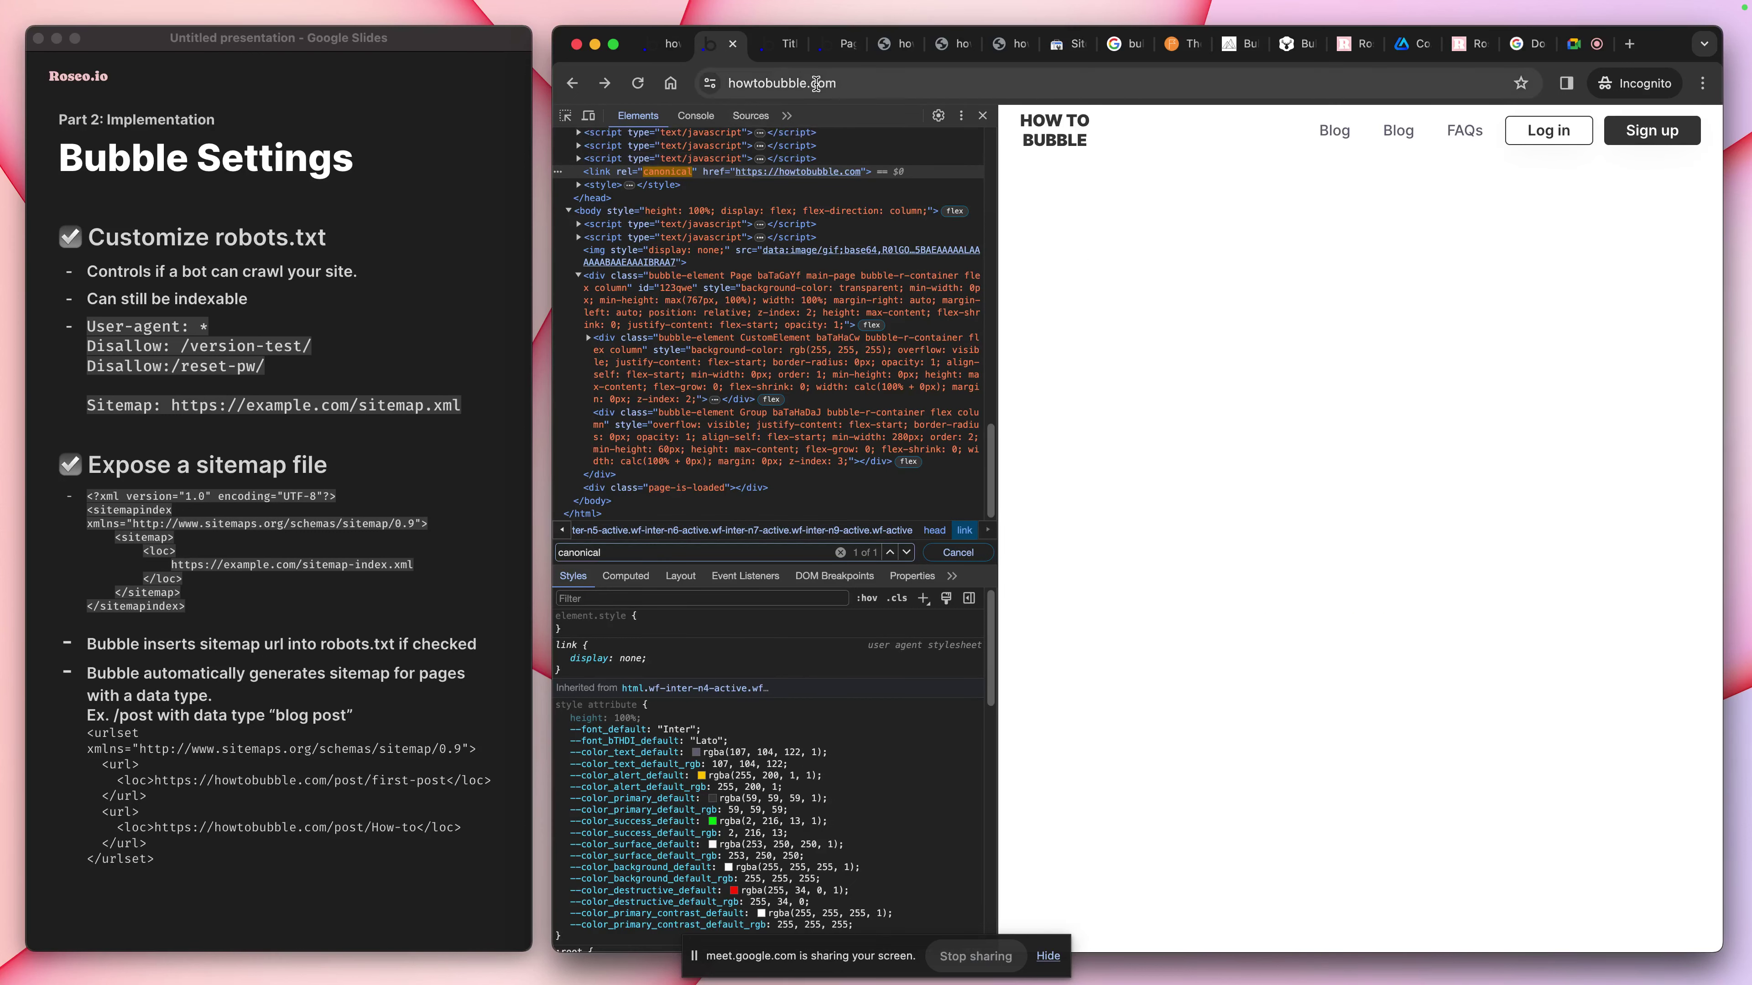
click(804, 50)
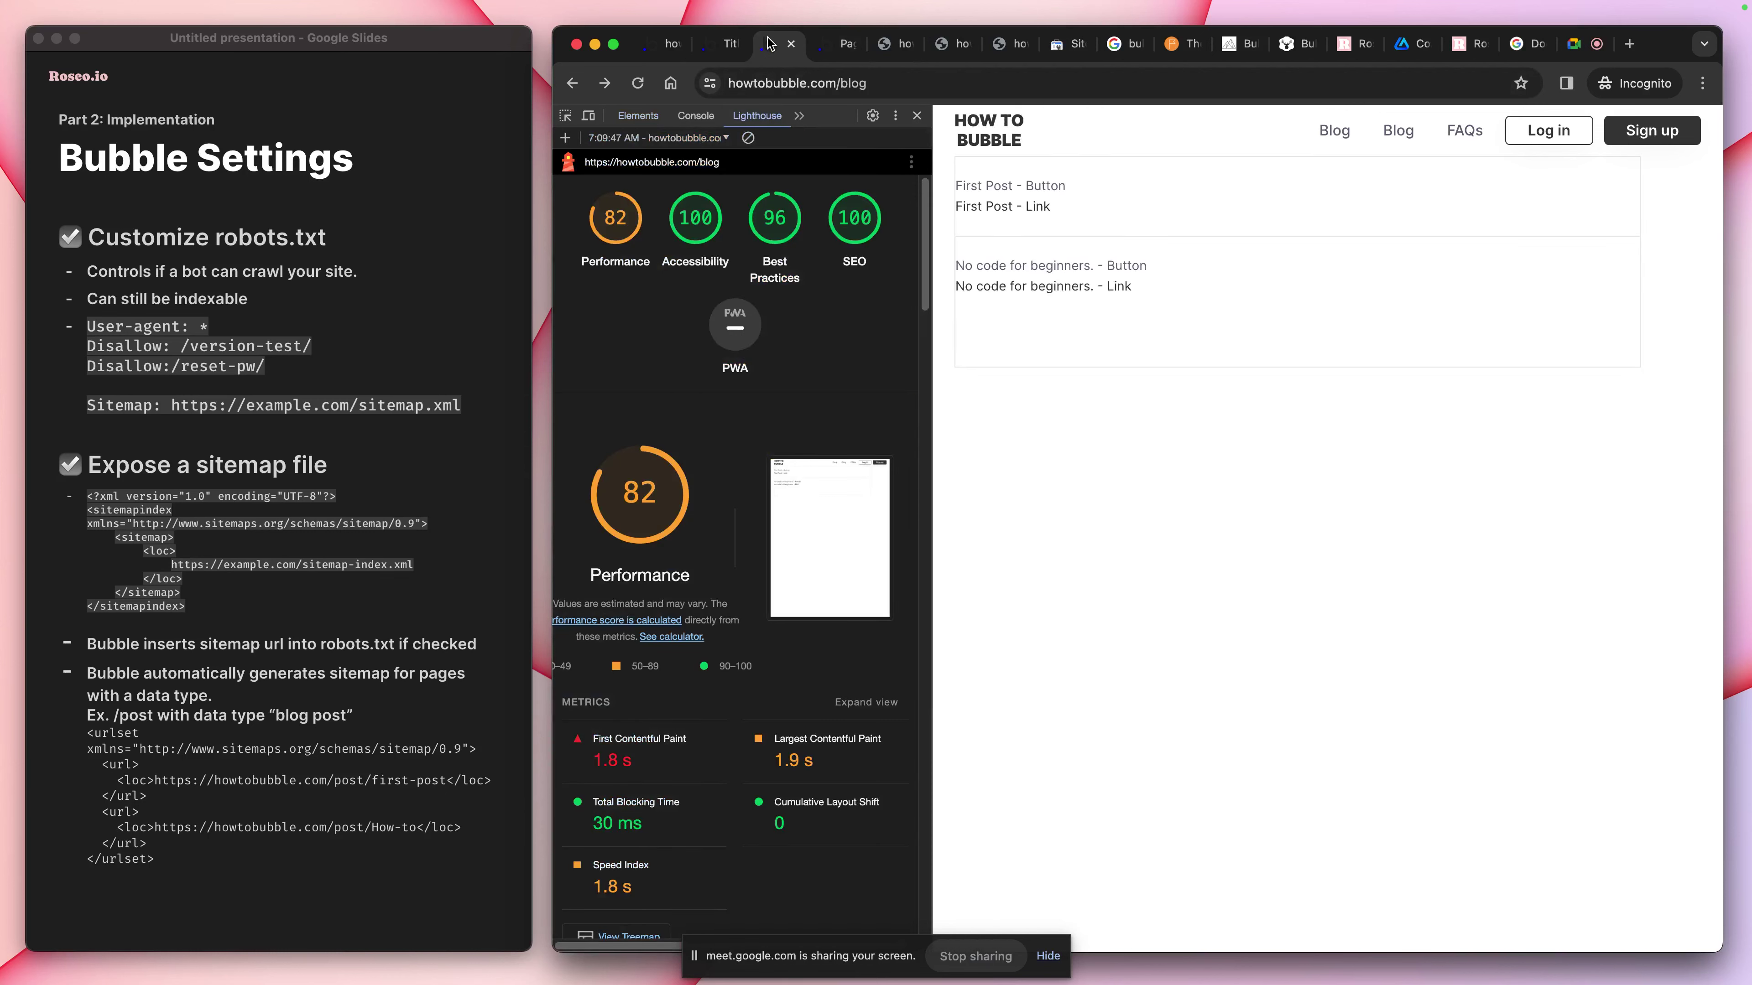
click(886, 46)
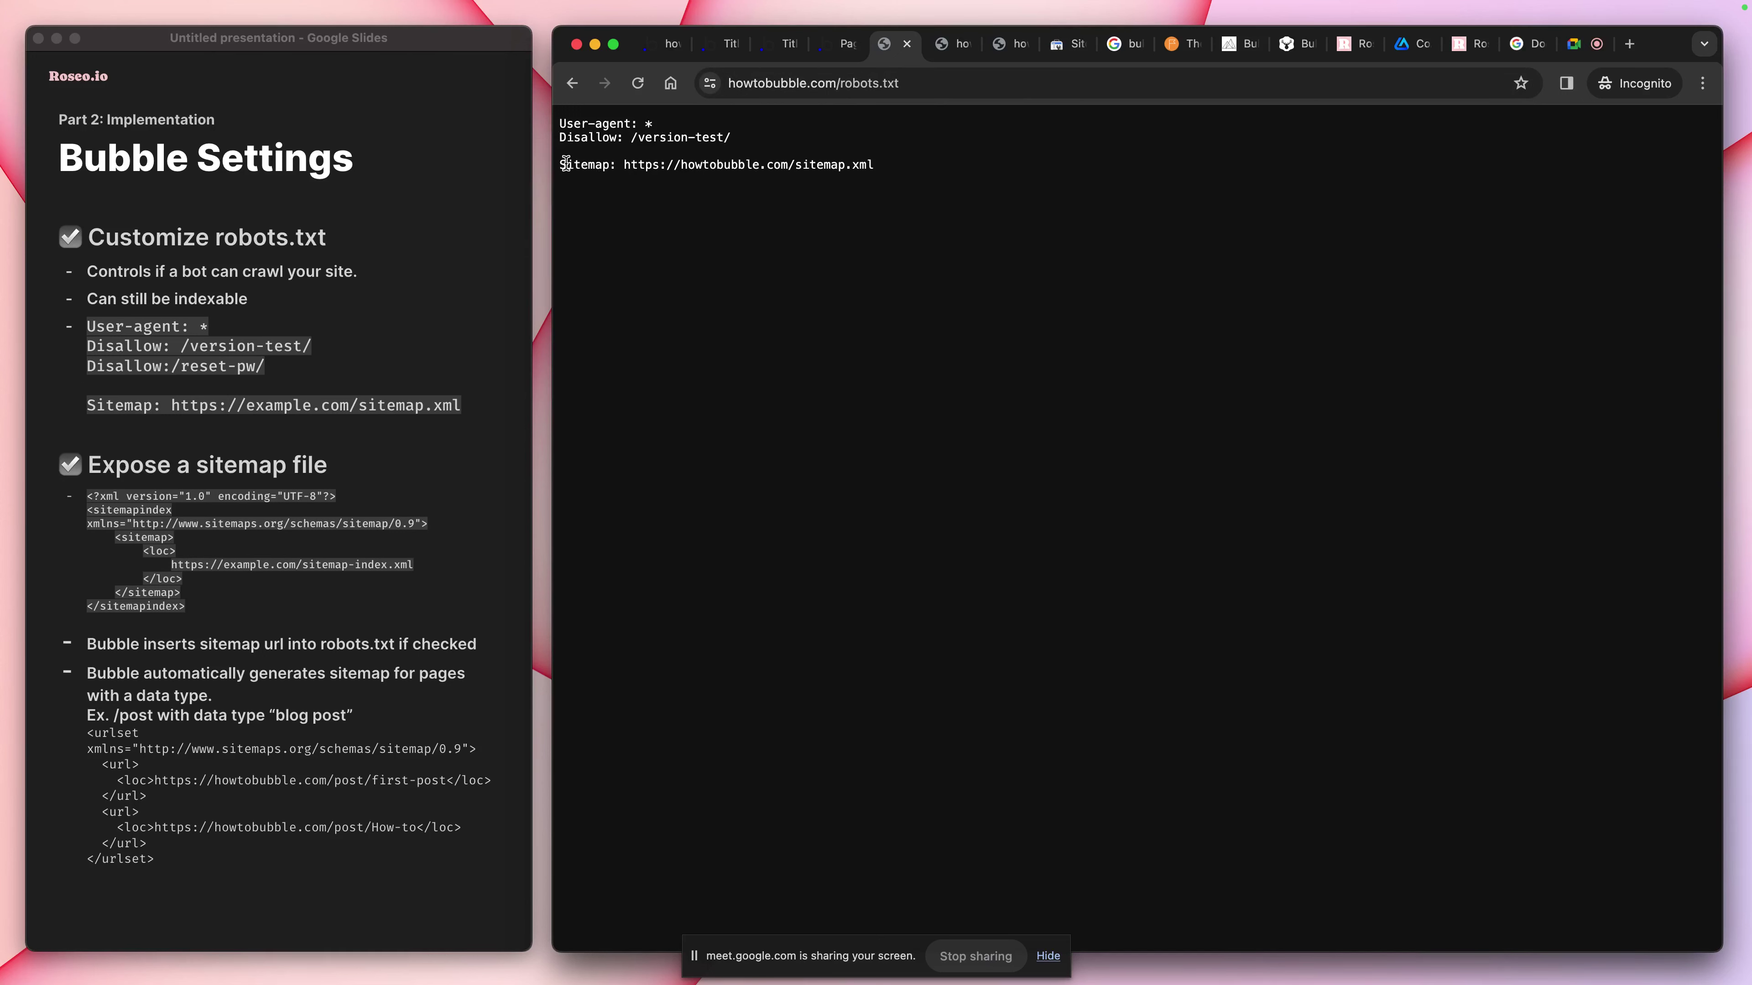
drag(560, 164, 896, 165)
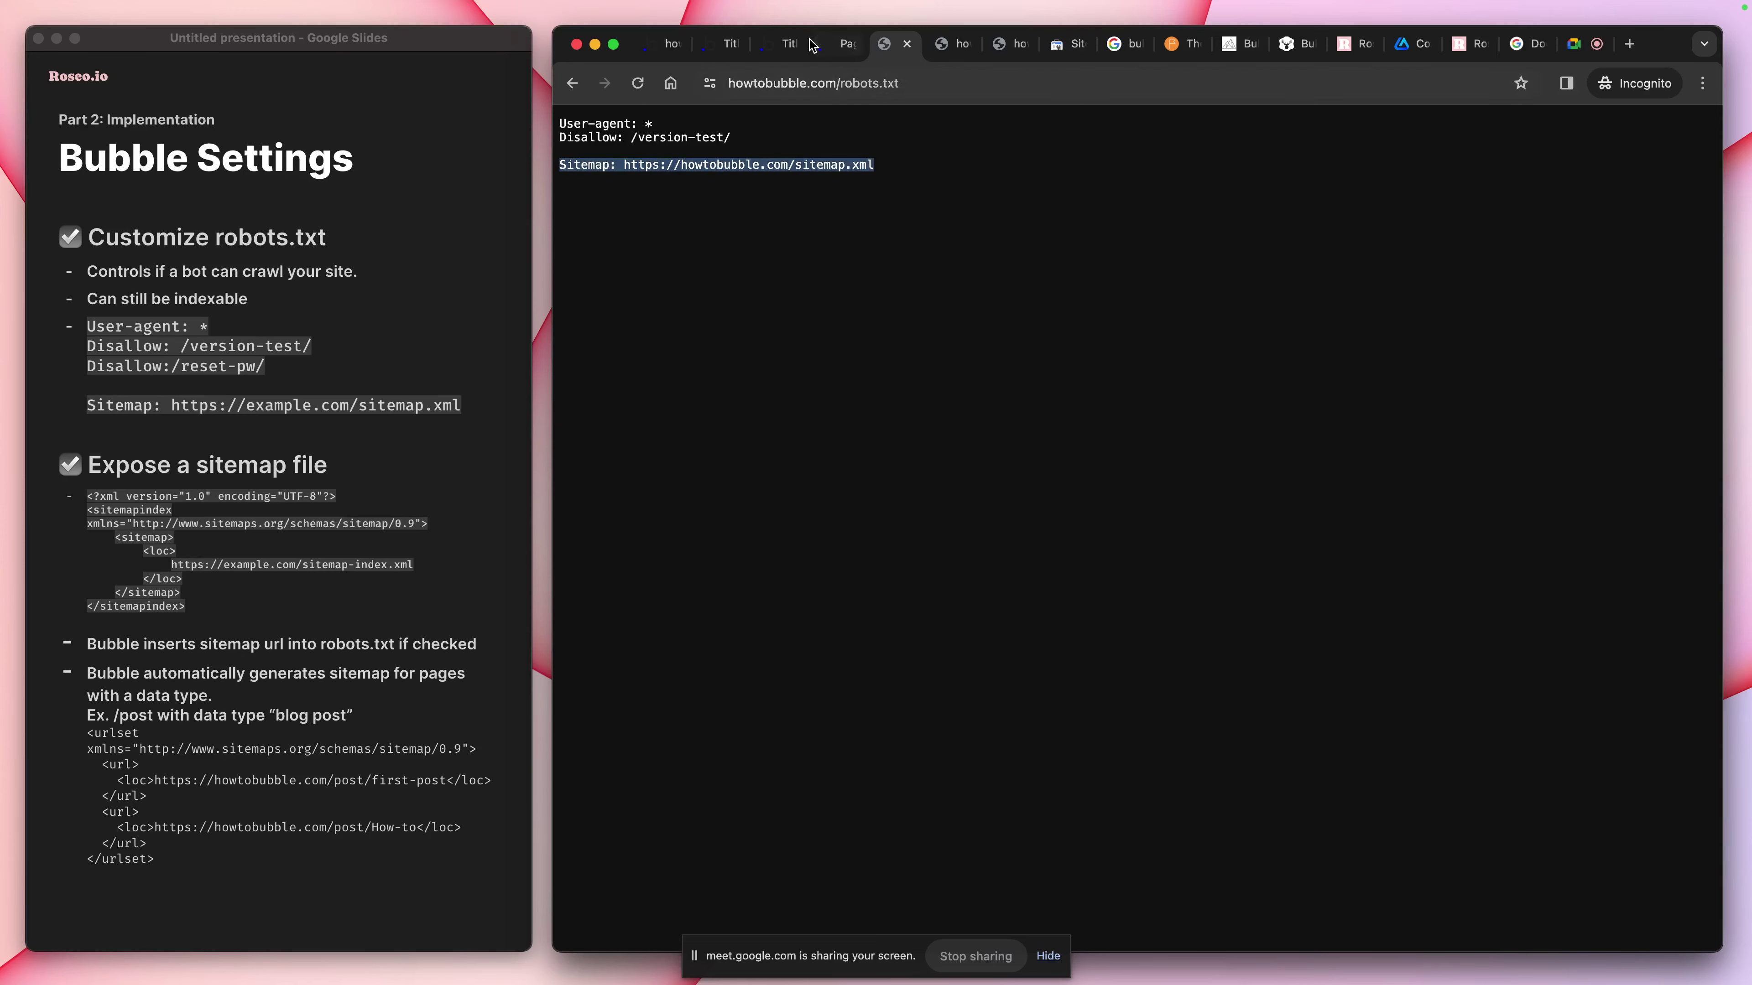
click(791, 43)
click(731, 44)
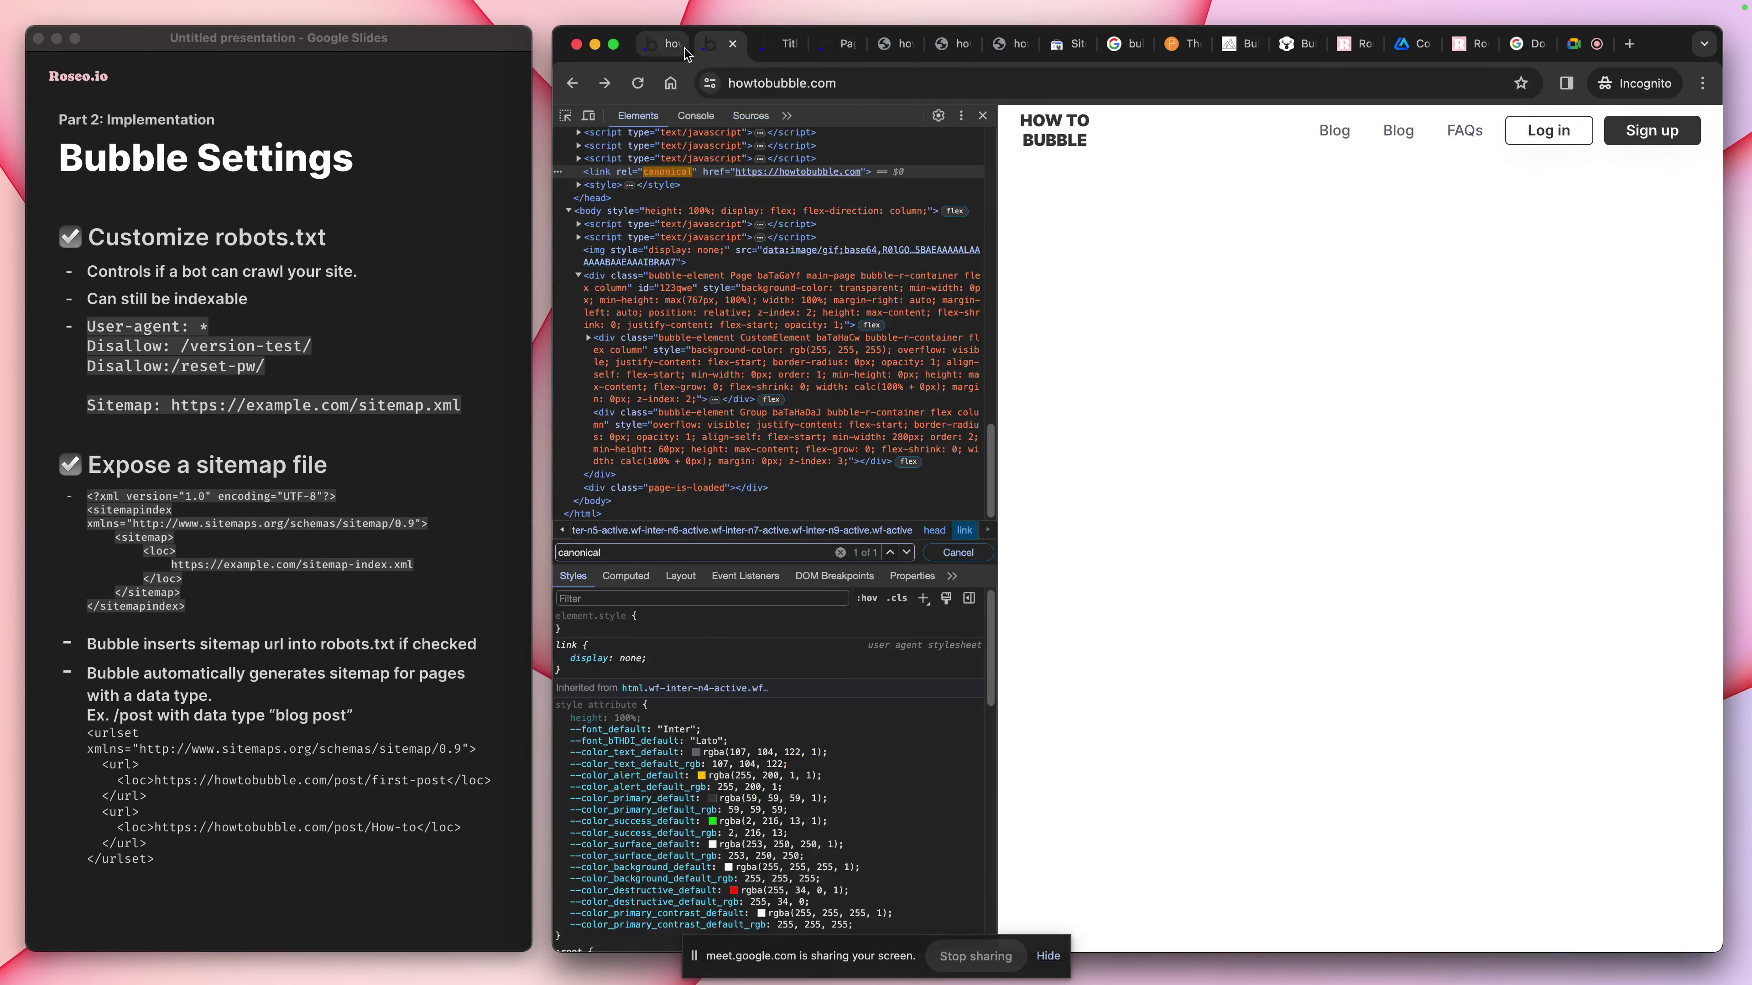
click(662, 43)
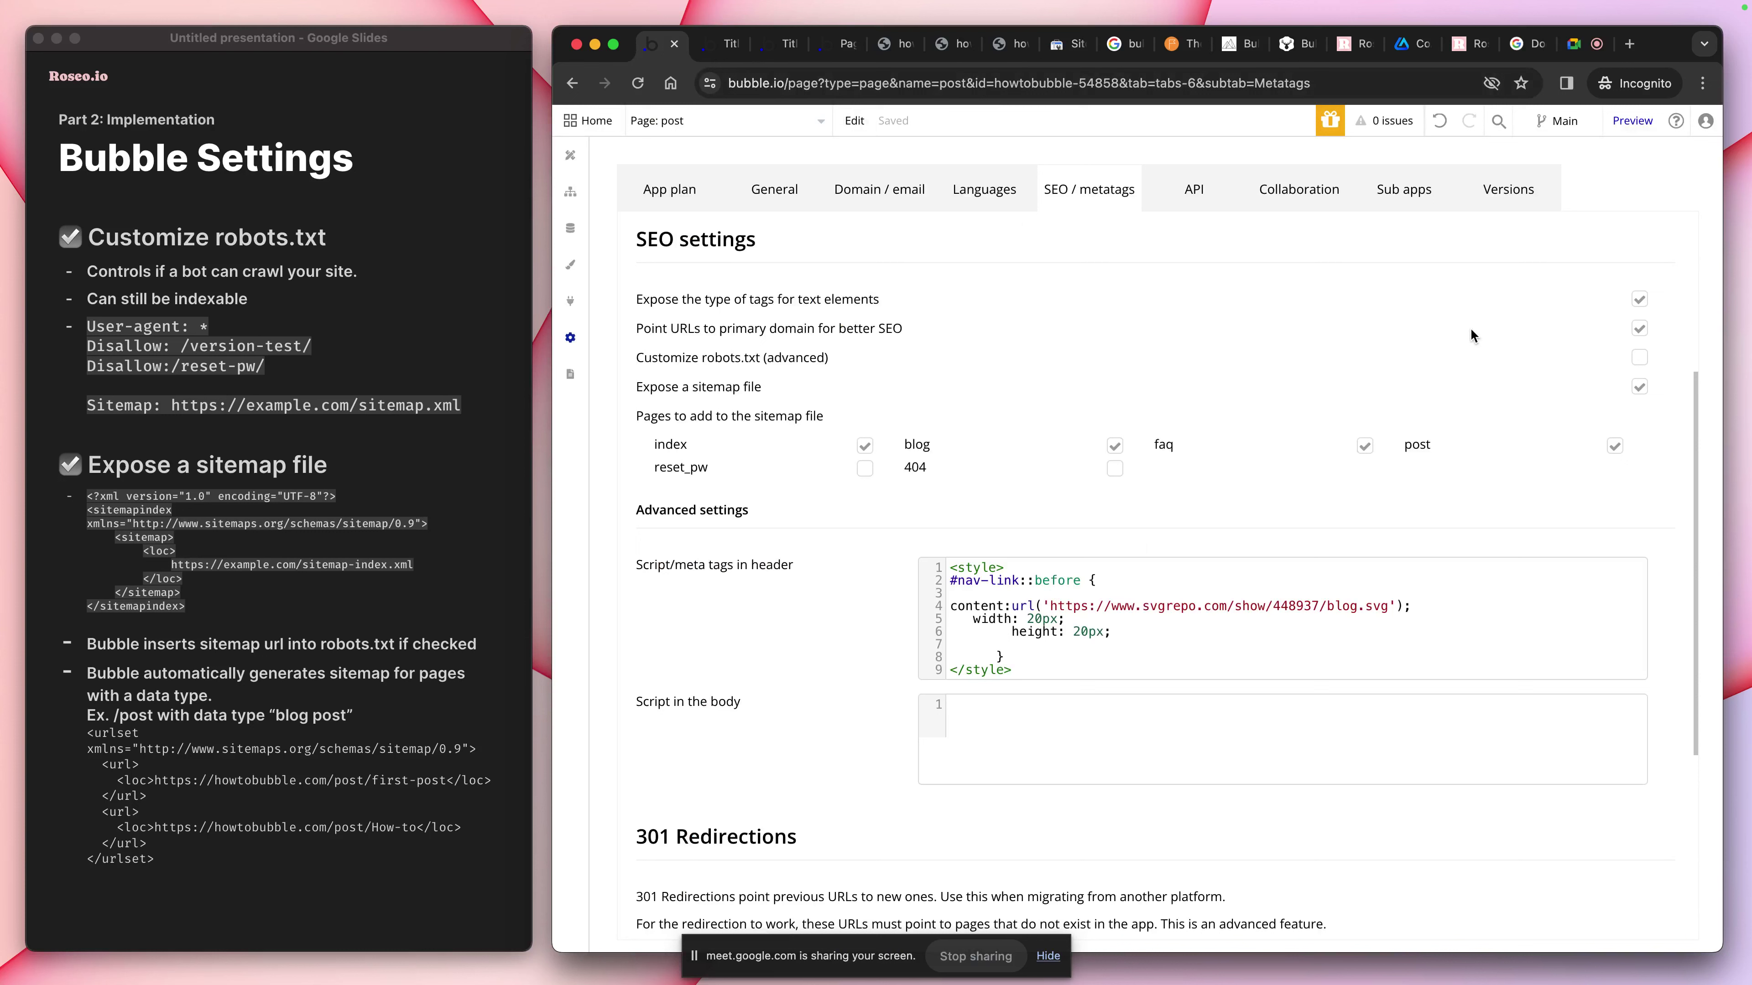
click(1639, 357)
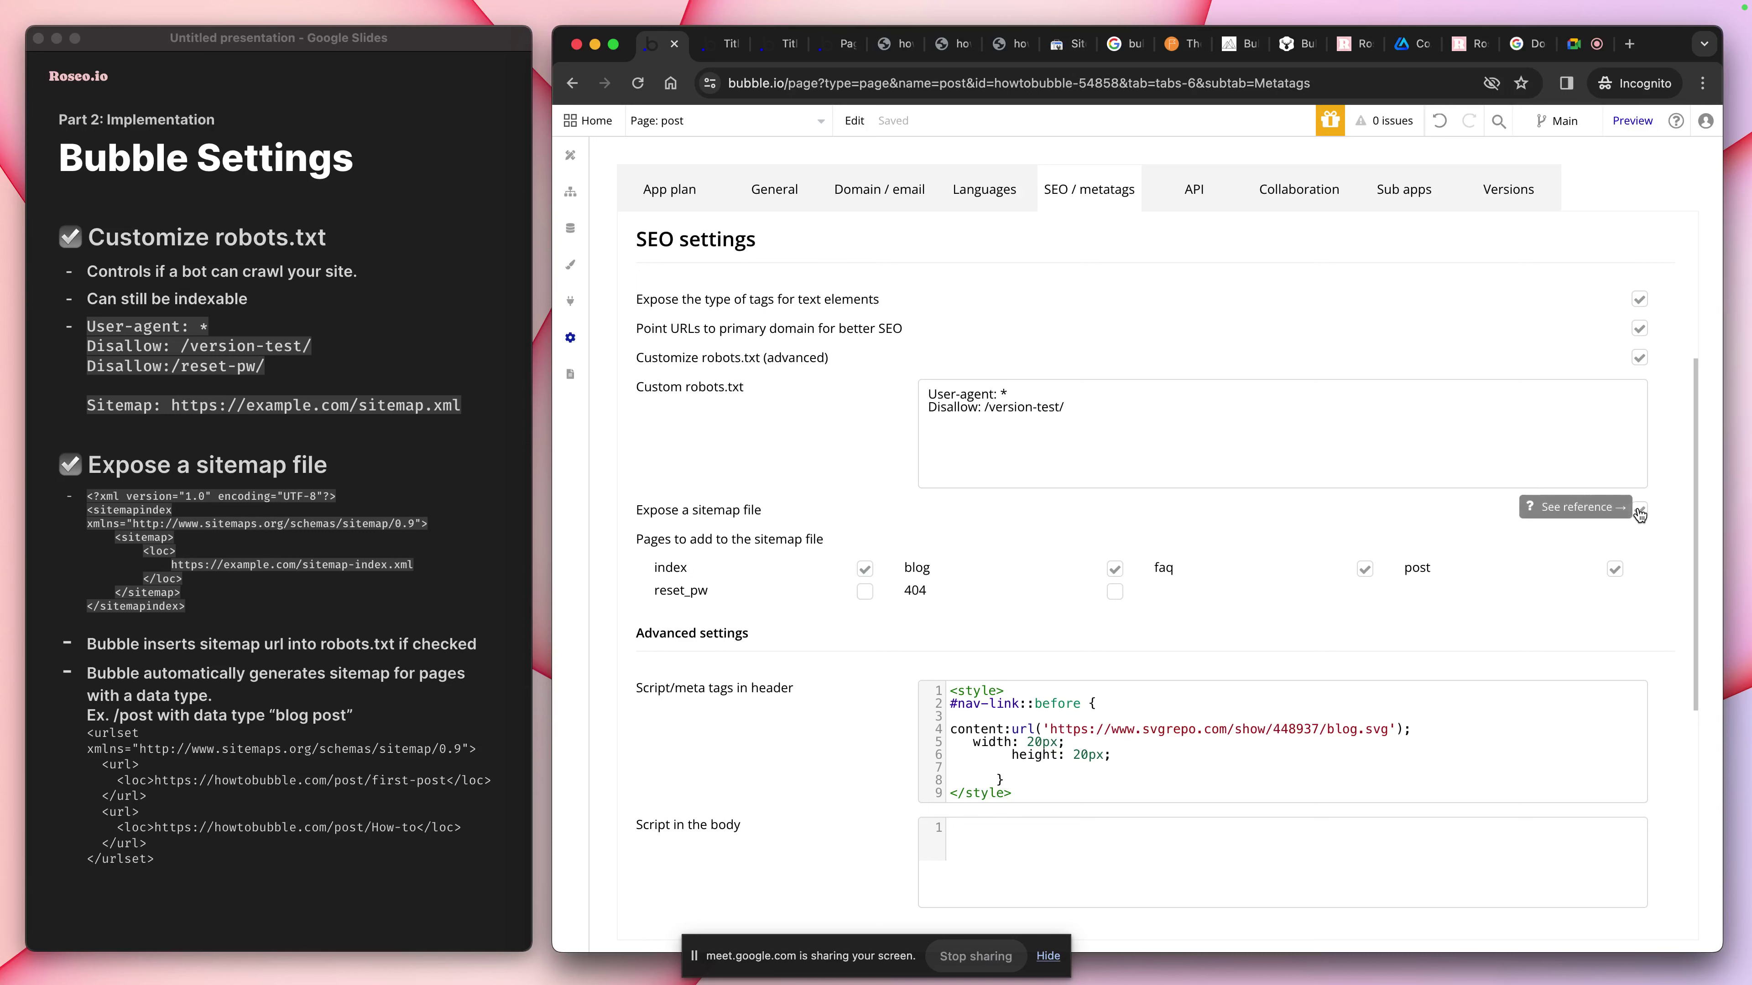
Switch to the Google Meet call, admit the waiting participant, and return to the Bubble editor's SEO settings
click(1560, 43)
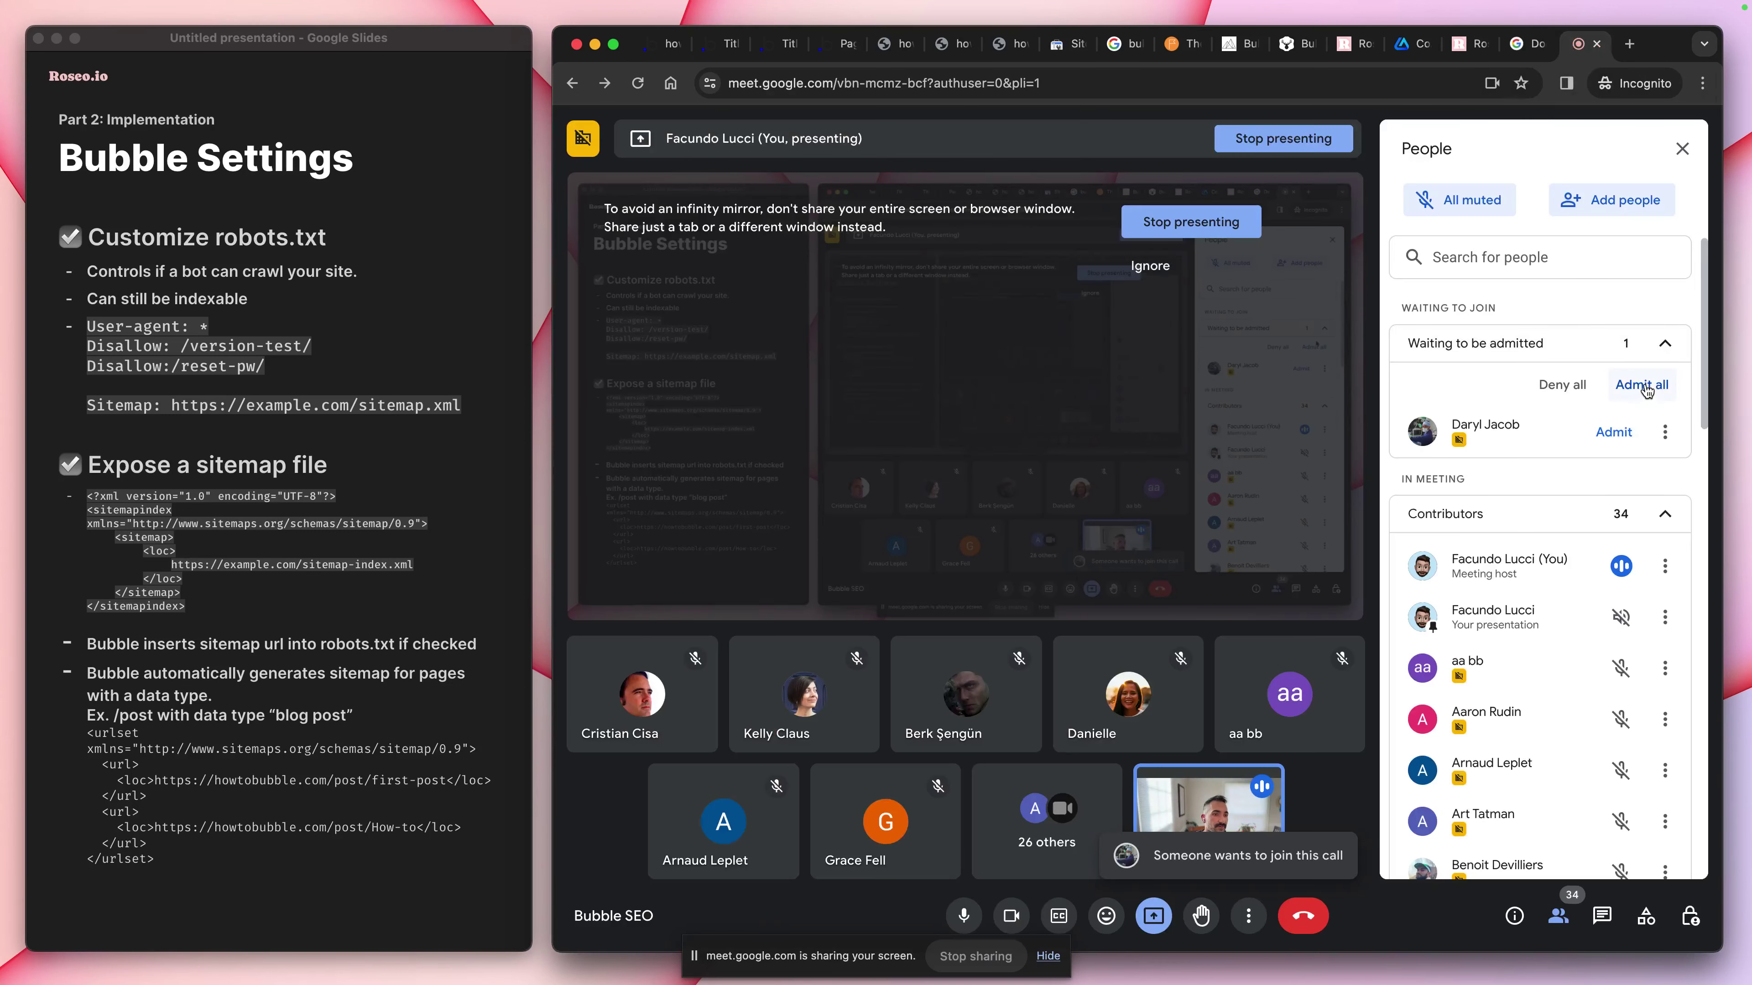
click(1614, 432)
click(677, 46)
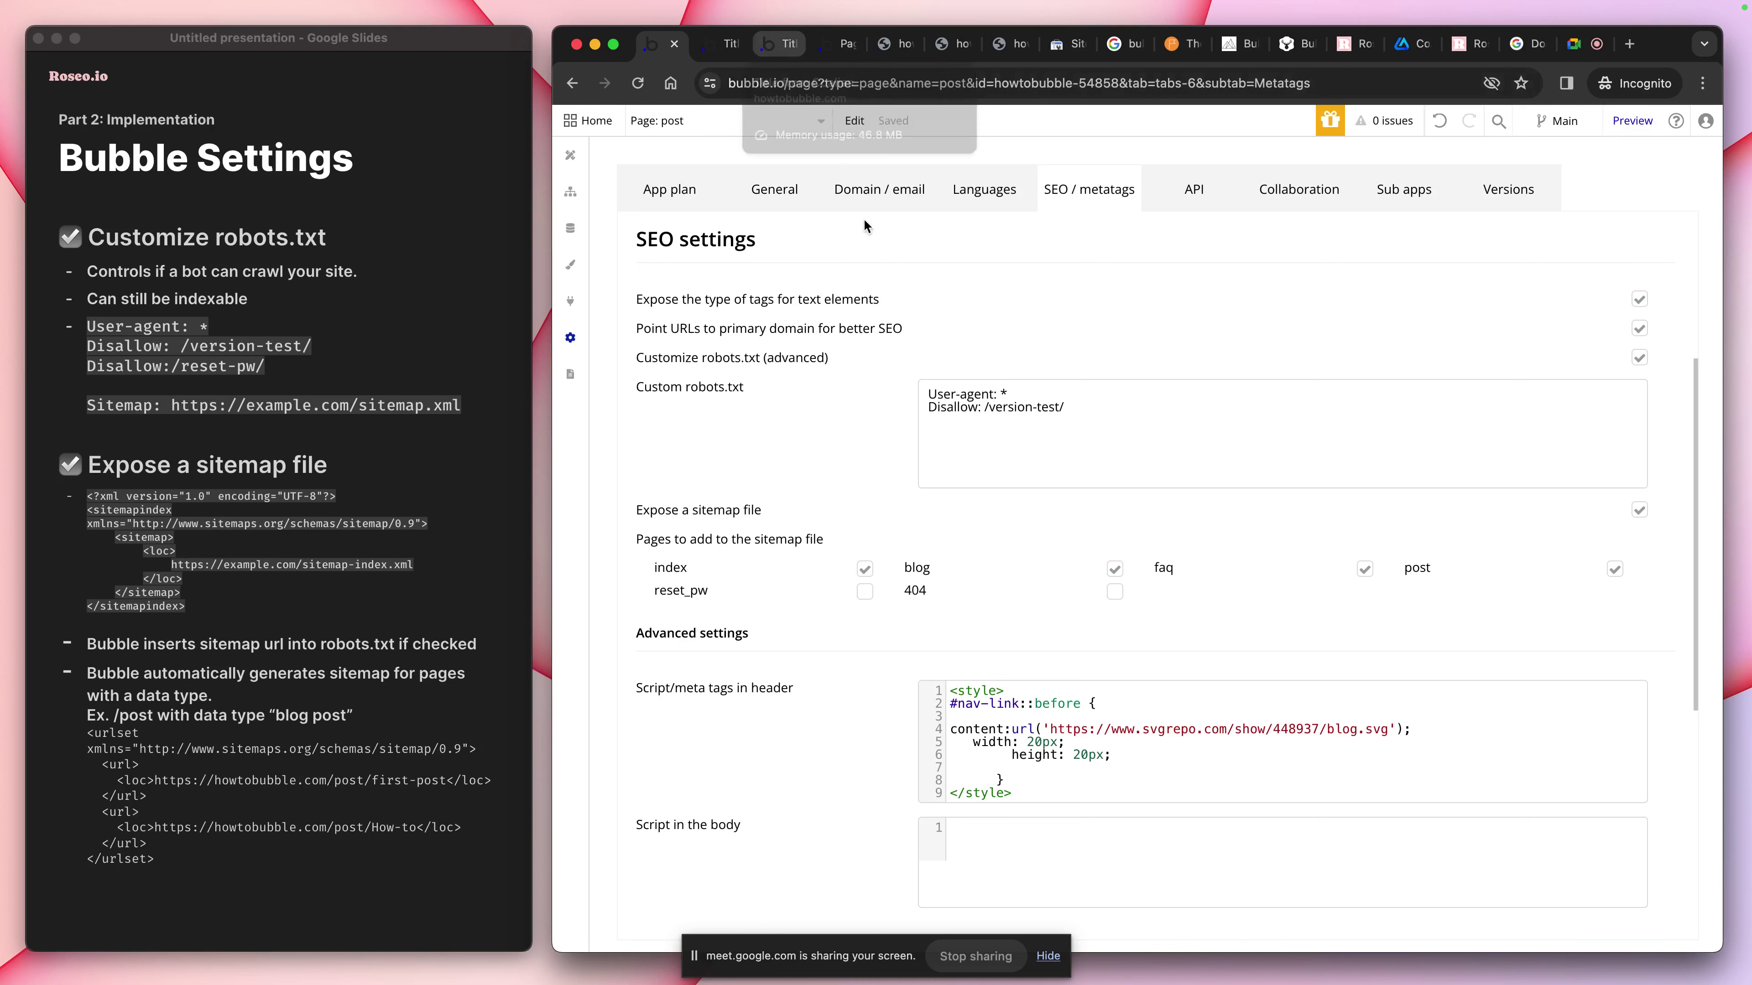
click(1141, 443)
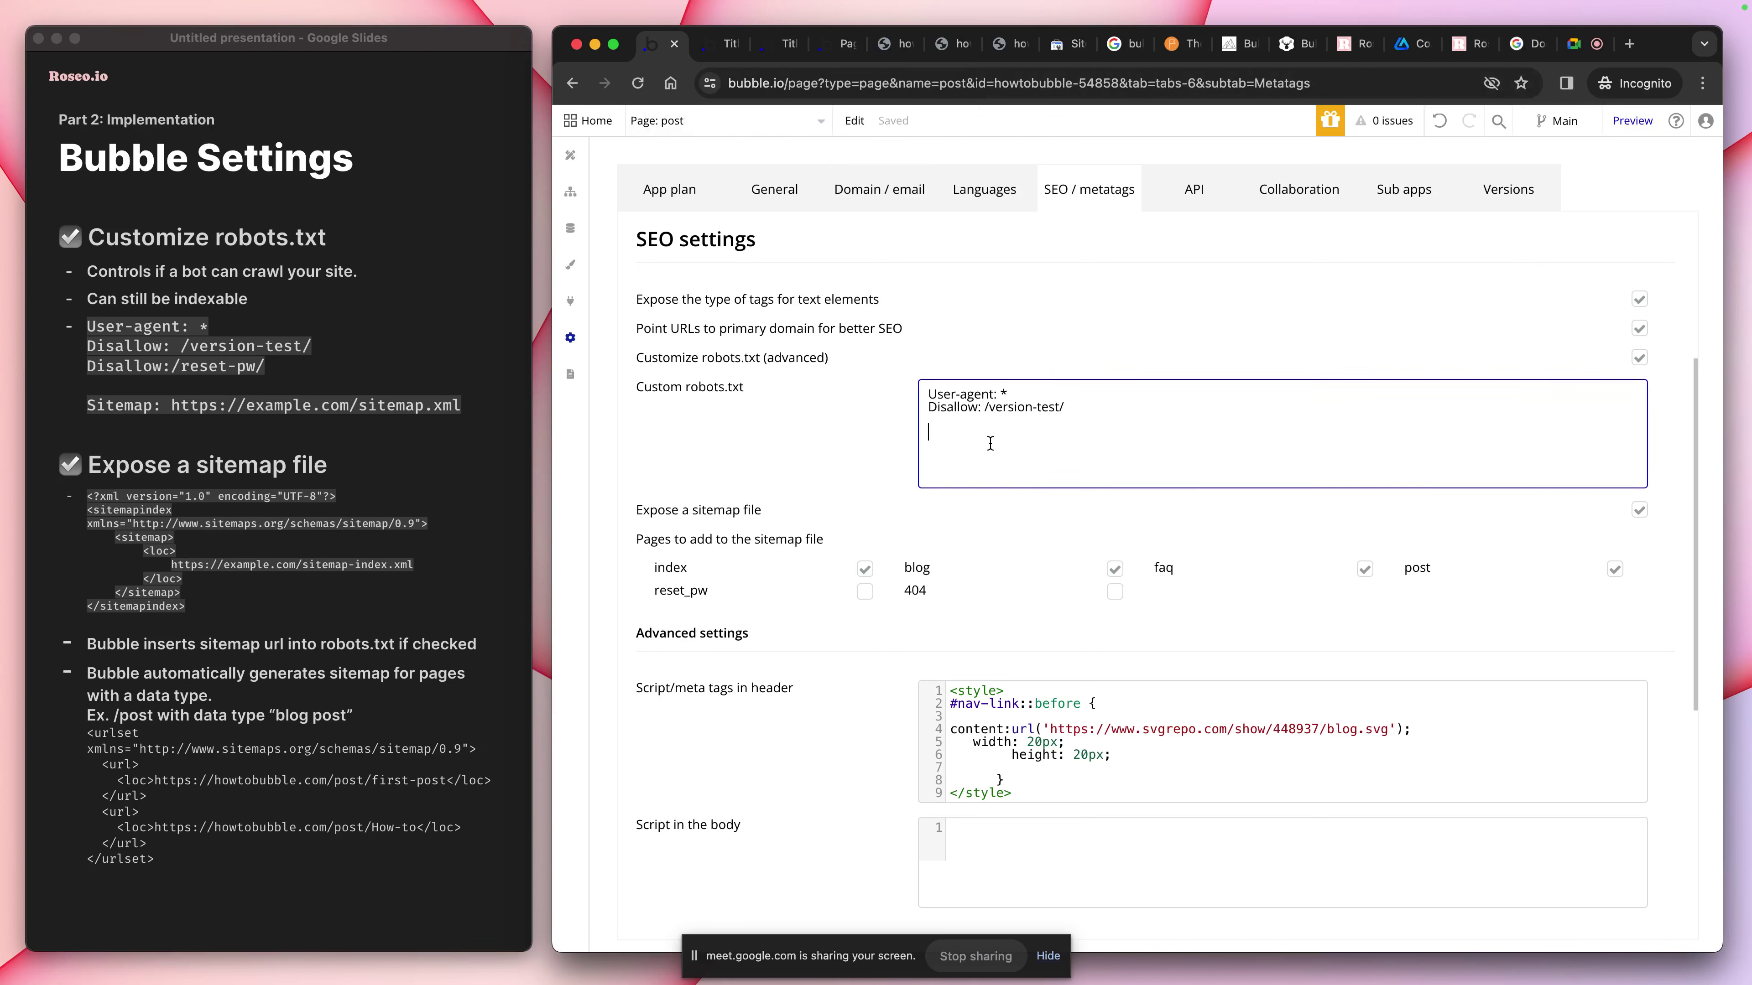
click(842, 45)
click(897, 44)
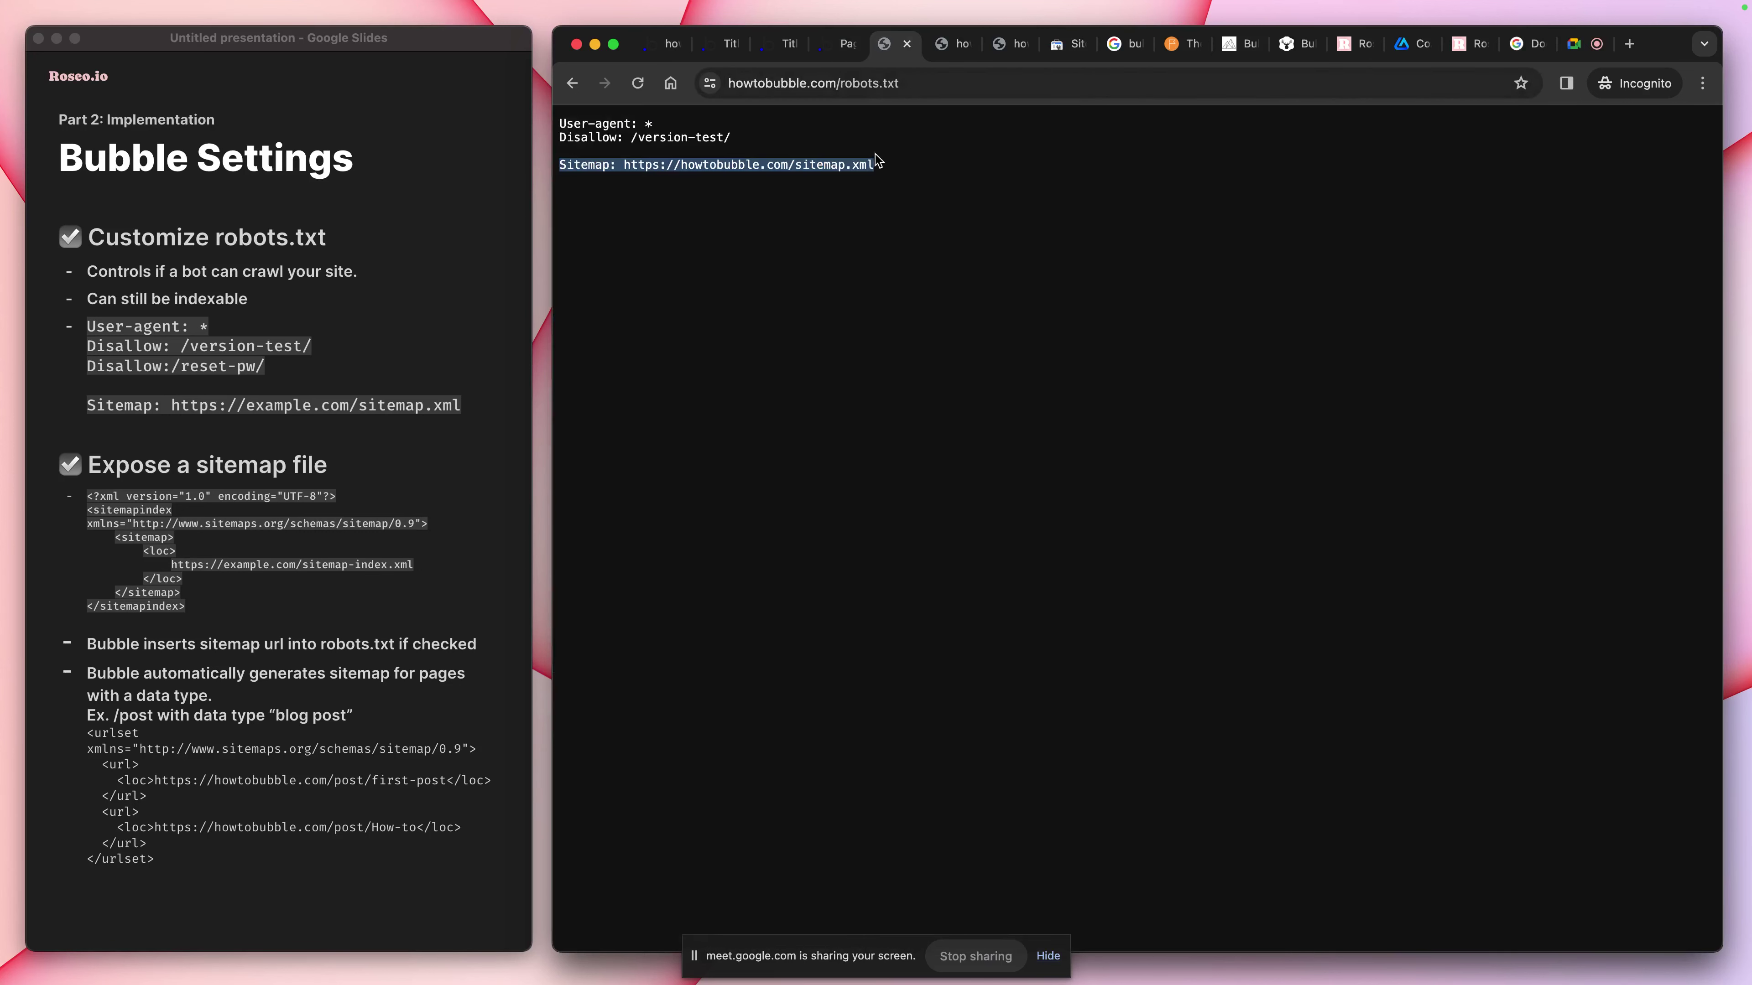
click(707, 168)
triple_click(584, 163)
key(super+c)
click(661, 43)
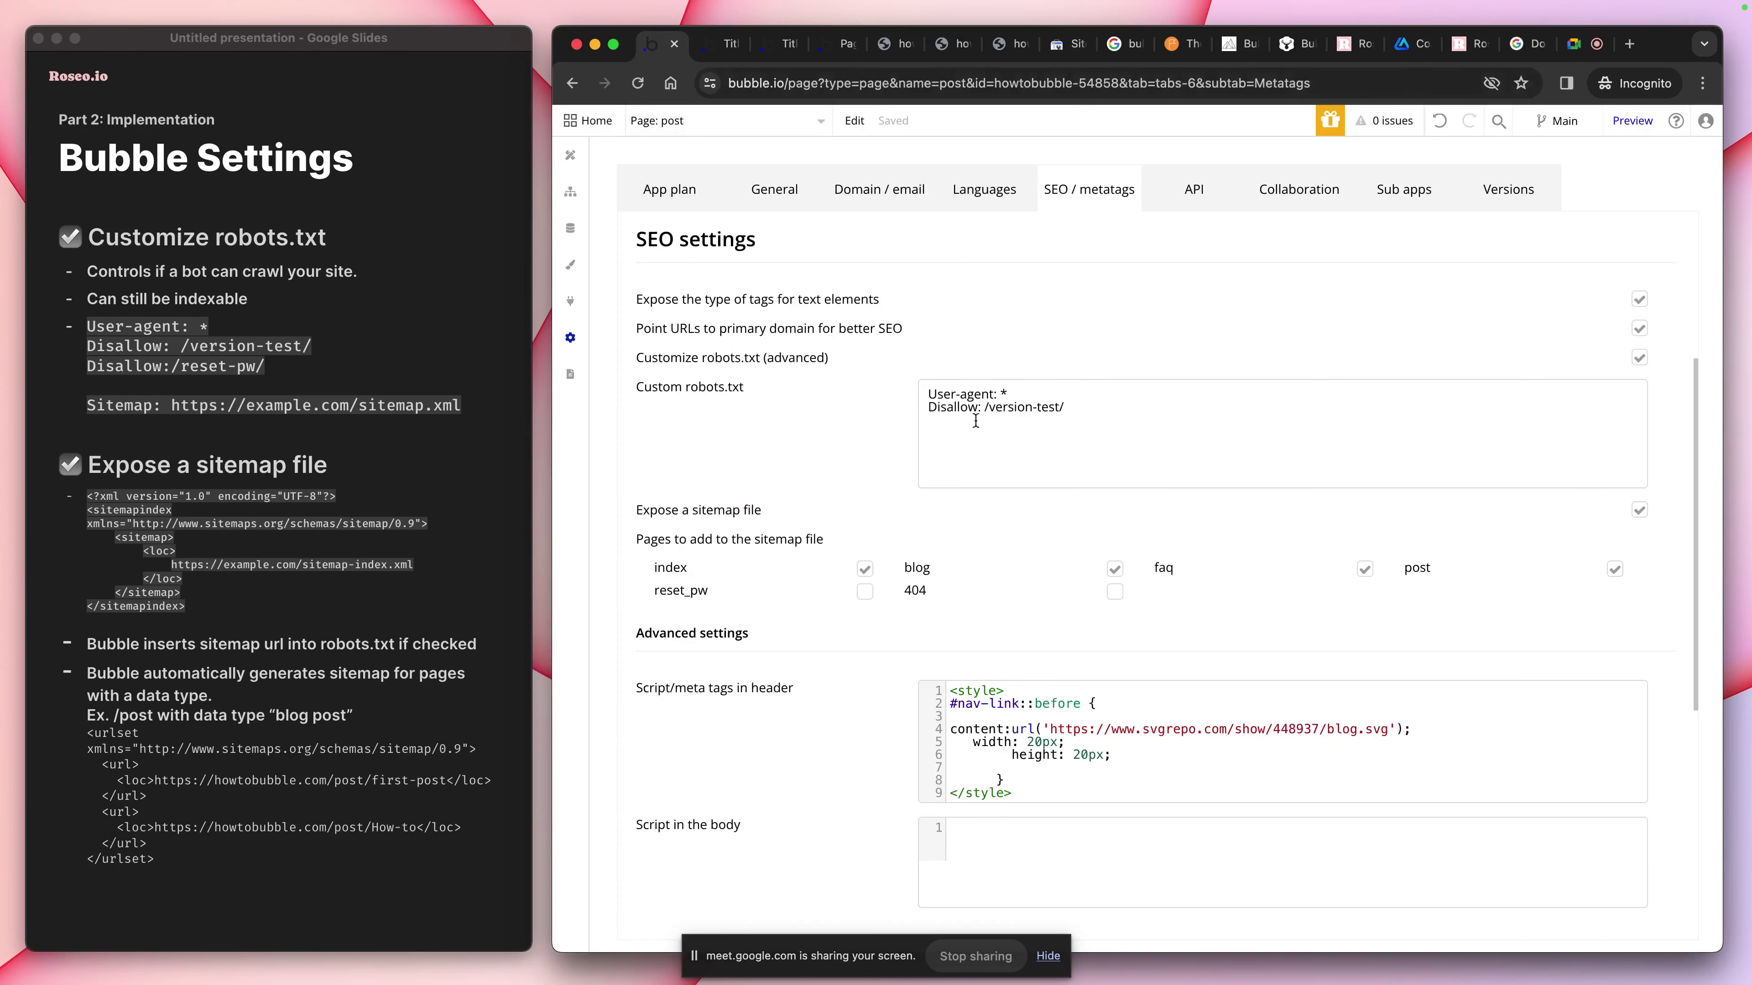
click(1020, 461)
key(super+v)
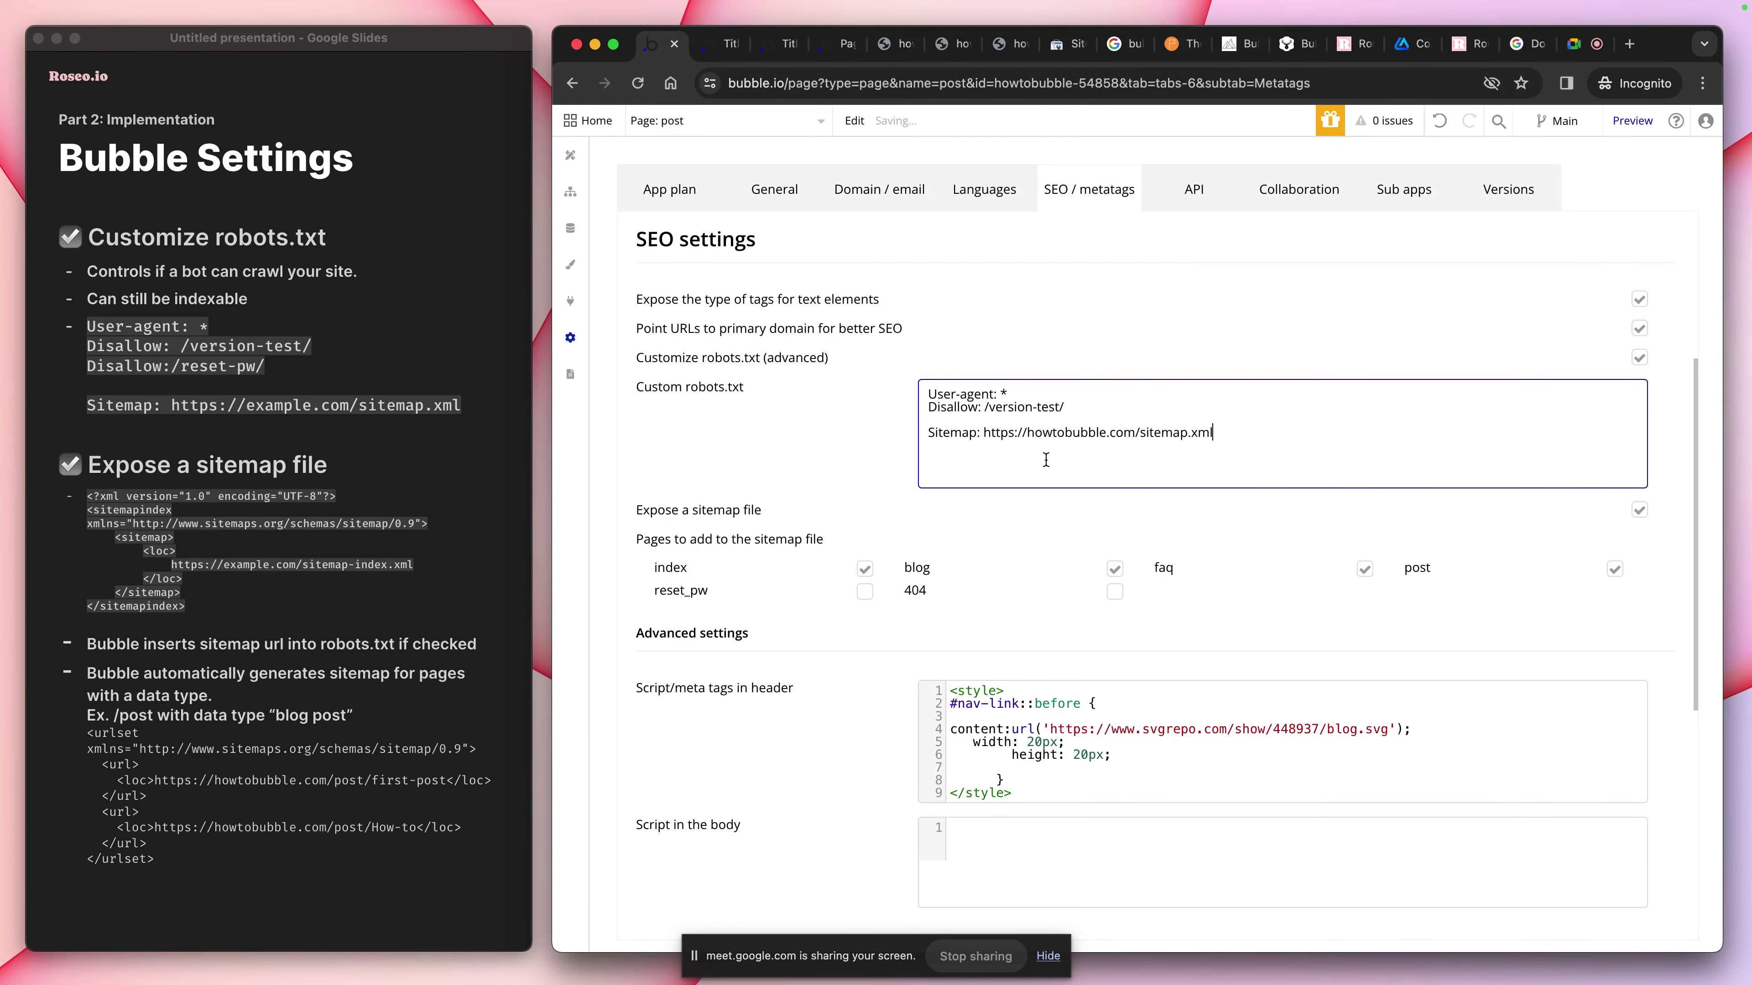
click(1020, 514)
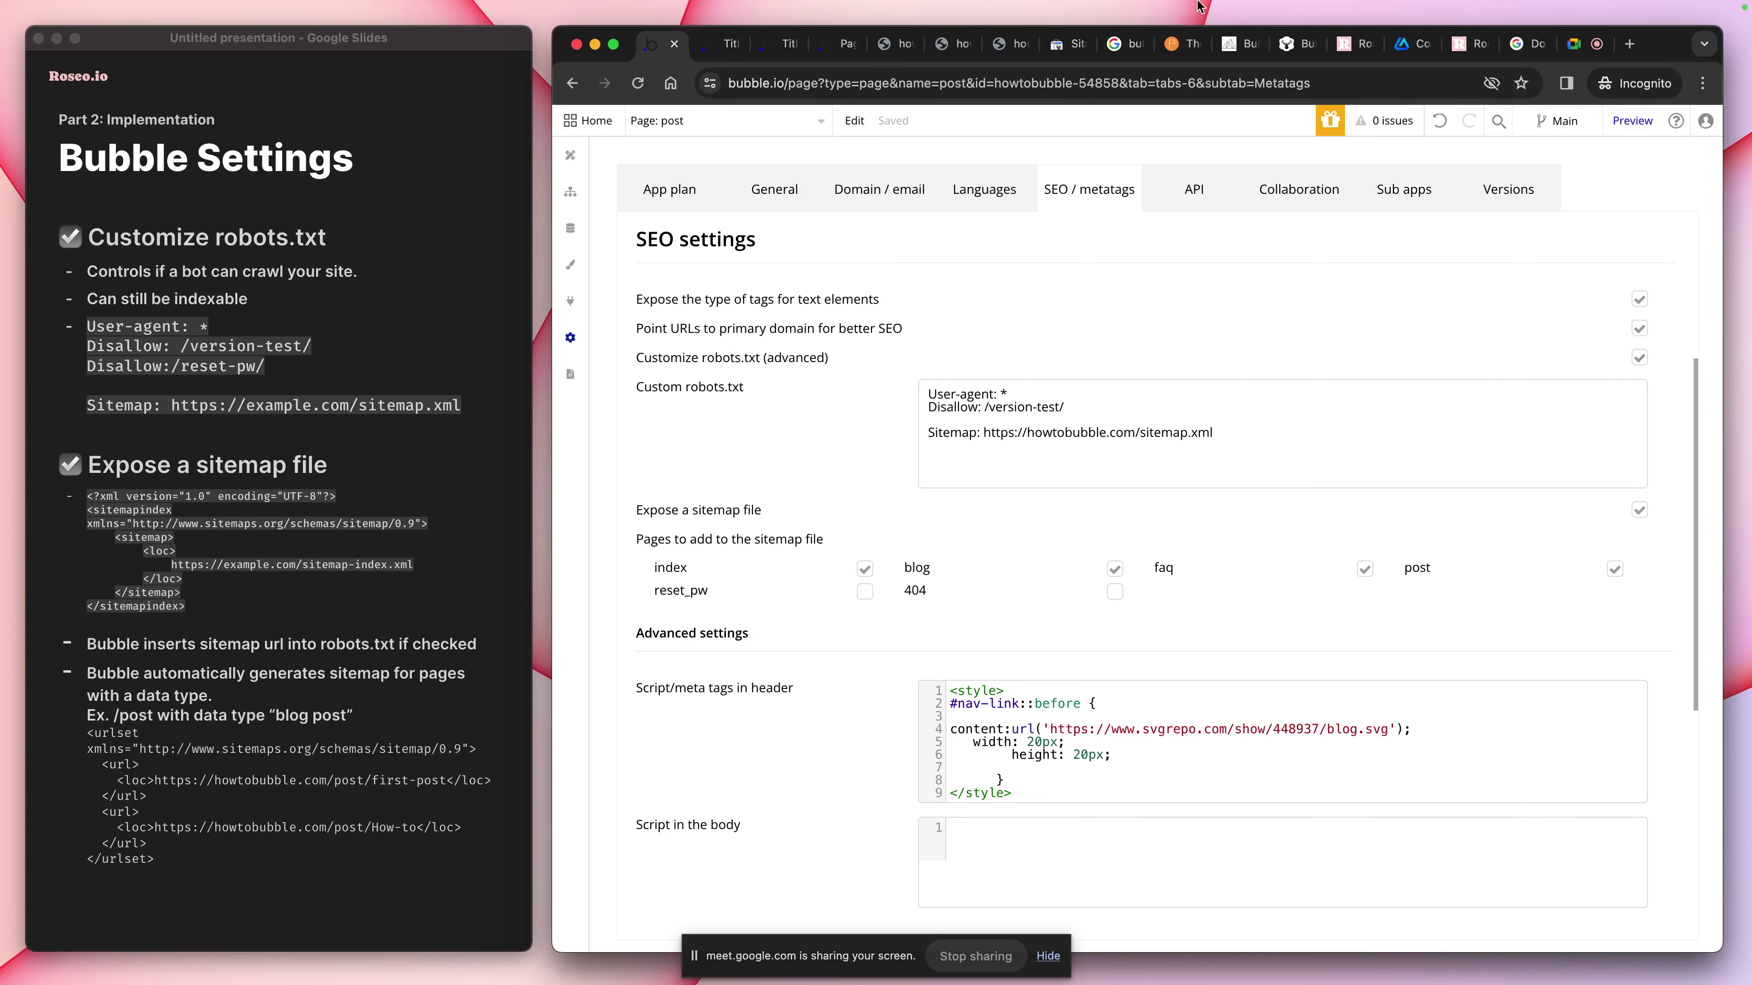
Deploy the Main branch to Live without a description
key(super+s)
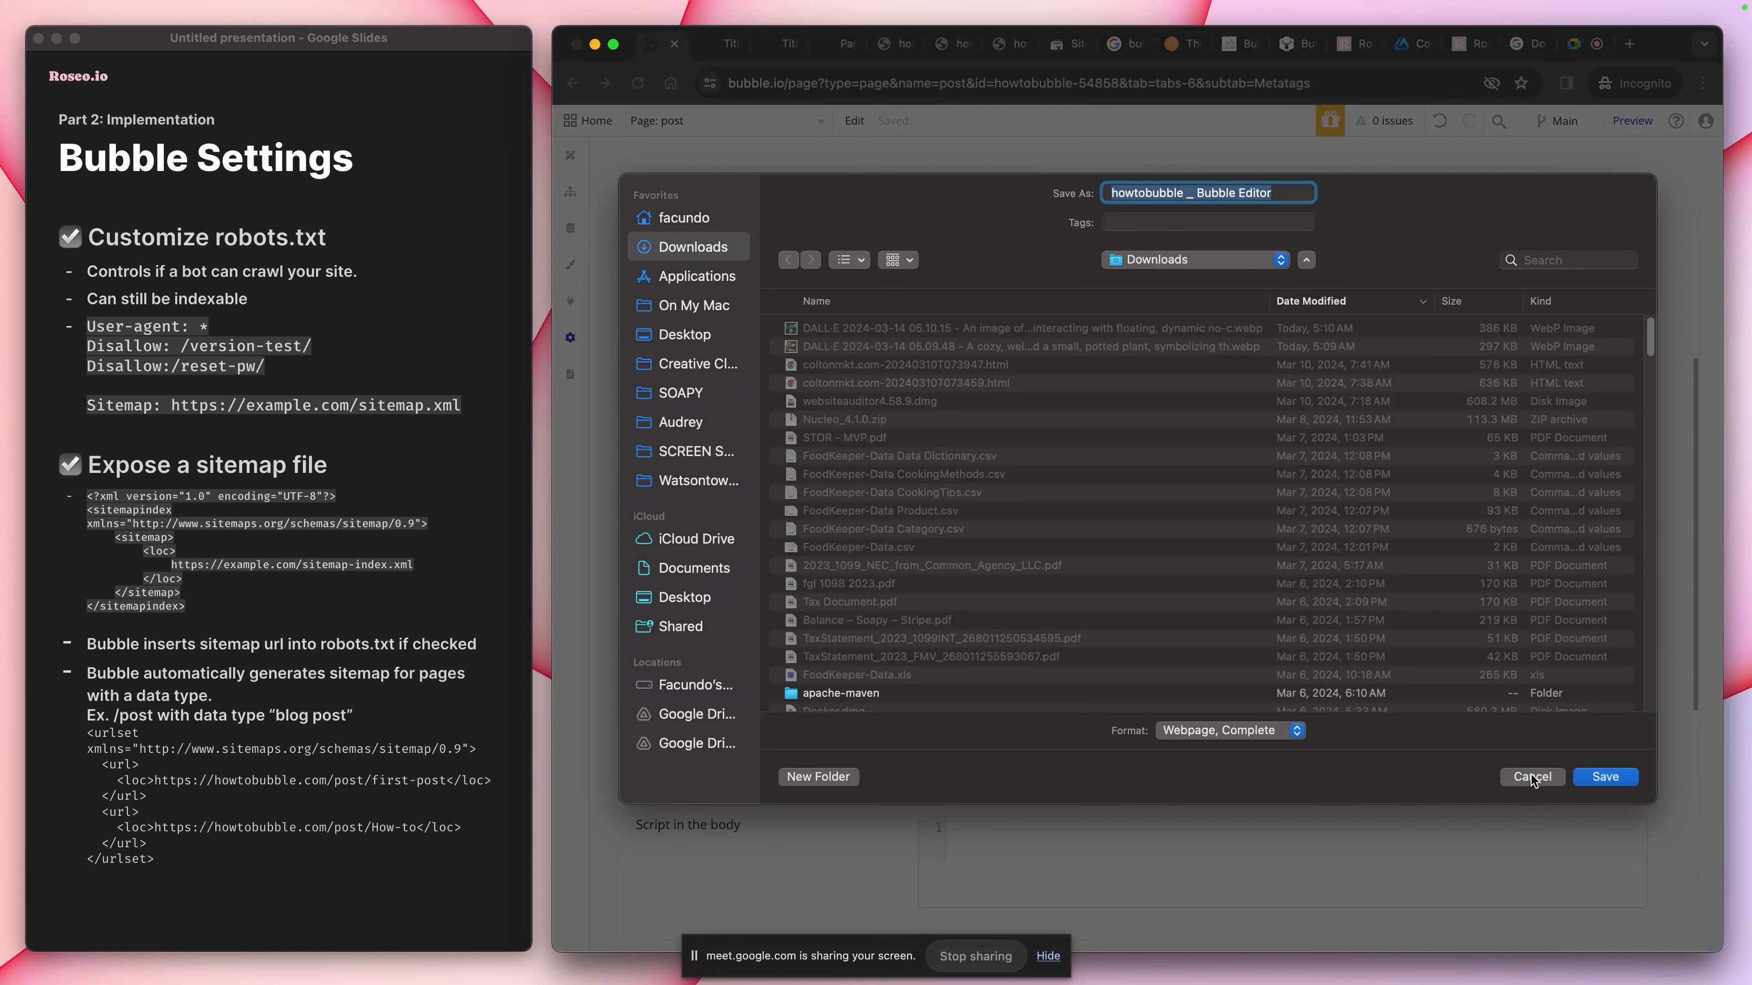
click(1531, 778)
click(1562, 124)
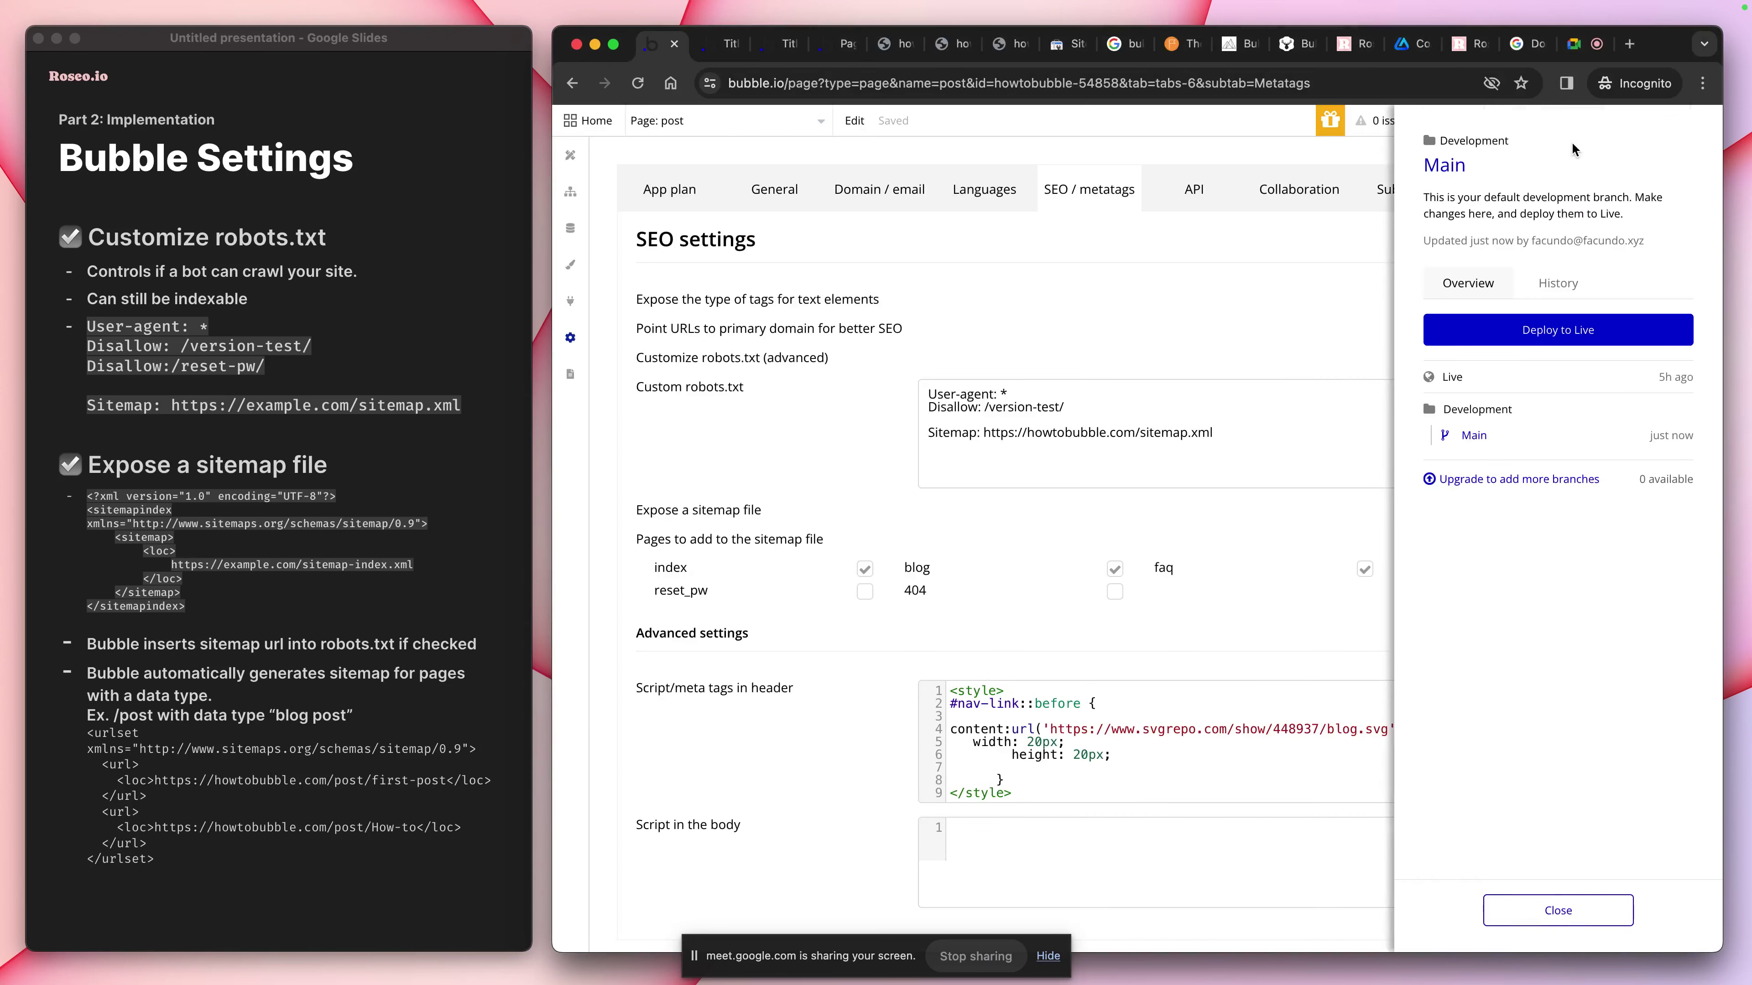
click(1593, 334)
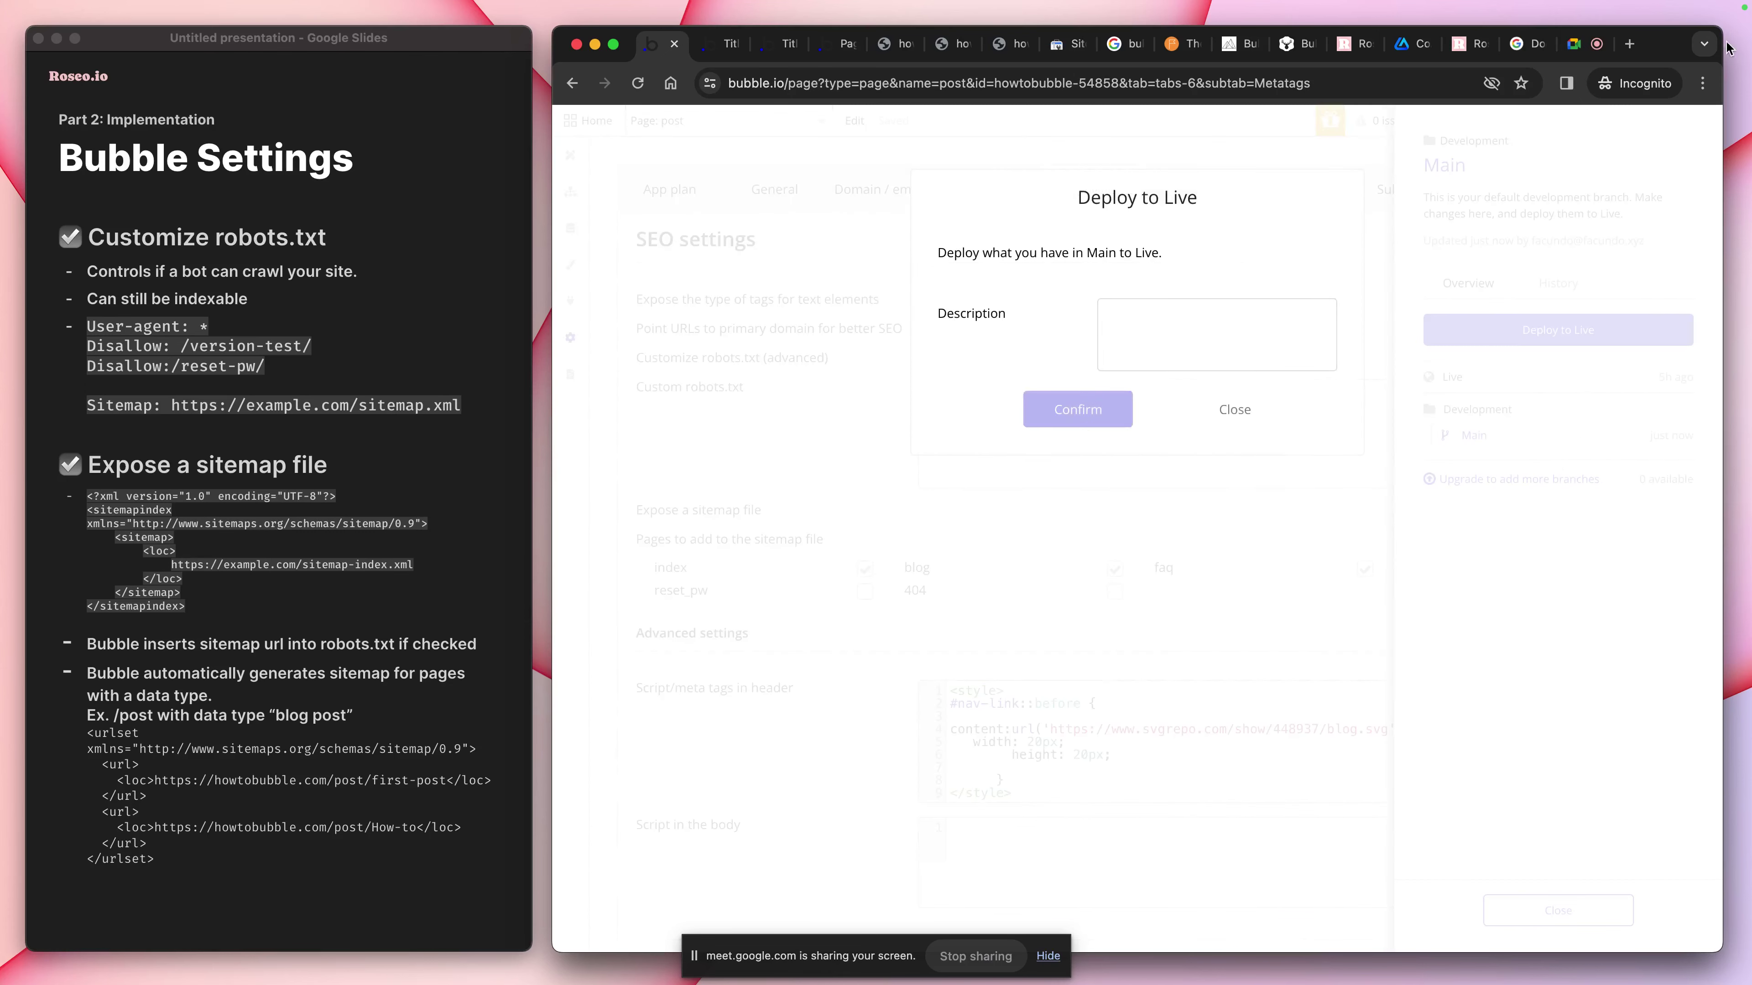
click(1143, 344)
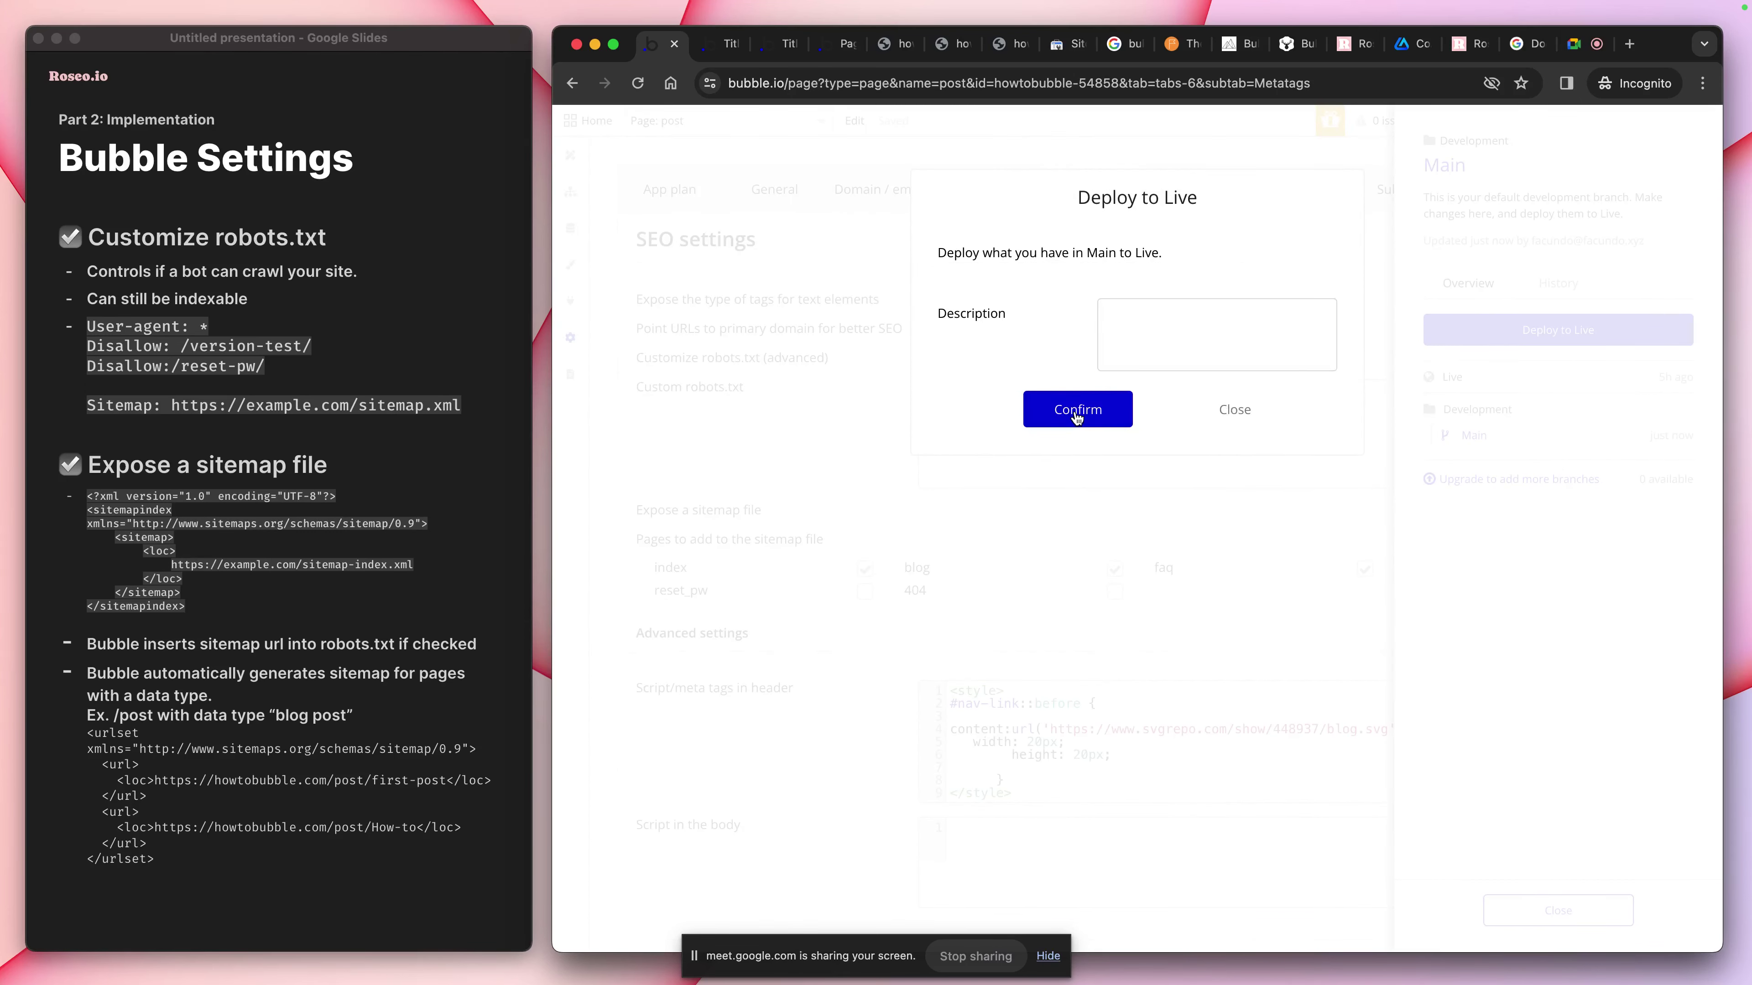
click(1077, 409)
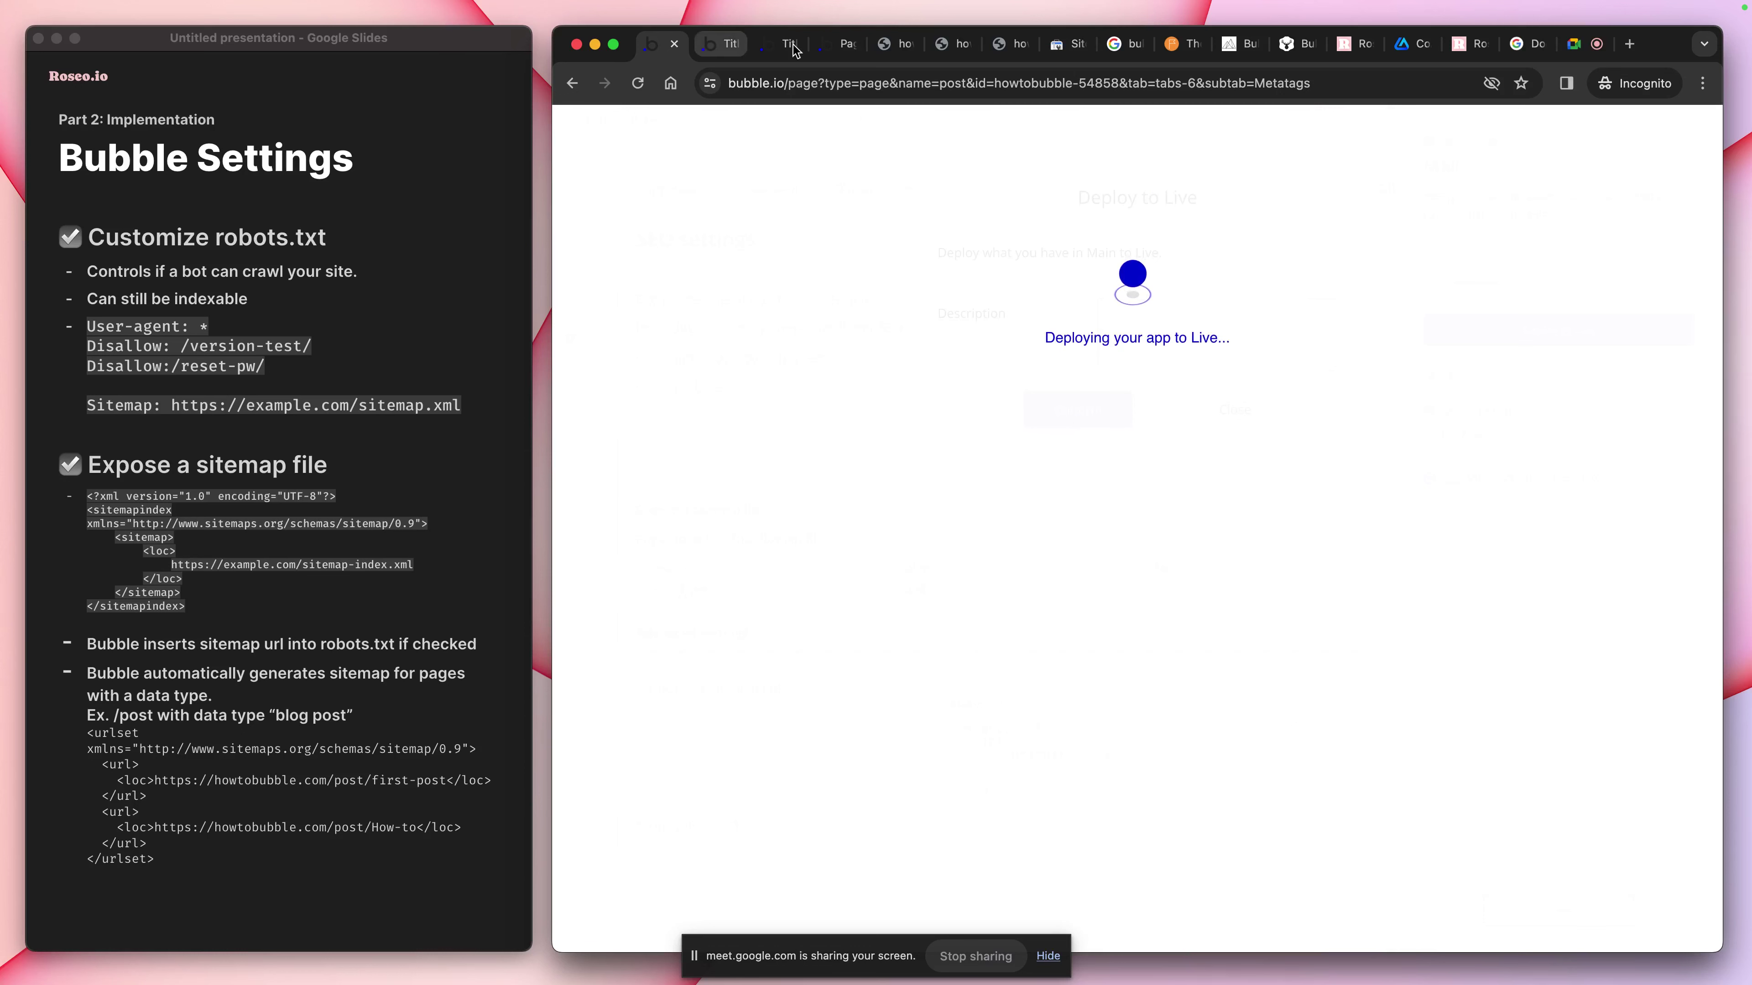
Reload the live howtobubble.com/robots.txt and highlight its last Sitemap line
click(902, 45)
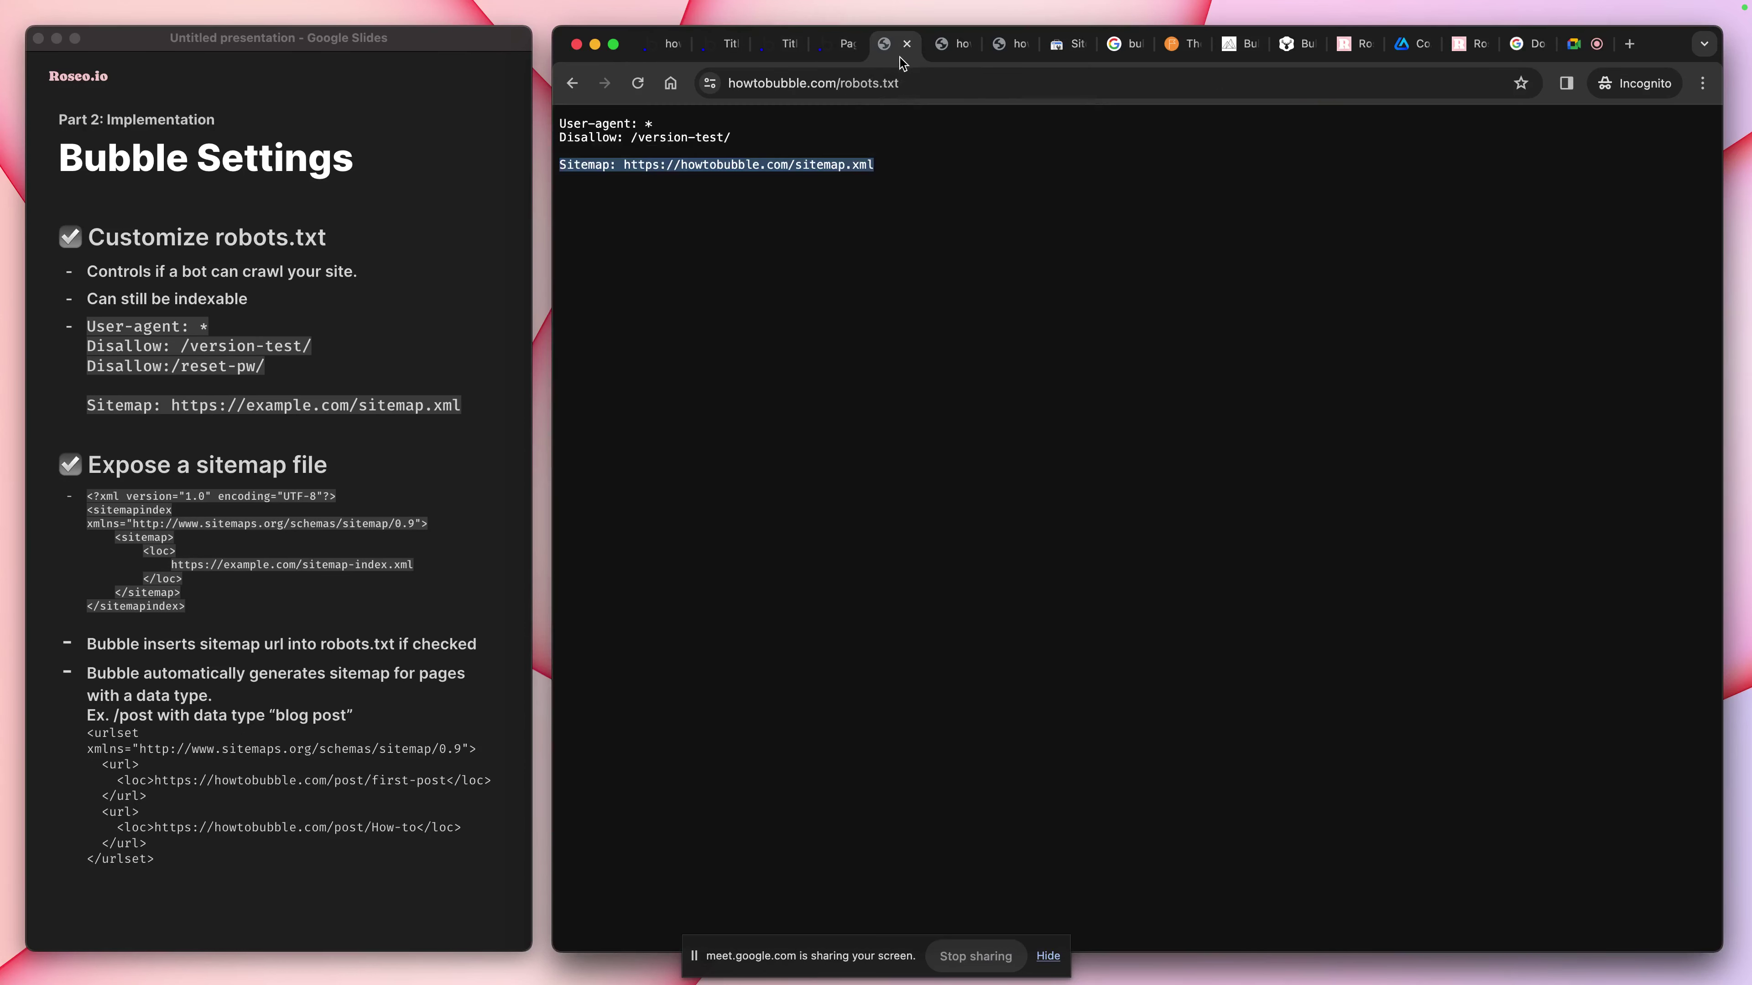
key(super+r)
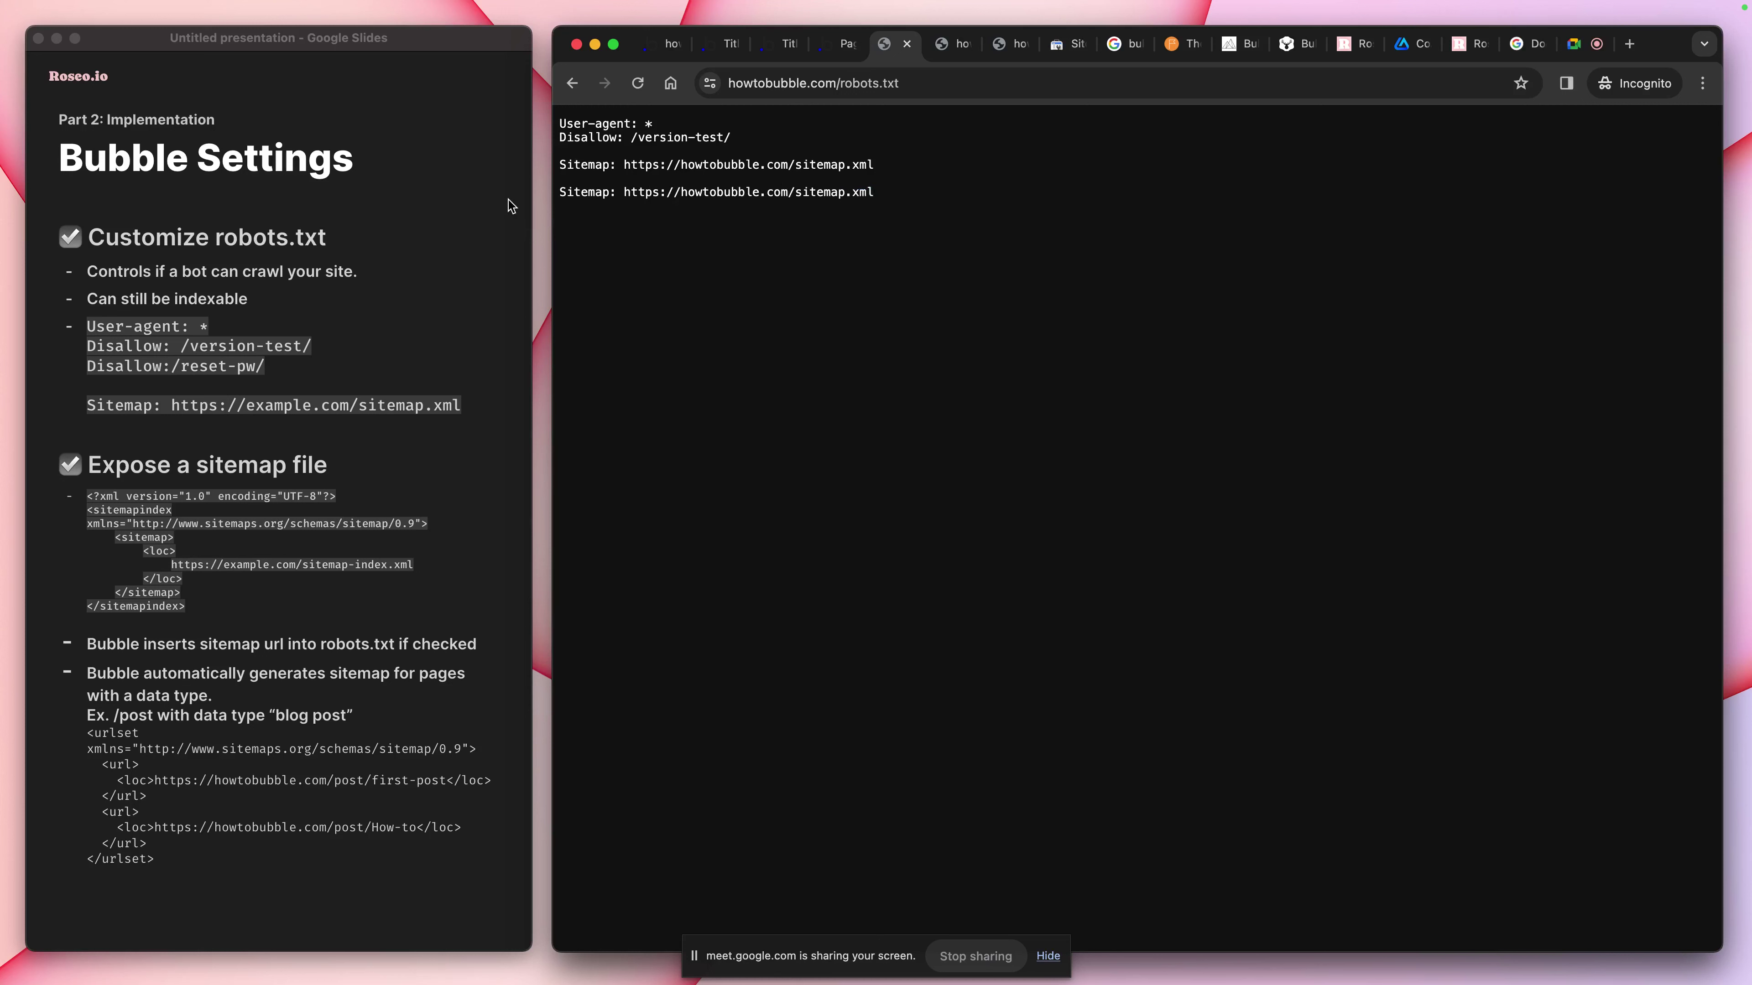
drag(873, 192, 516, 196)
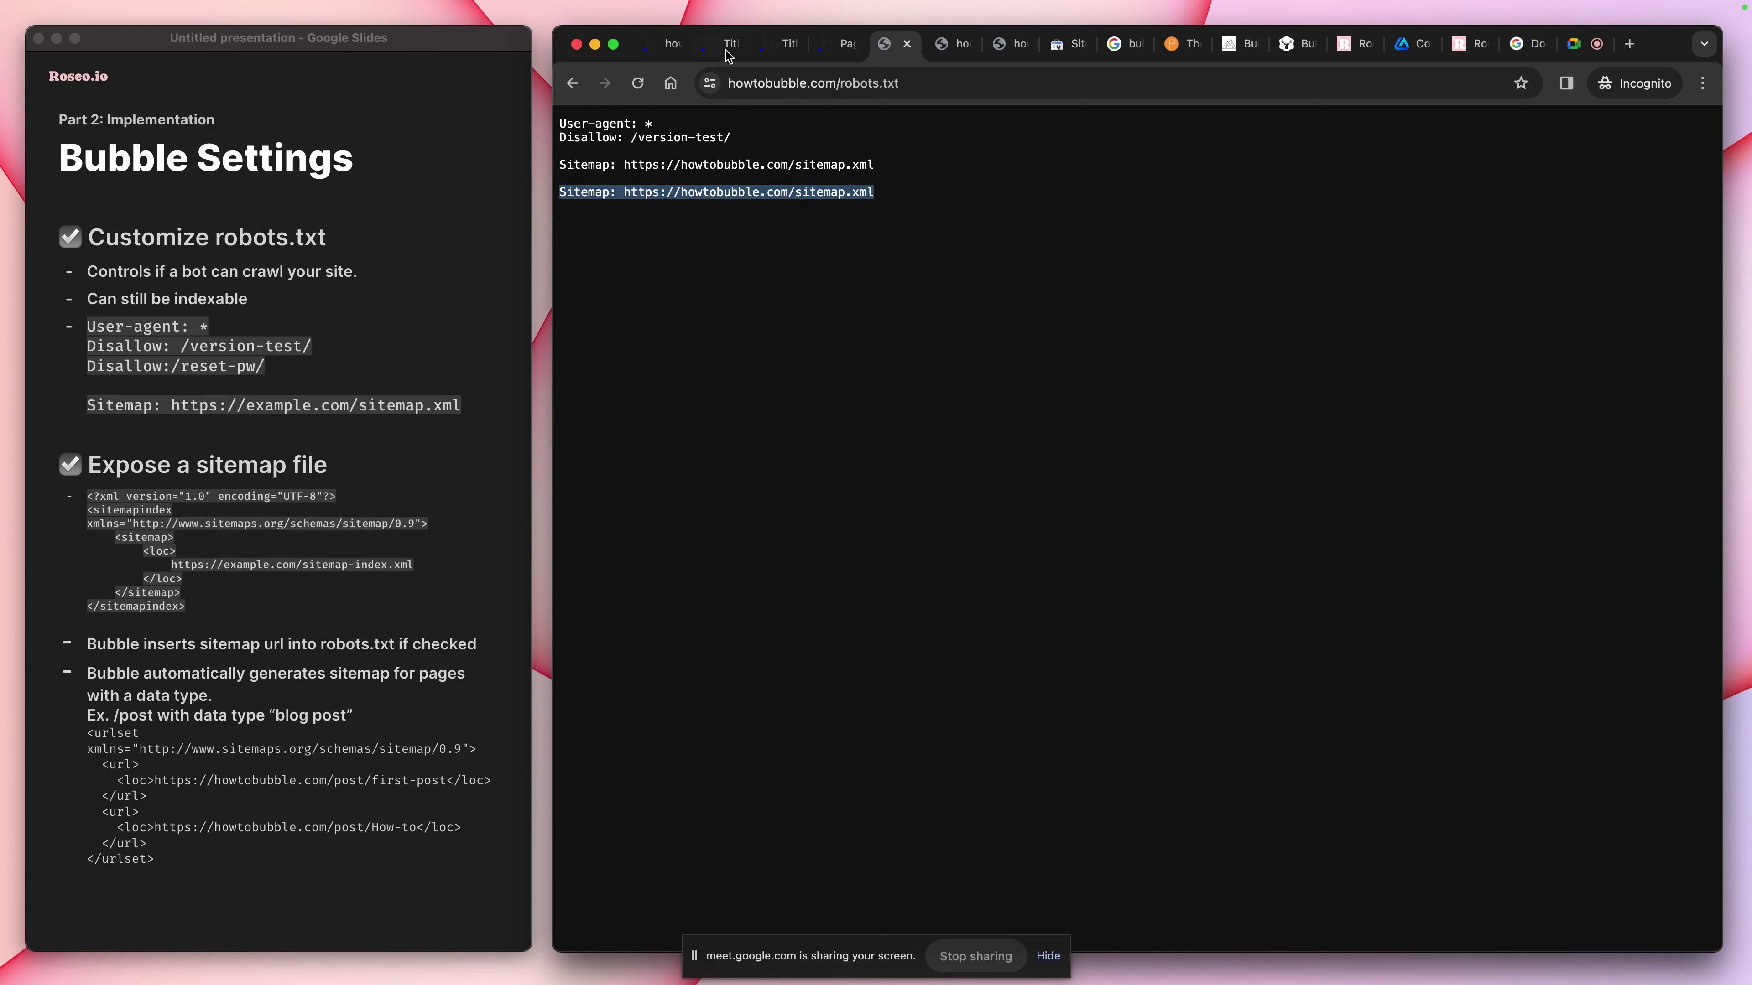
Return to the Bubble editor from the deployment dialog and delete the Sitemap line from the custom robots.txt
click(673, 48)
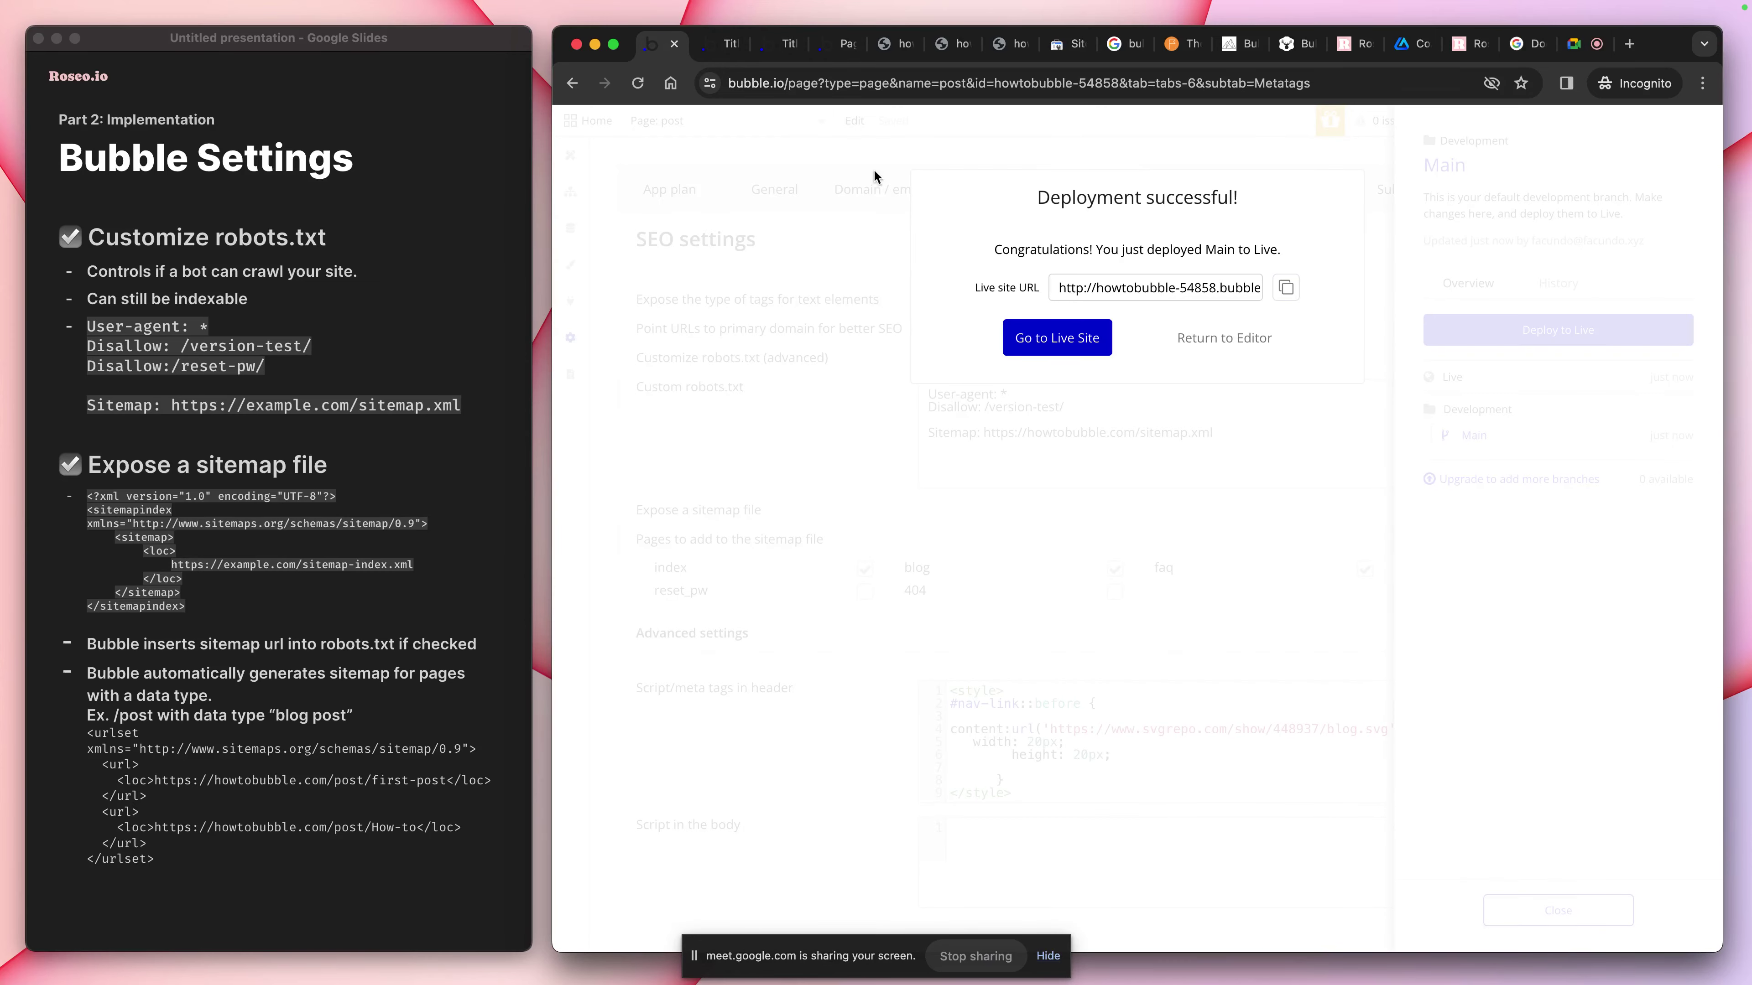
click(1198, 336)
drag(1215, 433, 836, 433)
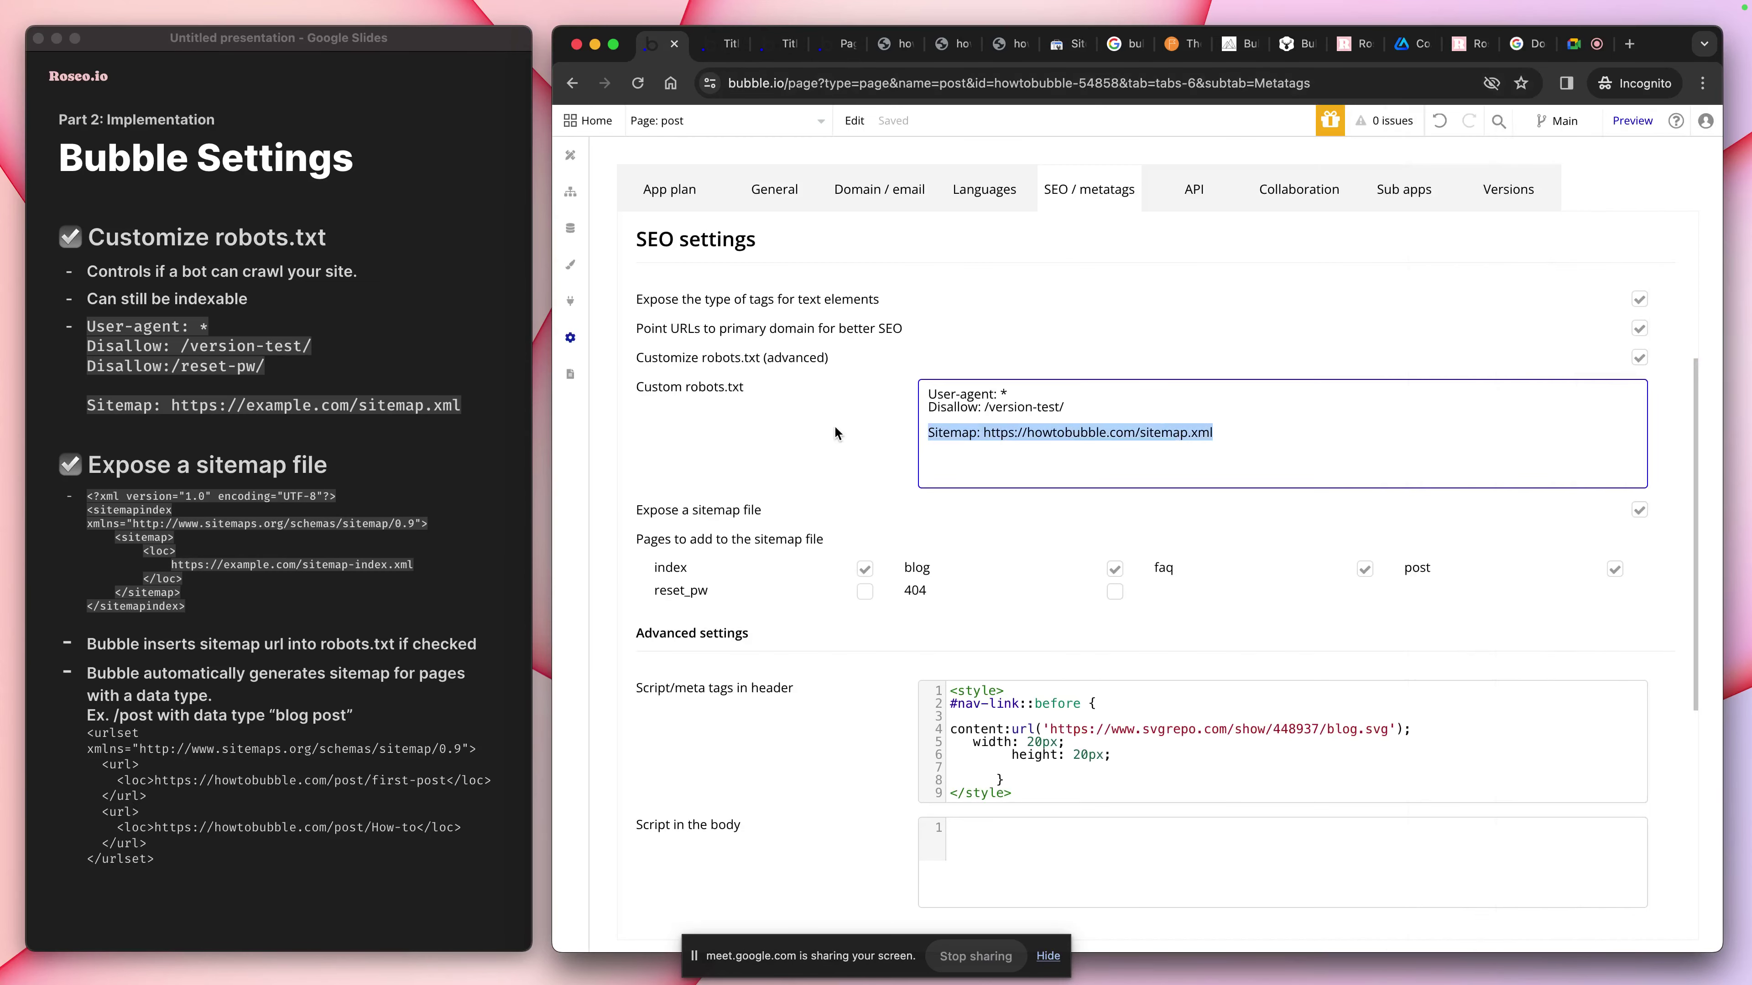
key(BackSpace)
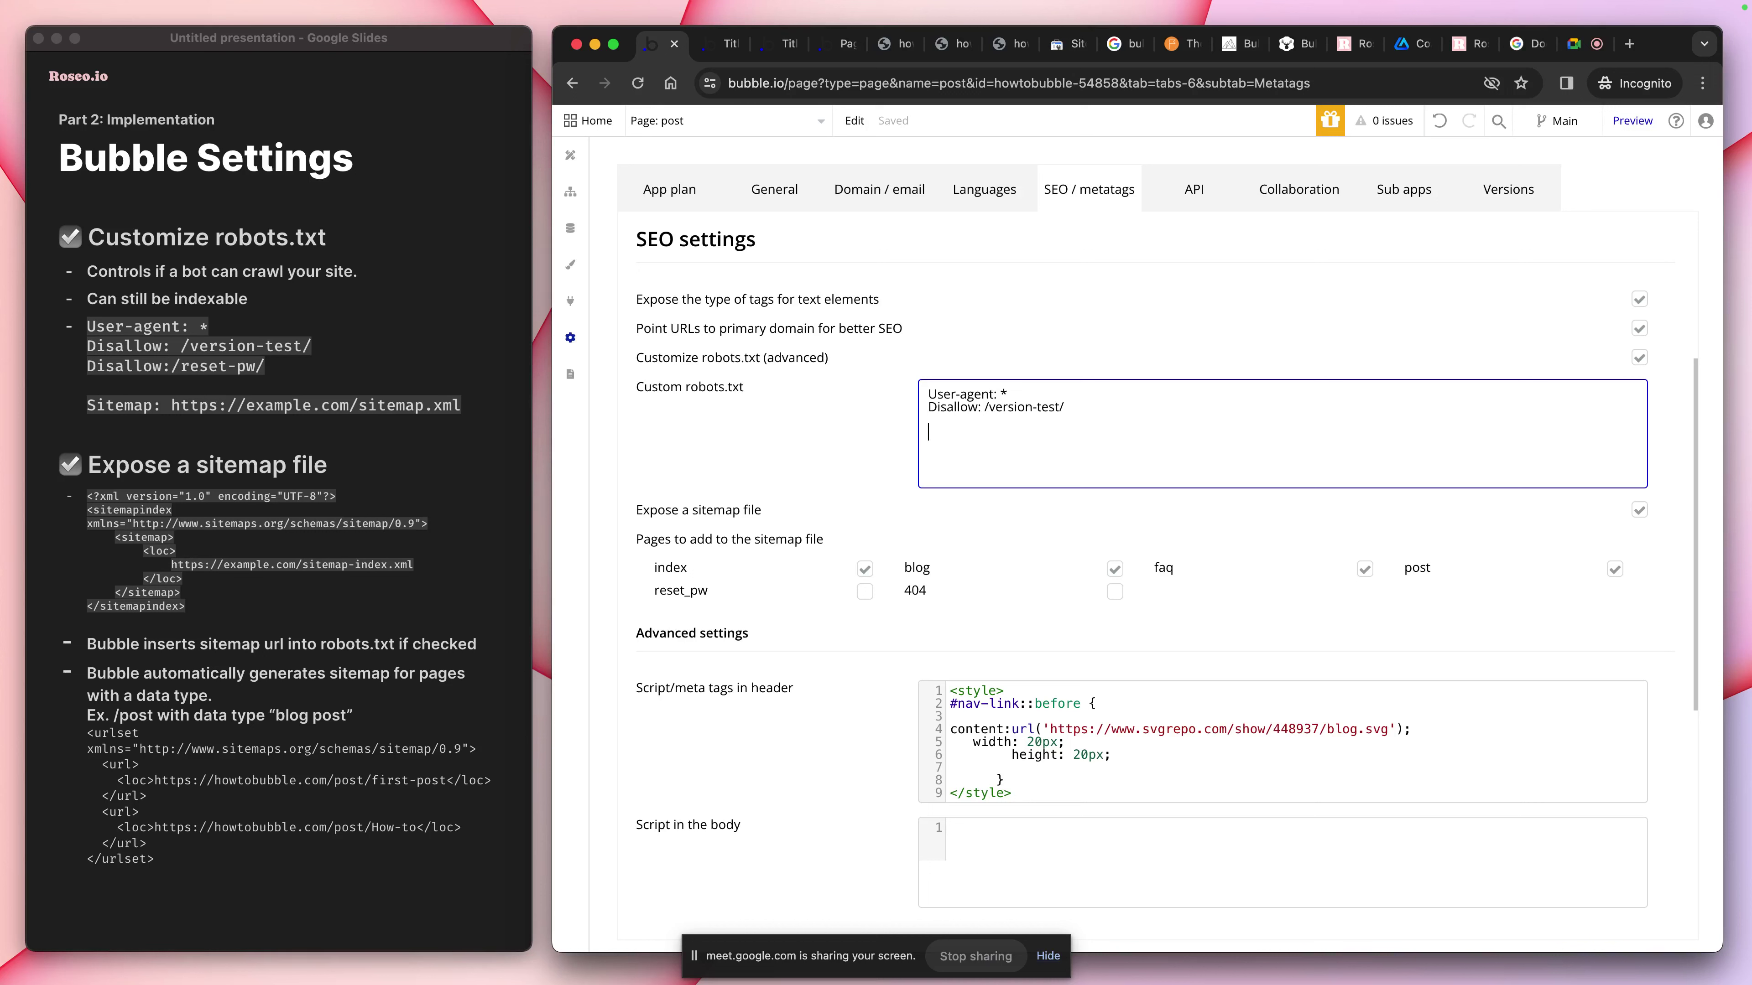
Turn the Expose a sitemap file option off and back on
click(1639, 510)
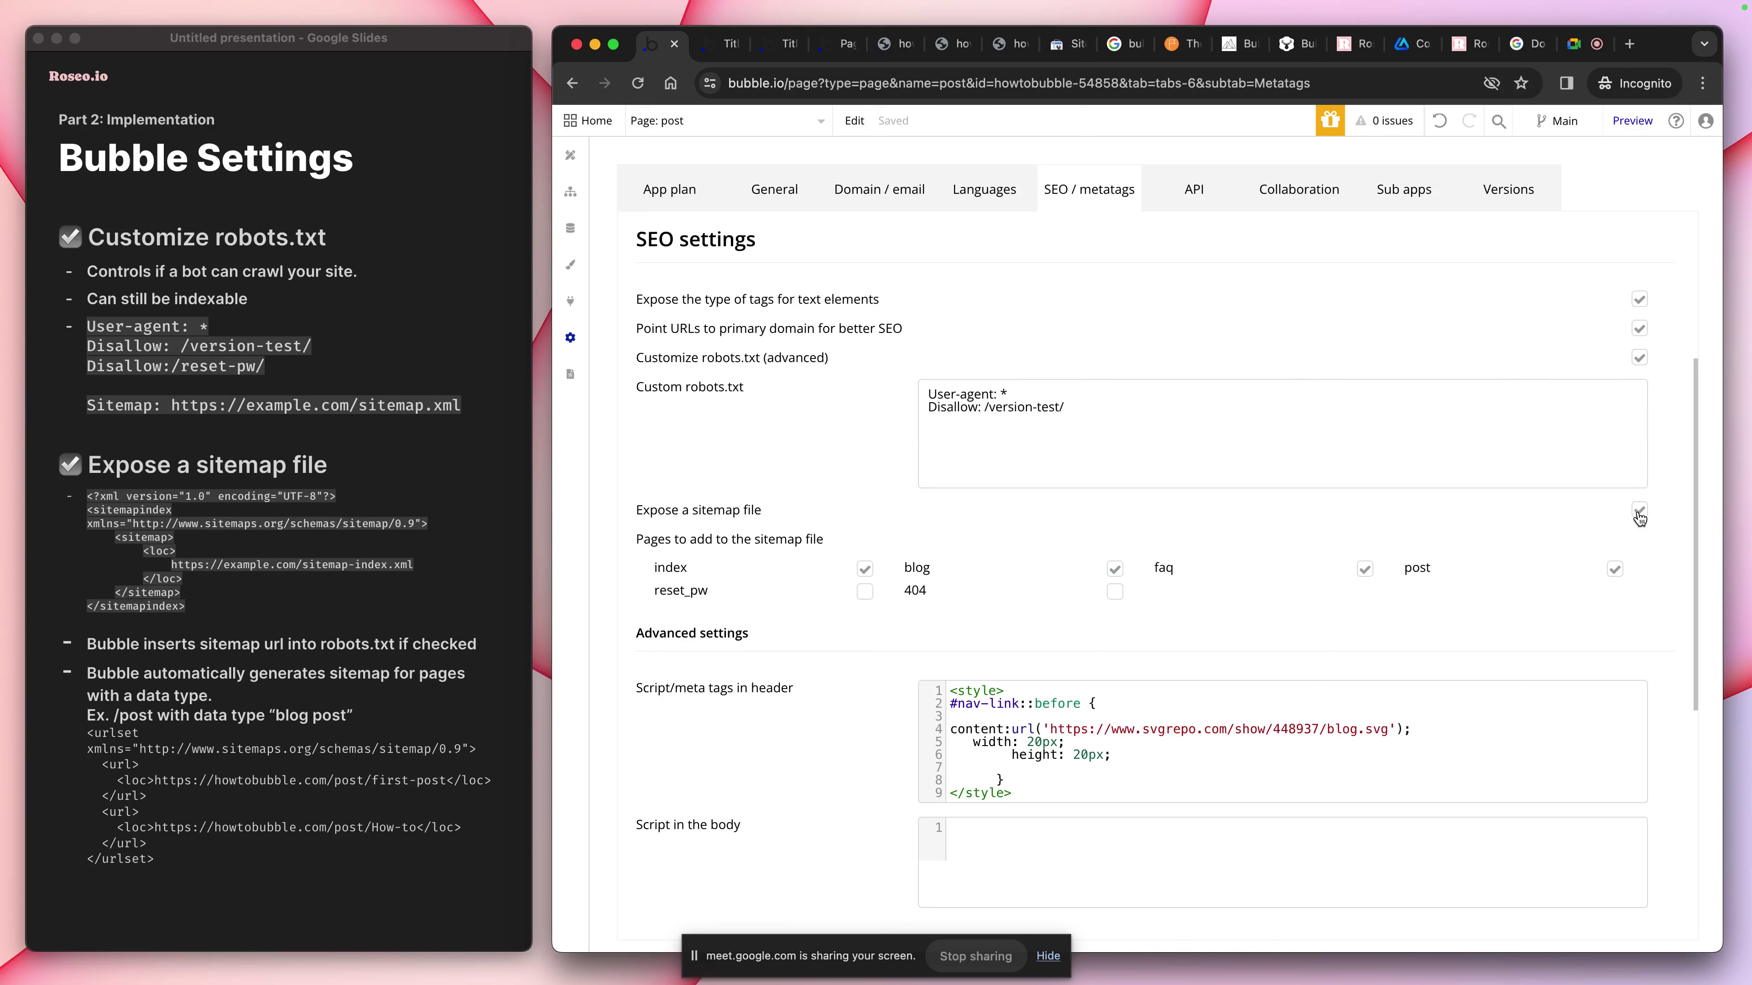
click(1208, 456)
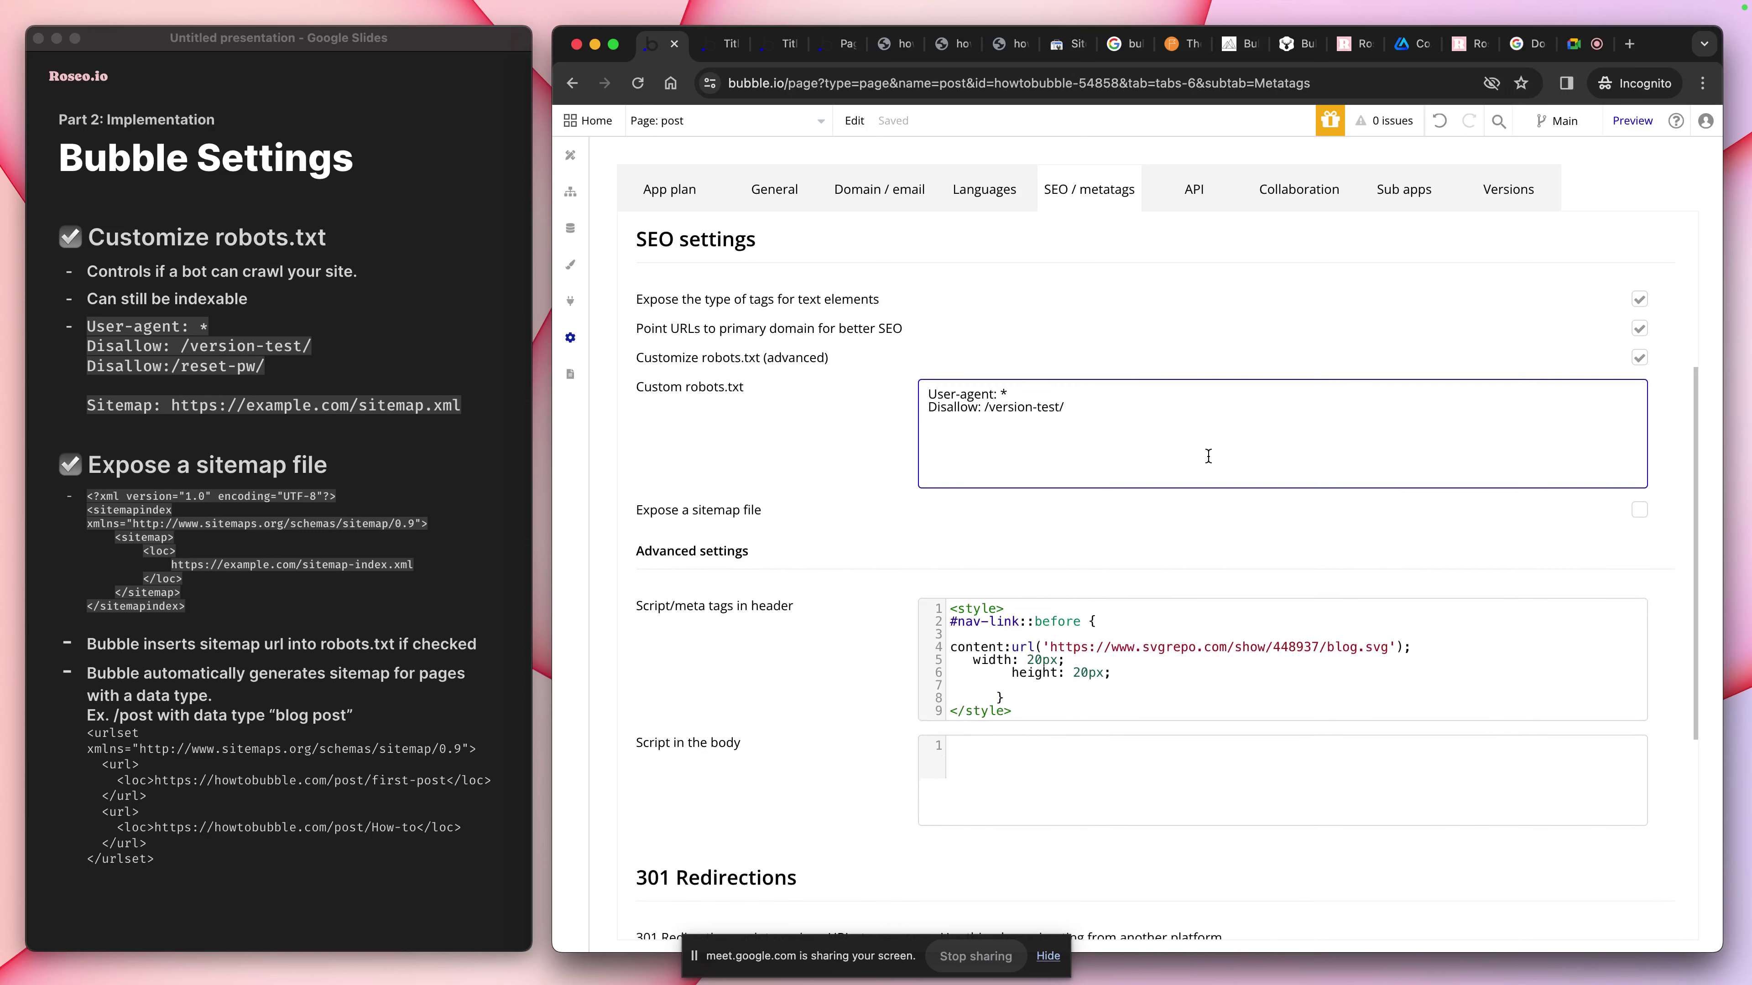
click(1642, 512)
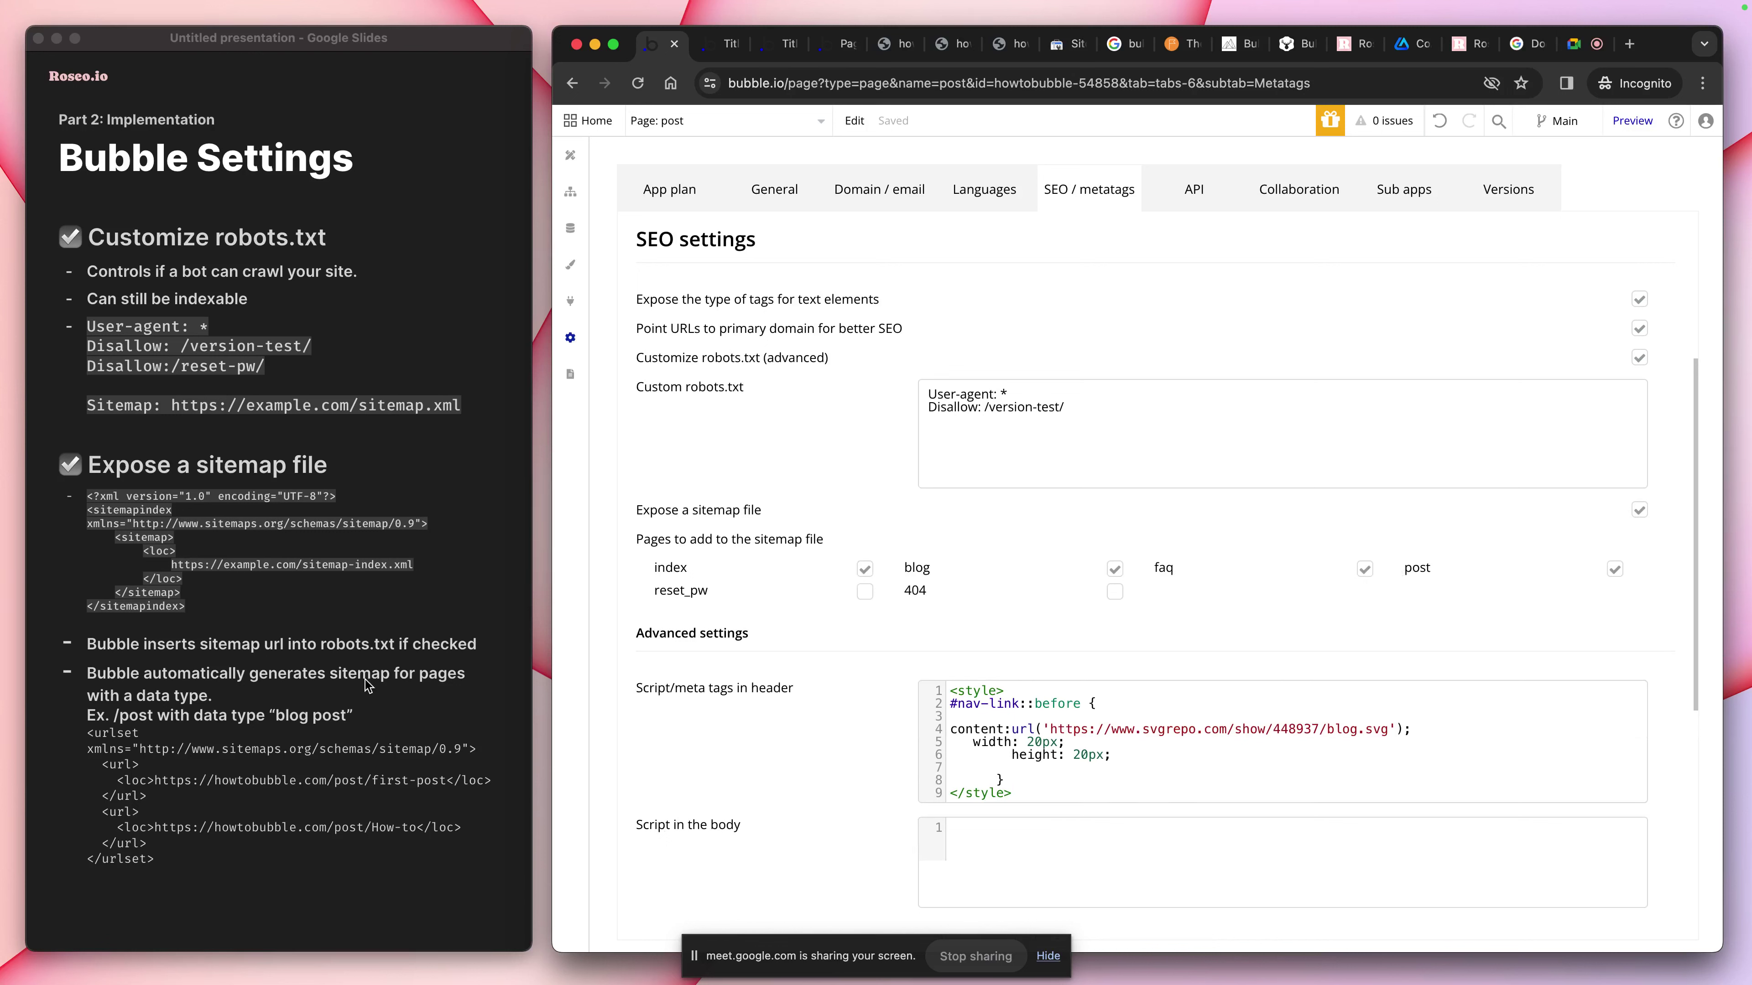
click(255, 683)
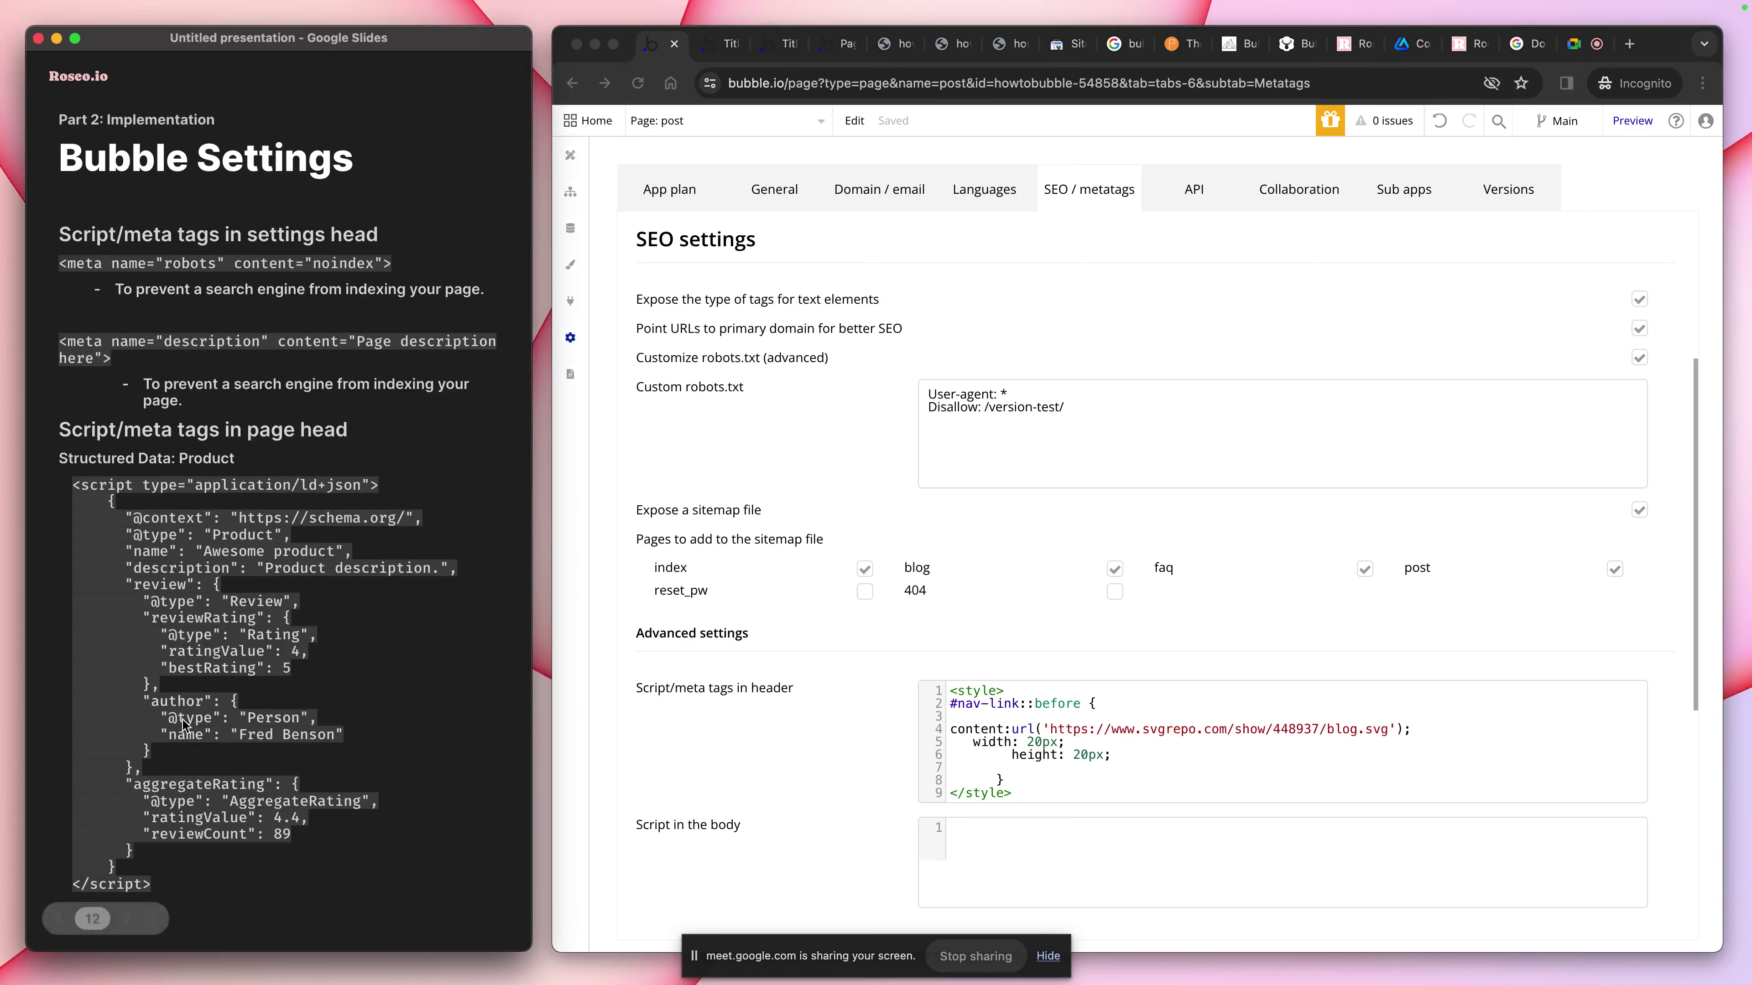
key(Left)
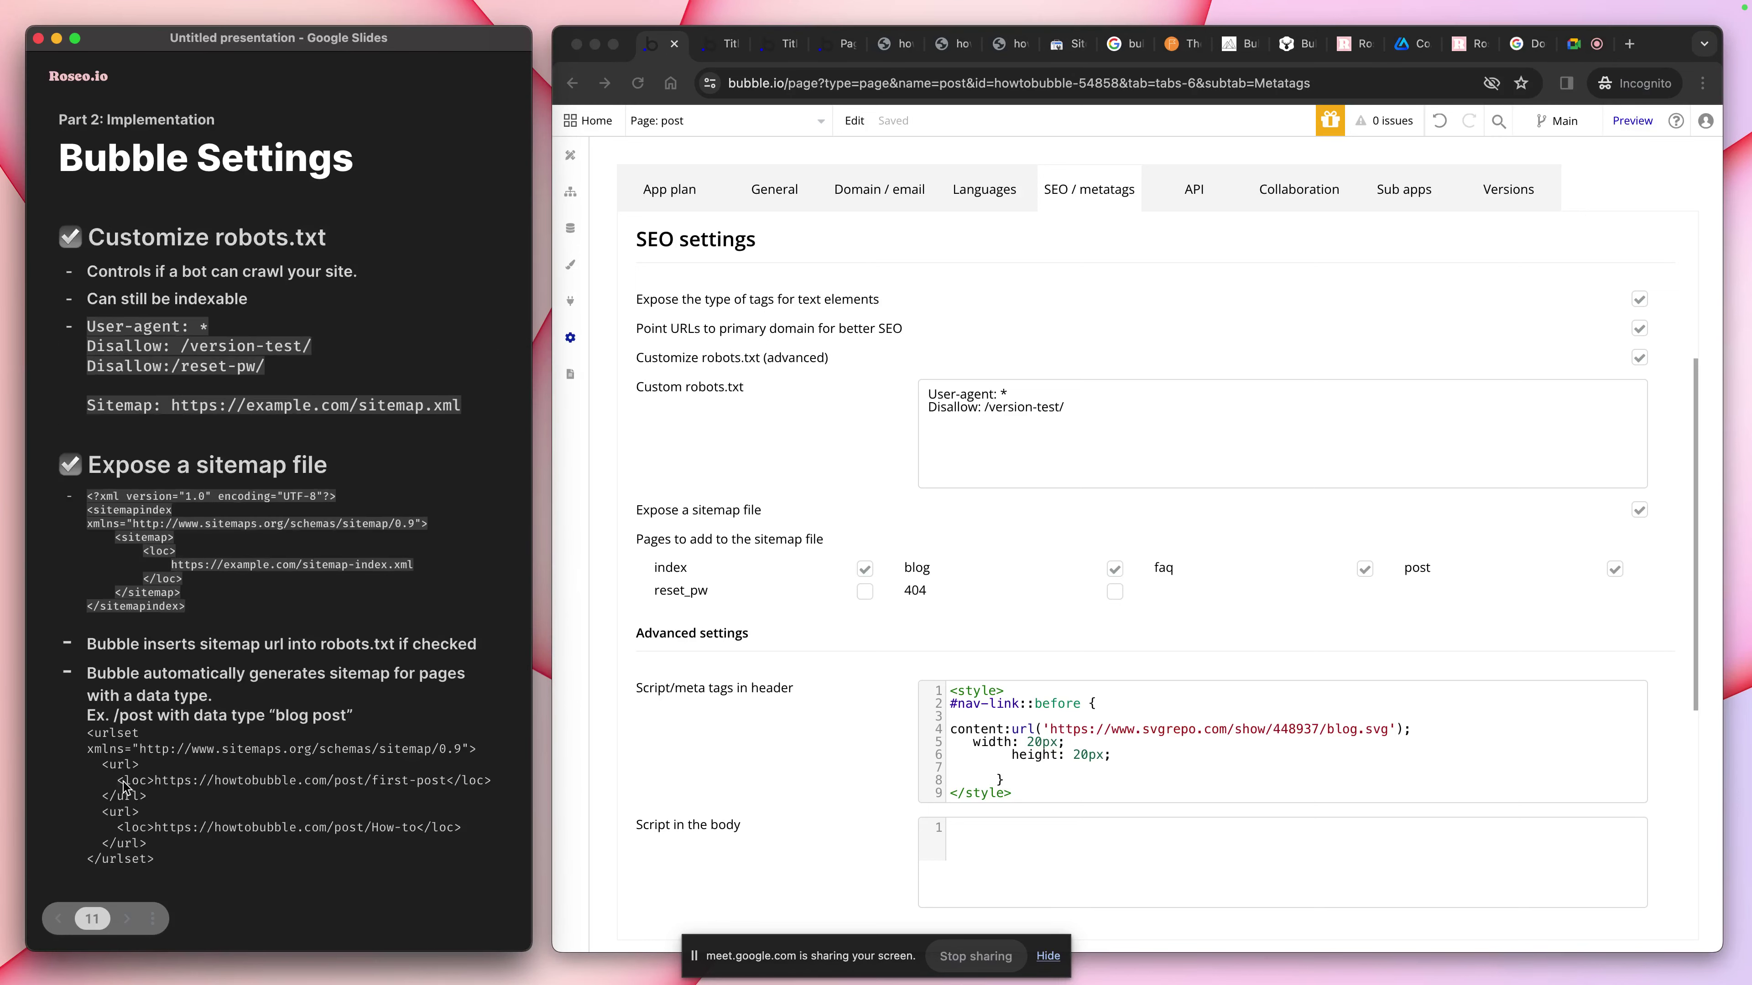
Admit the next waiting participant to the Google Meet call and go back to the Bubble editor
click(1588, 43)
click(1614, 432)
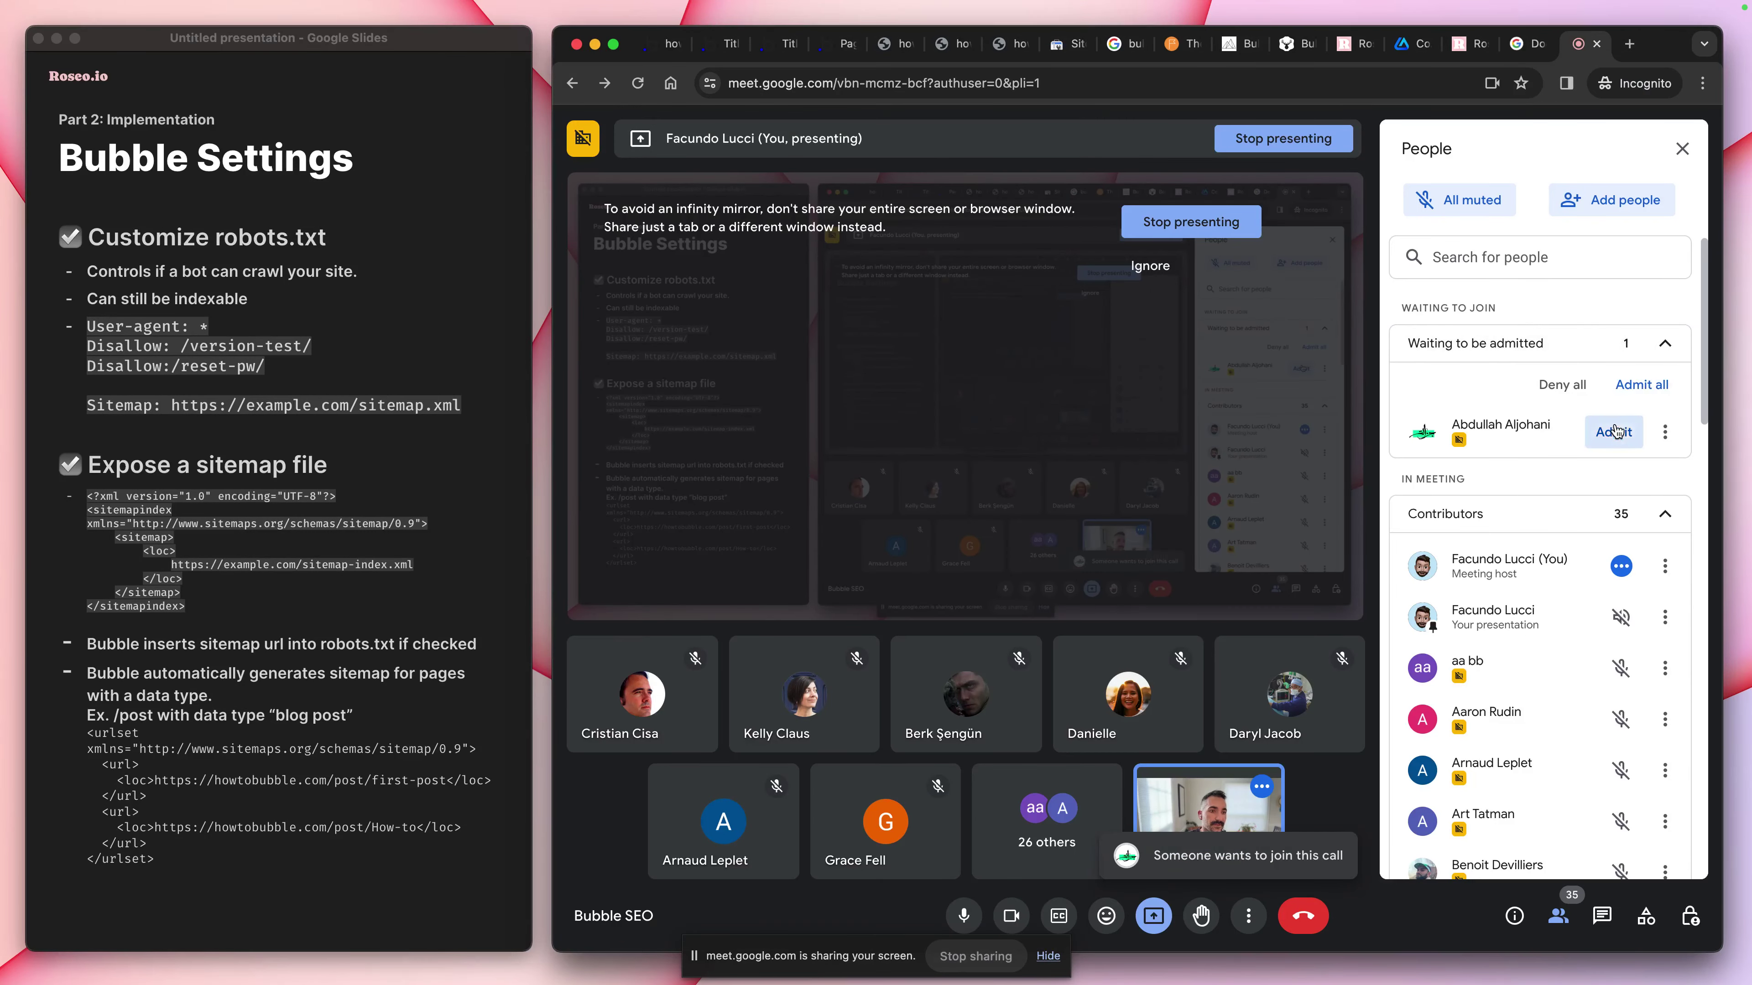
click(667, 43)
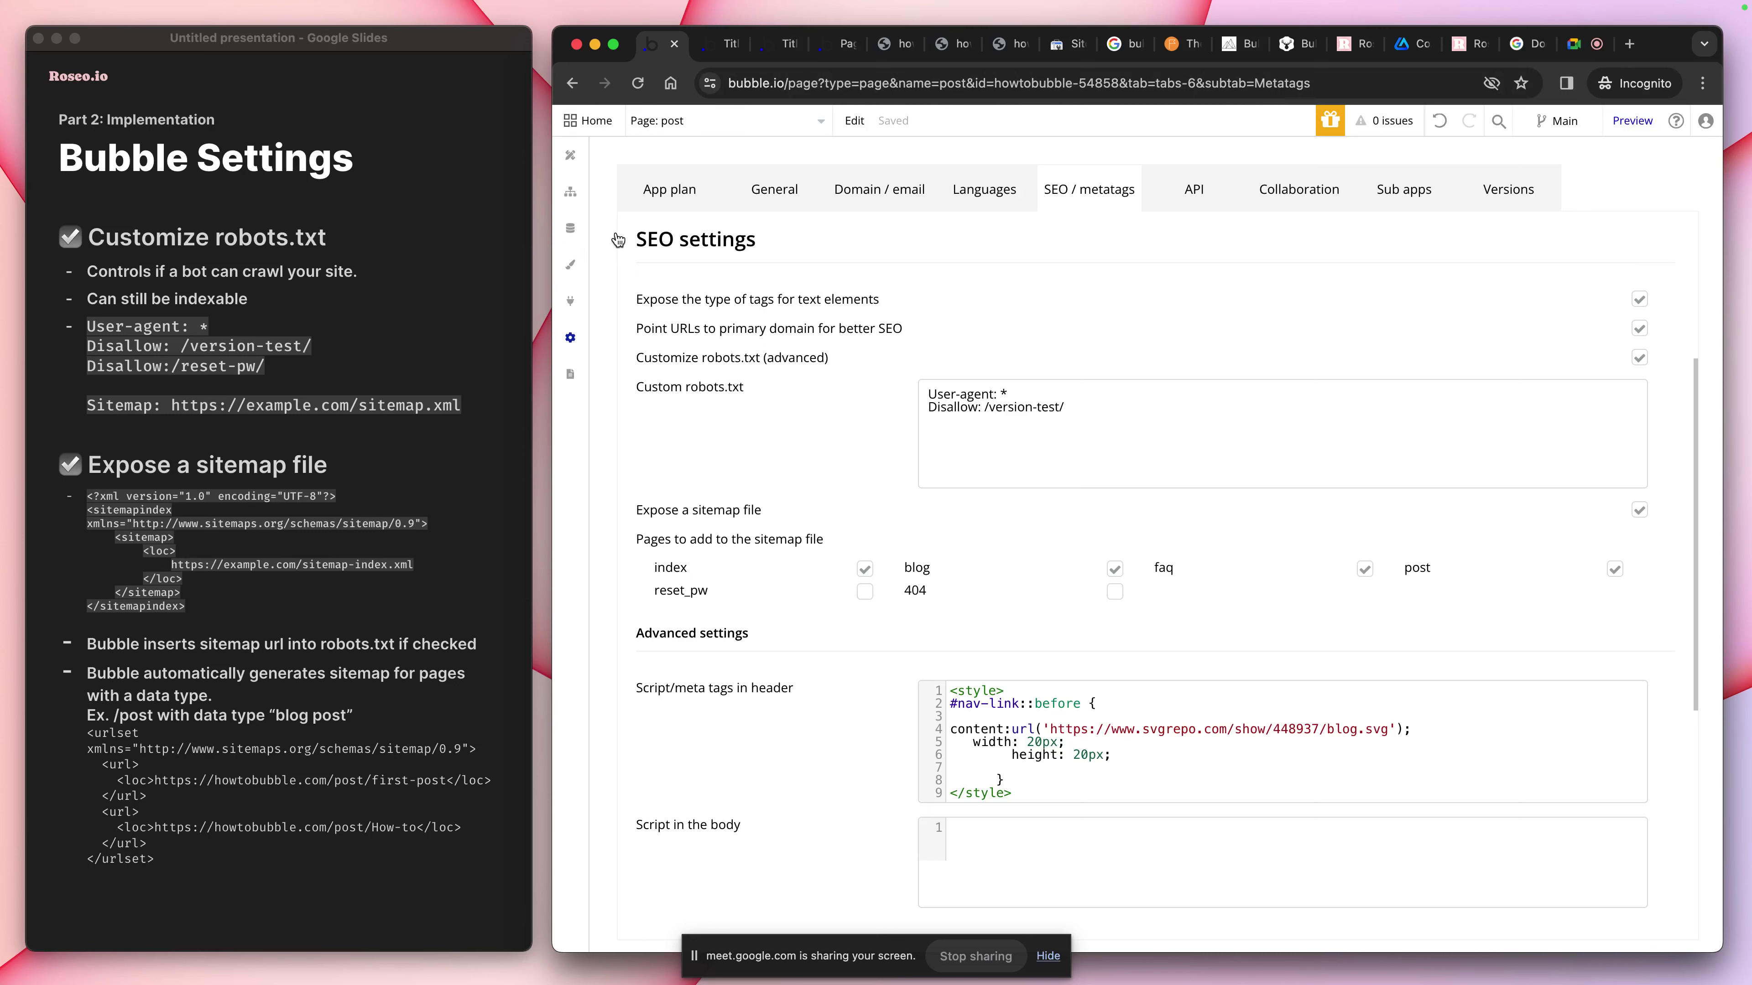
Show the post page's properties in the editor, and open First Post from the refreshed live howtobubble.com/blog page
click(570, 155)
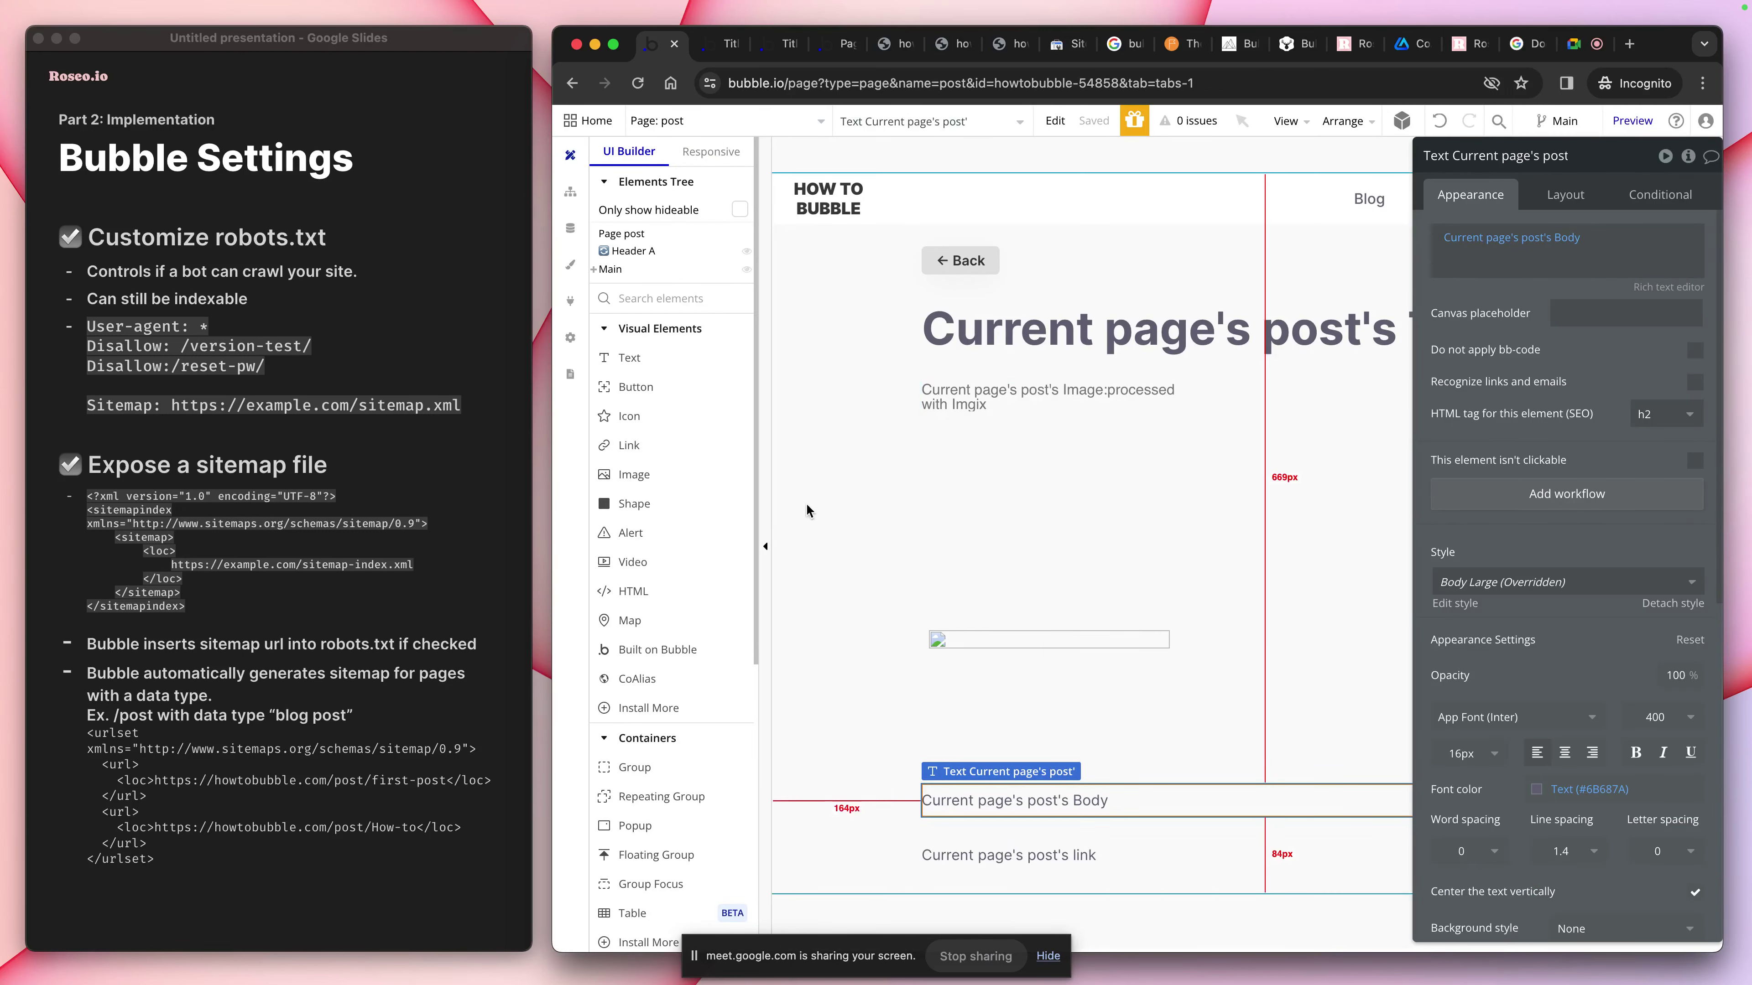
click(630, 234)
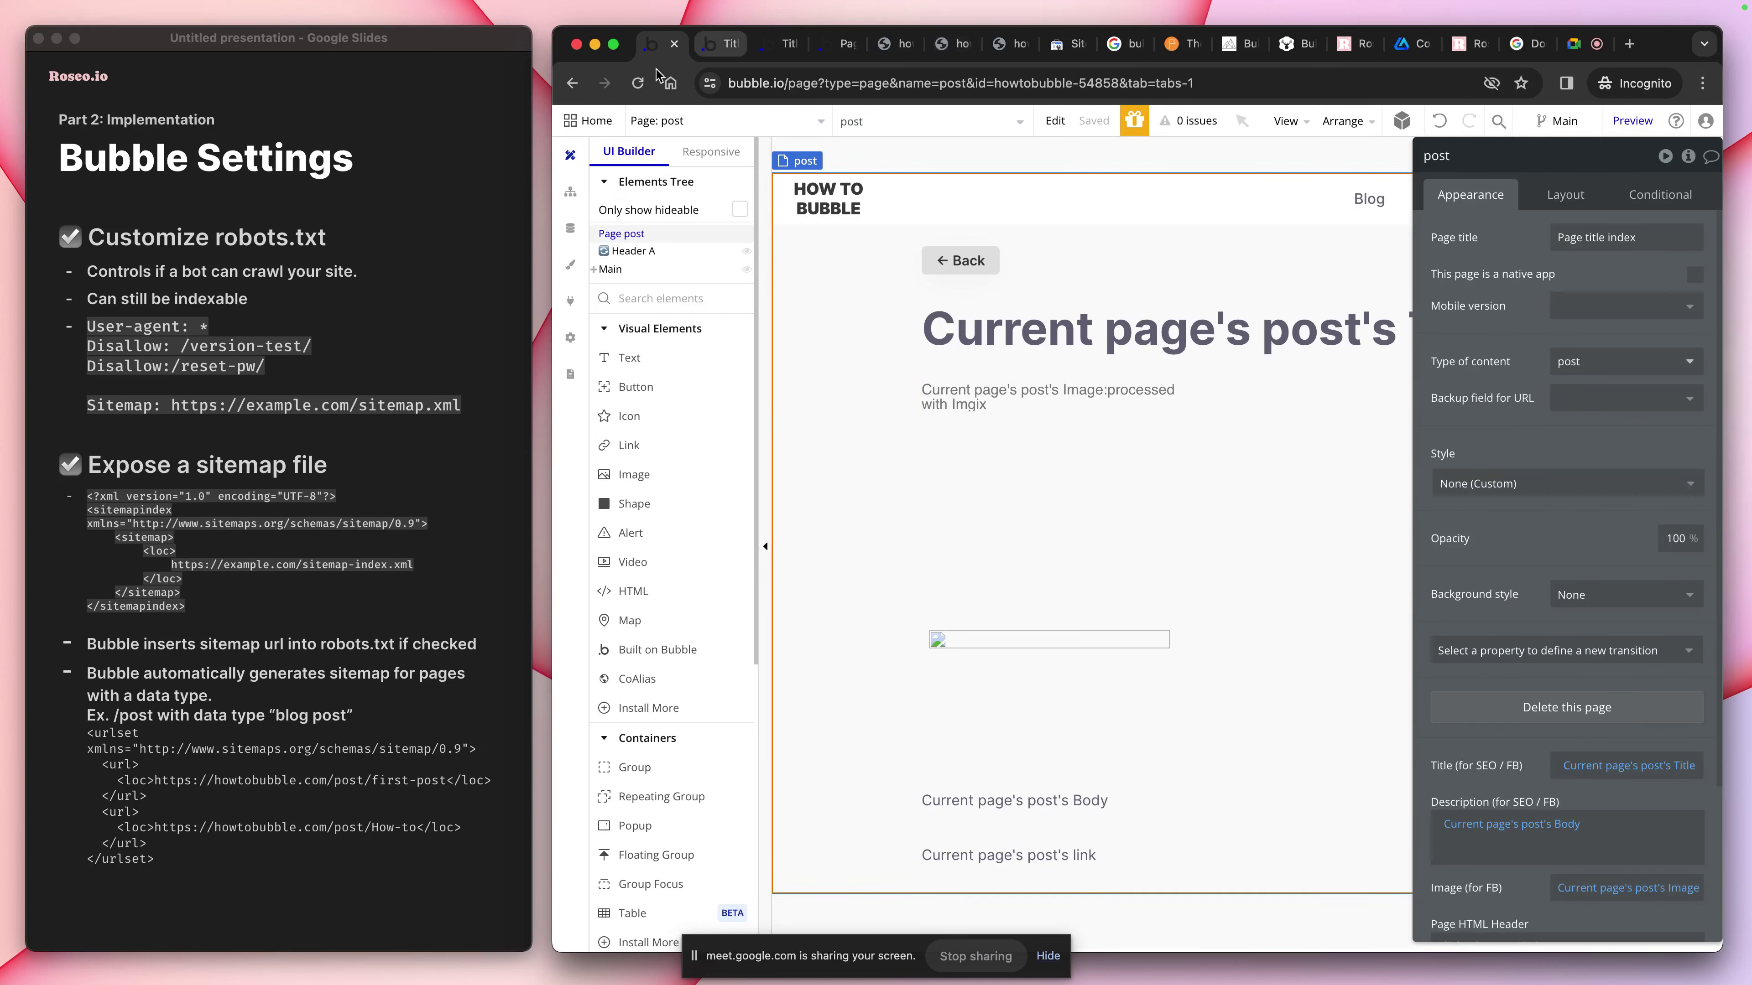
click(777, 43)
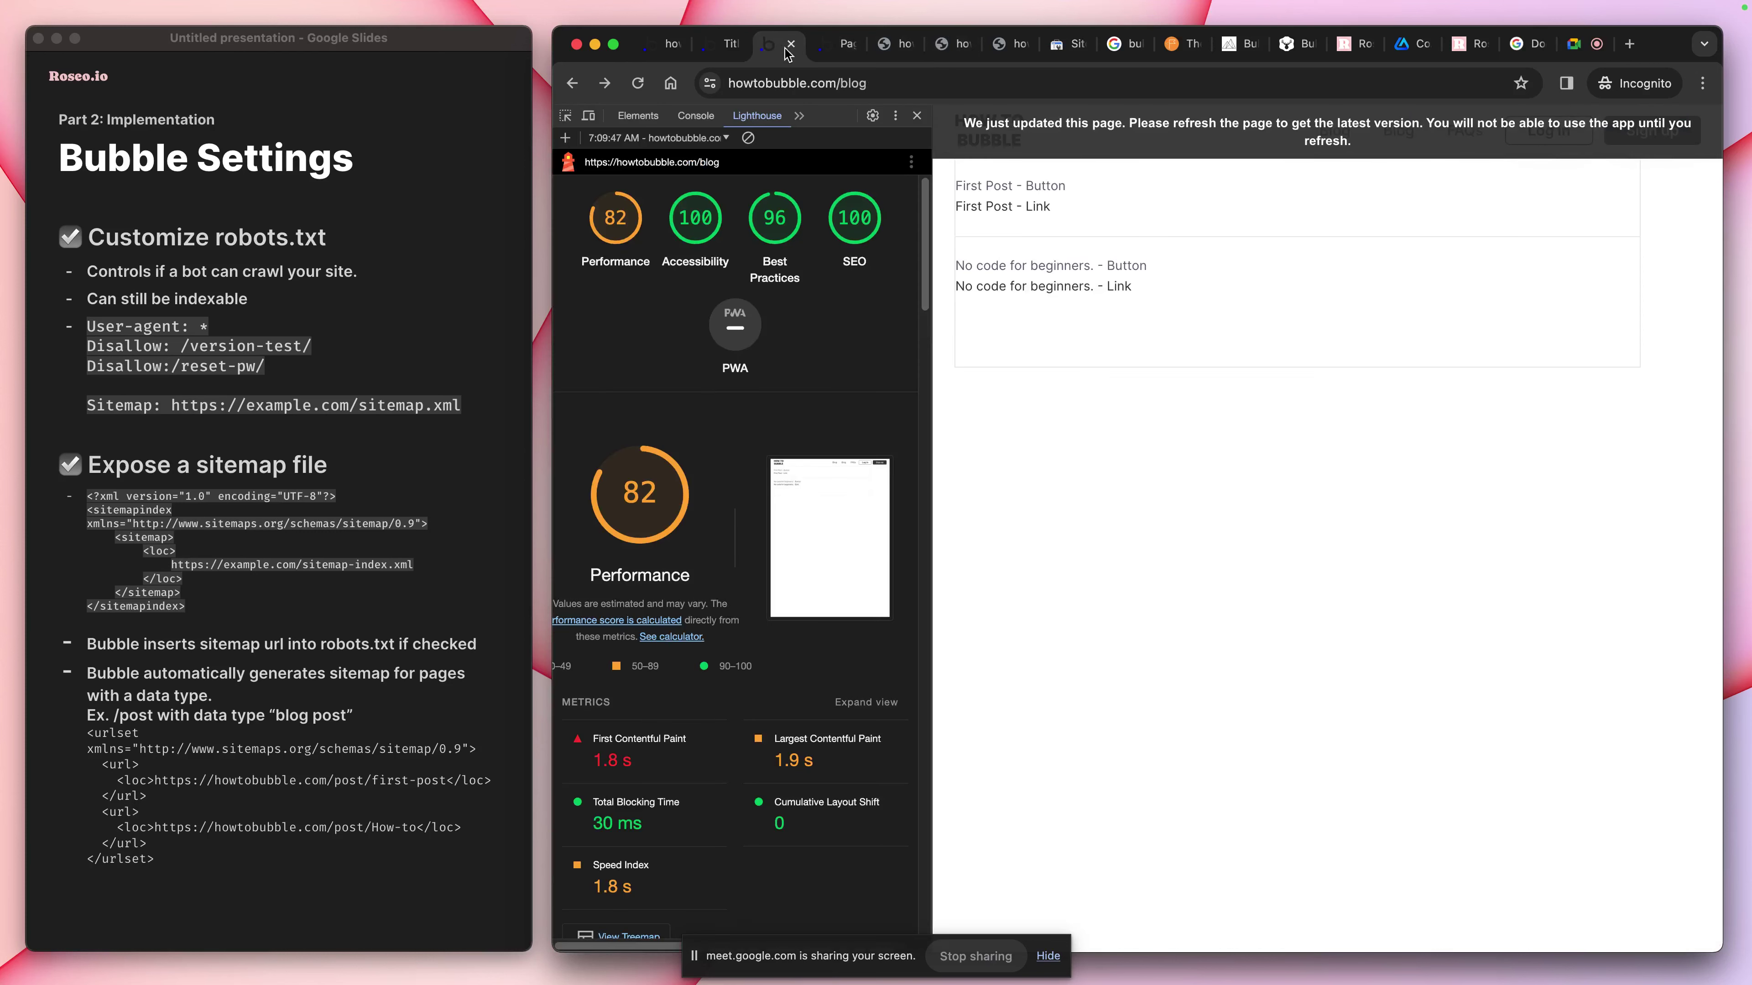
click(1069, 152)
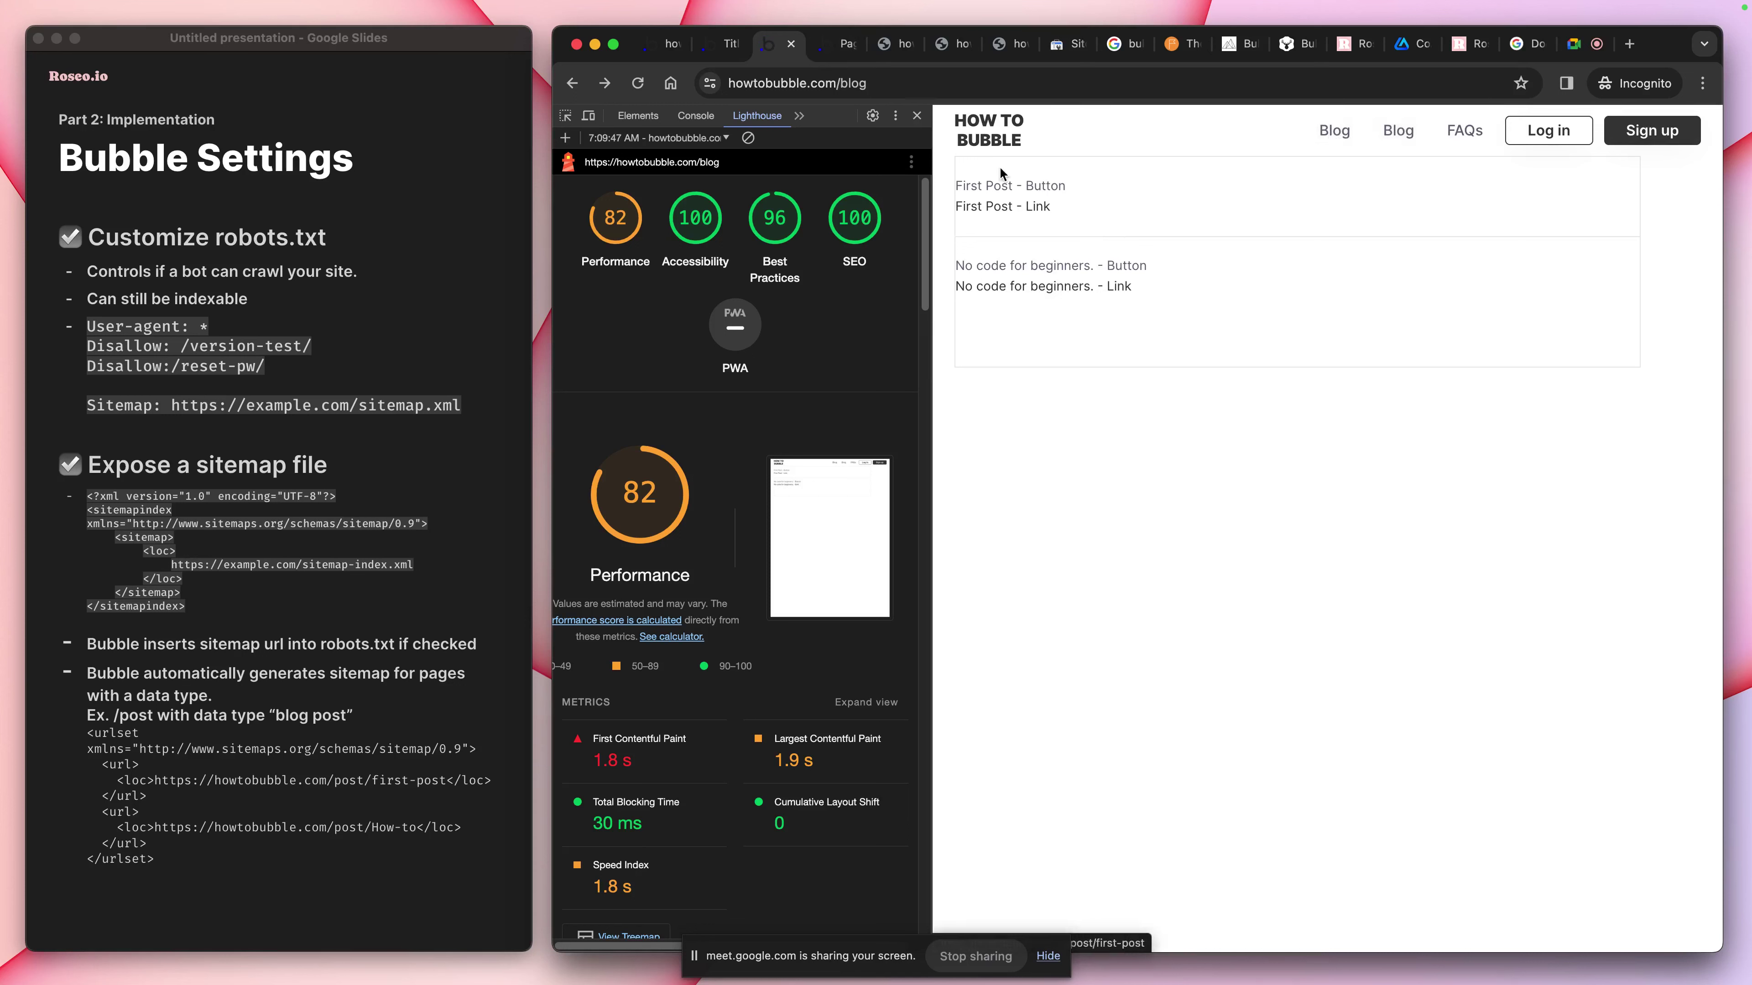
click(1018, 208)
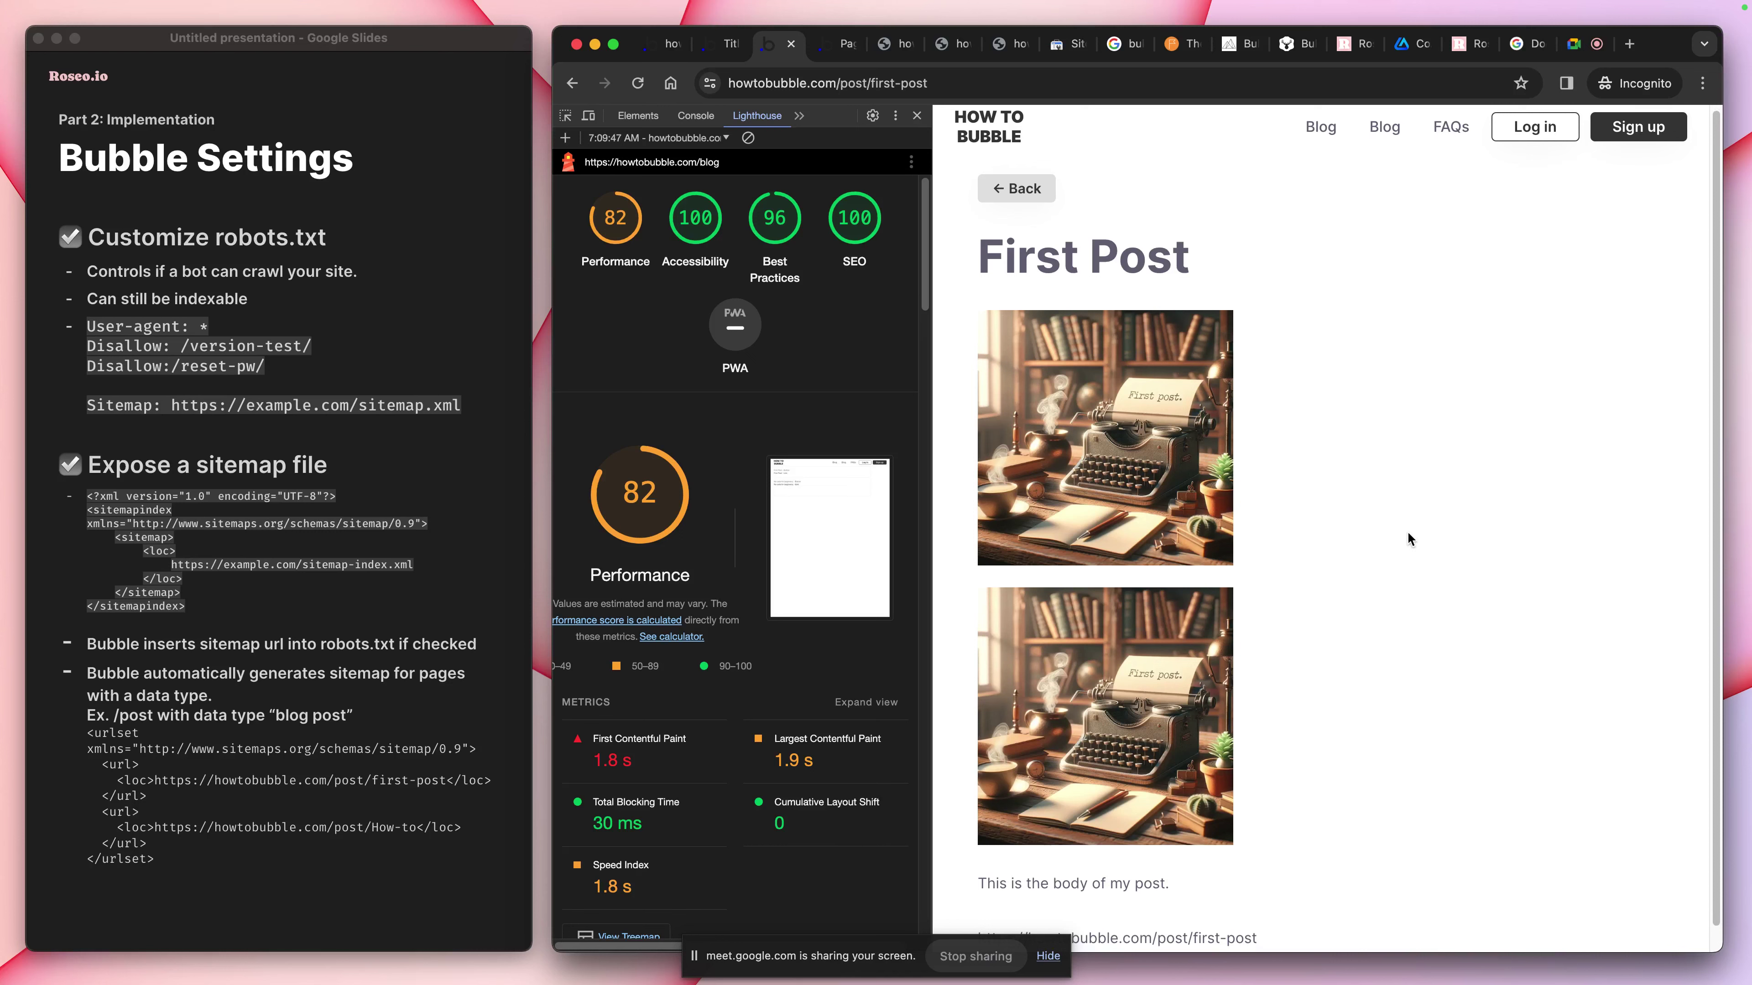
scroll(1408, 534, down, 1)
scroll(1407, 531, up, 1)
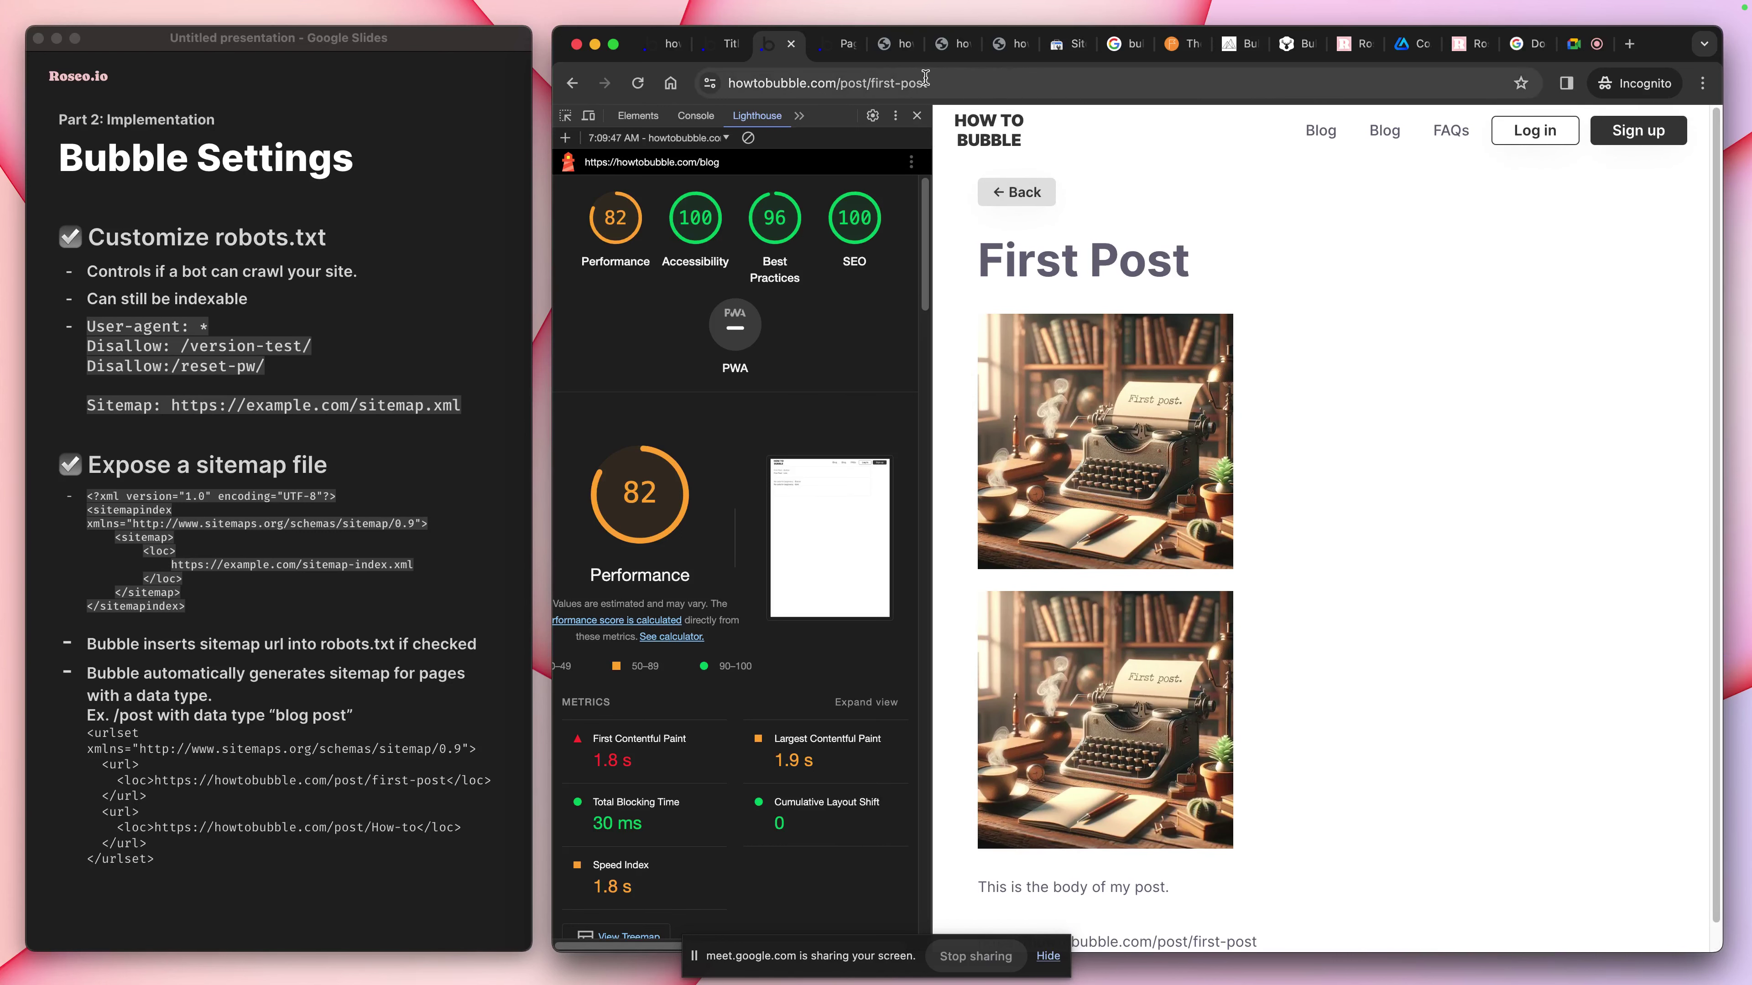
Review the live robots.txt with its Sitemap lines alongside the sitemap.xml file it points to
click(885, 44)
click(950, 46)
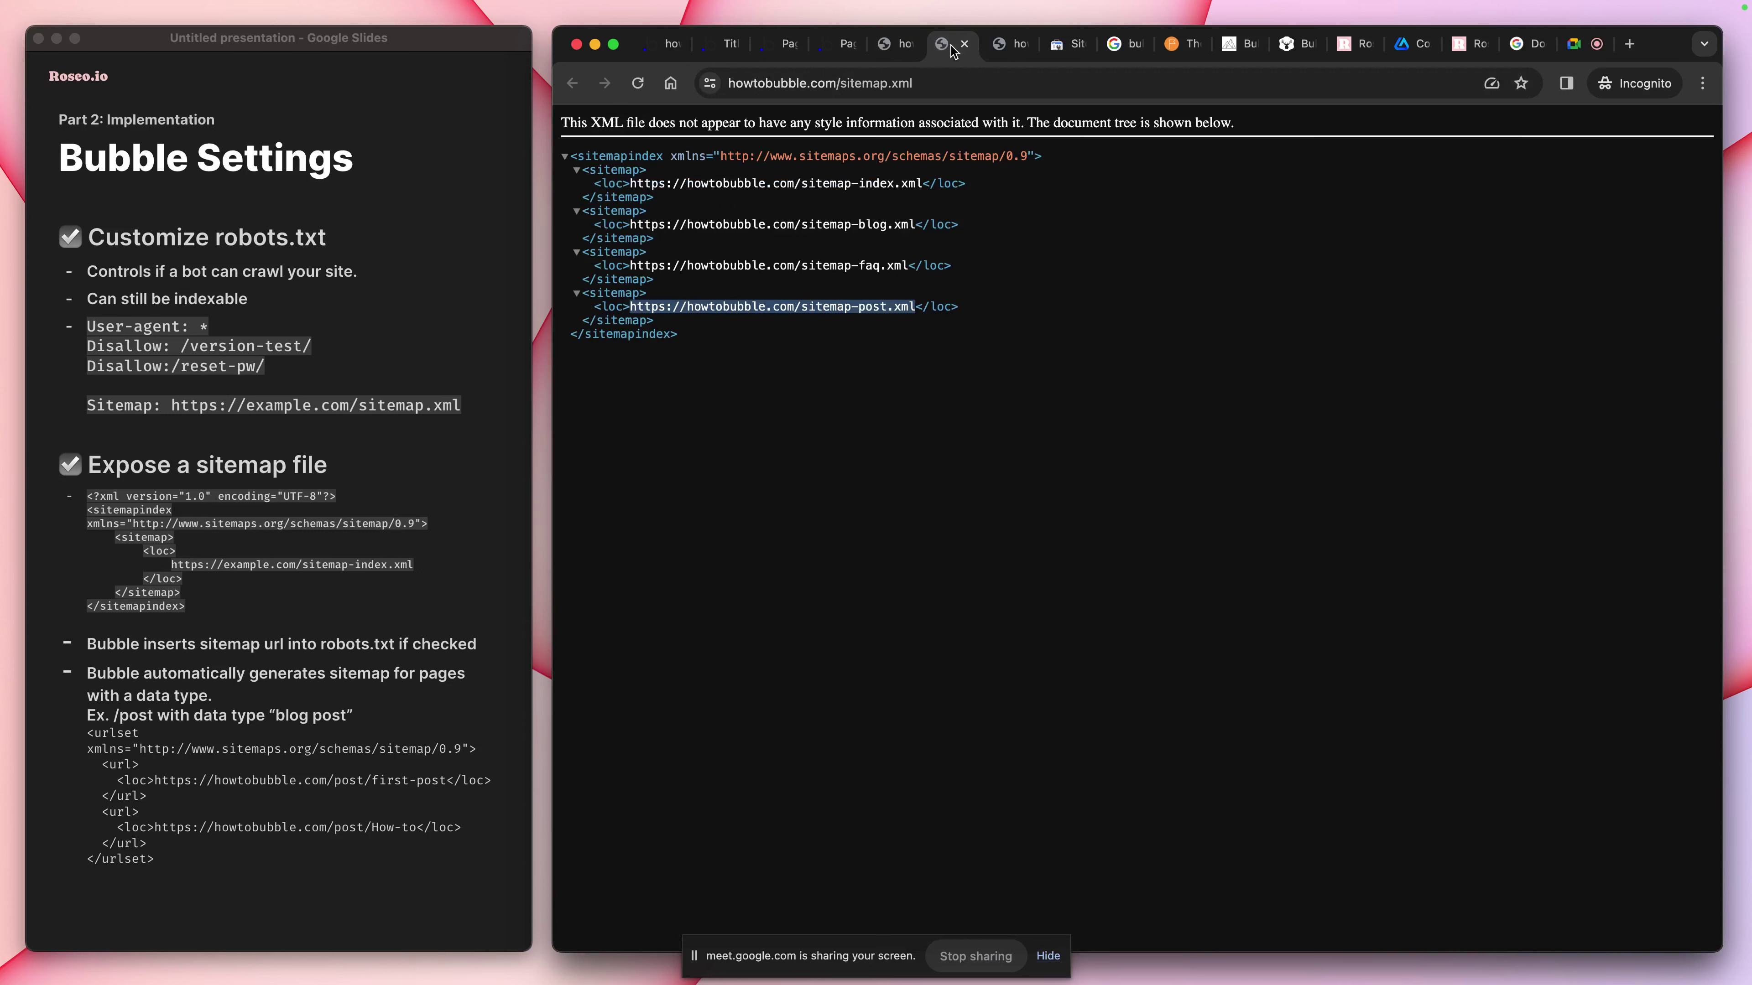
click(889, 45)
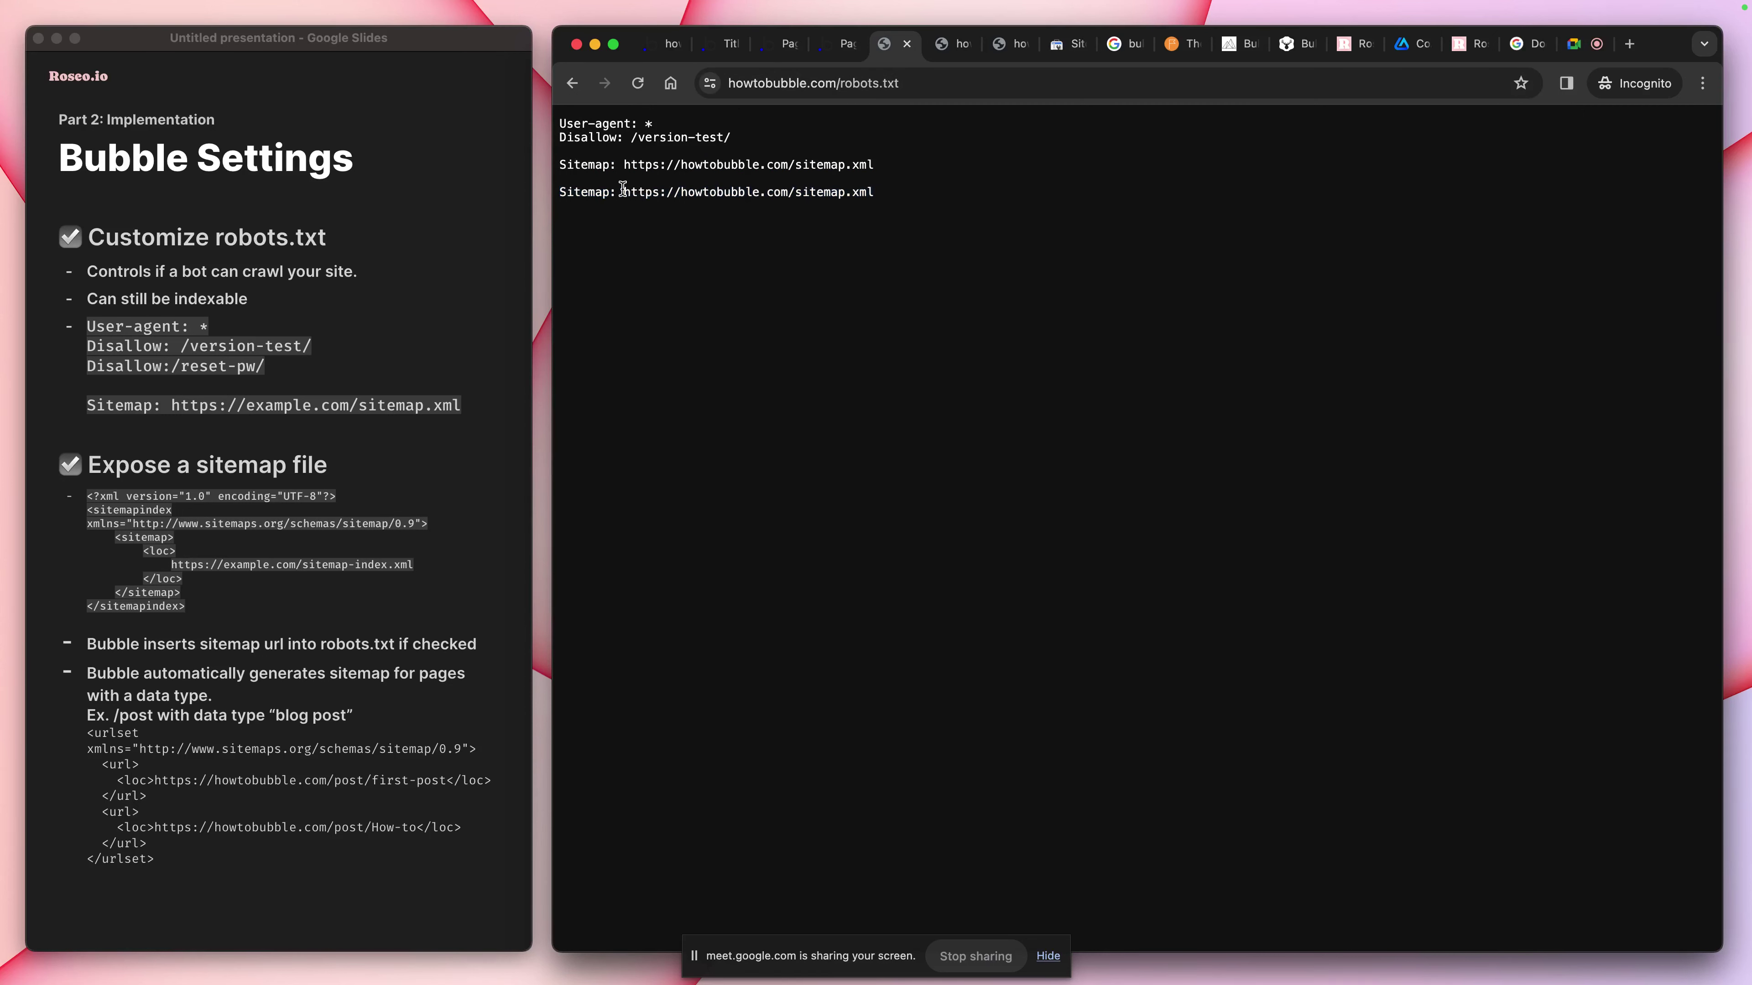
key(ctrl+Tab)
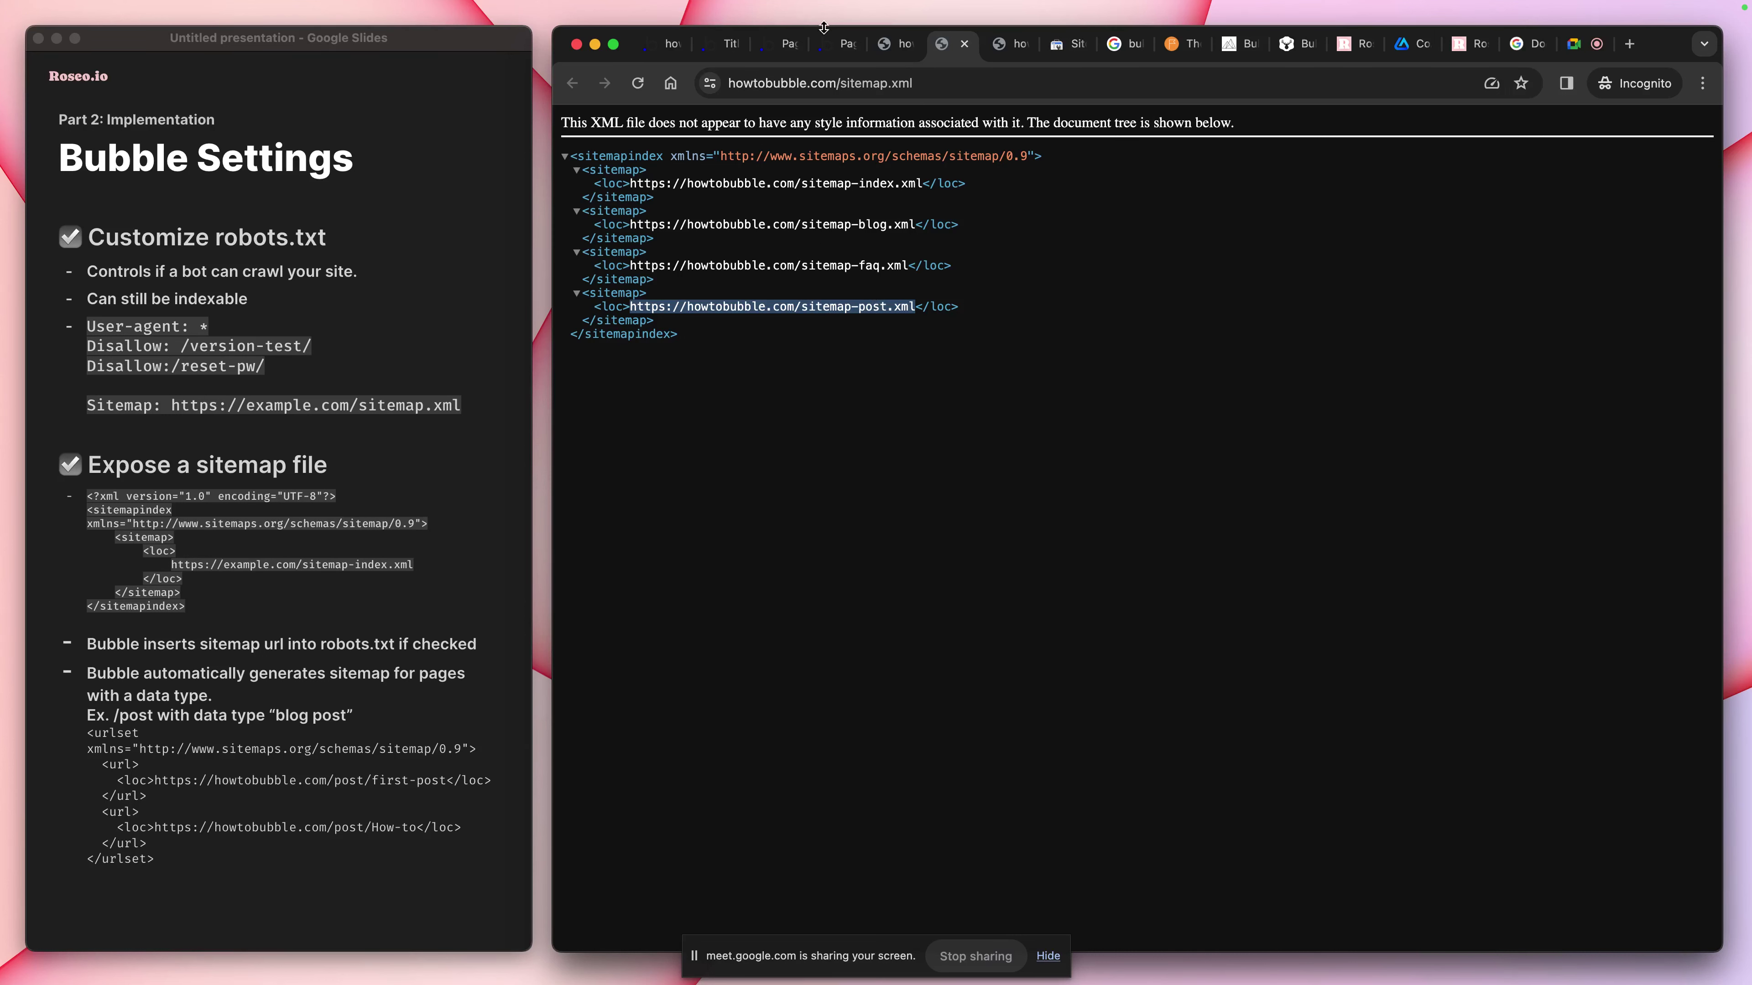
Compare the live First Post page and sitemap.xml with the post URLs in sitemap-post.xml
click(836, 44)
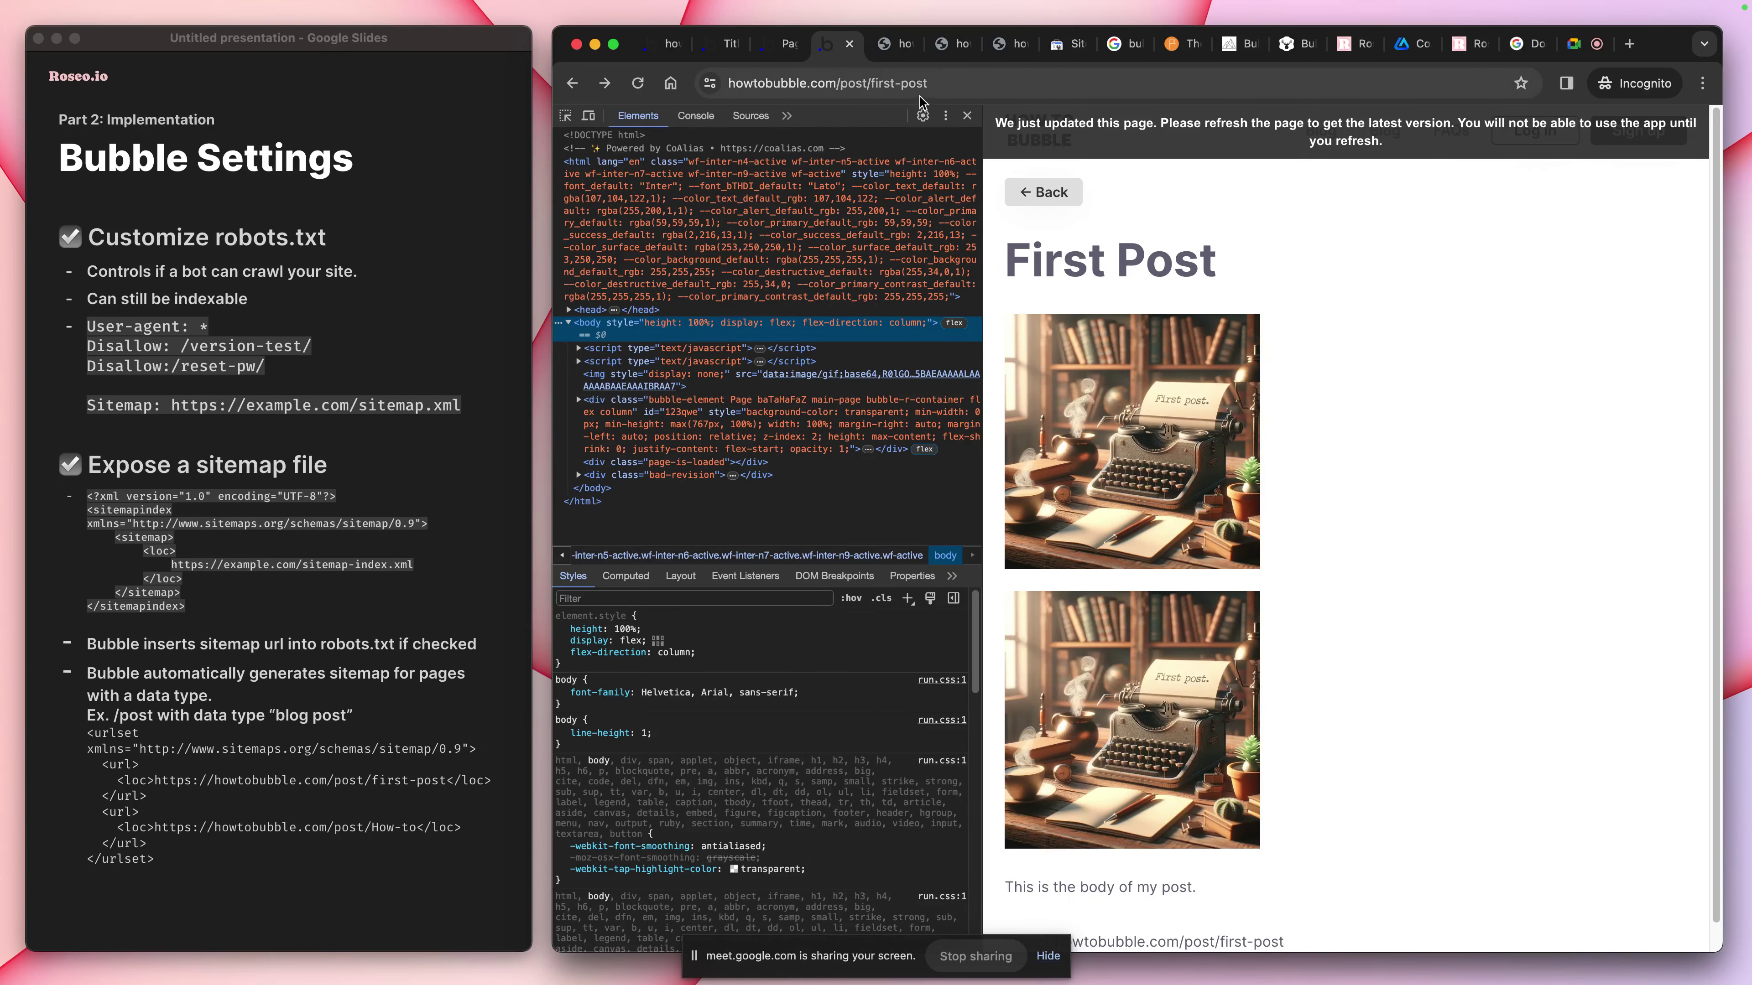
click(960, 46)
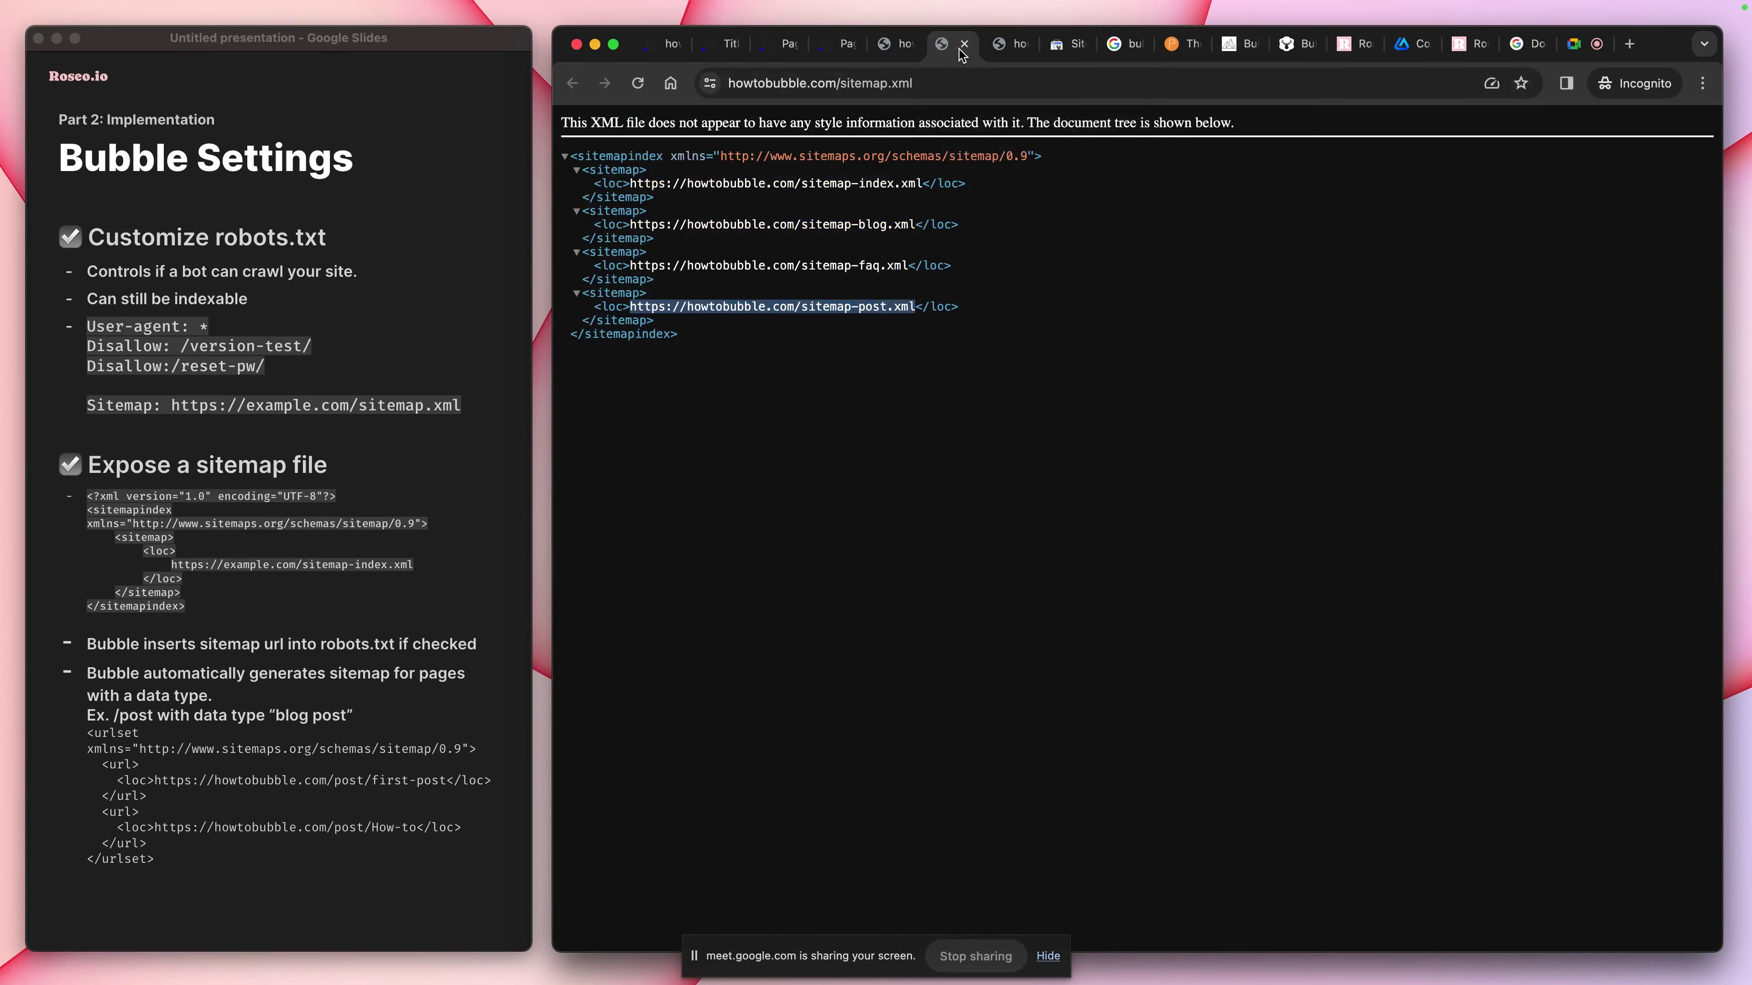
click(1012, 54)
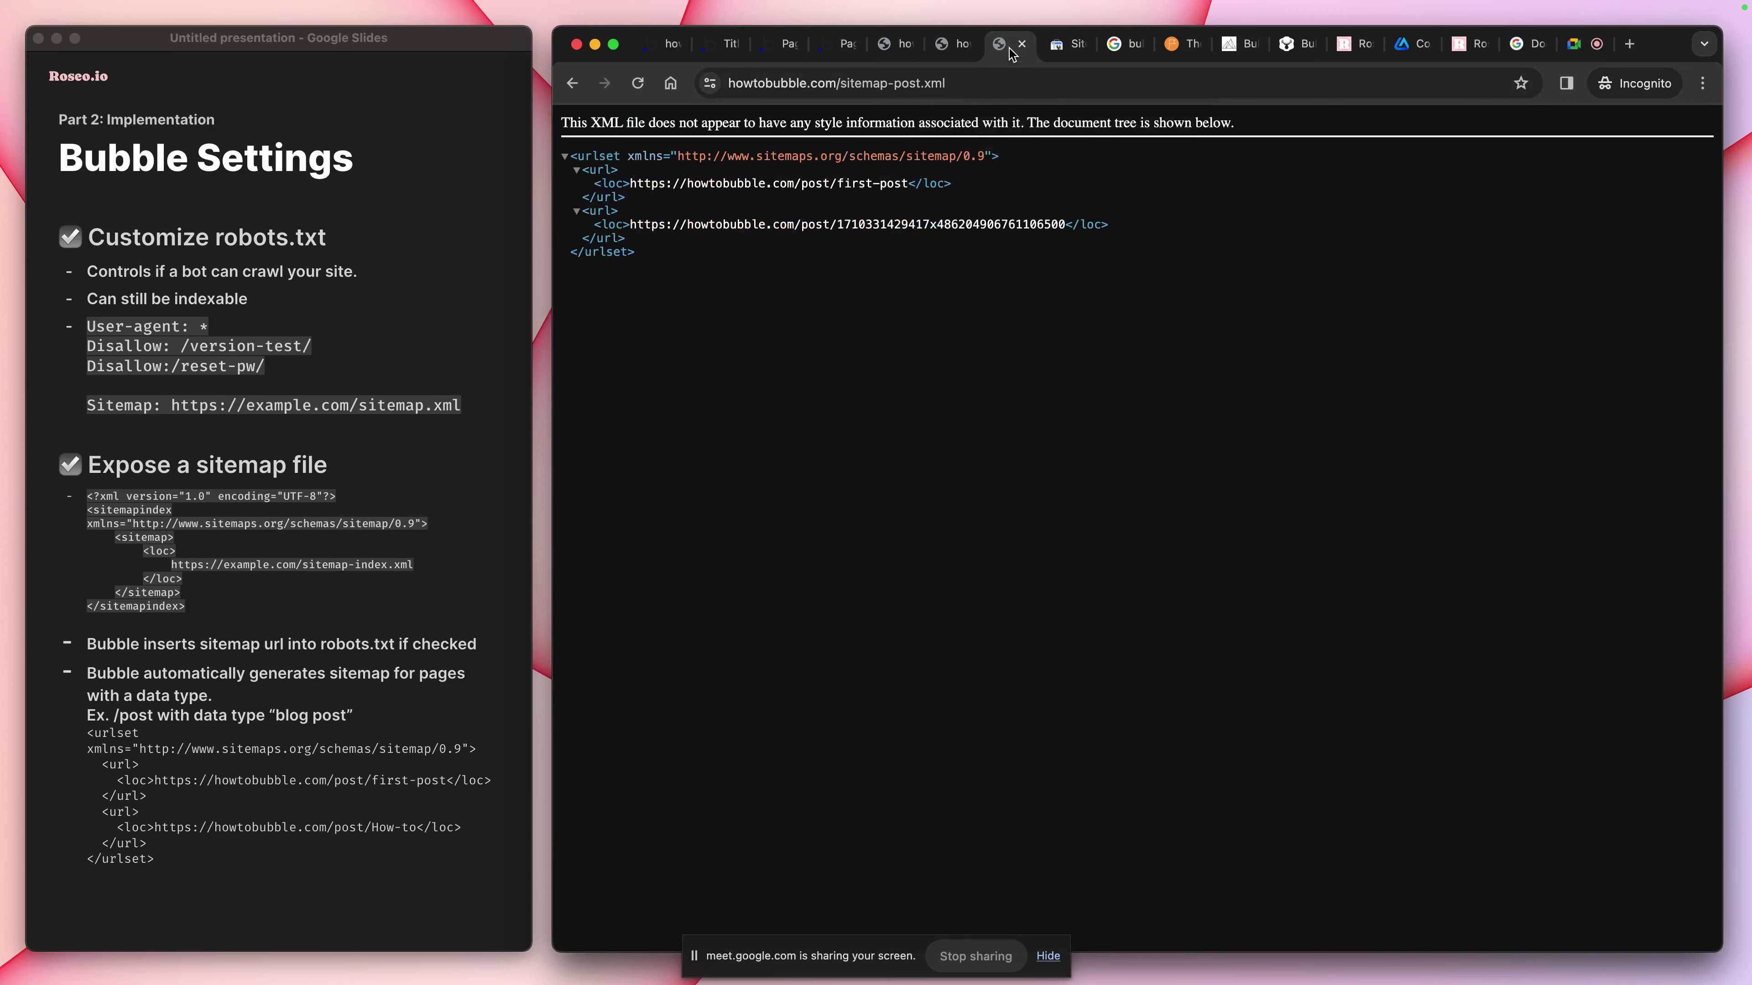
click(940, 47)
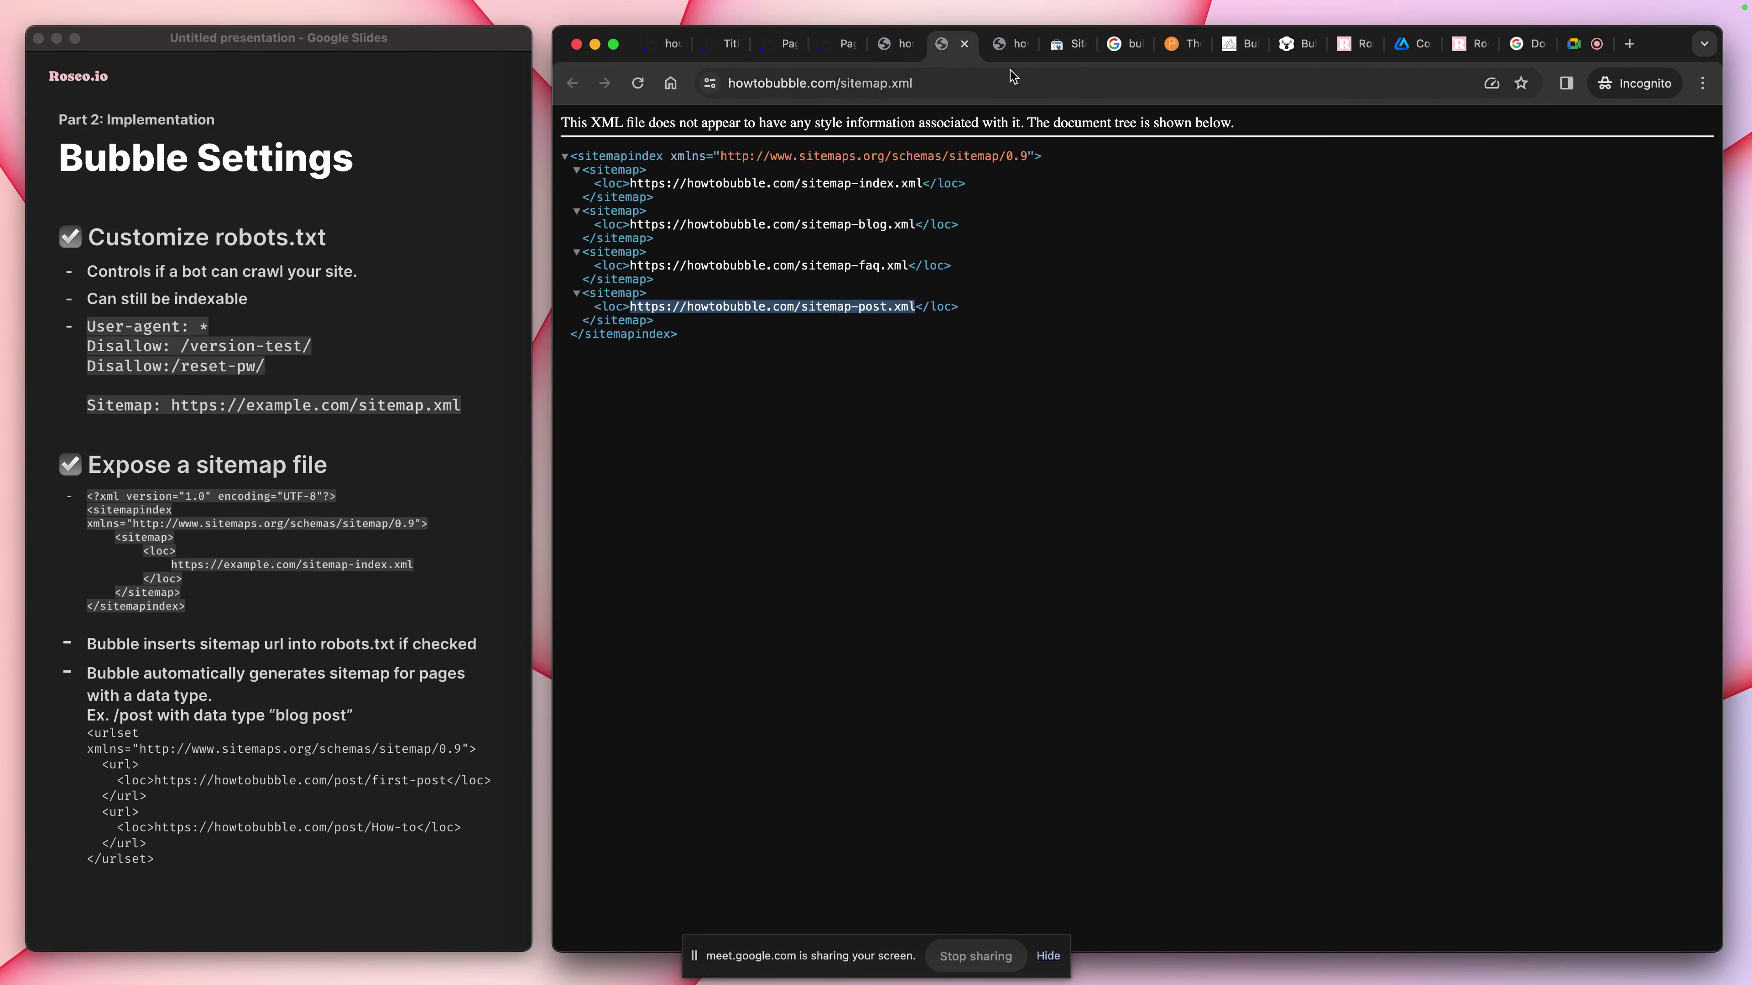
click(1012, 49)
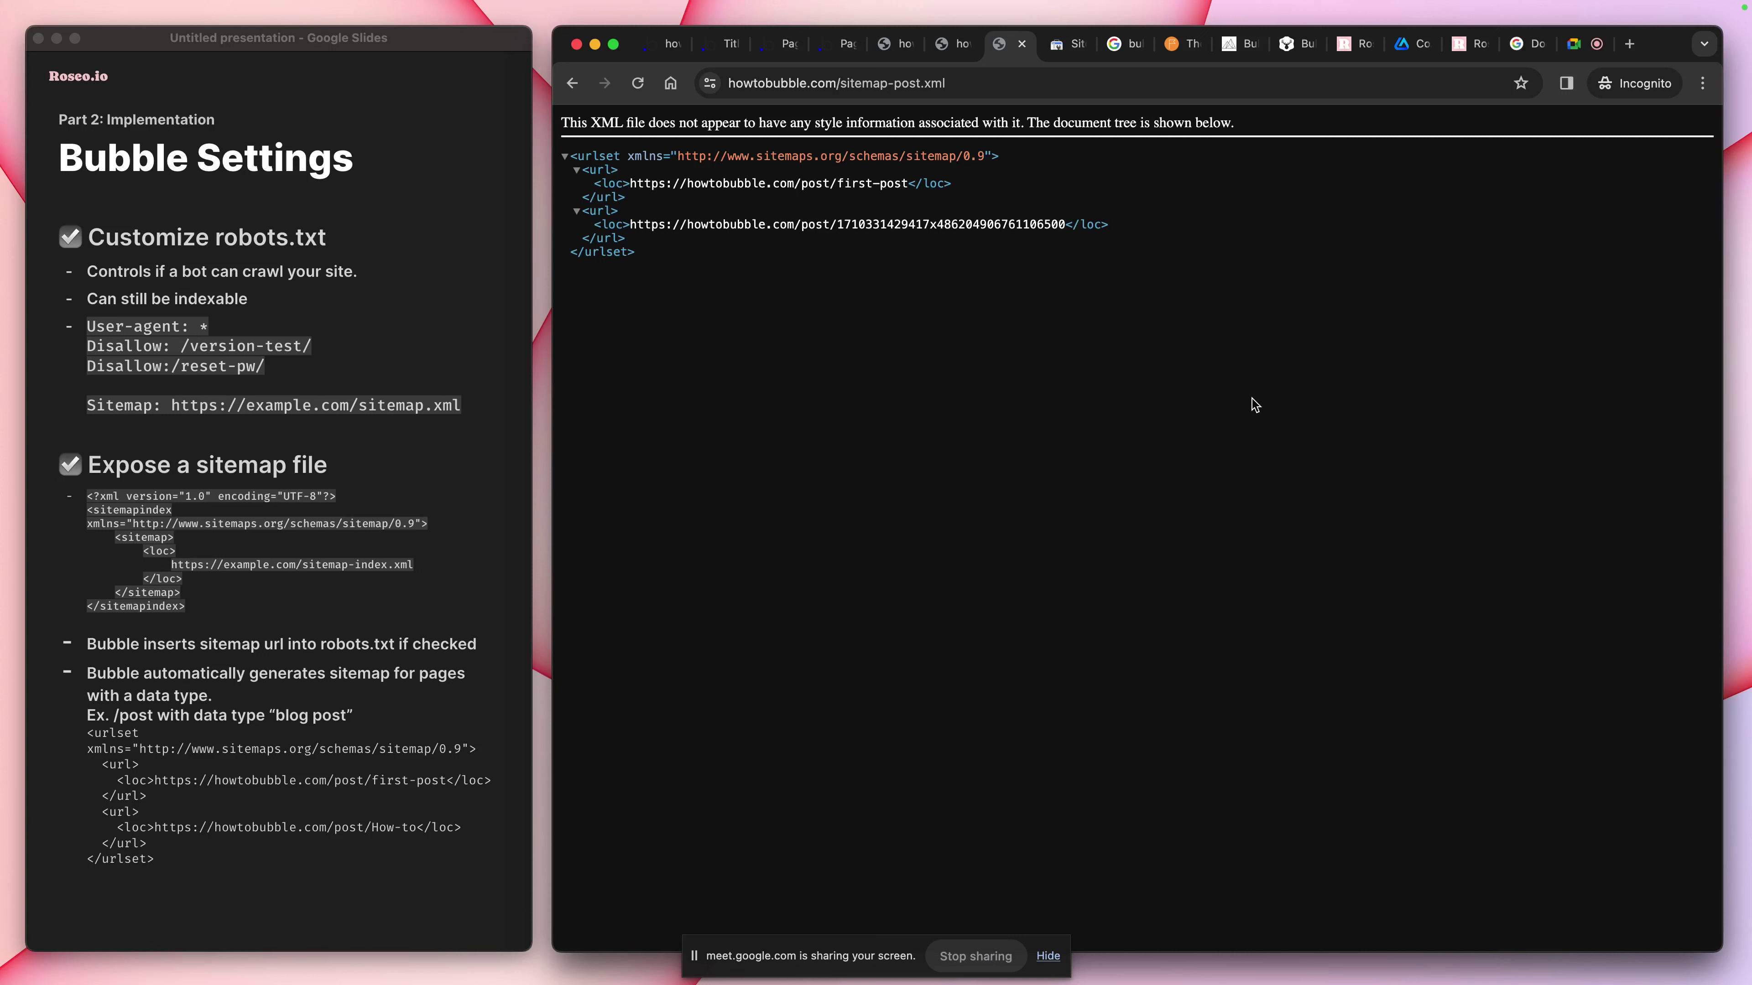
click(953, 46)
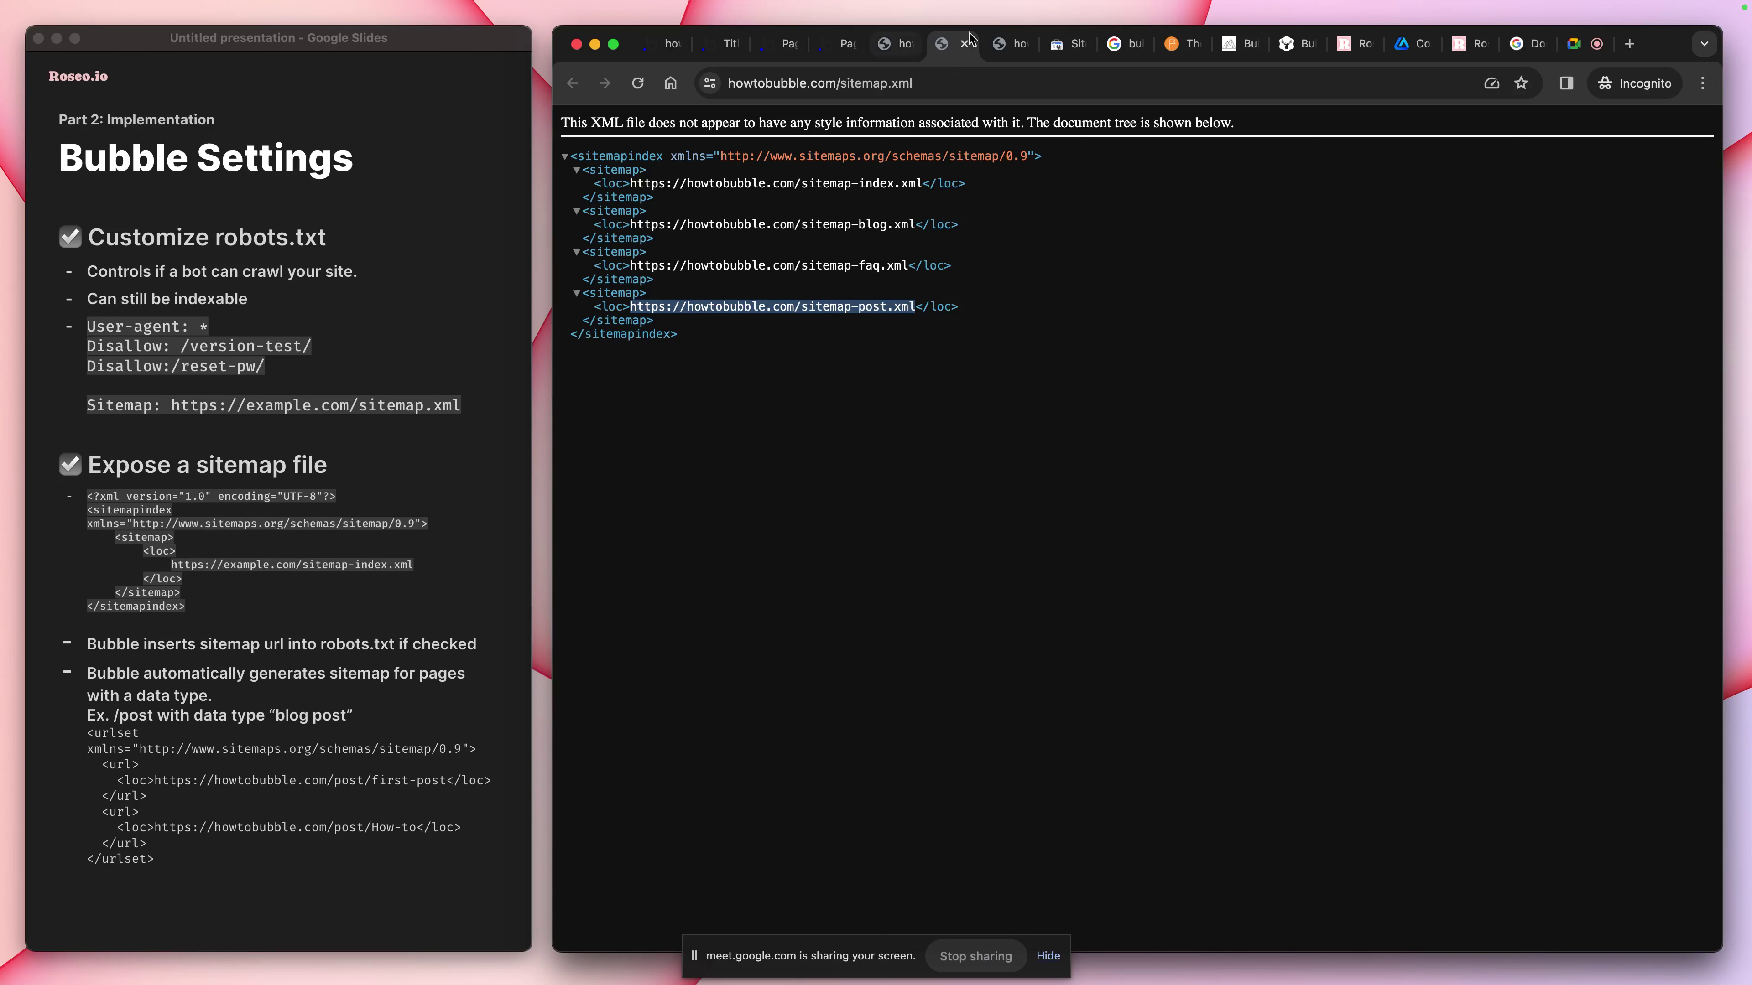
click(1002, 47)
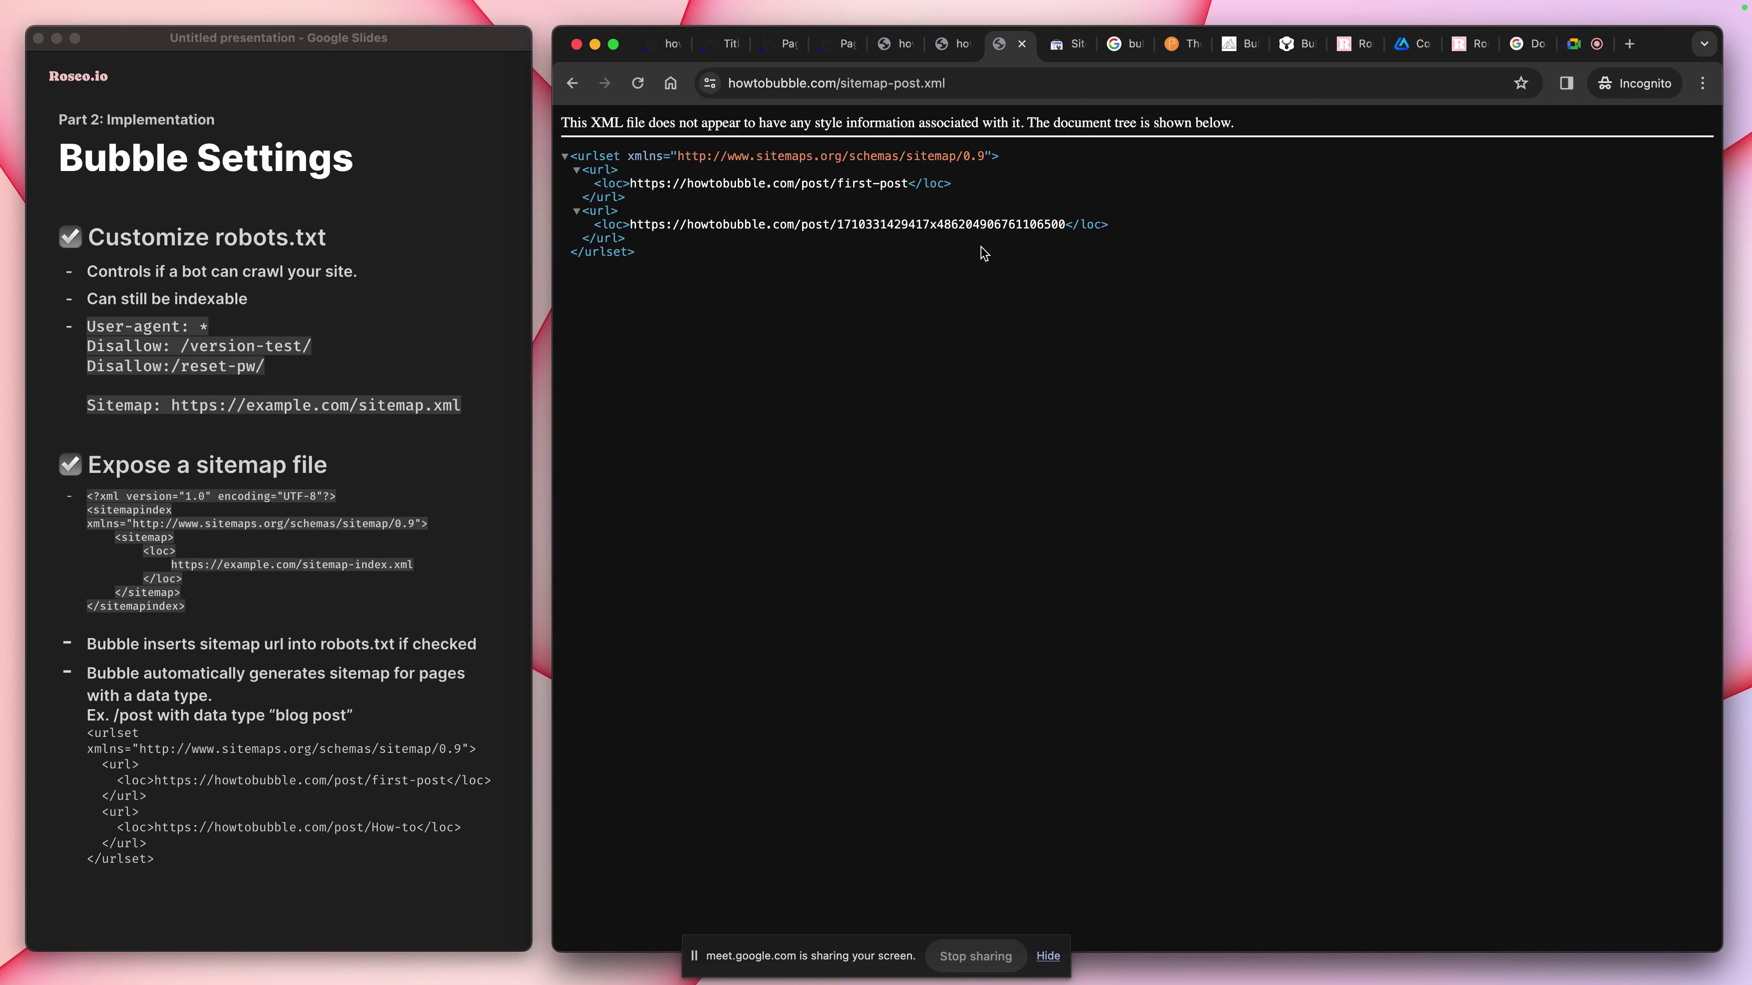
Go back through the live site pages to the Bubble editor and reopen the SEO / metatags settings
click(939, 52)
click(878, 53)
click(827, 52)
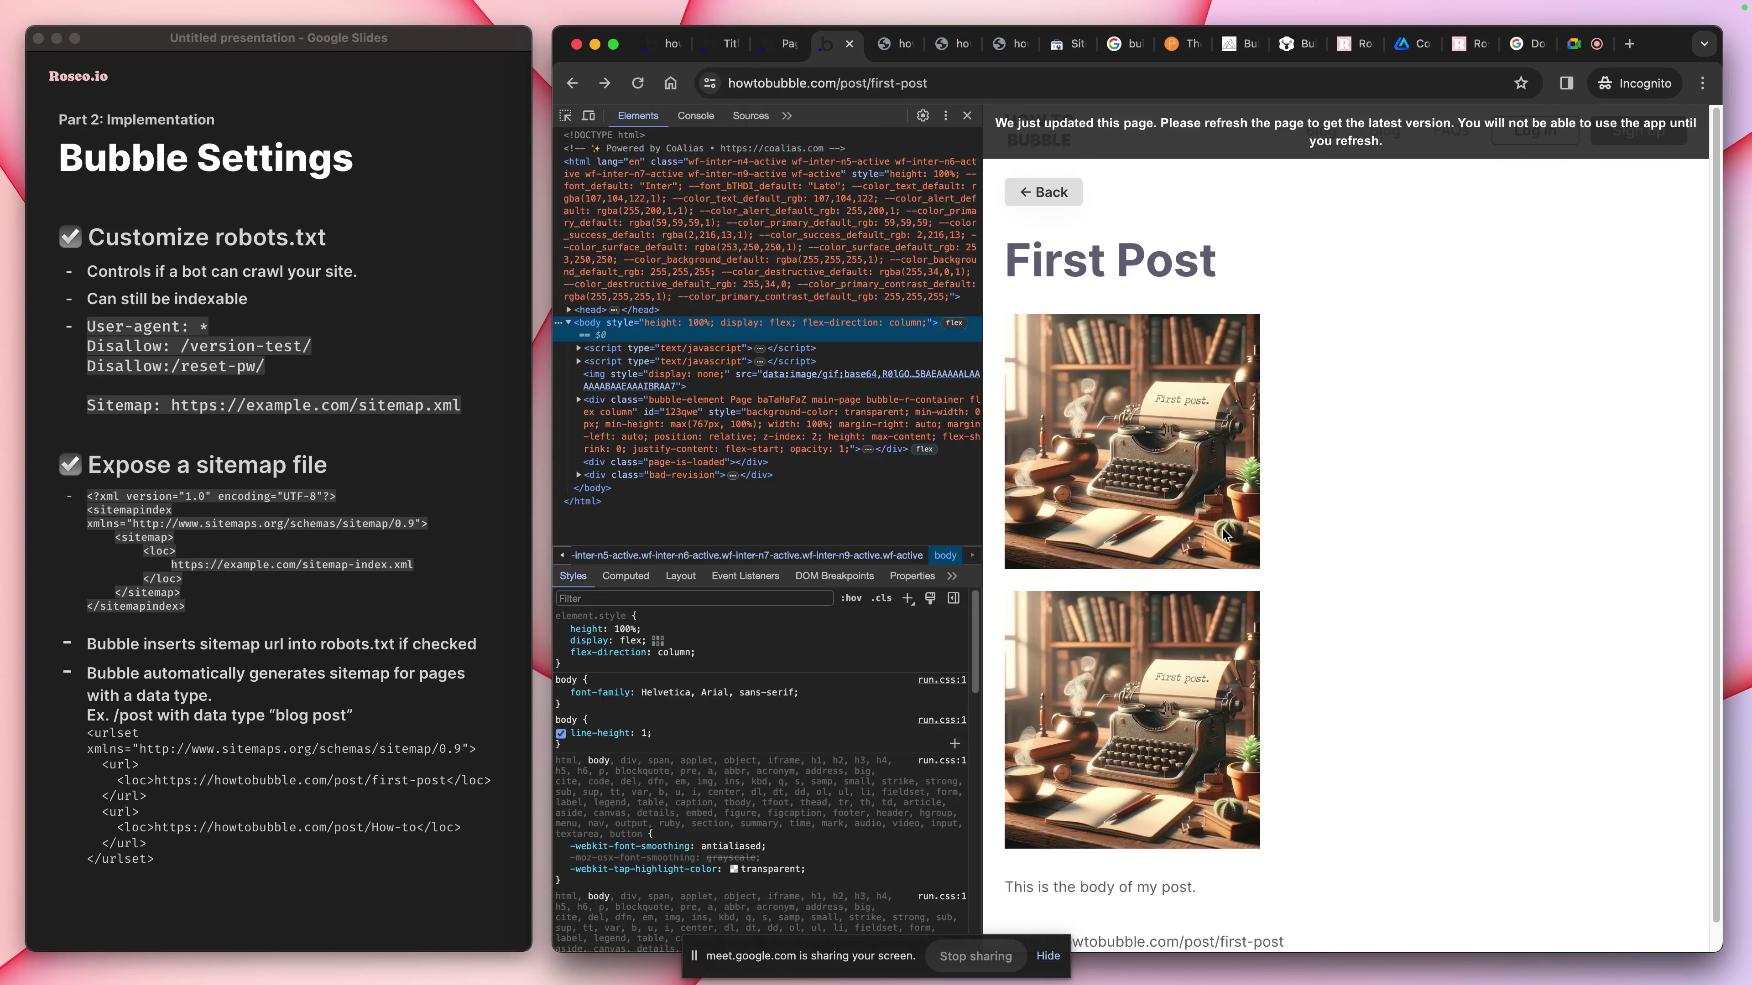
click(786, 46)
click(723, 46)
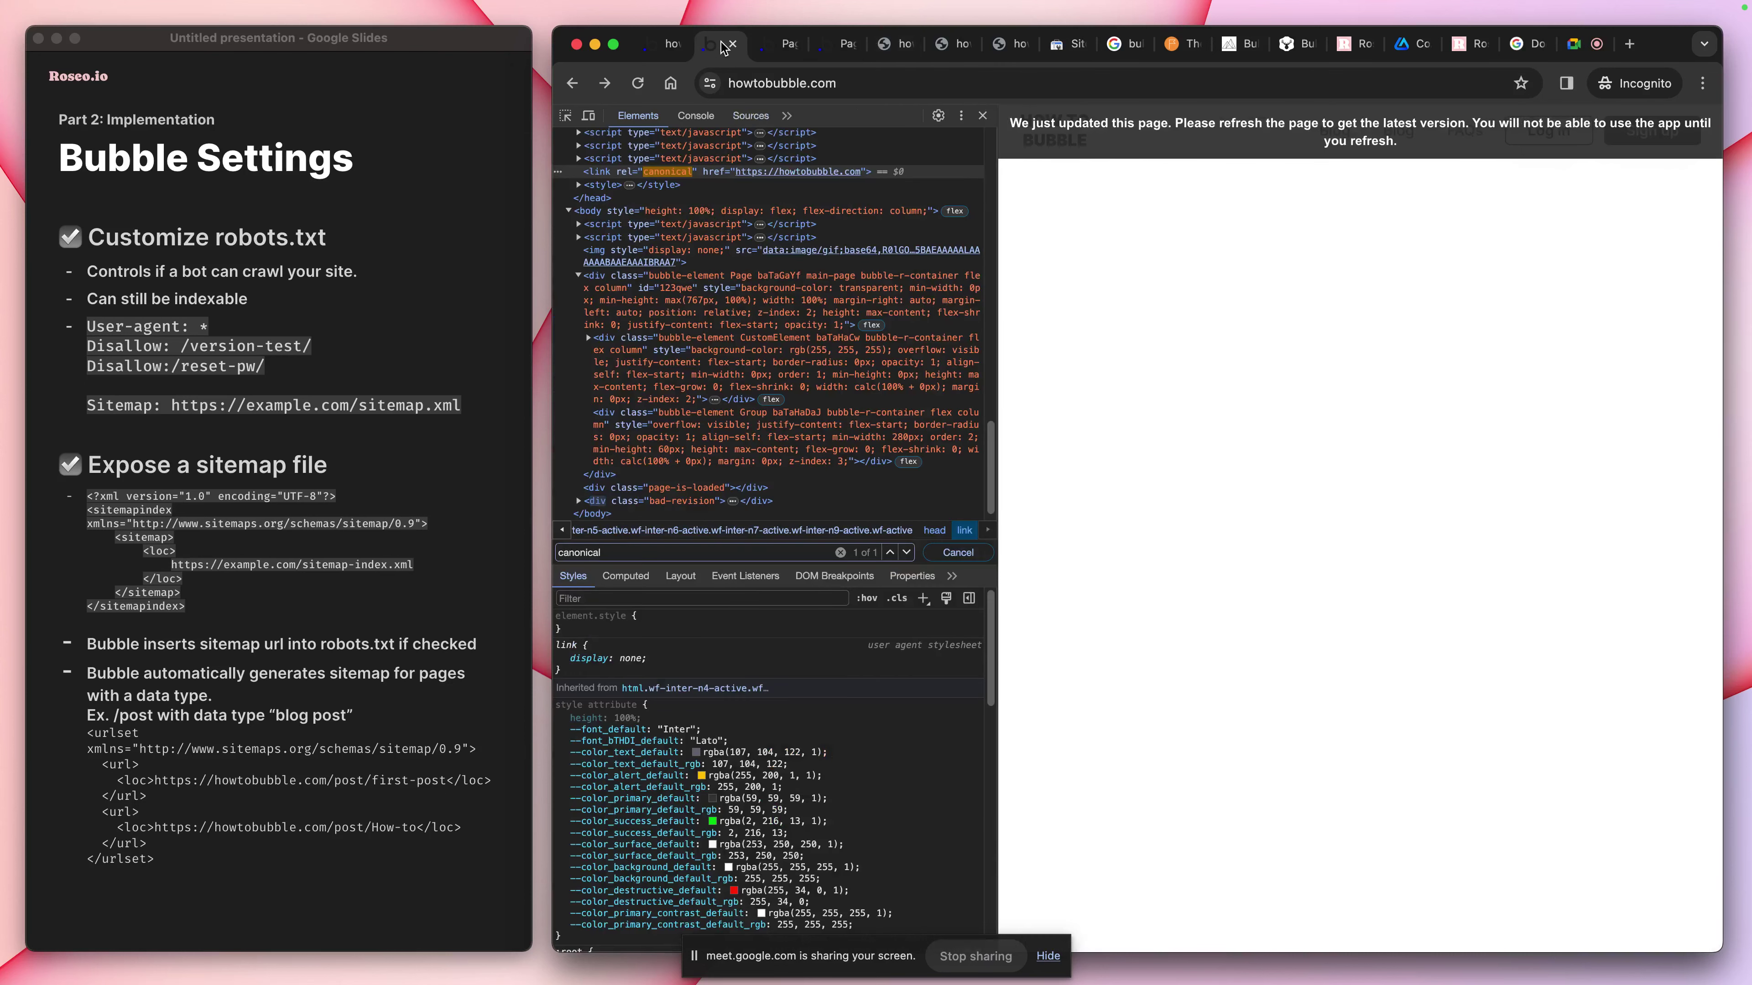
click(662, 44)
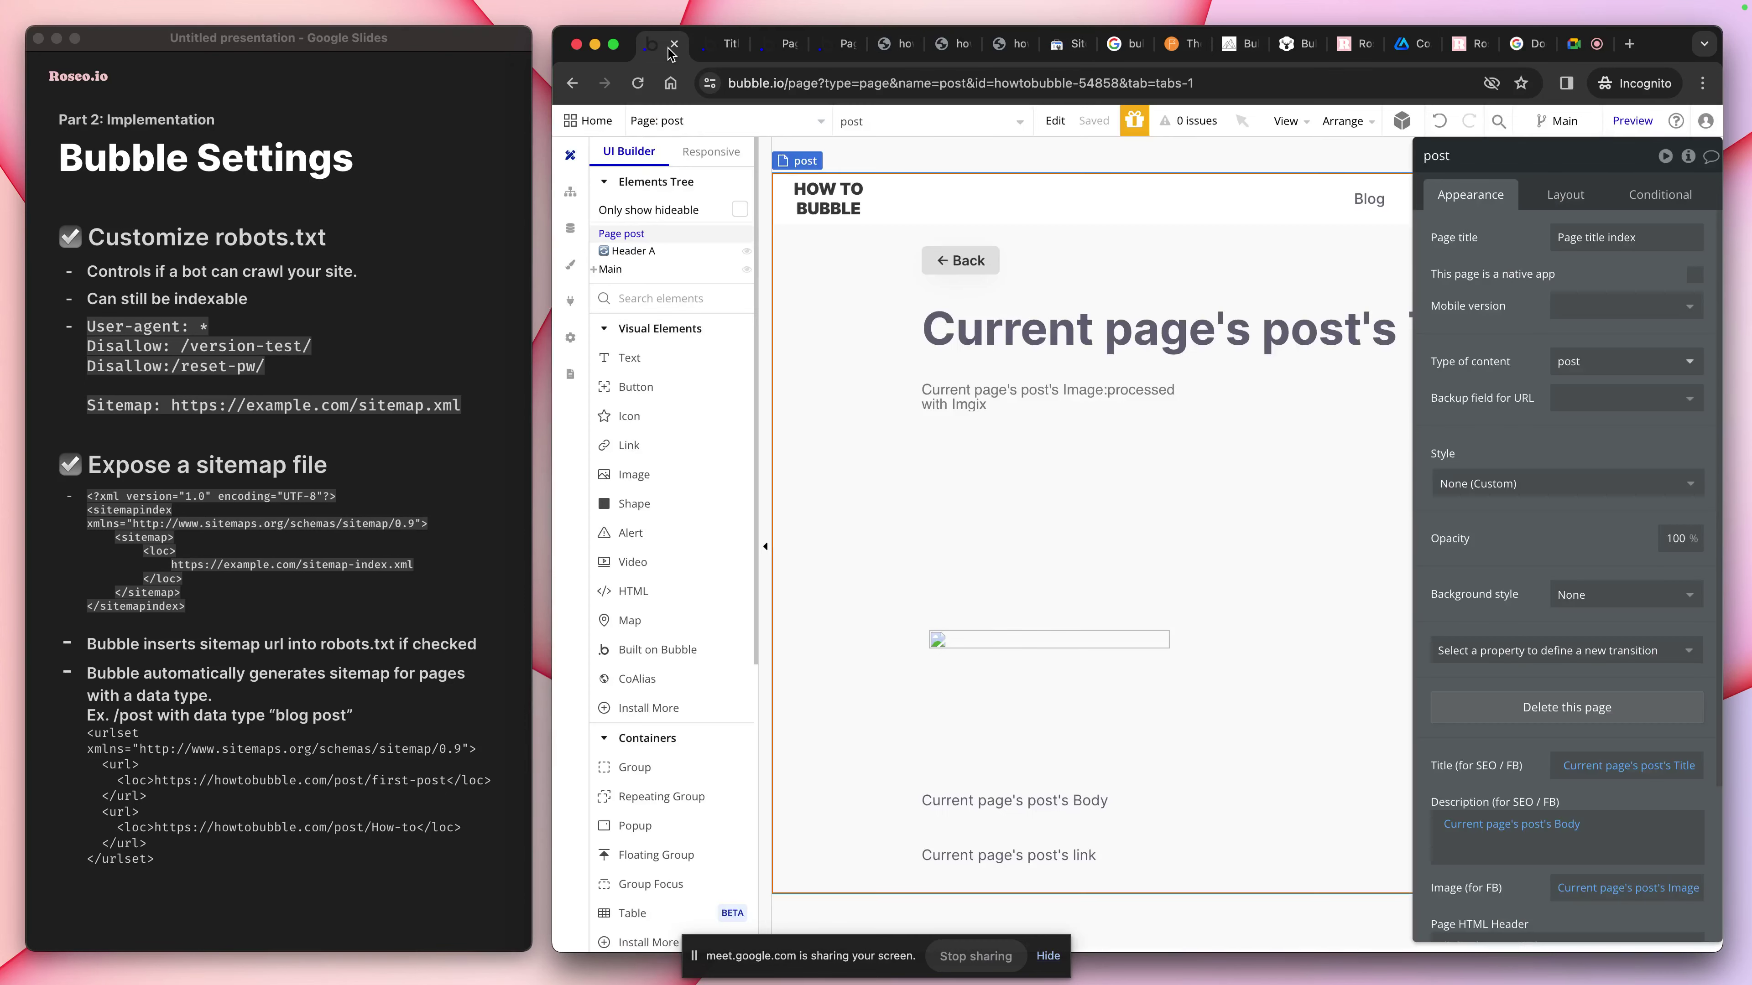
click(569, 340)
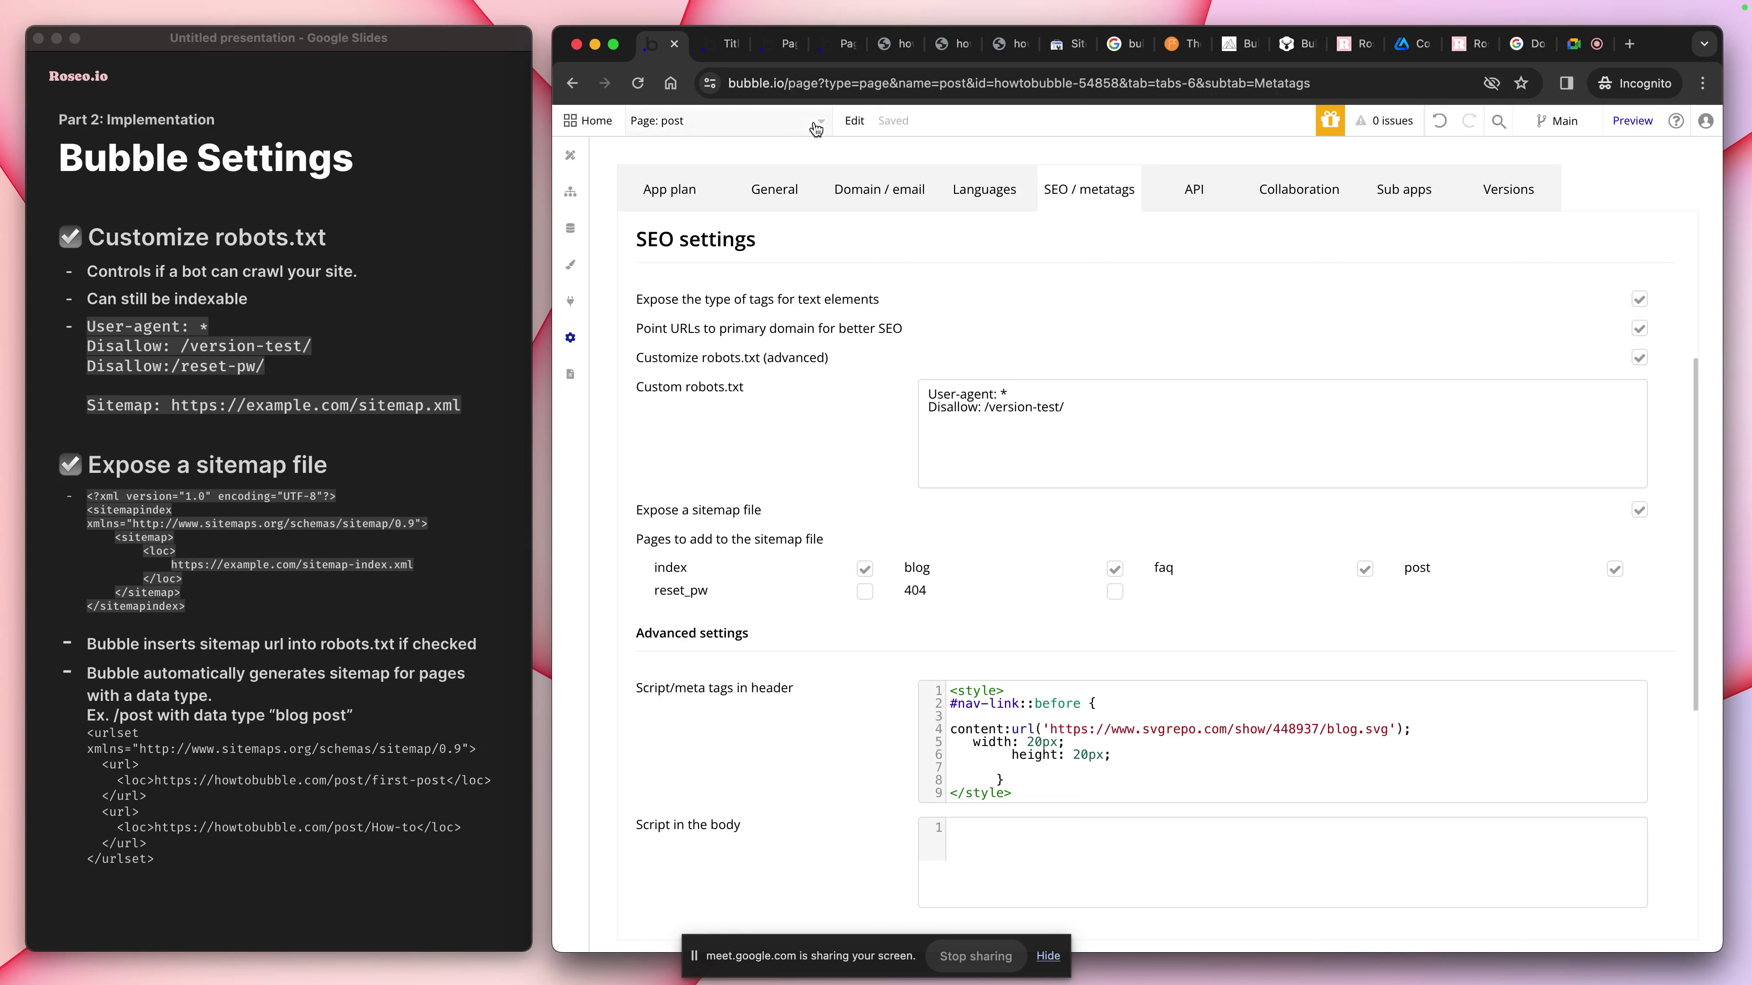
Return to the post page's design and look through the app's list of pages, staying on post
click(567, 157)
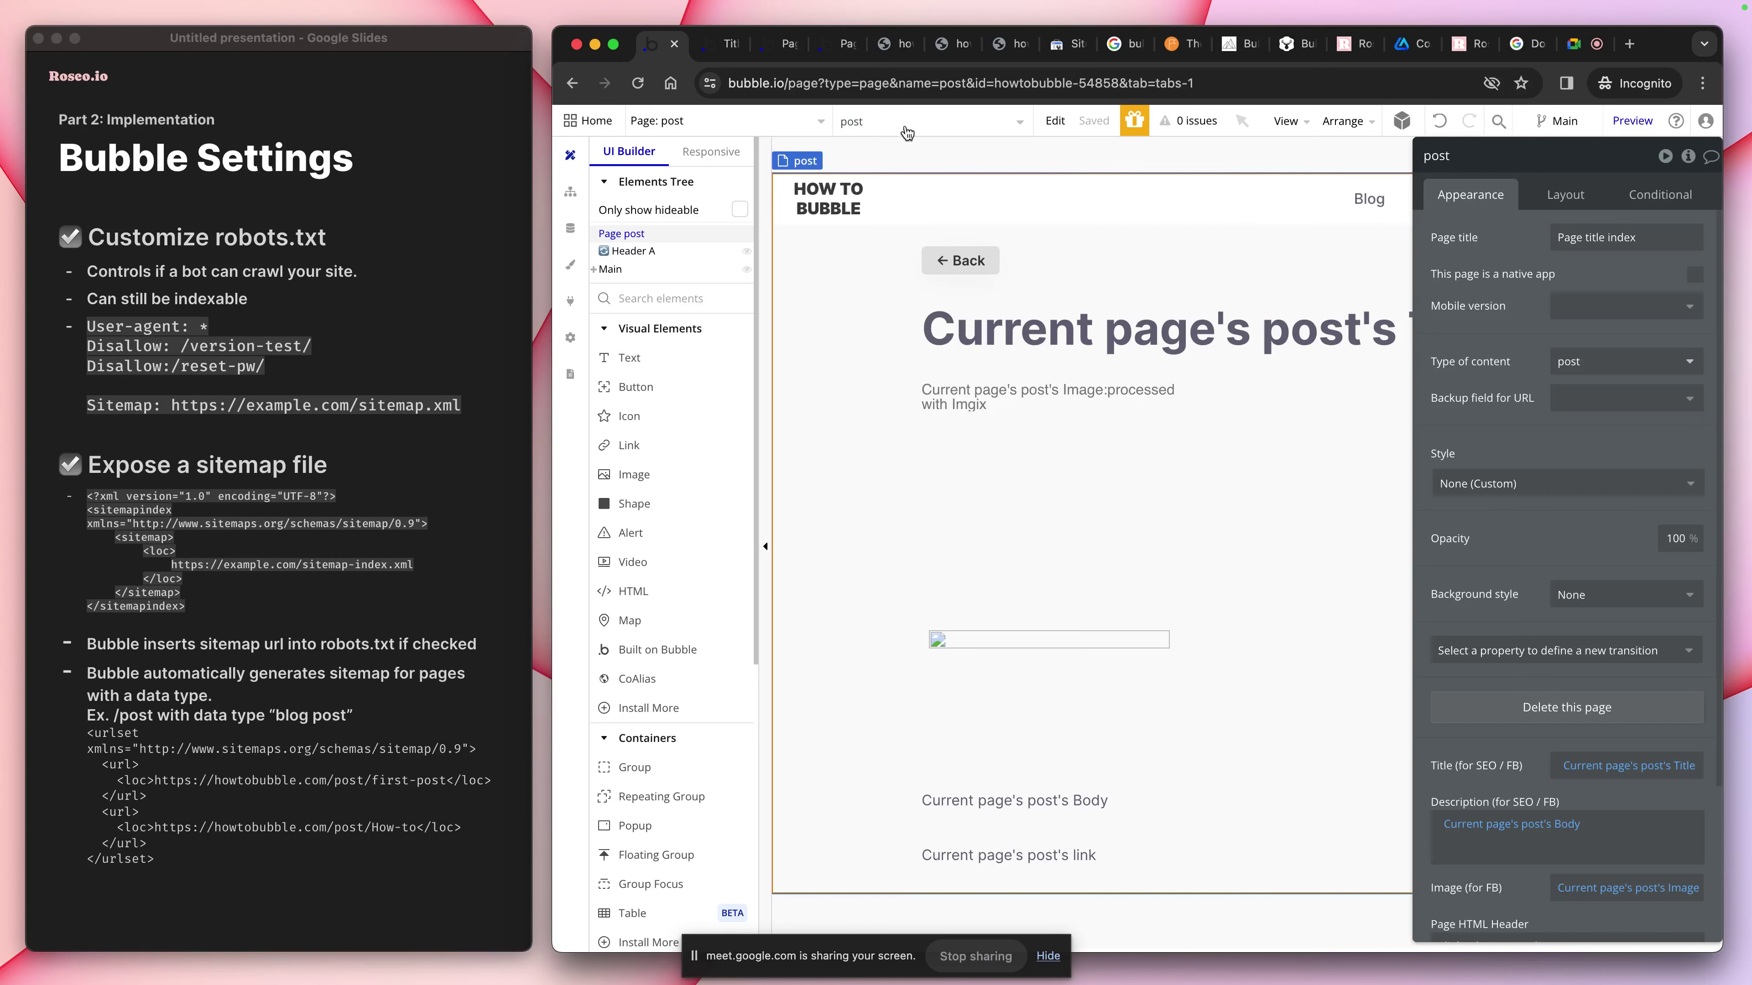
click(795, 117)
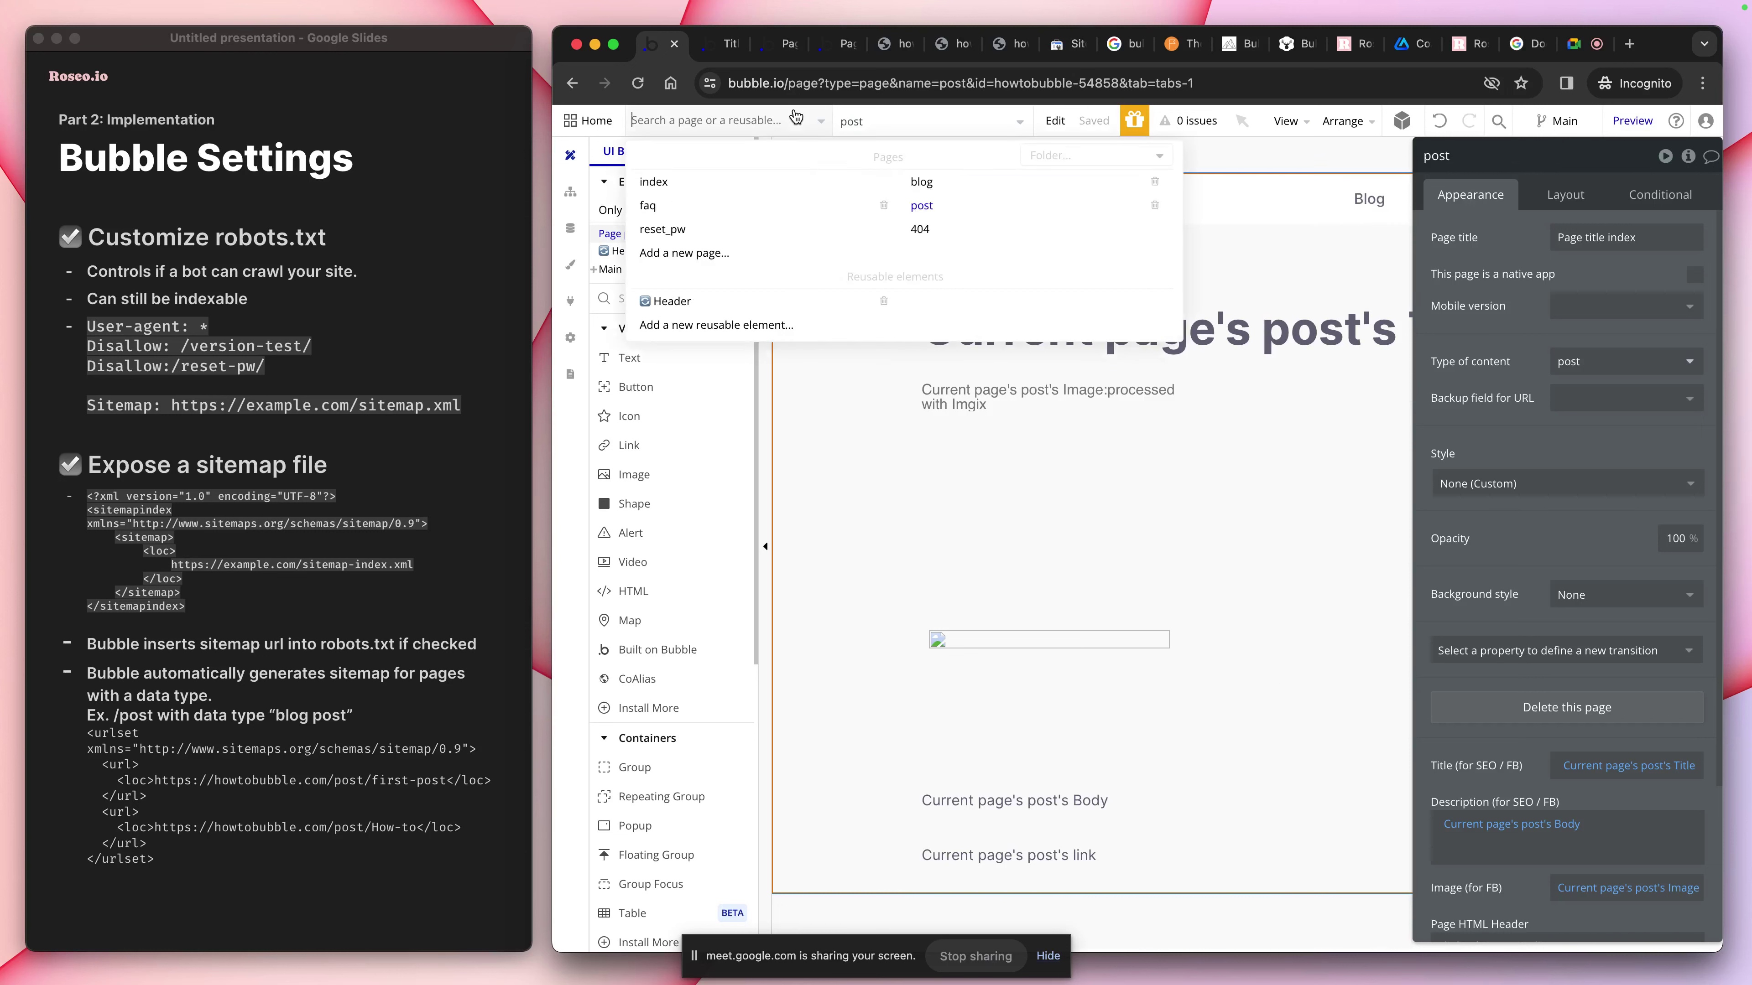
click(1511, 239)
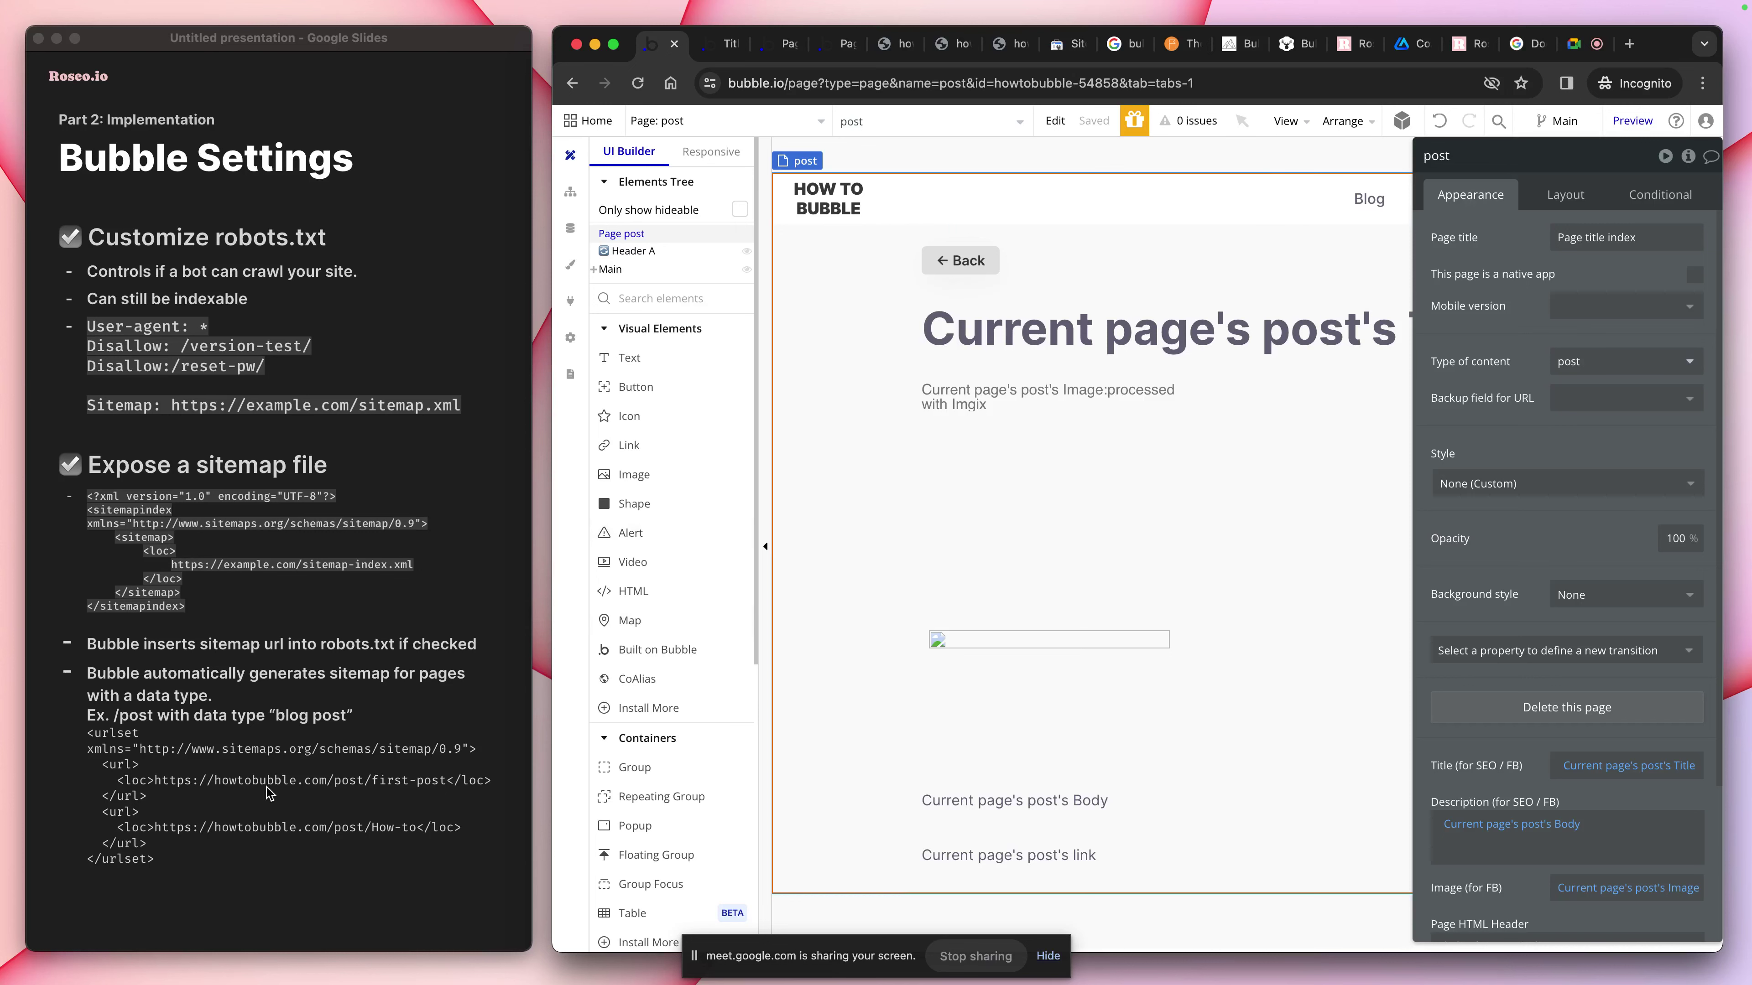
Advance the presentation to the script/meta tags slide and highlight the Disallow: /version-test/ line in Bubble's custom robots.txt
click(419, 901)
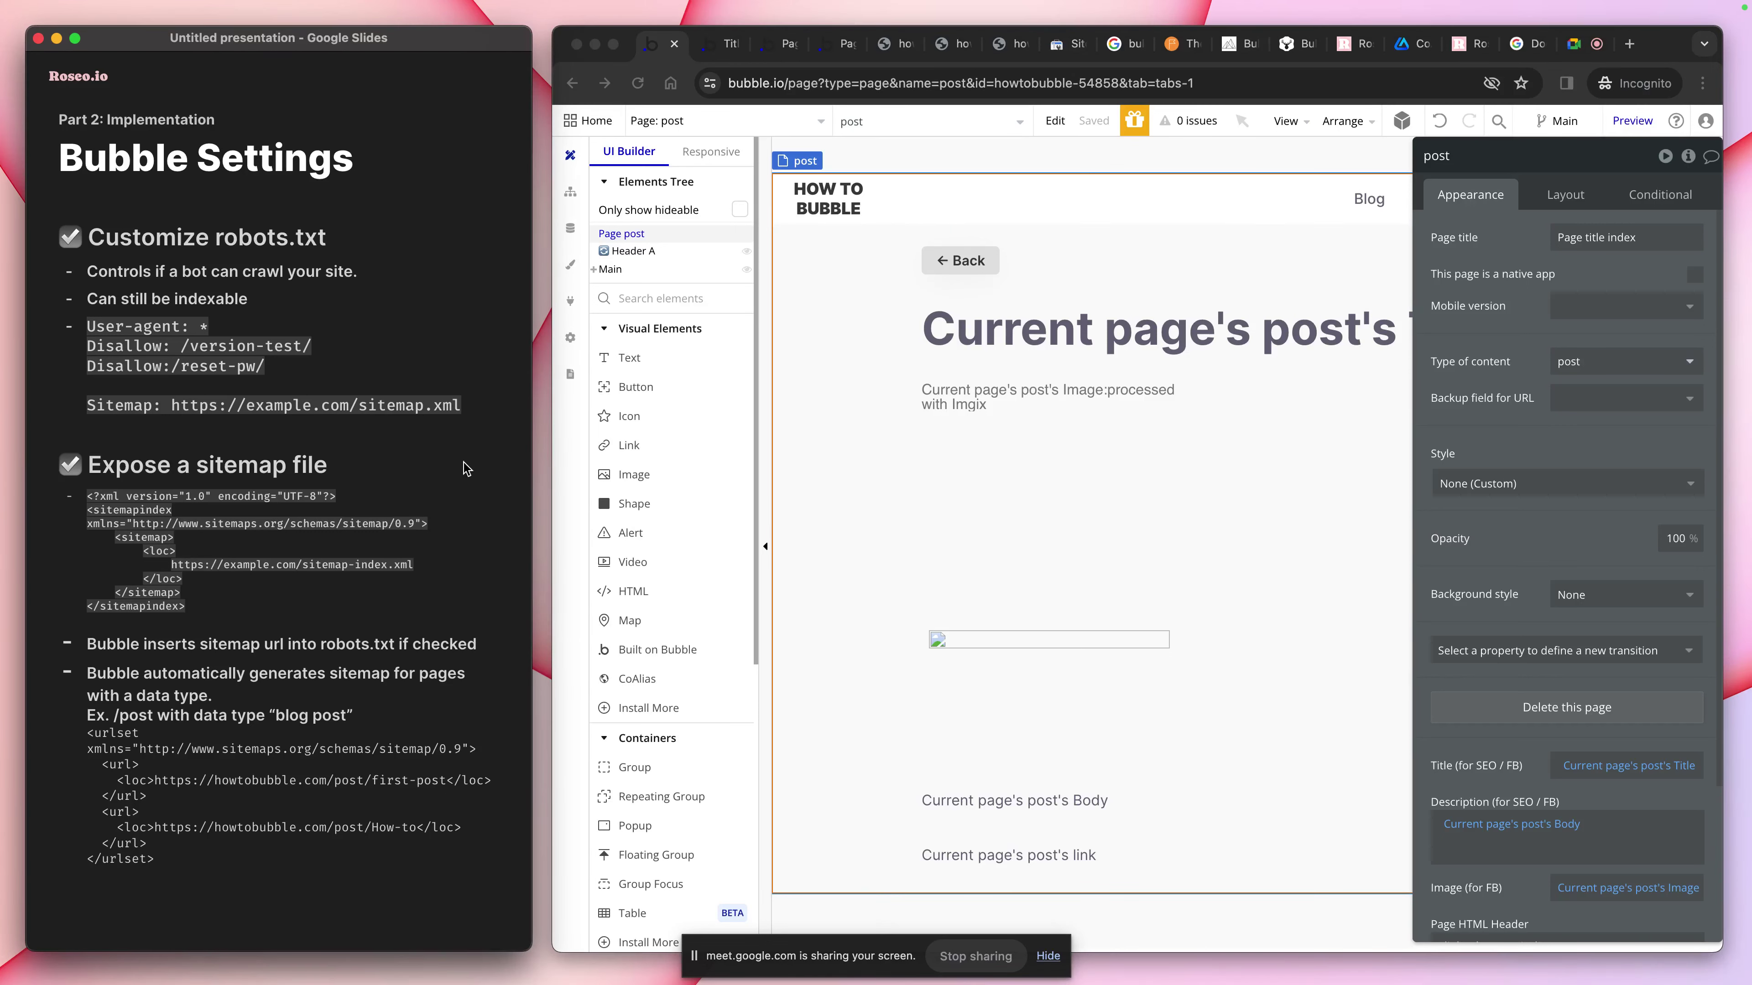
click(461, 317)
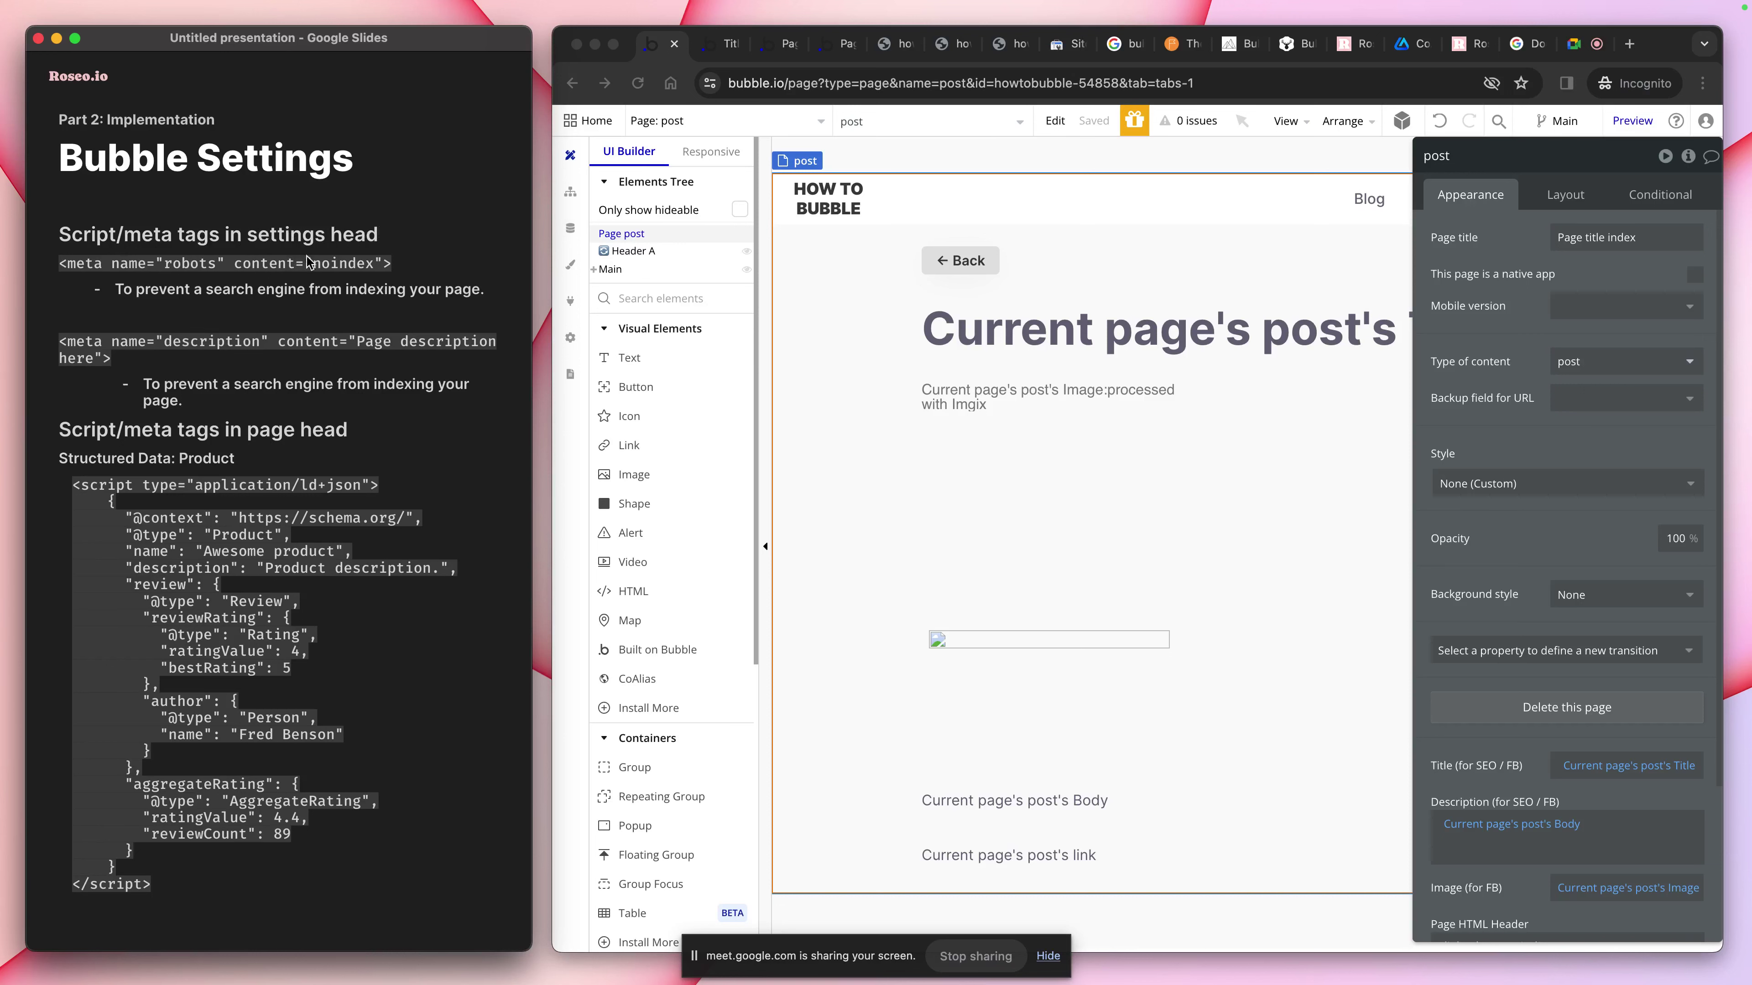
click(569, 228)
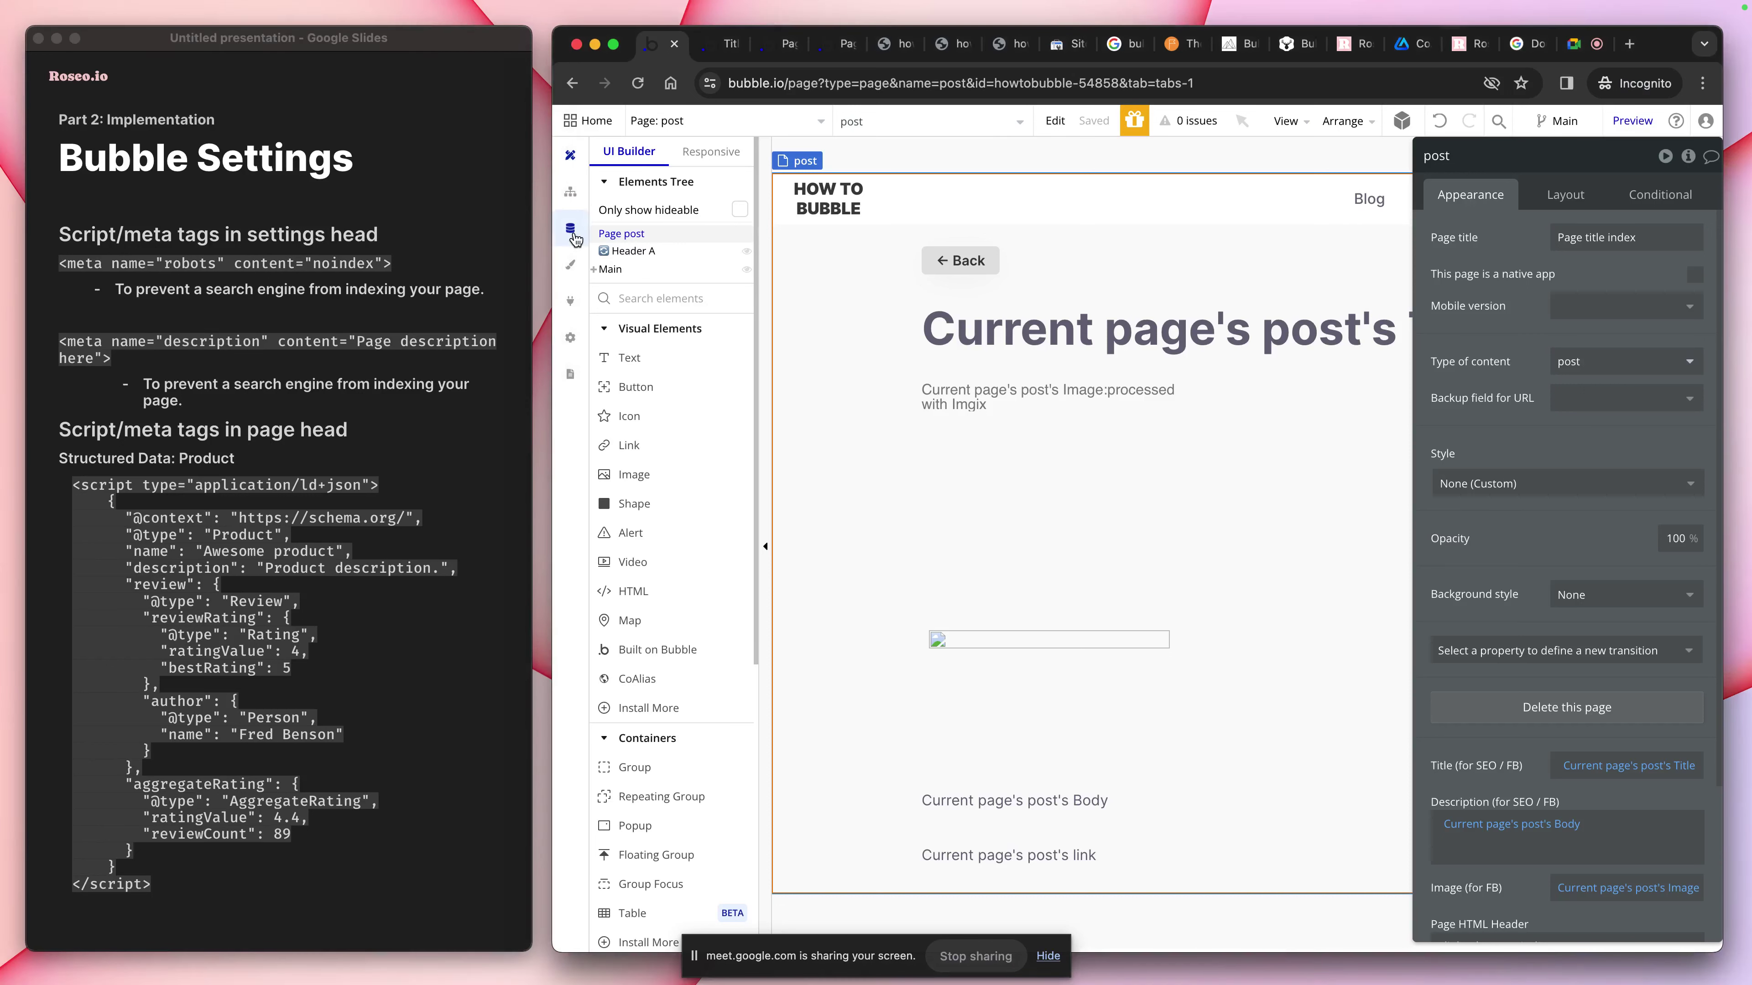
click(572, 337)
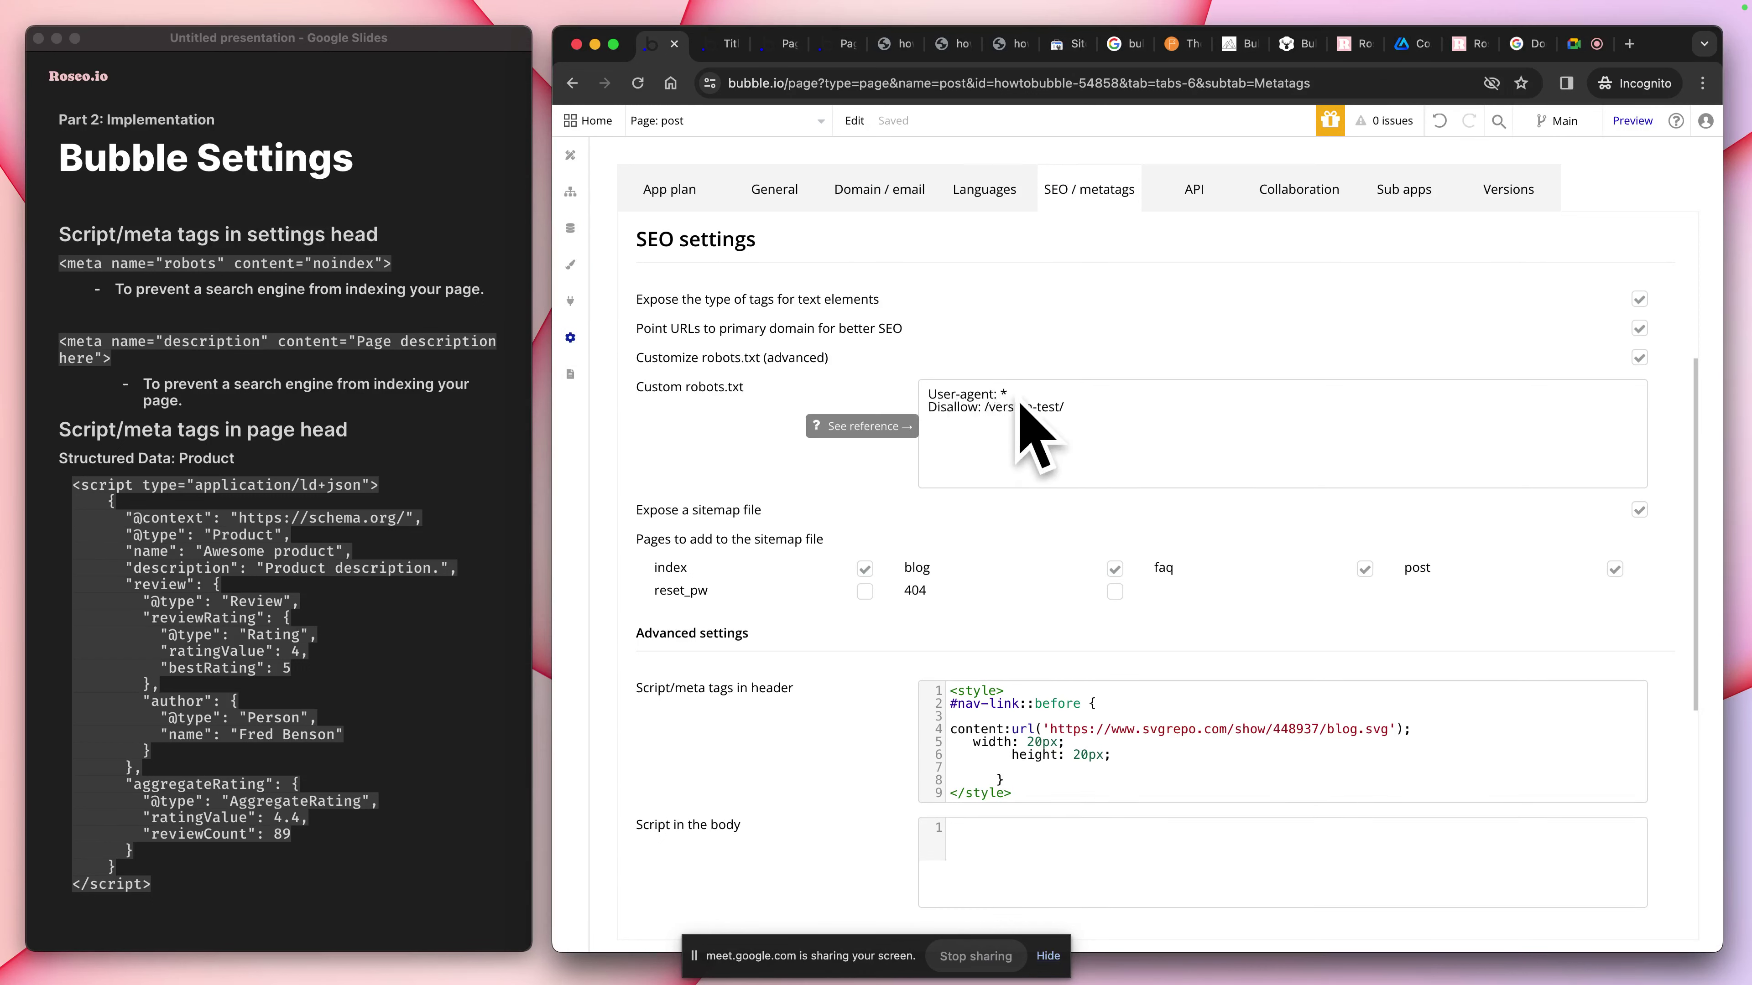
drag(1098, 411, 890, 409)
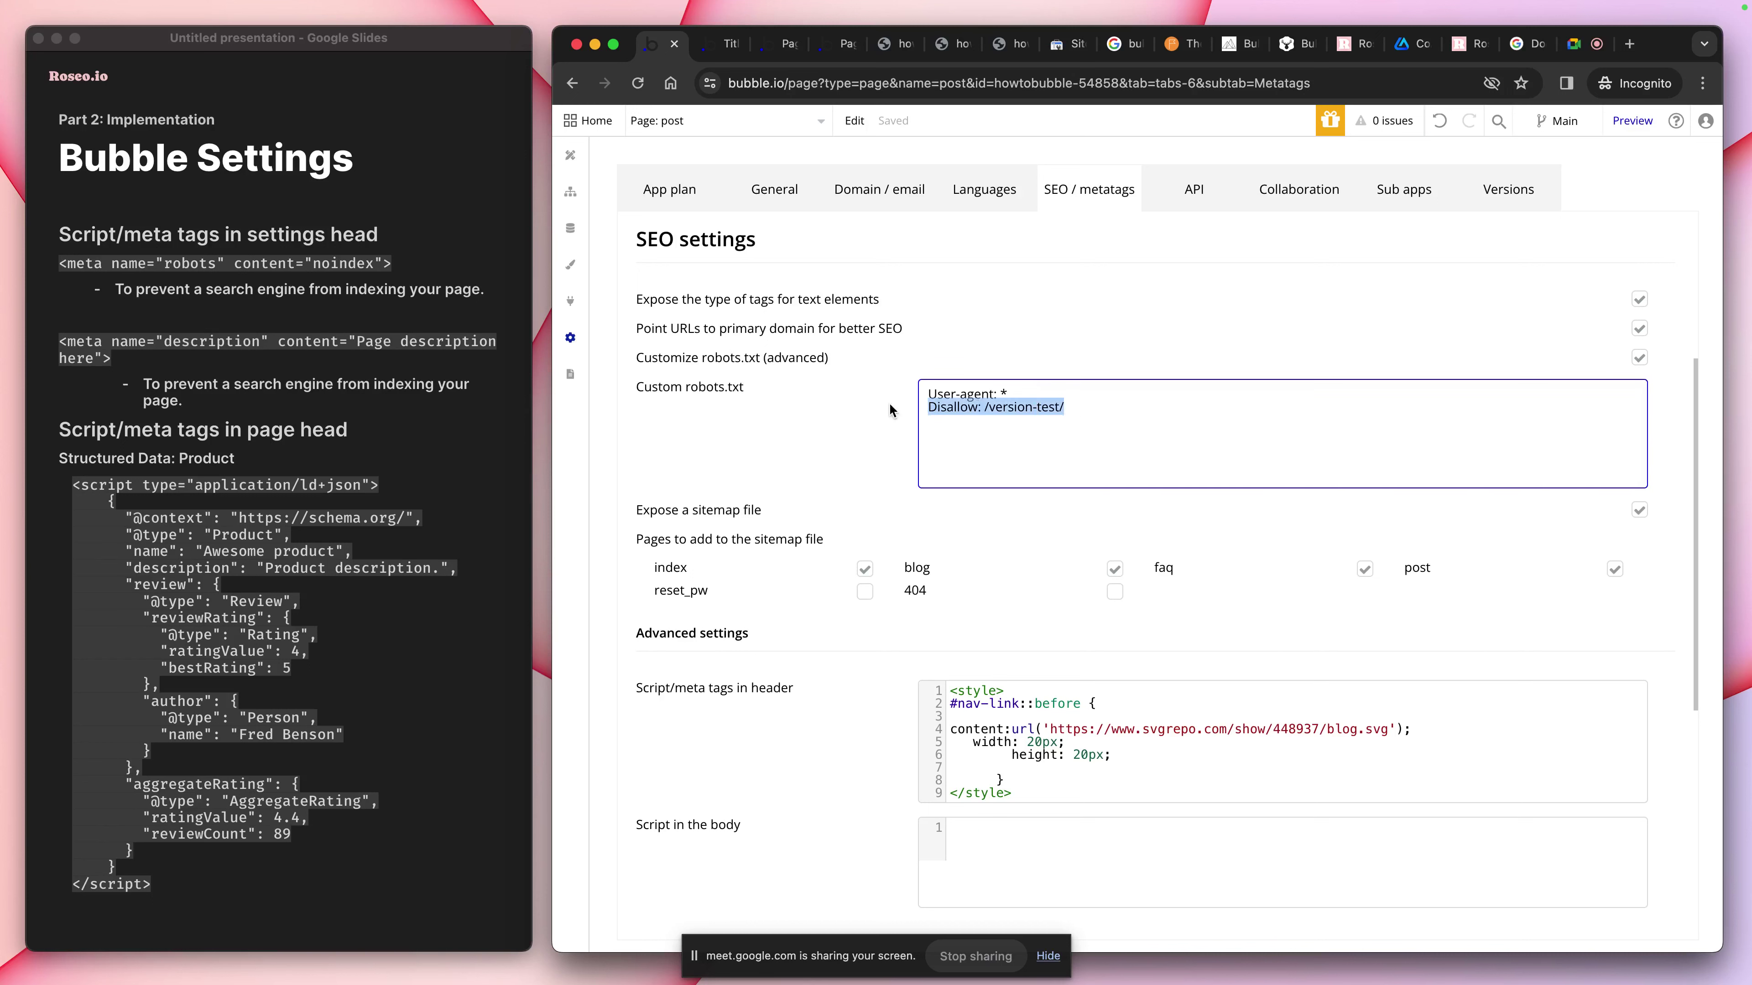
click(862, 401)
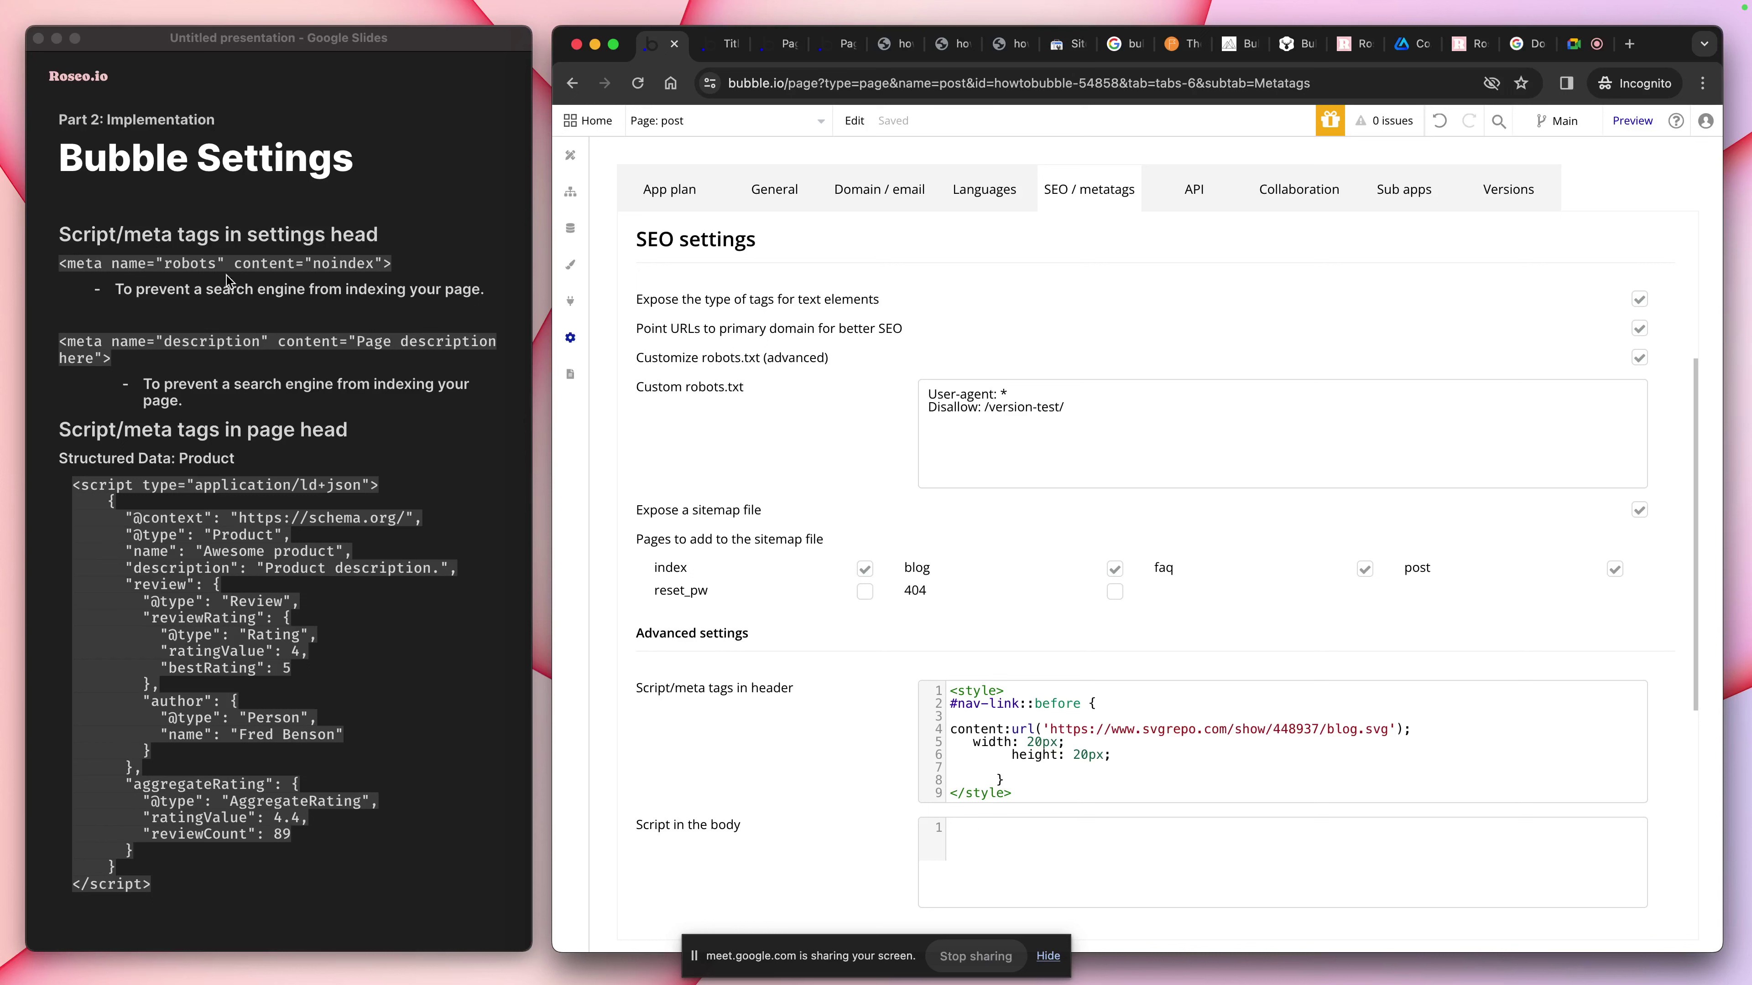
Open the reset_pw page in the Bubble editor
click(62, 273)
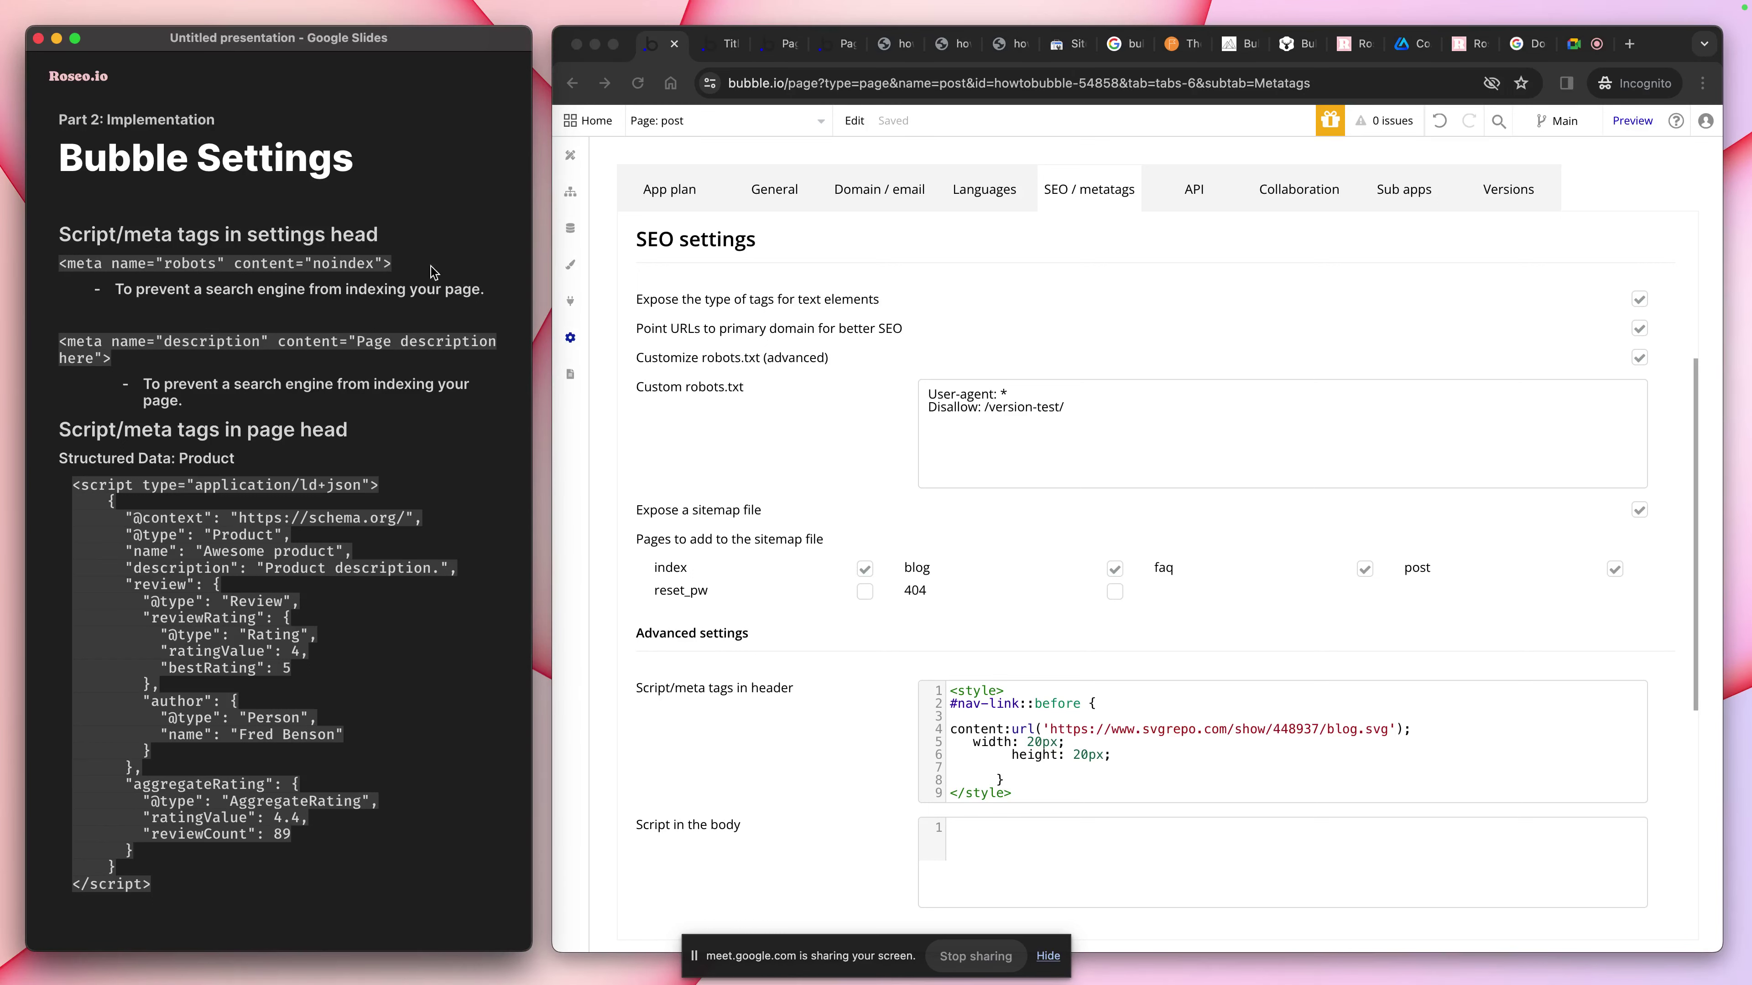
click(564, 178)
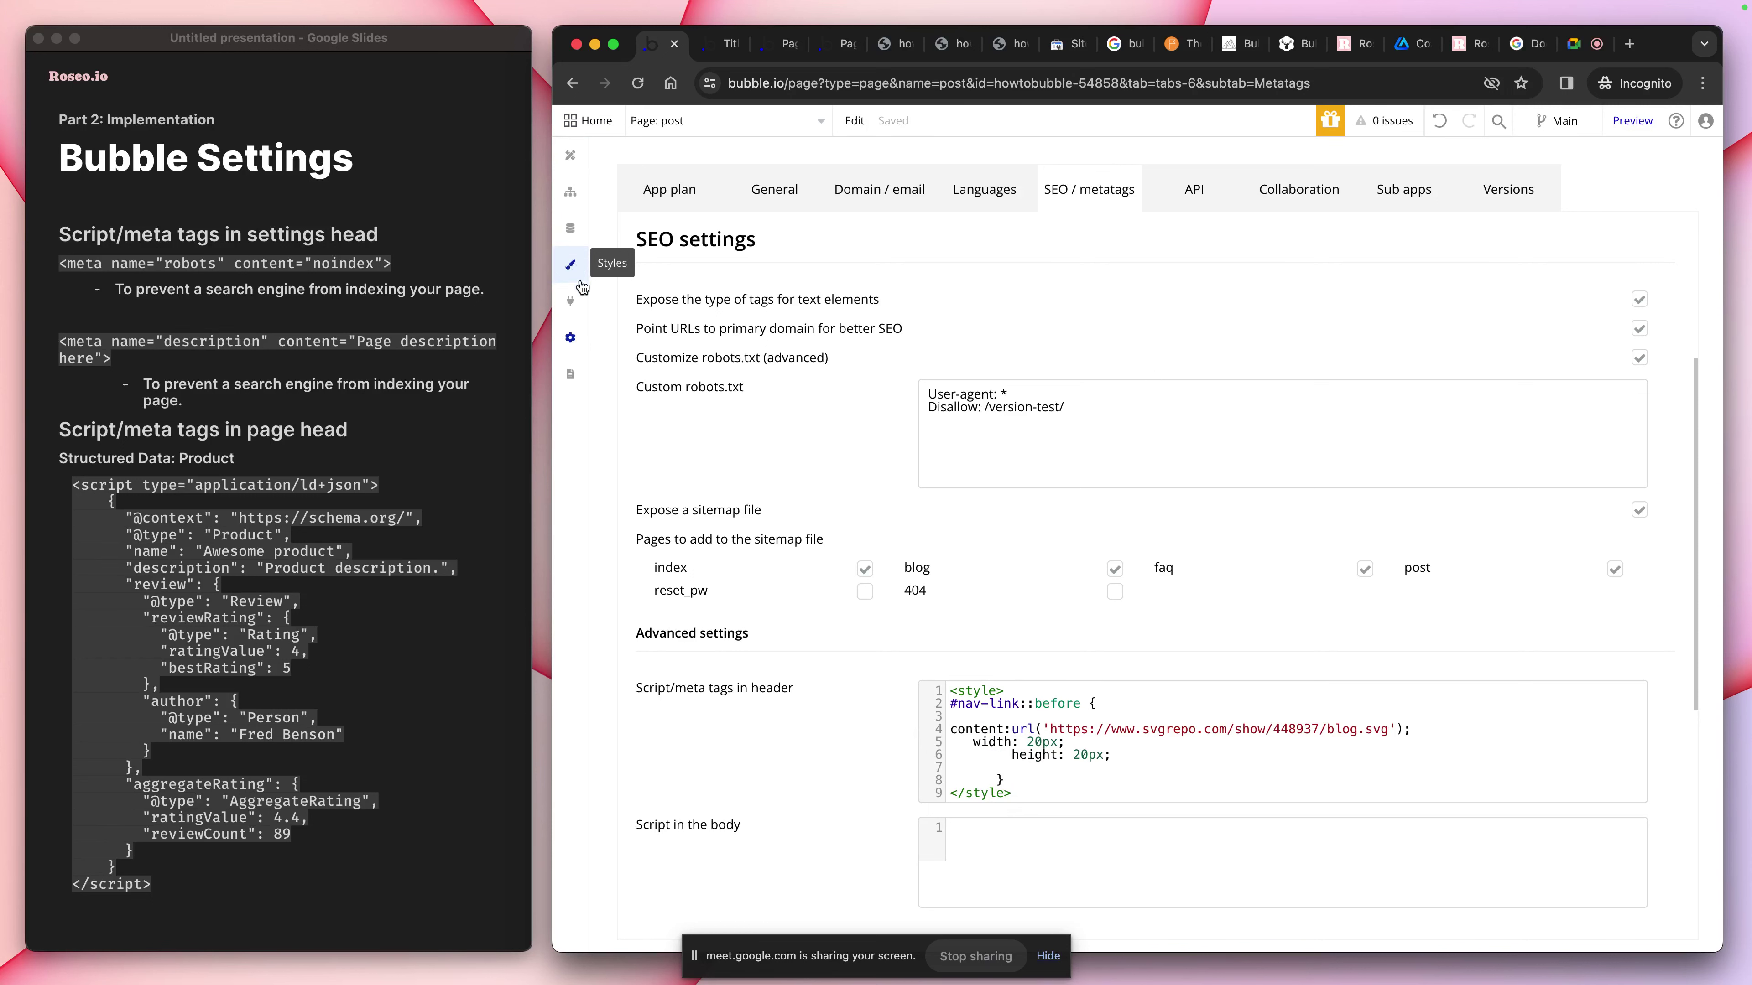
click(673, 122)
click(705, 230)
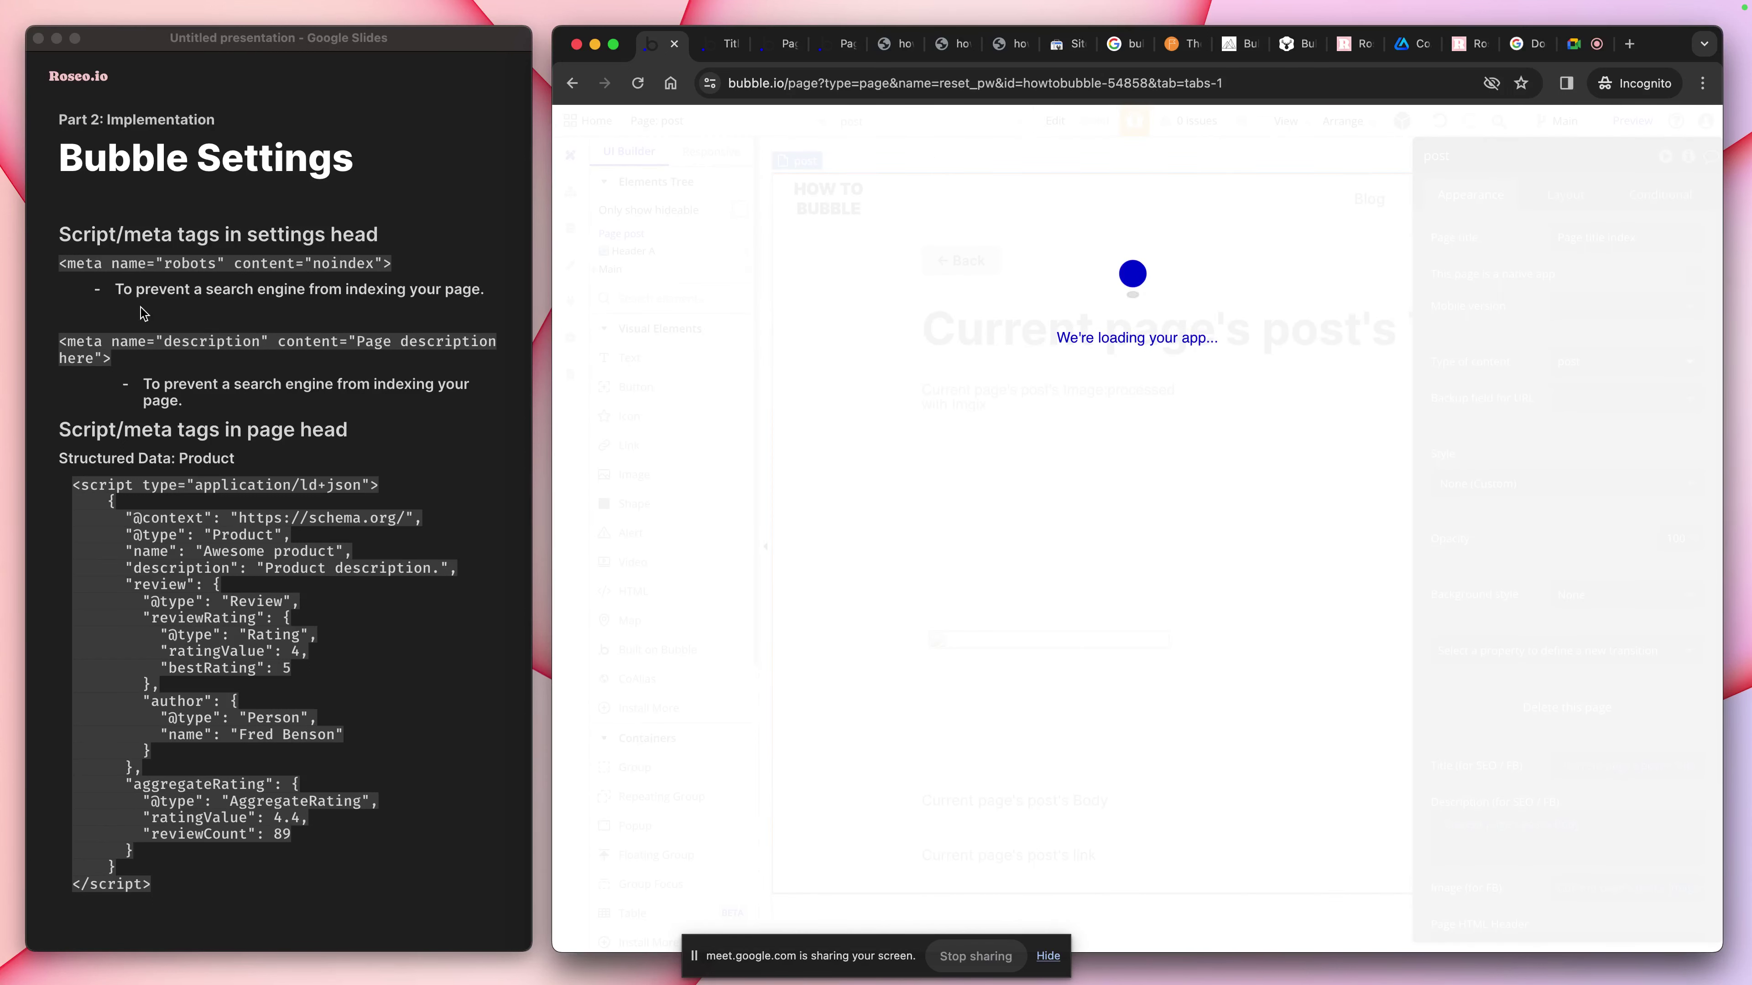
click(92, 268)
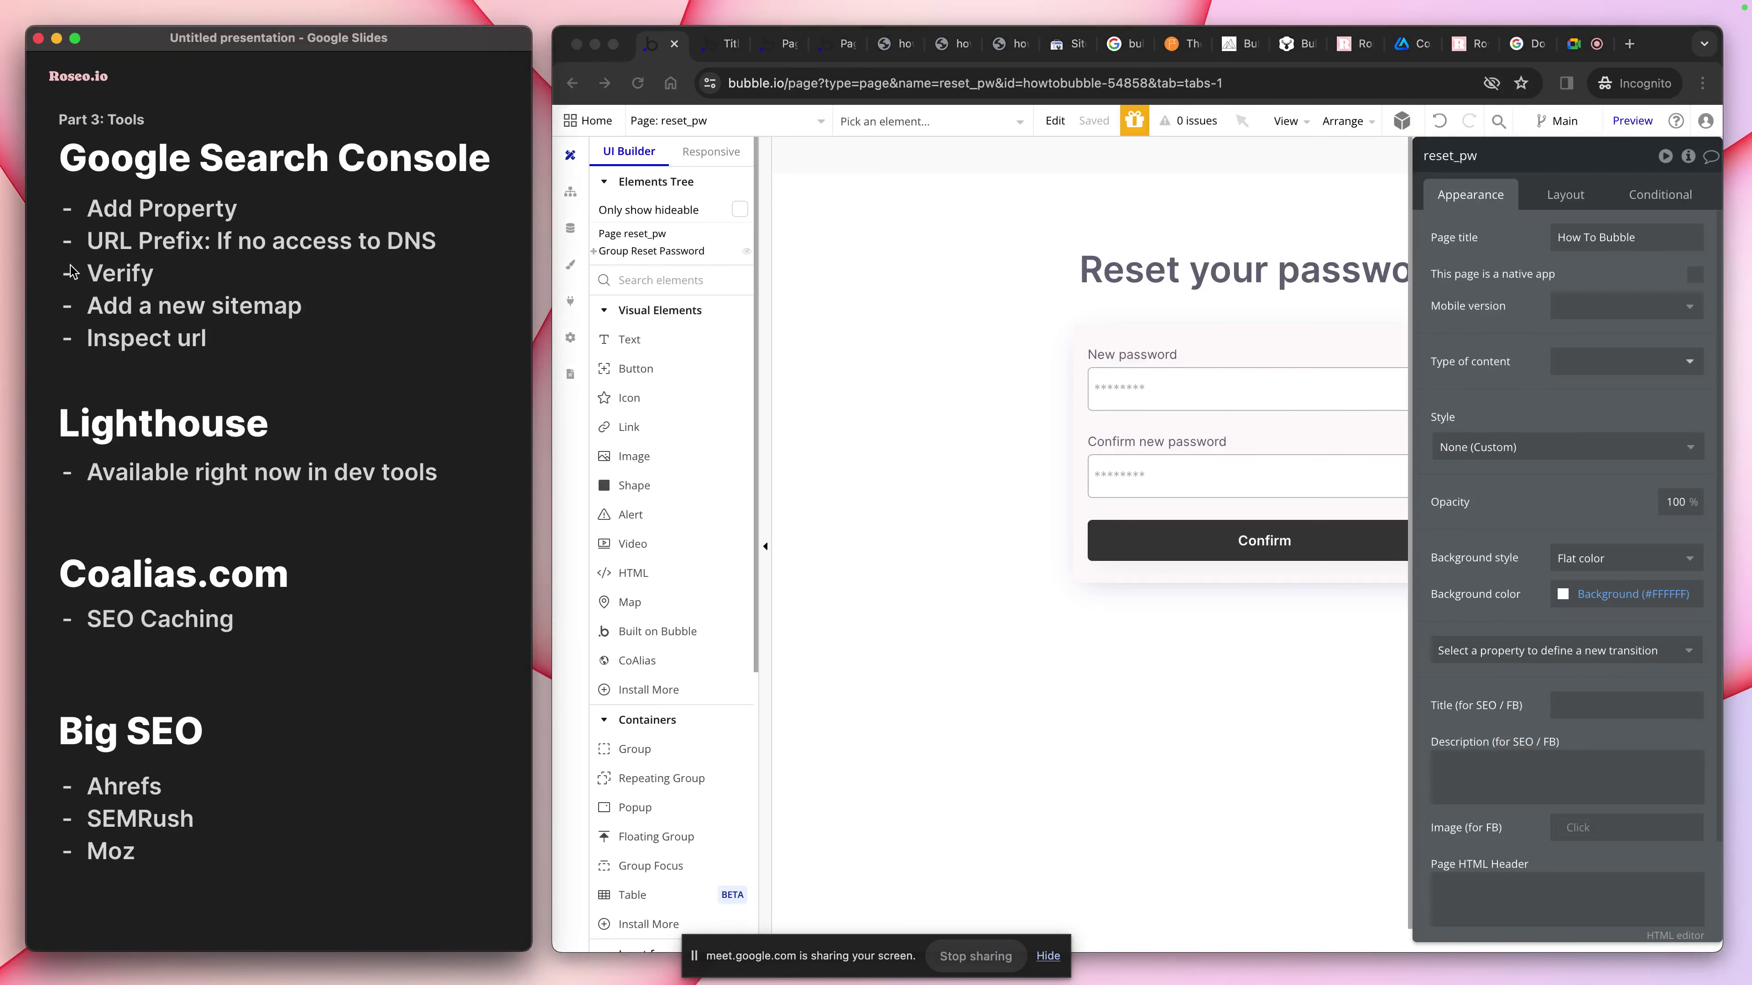
key(Left)
key(Left)
key(Left)
key(Right)
Try to start a <meta tag in the reset_pw page's Page HTML Header
click(1482, 890)
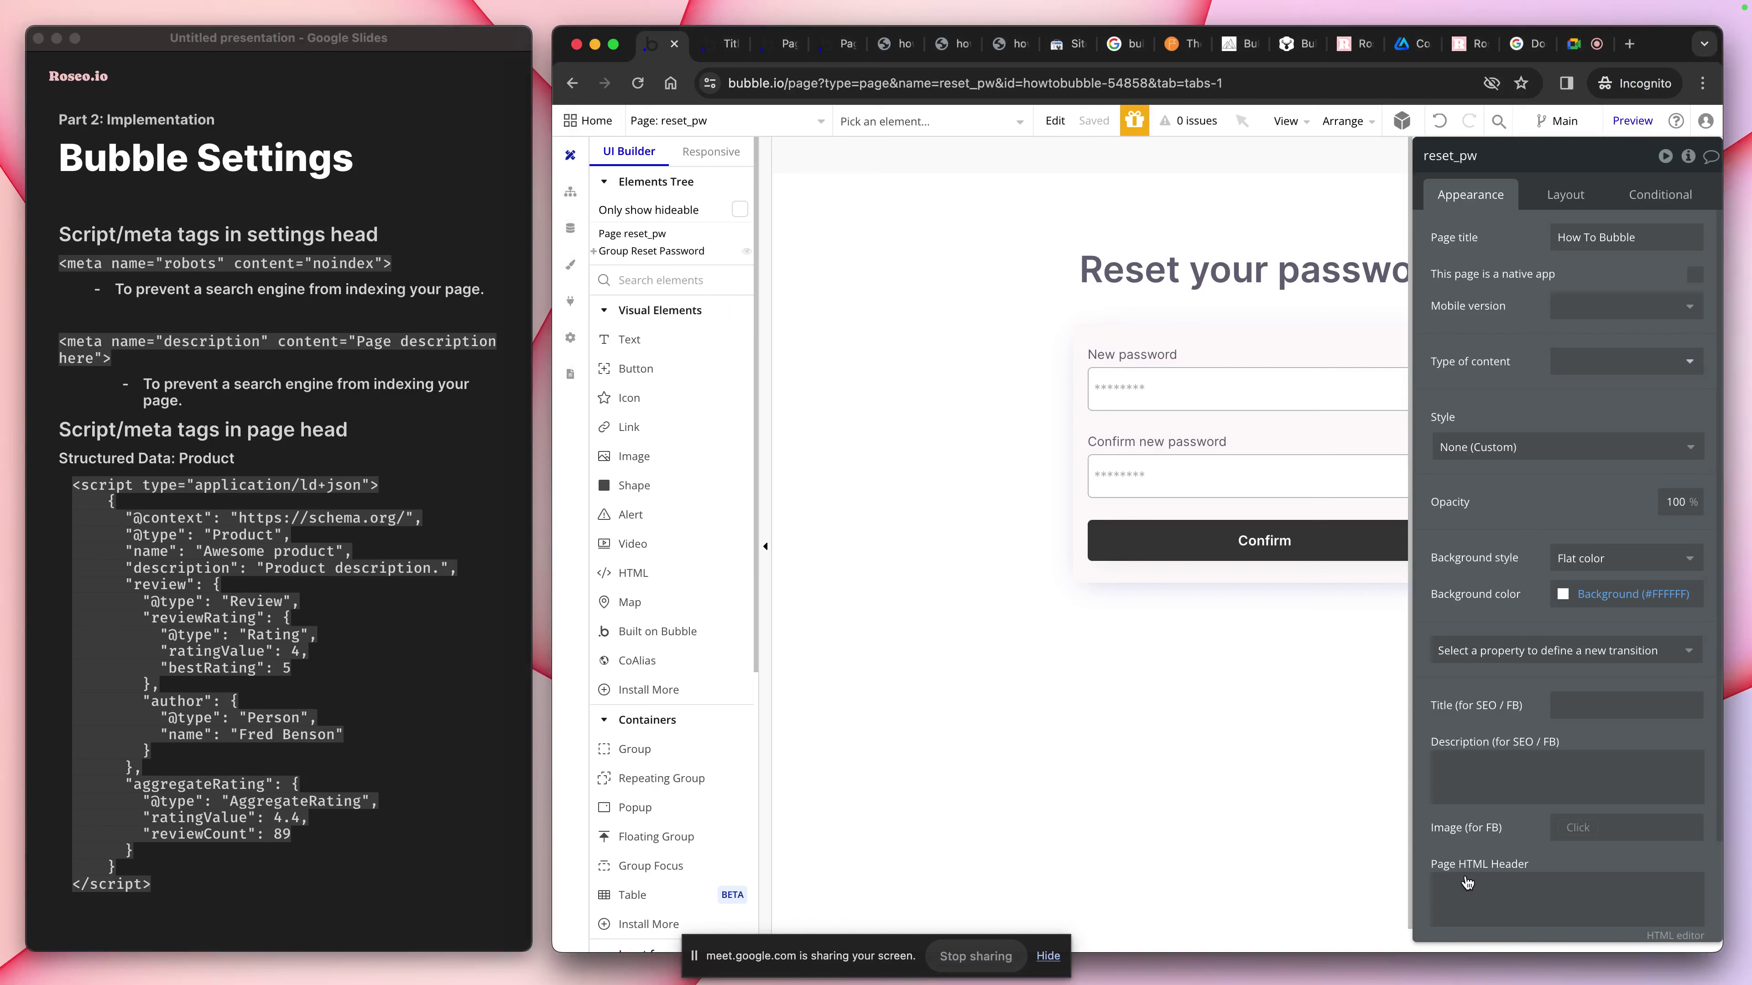
text(<META)
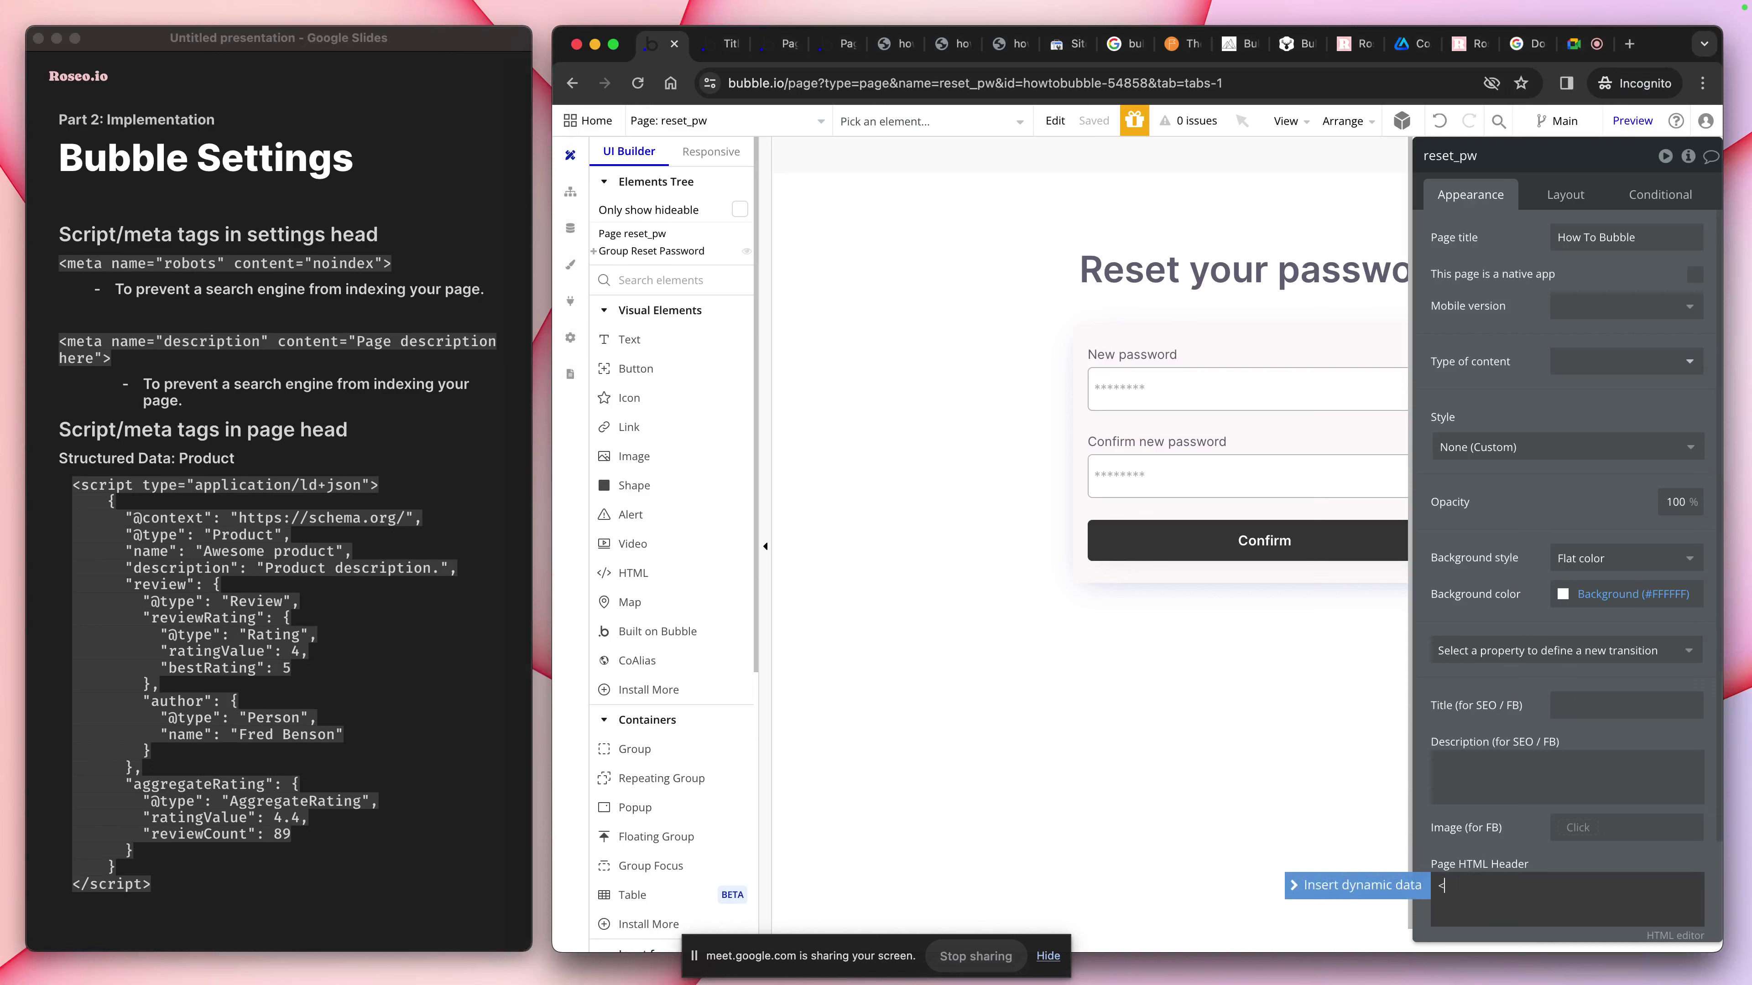
key(BackSpace)
key(BackSpace)
key(BackSpace)
key(BackSpace)
text(meta)
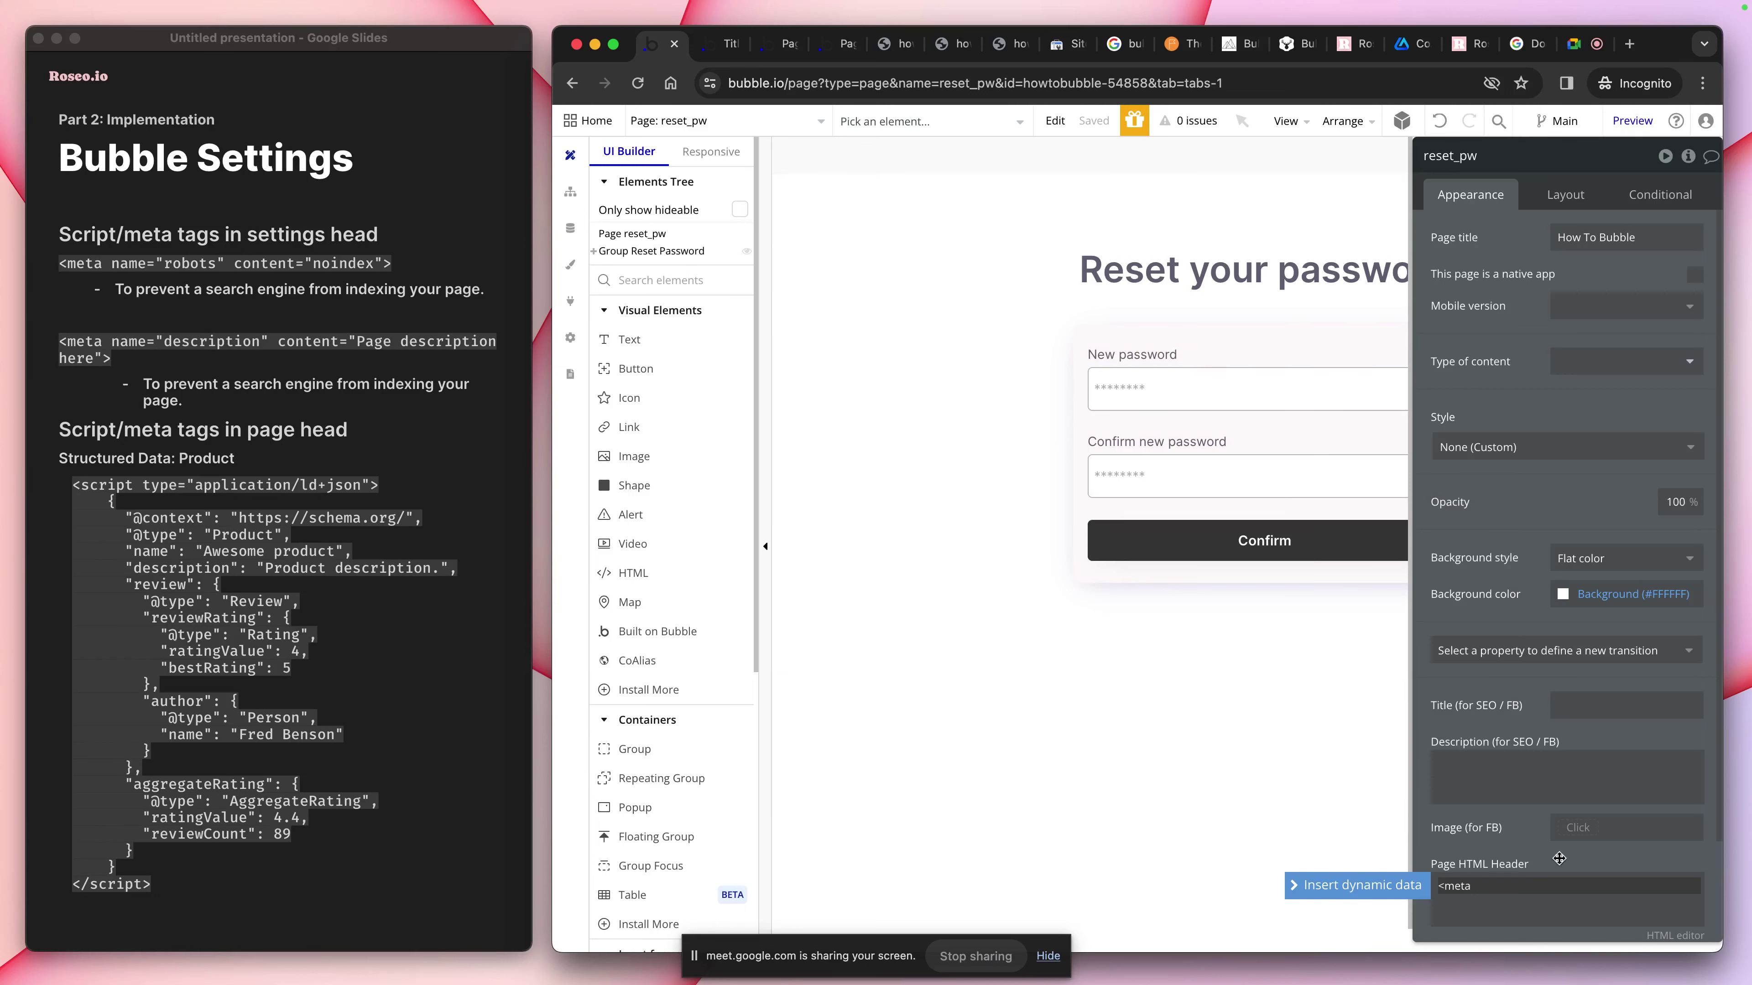
triple_click(1509, 891)
key(BackSpace)
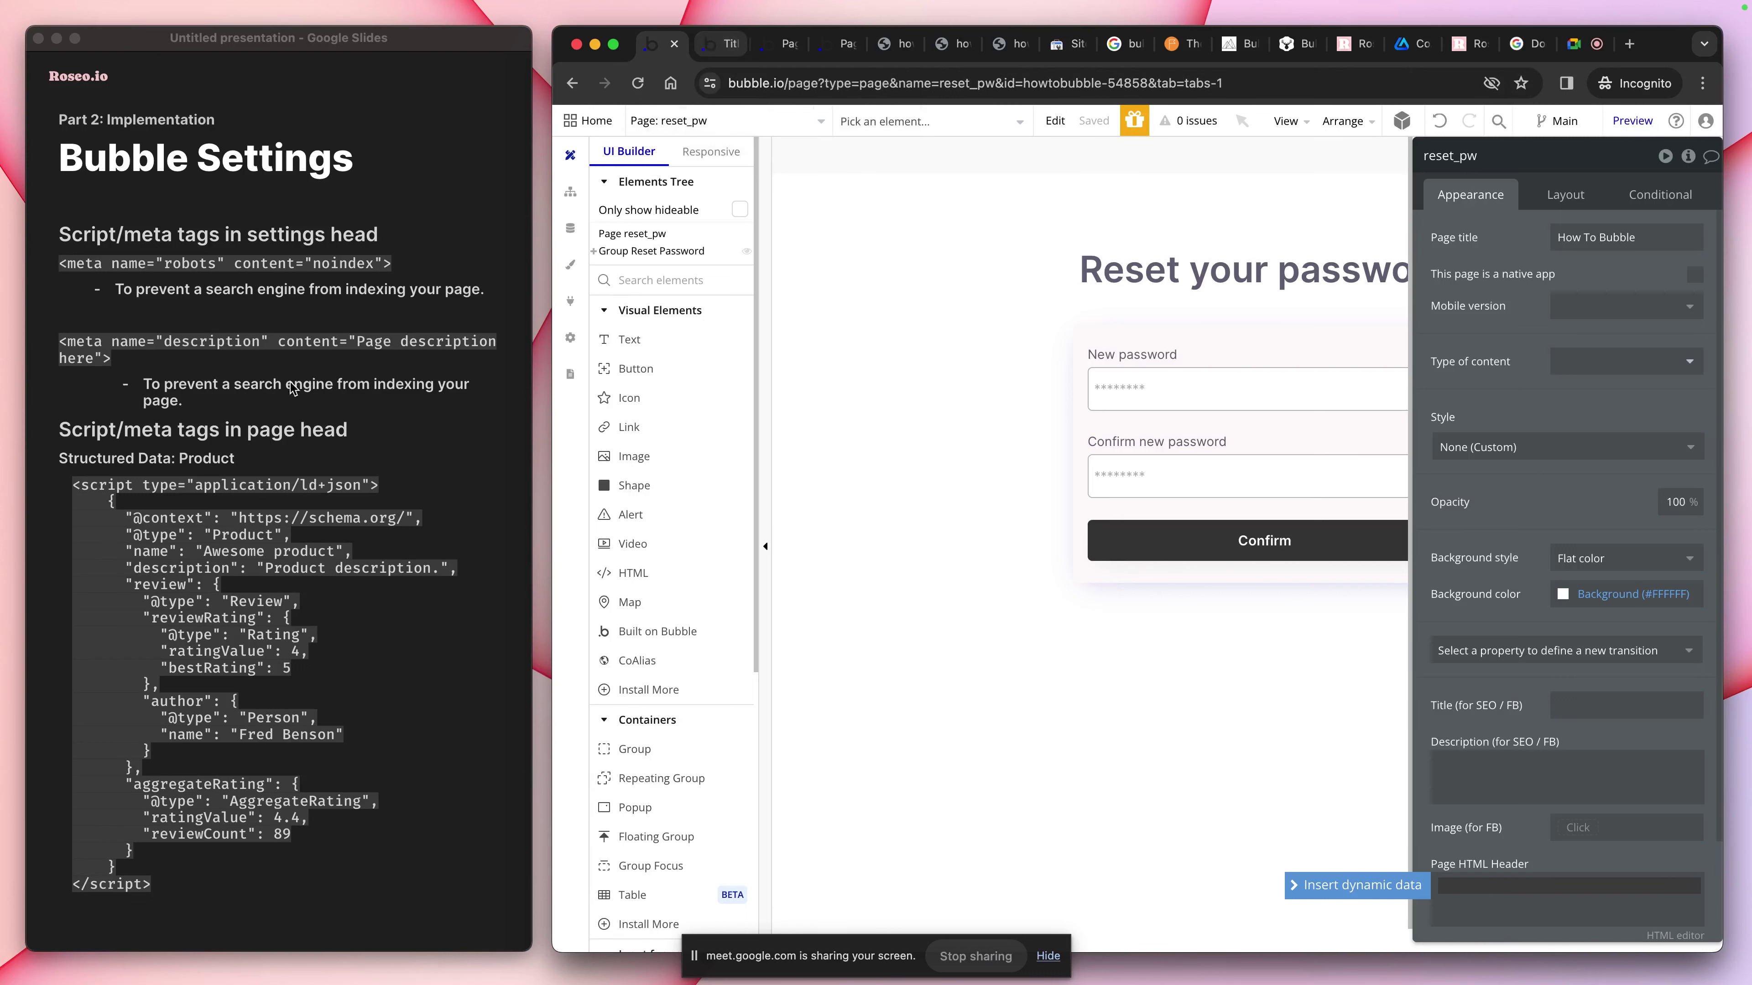
click(237, 375)
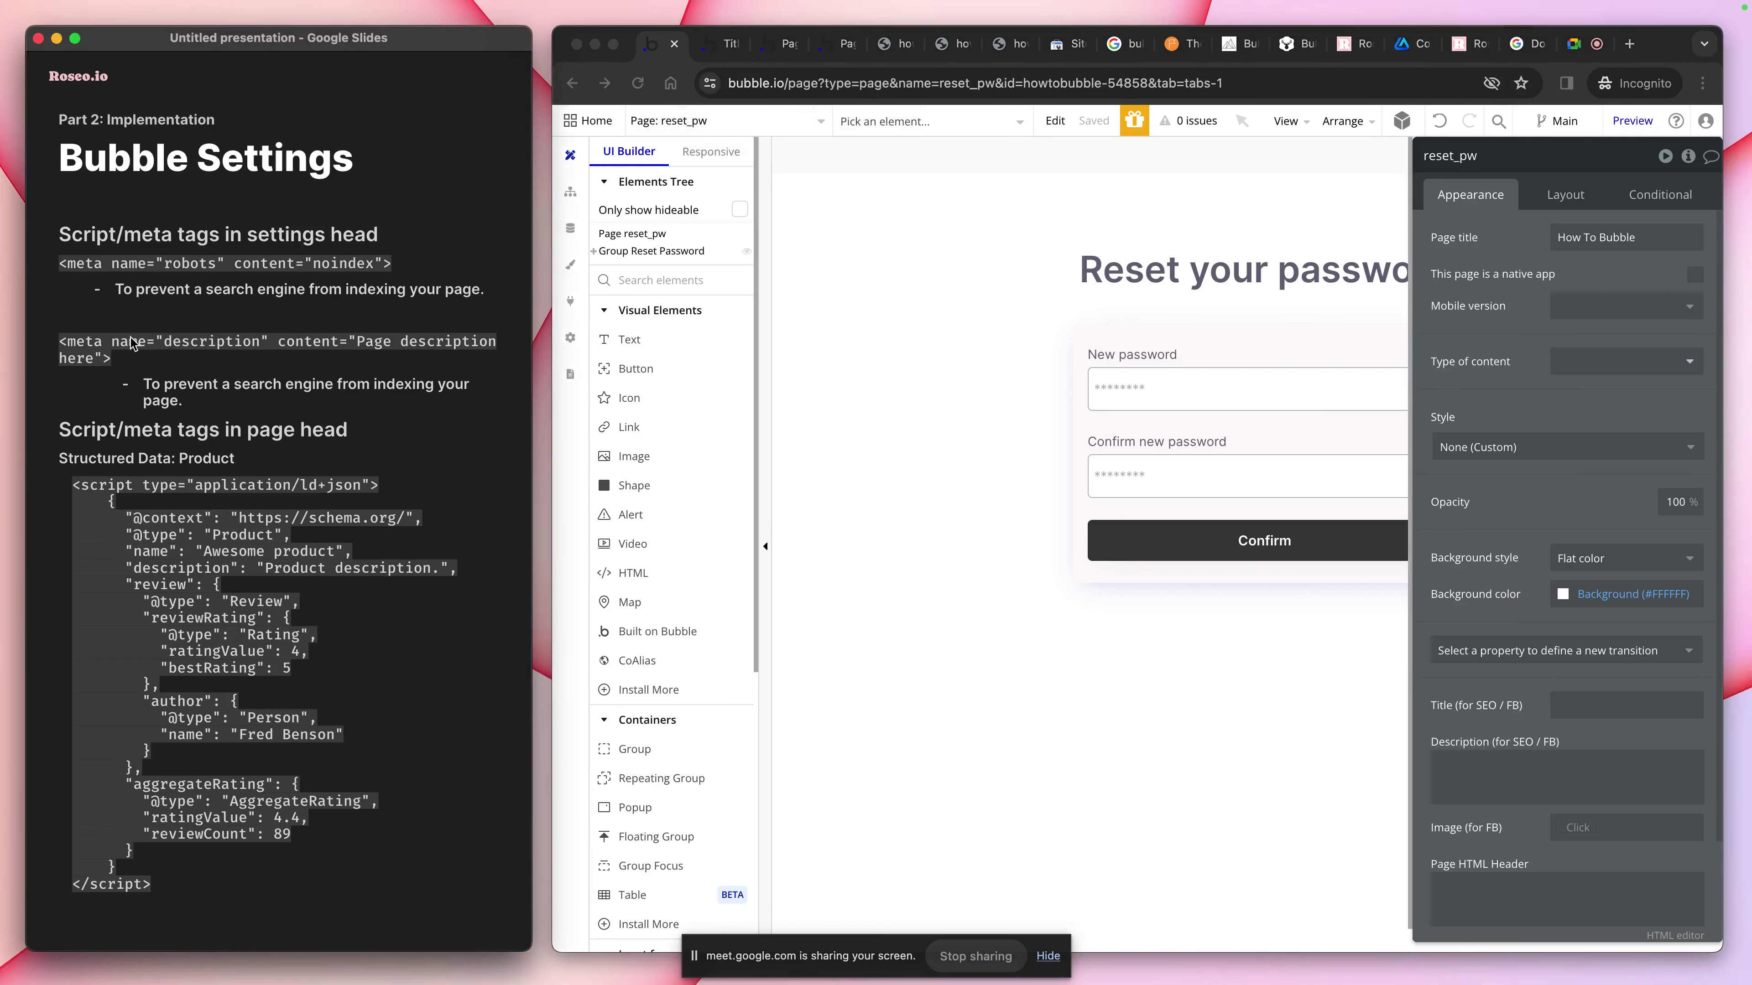
key(Right)
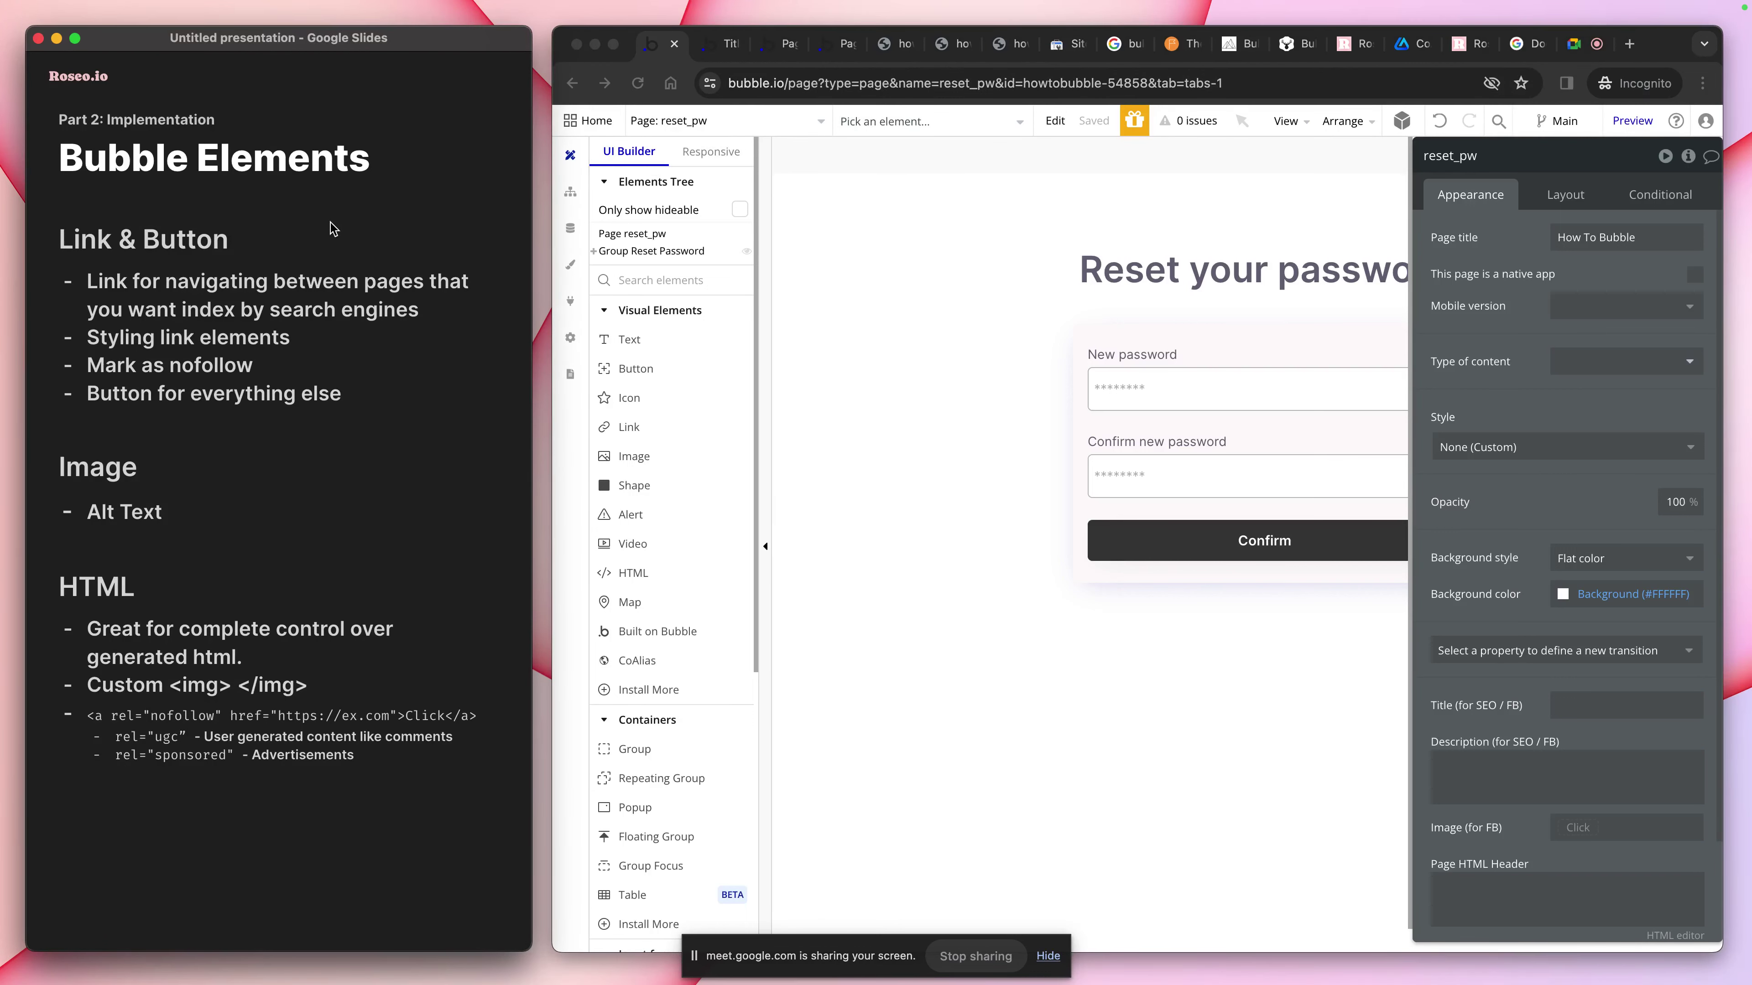
key(Left)
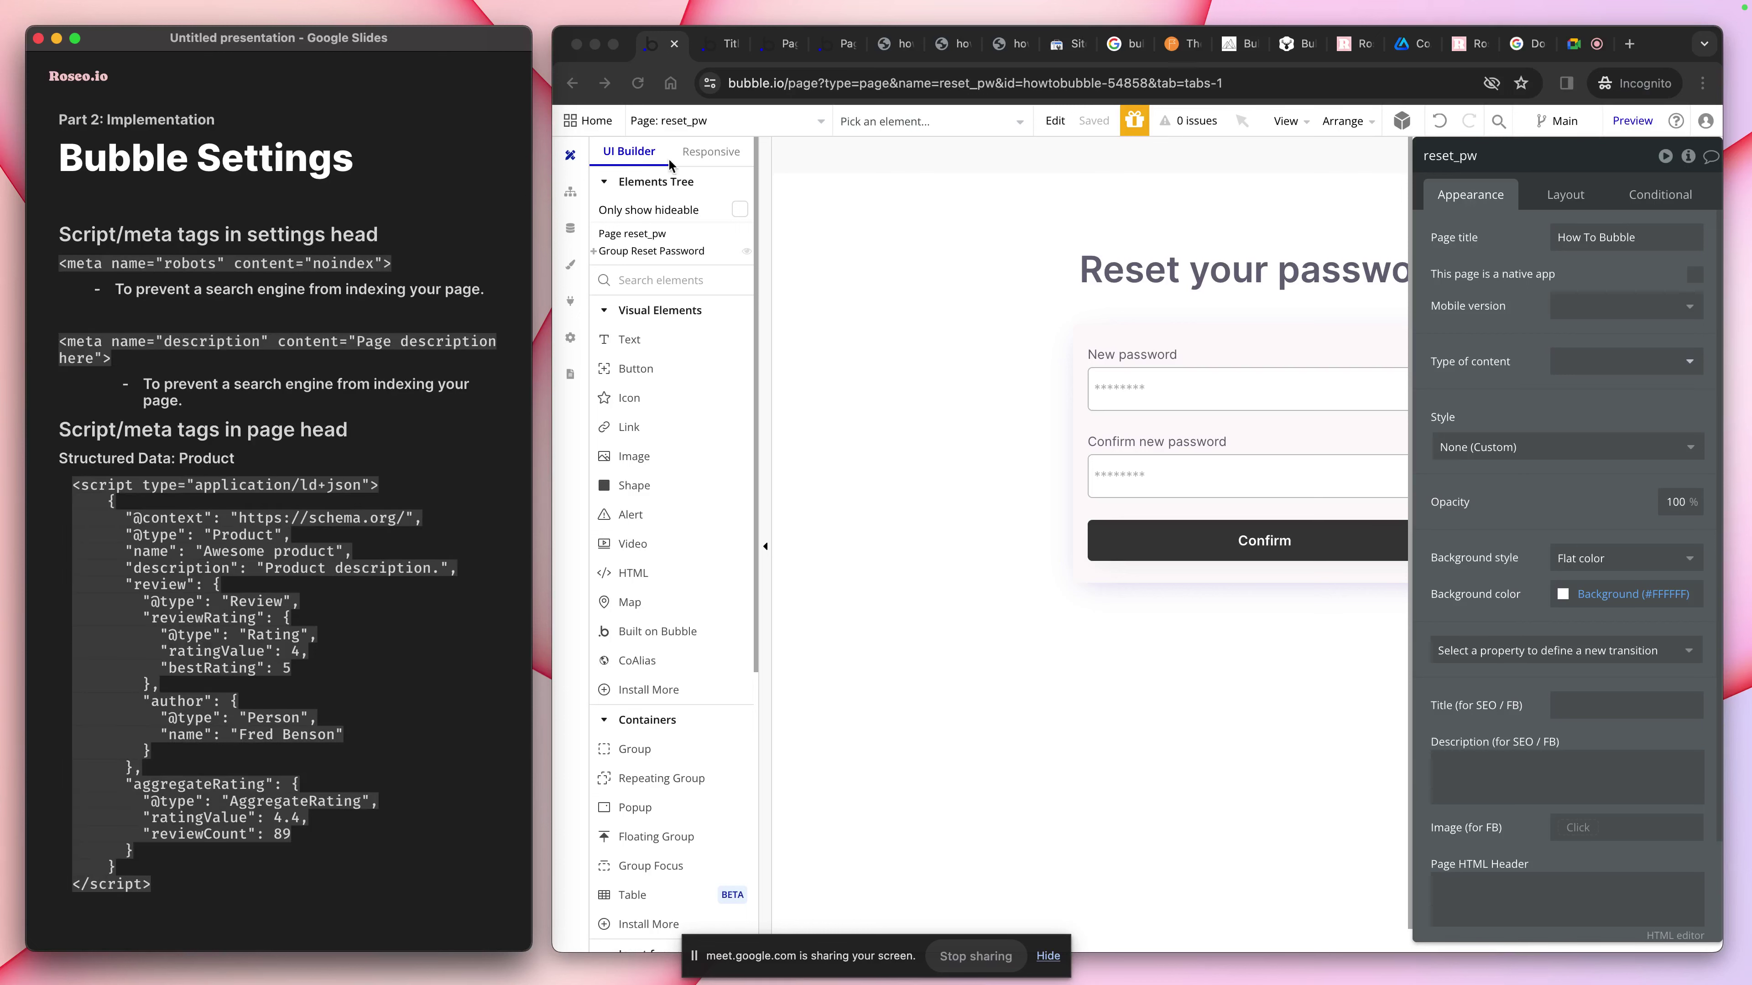
click(714, 46)
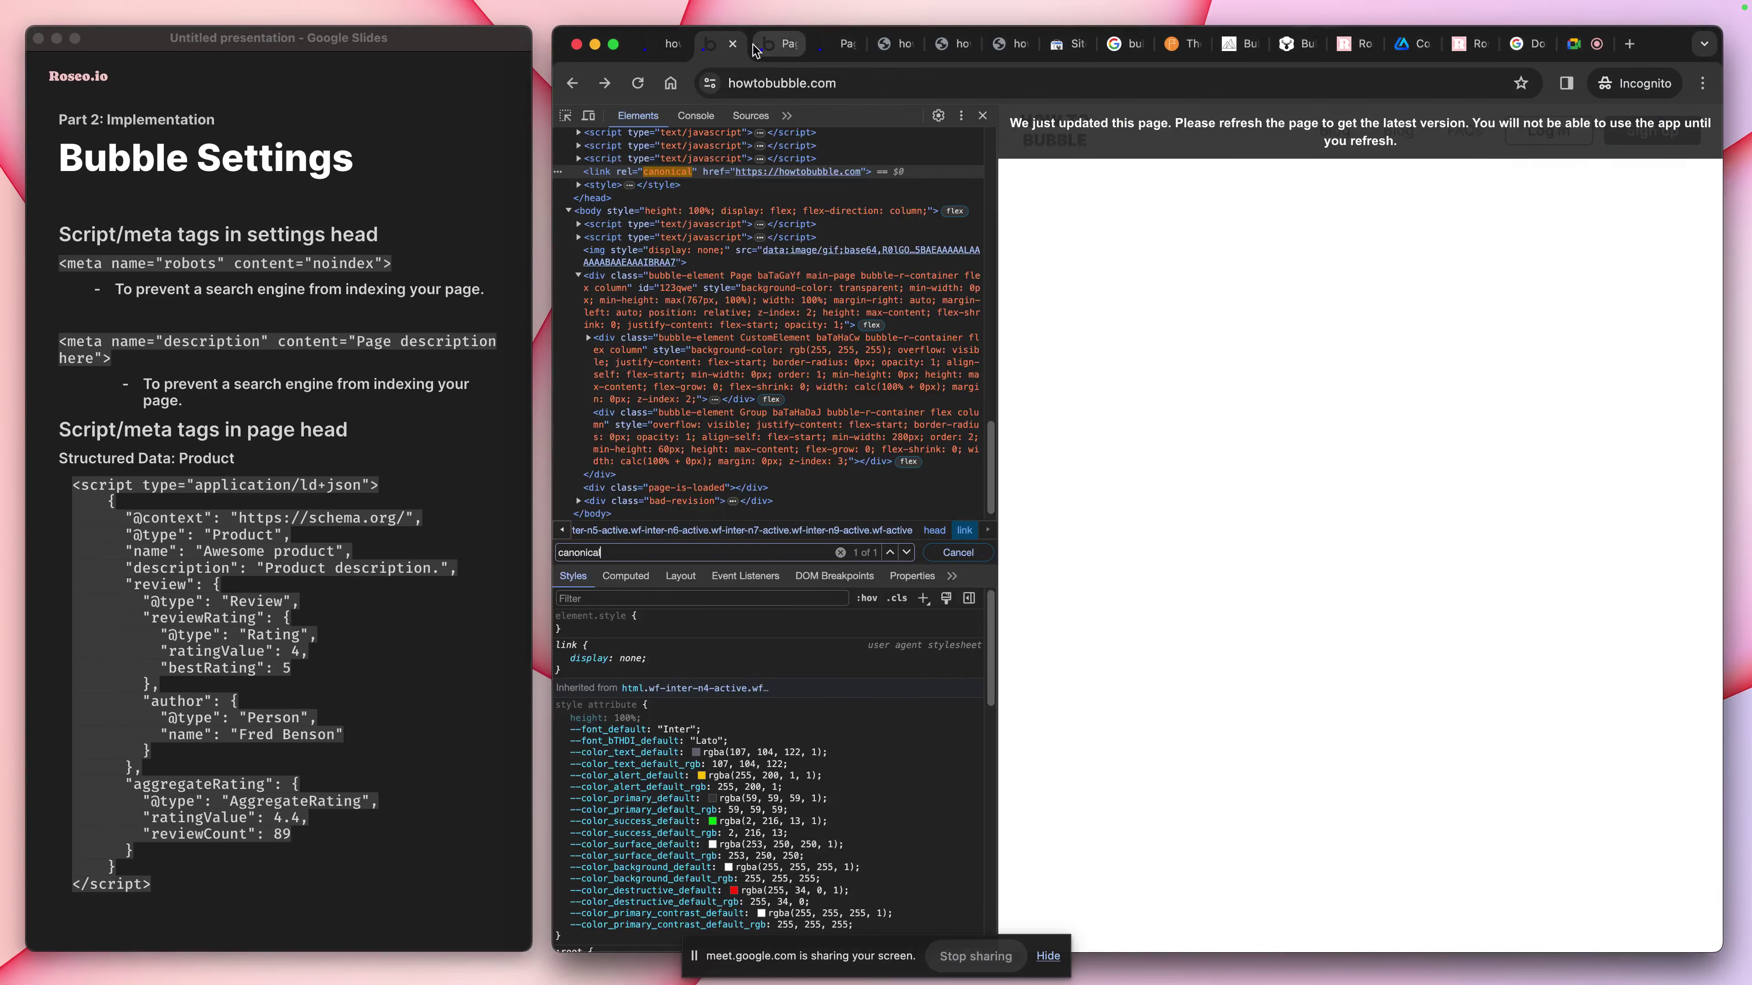
click(669, 46)
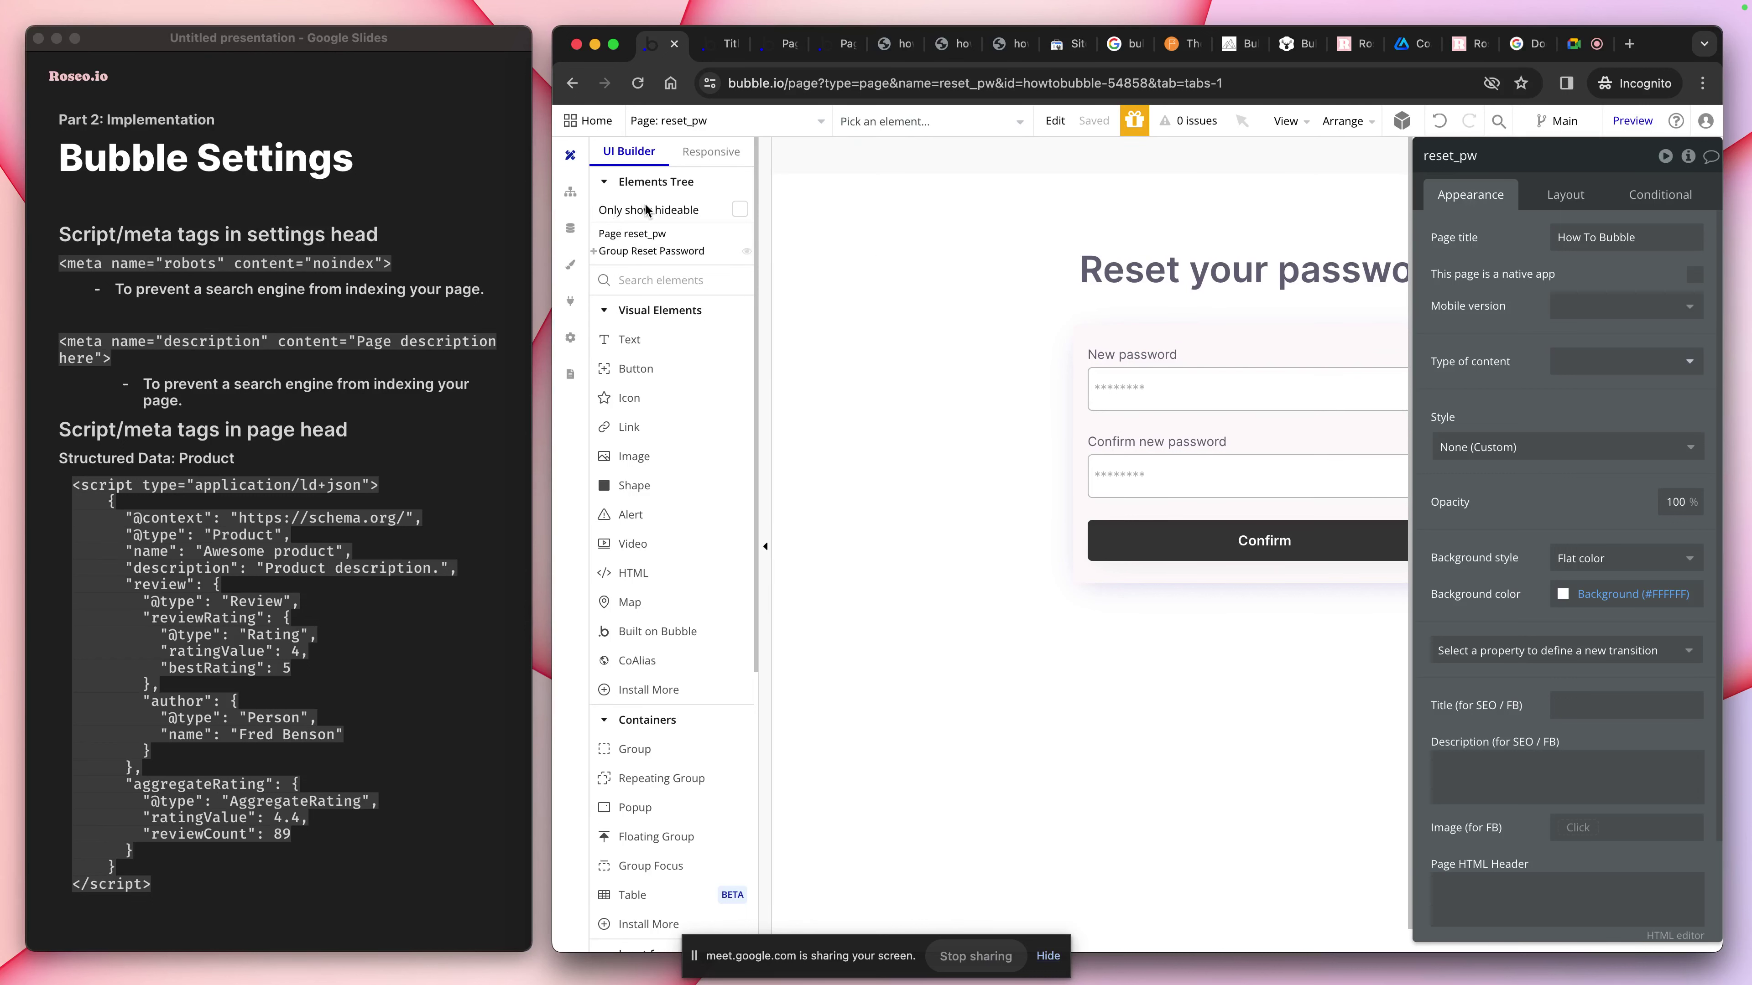
Reopen the app's SEO / metatags settings and review the custom robots.txt and the Social Media / Open Graph settings
click(570, 337)
click(1080, 448)
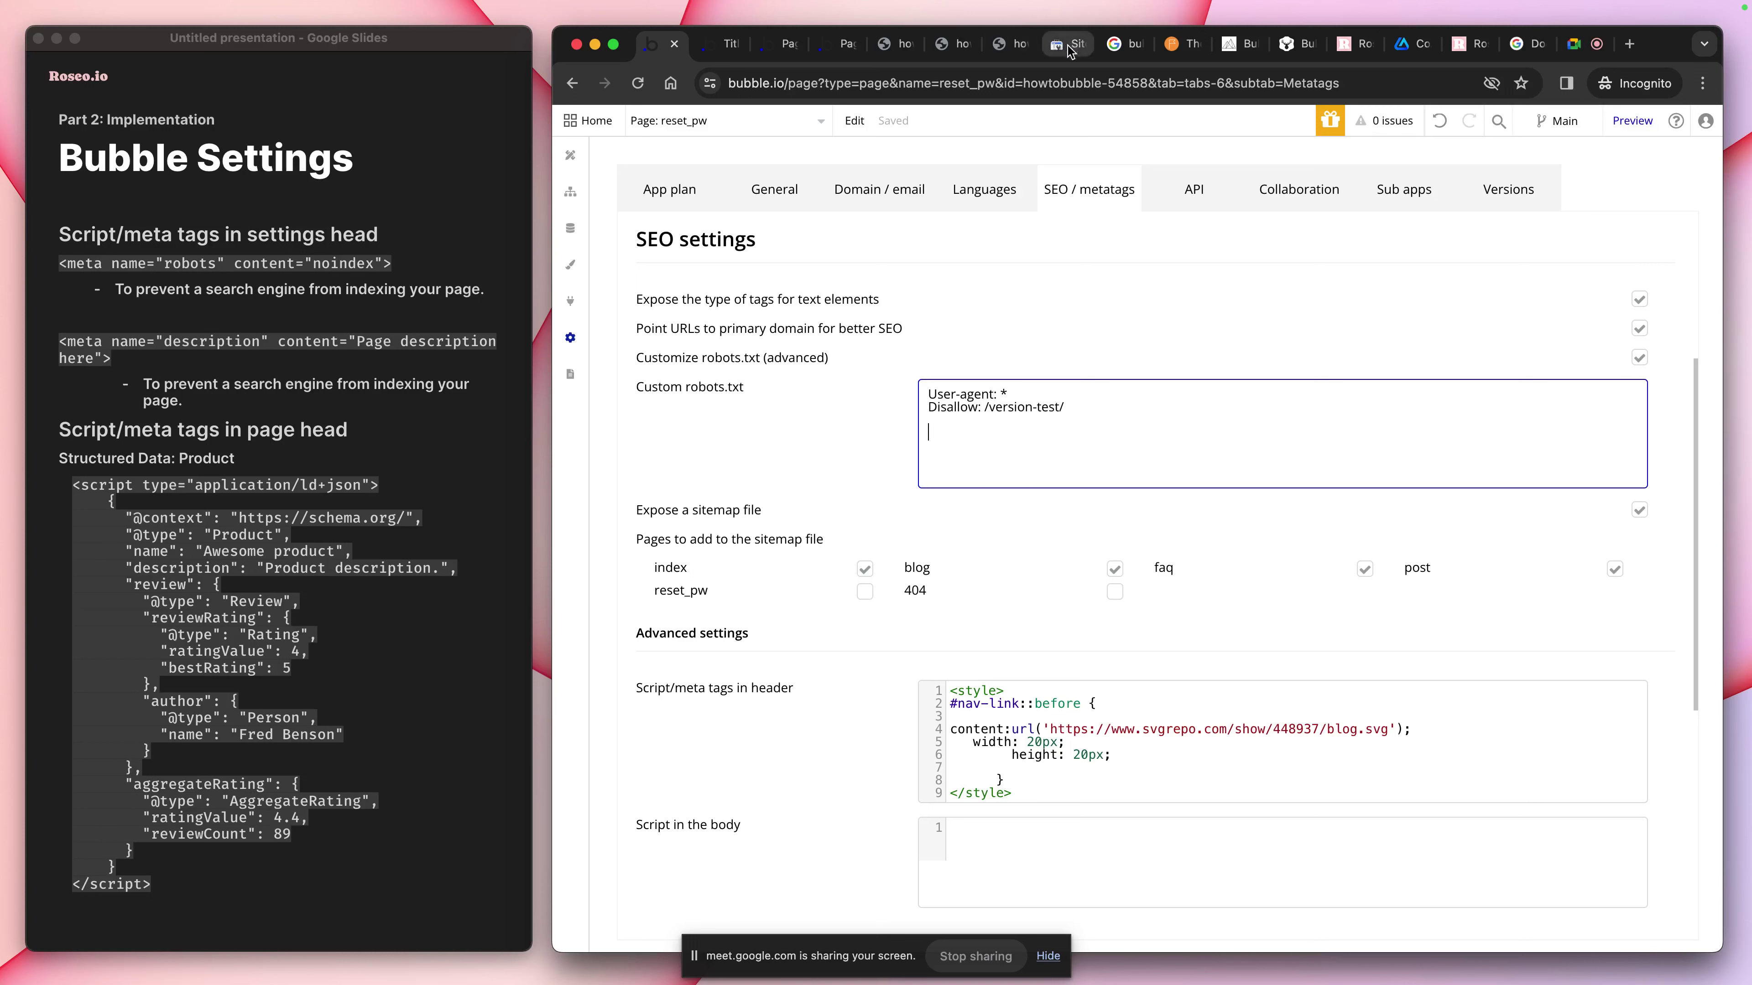
click(1037, 486)
click(222, 445)
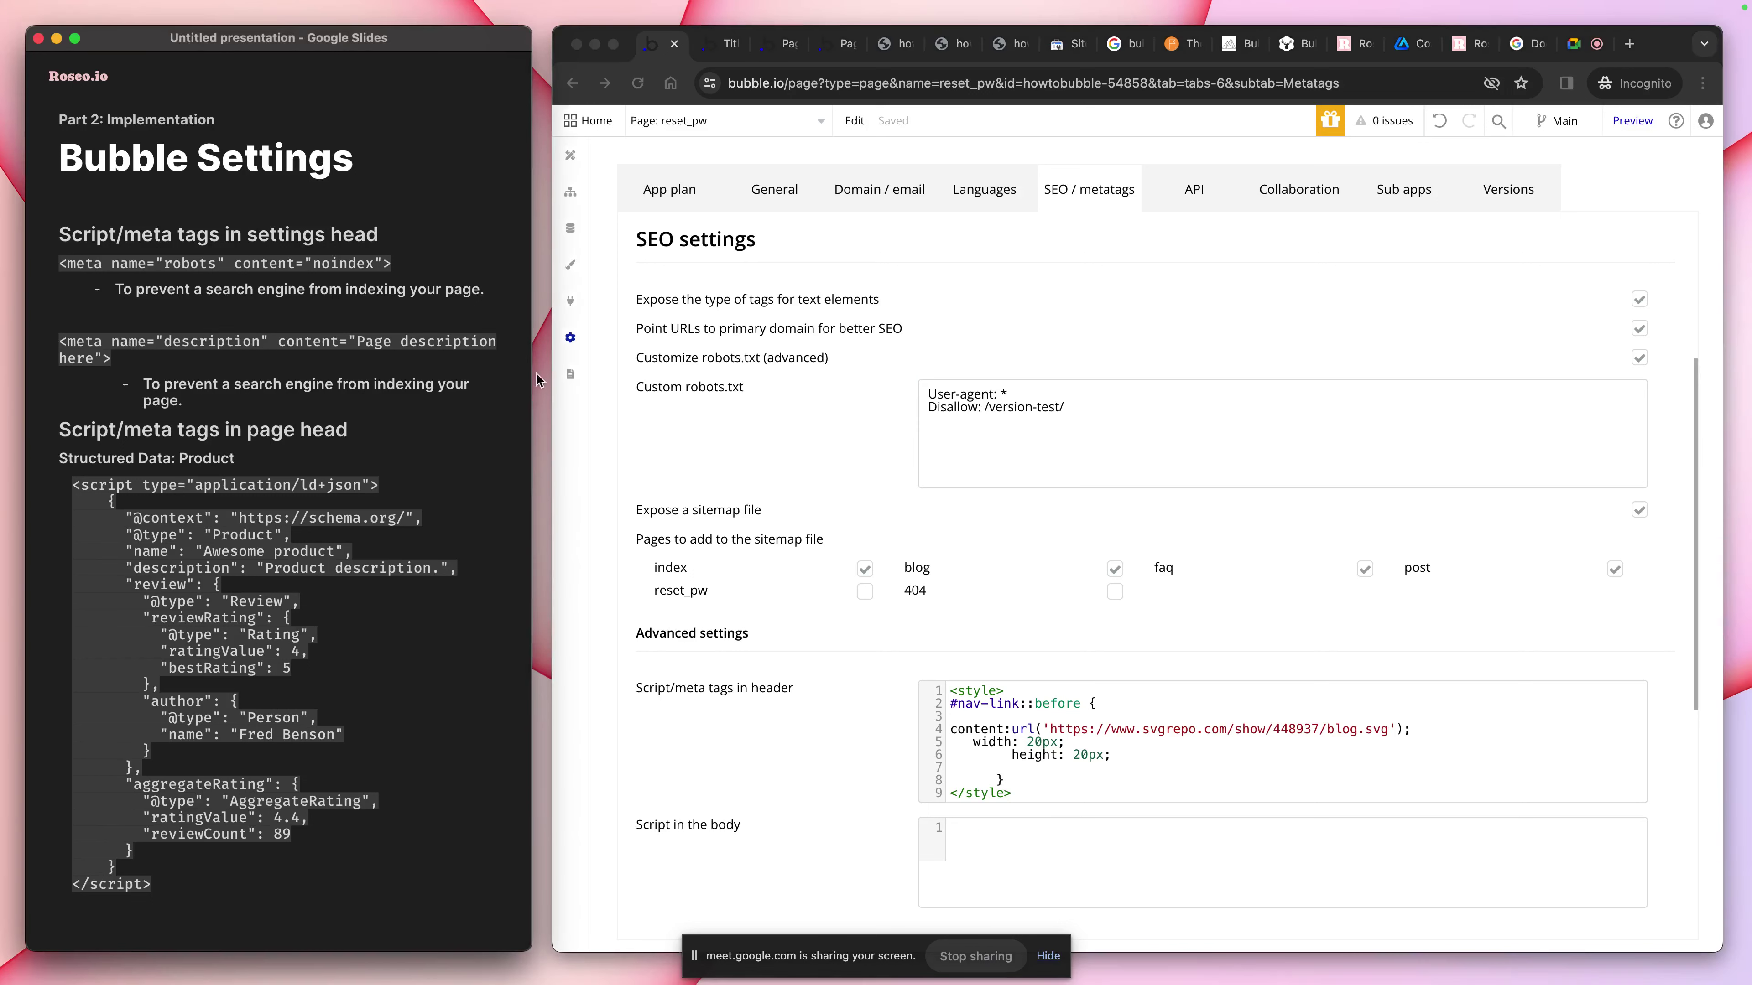
scroll(924, 421, up, 5)
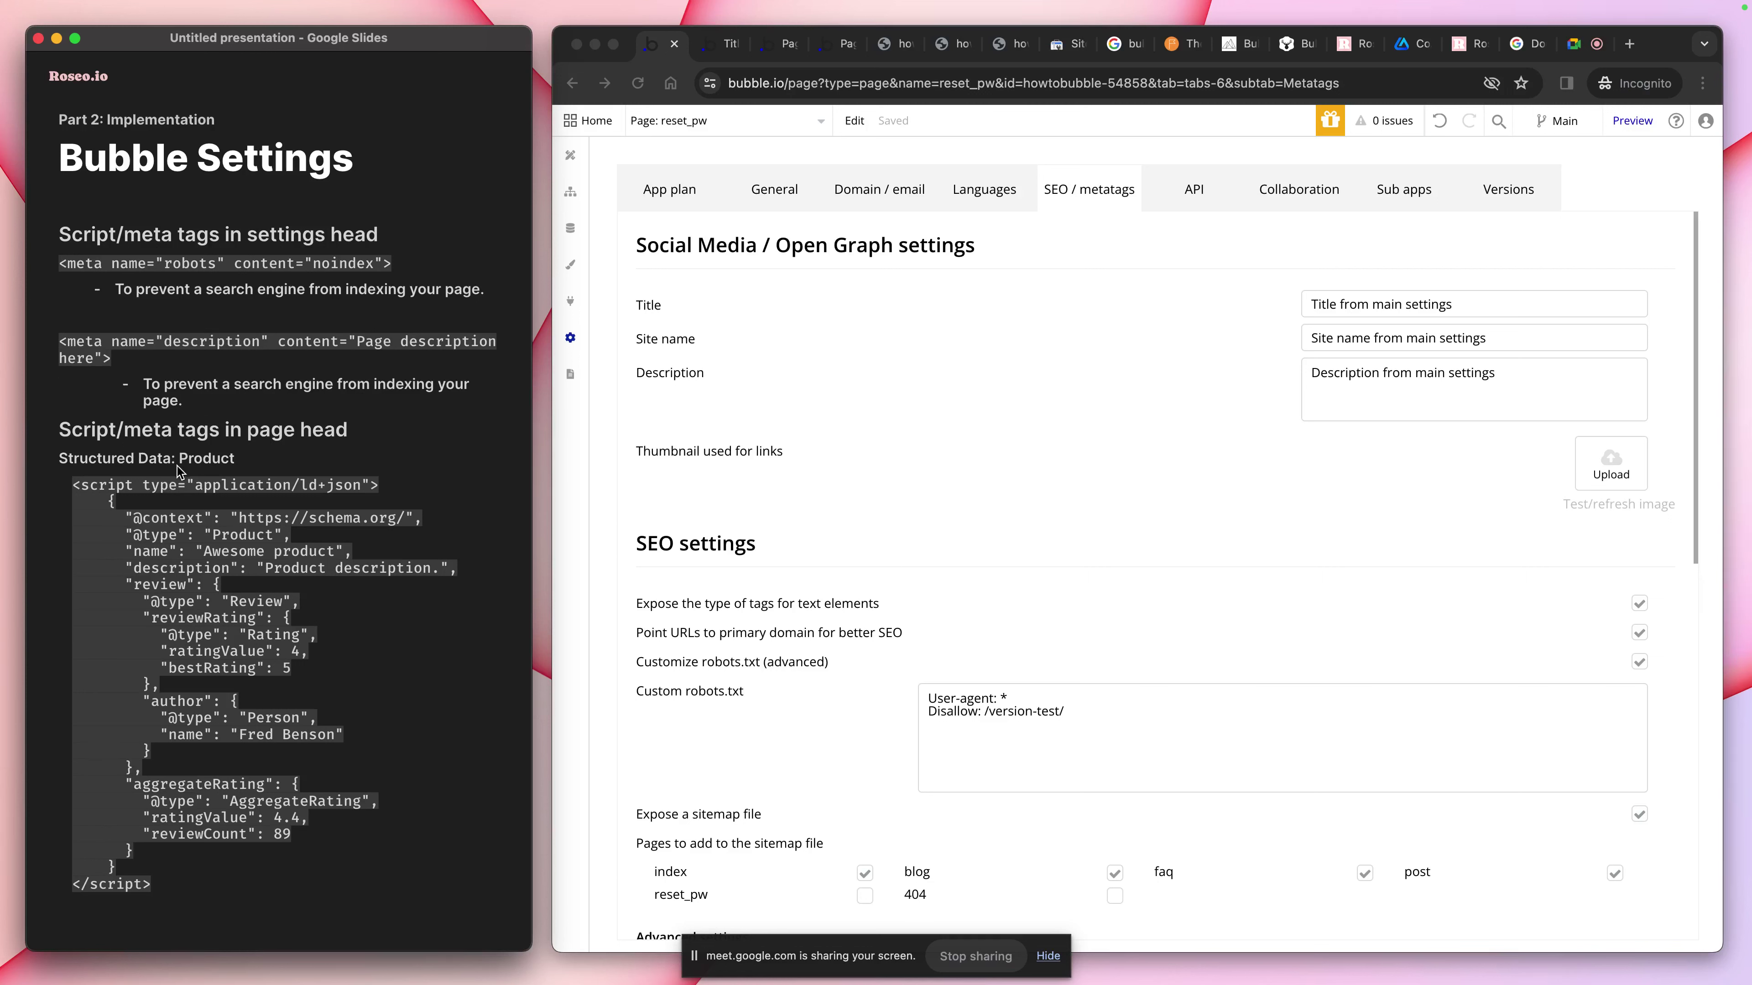
Examine the title, description and Open Graph meta tags in the head of the live howtobubble.com page's source
key(Right)
key(Left)
click(722, 43)
scroll(717, 276, up, 10)
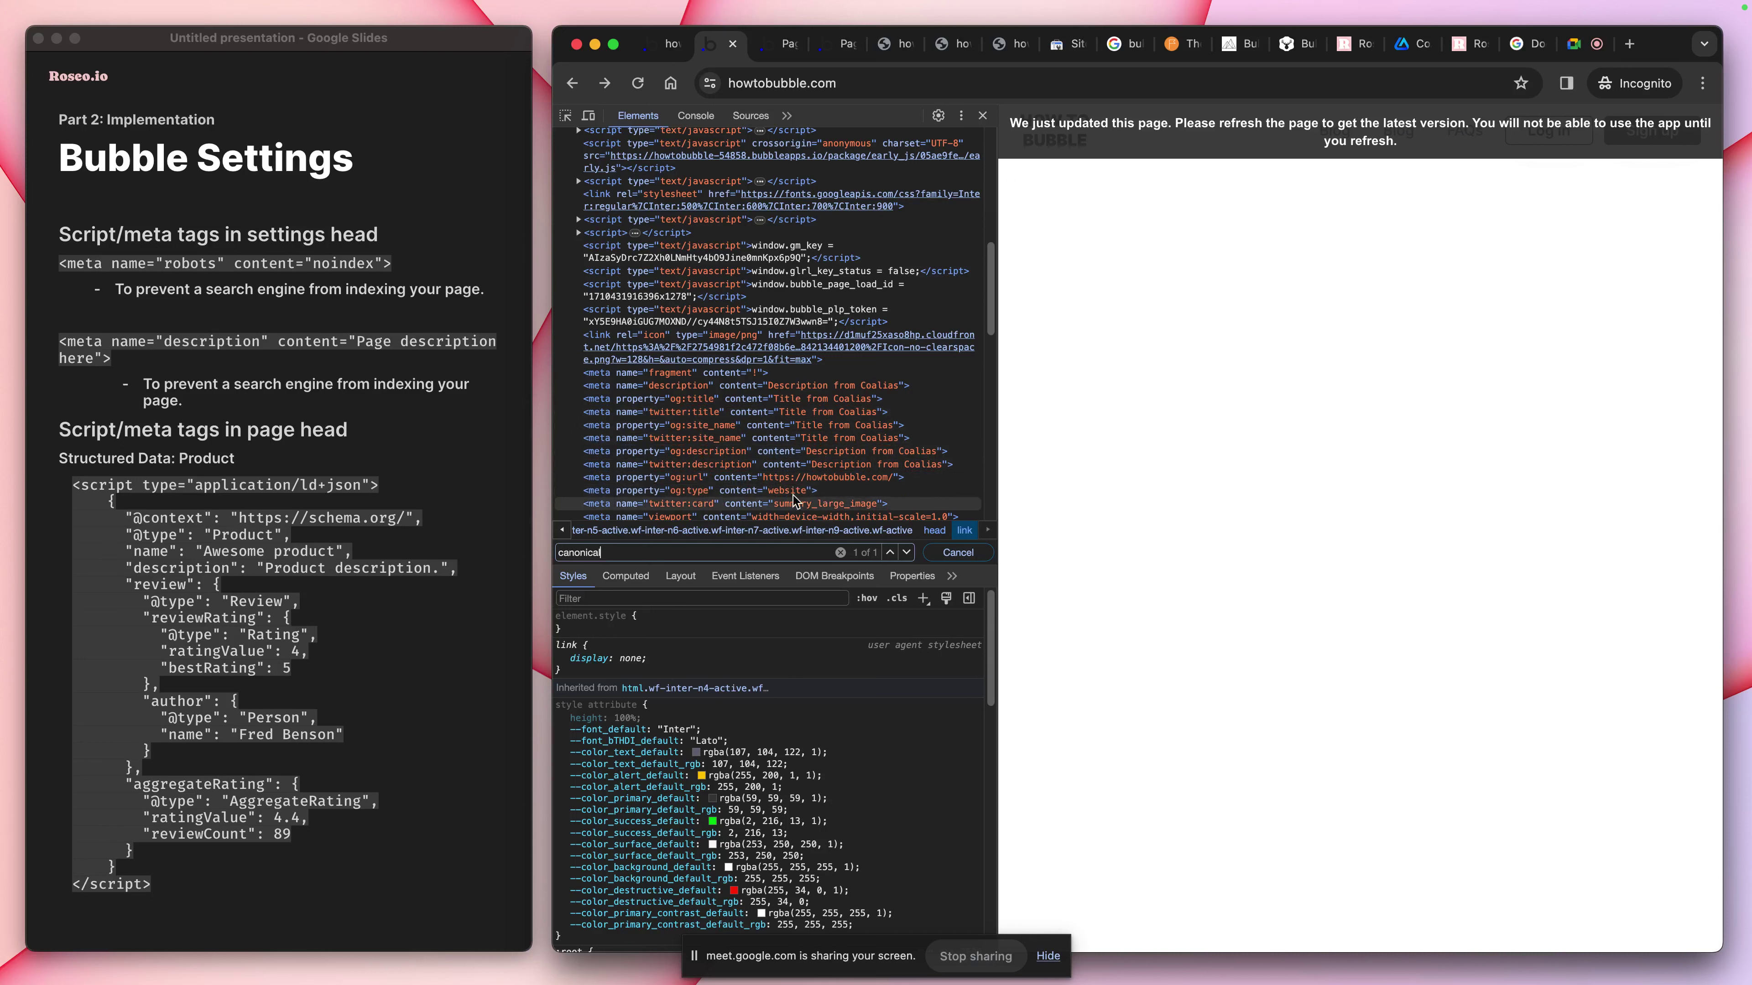
scroll(705, 492, down, 2)
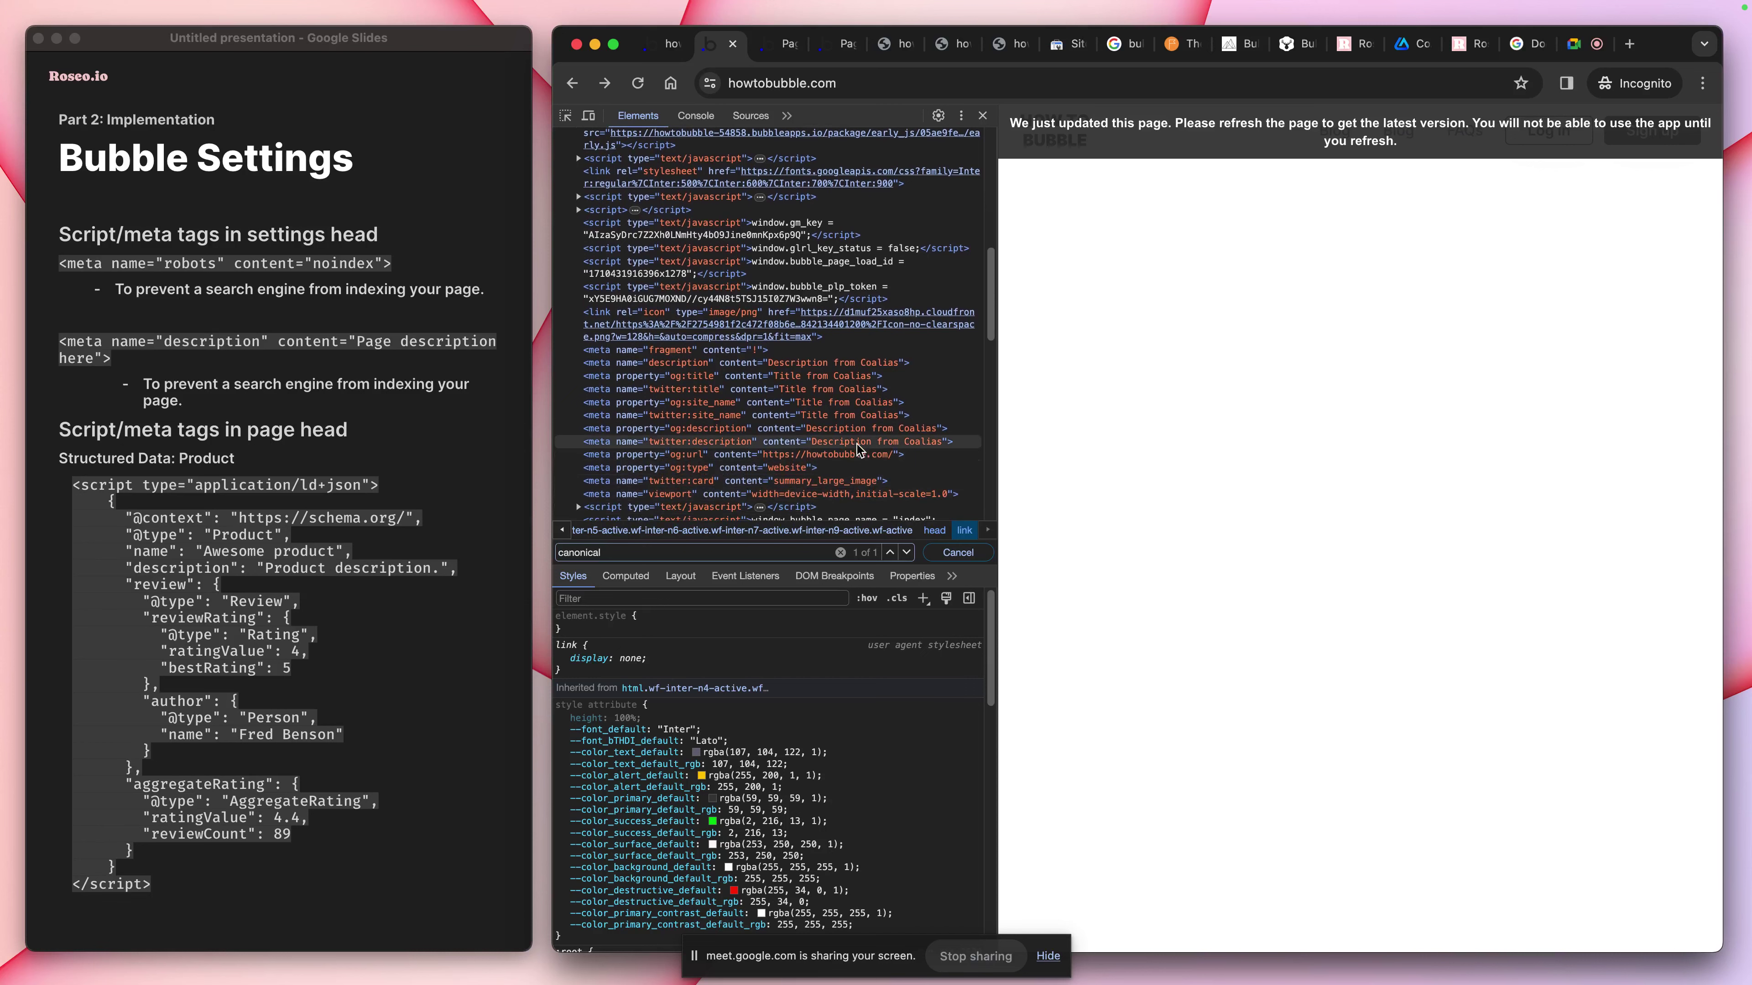
scroll(858, 450, up, 5)
scroll(853, 448, up, 5)
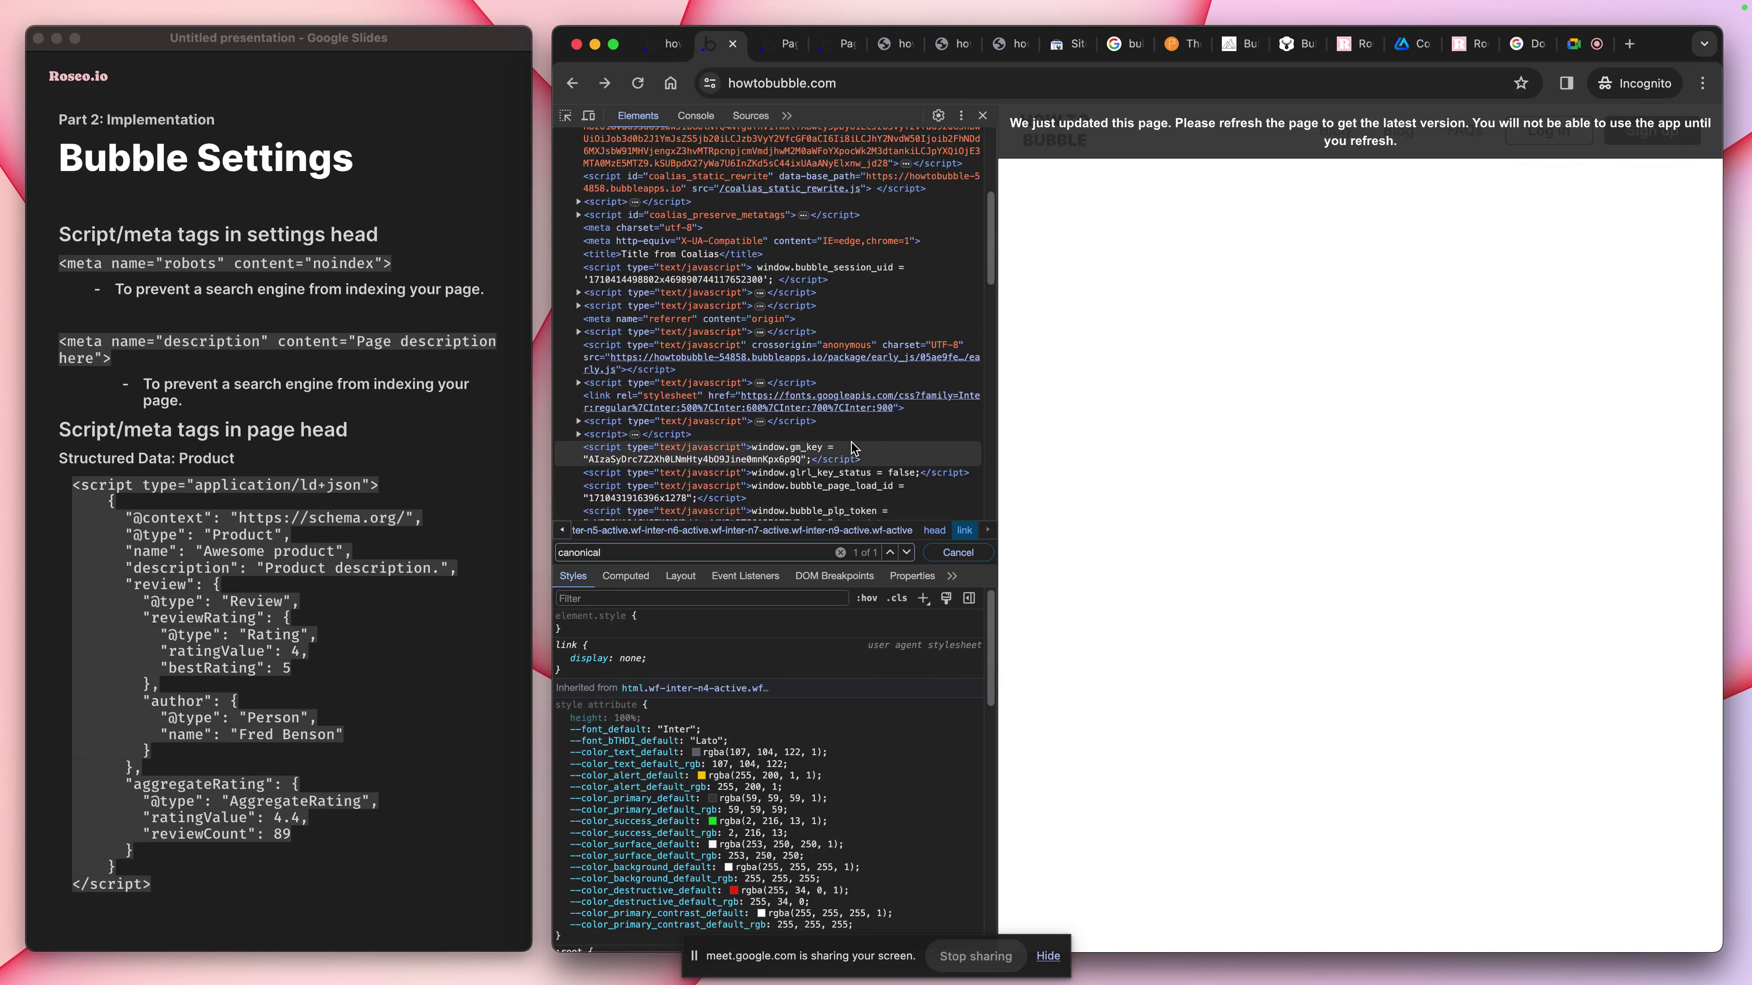
scroll(853, 447, up, 1)
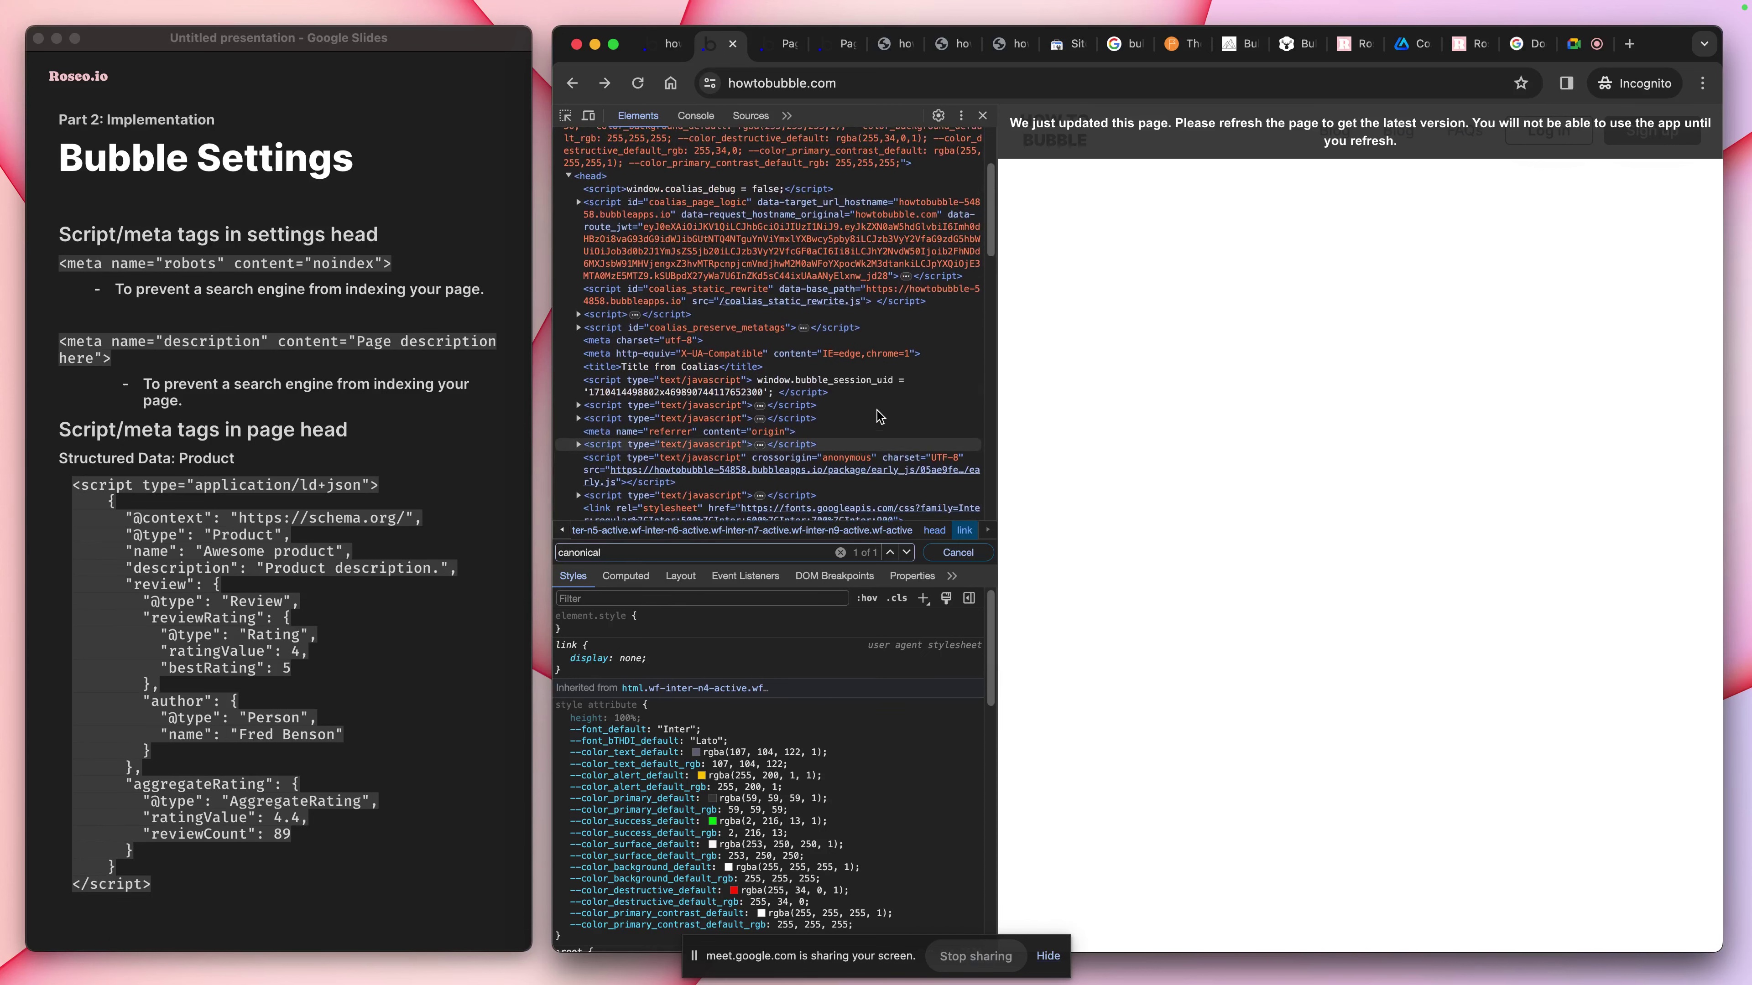
Return to the Bubble editor and locate the app-wide Script/meta tags in header field and the reset_pw page's Page HTML Header field
click(660, 43)
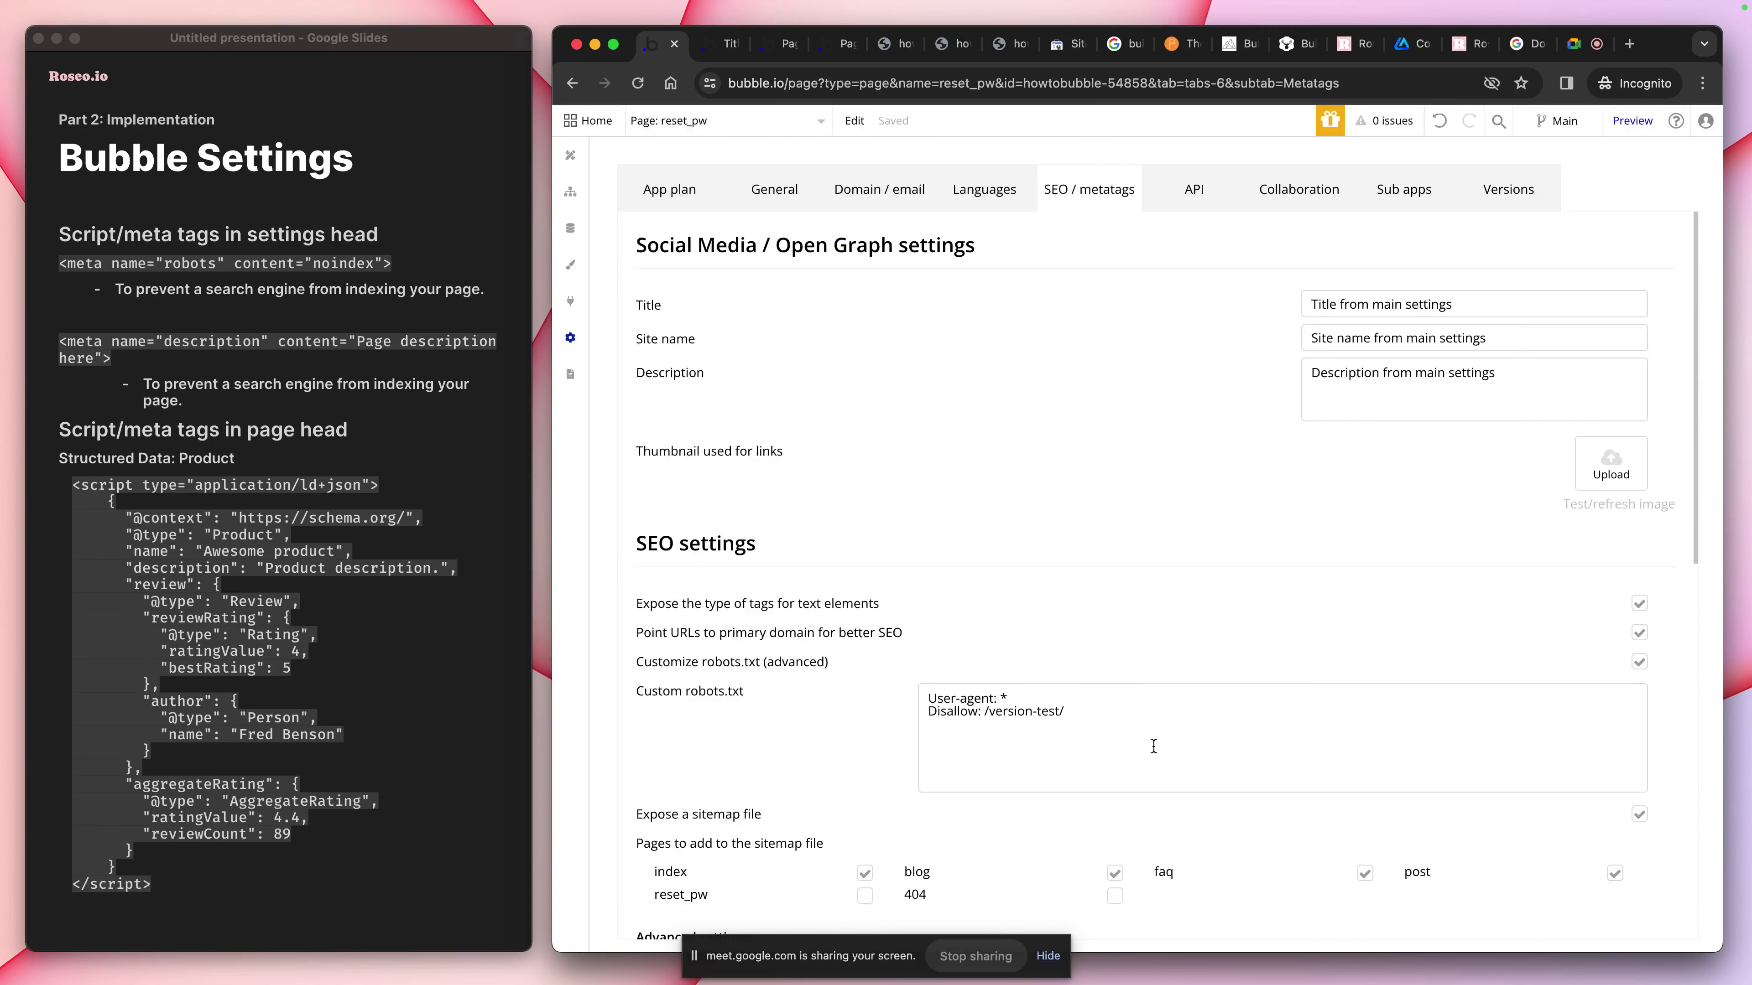
click(1120, 752)
scroll(1096, 656, down, 7)
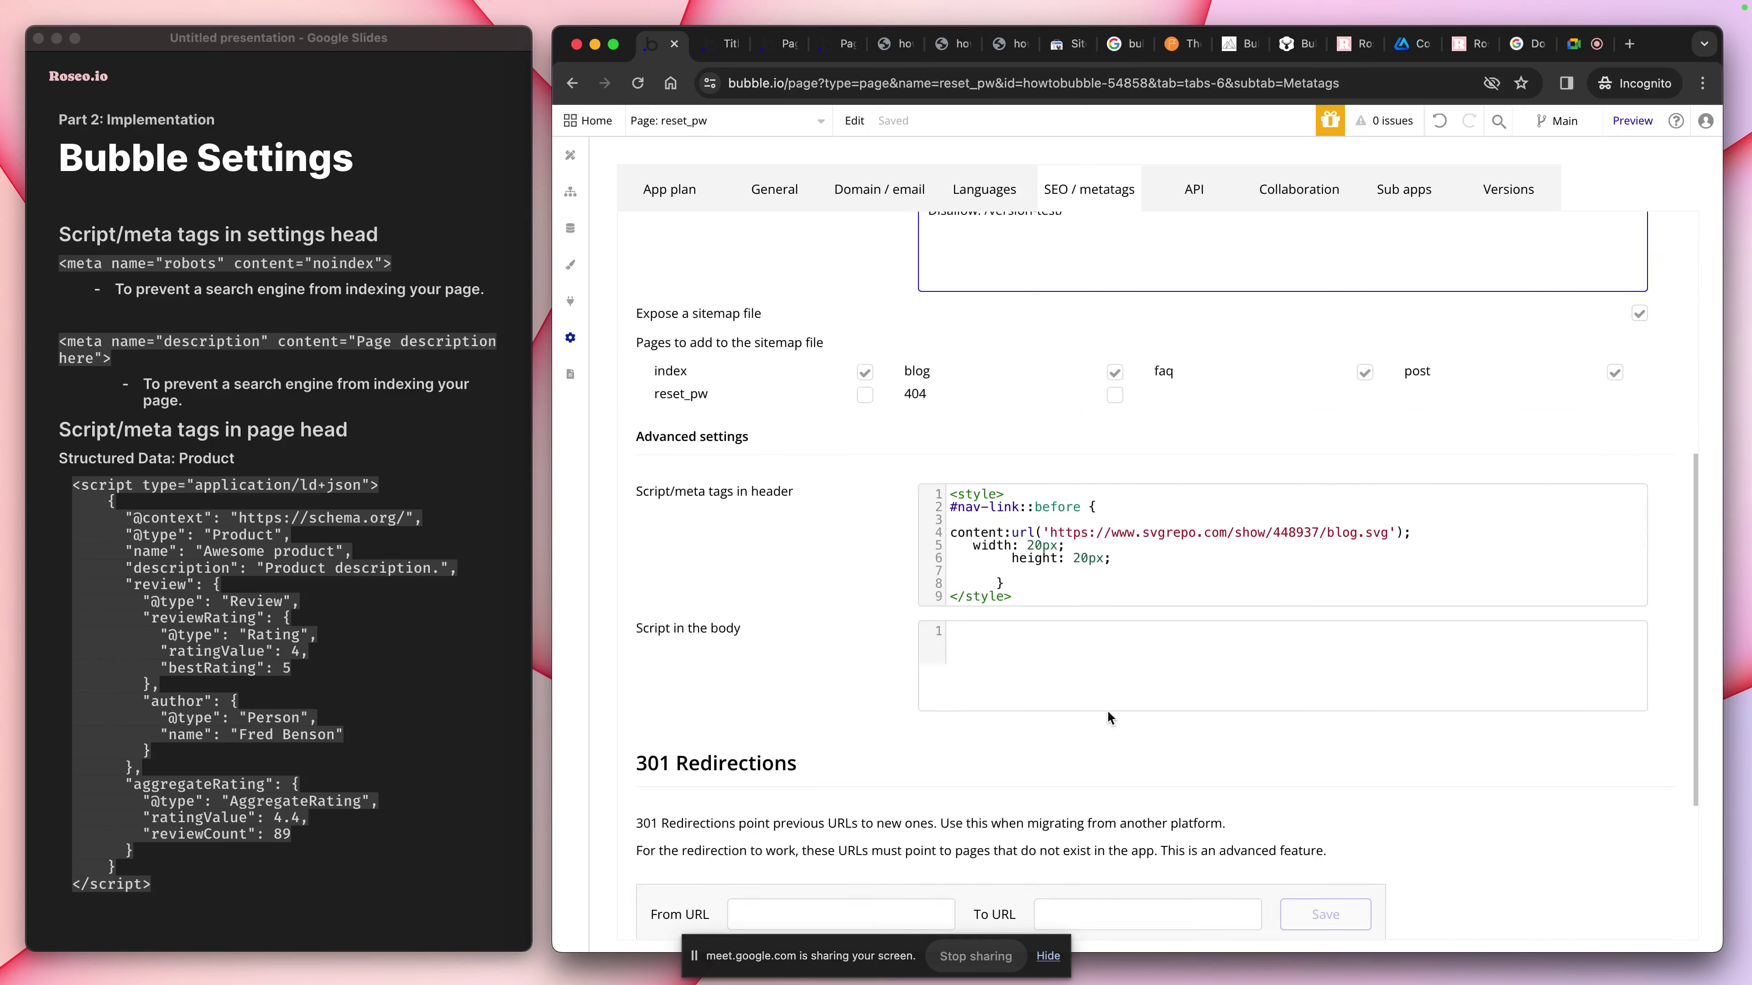
click(1080, 557)
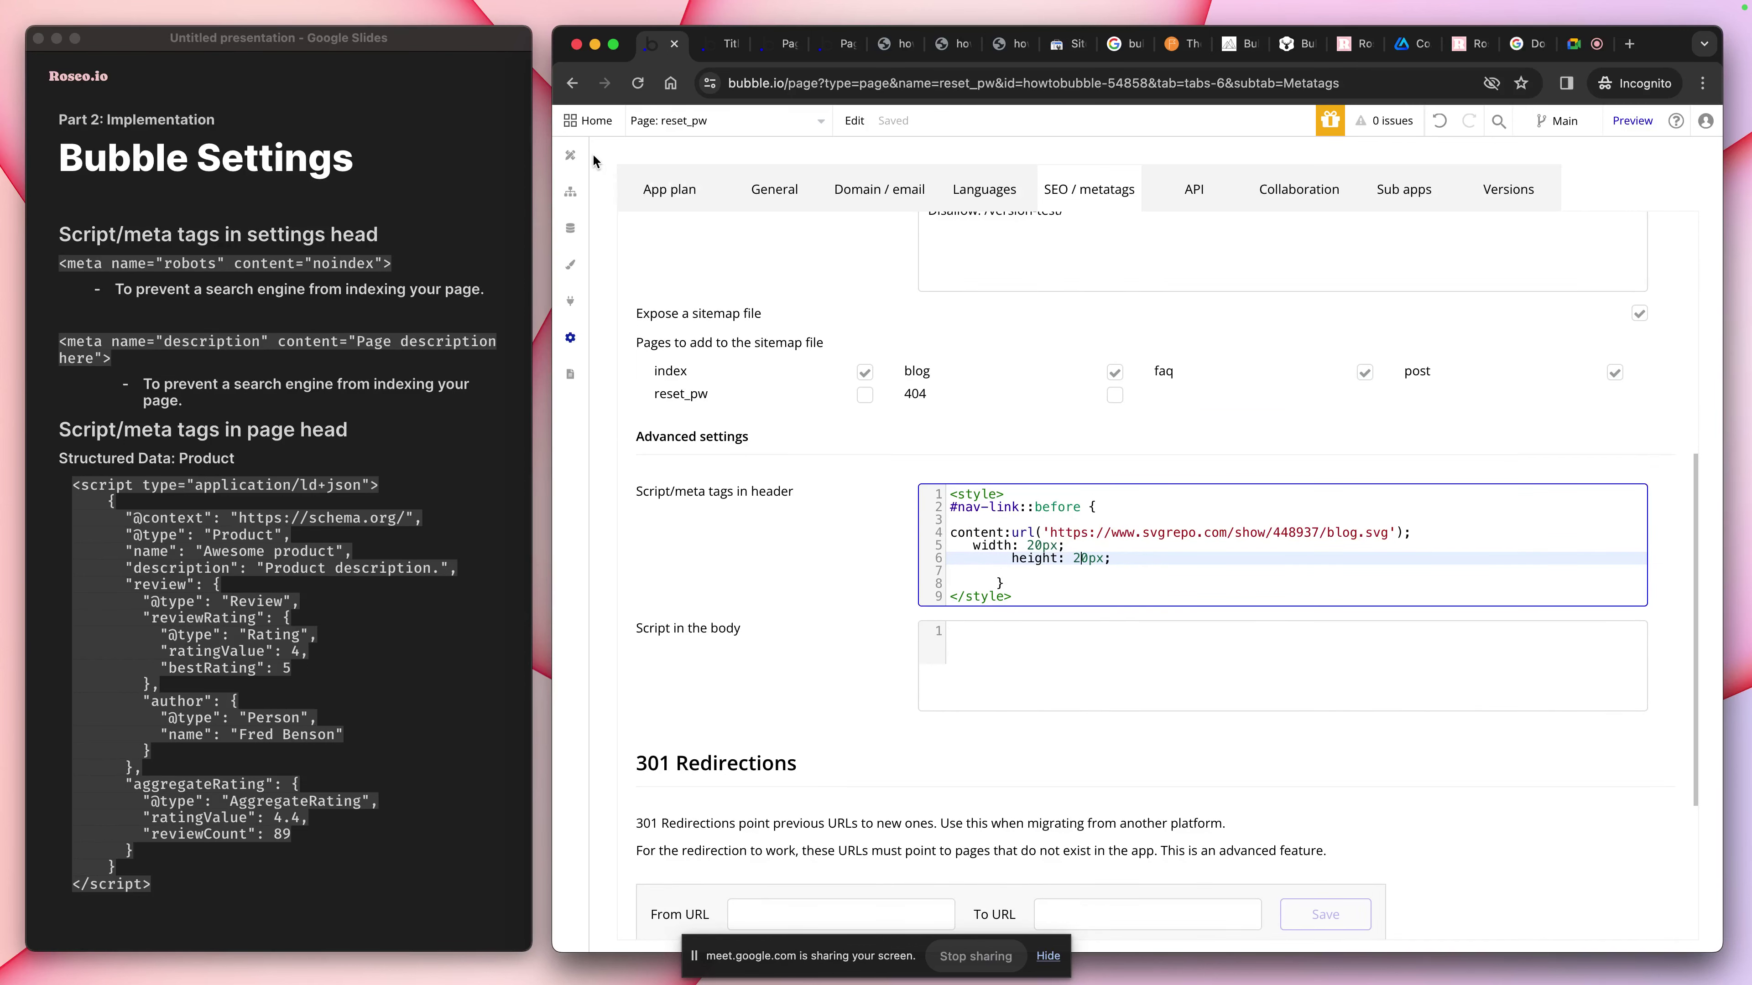
click(571, 156)
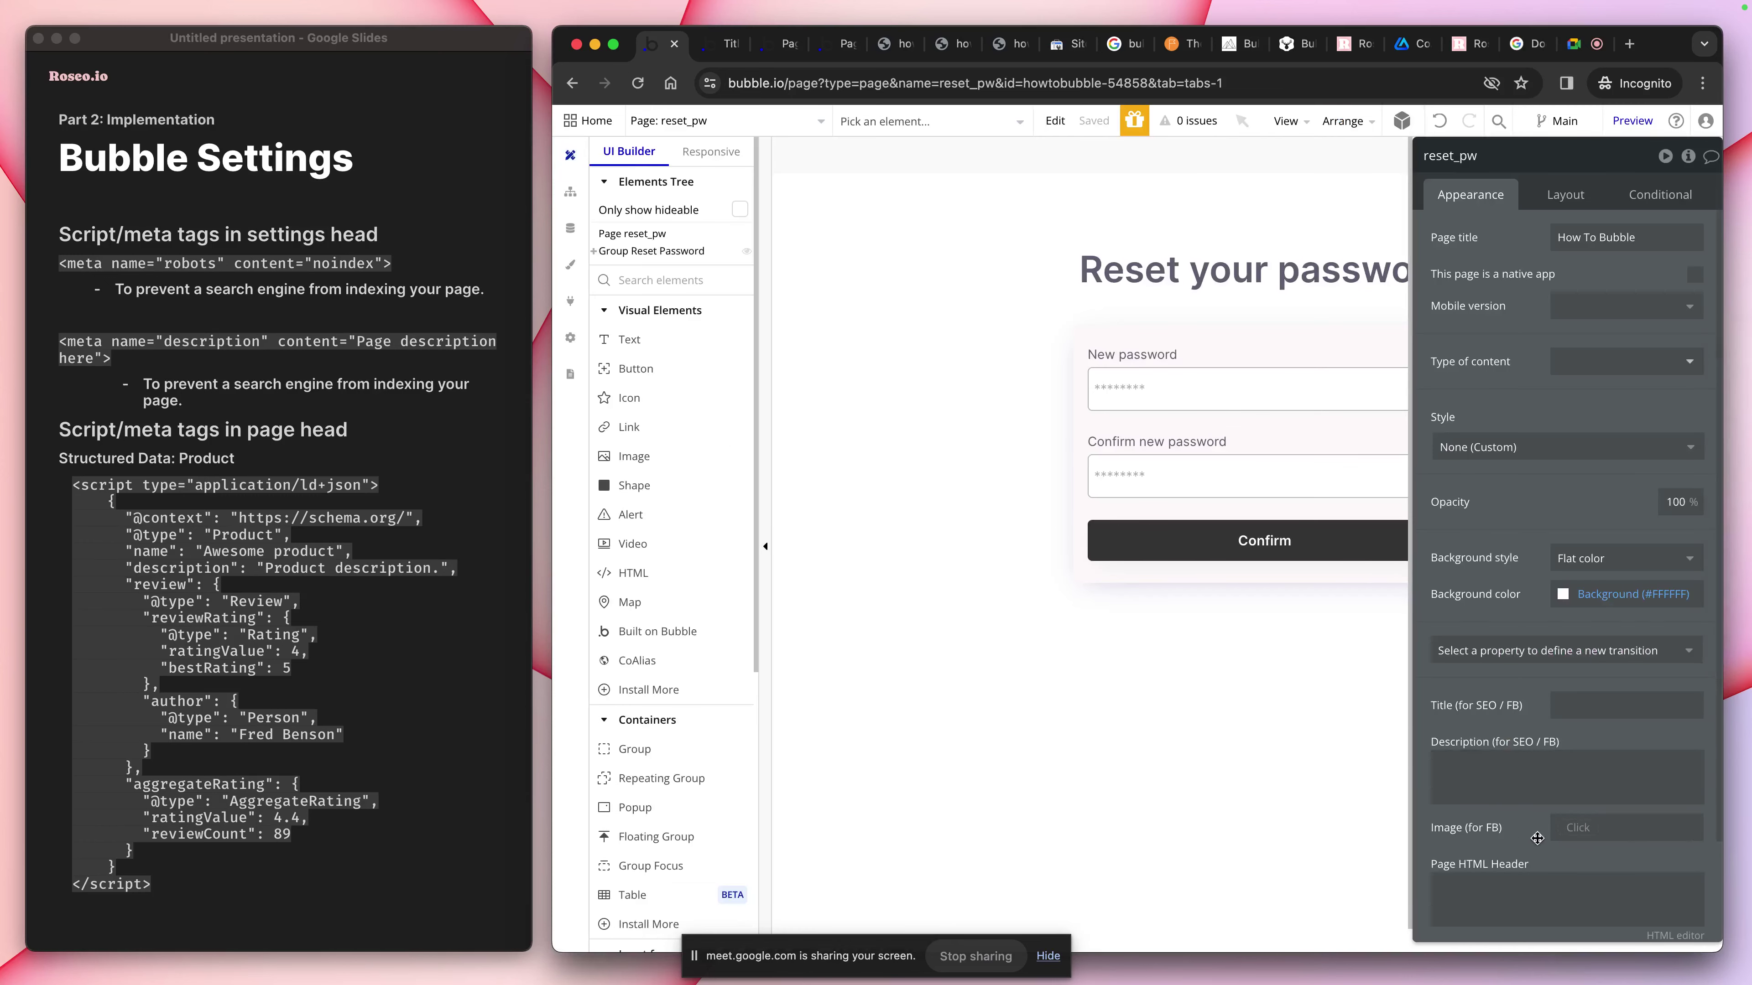
click(1540, 892)
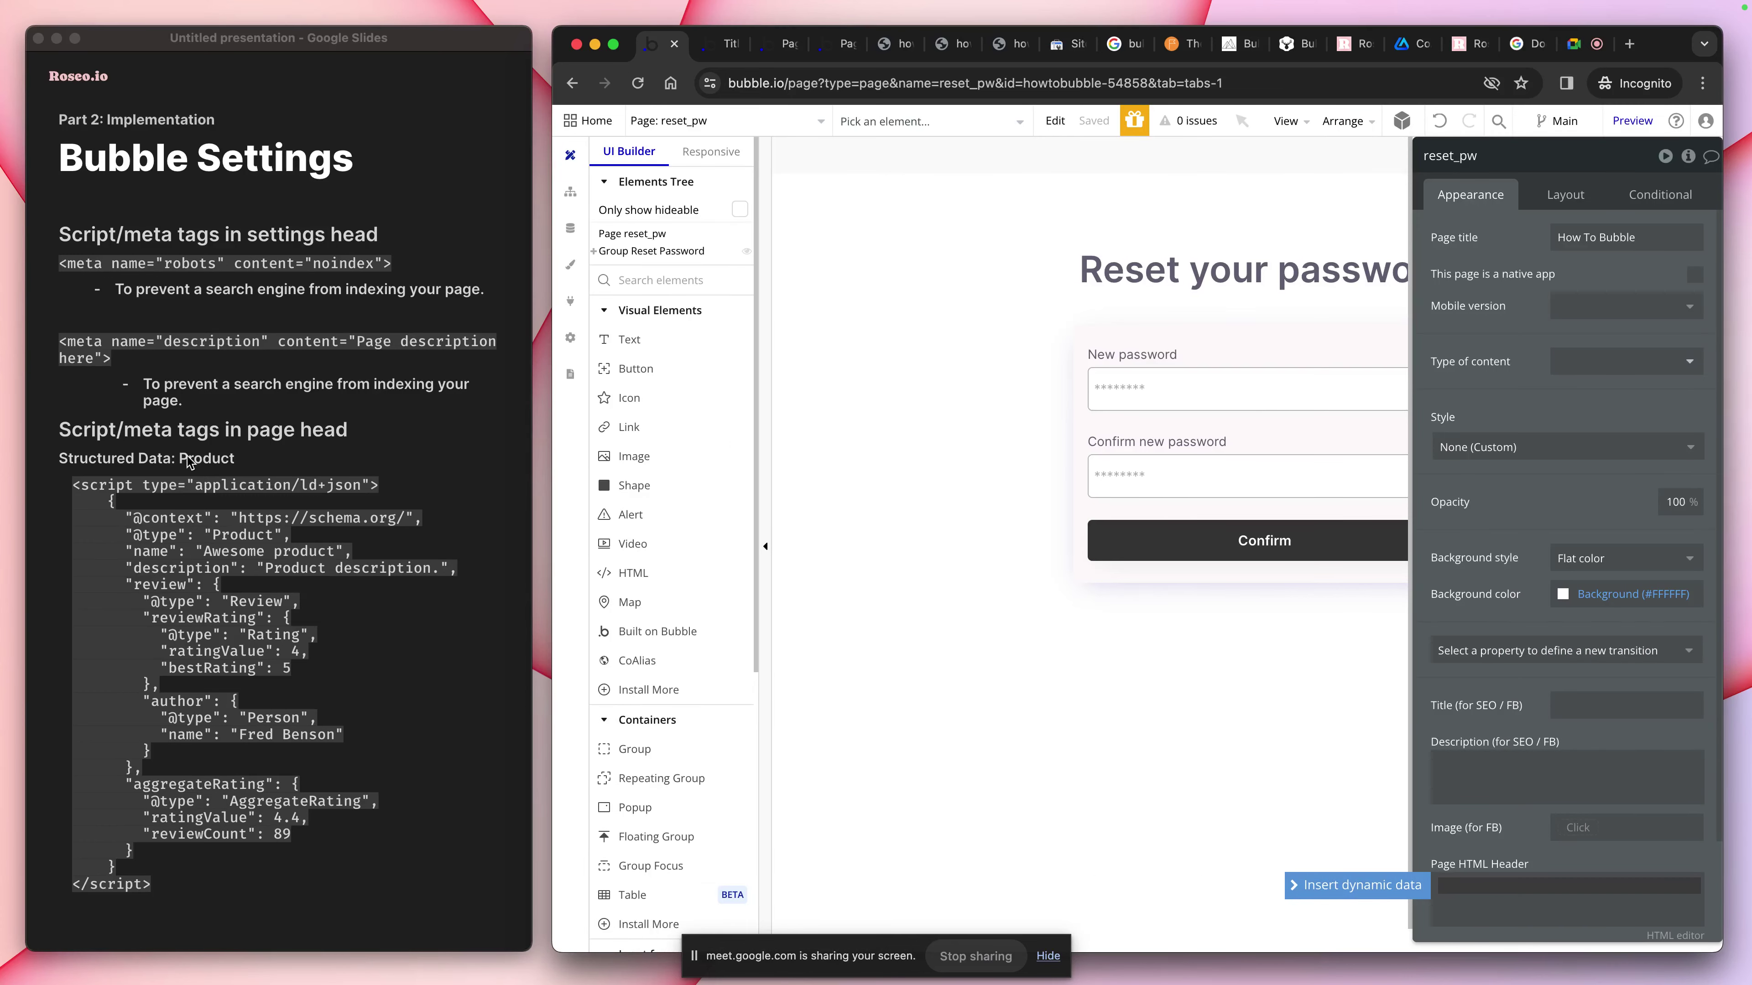
Advance the presentation to the Bubble Elements slide and bring up the live First Post page
click(332, 614)
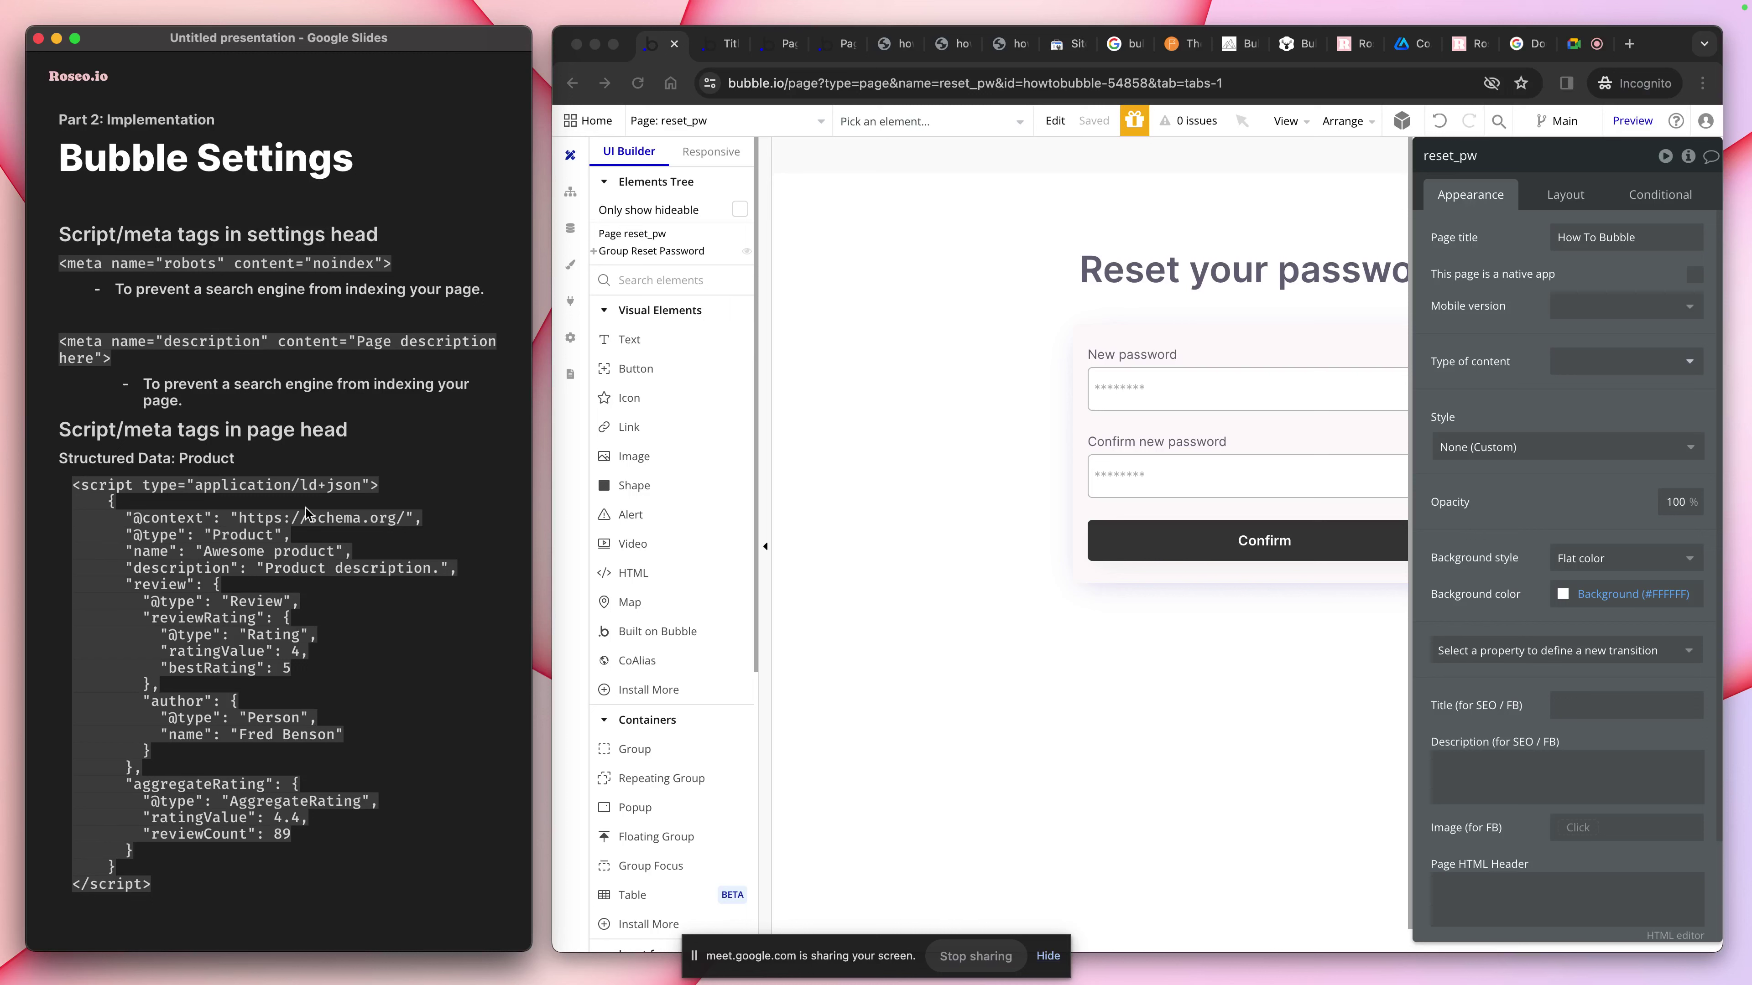
click(406, 483)
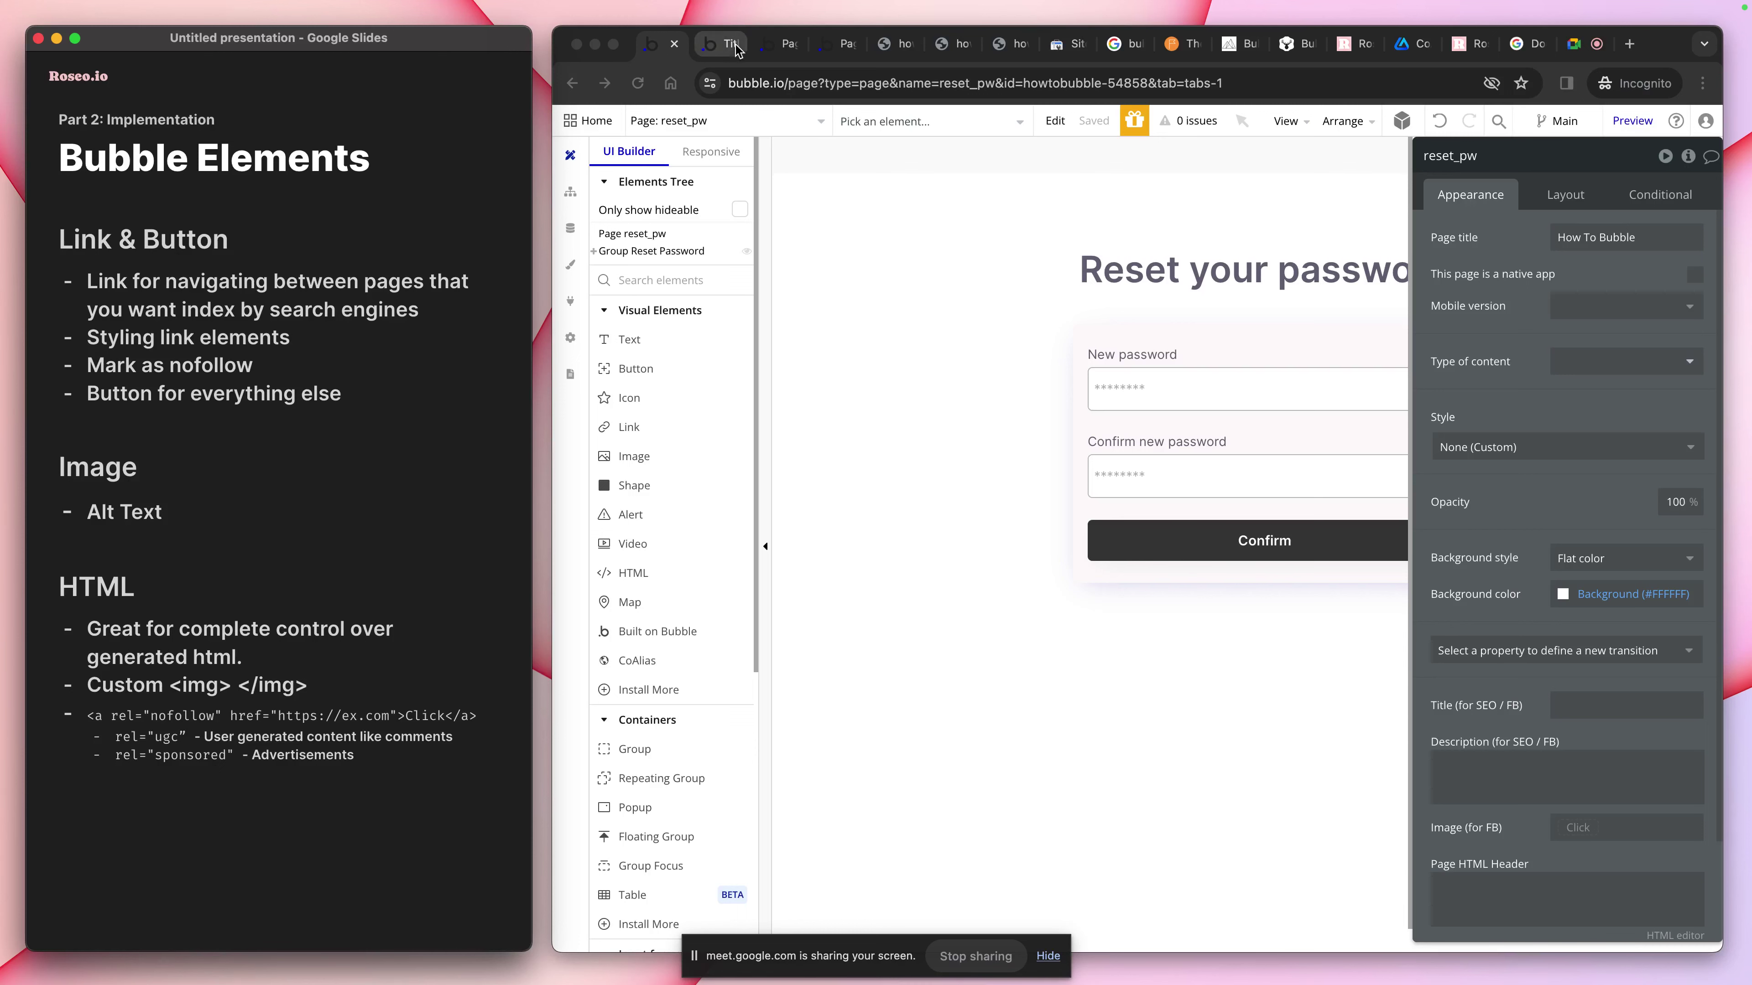
click(716, 52)
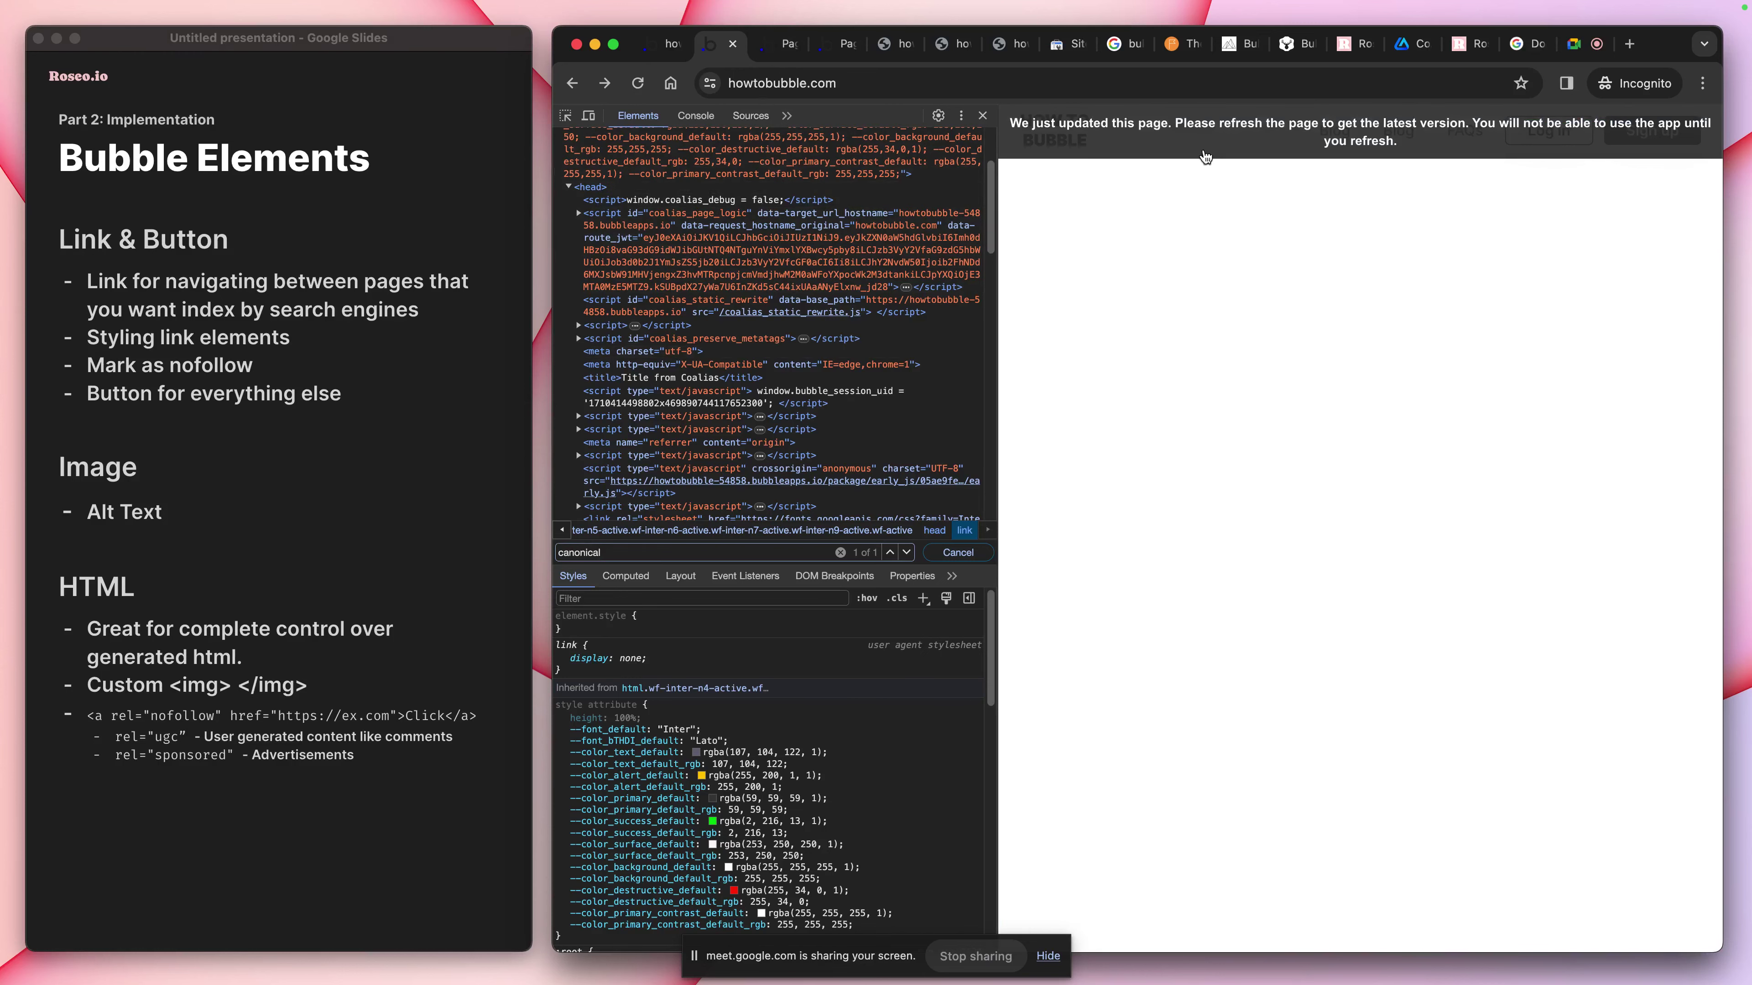
key(super+r)
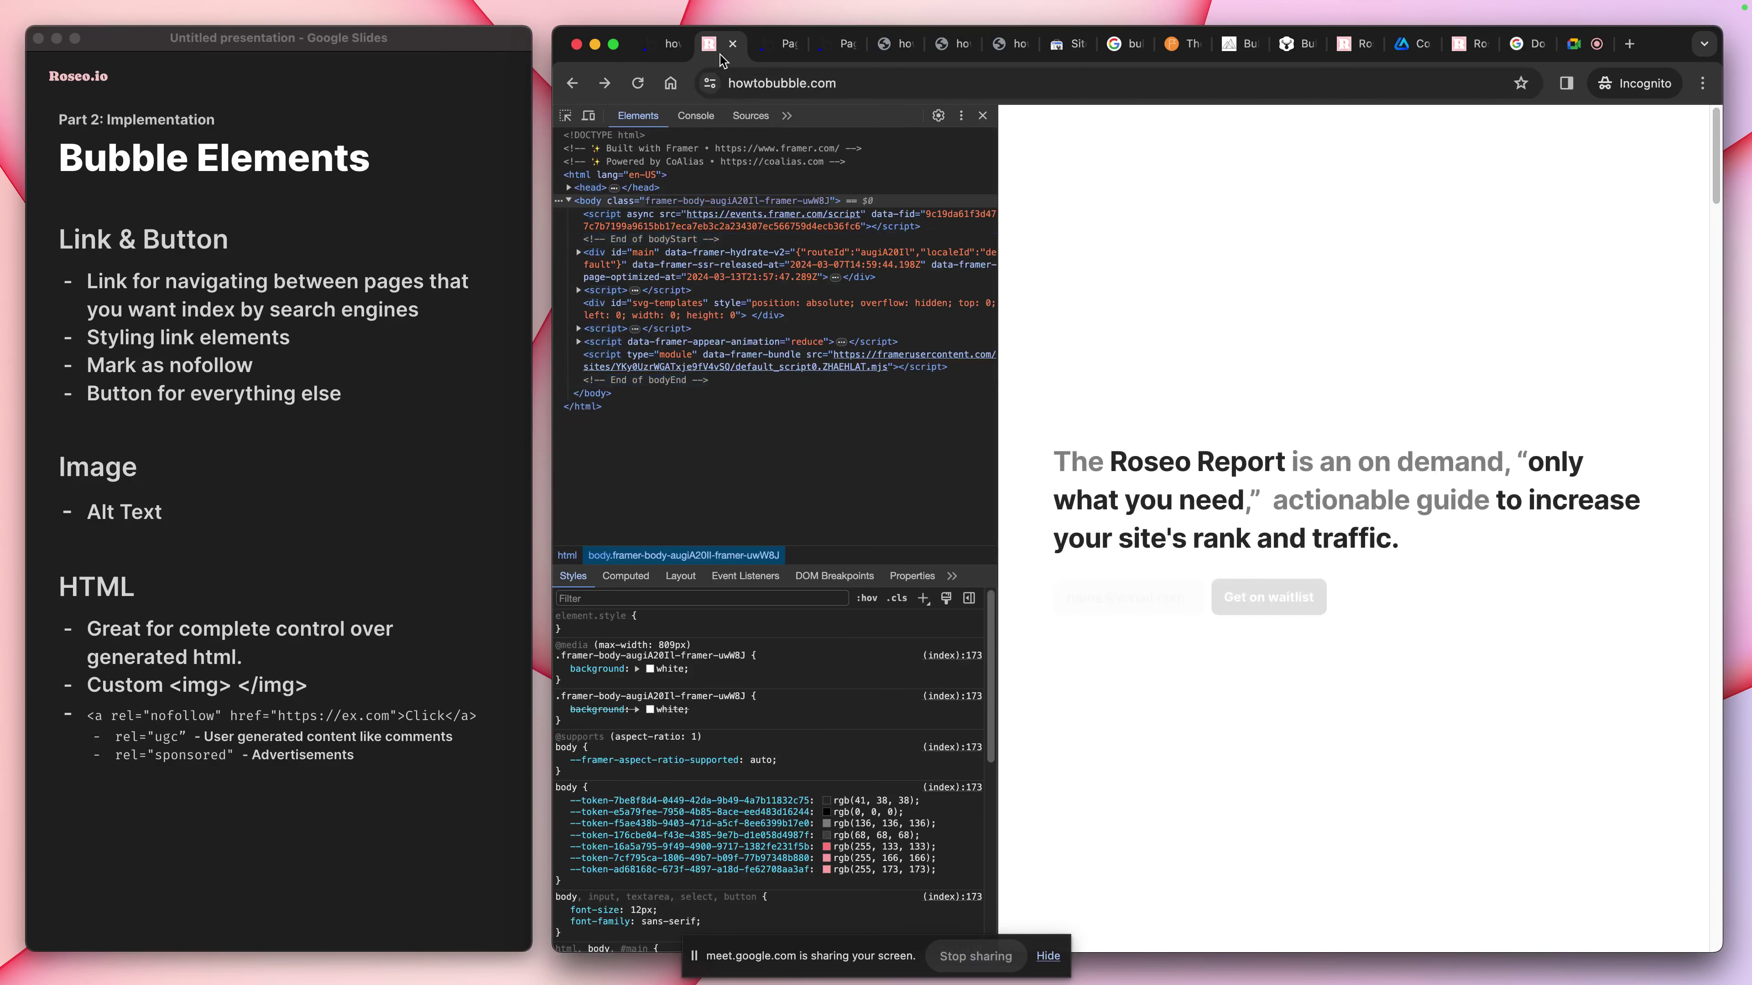
key(ctrl+Tab)
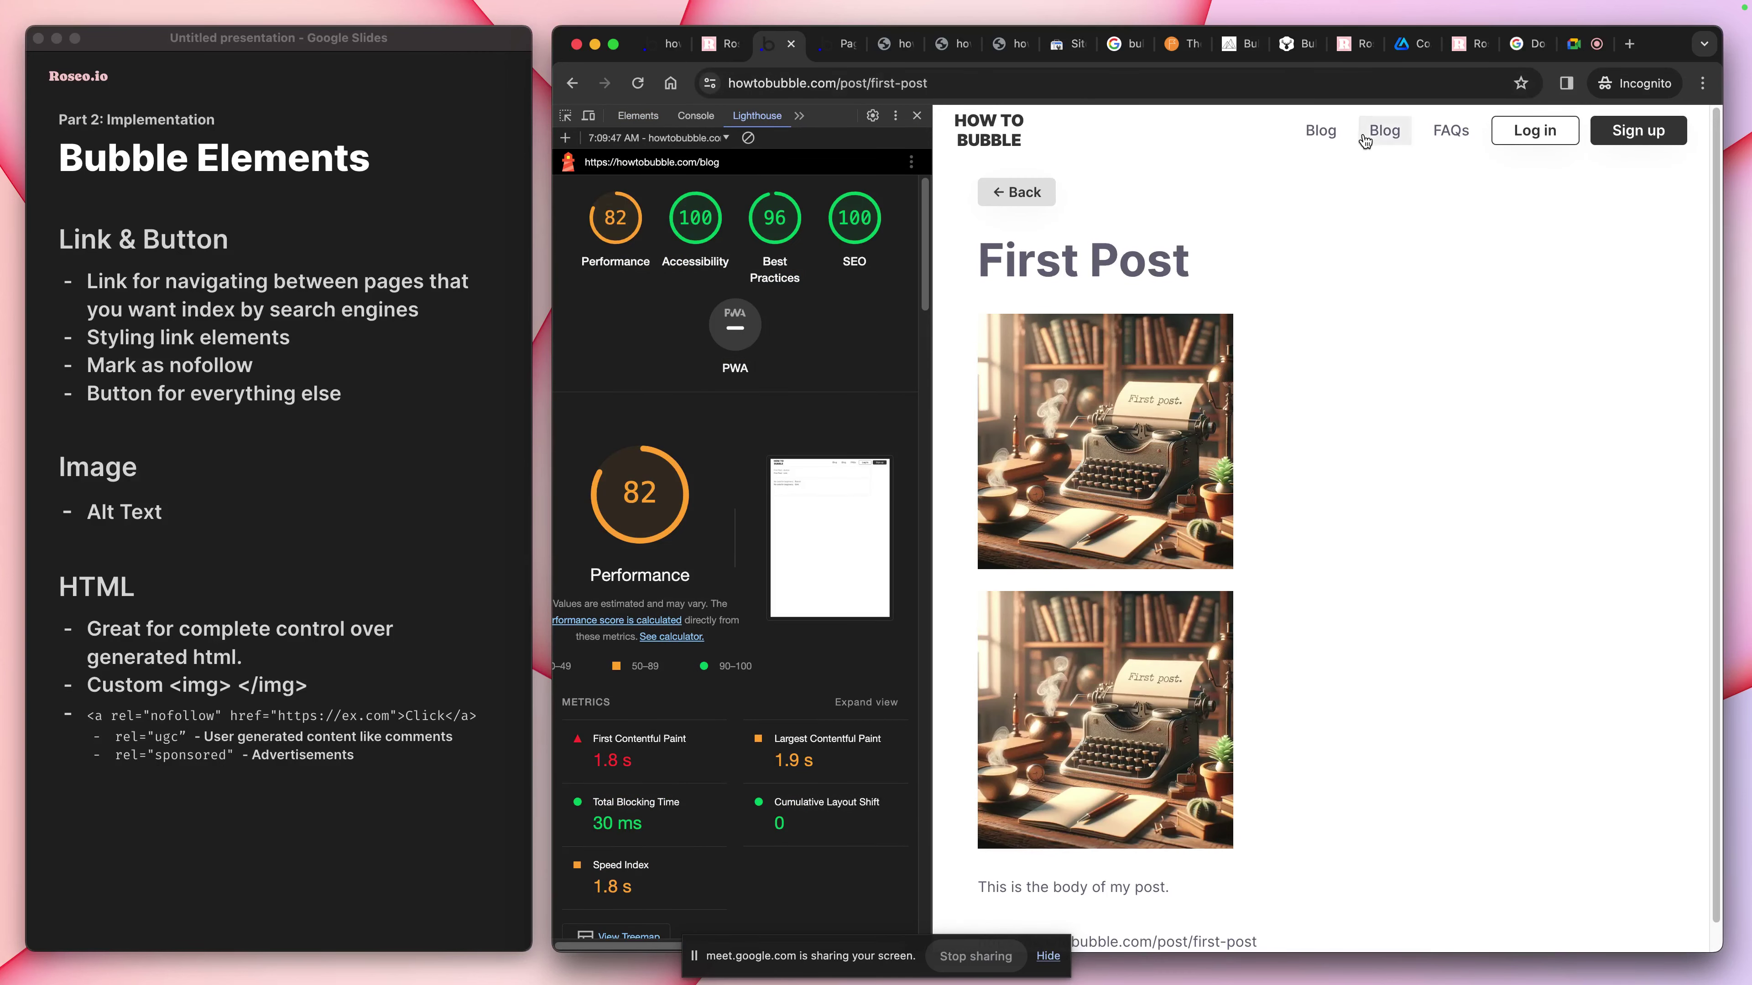
Inspect the header's Blog button on the First Post page and compare its markup with the Blog link's anchor element
right_click(1375, 131)
click(1423, 310)
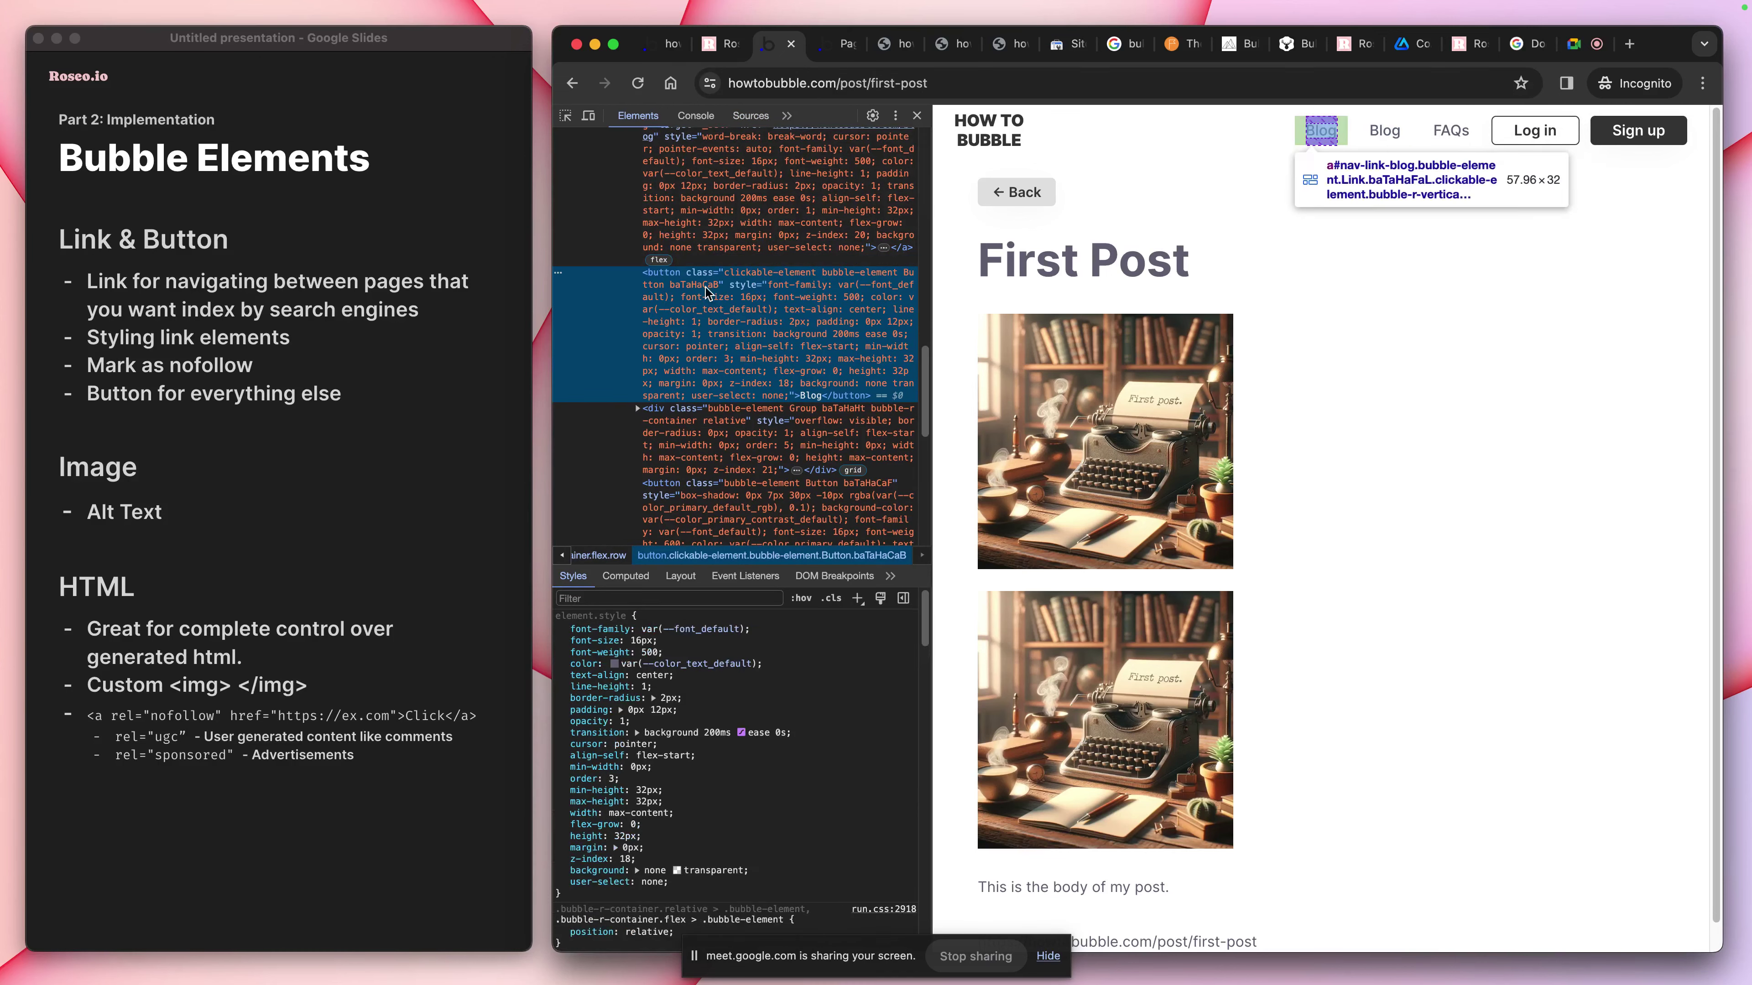
scroll(697, 294, up, 4)
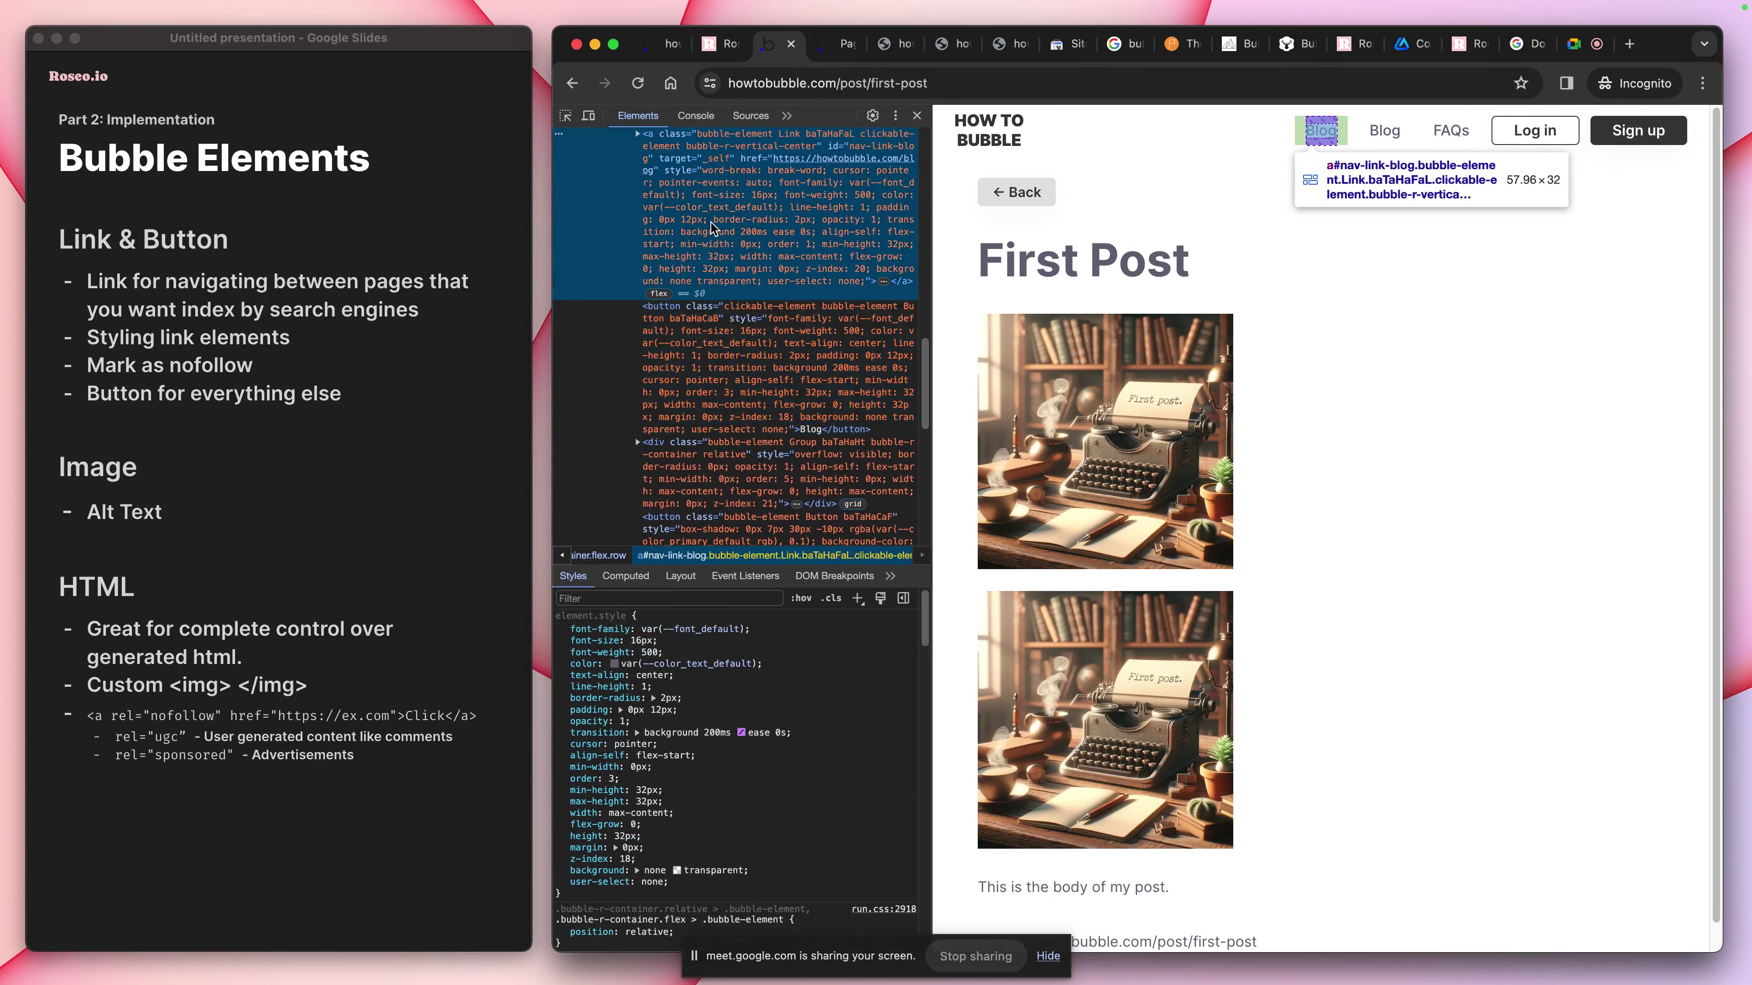
click(660, 230)
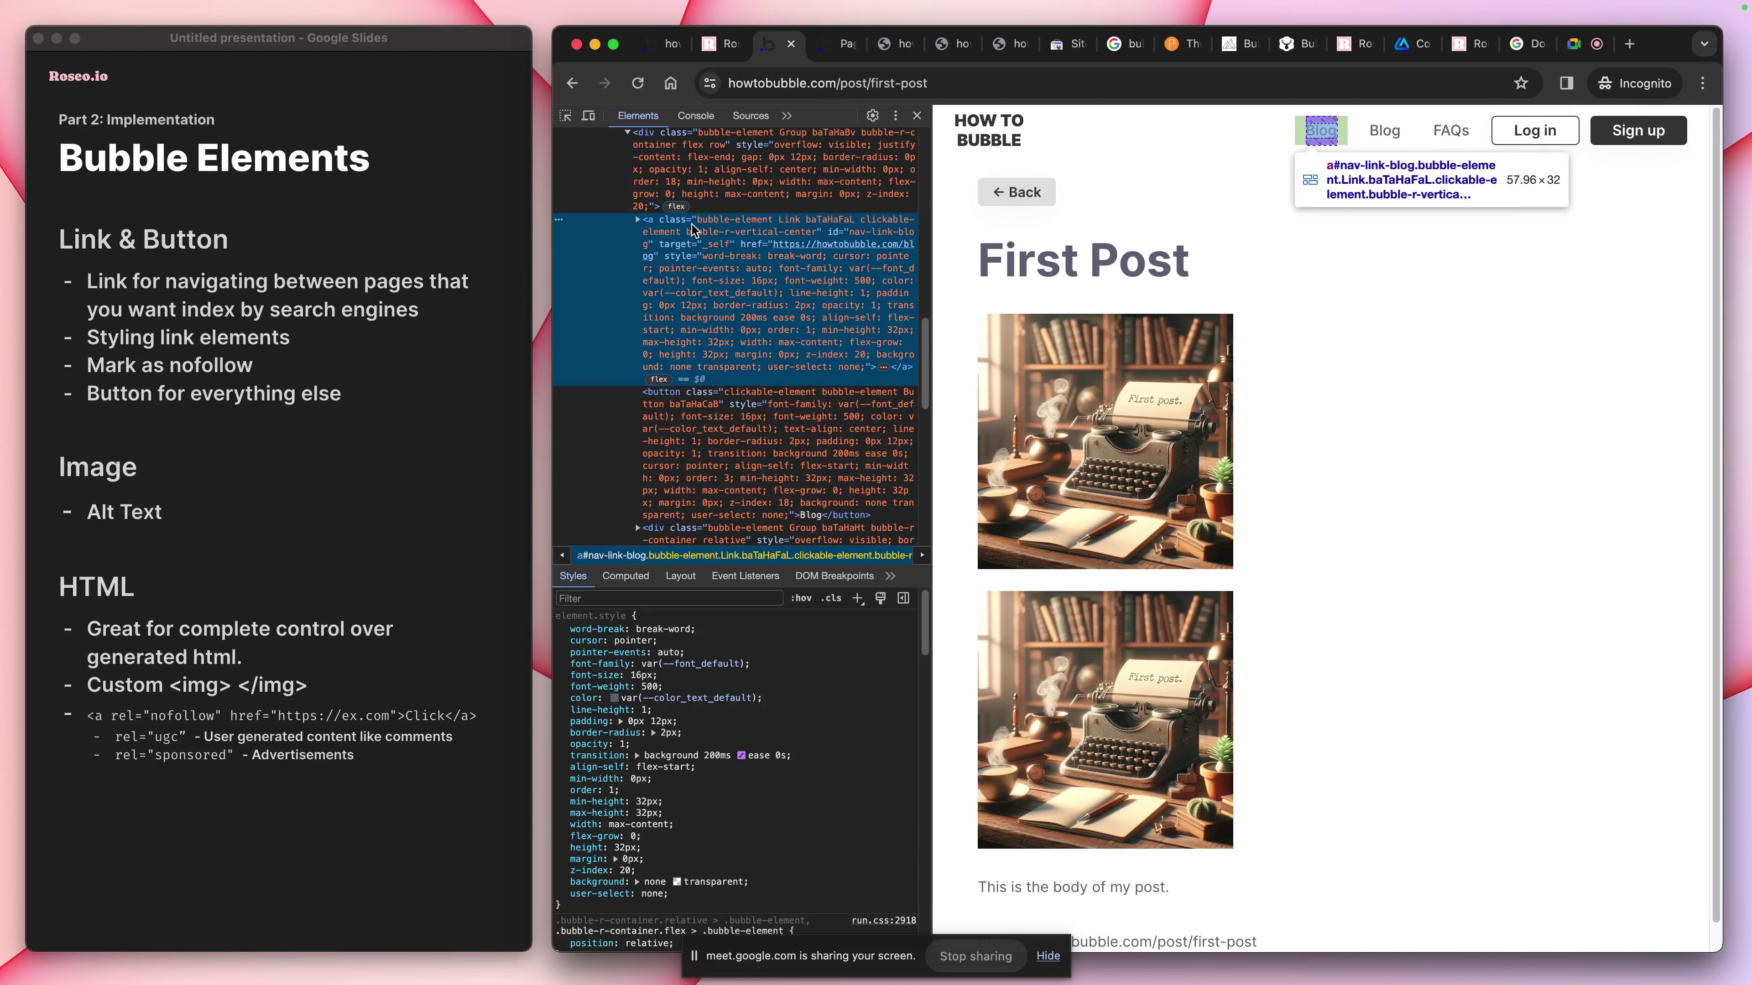
click(762, 459)
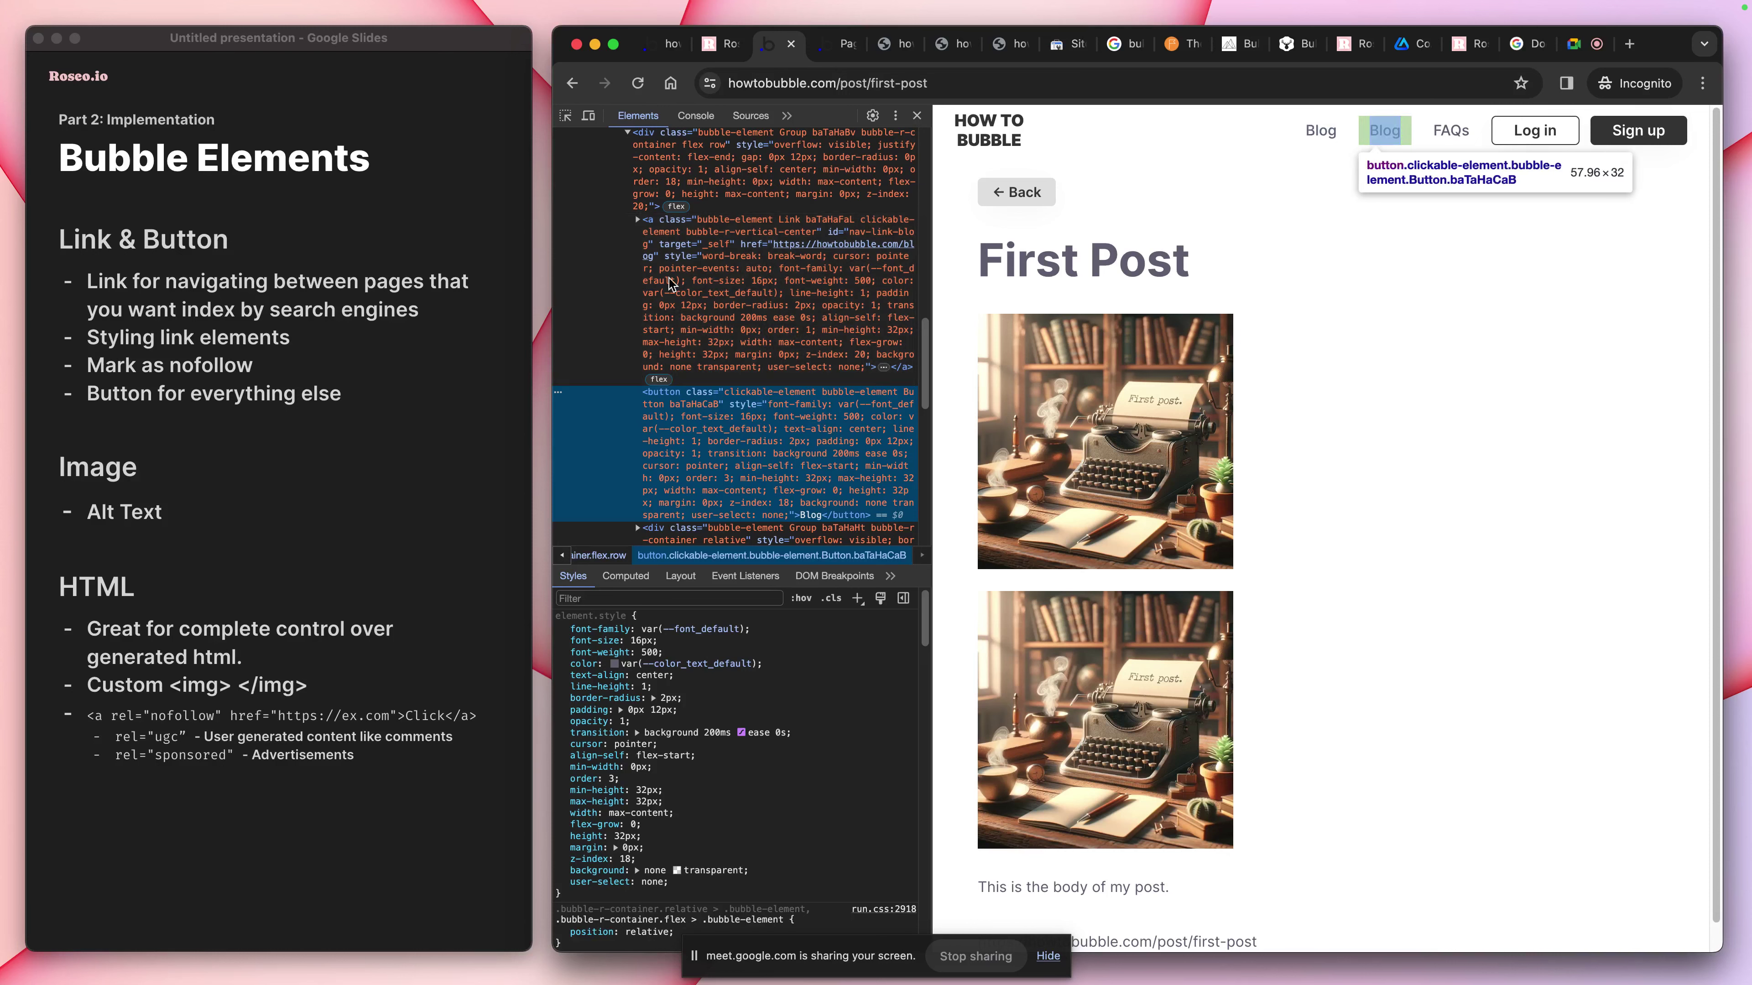
click(700, 225)
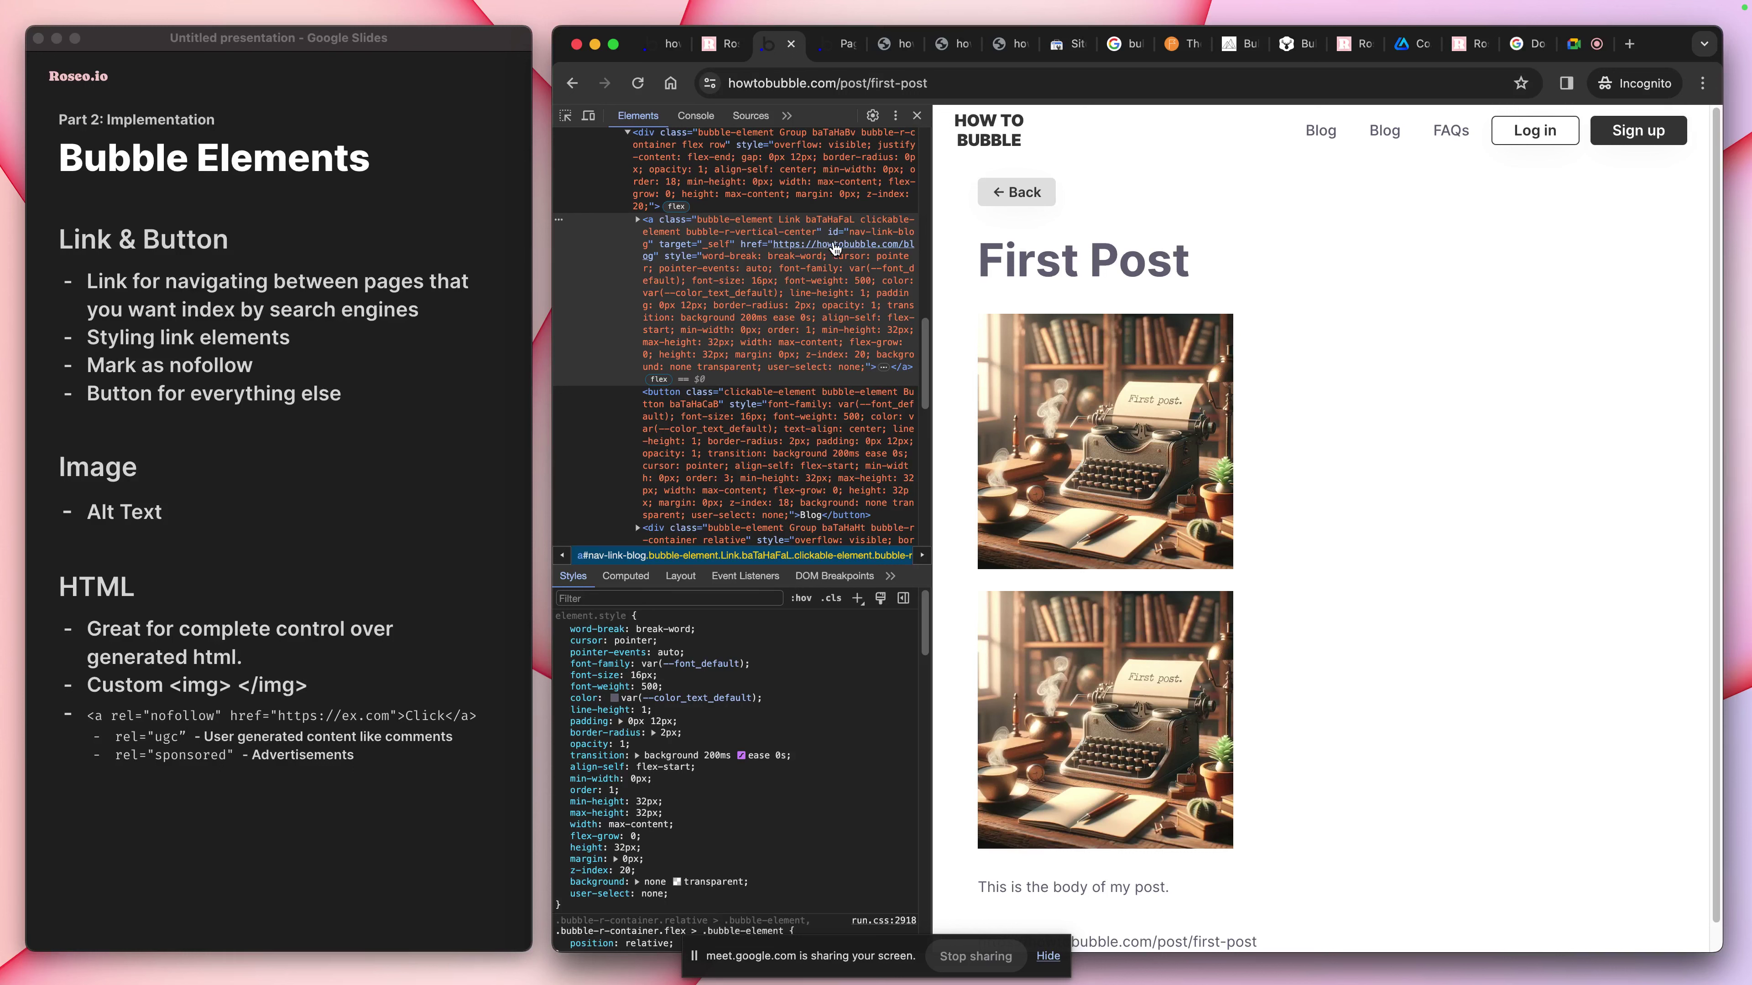
Inspect the upper typewriter image on the First Post page
click(1006, 199)
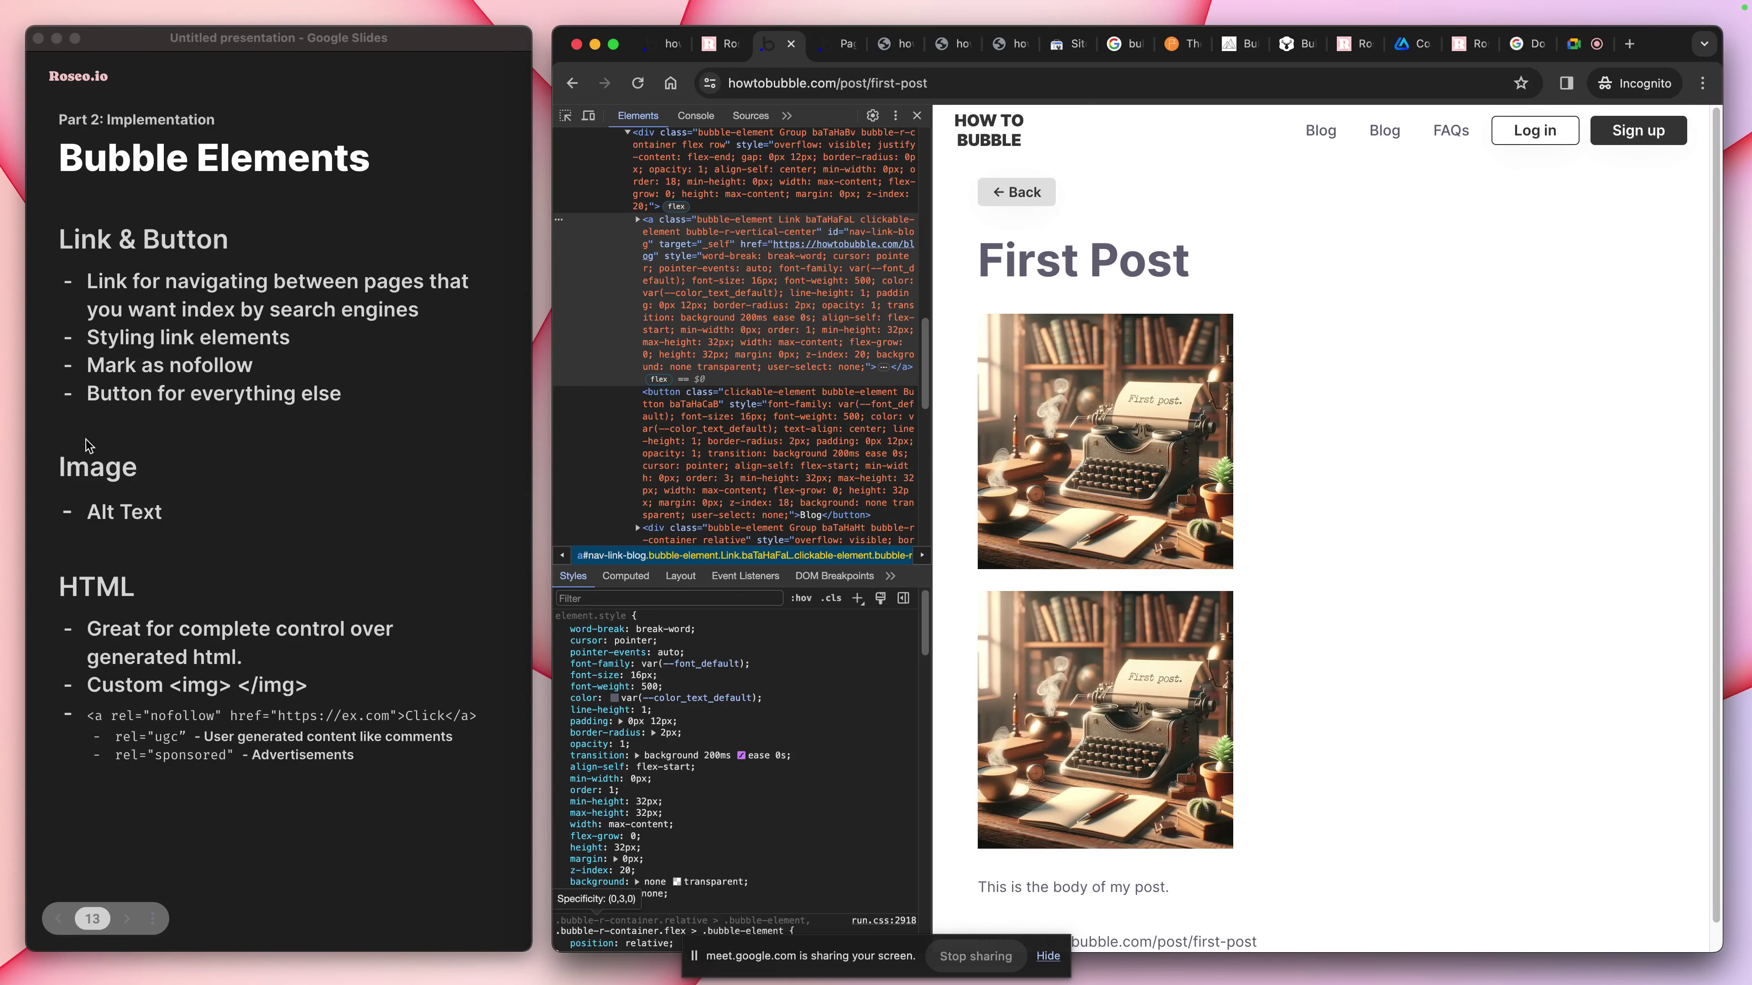
right_click(1122, 404)
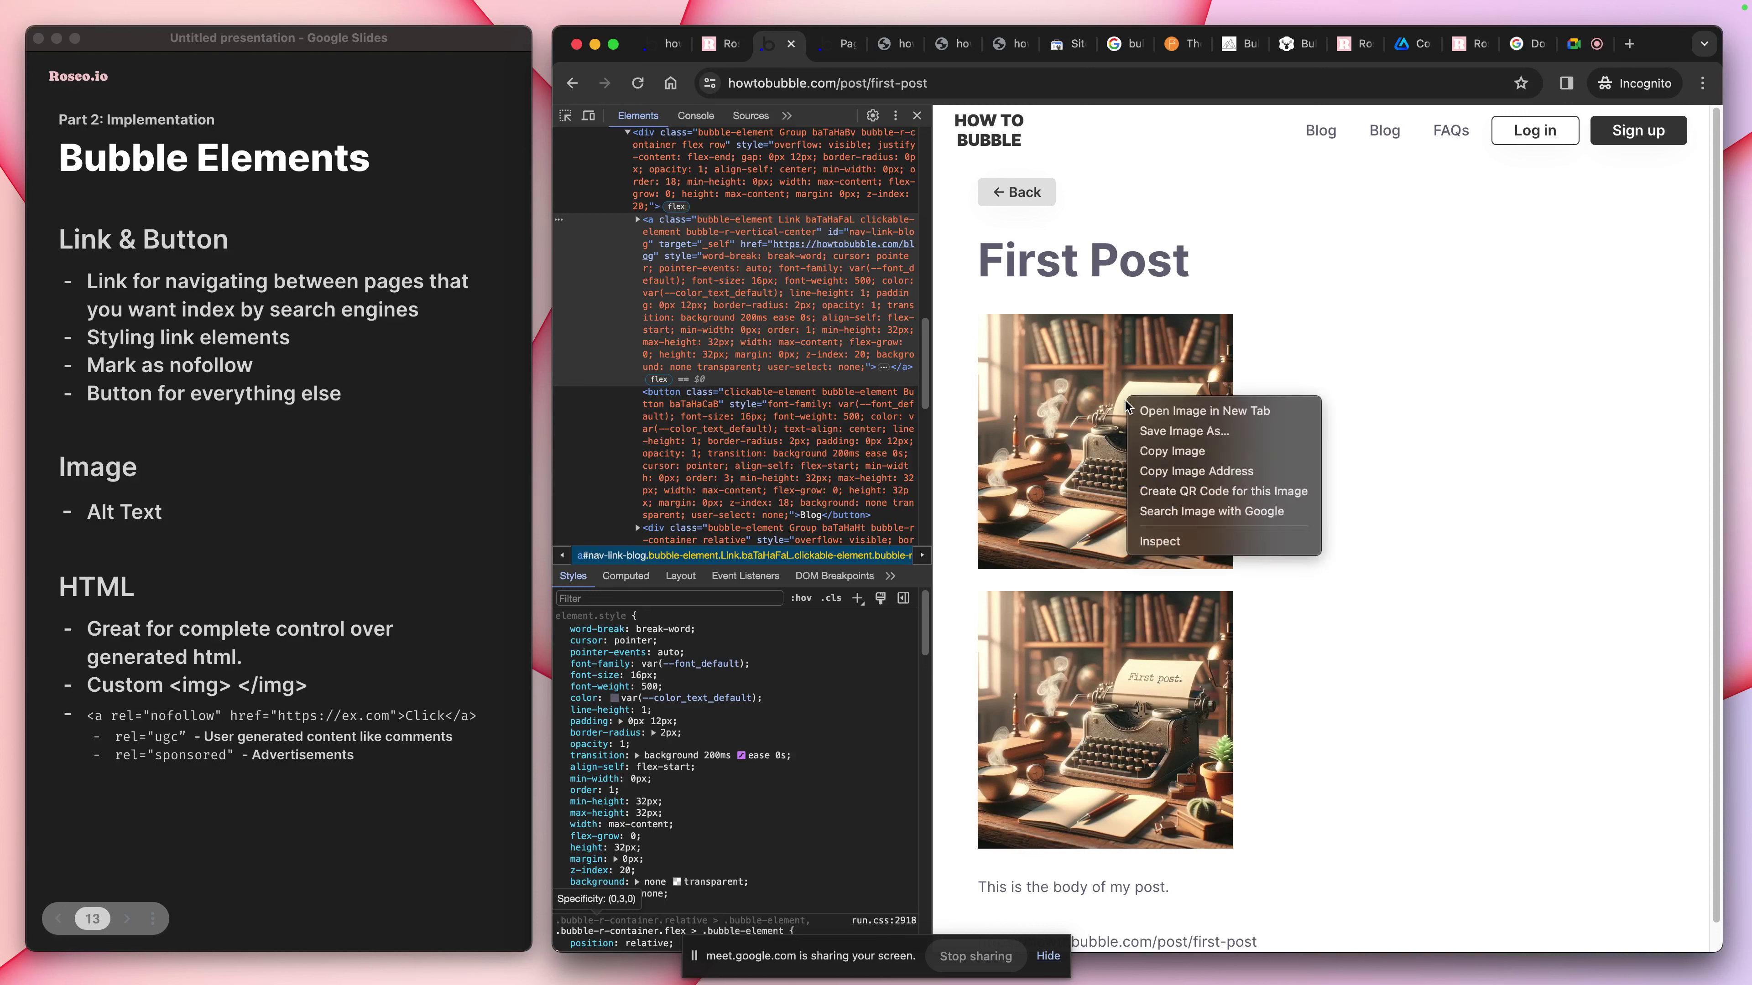
Inspect the first image on the First Post page, and open the post page in the Bubble editor
click(1219, 545)
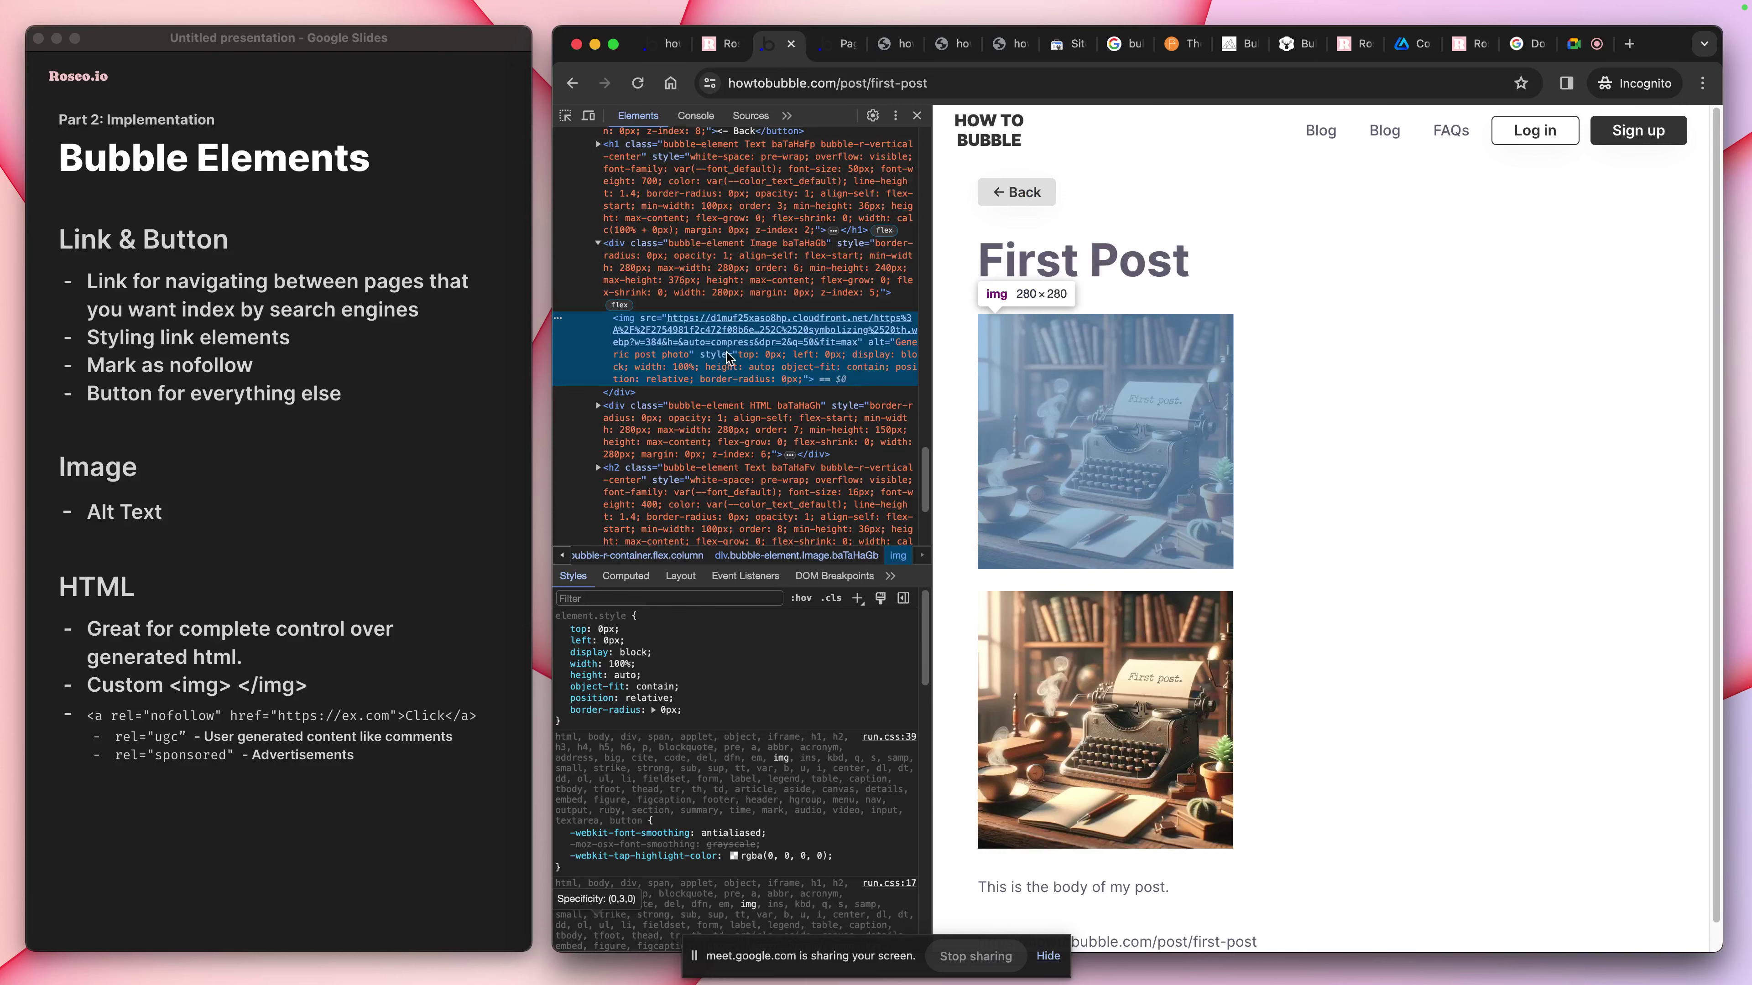
click(653, 46)
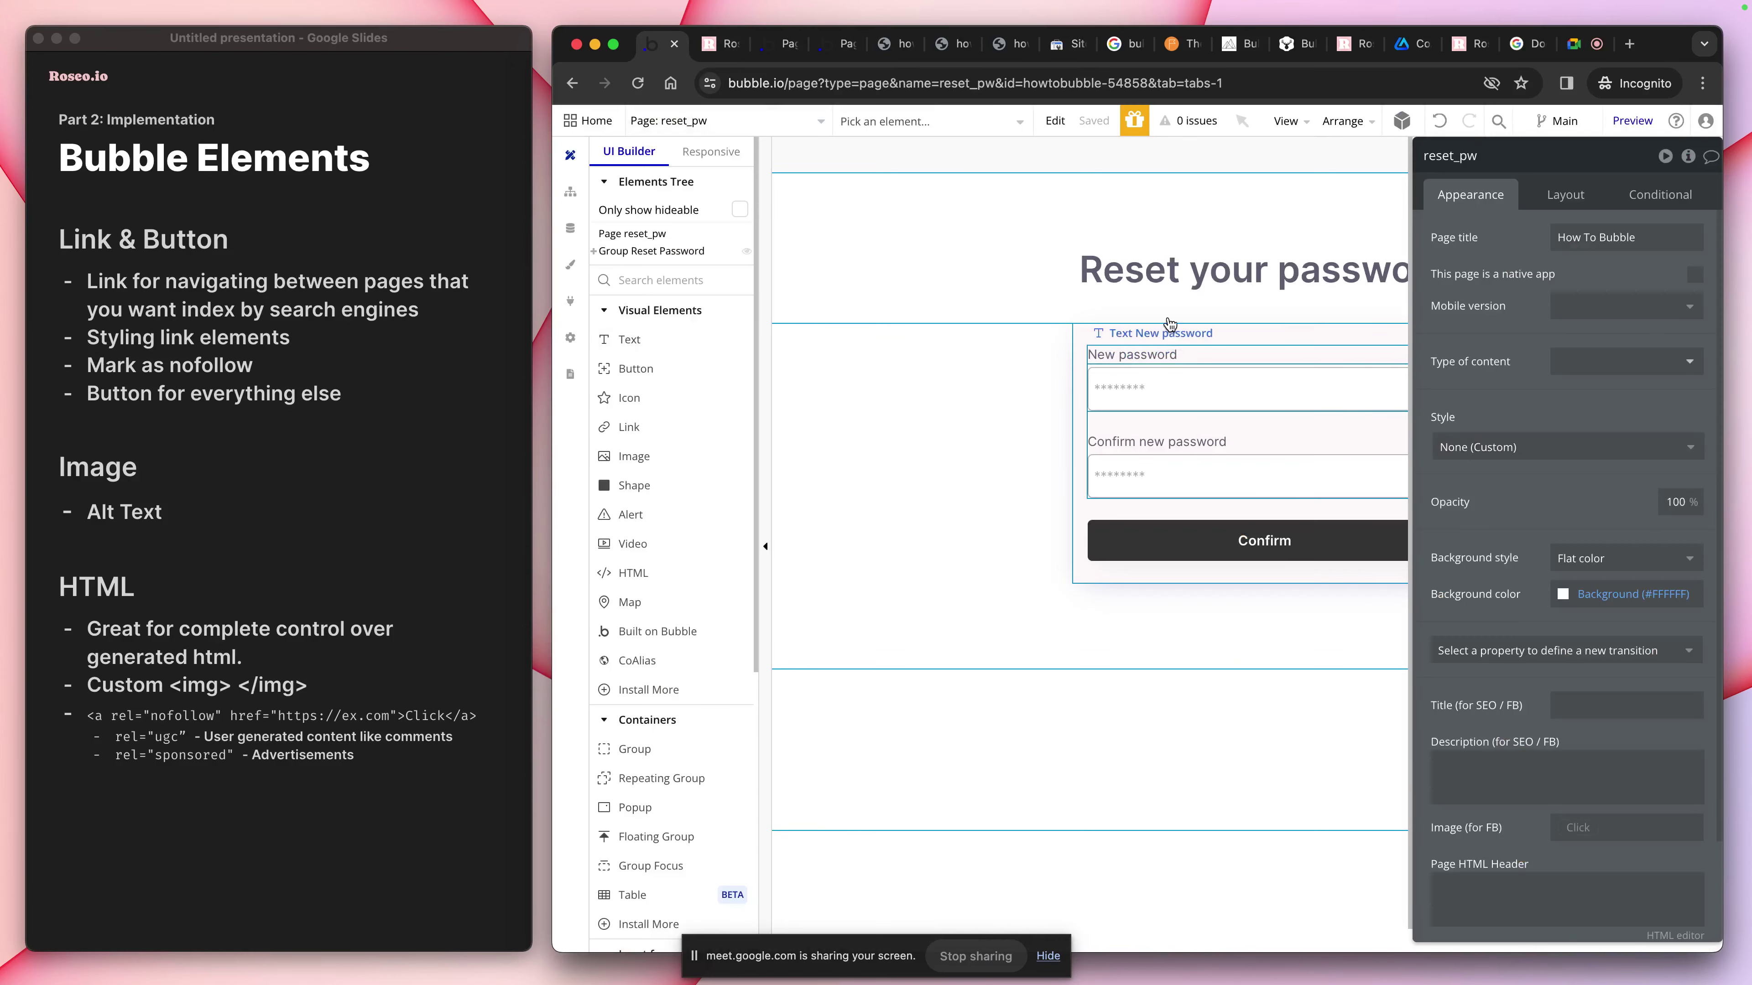
click(734, 120)
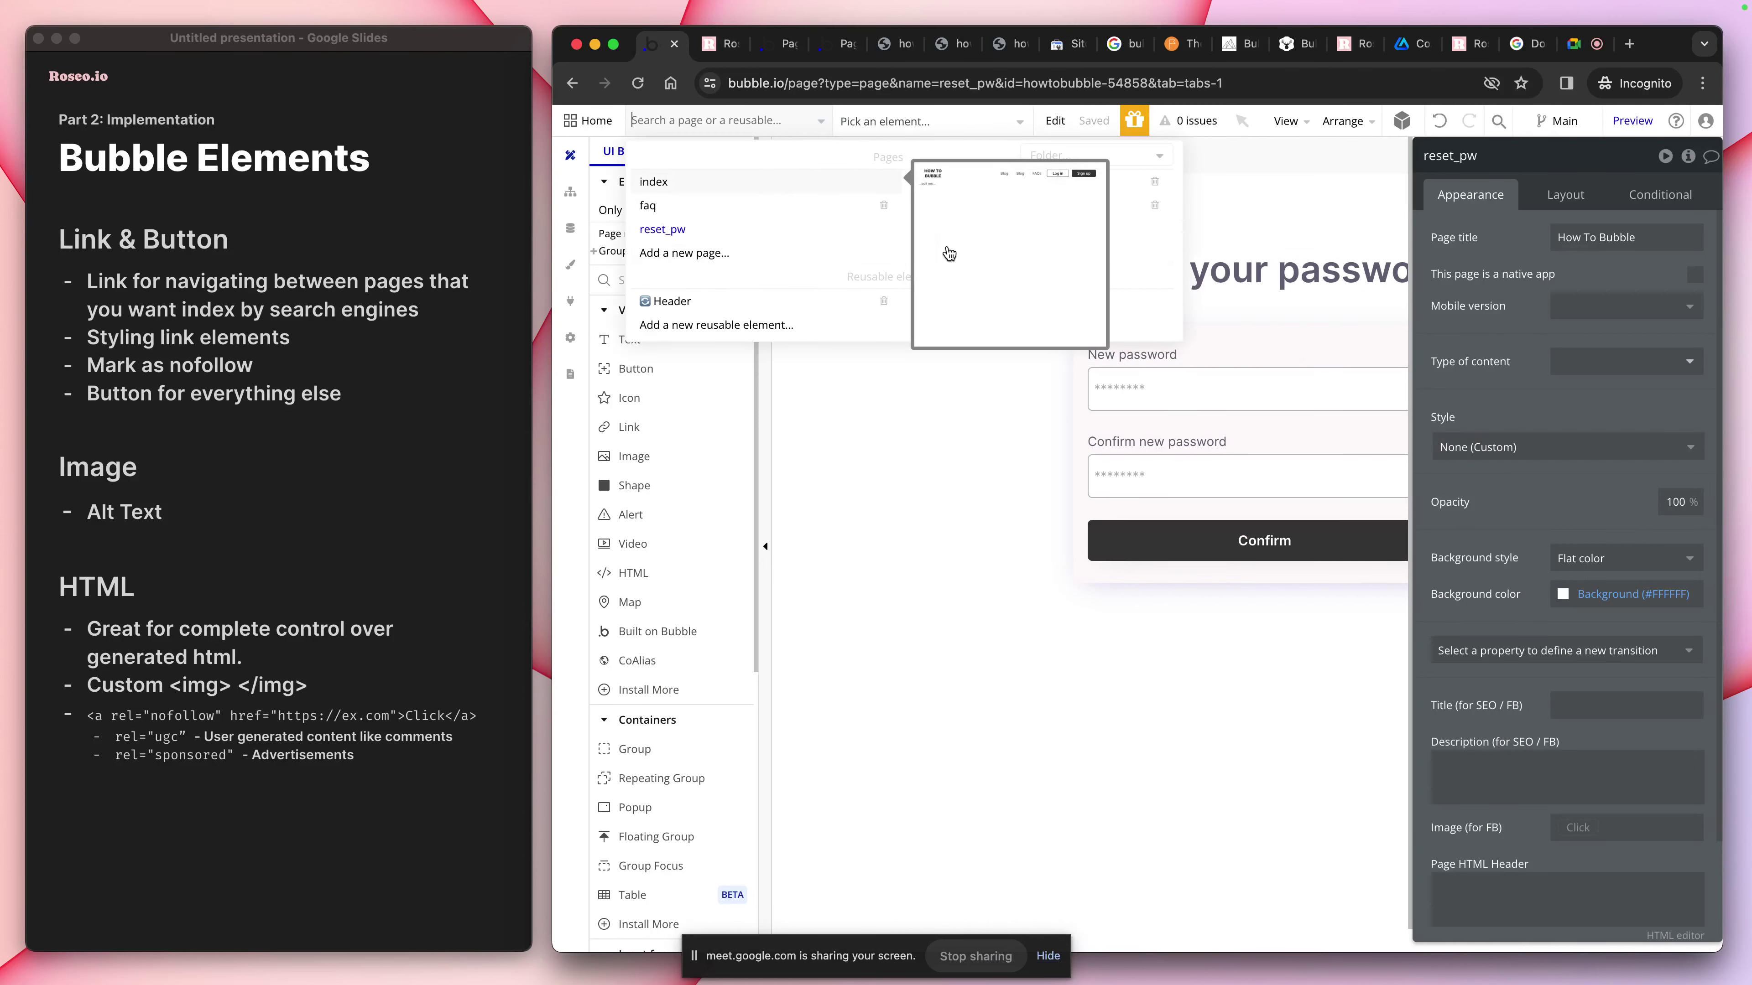
mouse_move(949, 236)
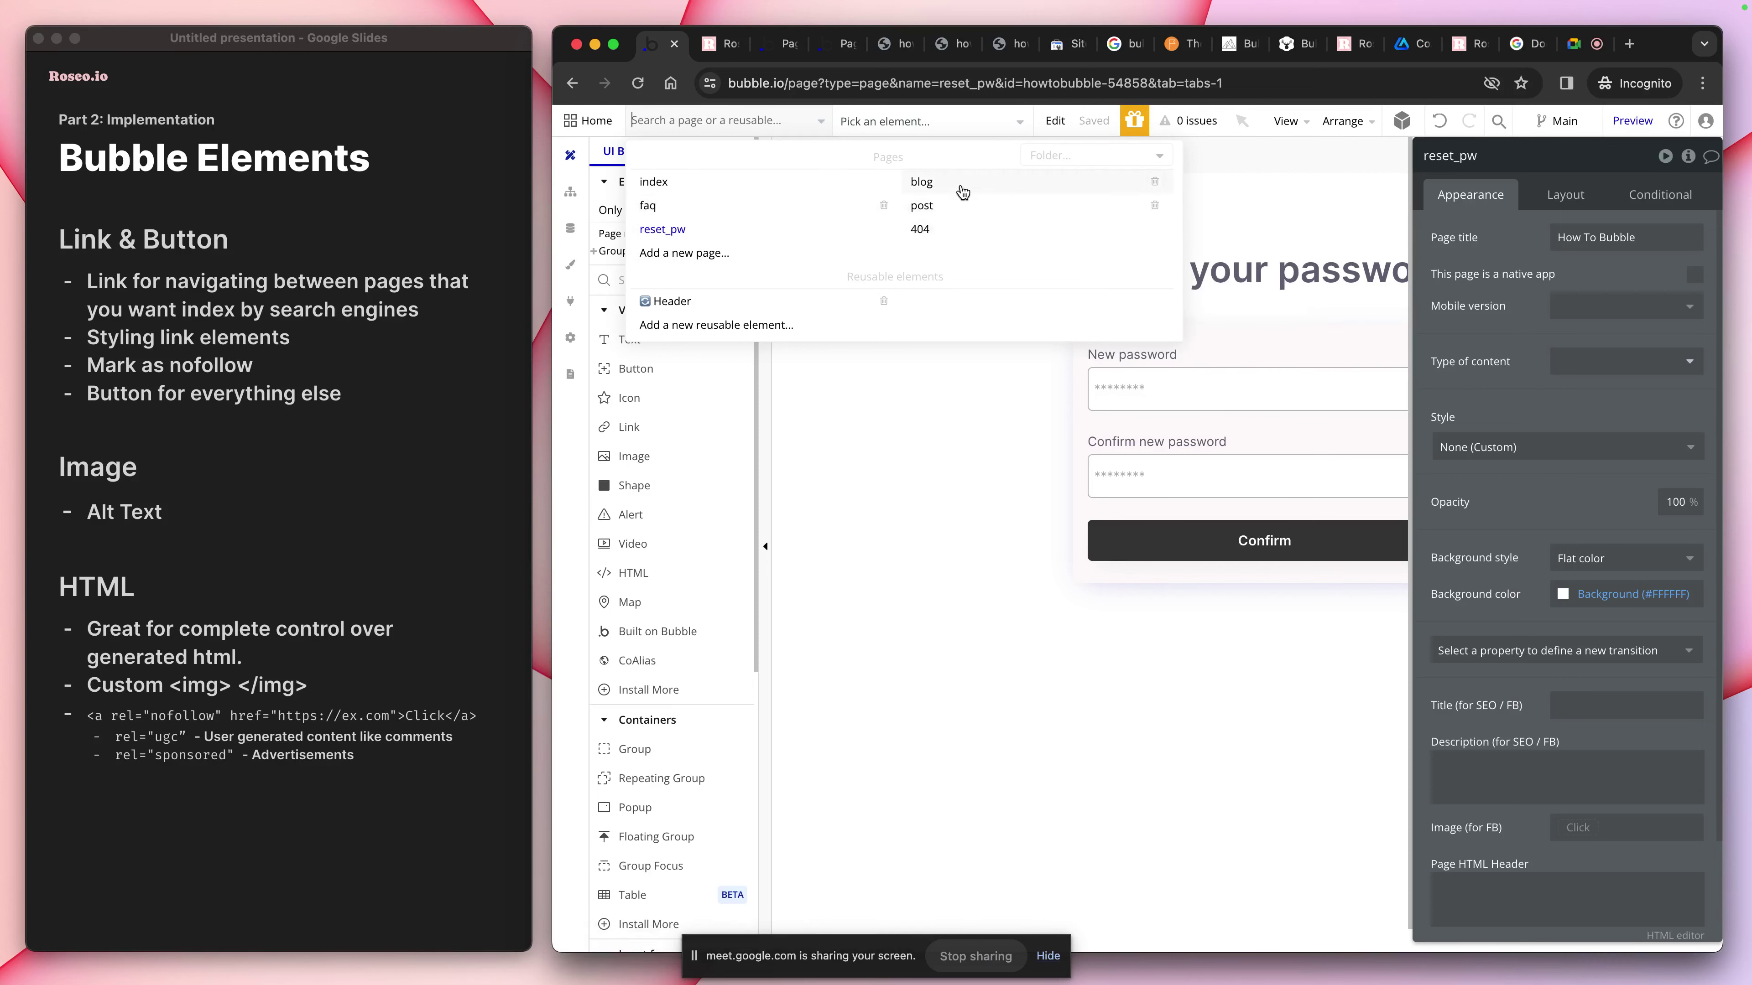
mouse_move(717, 182)
mouse_move(1063, 178)
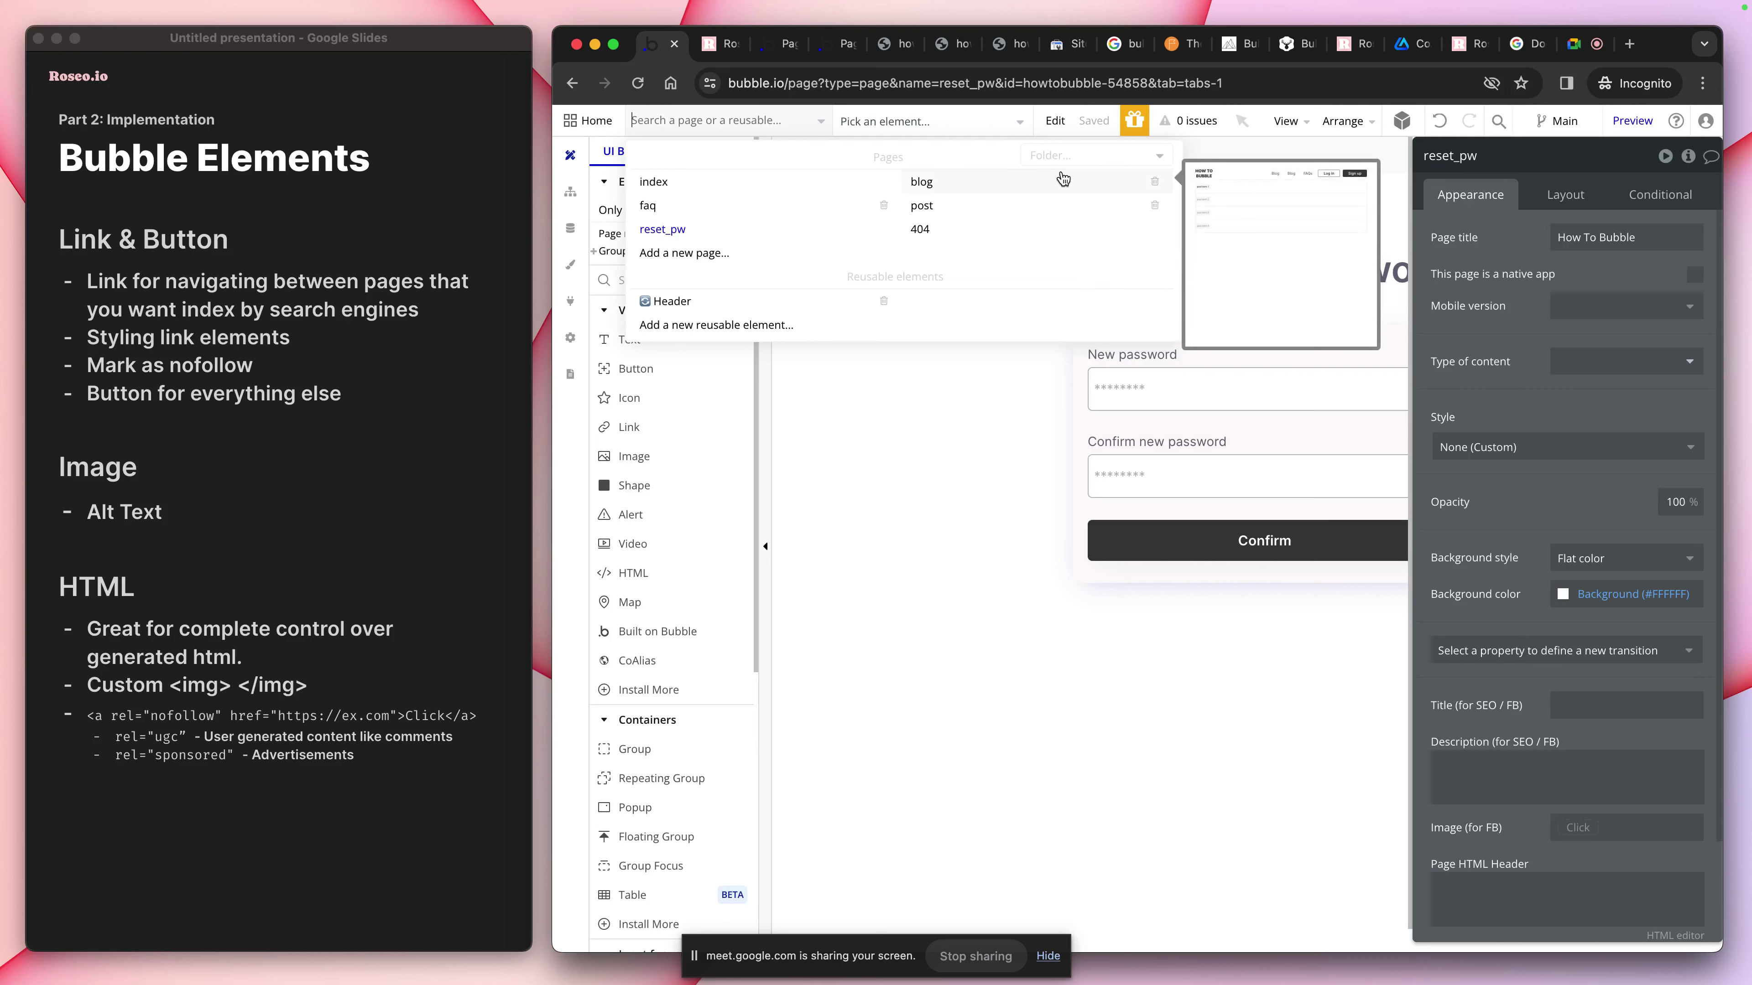
mouse_move(660, 207)
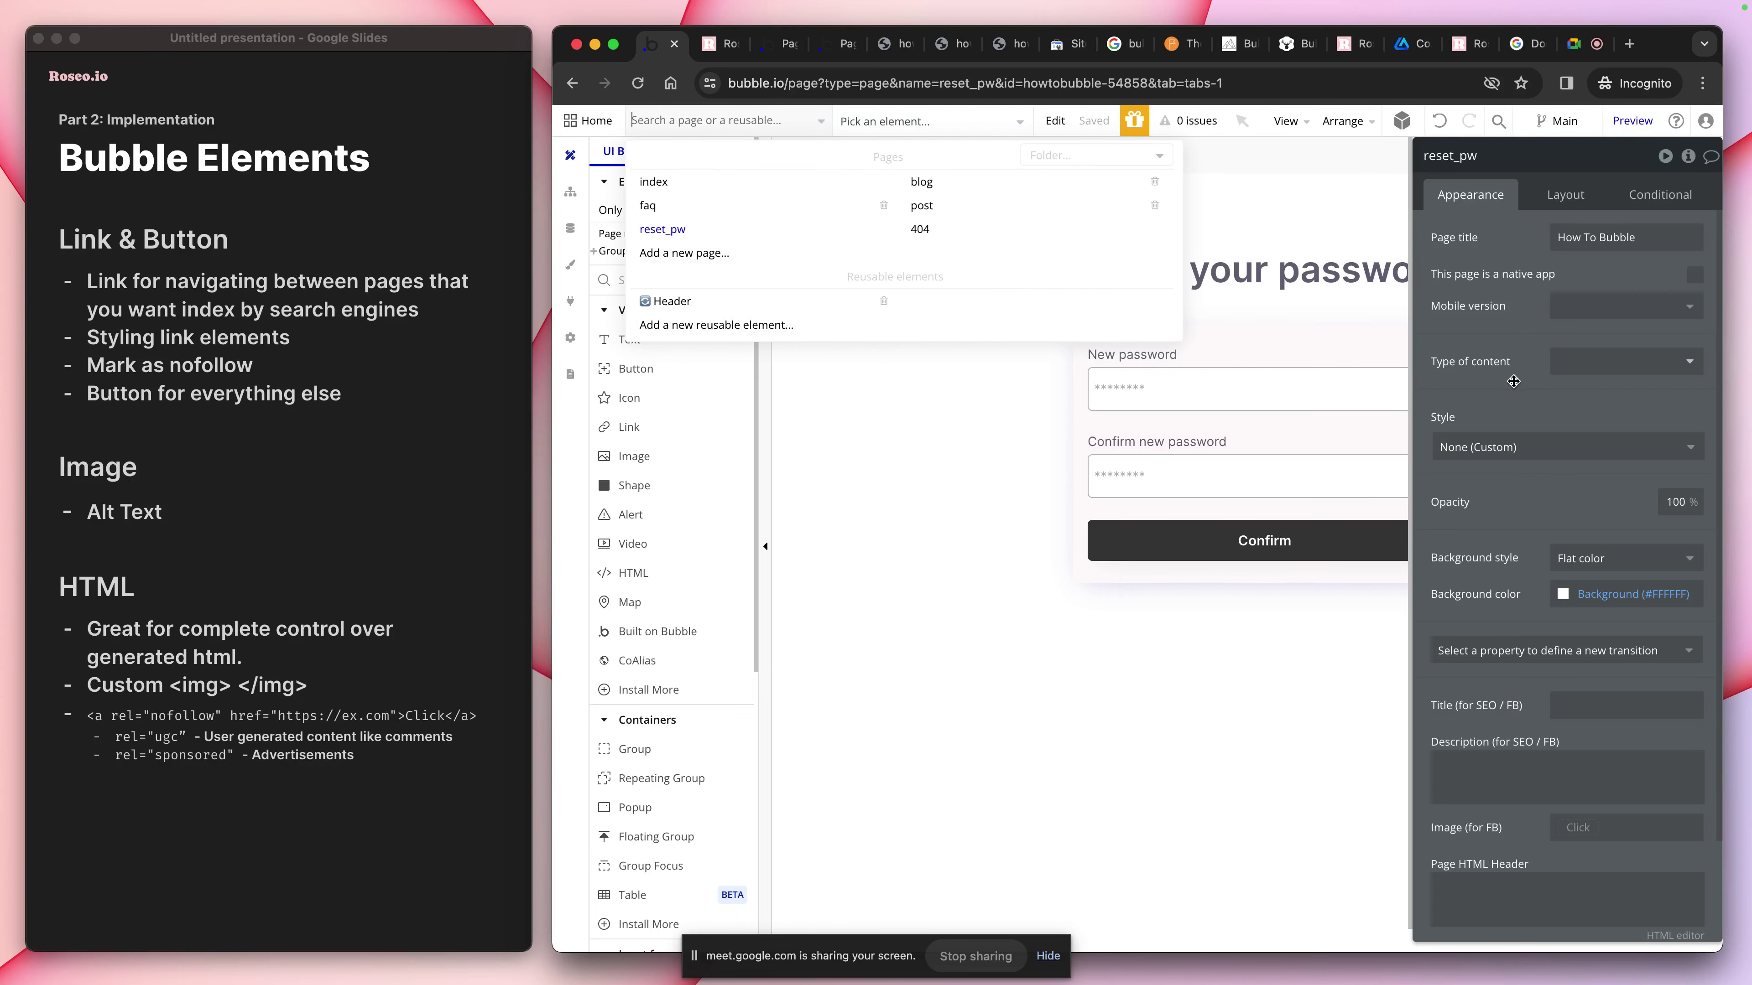
click(937, 206)
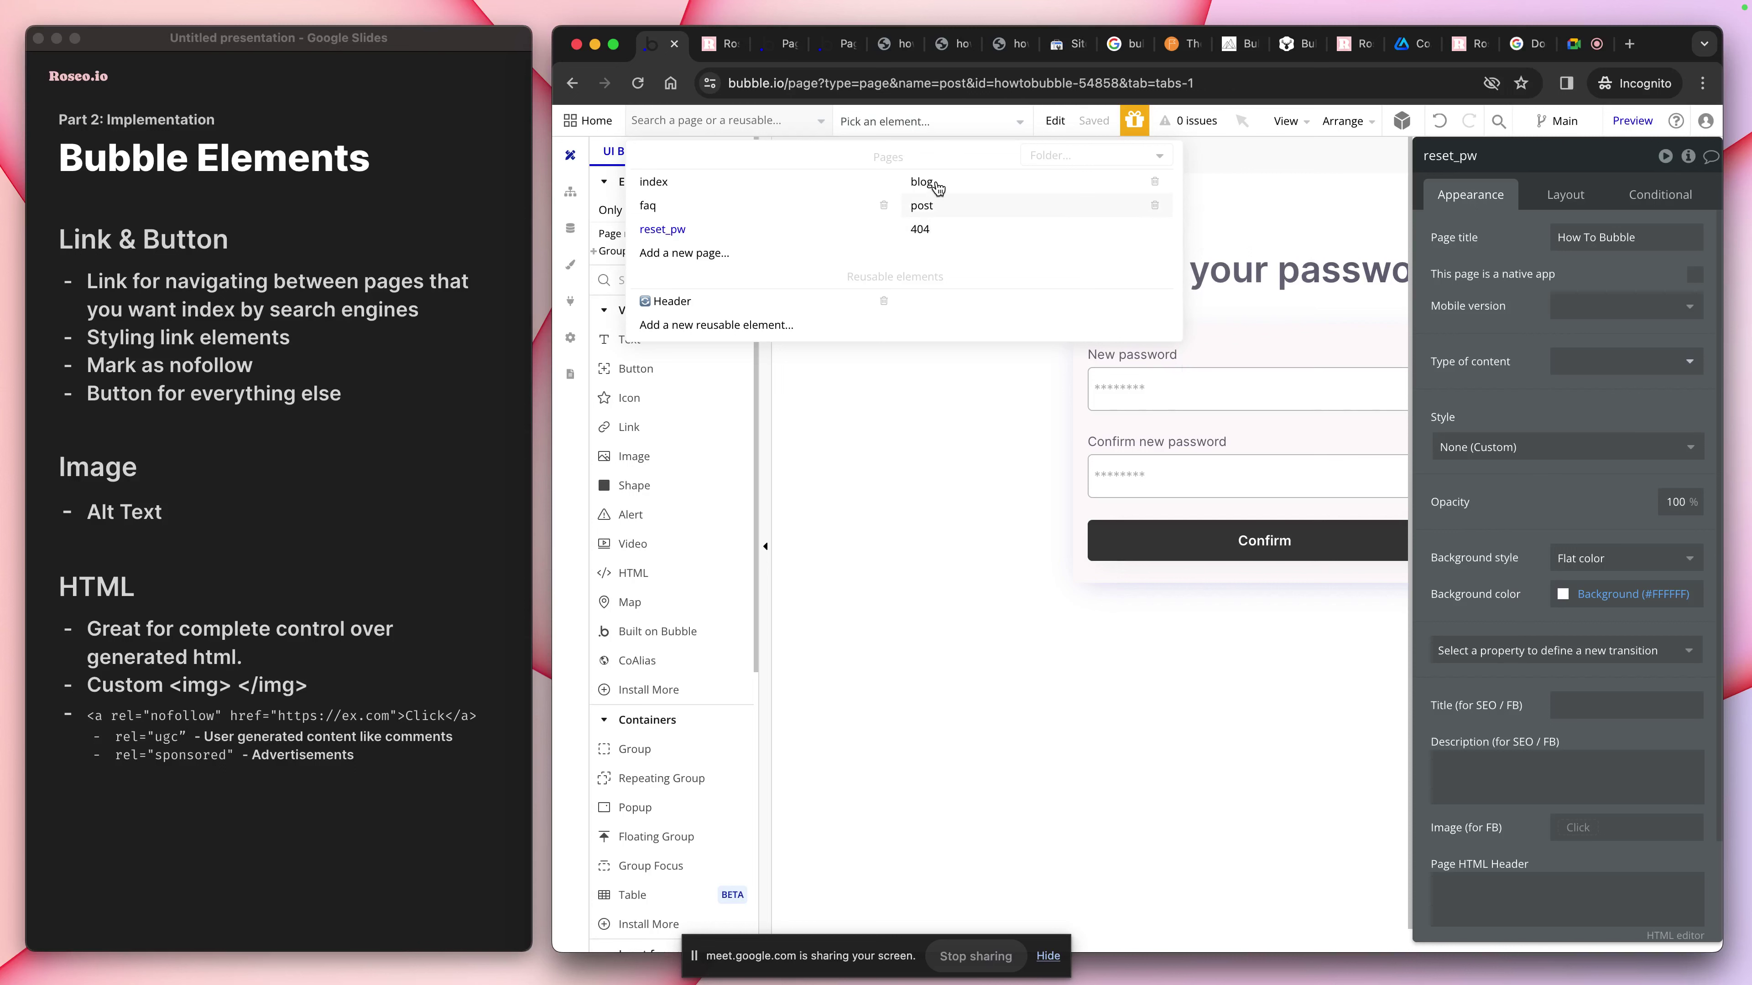
click(576, 83)
click(660, 116)
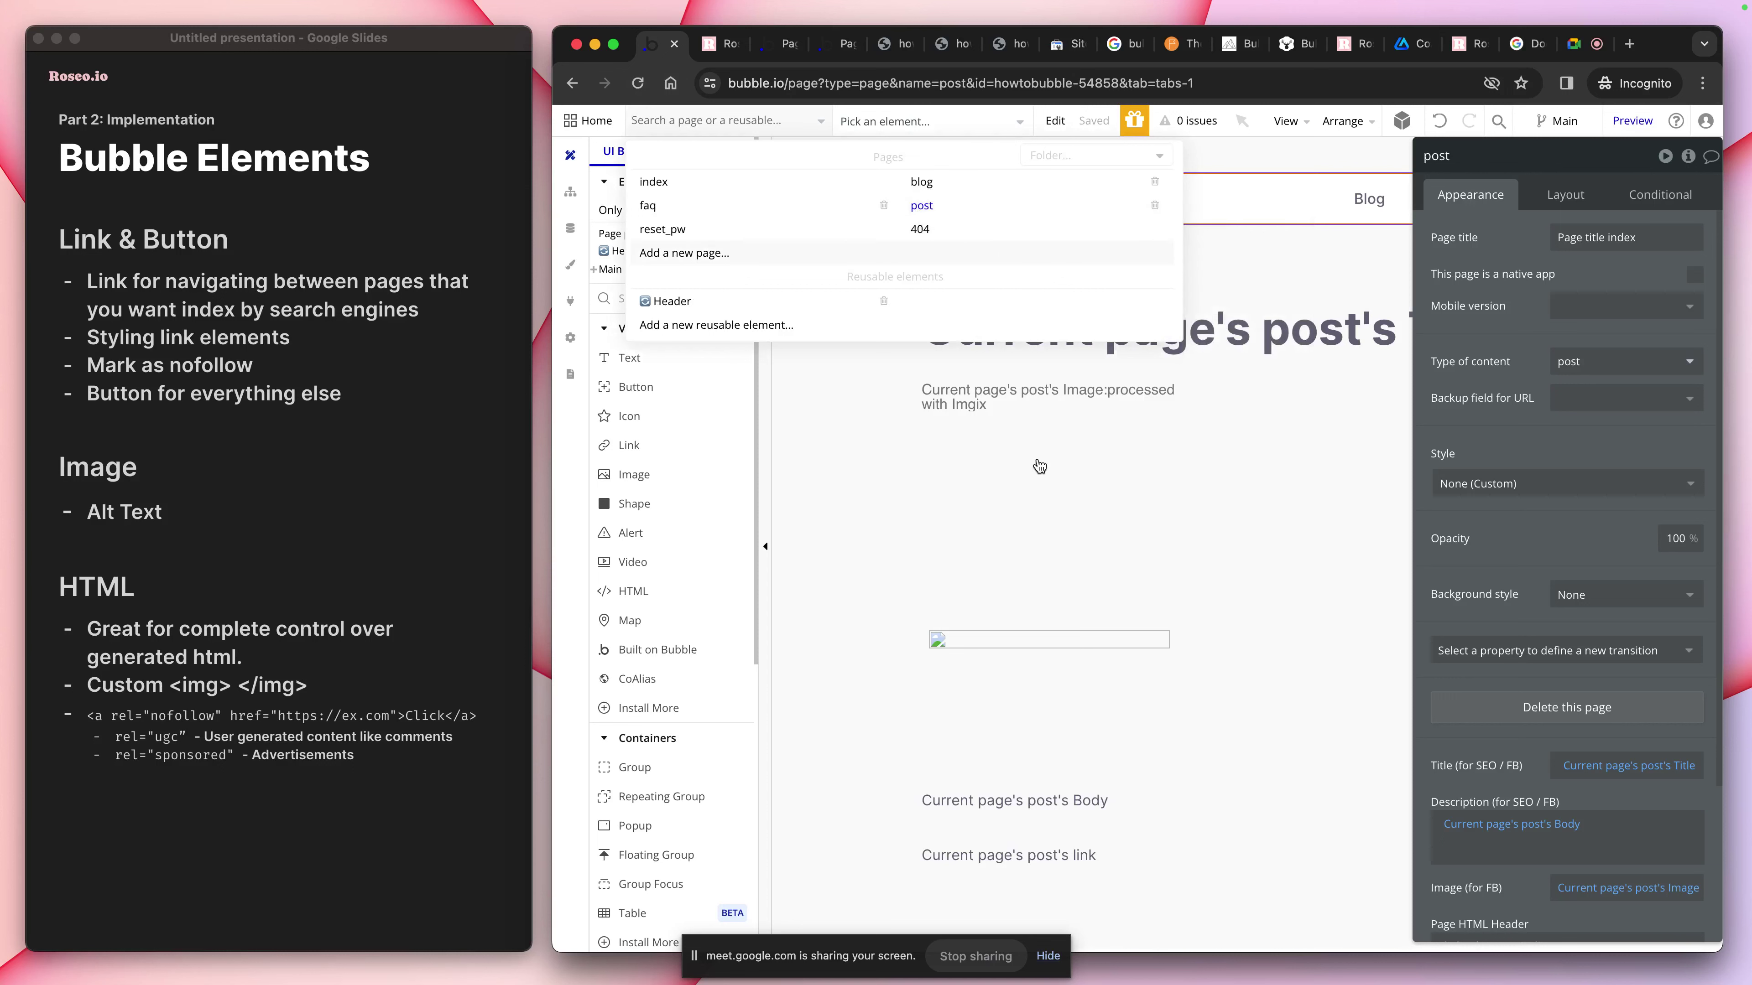
Select the image element under the post title and highlight its ALT tag text for review
click(1166, 537)
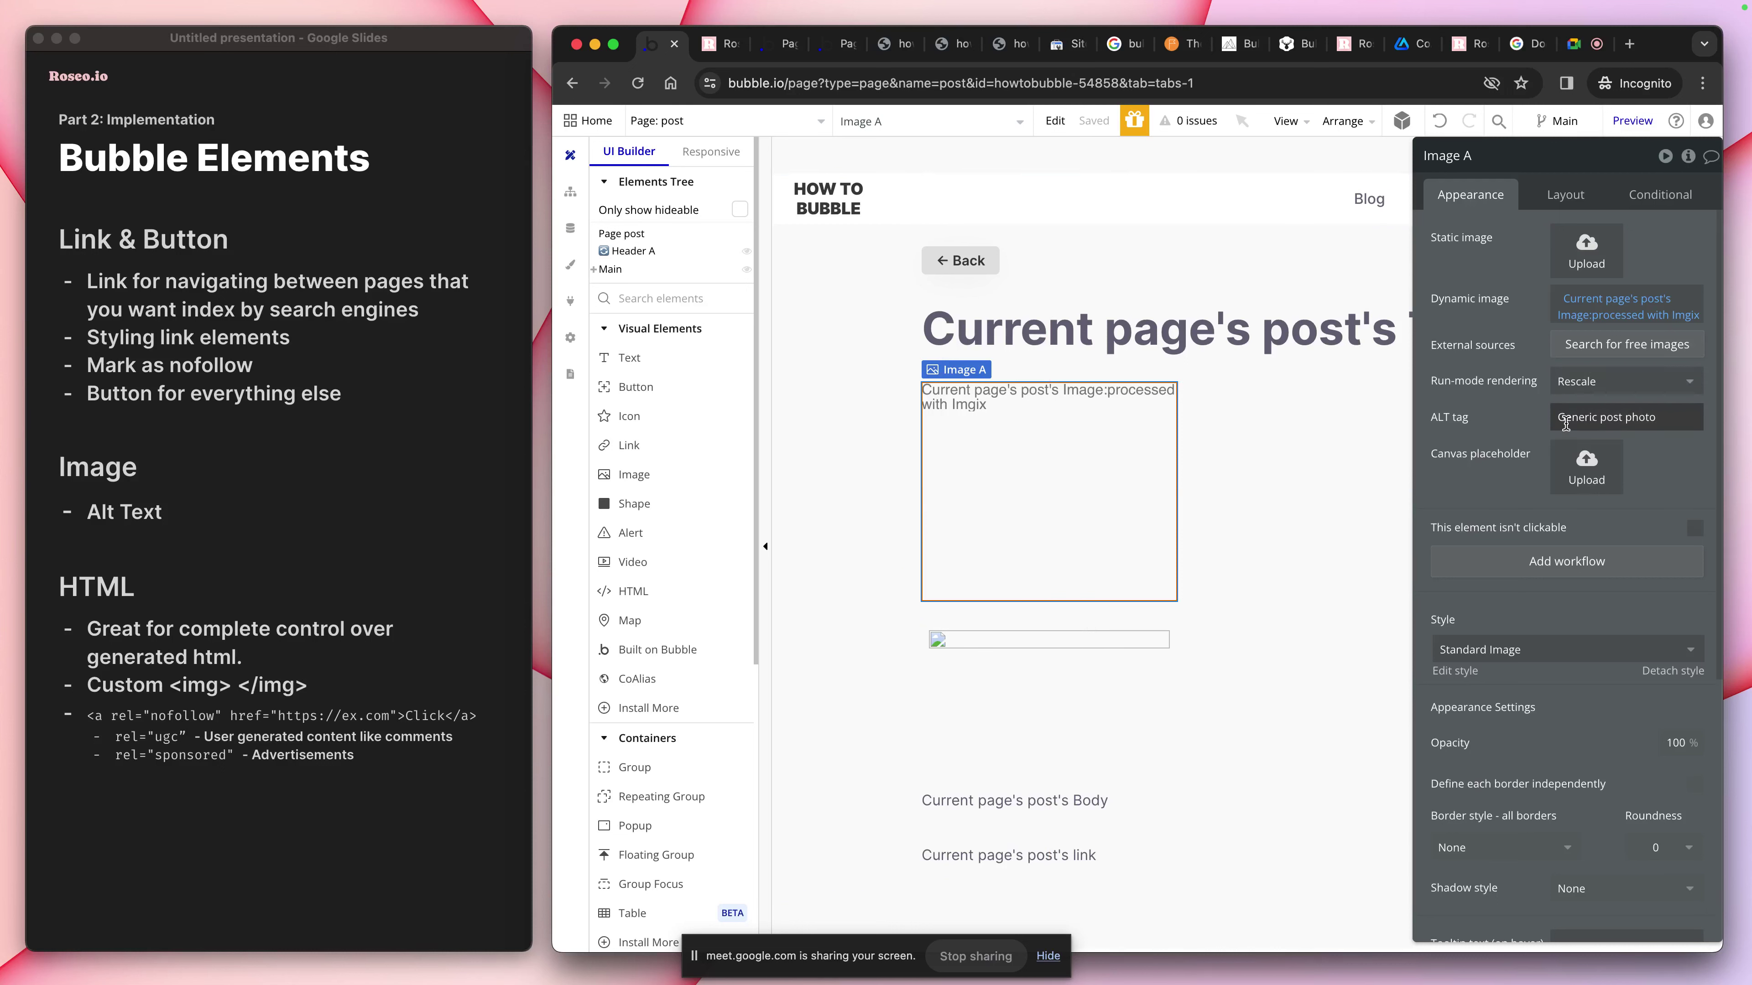
drag(1559, 418, 1641, 417)
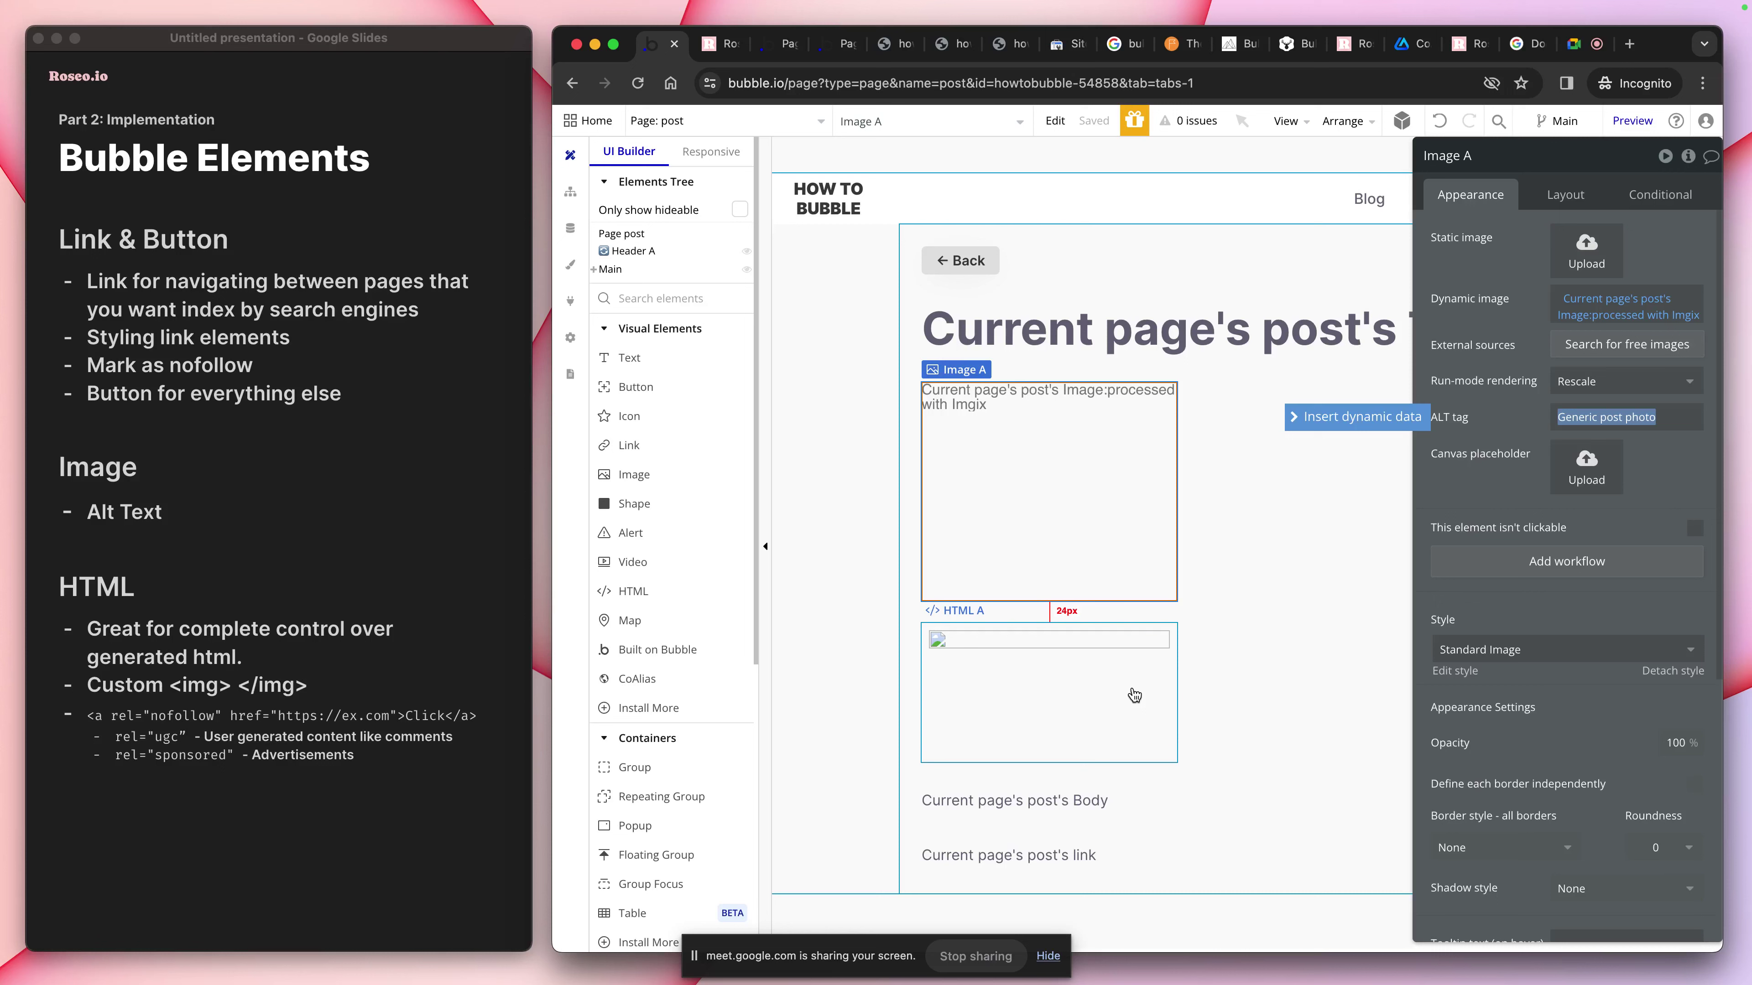
click(1520, 485)
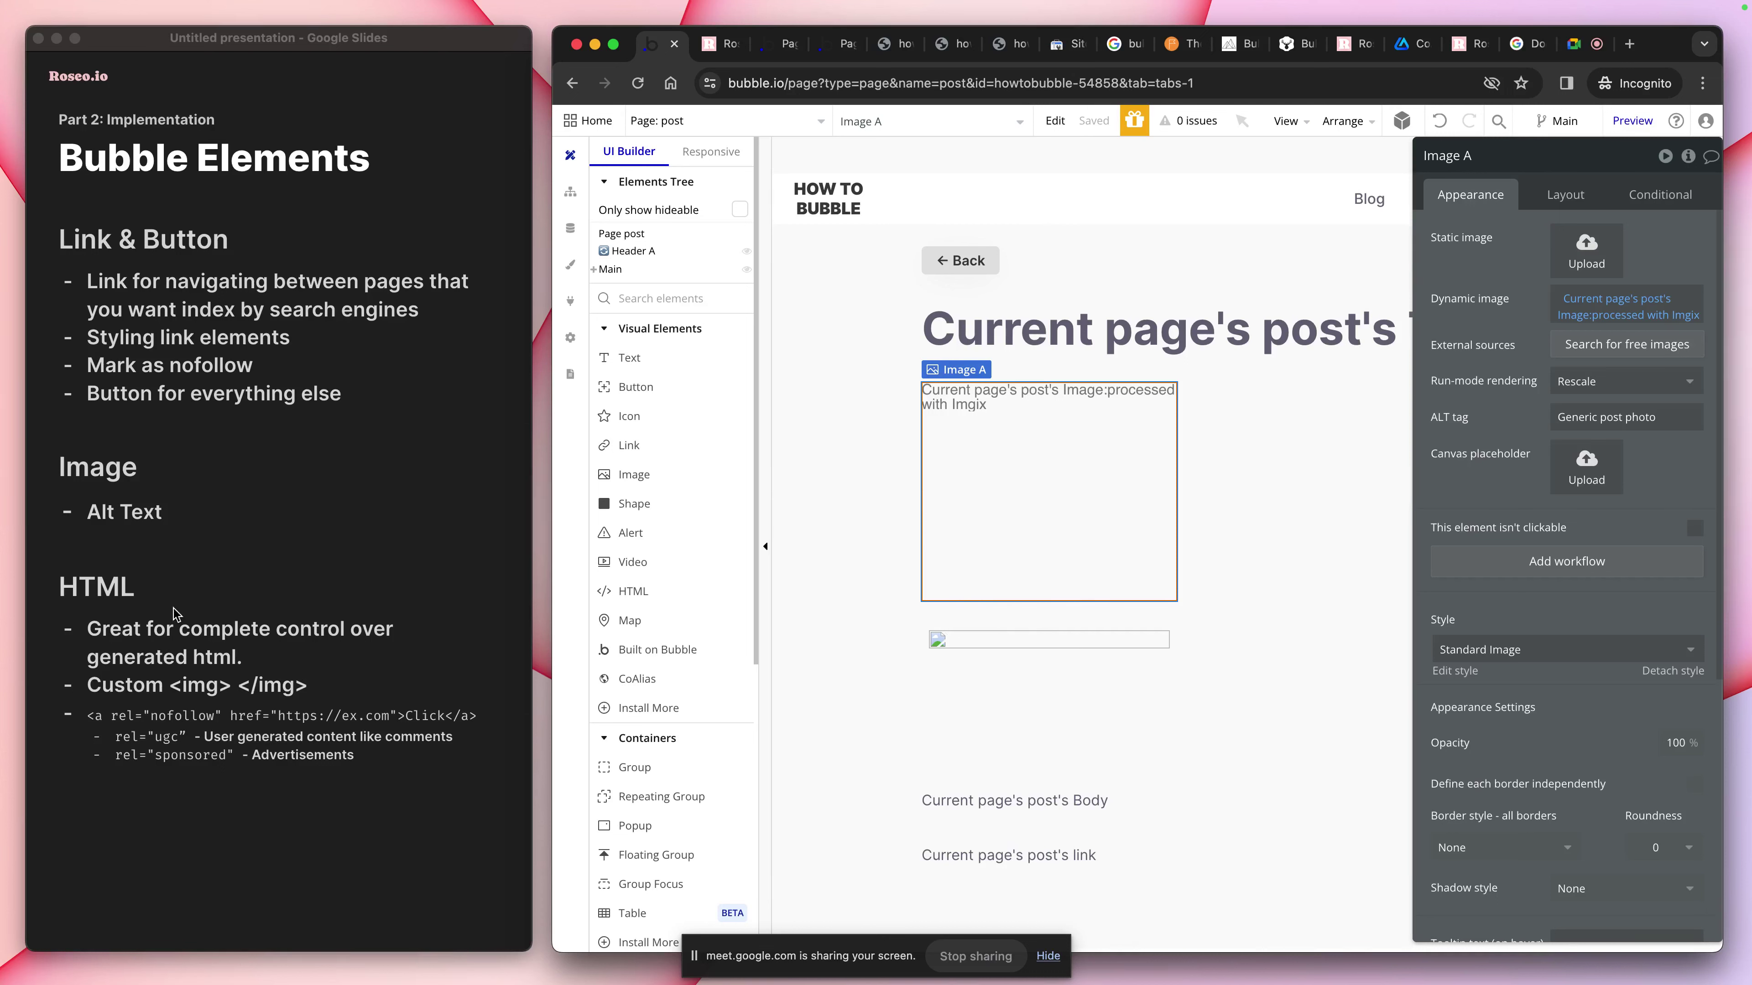
Select the HTML element below the image and examine the fm=avif parameter in its img source code
click(1049, 640)
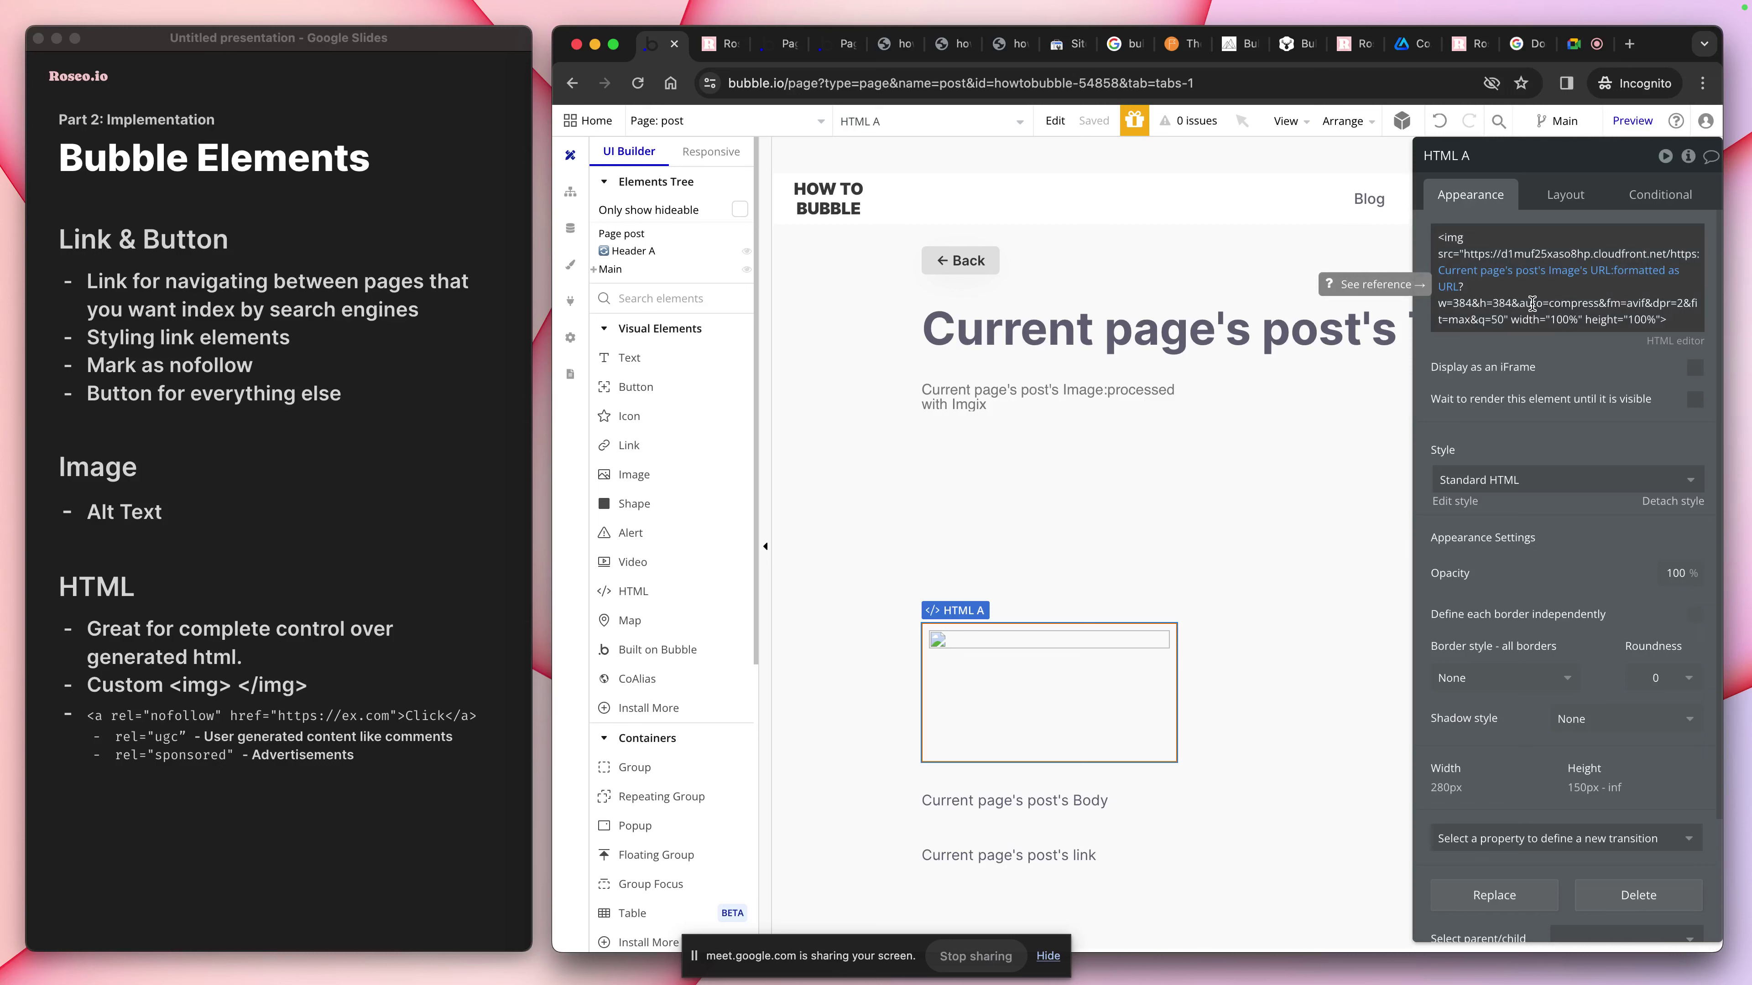
click(1605, 304)
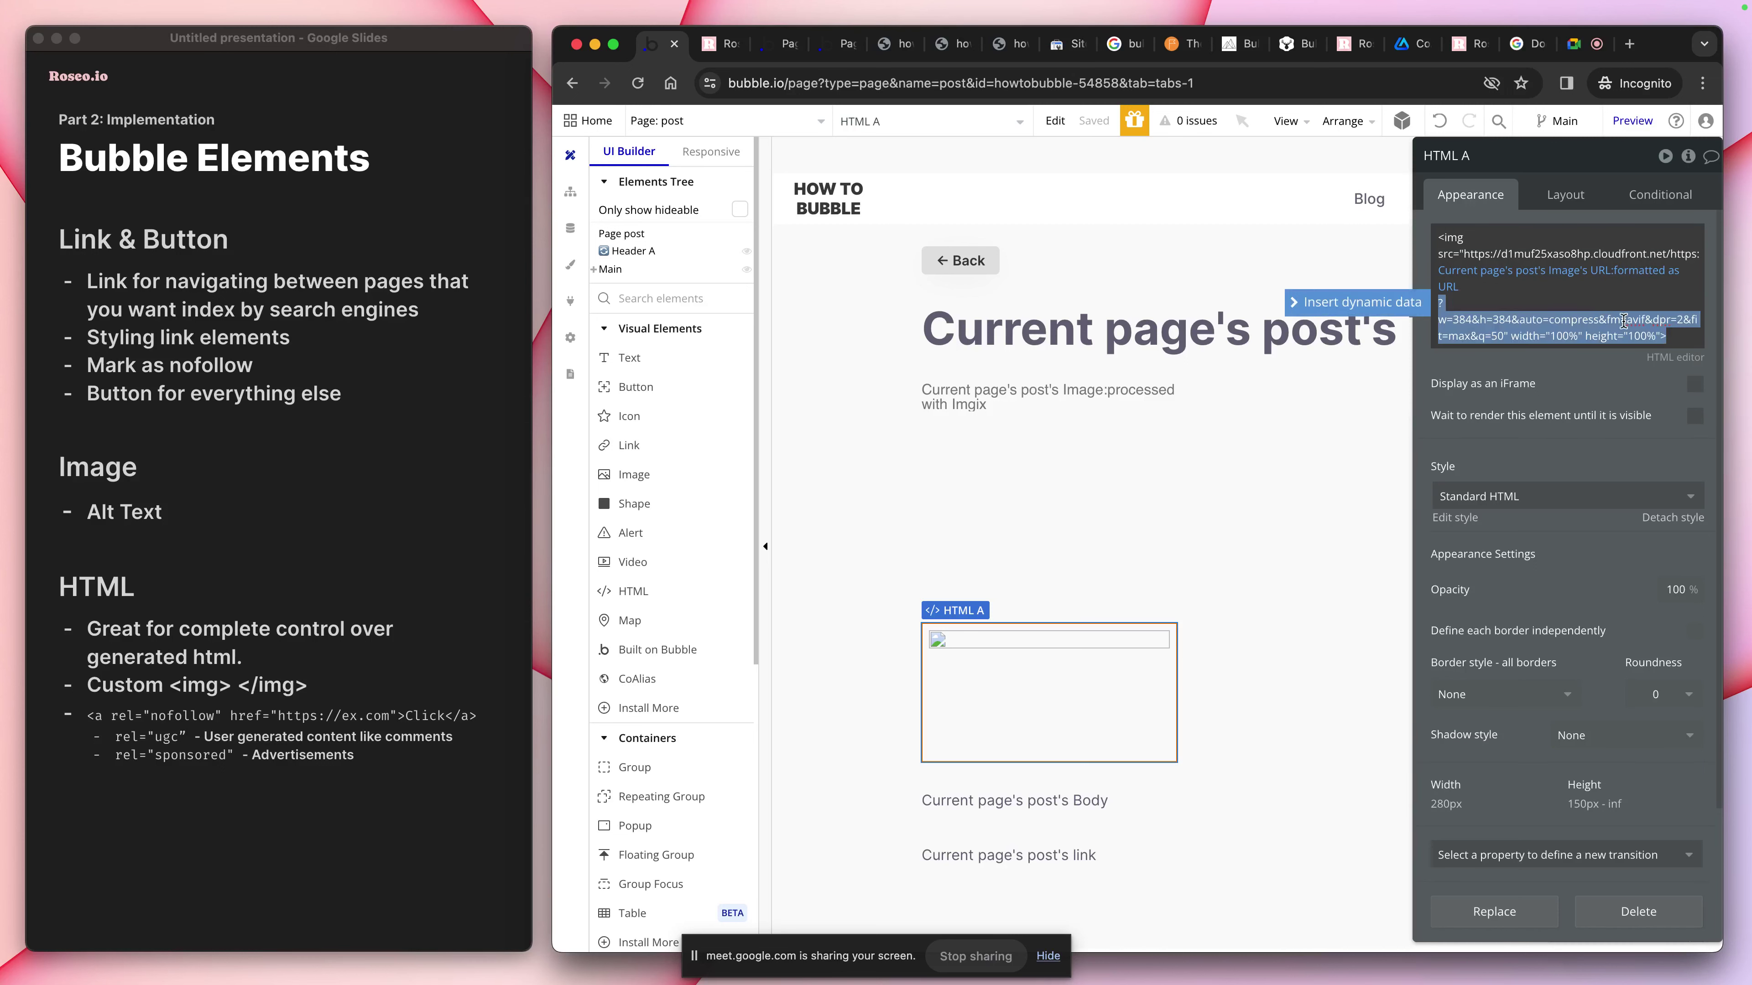
drag(1610, 319, 1646, 320)
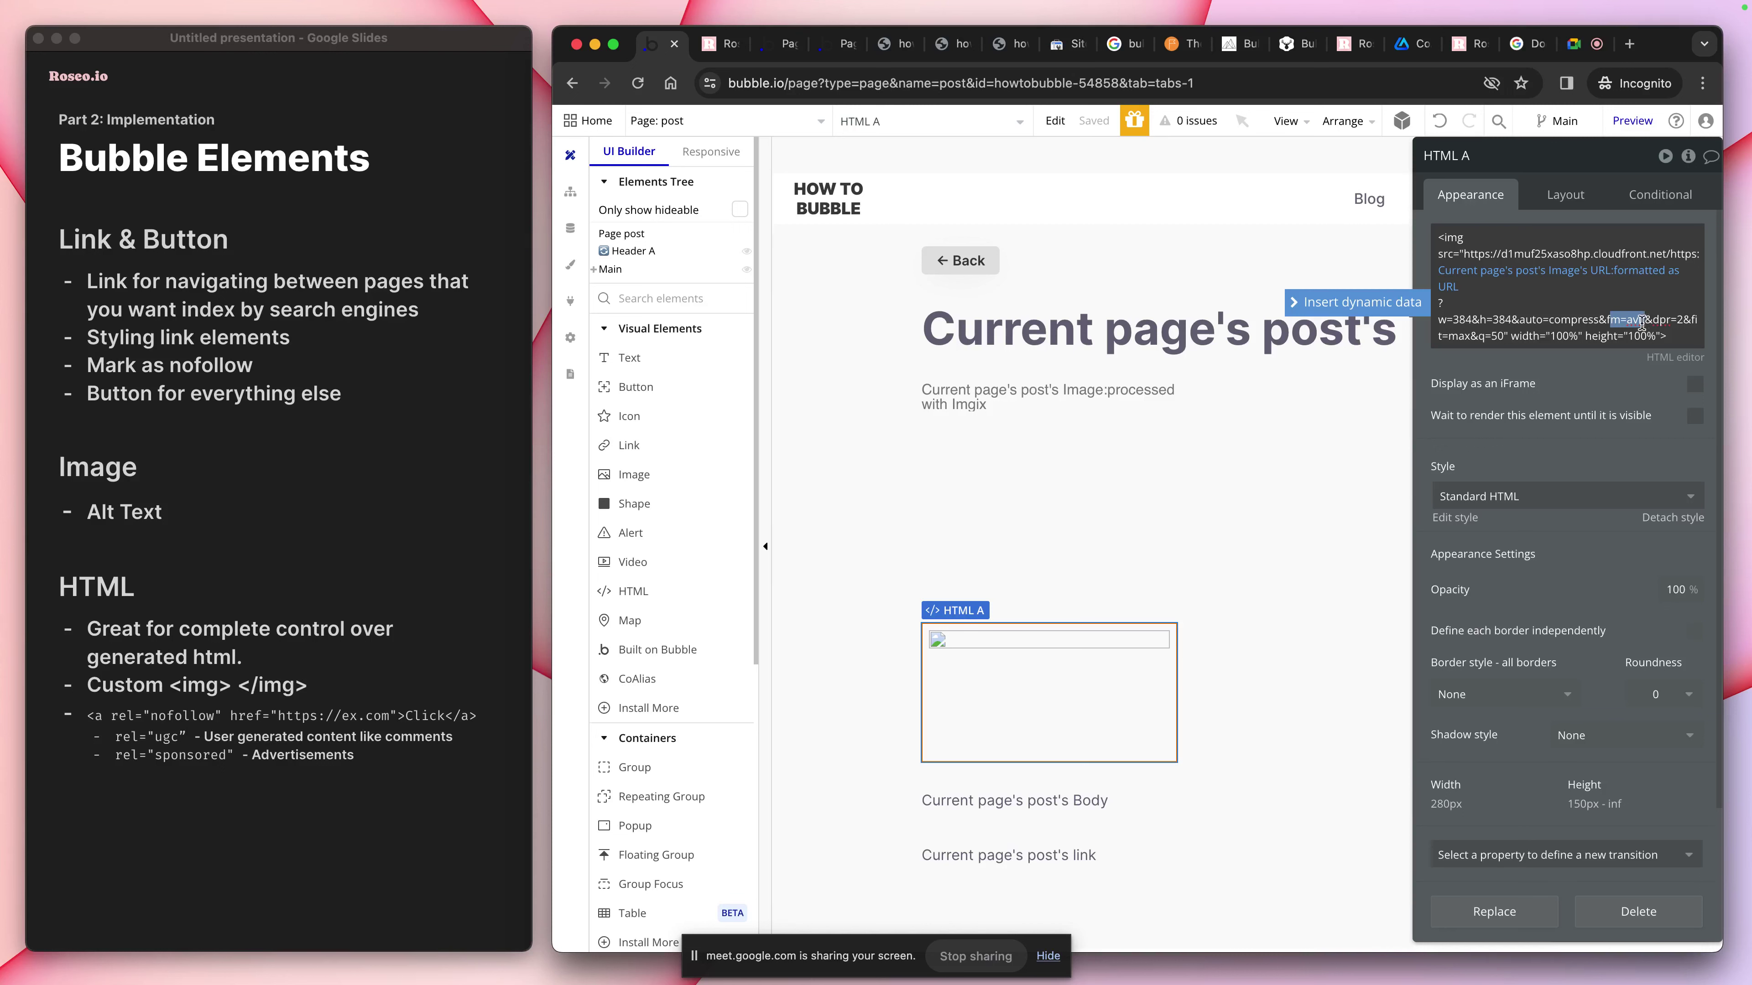
click(1617, 357)
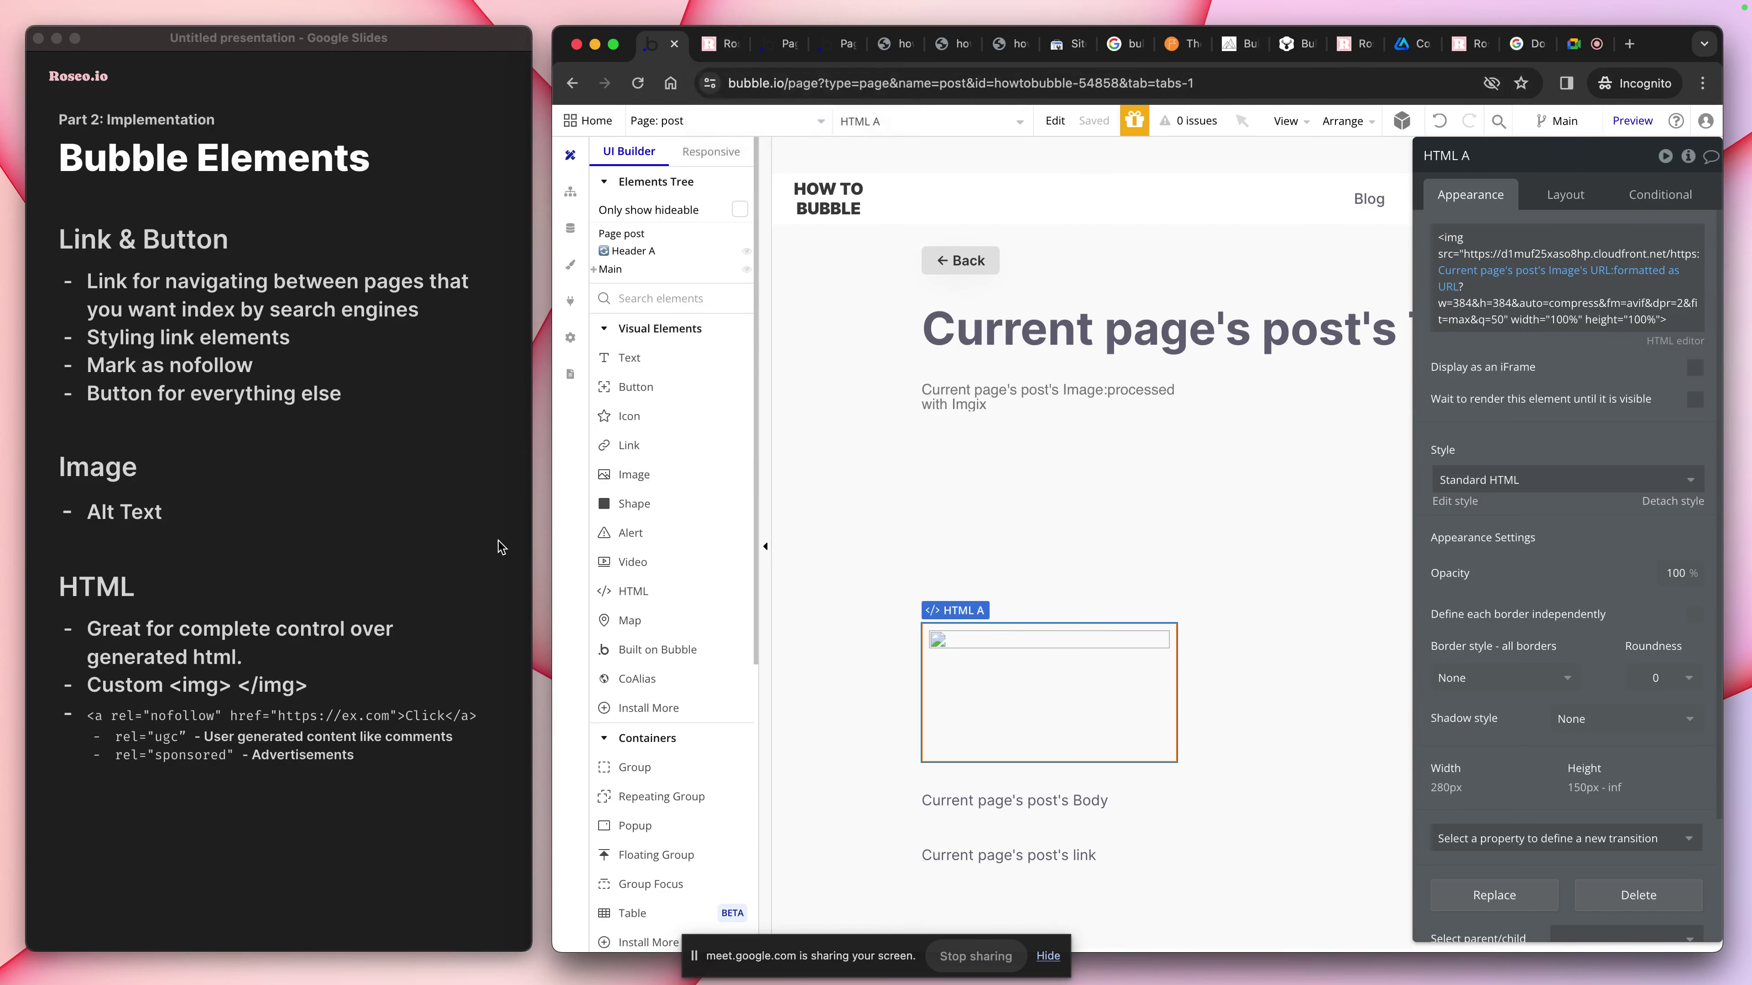
Advance the Google Slides presentation from Bubble Elements to the Part 3 Tools slide covering Google Search Console and Lighthouse
click(436, 680)
click(436, 680)
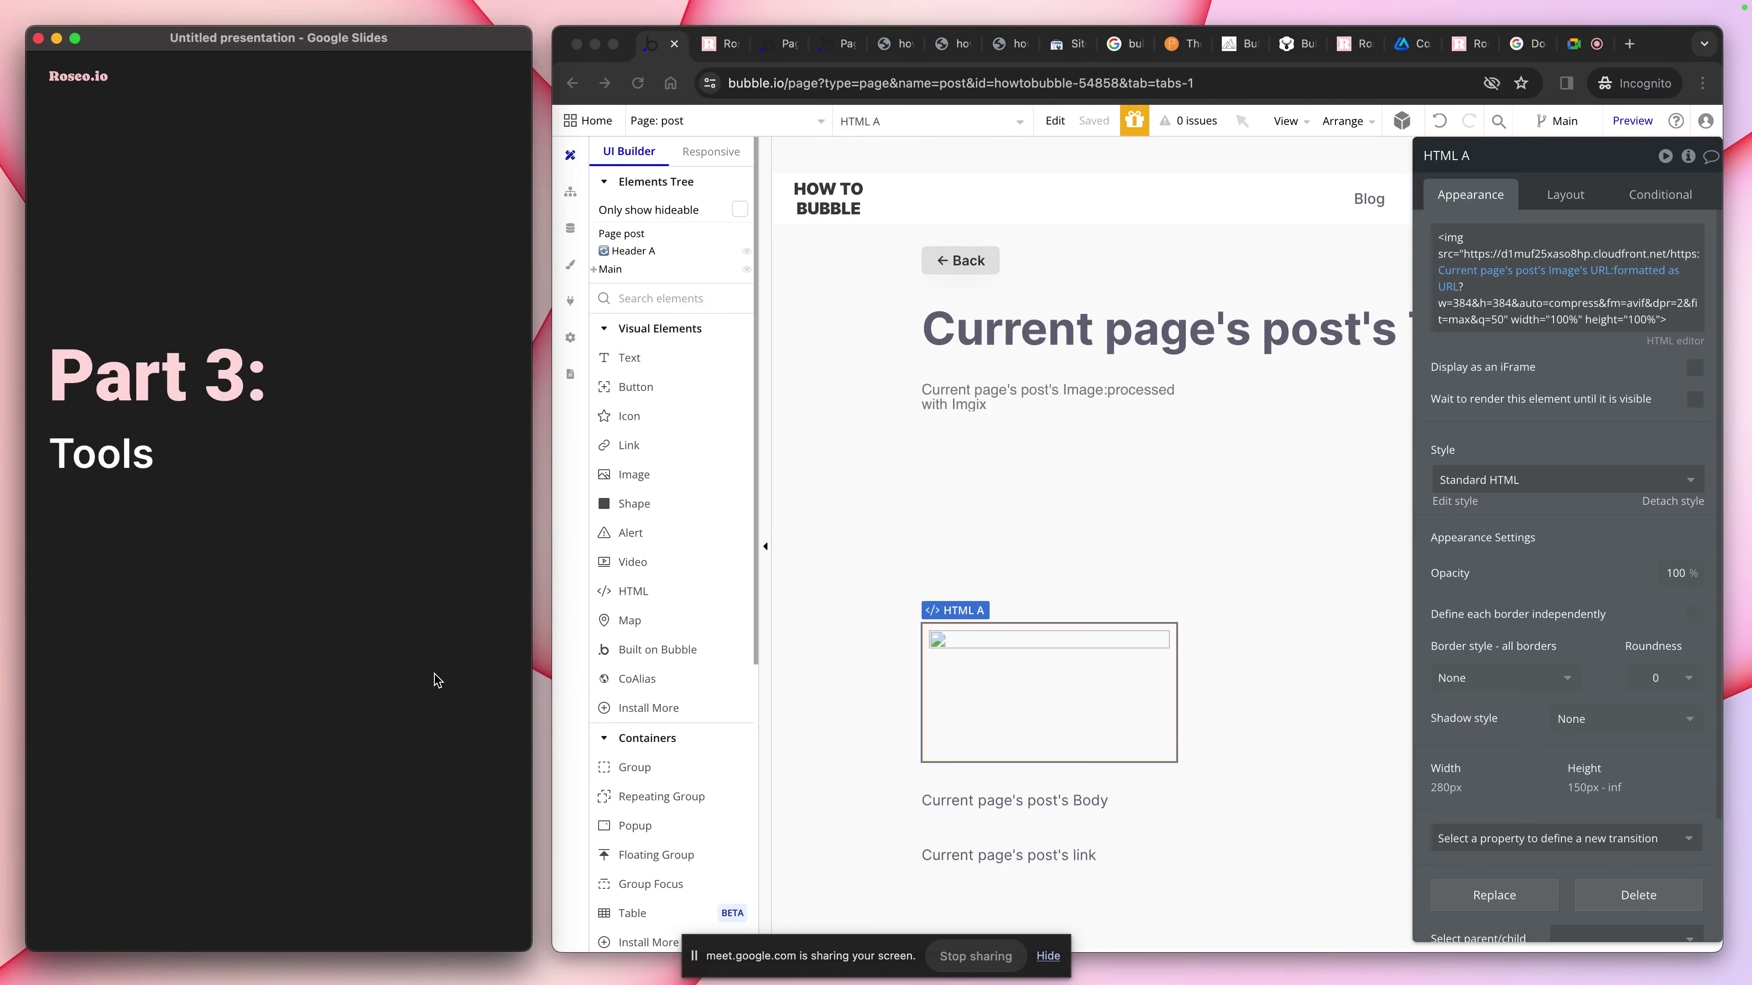
click(105, 525)
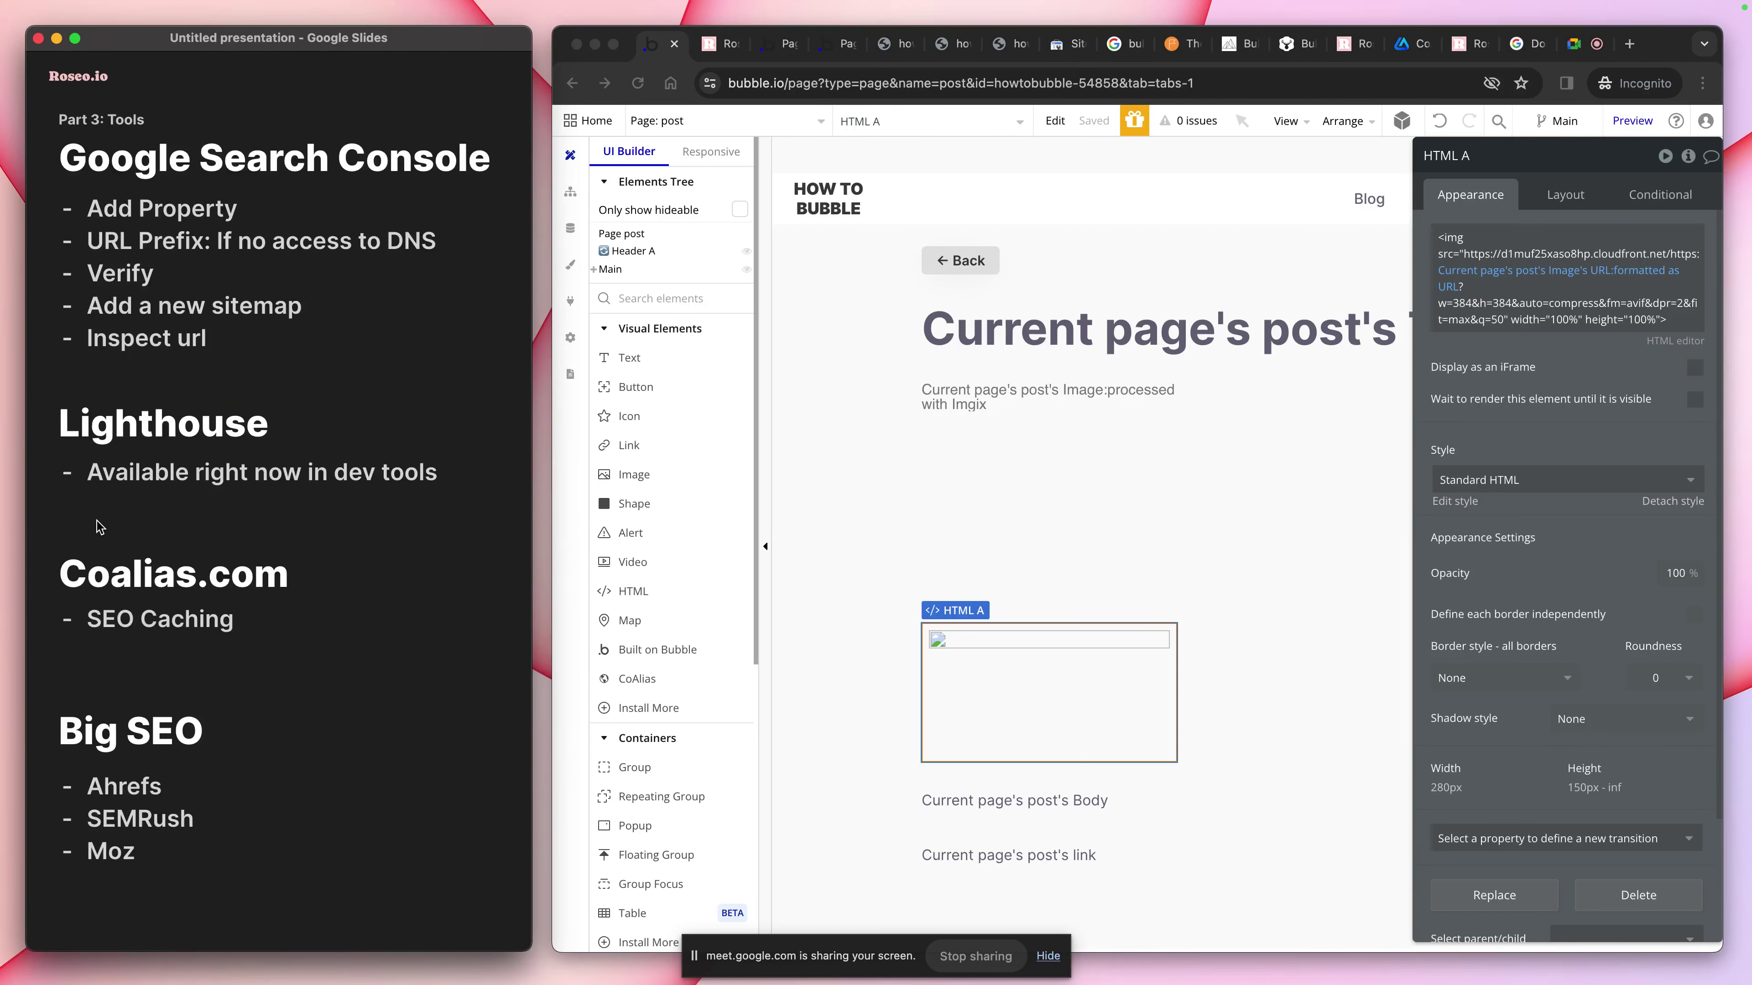
key(Left)
key(Left)
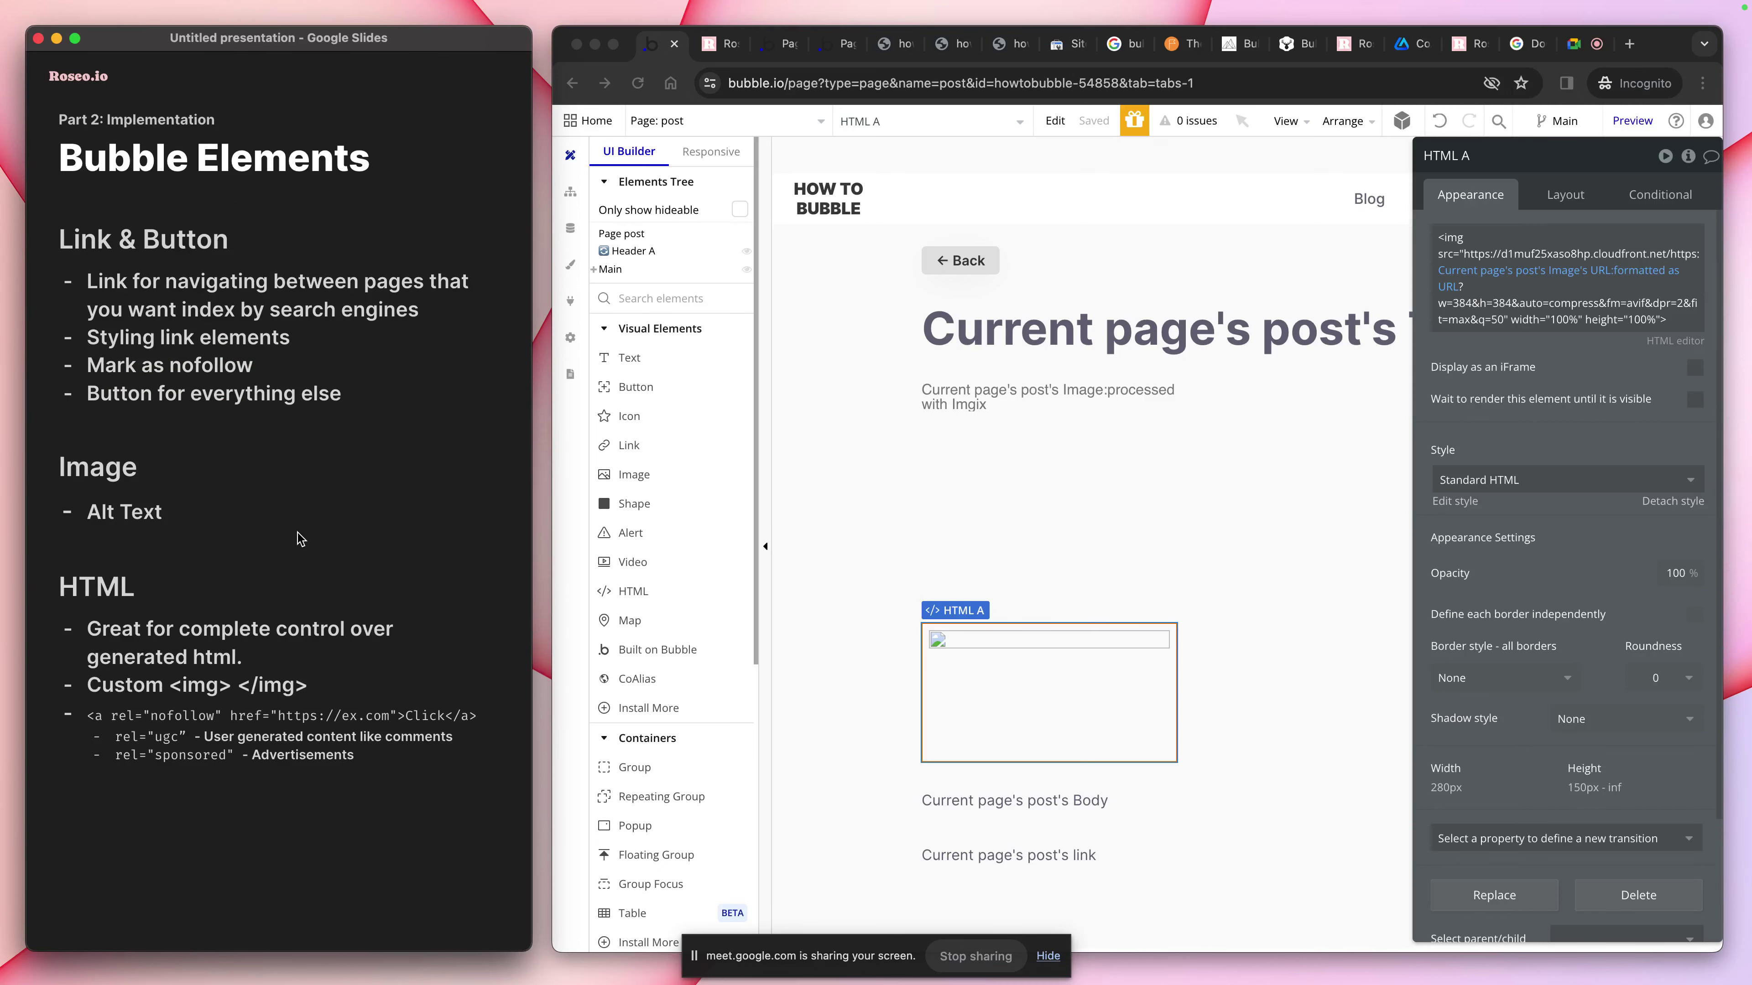
key(Right)
key(Right)
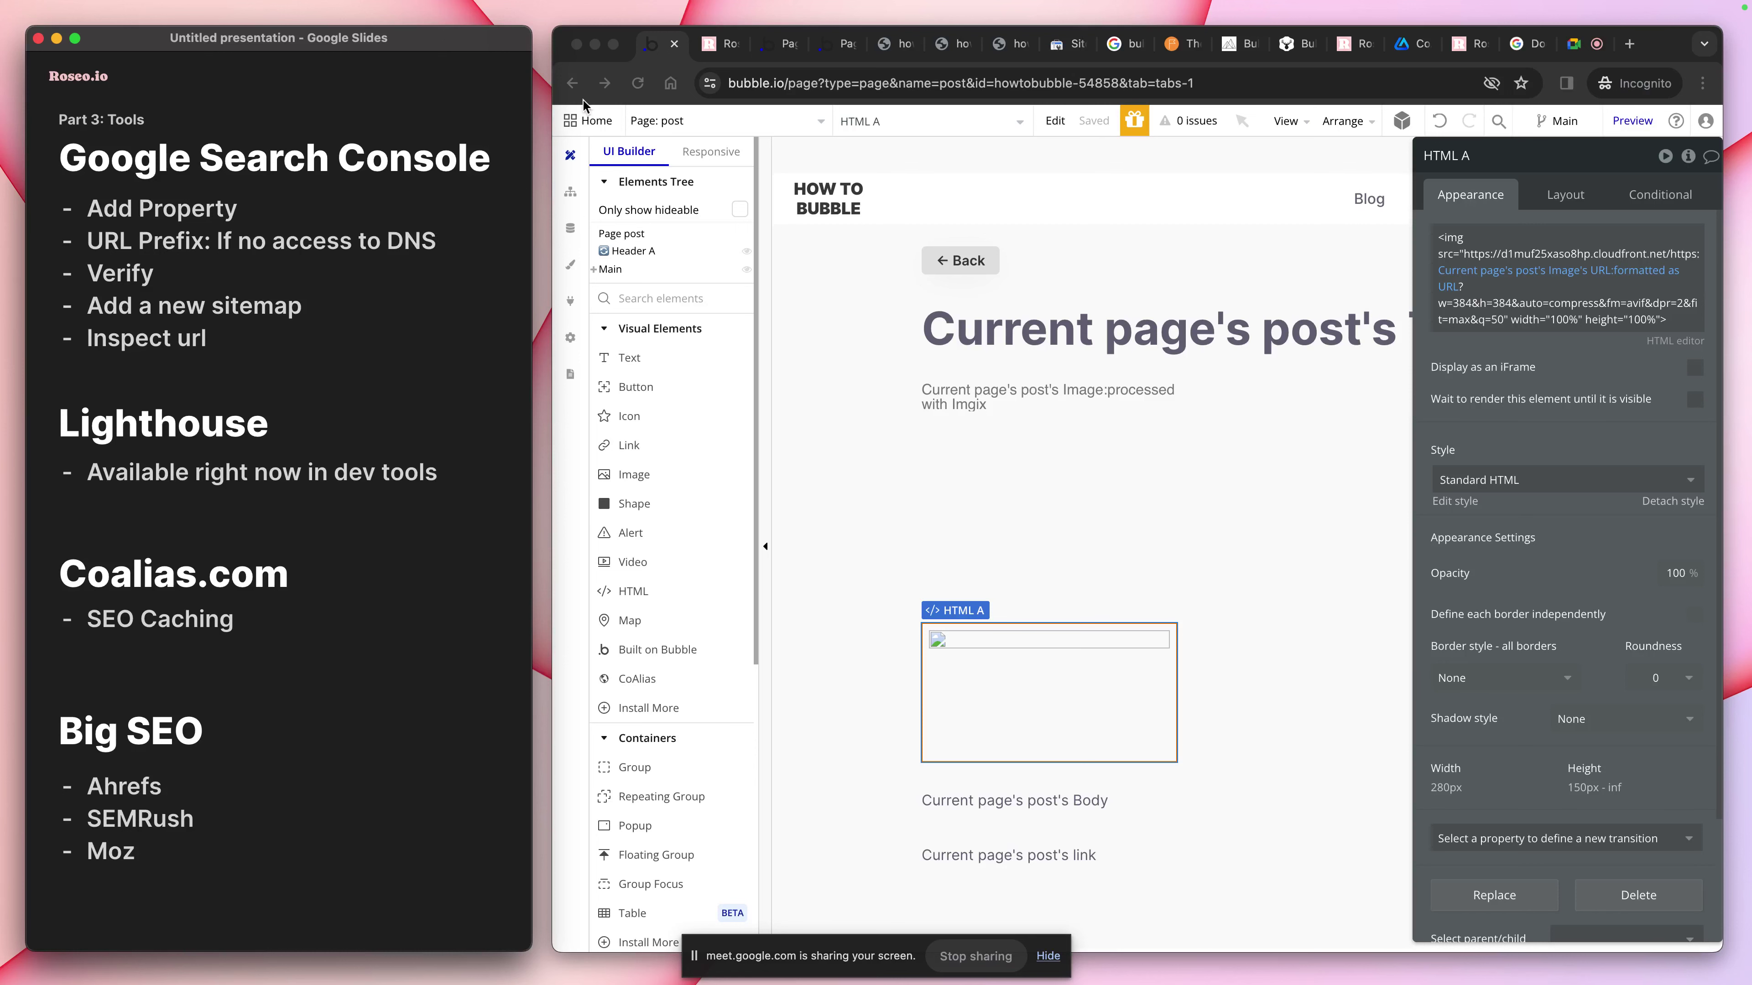
Switch to the buildingwithbubble.com crash course page in Chrome and view its Lighthouse report in the developer tools
click(783, 45)
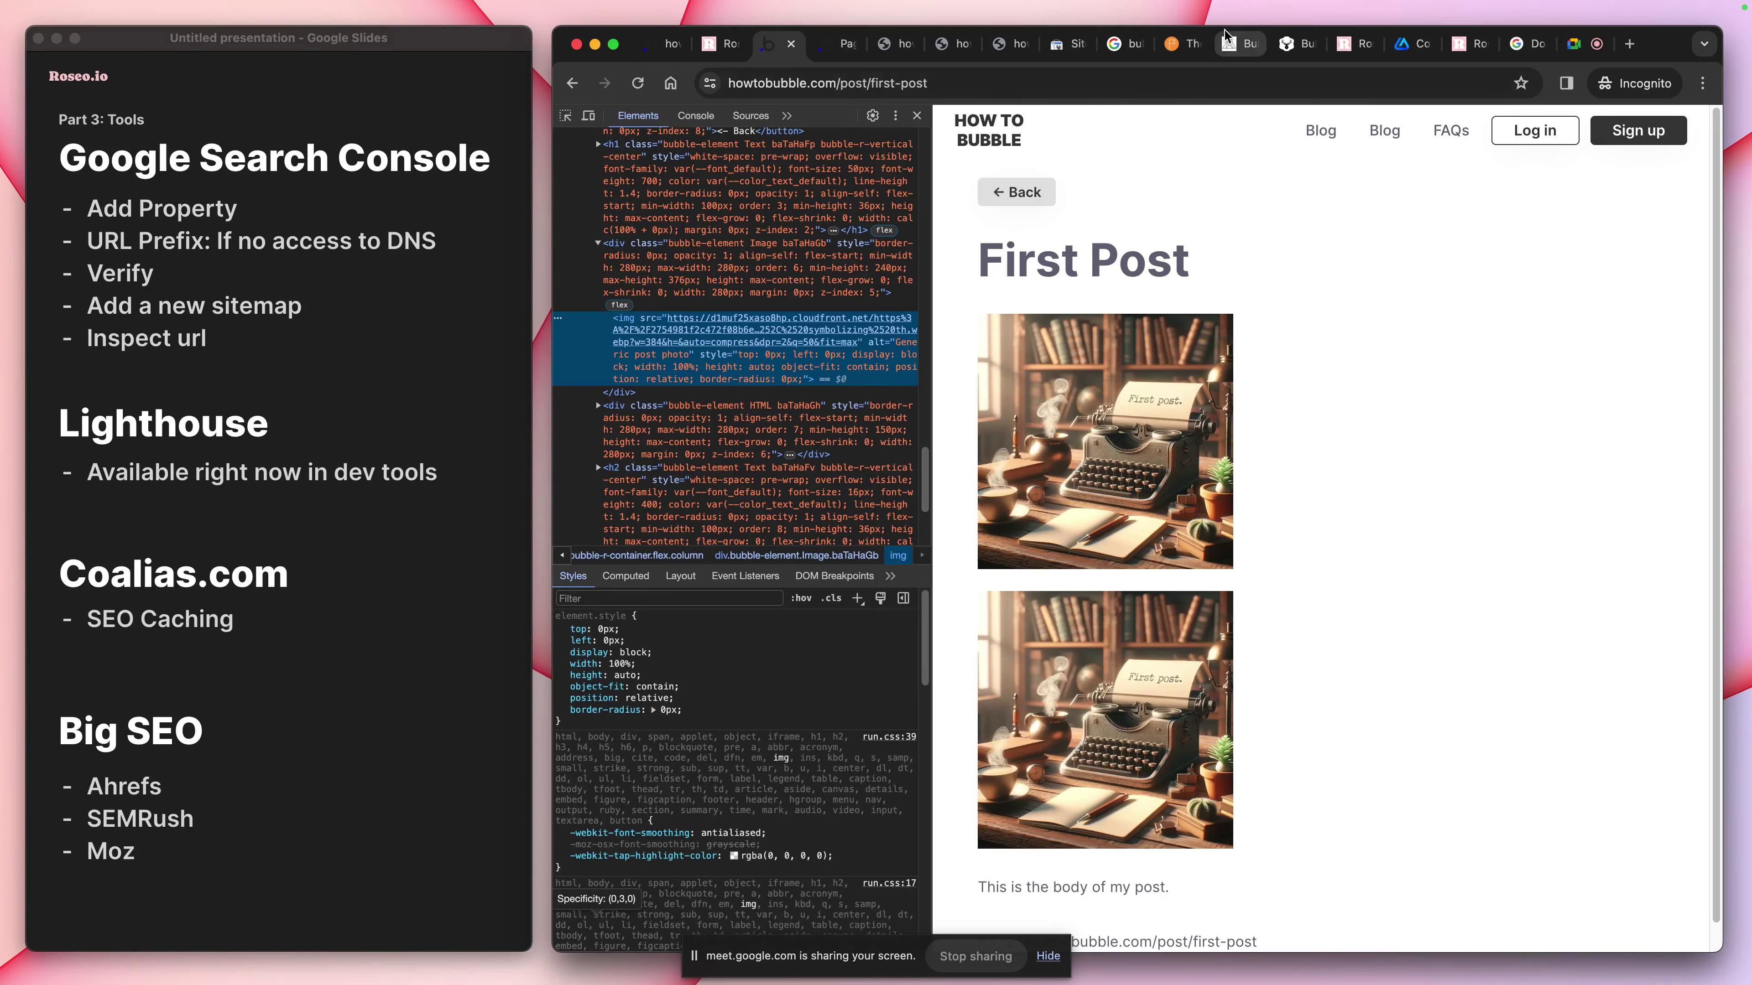
click(1180, 44)
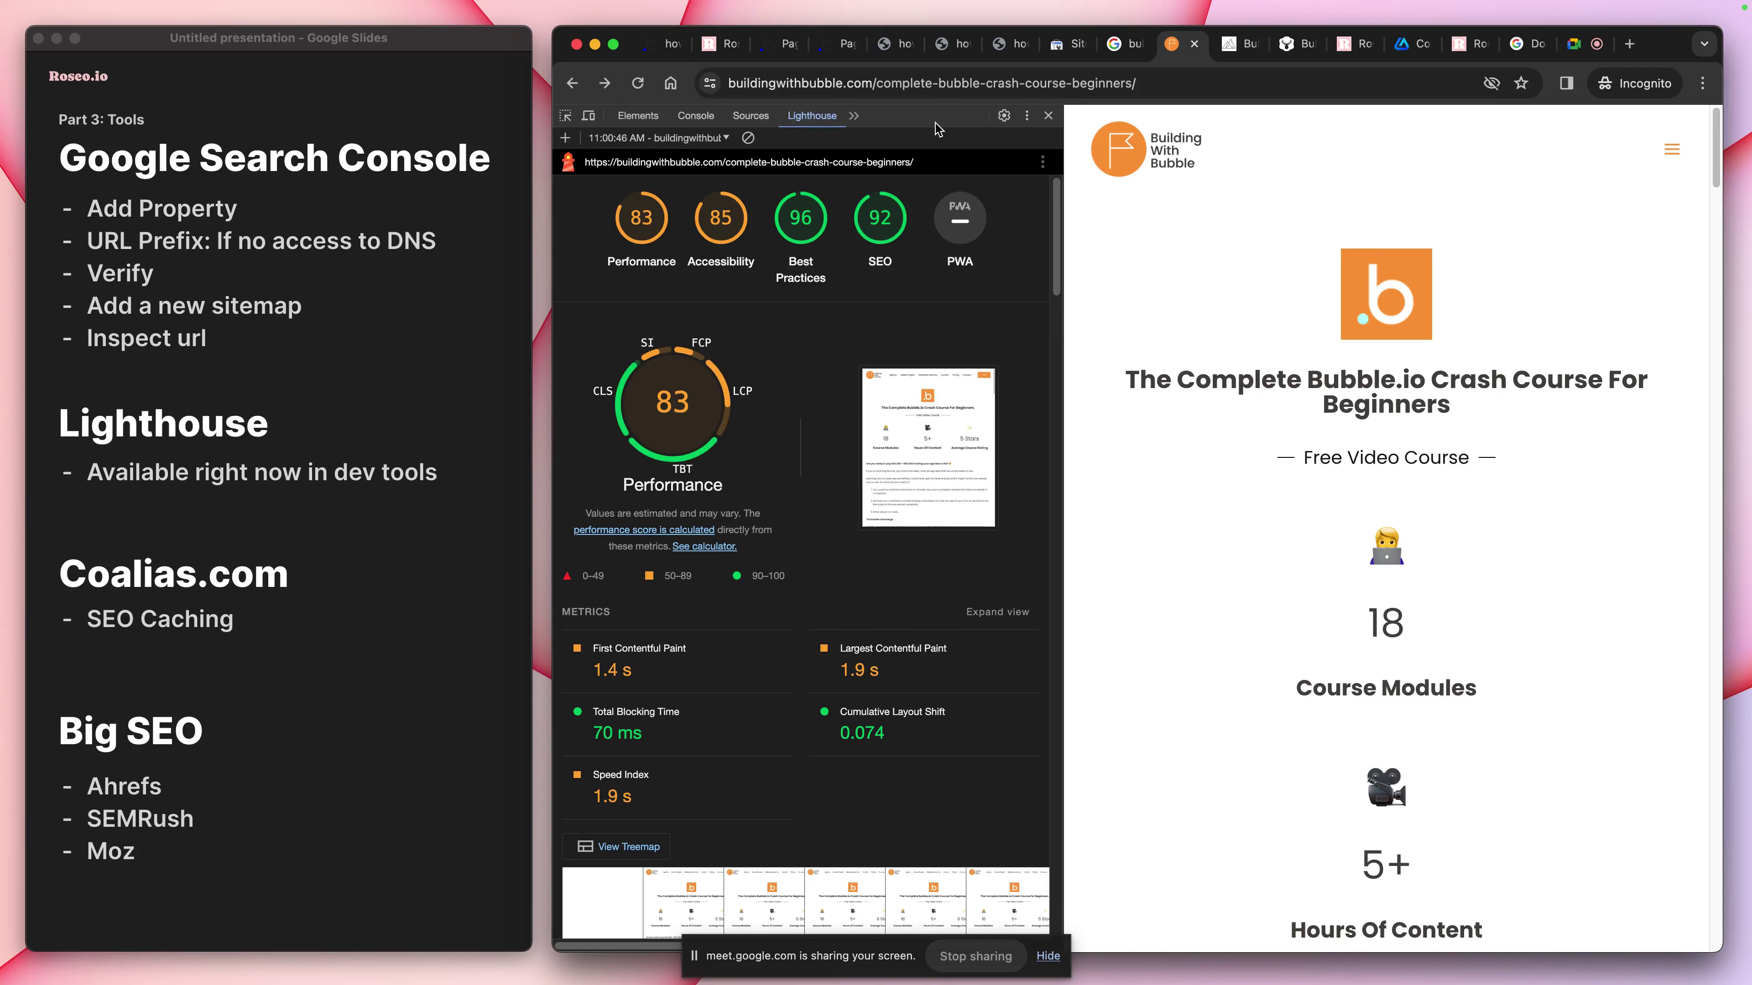
right_click(1420, 135)
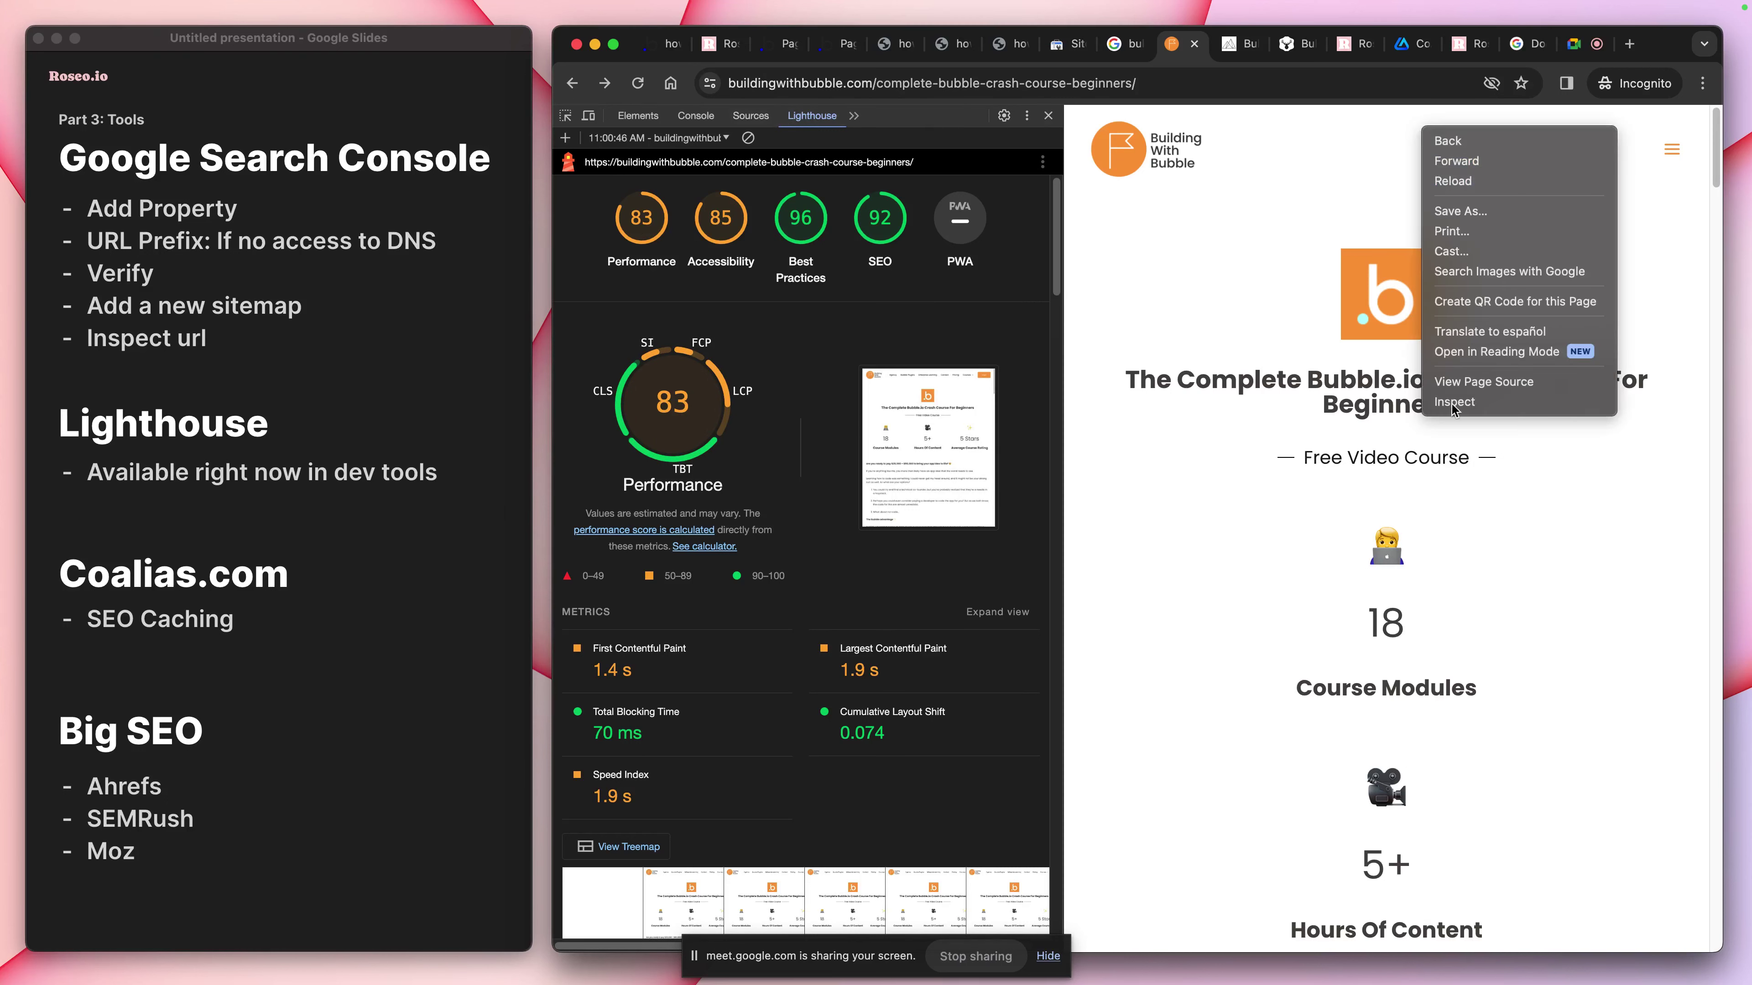
click(858, 119)
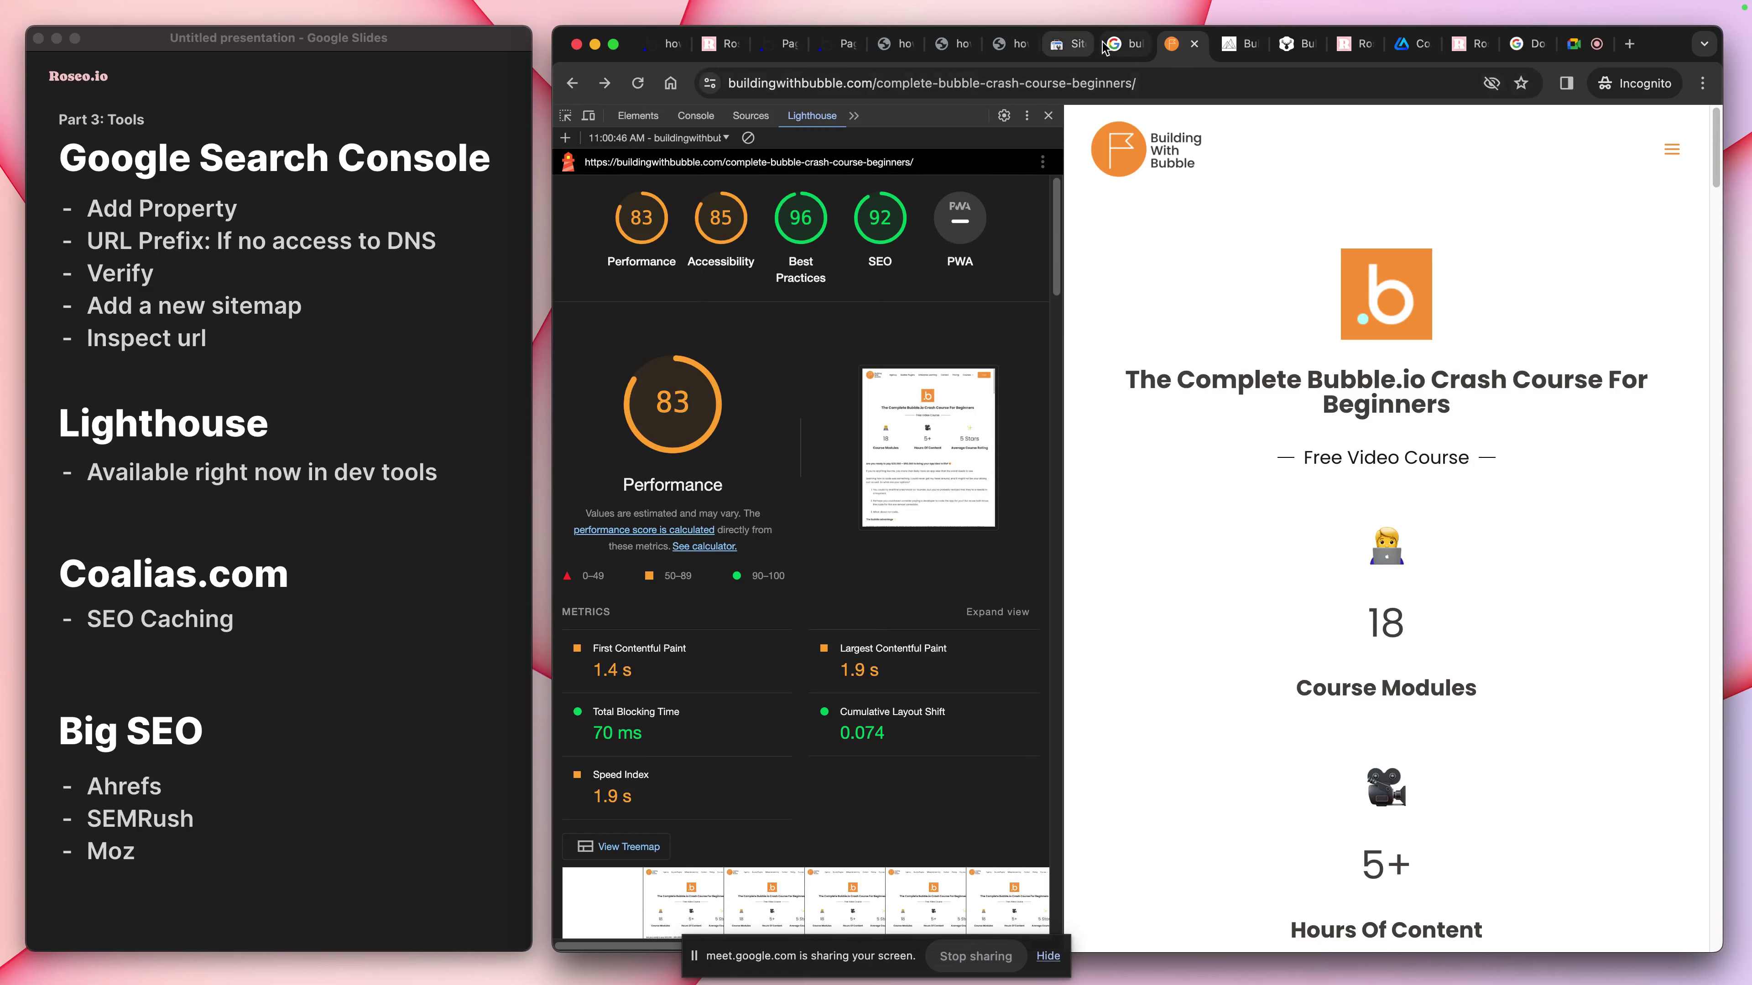
Review the Google results for "bubble for beginners", from the videos down to the organic listings and back
click(1124, 43)
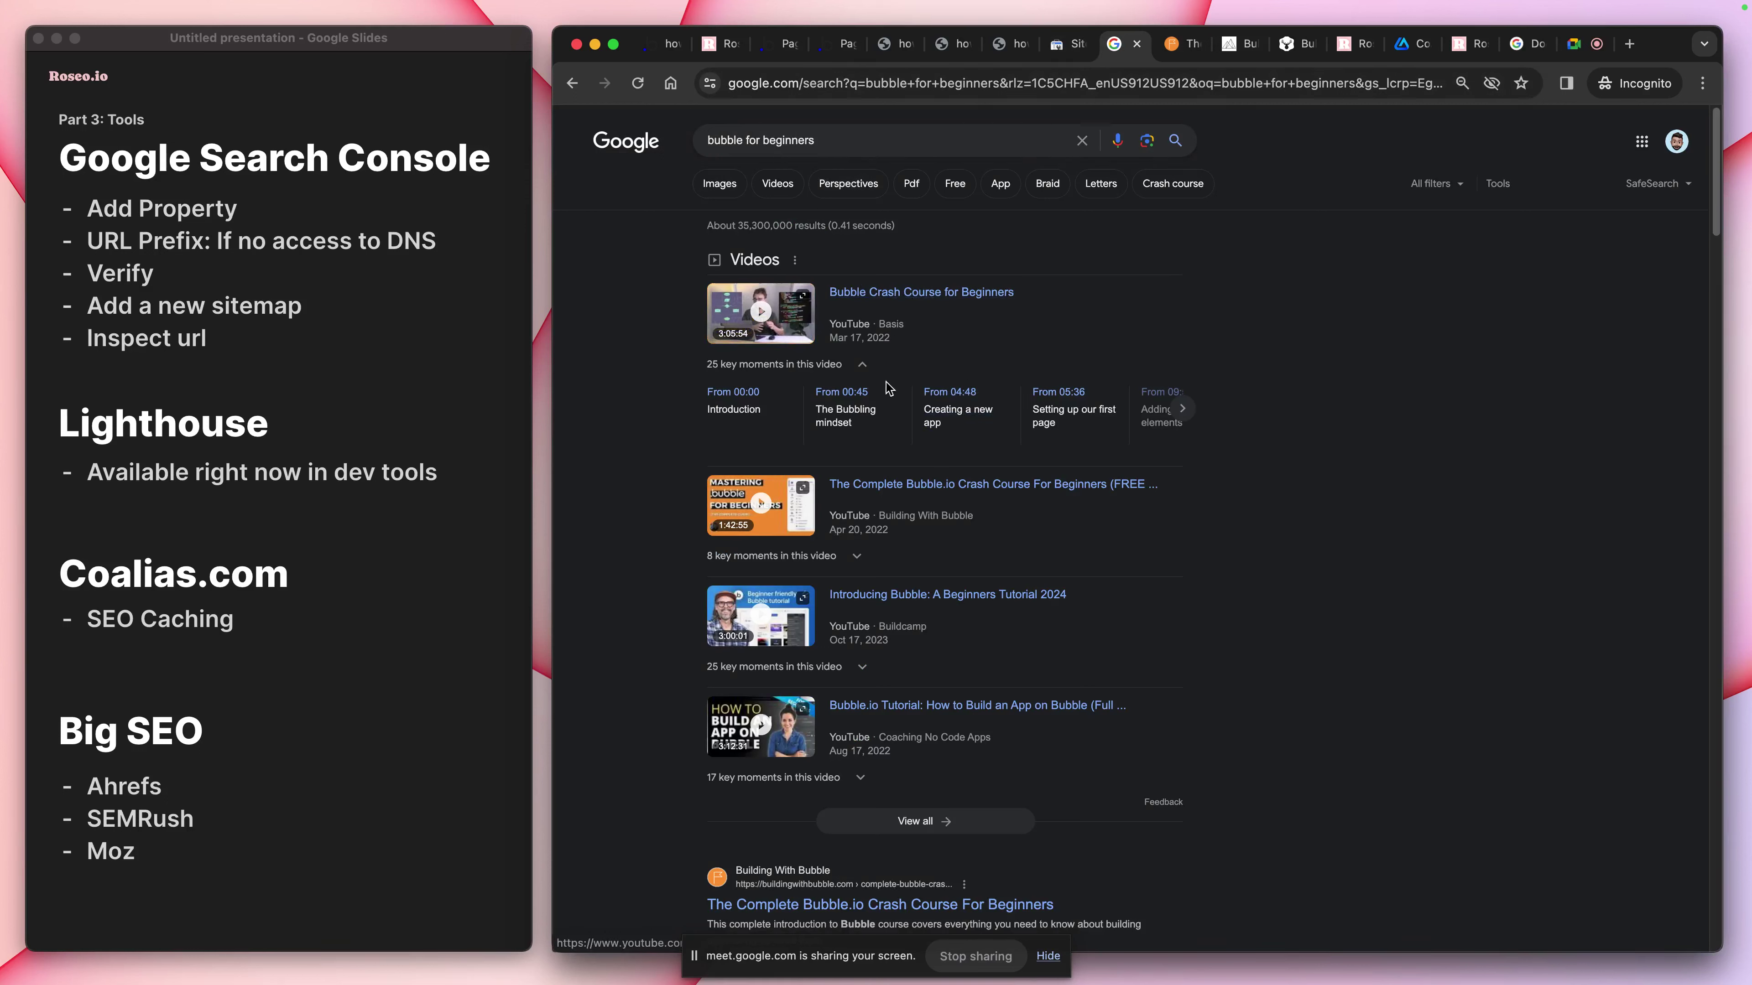
scroll(1012, 485, down, 8)
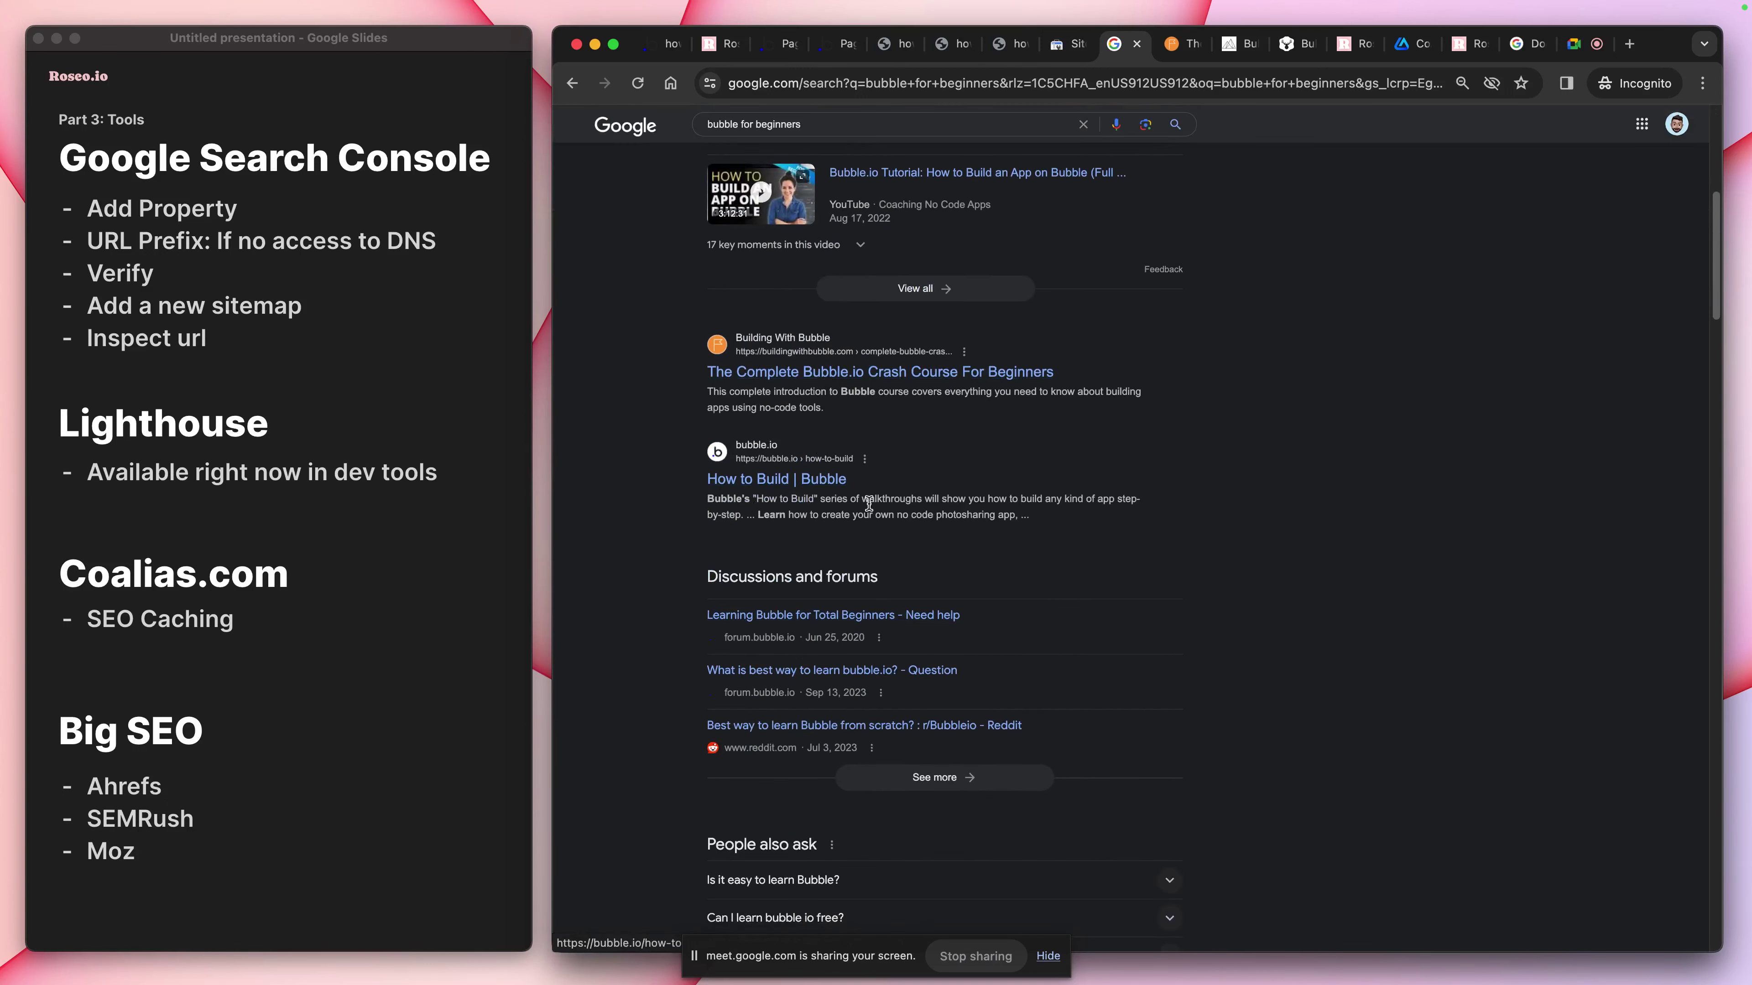
scroll(965, 509, down, 7)
scroll(968, 509, down, 3)
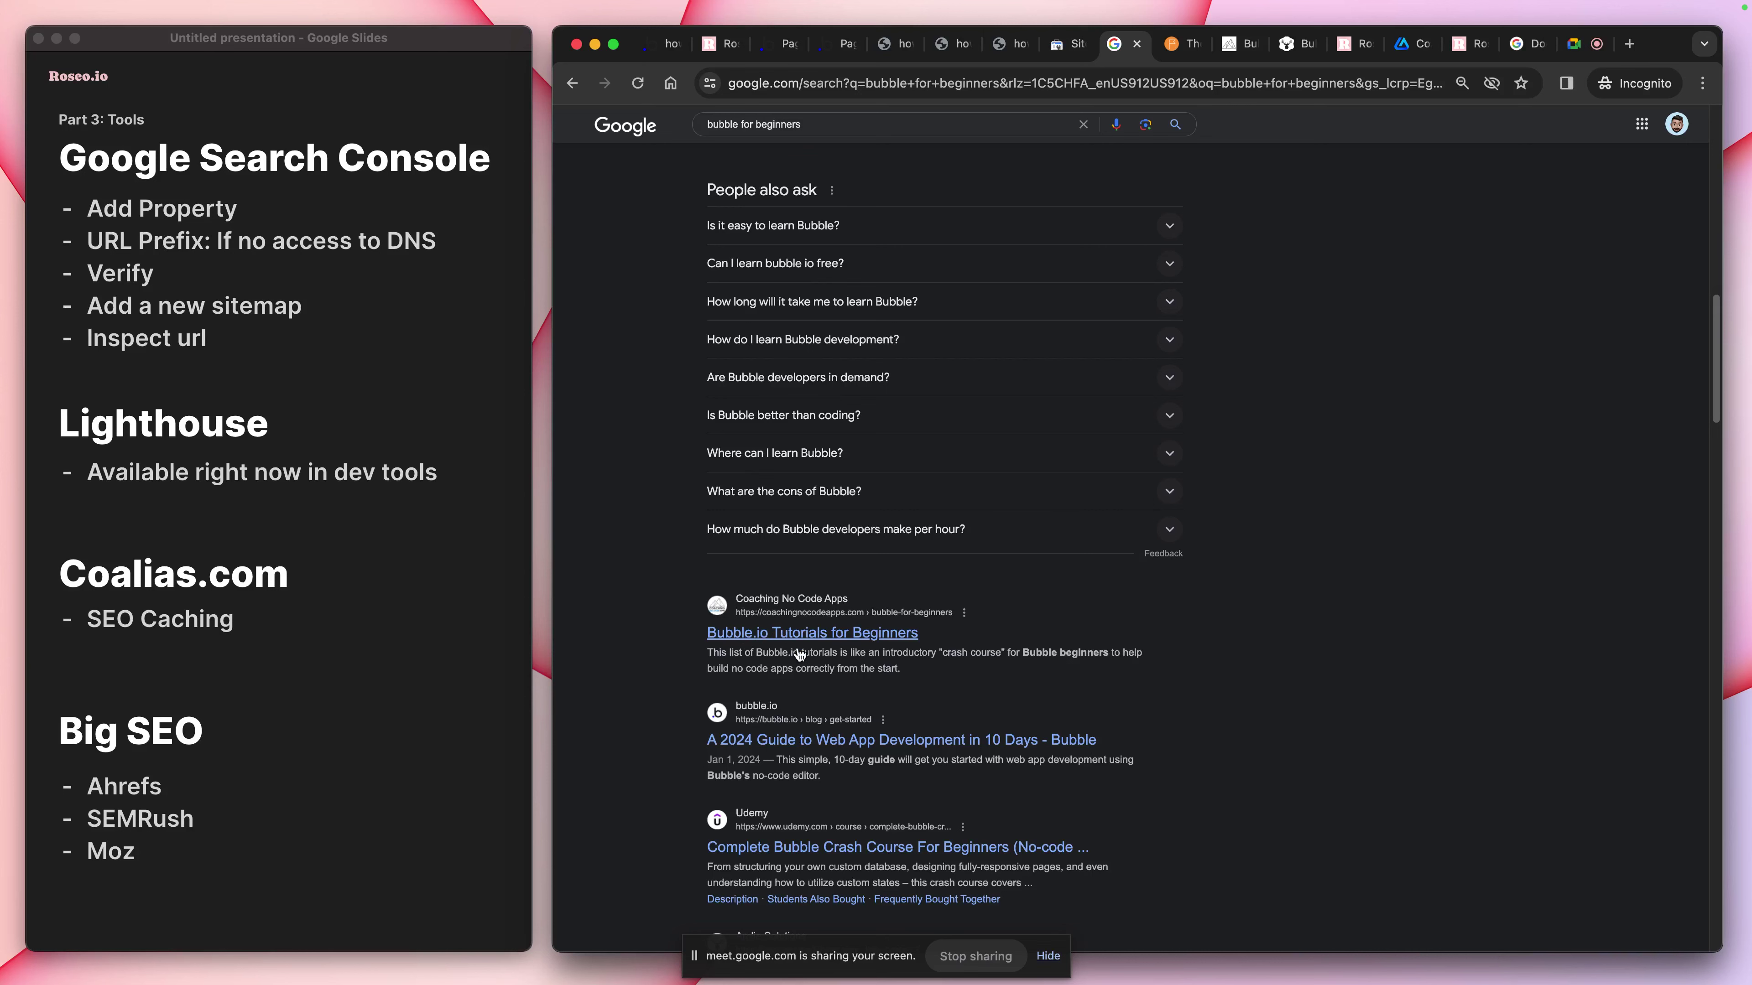
scroll(928, 549, down, 1)
scroll(938, 535, up, 10)
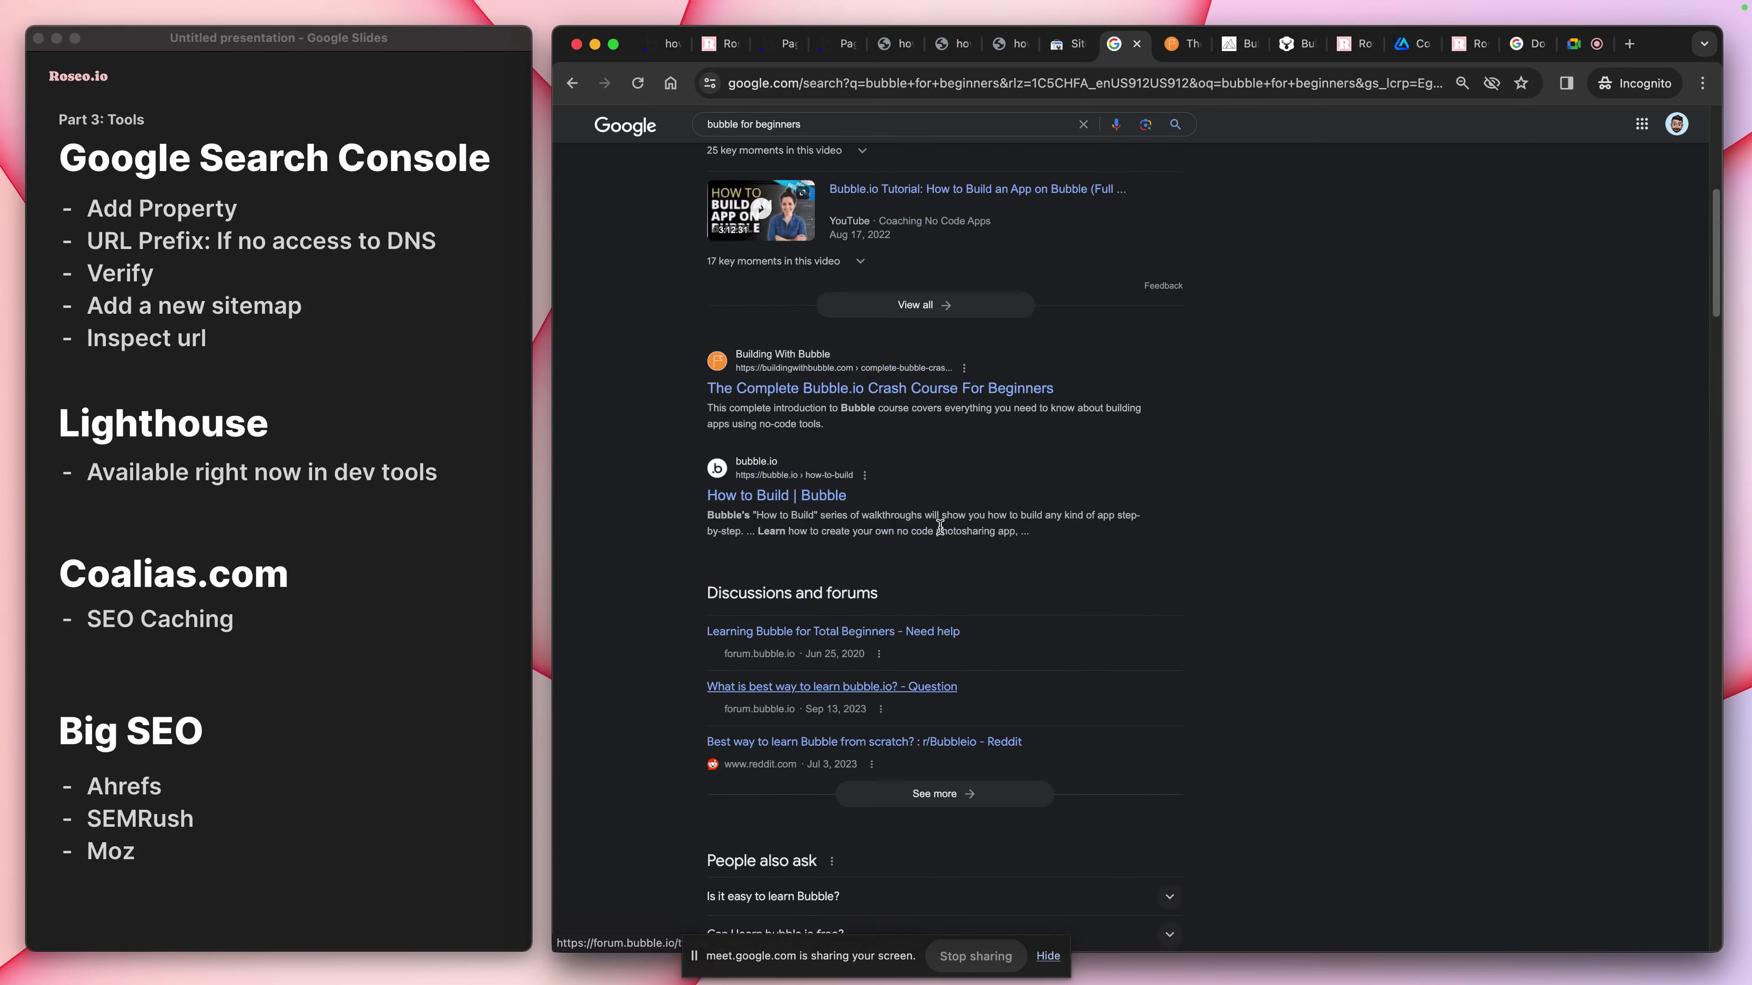
scroll(939, 532, up, 5)
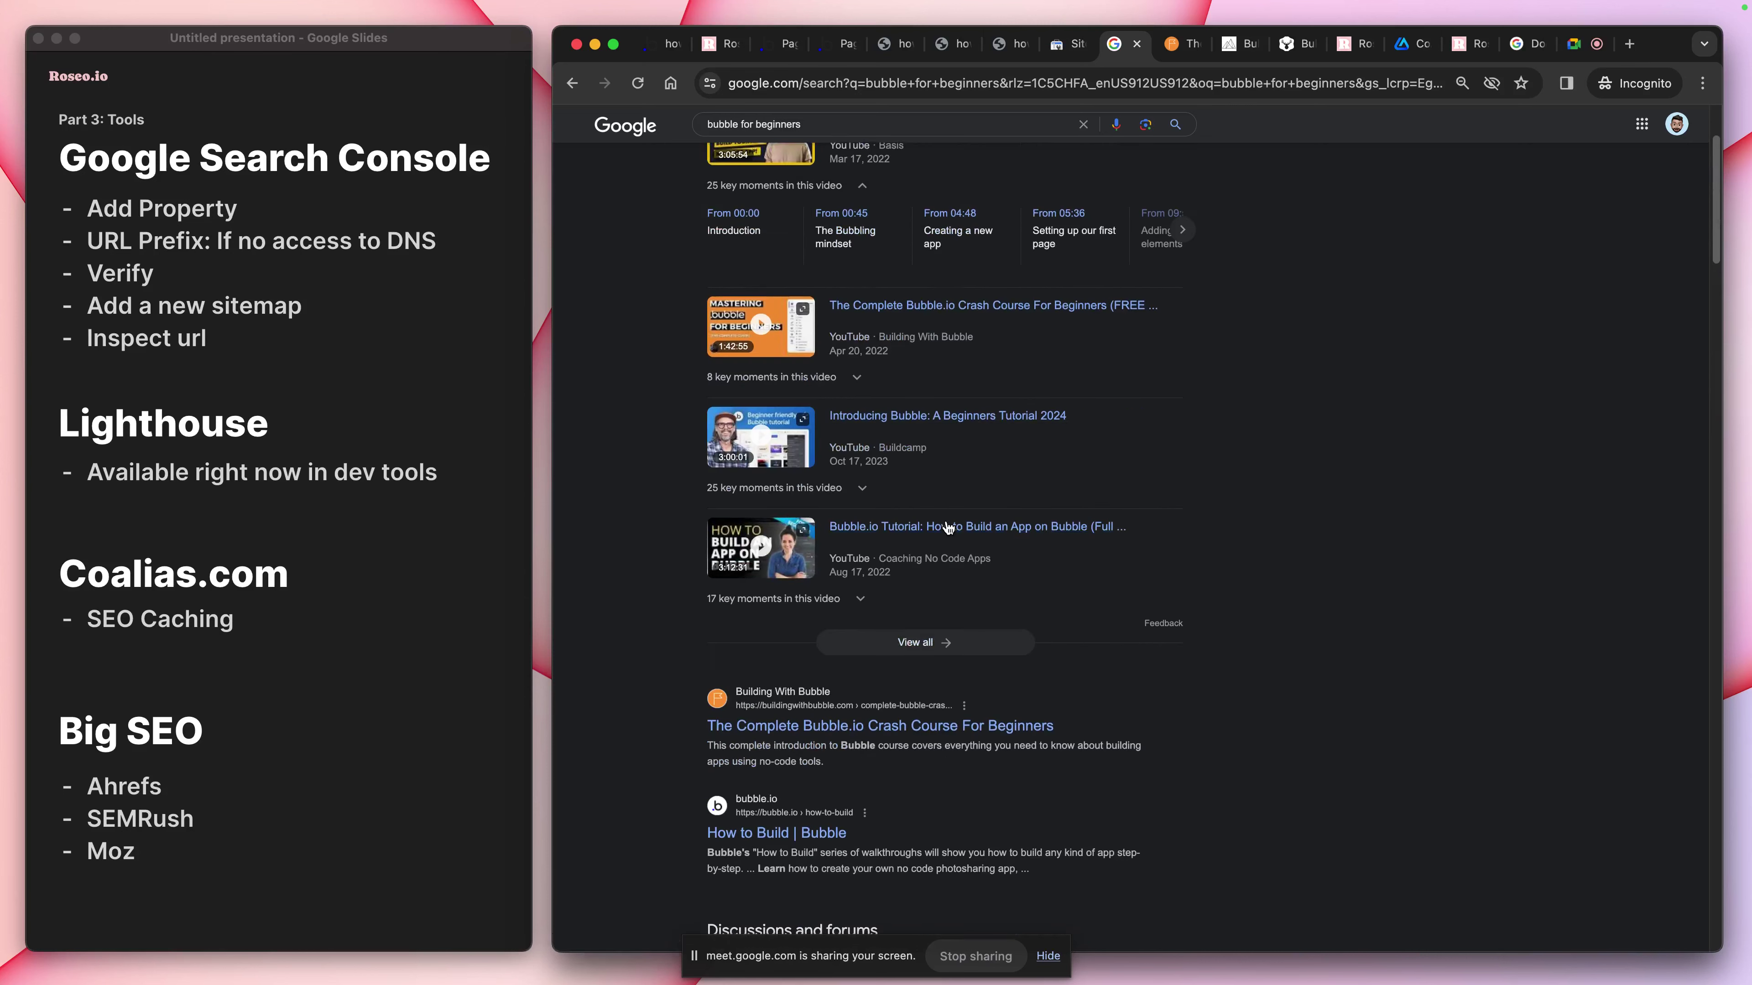
Compare the Lighthouse reports of the buildingwithbubble.com, coachingnocodeapps.com and amliesolutions.com beginner pages
click(1179, 45)
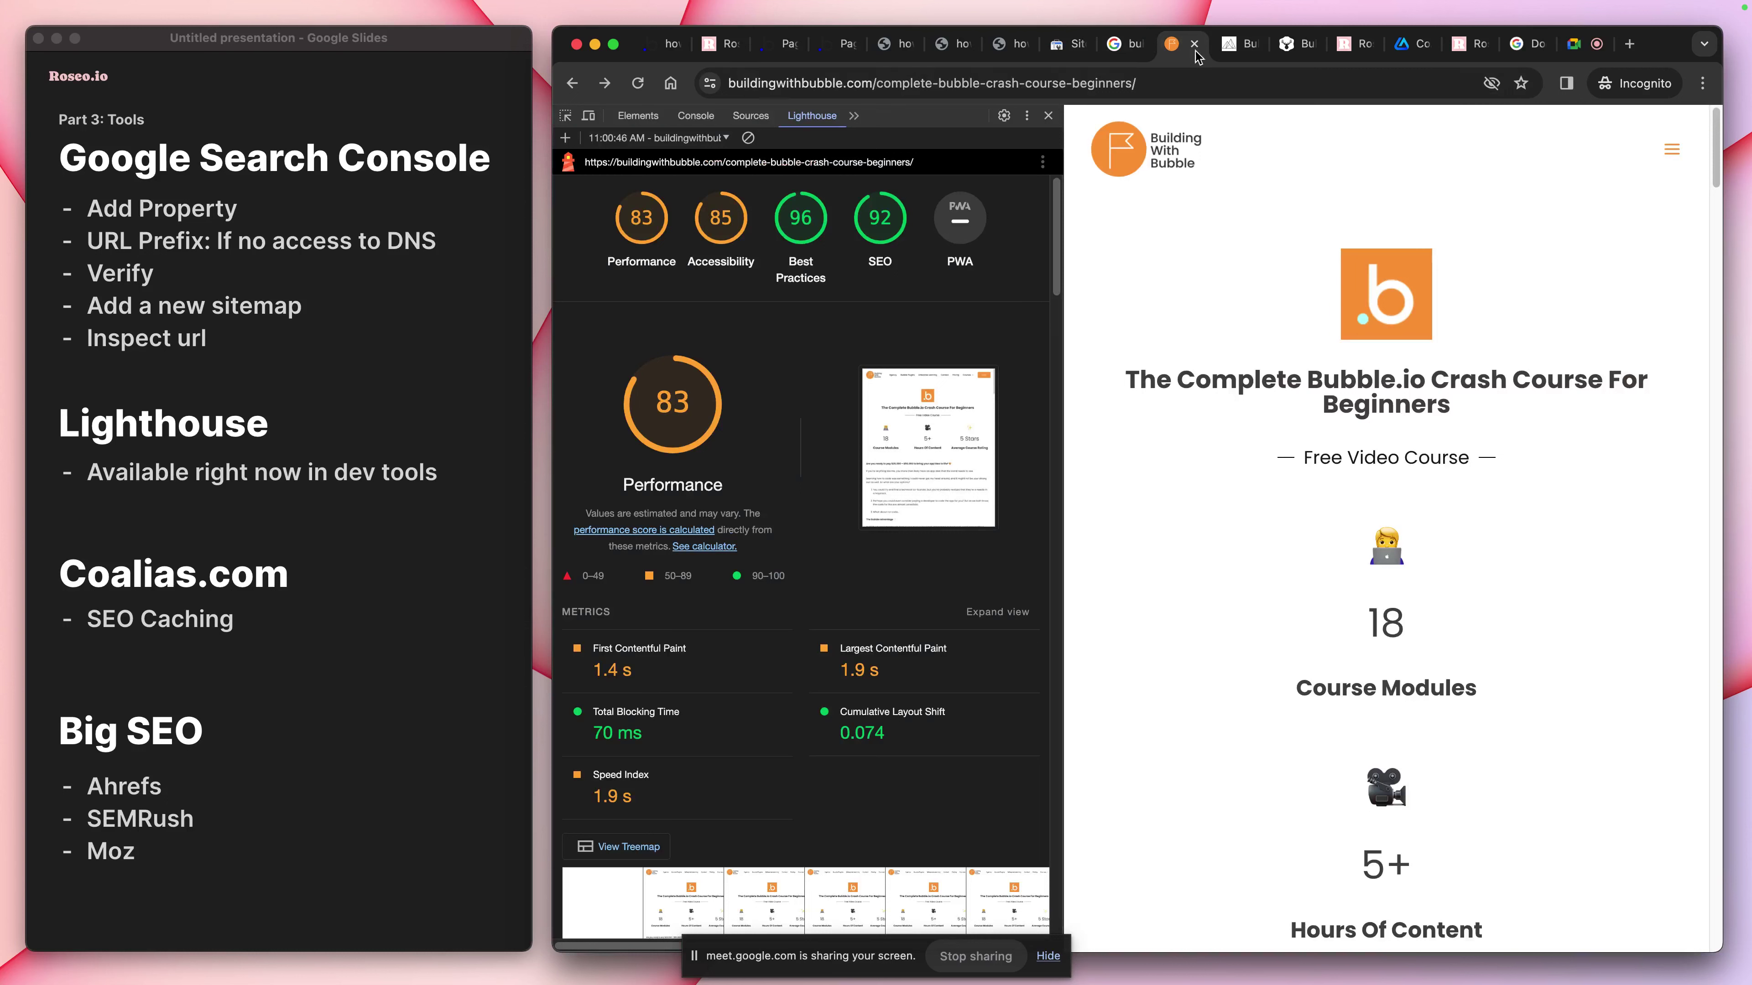
click(1236, 45)
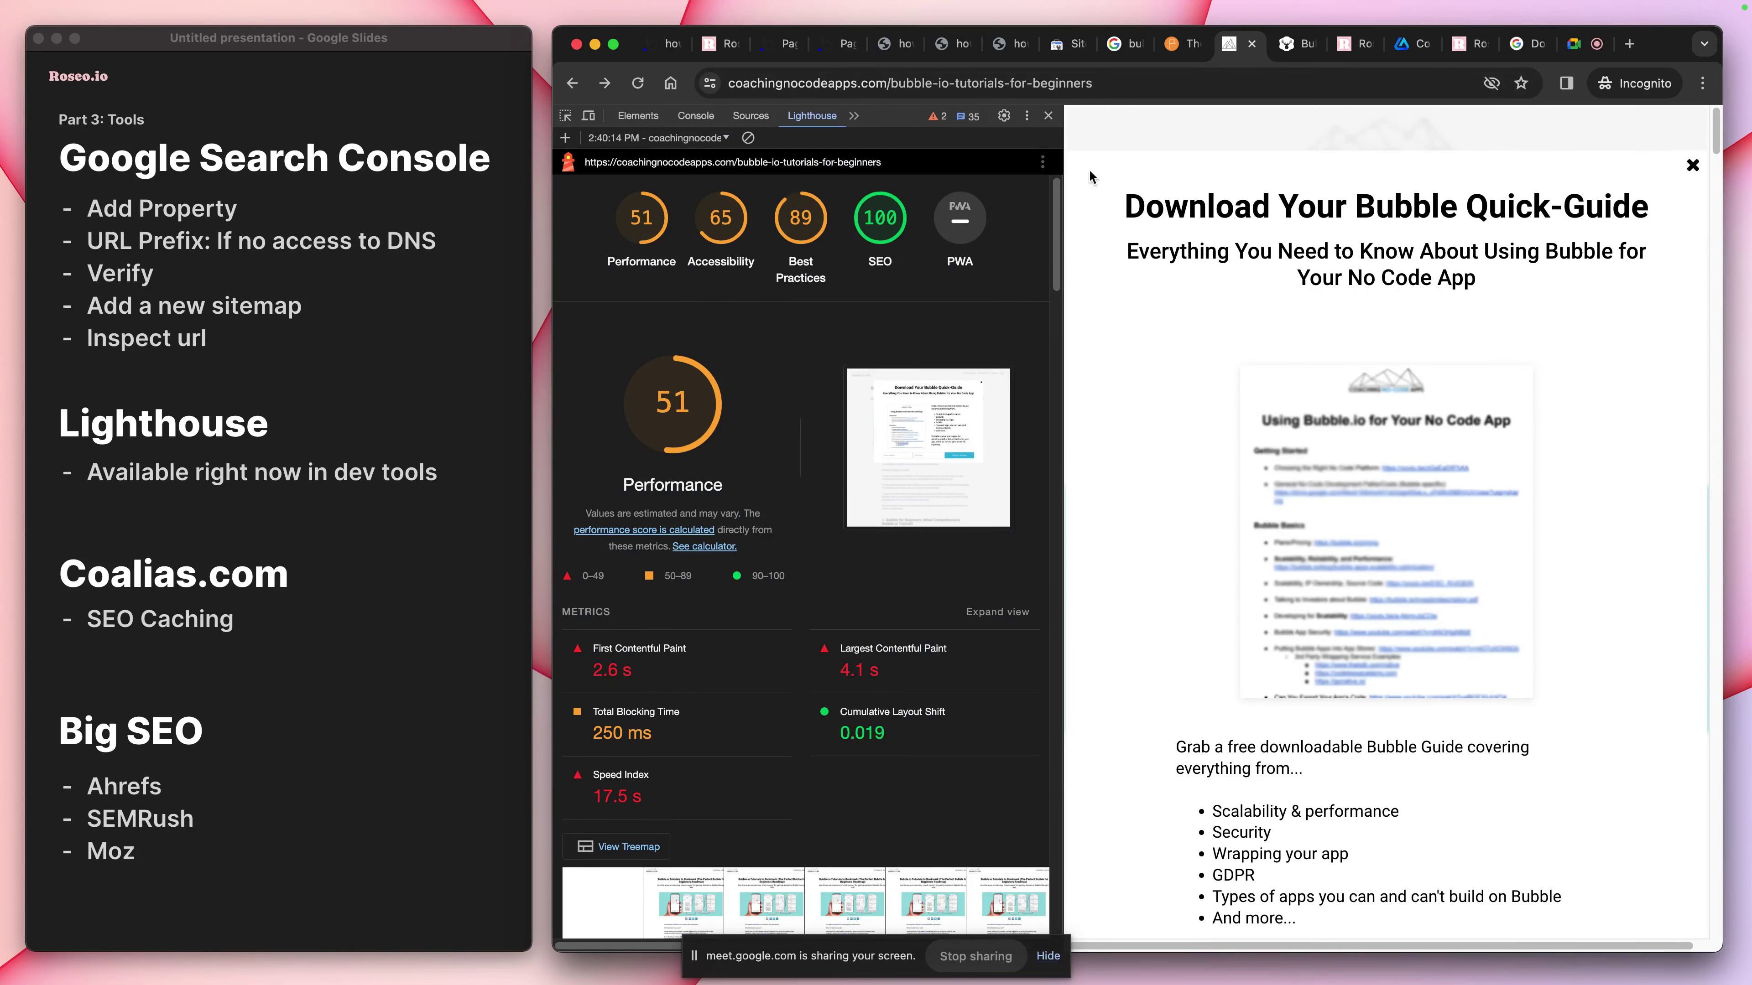
click(1303, 45)
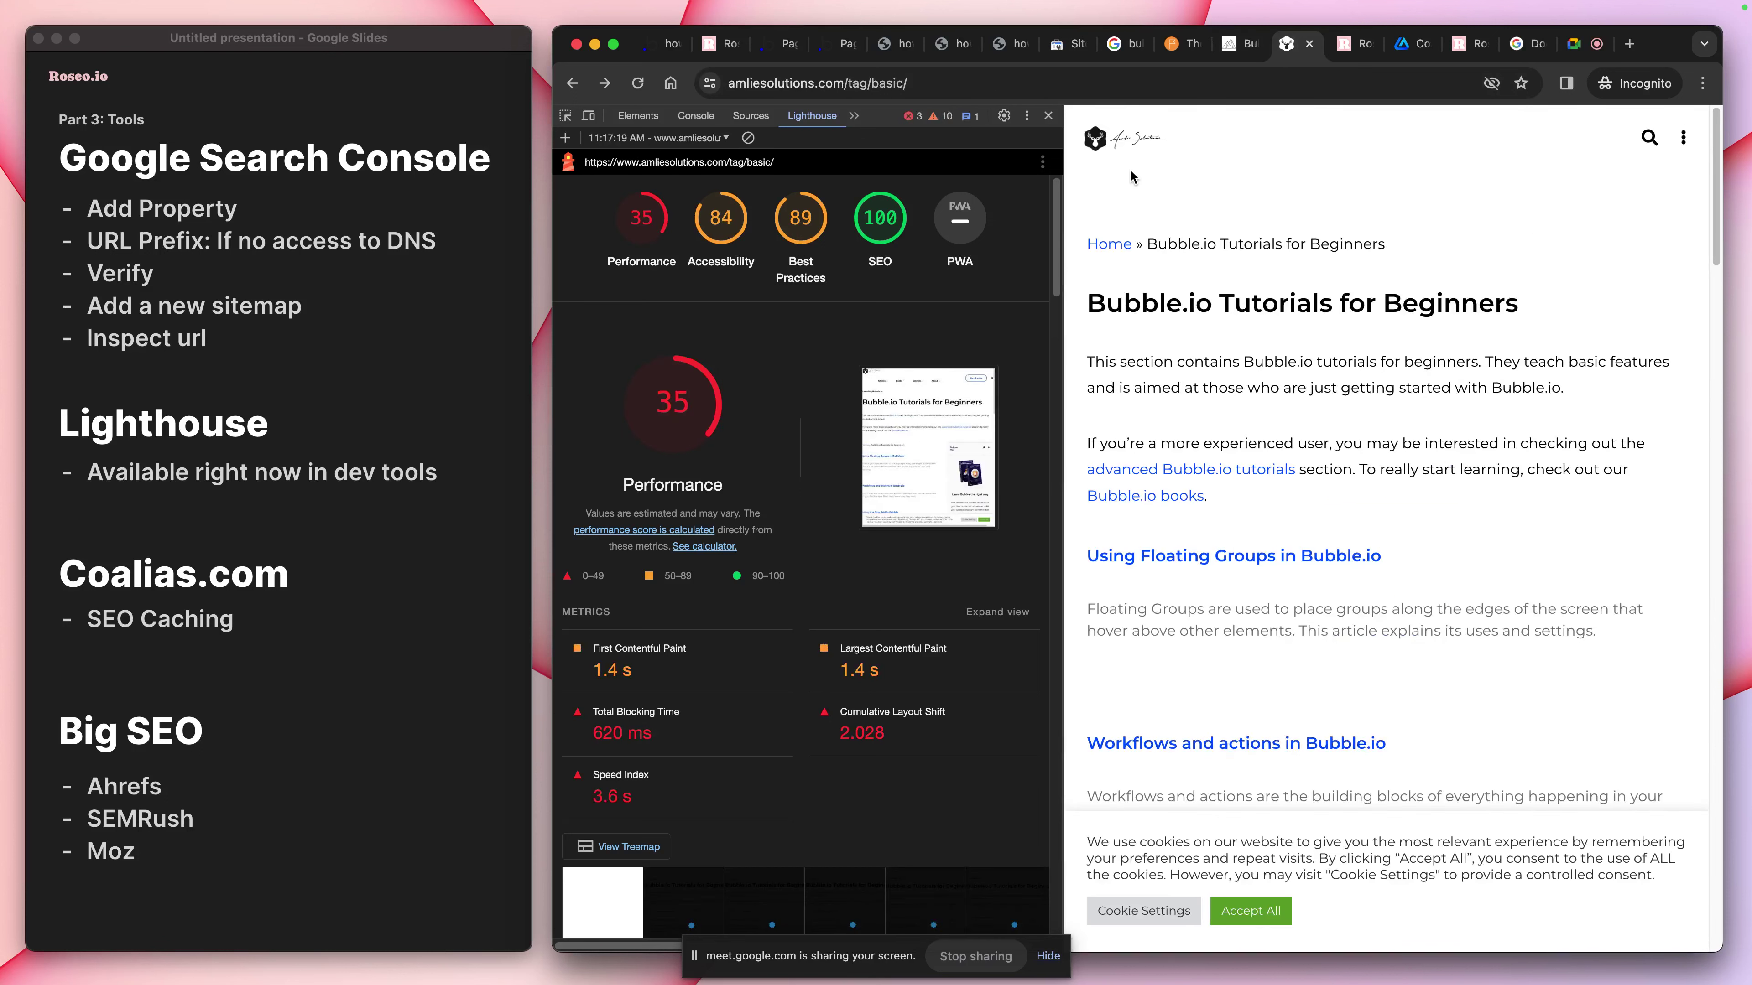
mouse_move(698, 391)
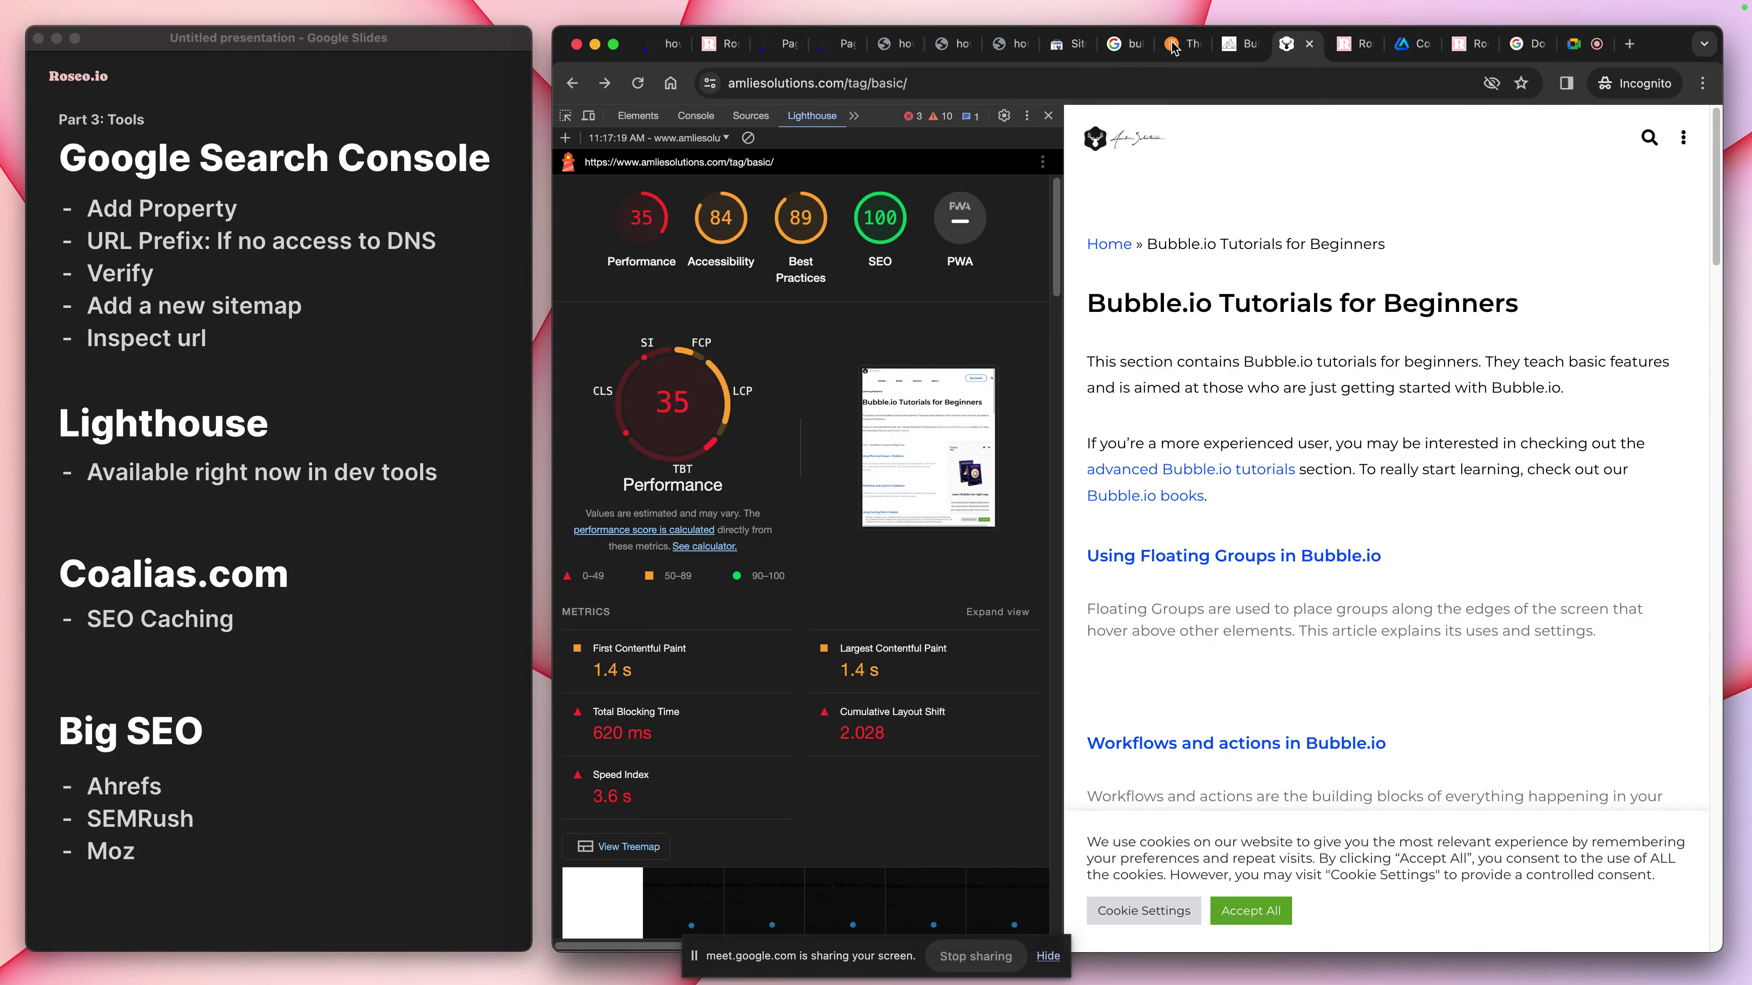
key(ctrl+Tab)
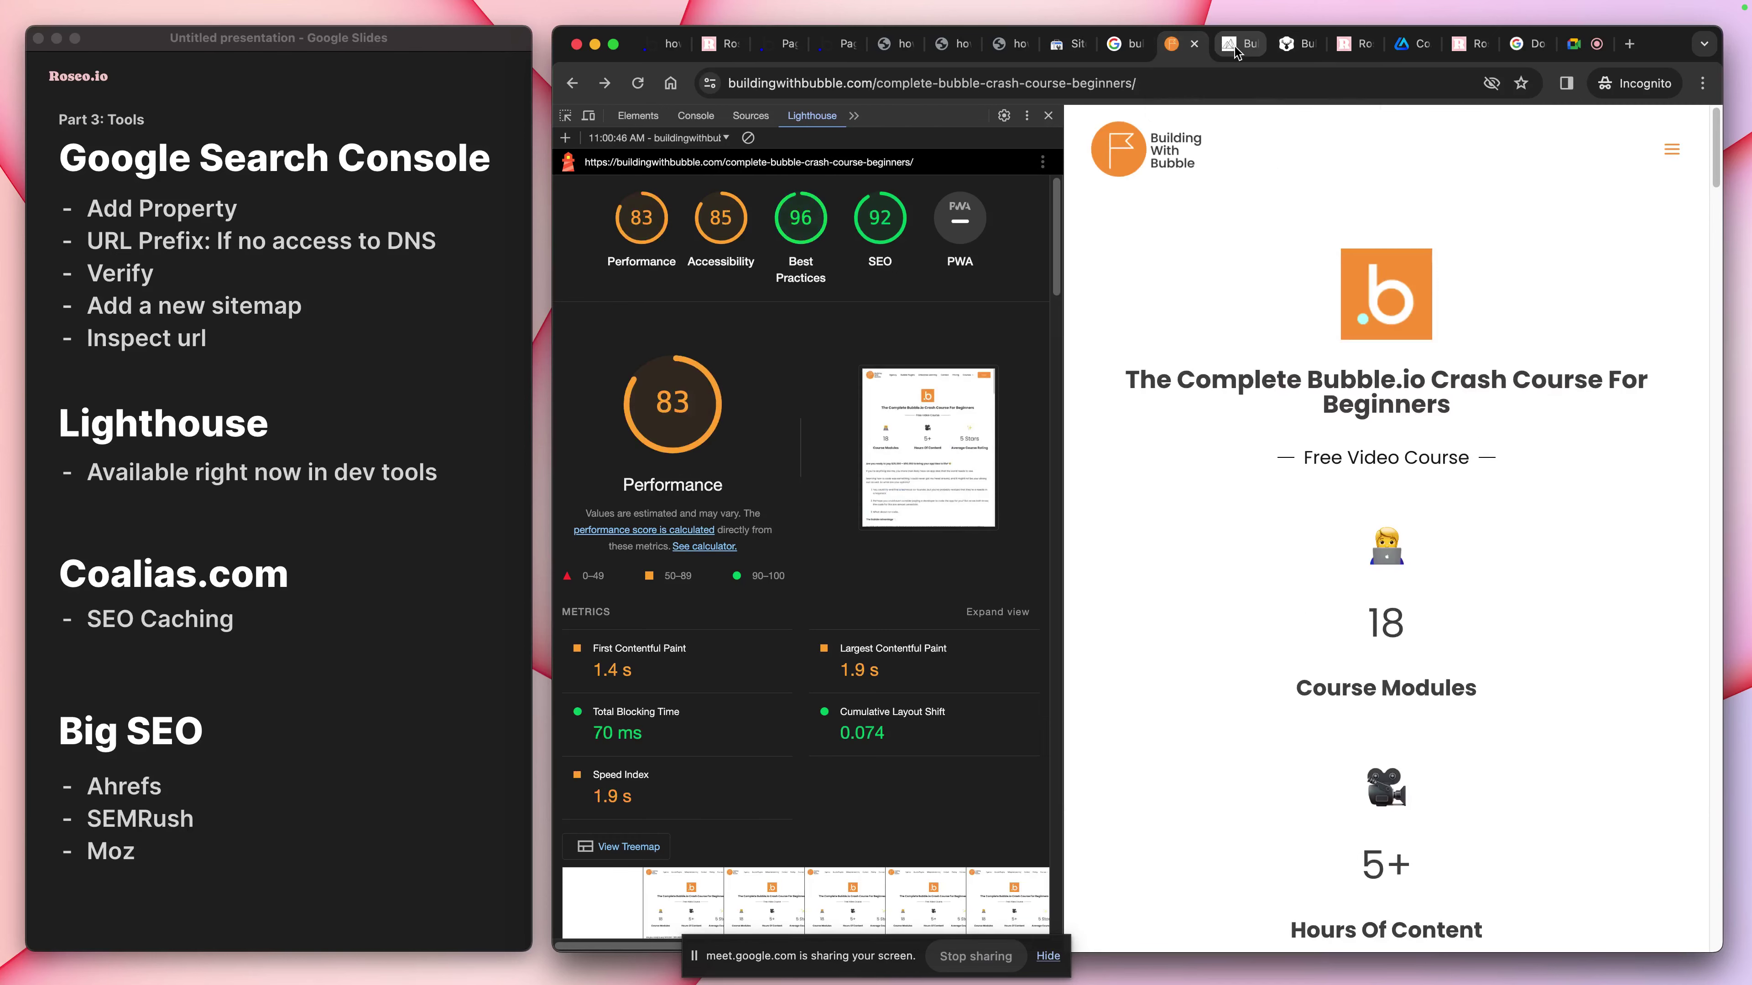
key(ctrl+Tab)
click(1170, 58)
click(1234, 54)
click(1286, 55)
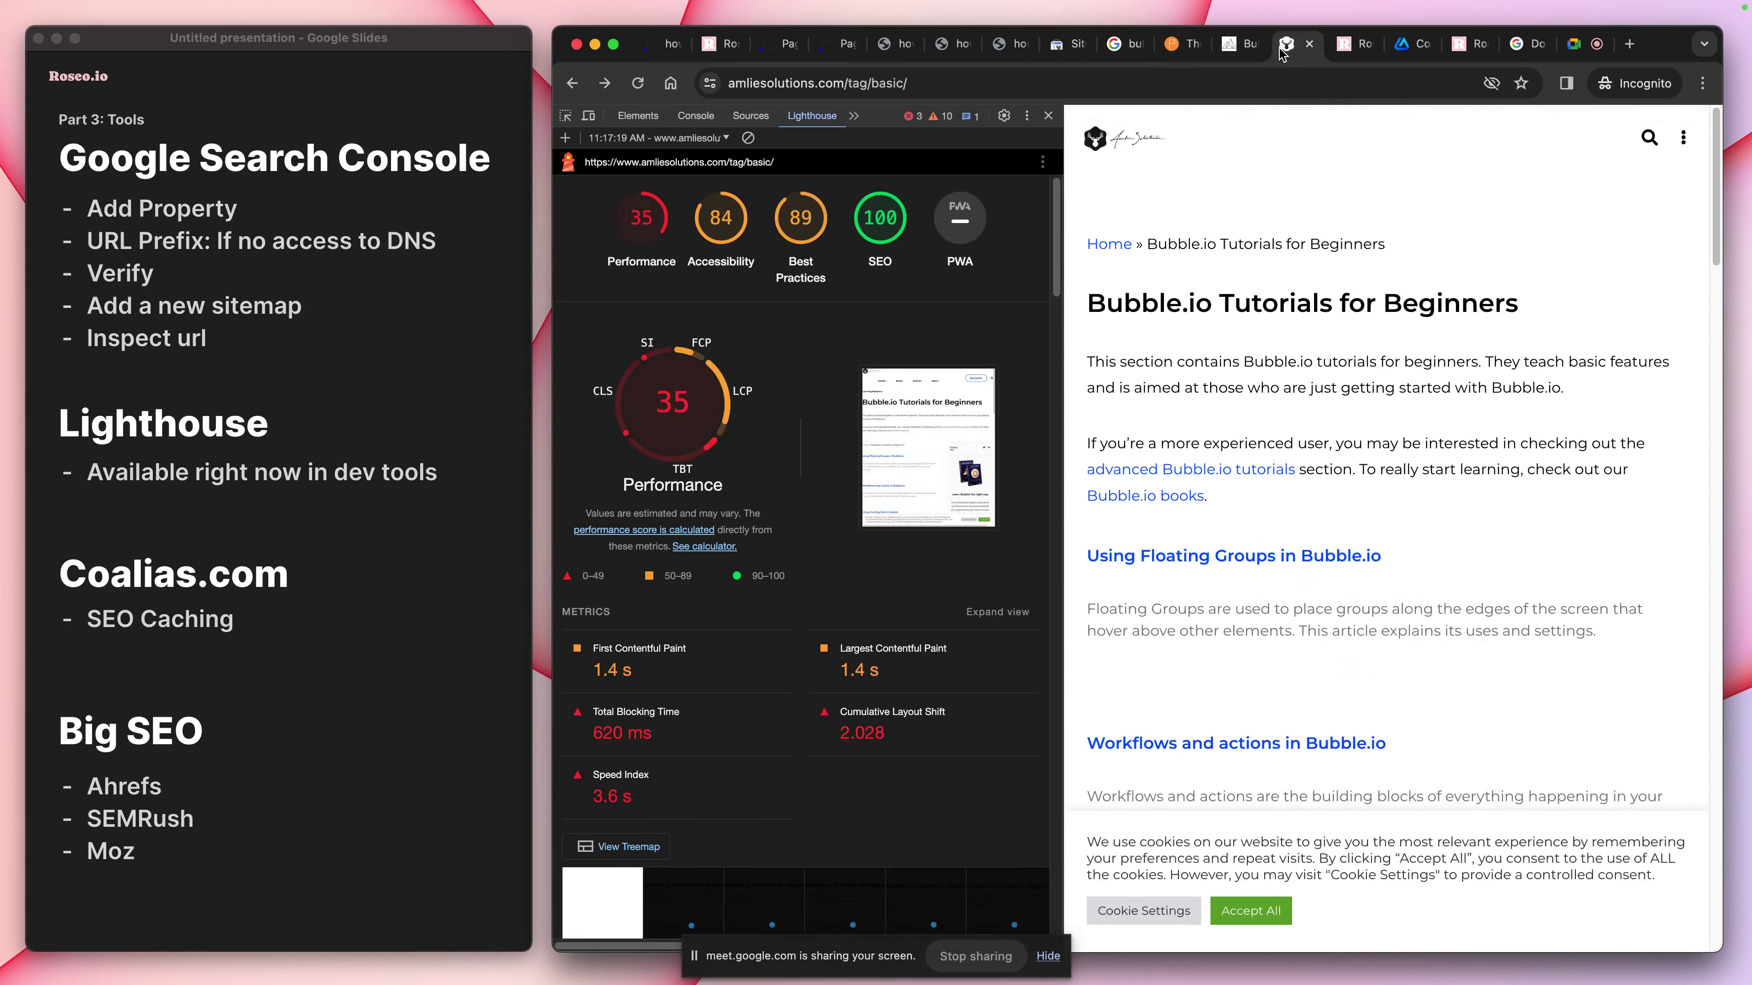
click(1170, 53)
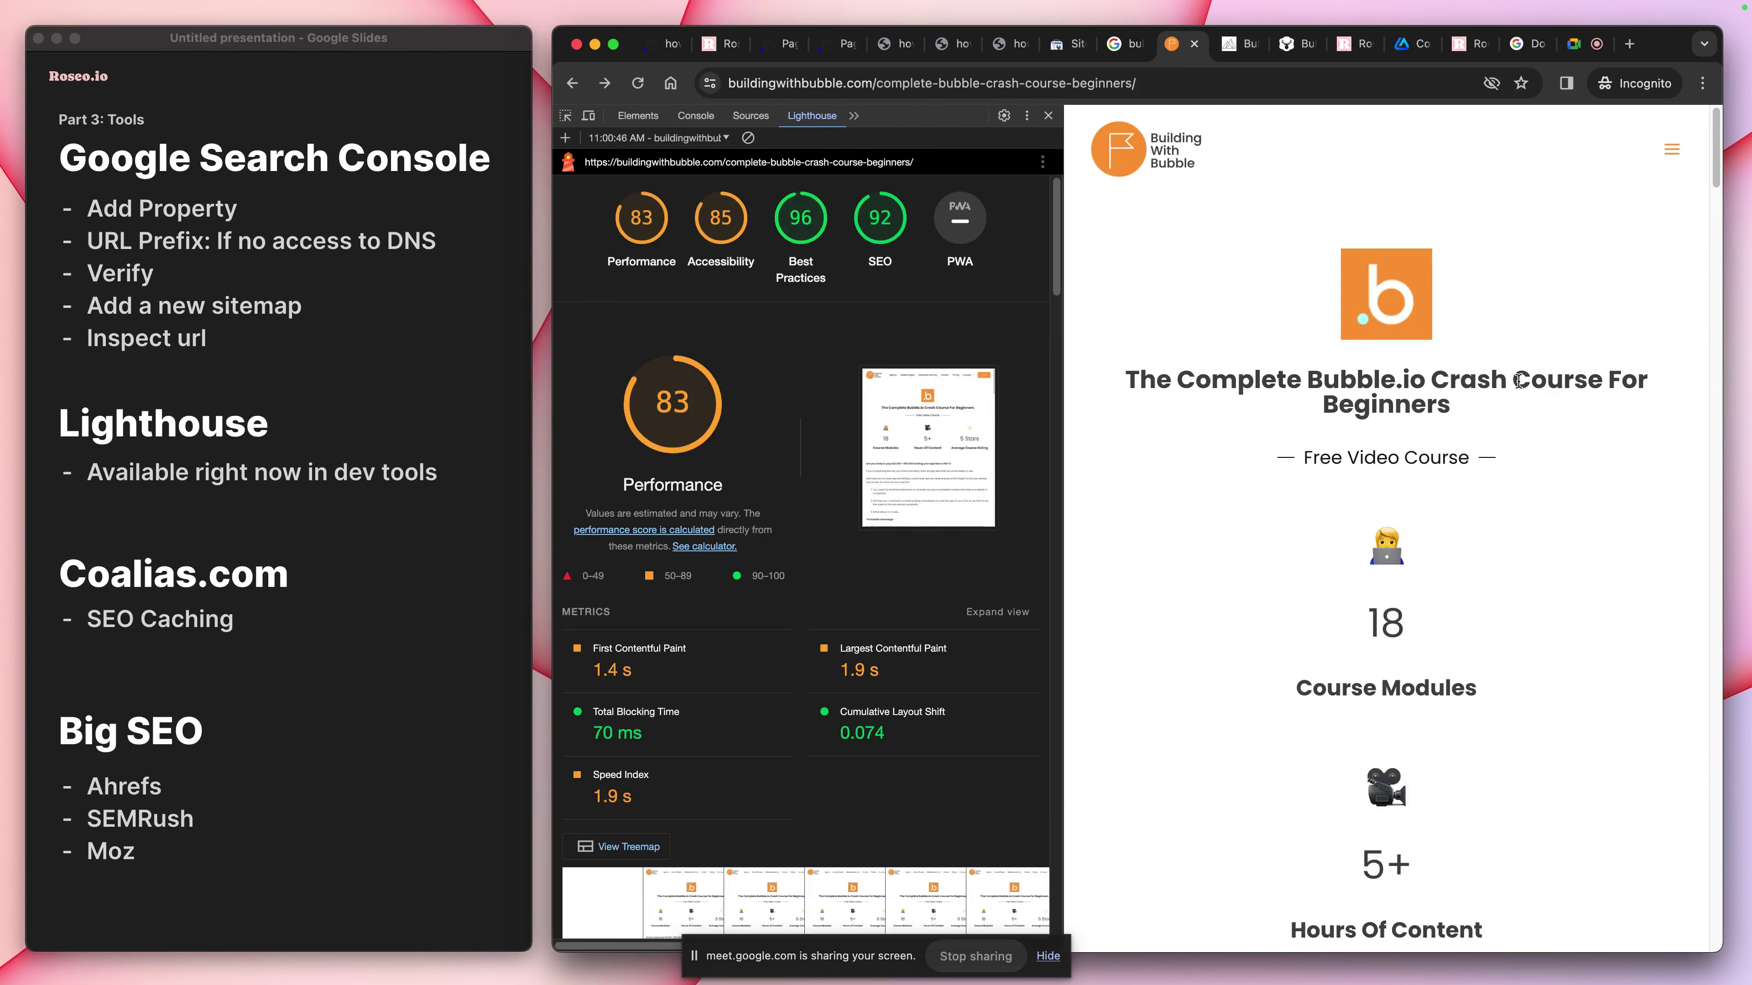
View the Lighthouse report of the coachingnocodeapps.com beginners page and dismiss its Bubble Quick-Guide pop-up
click(1241, 45)
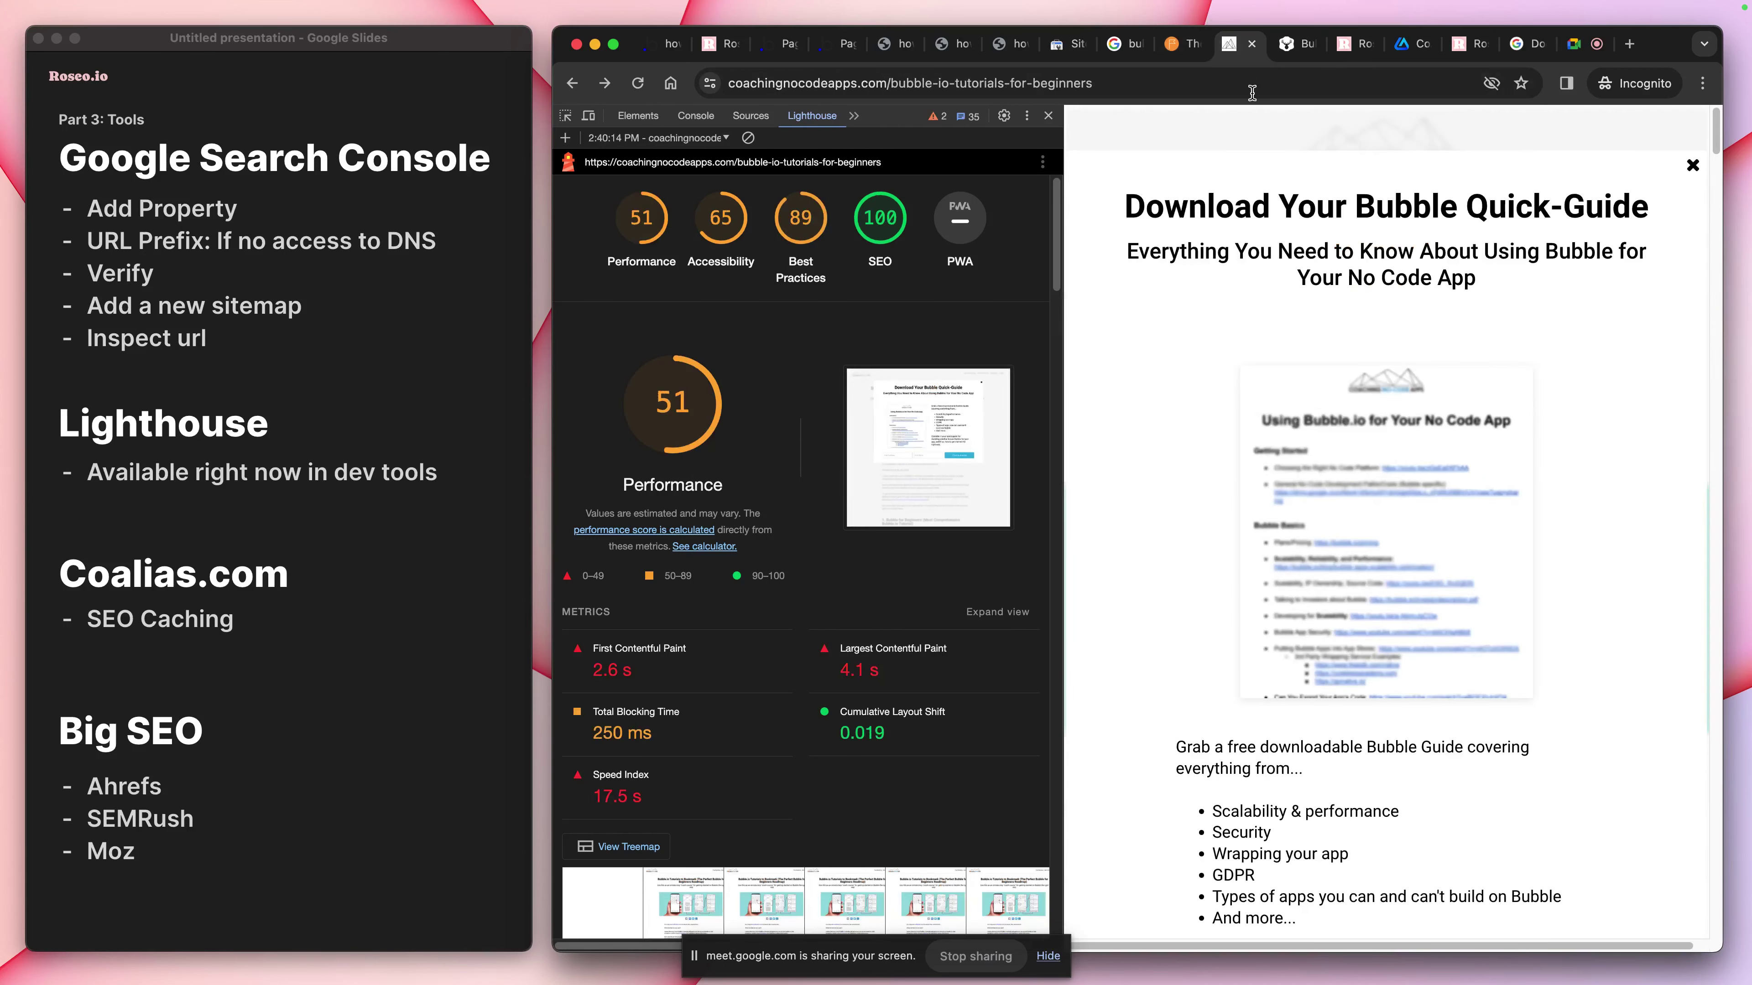
scroll(1621, 167, down, 4)
scroll(1668, 140, up, 4)
click(1693, 166)
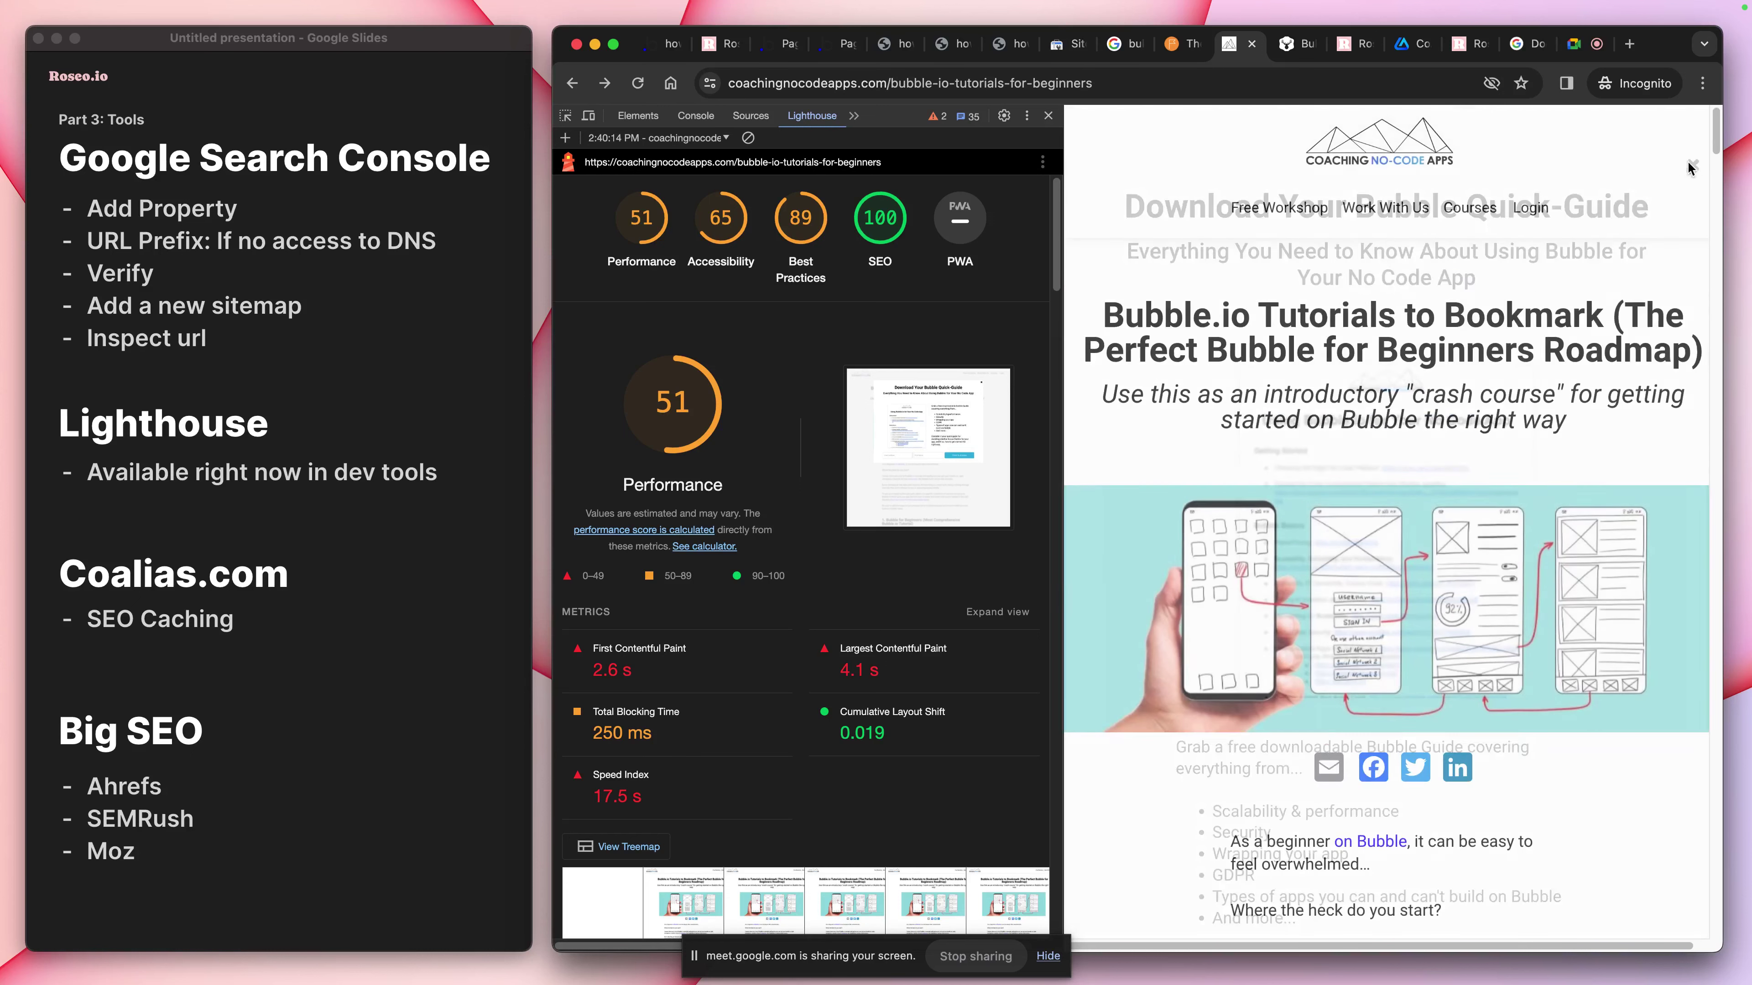
Check the amliesolutions.com Lighthouse report against the one for the buildingwithbubble.com crash course page
click(1300, 45)
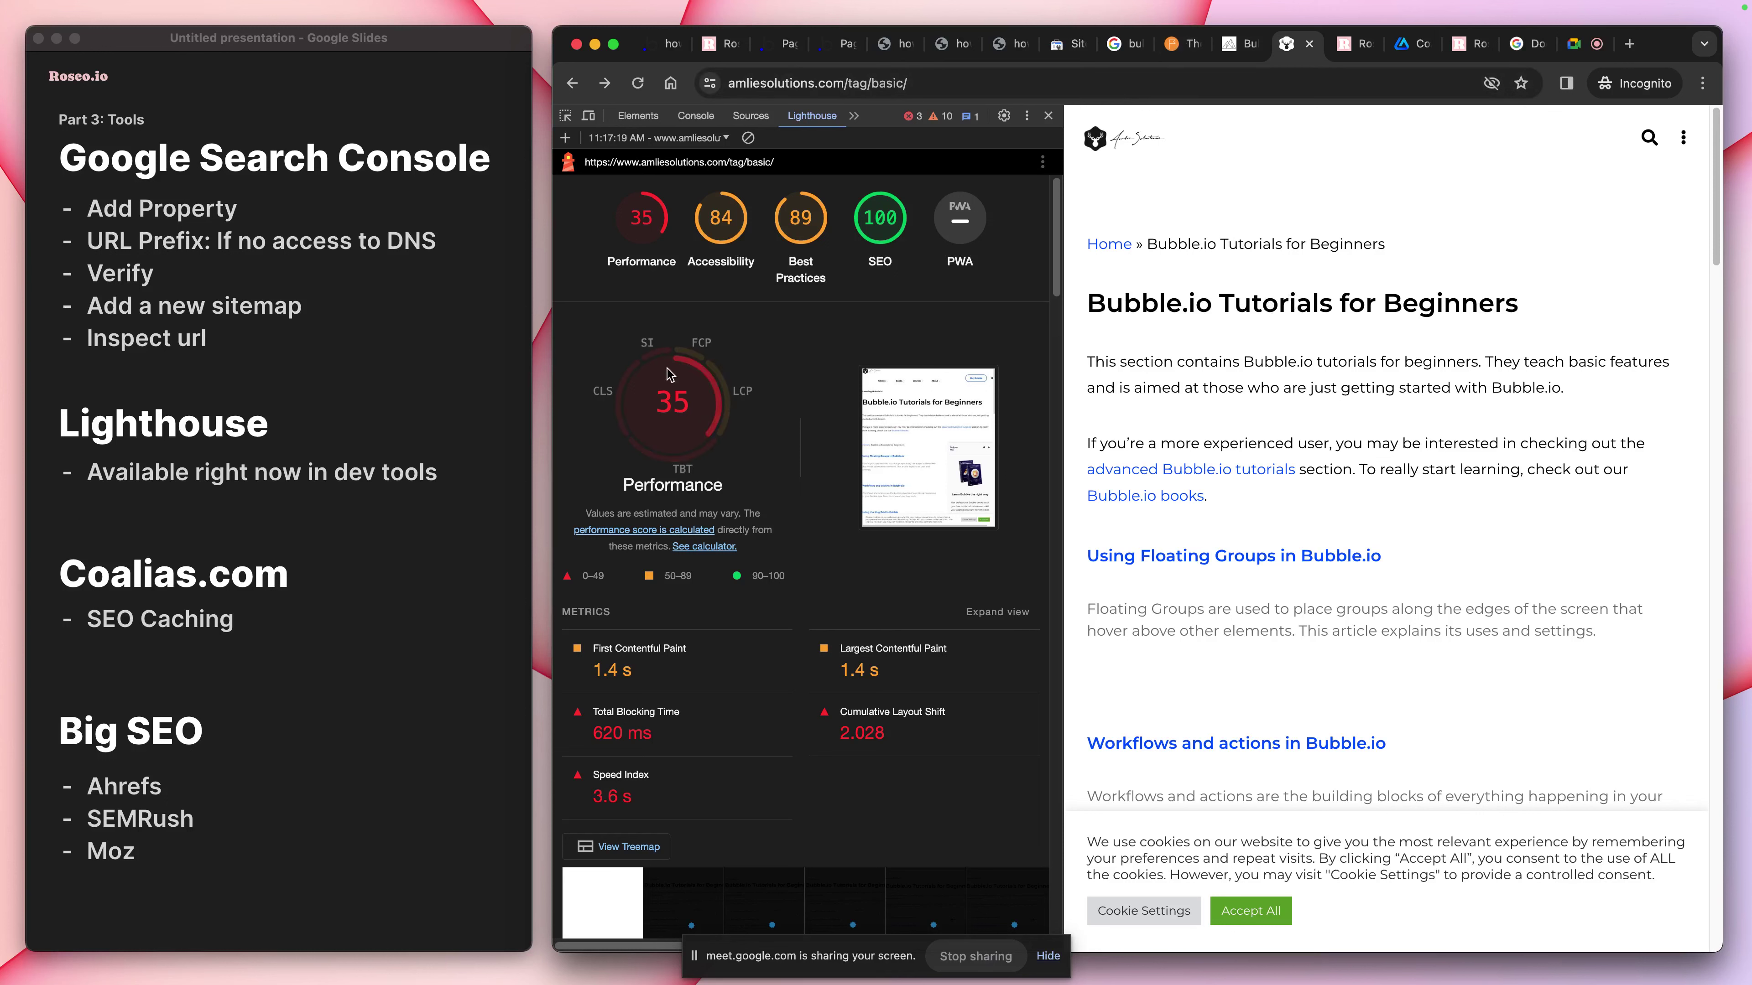
click(1224, 51)
click(1183, 46)
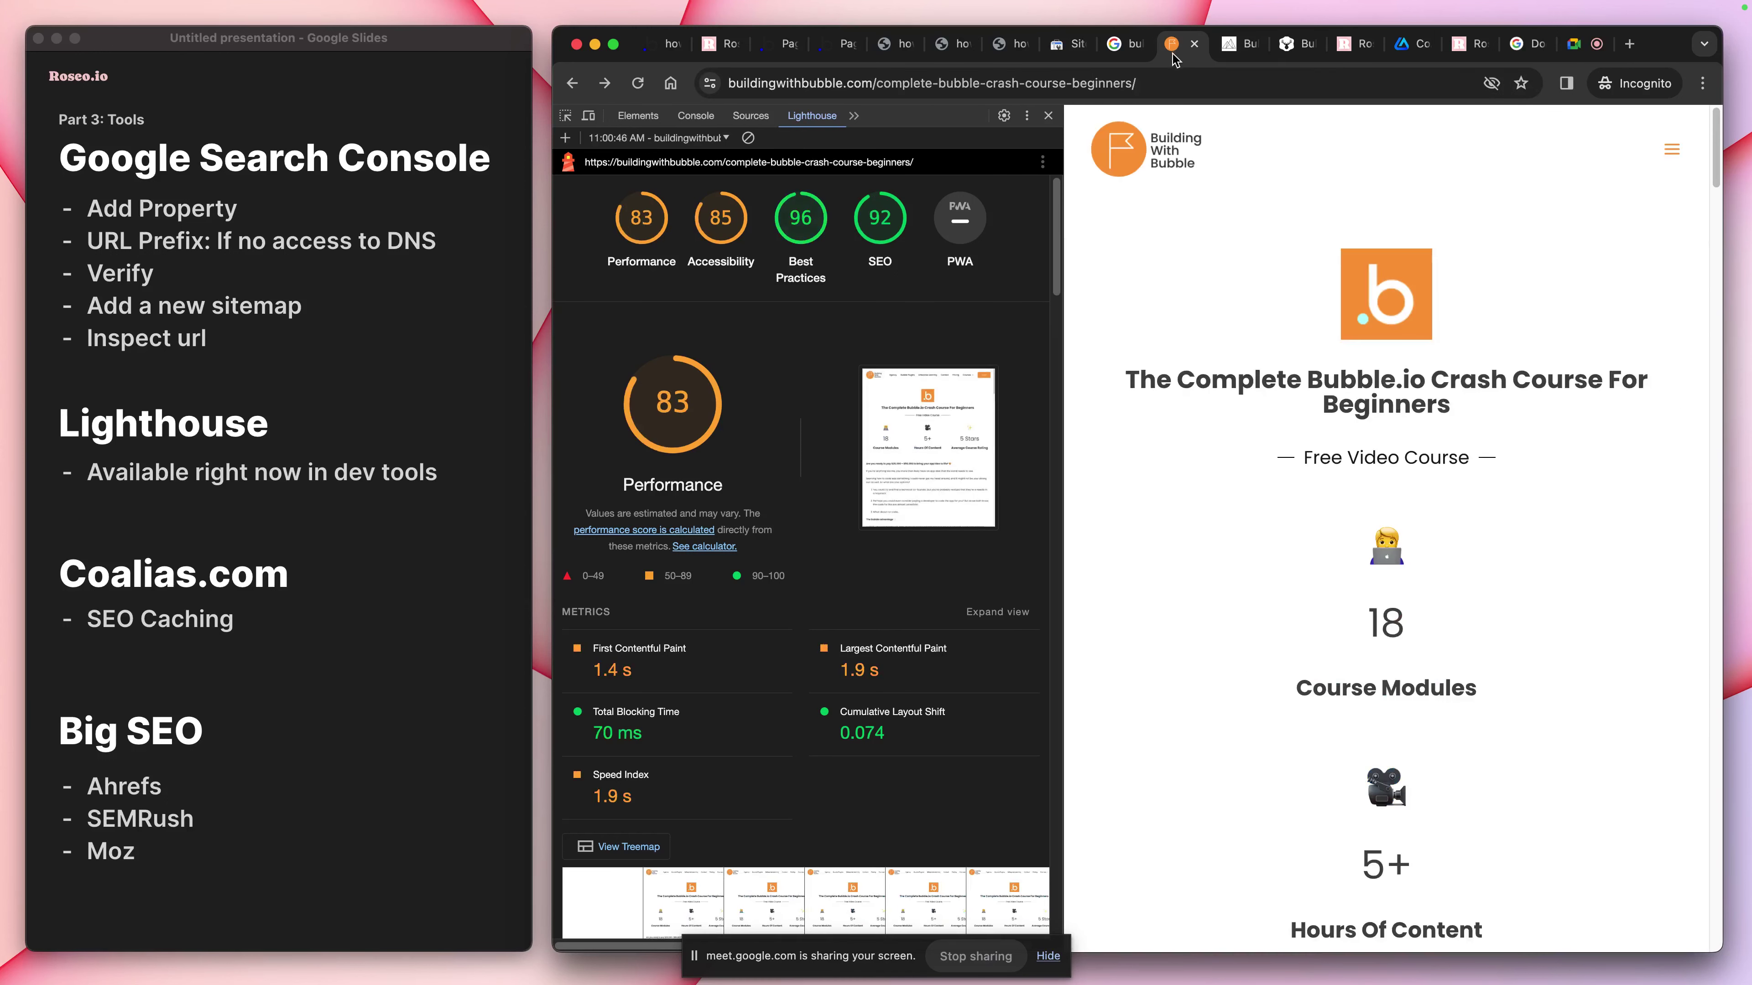
Return to the Google results for "bubble for beginners" and look over the videos, first organic listings and forum discussions
click(1120, 46)
scroll(1176, 407, down, 3)
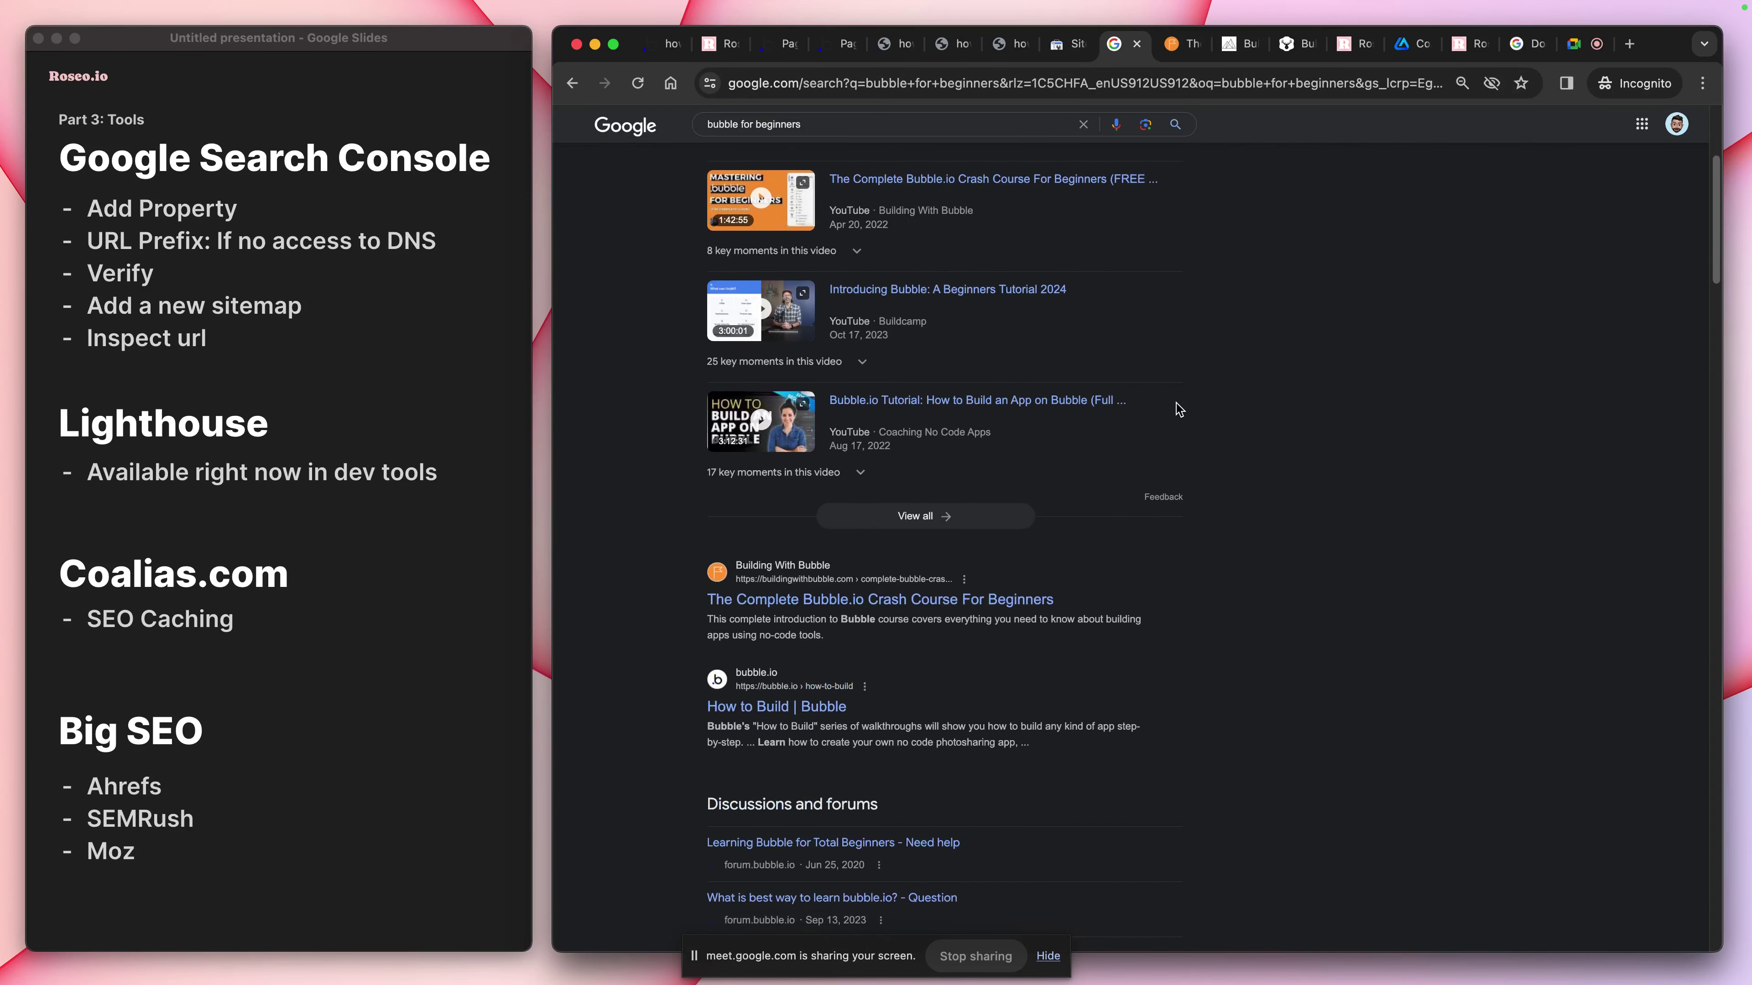
scroll(1179, 411, down, 2)
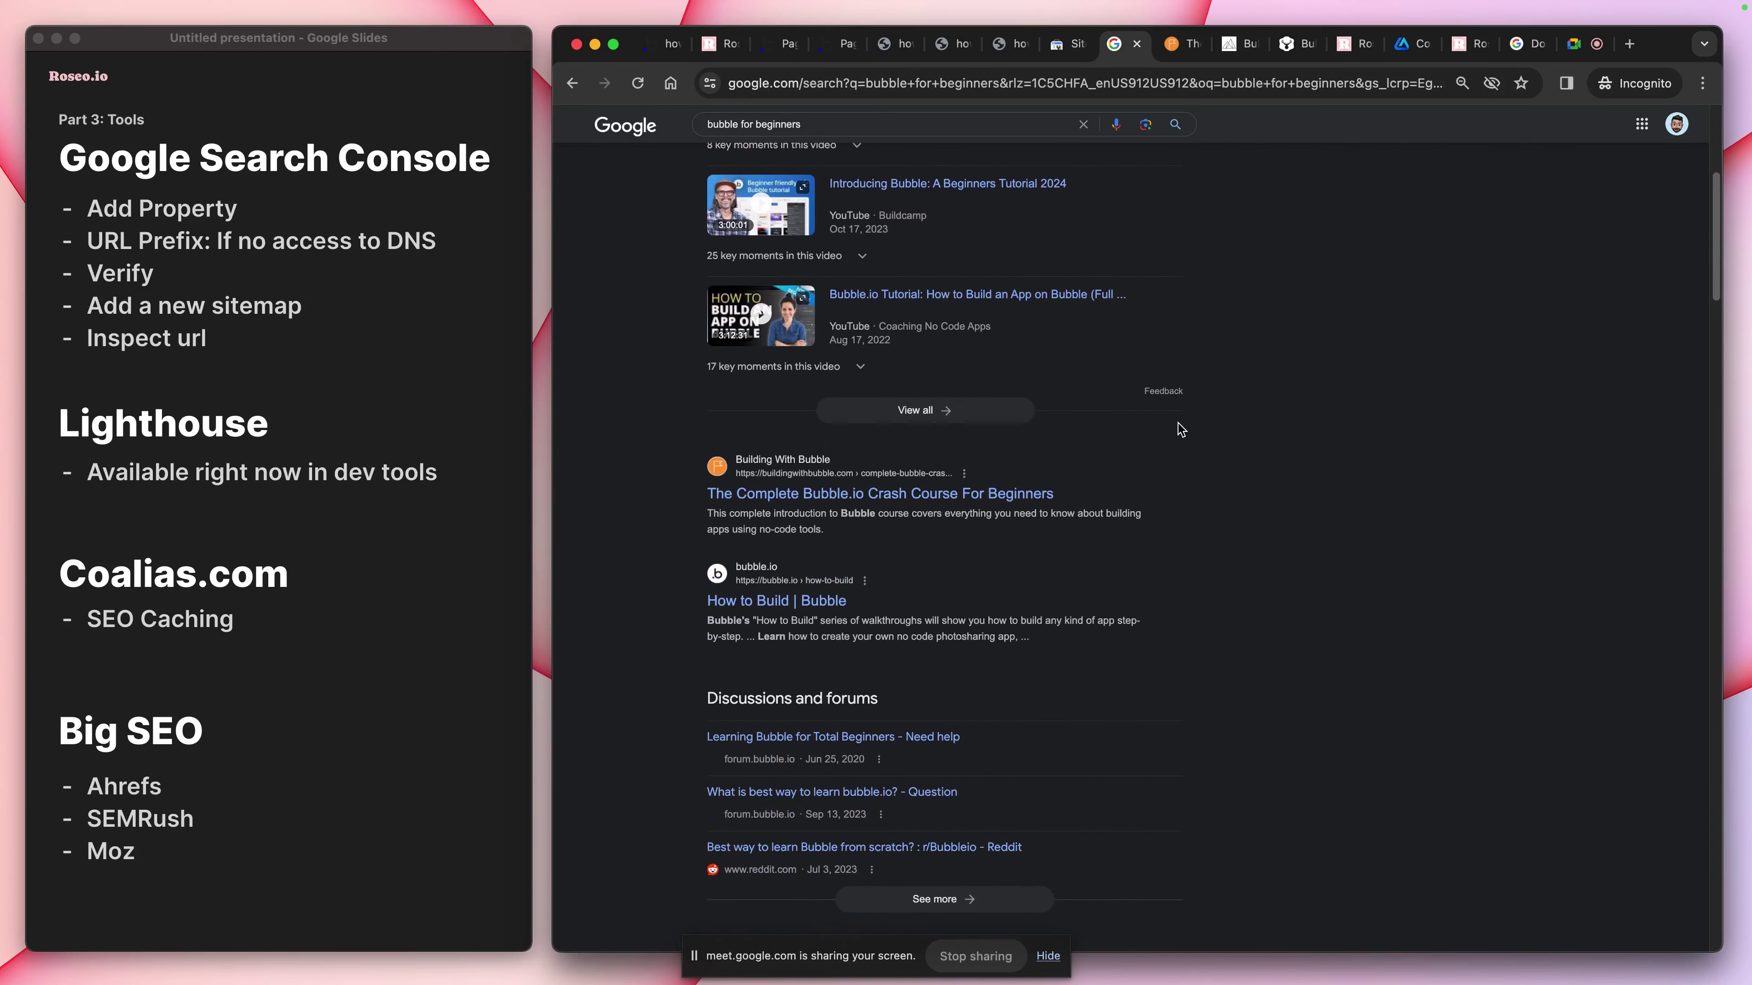
scroll(1188, 532, down, 5)
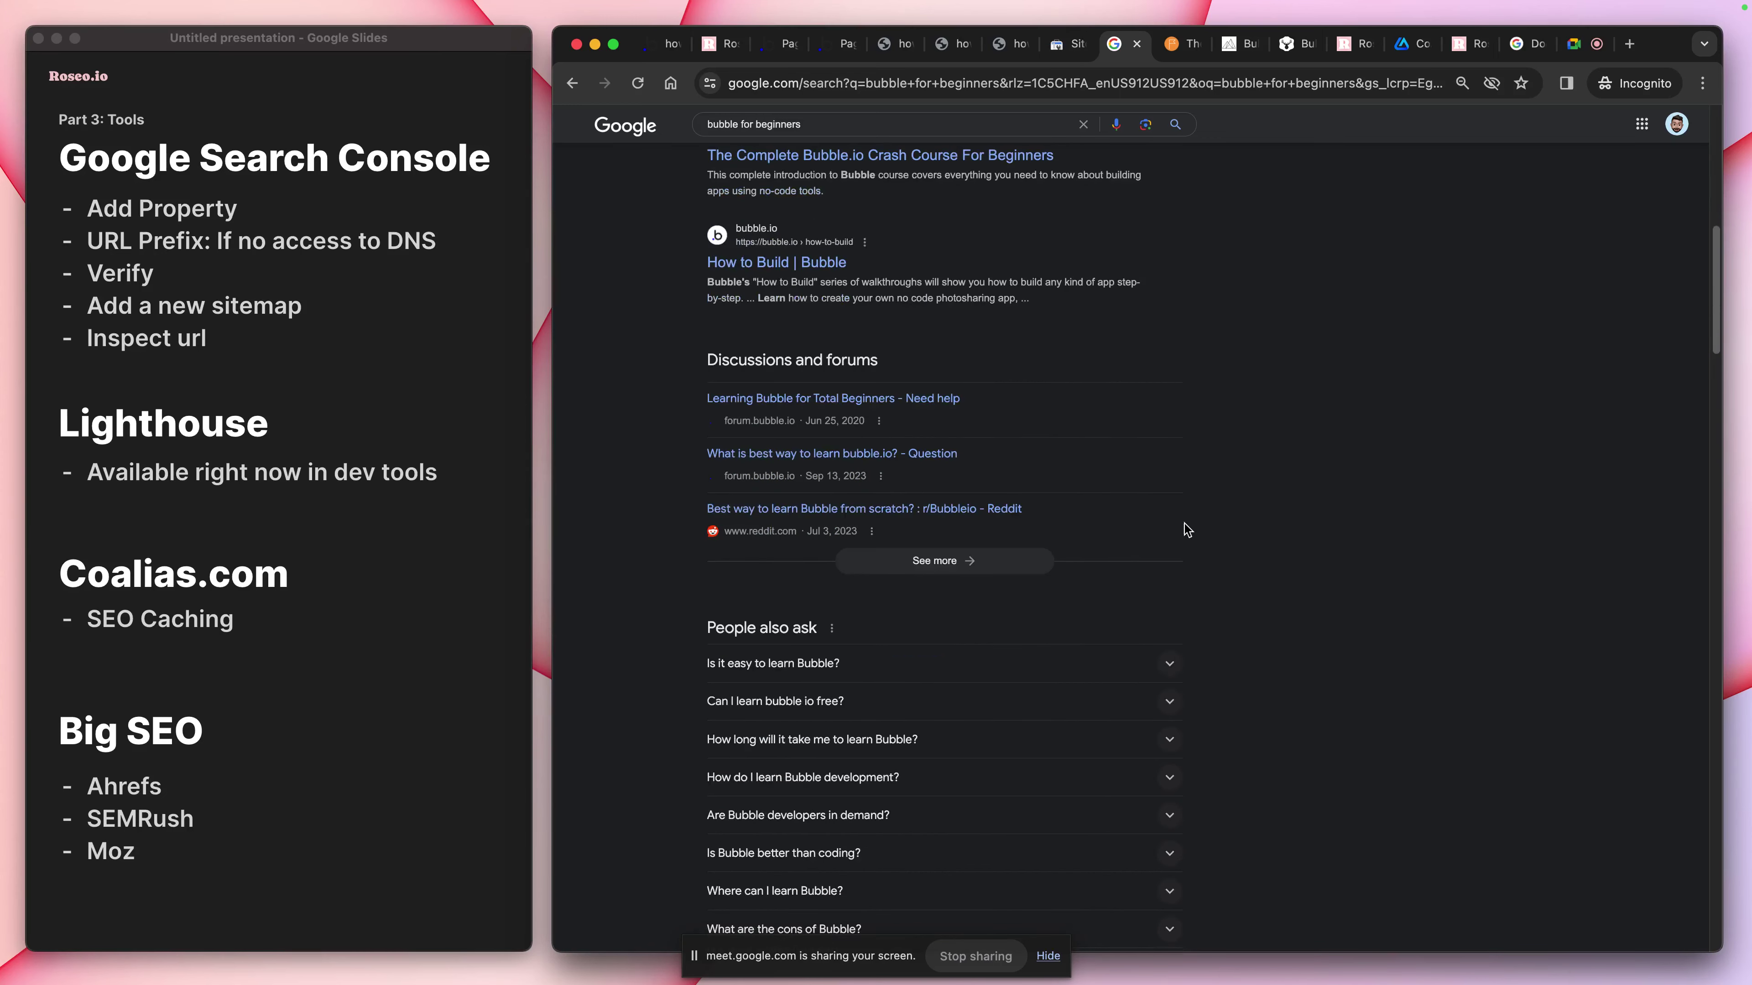
scroll(1187, 533, up, 7)
scroll(1188, 533, up, 5)
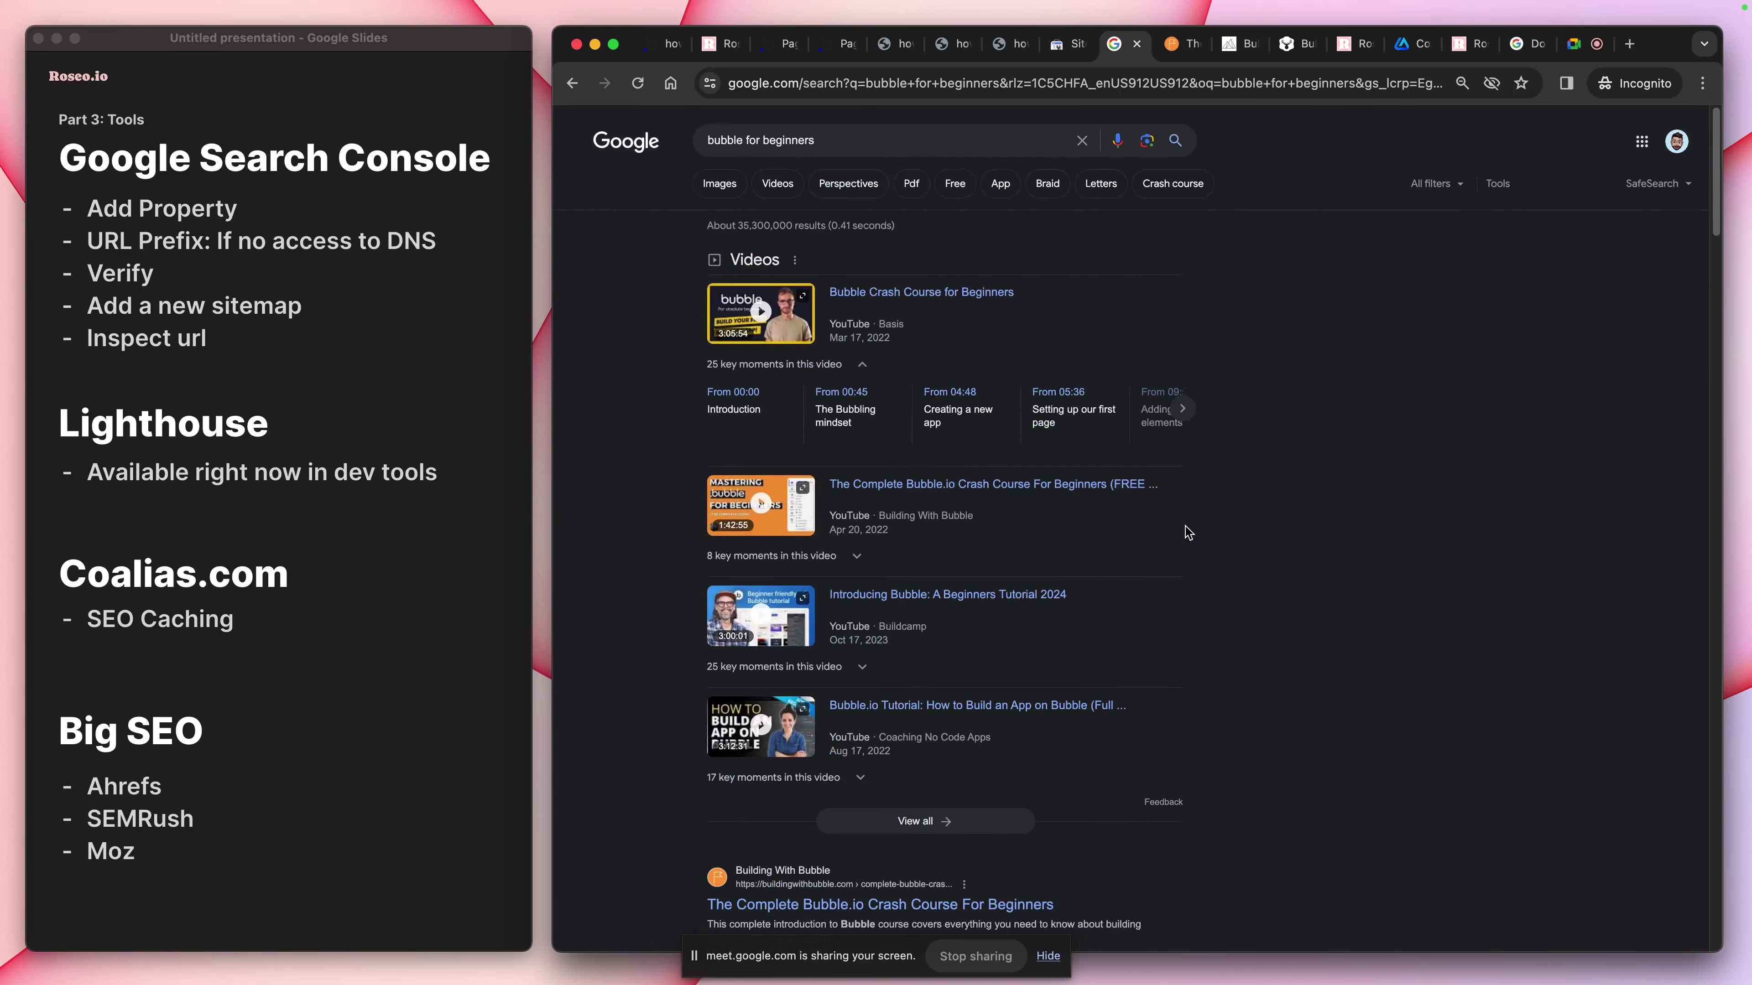
Examine where the Coaching No Code Apps and Amlie Solutions listings rank further down the Google results
scroll(1187, 533, down, 7)
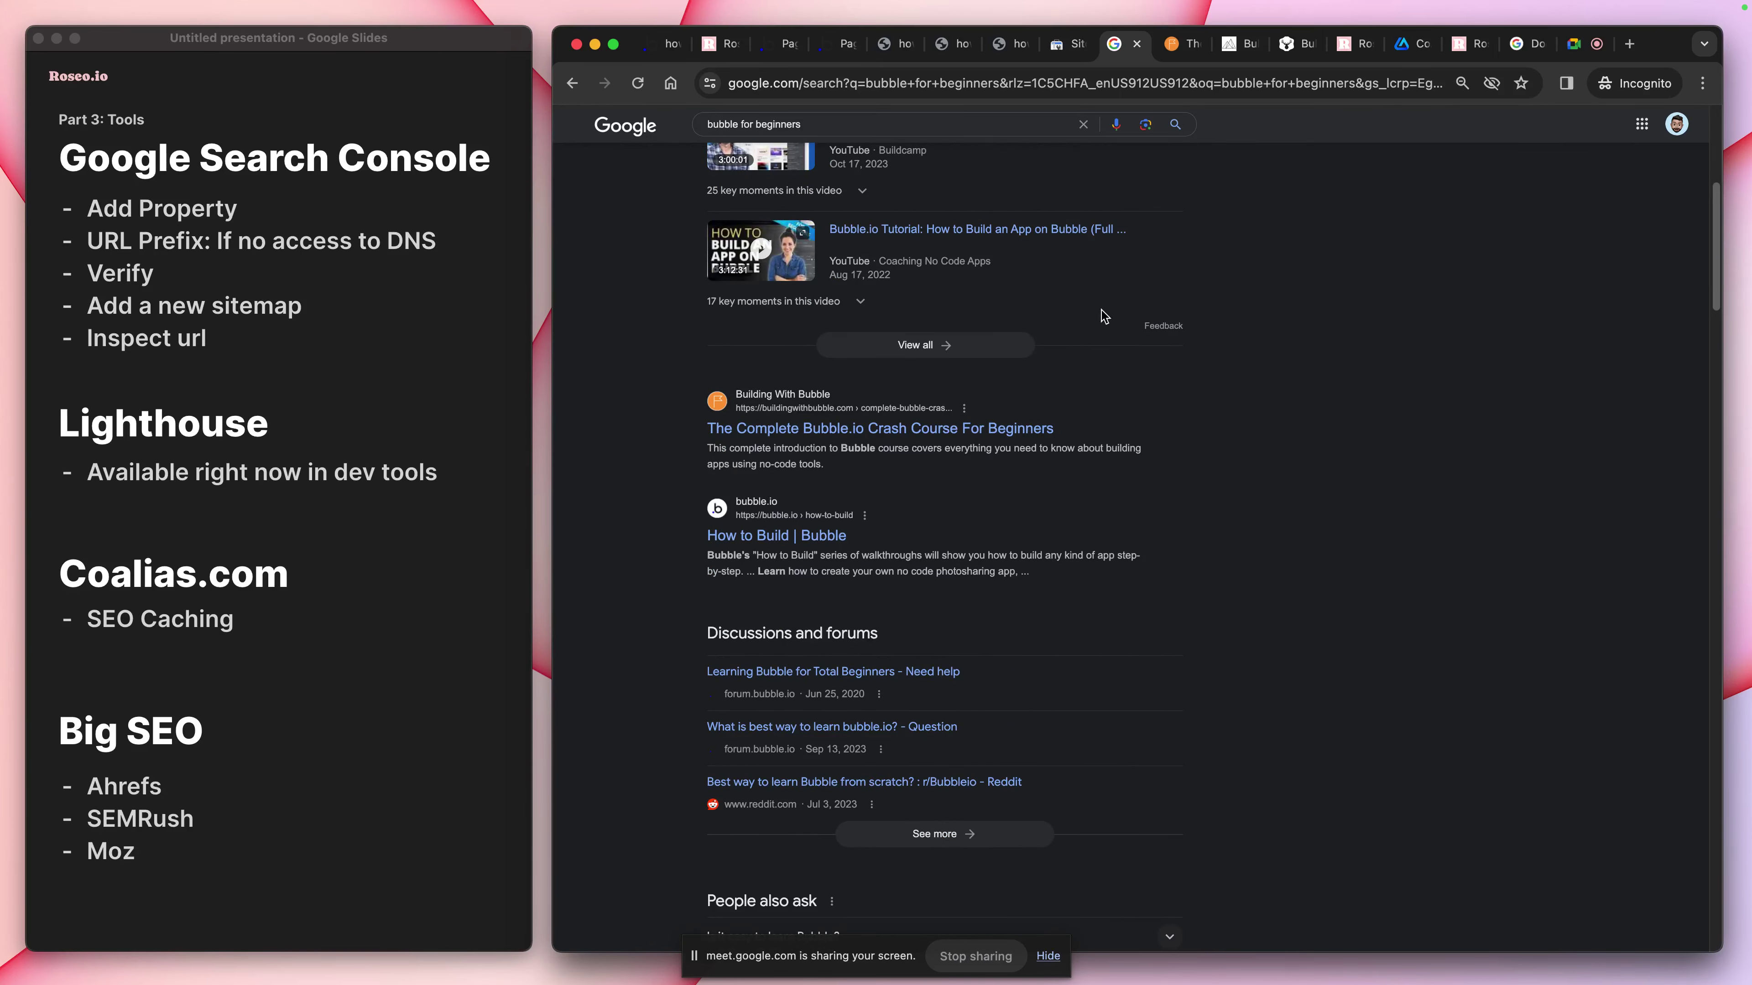
scroll(1192, 528, down, 10)
scroll(1205, 549, down, 5)
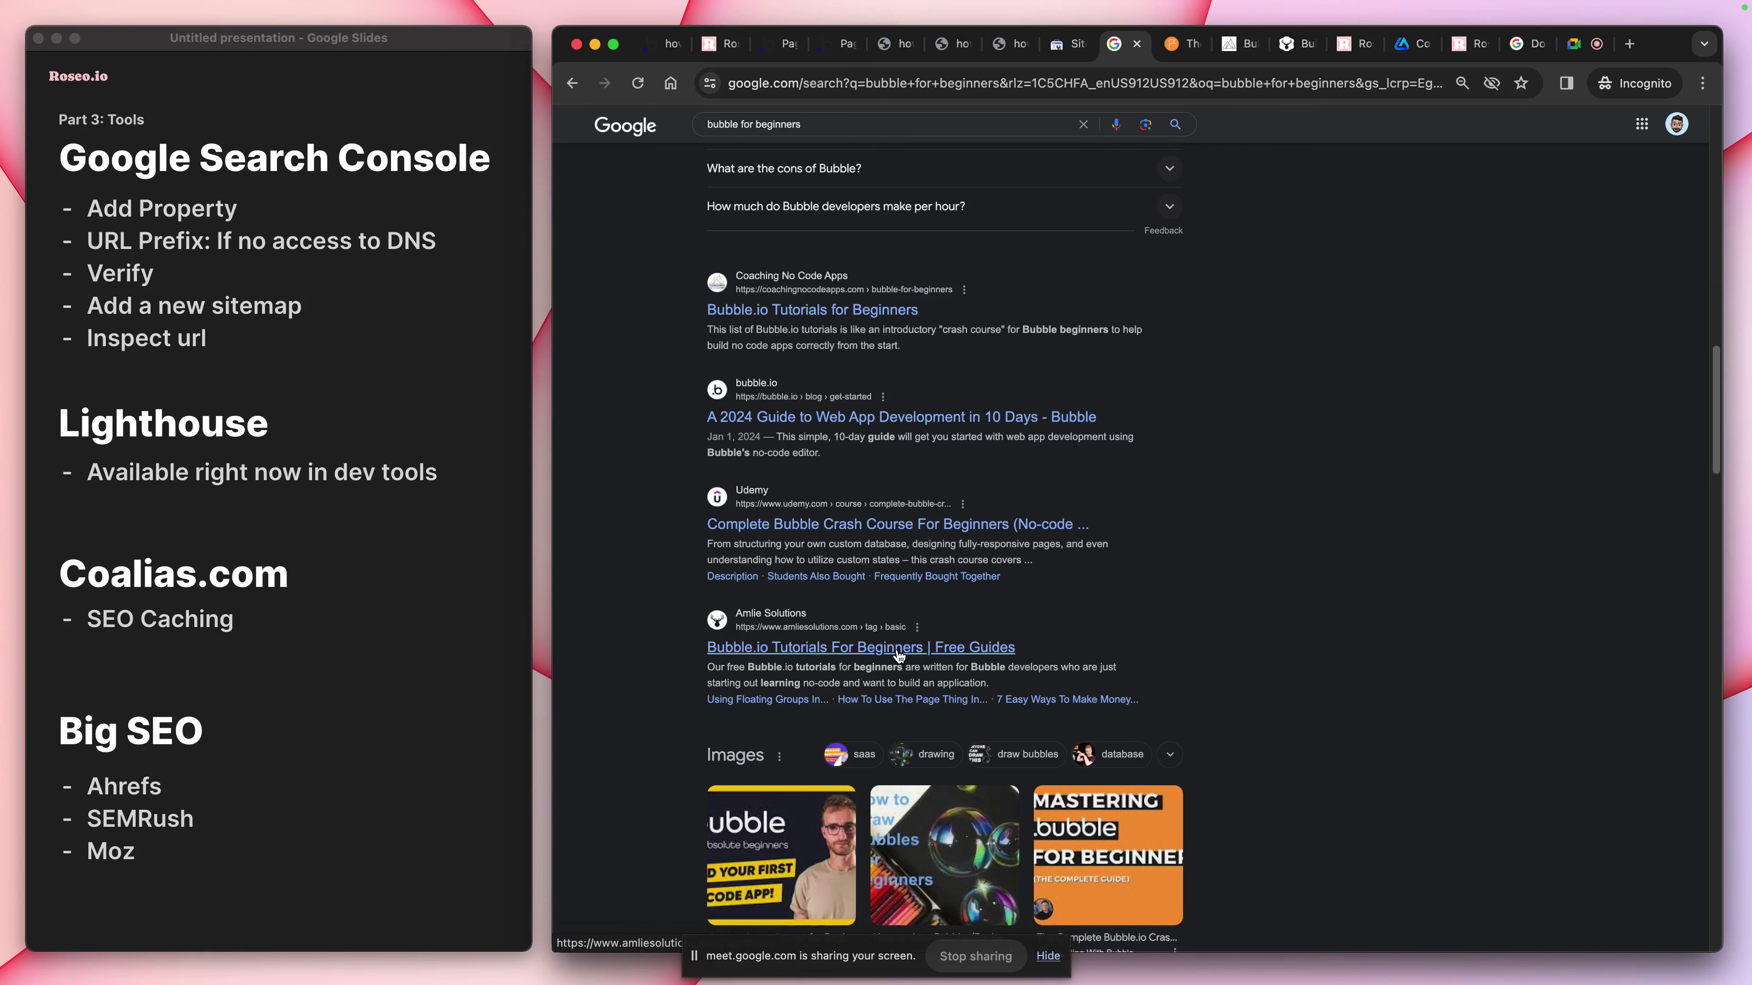
scroll(1231, 611, down, 1)
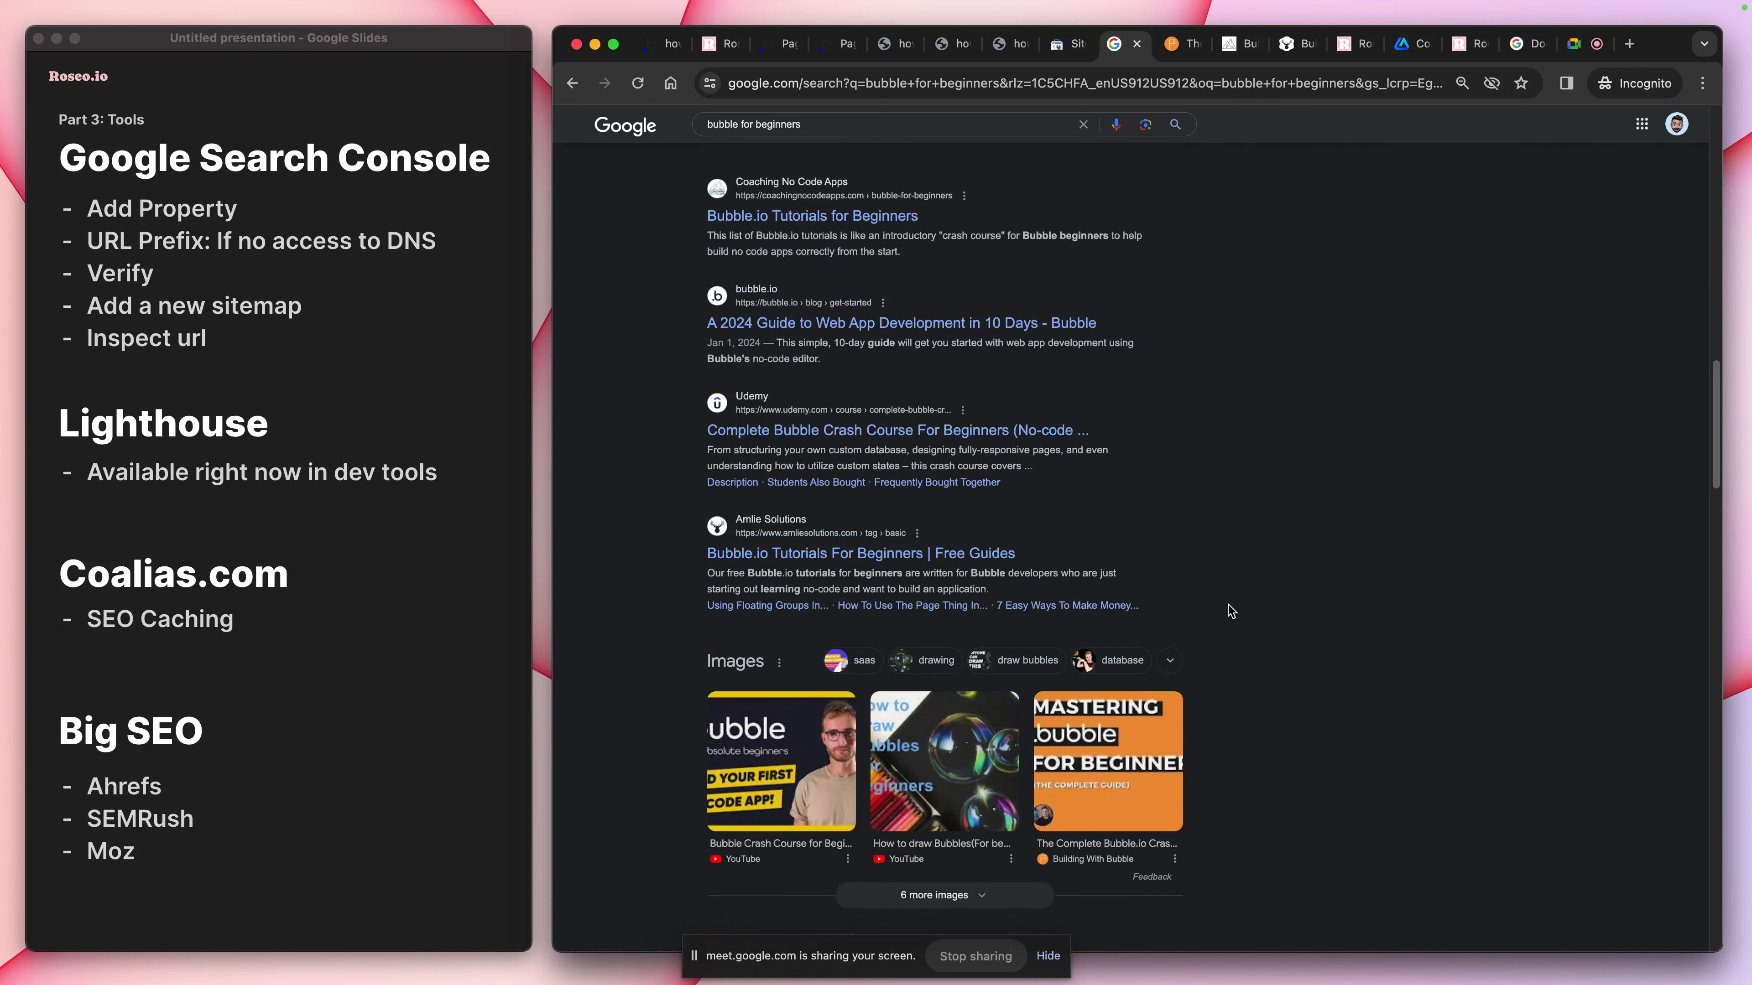
scroll(1231, 610, up, 8)
scroll(1227, 593, down, 8)
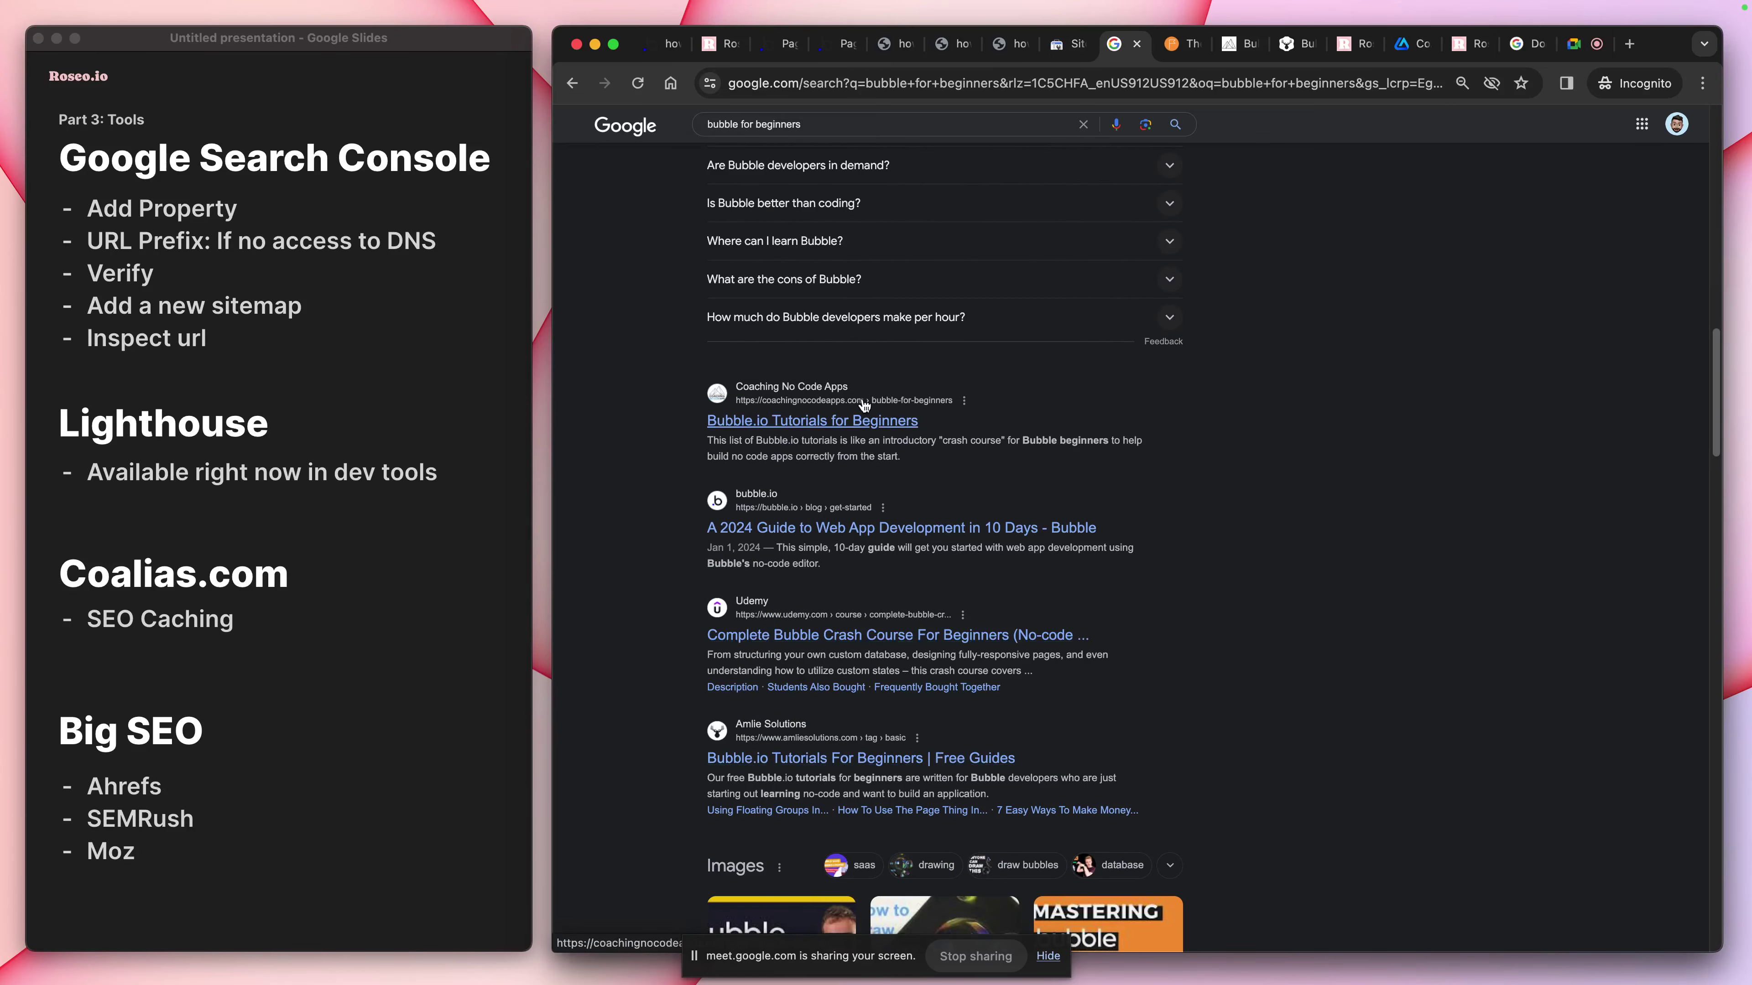
Open the Building With Bubble result "The Complete Bubble.io Crash Course For Beginners" from the Google results
scroll(872, 395, up, 7)
scroll(872, 395, up, 7)
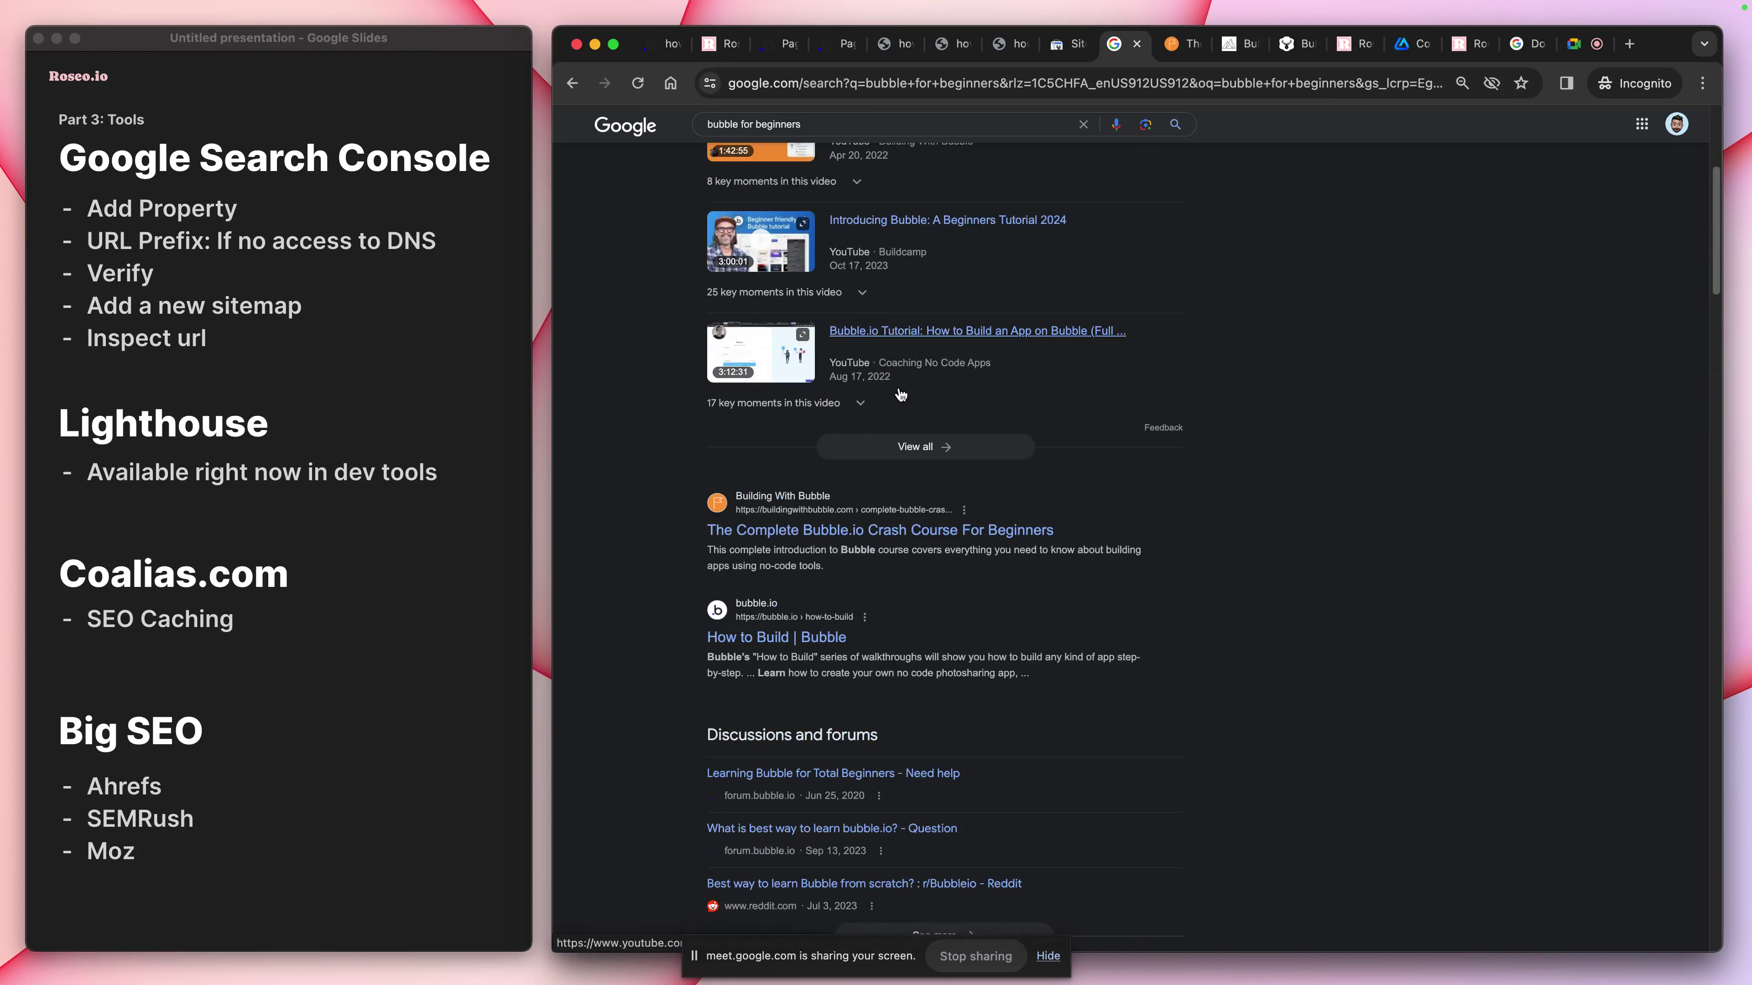
click(890, 532)
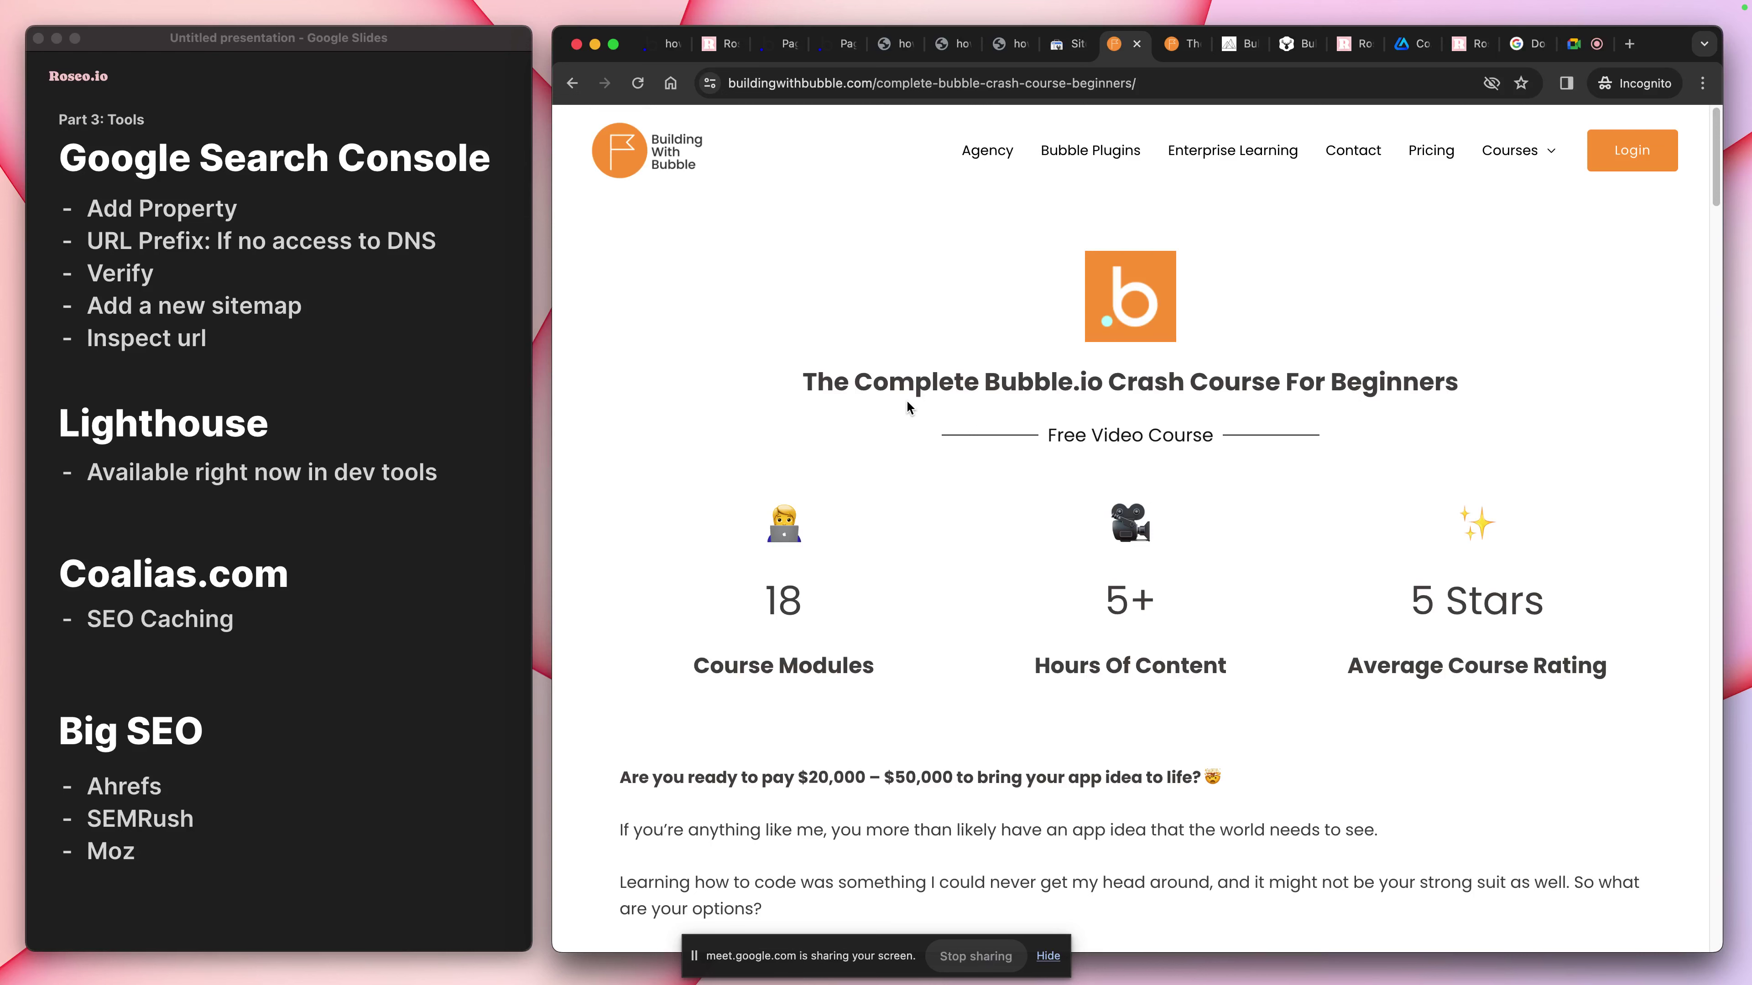
Switch to the Google Meet call and look through its full participant list
click(1578, 43)
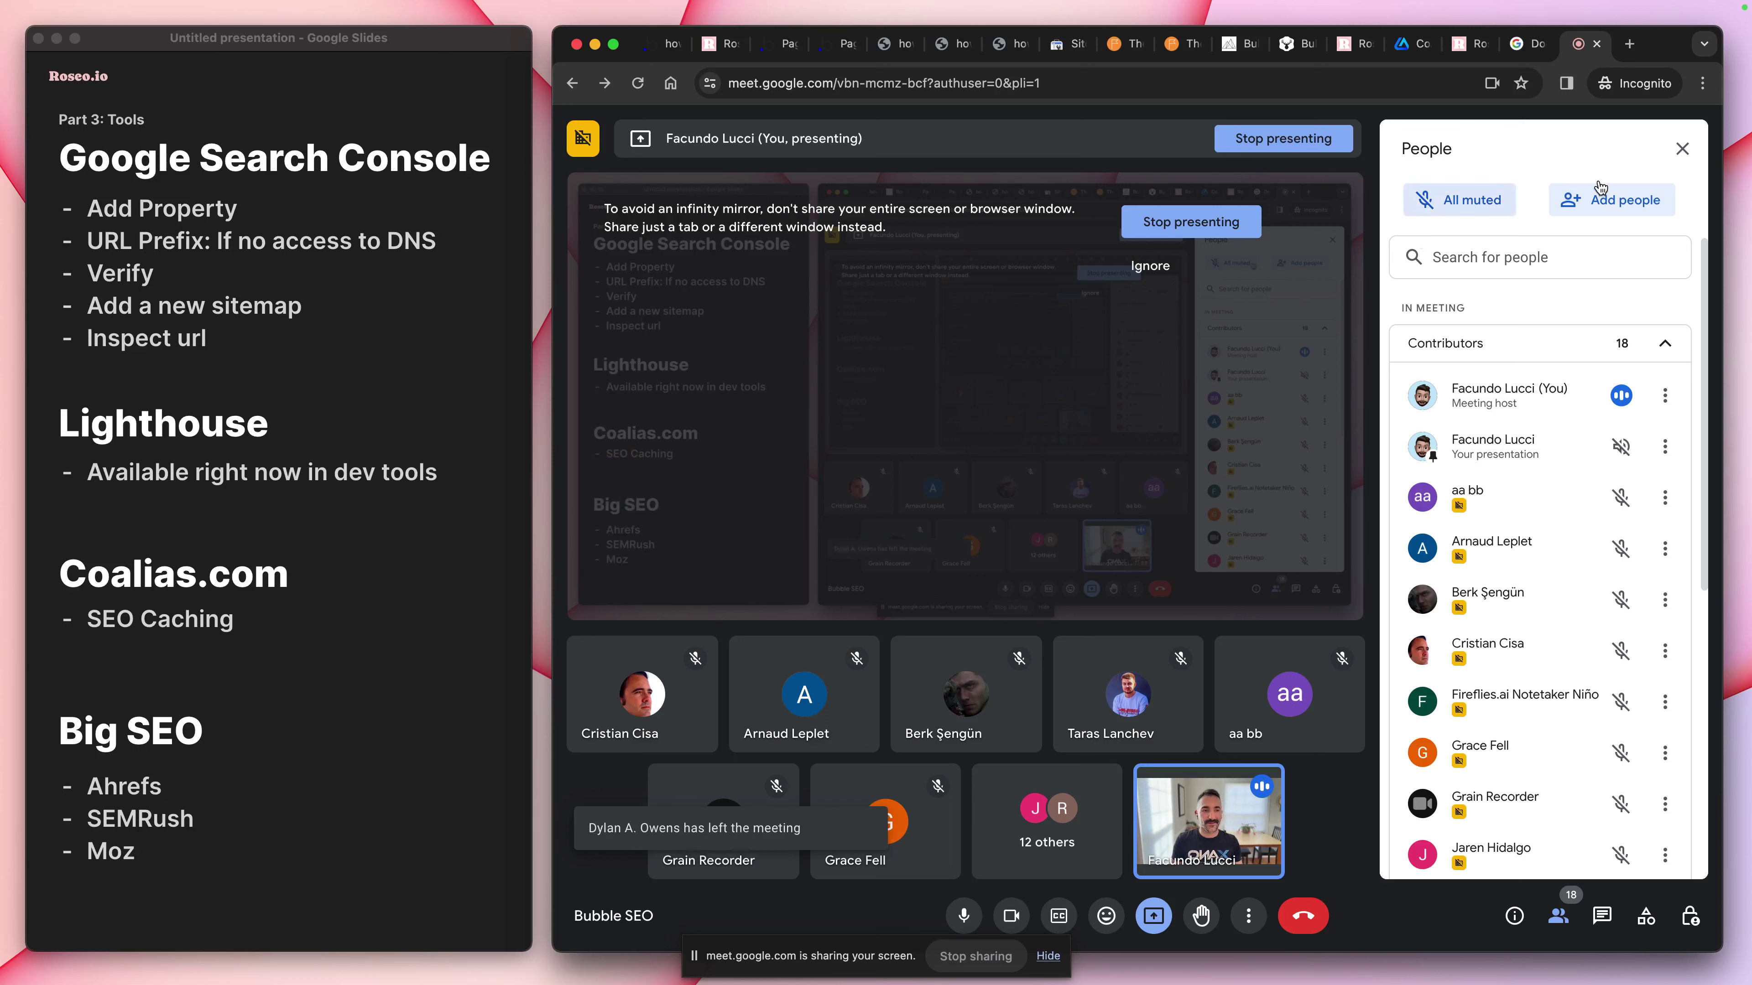
scroll(1548, 657, down, 10)
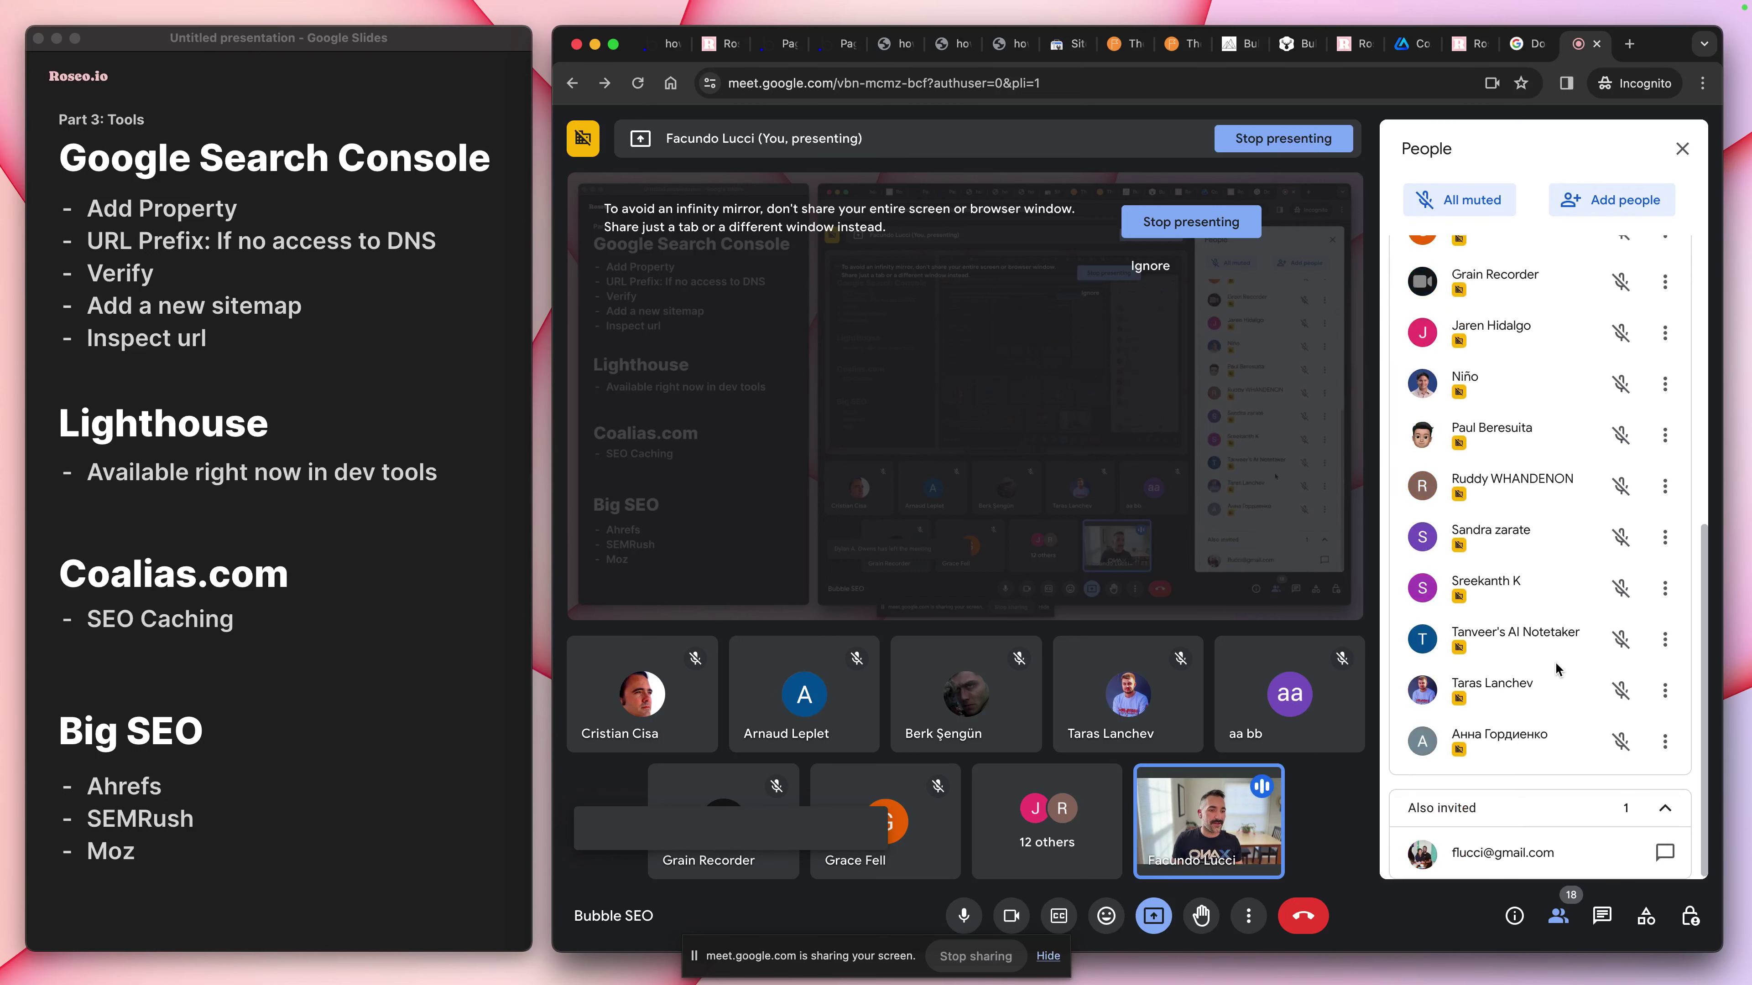
scroll(1556, 661, up, 10)
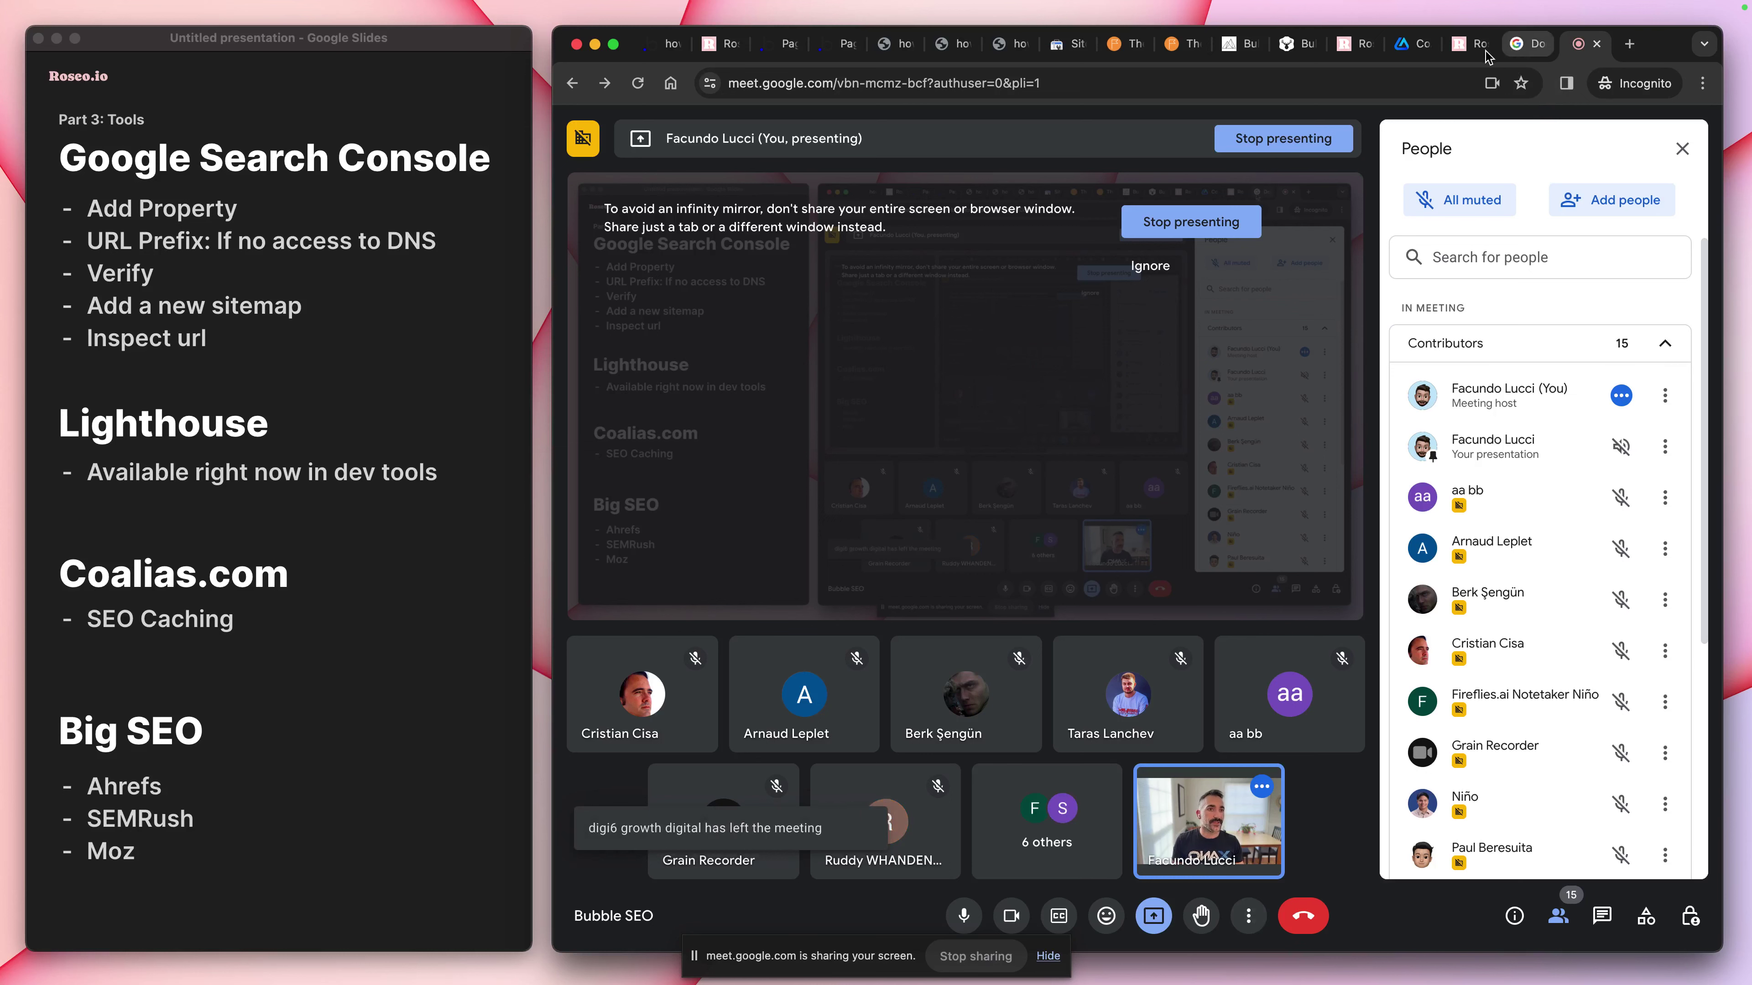
Find the open howtobubble.com/post/first-post page and display its Lighthouse report in the developer tools
click(758, 50)
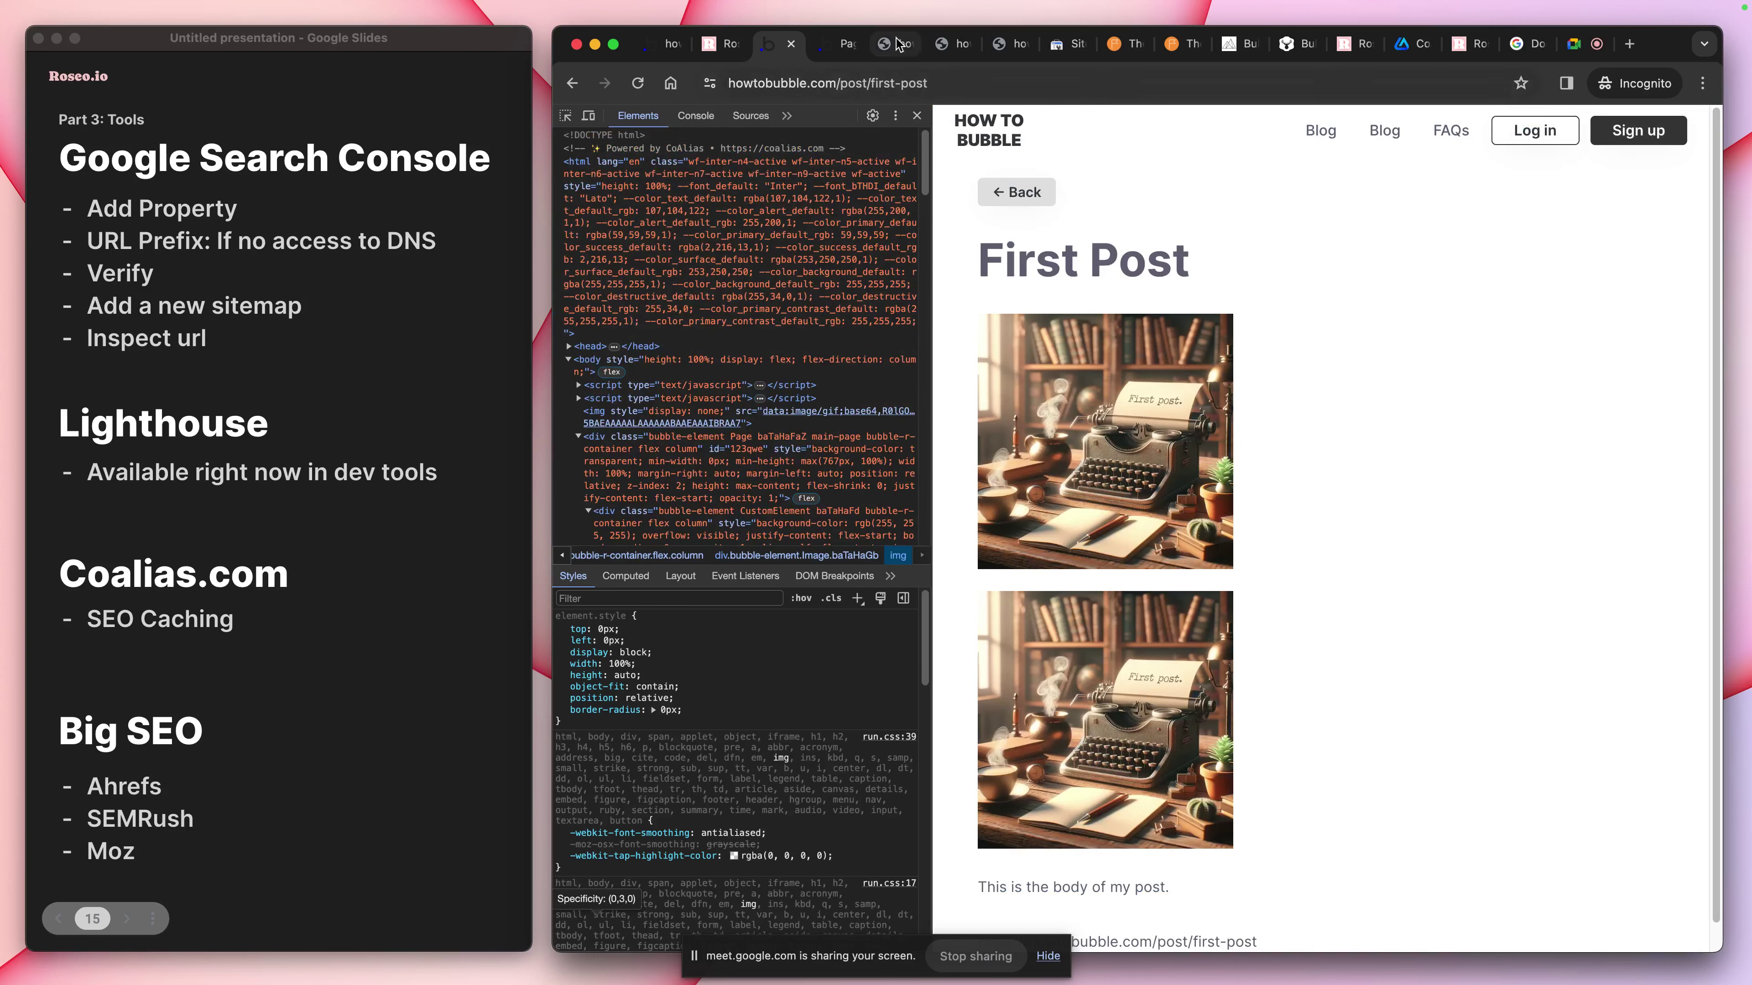
click(835, 44)
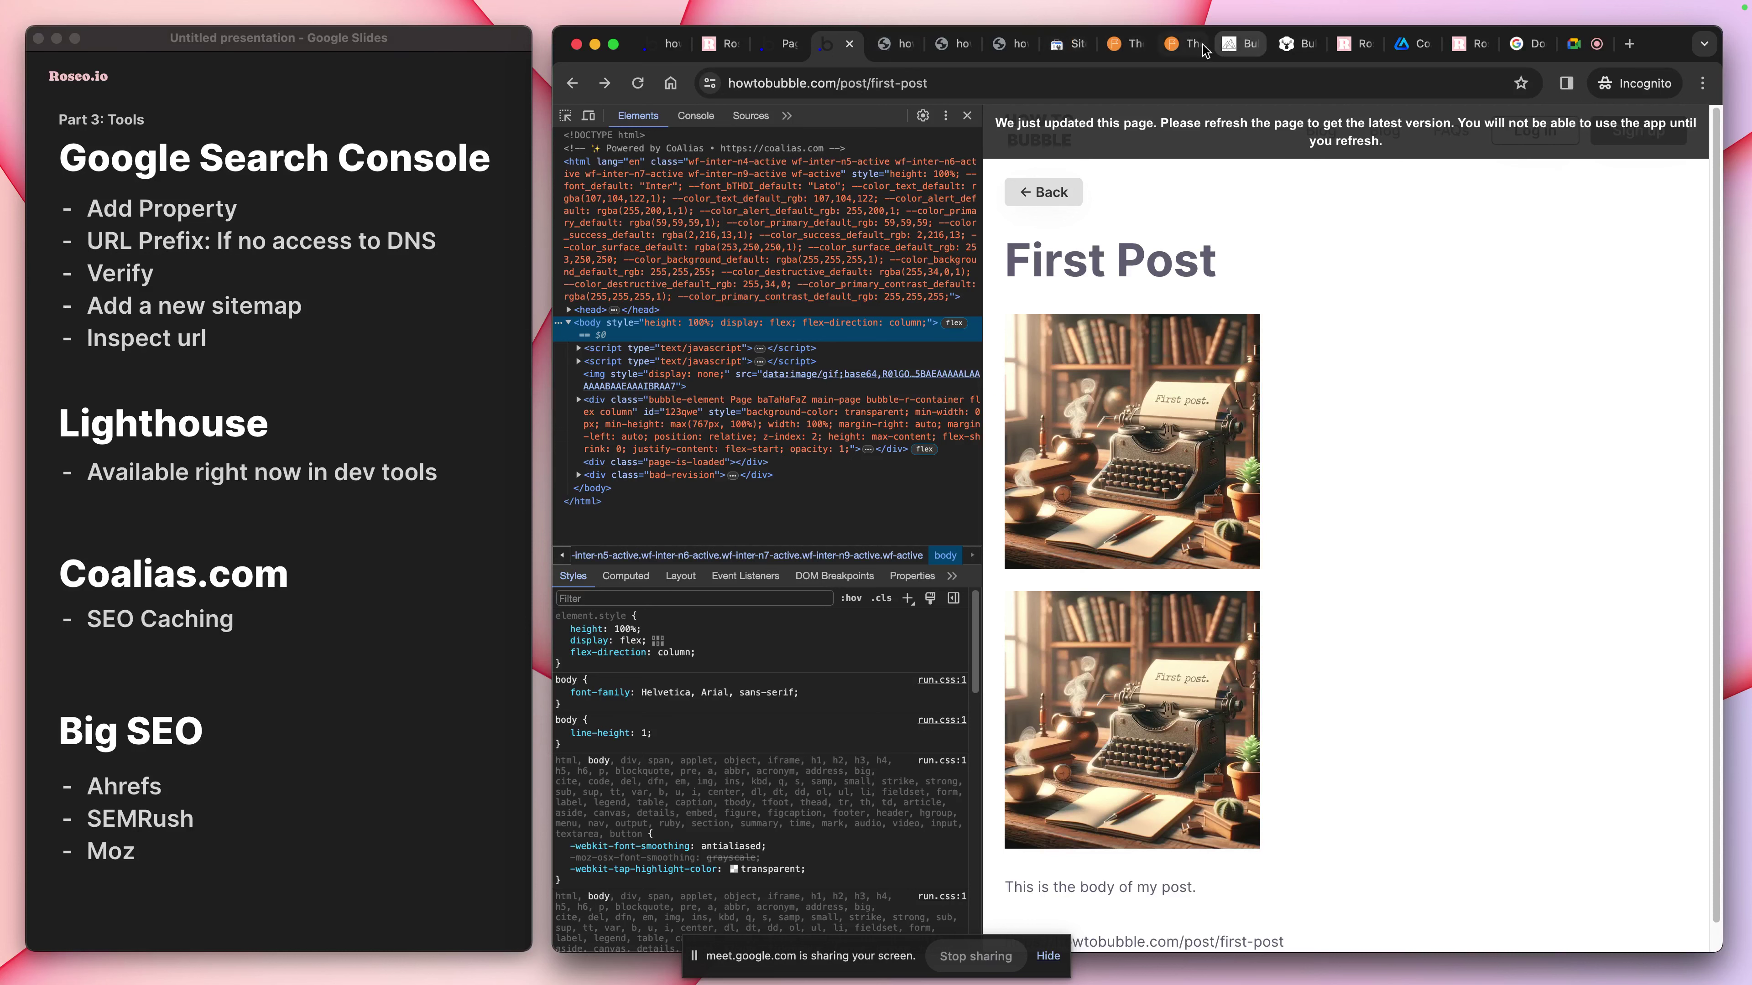
click(790, 44)
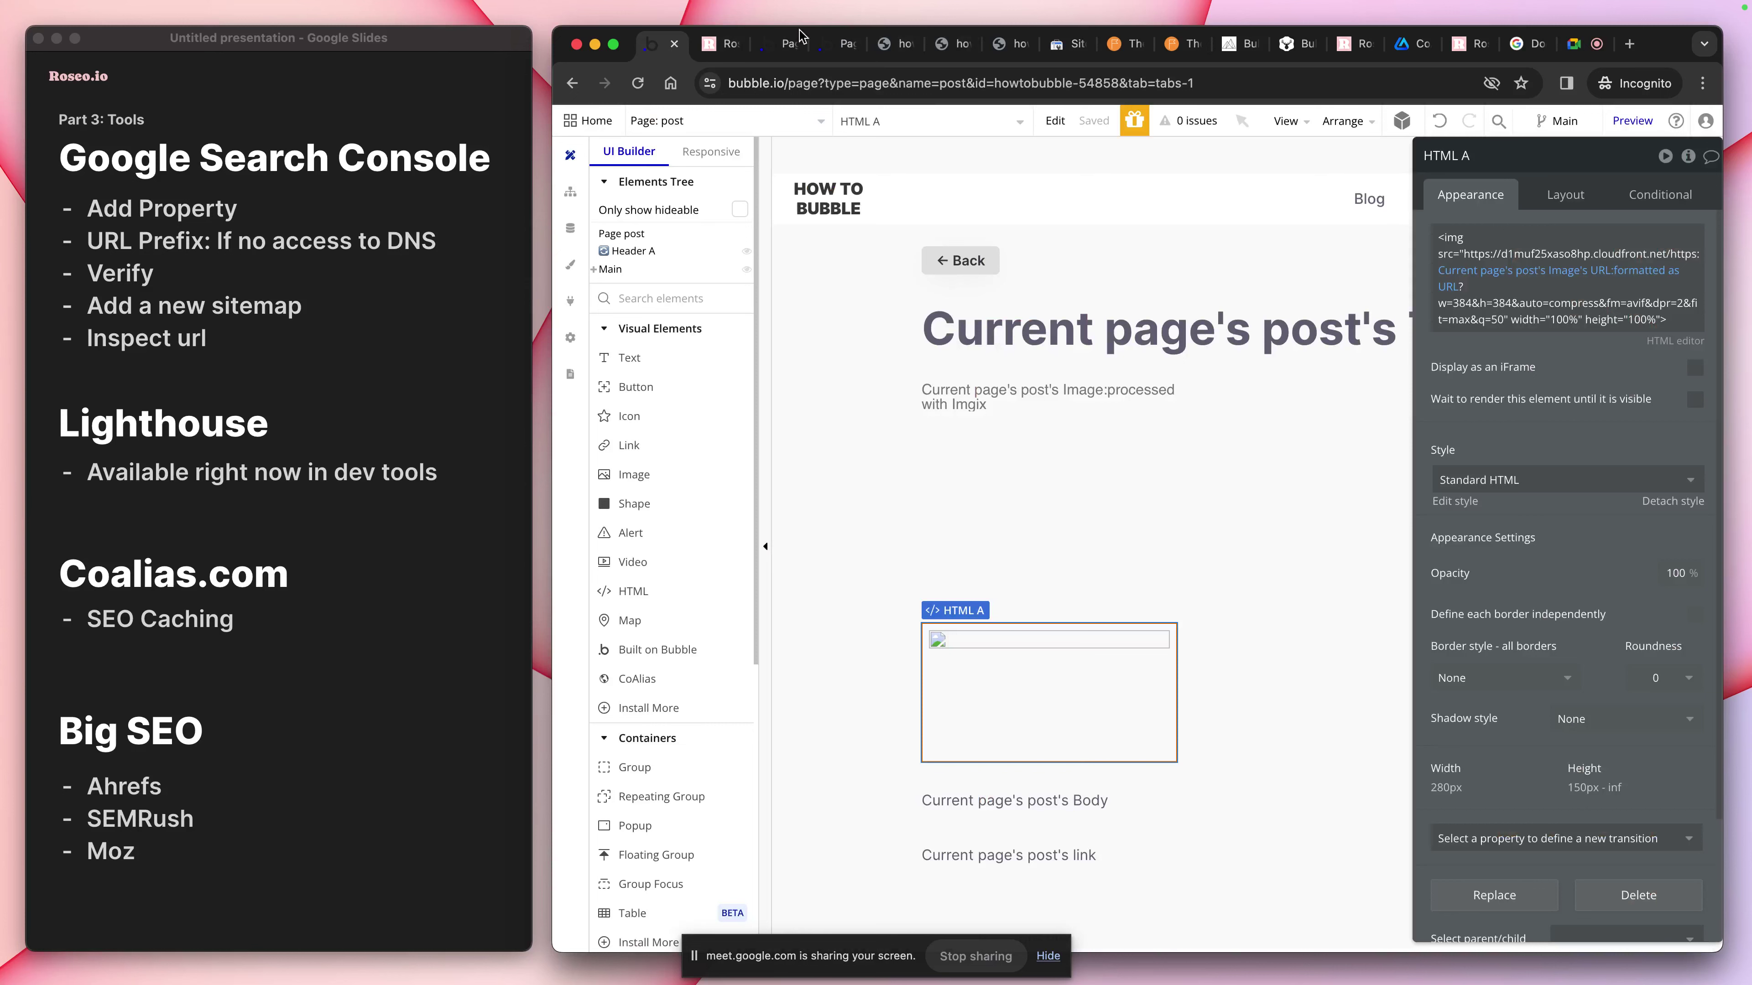
click(847, 43)
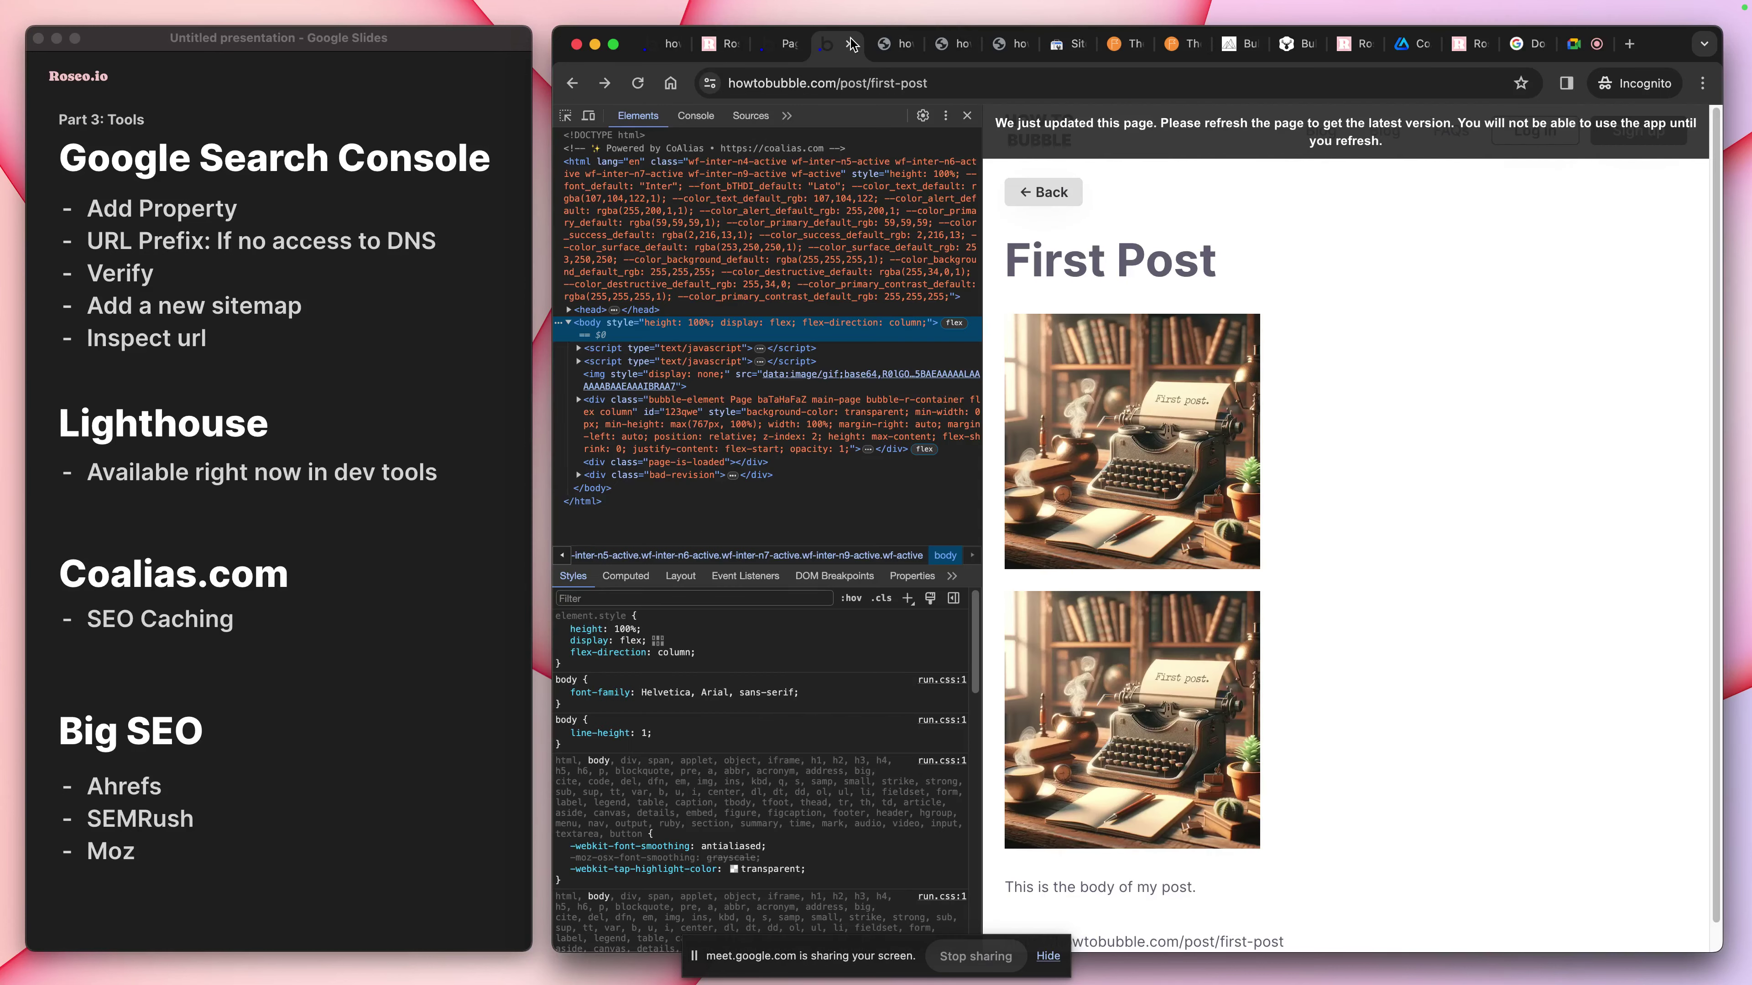
click(787, 115)
key(Escape)
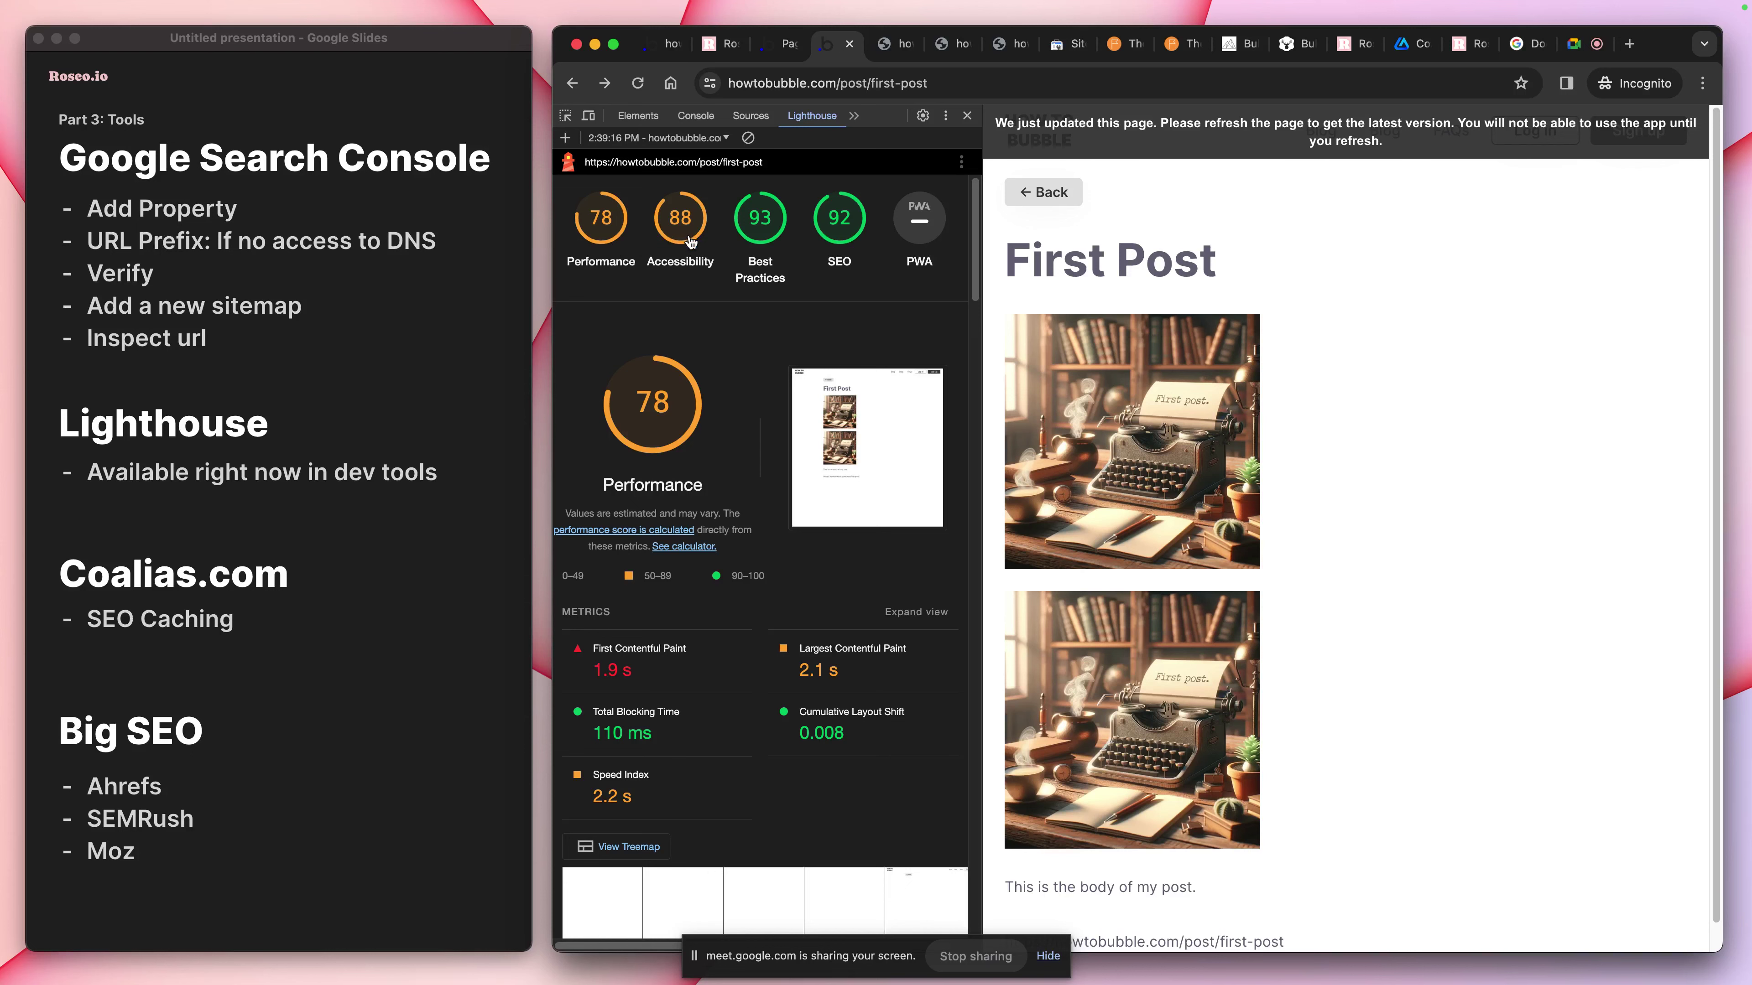
Review the performance metrics and diagnostics in the Lighthouse report of the First Post page
scroll(766, 415, down, 15)
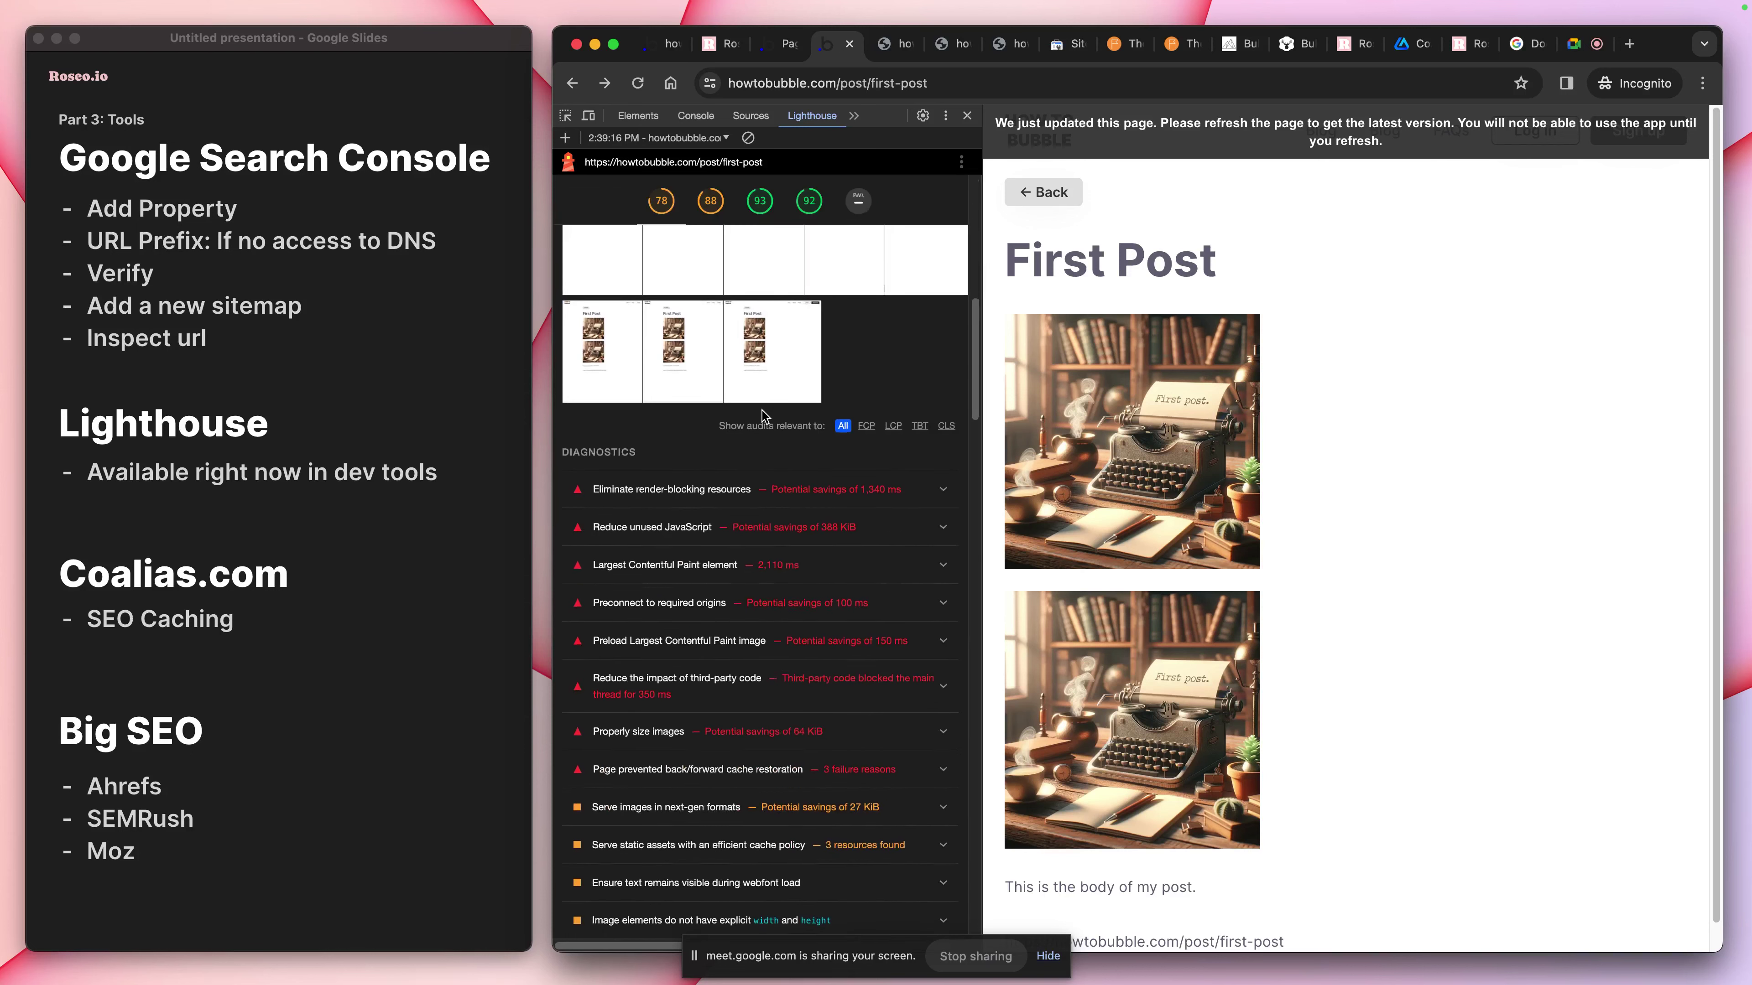
scroll(764, 416, down, 7)
scroll(758, 424, up, 9)
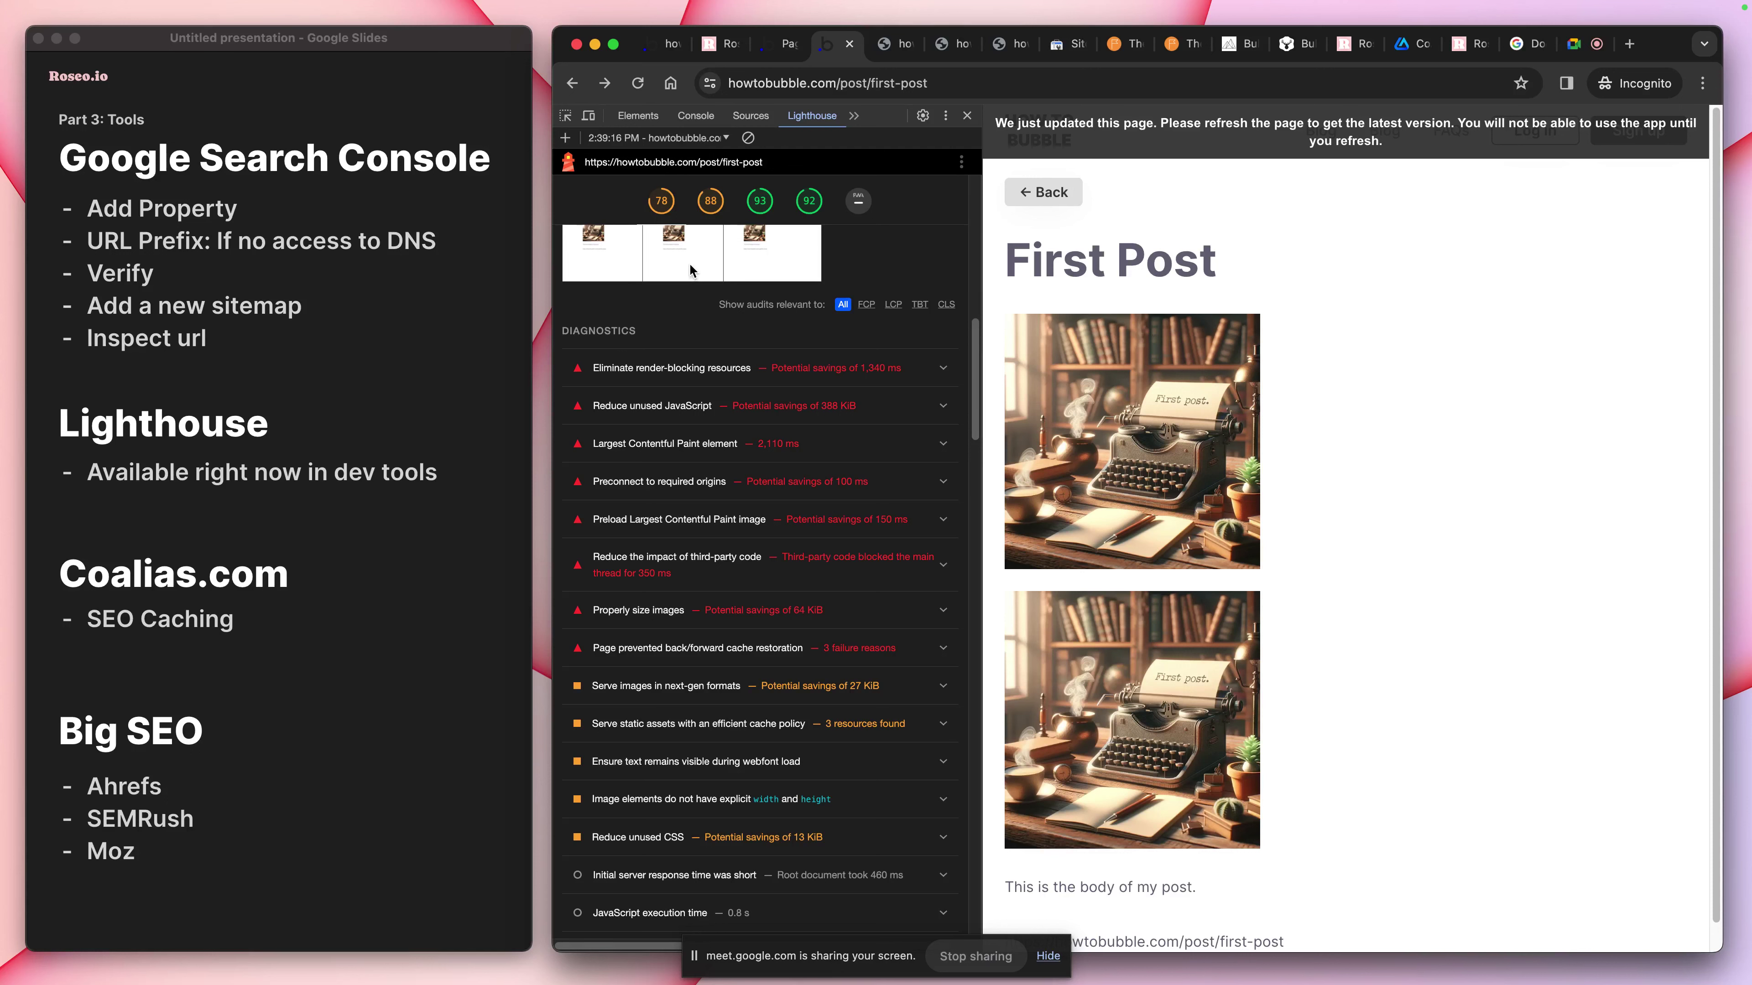
scroll(755, 331, up, 8)
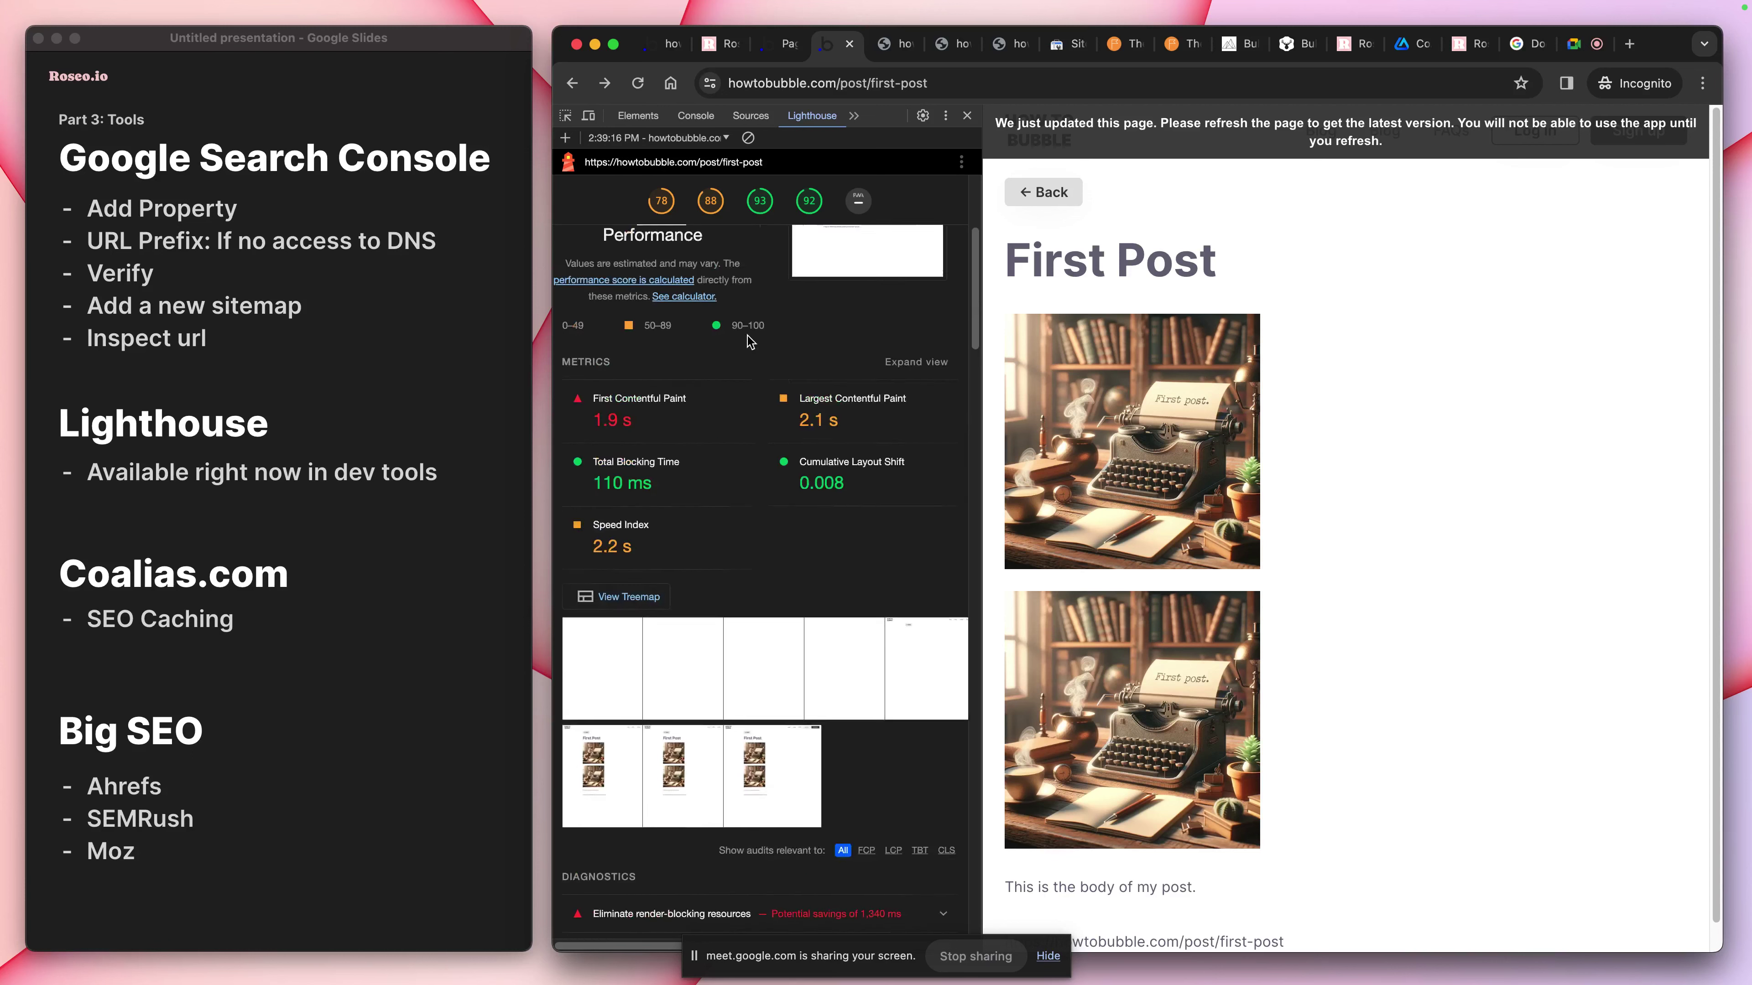
scroll(750, 342, up, 3)
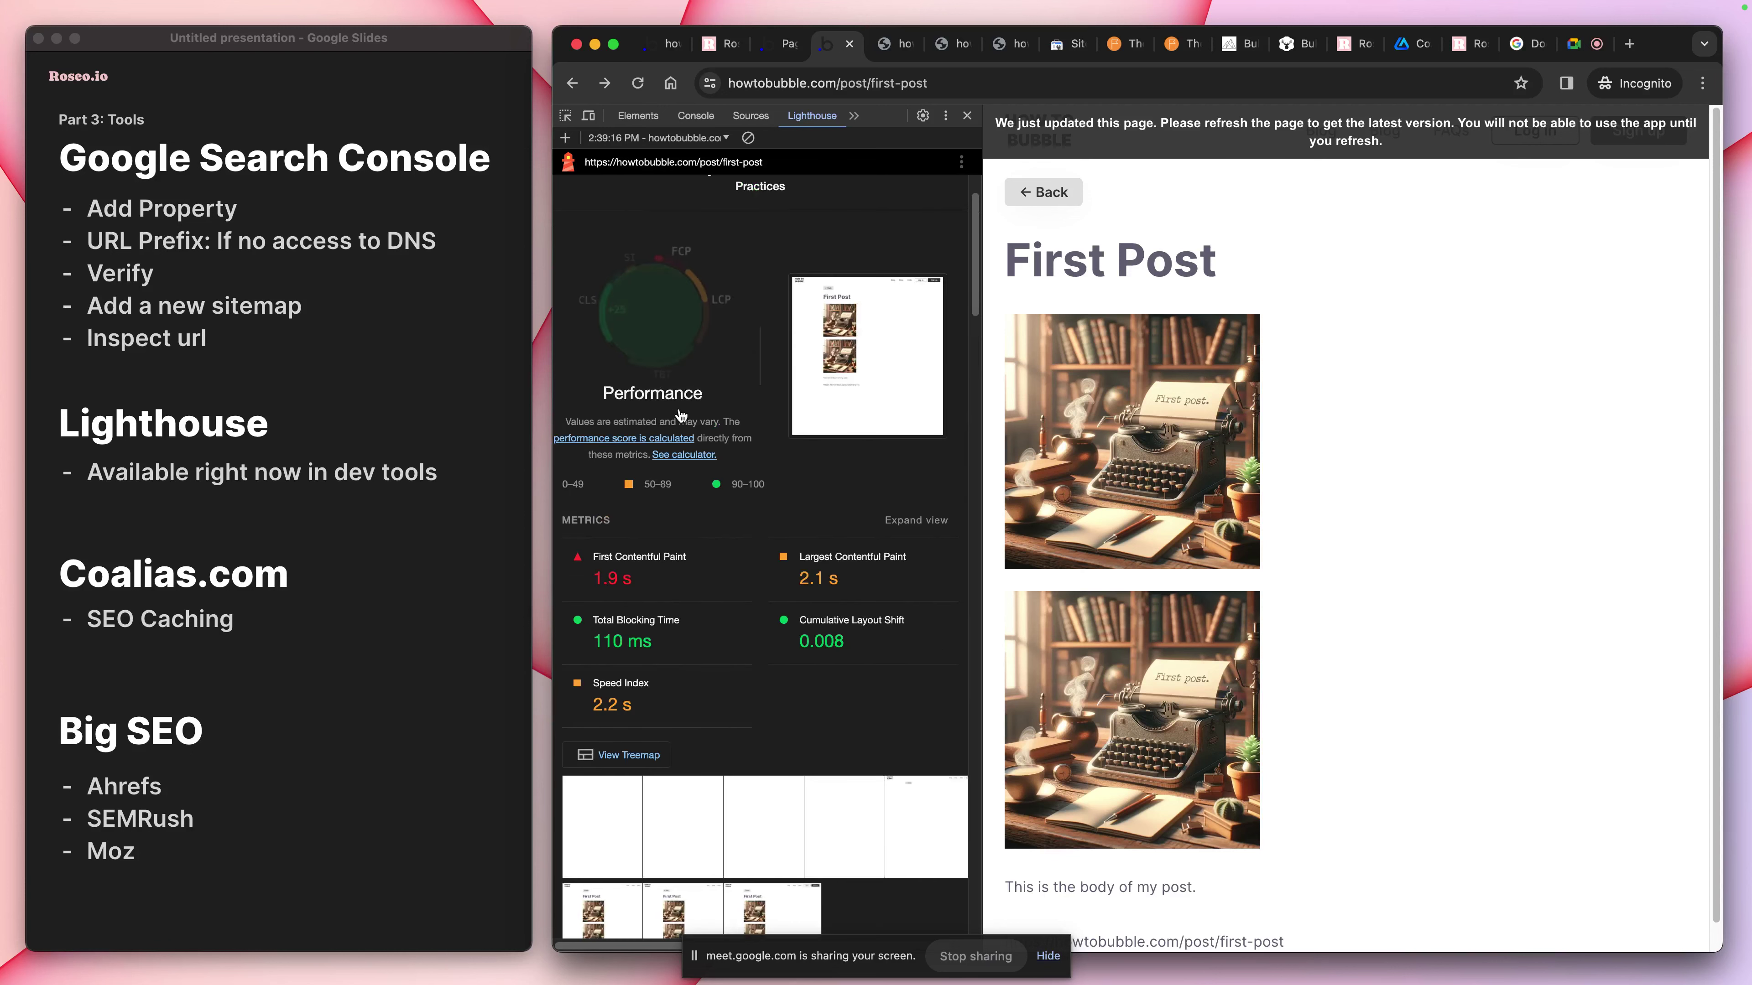
Examine the Accessibility and Best Practices sections of the First Post report, including the image alt attribute audit
scroll(754, 470, down, 10)
scroll(755, 470, down, 15)
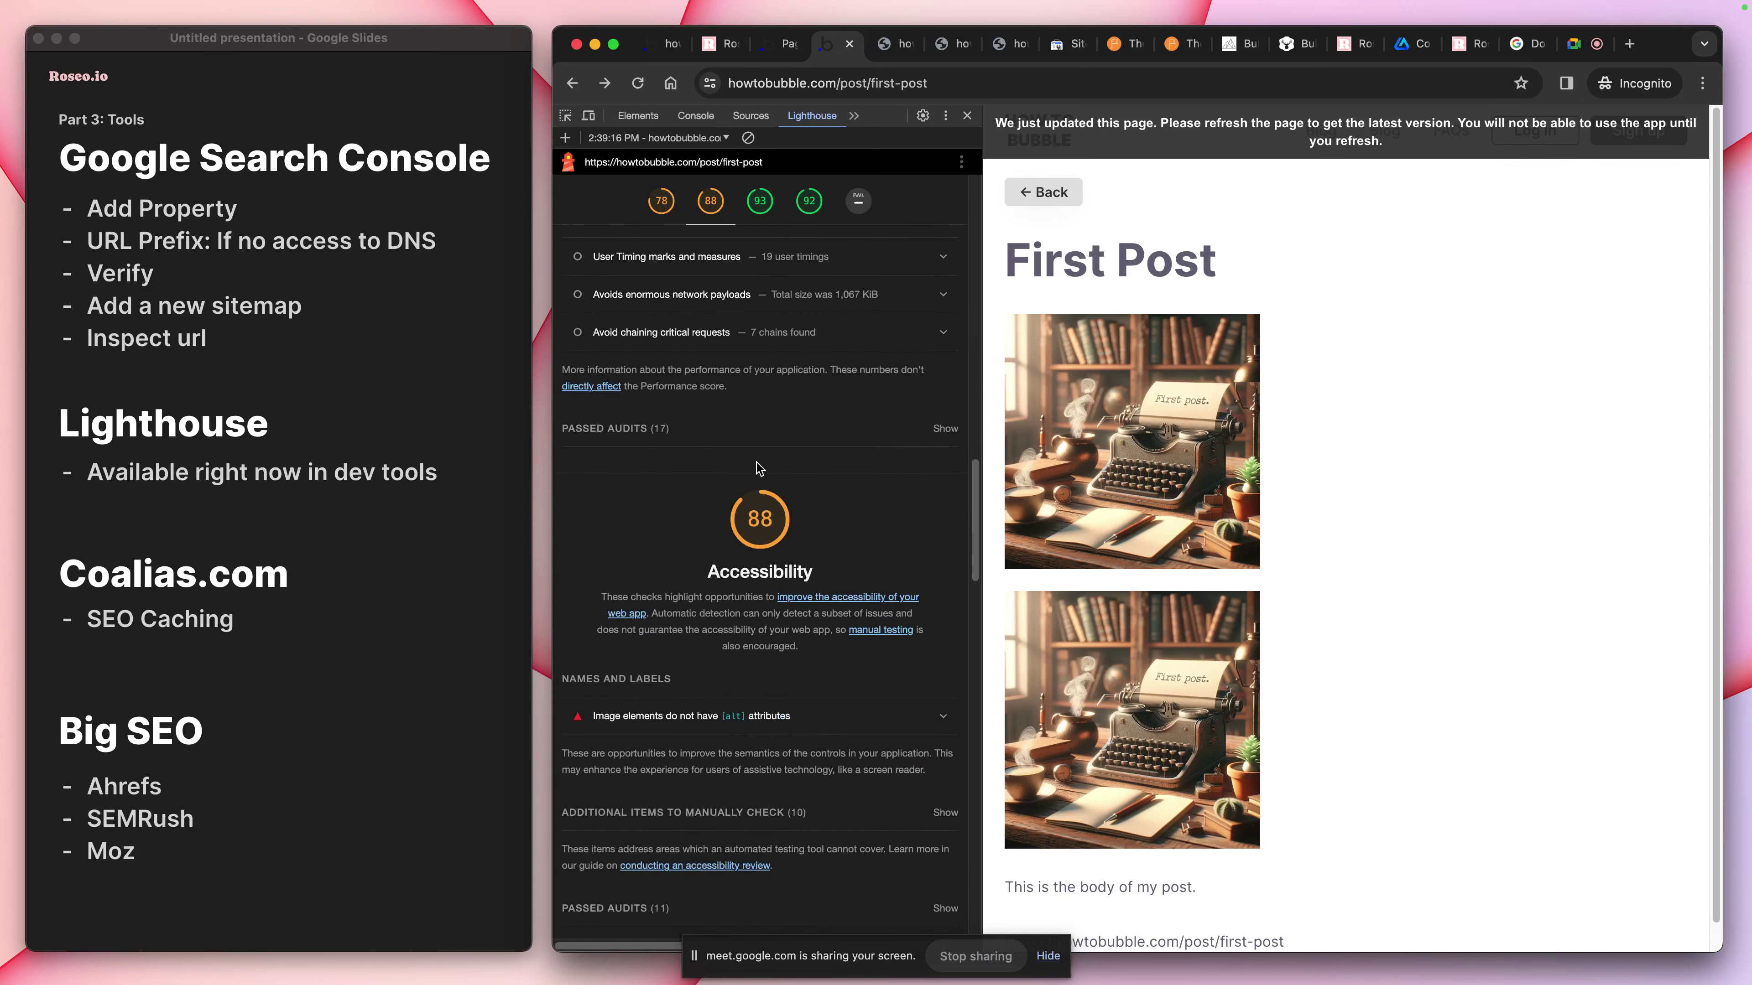
scroll(759, 469, down, 1)
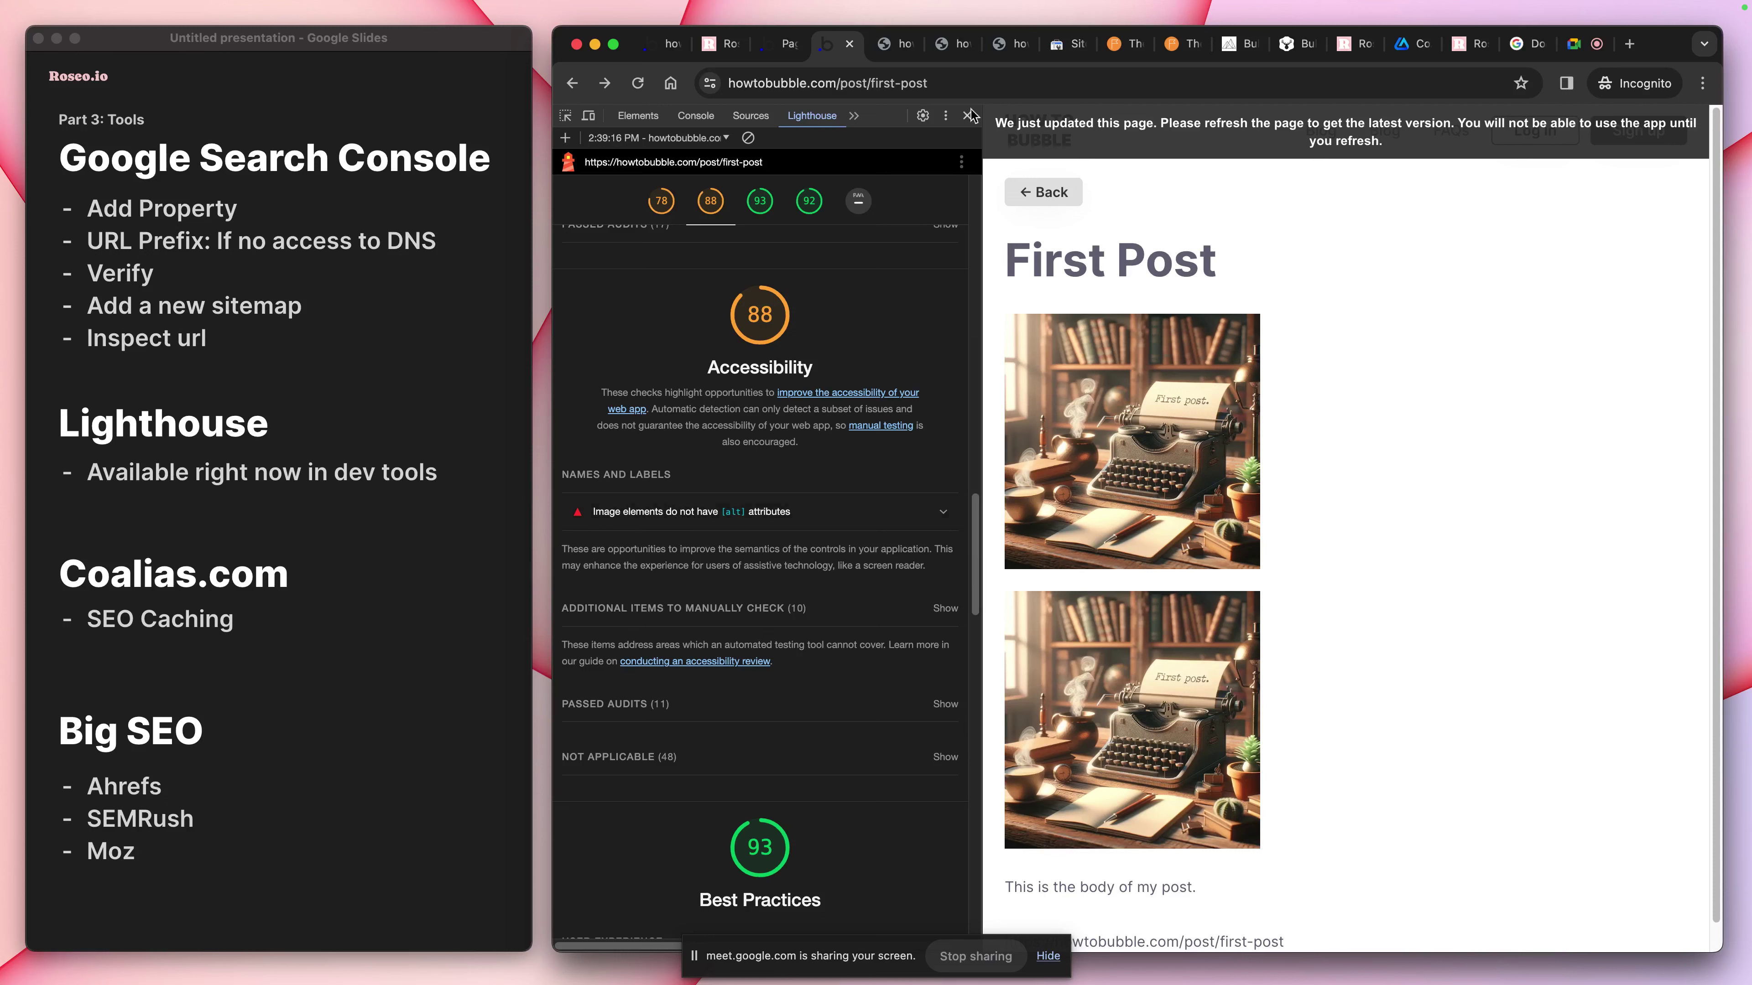
scroll(884, 395, down, 5)
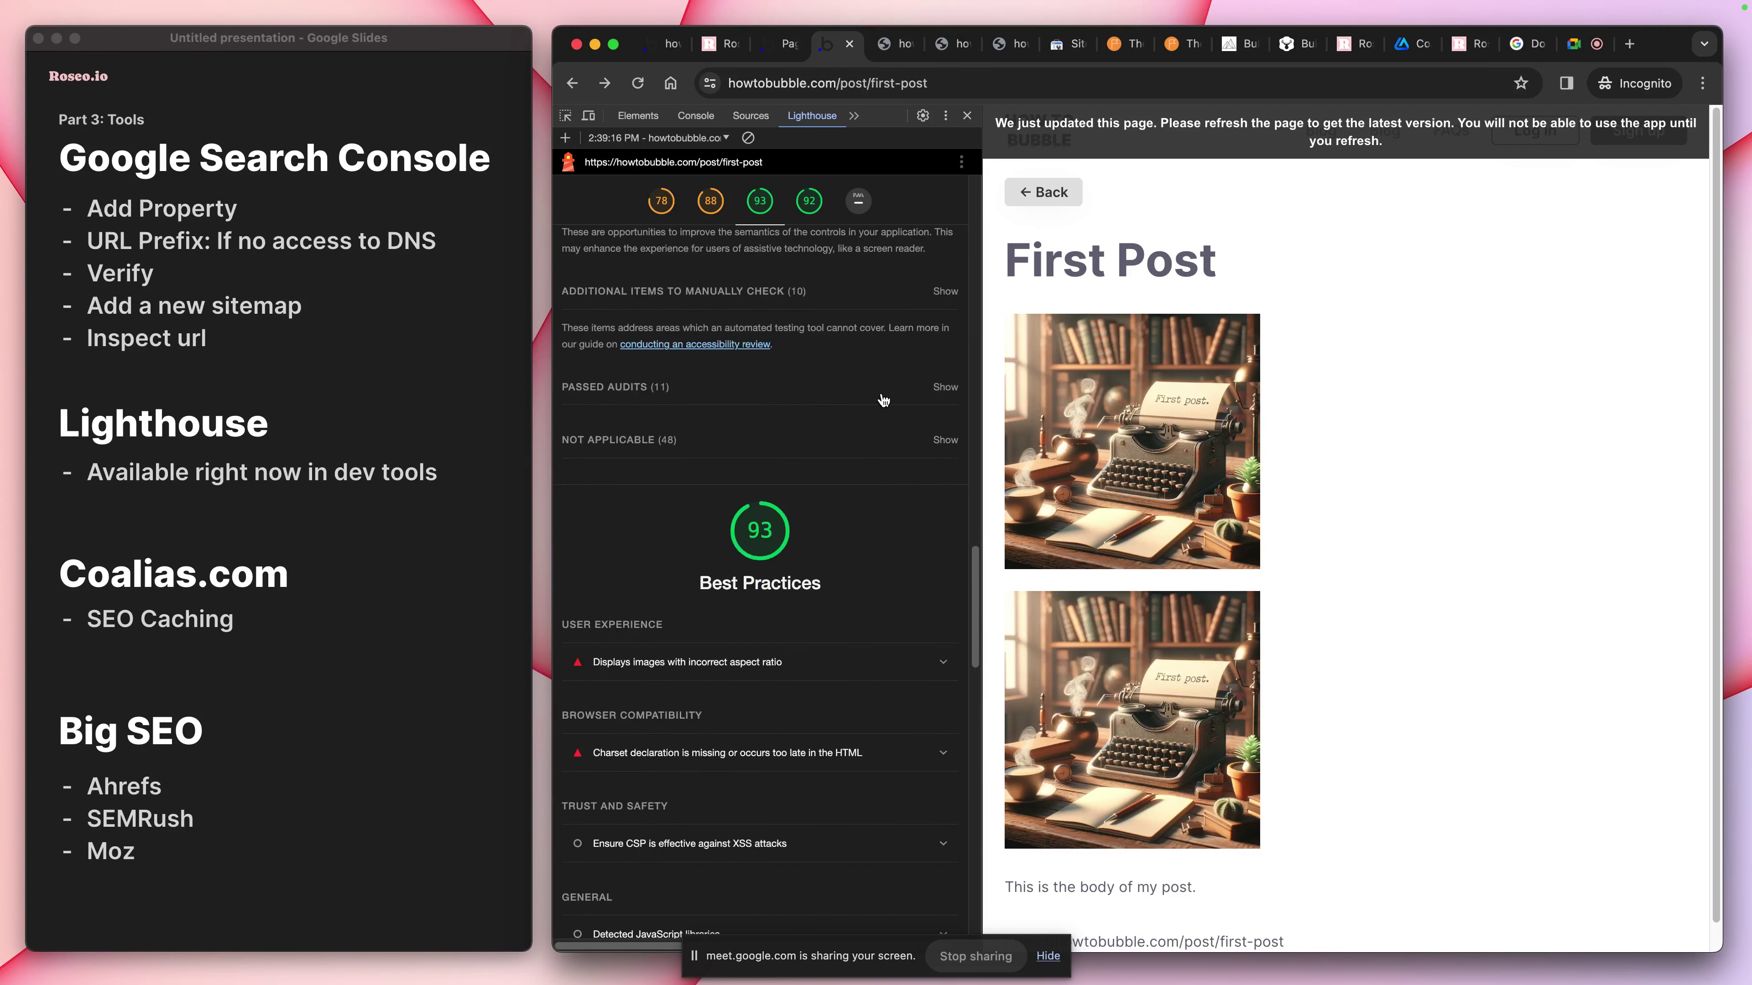
scroll(883, 394, up, 2)
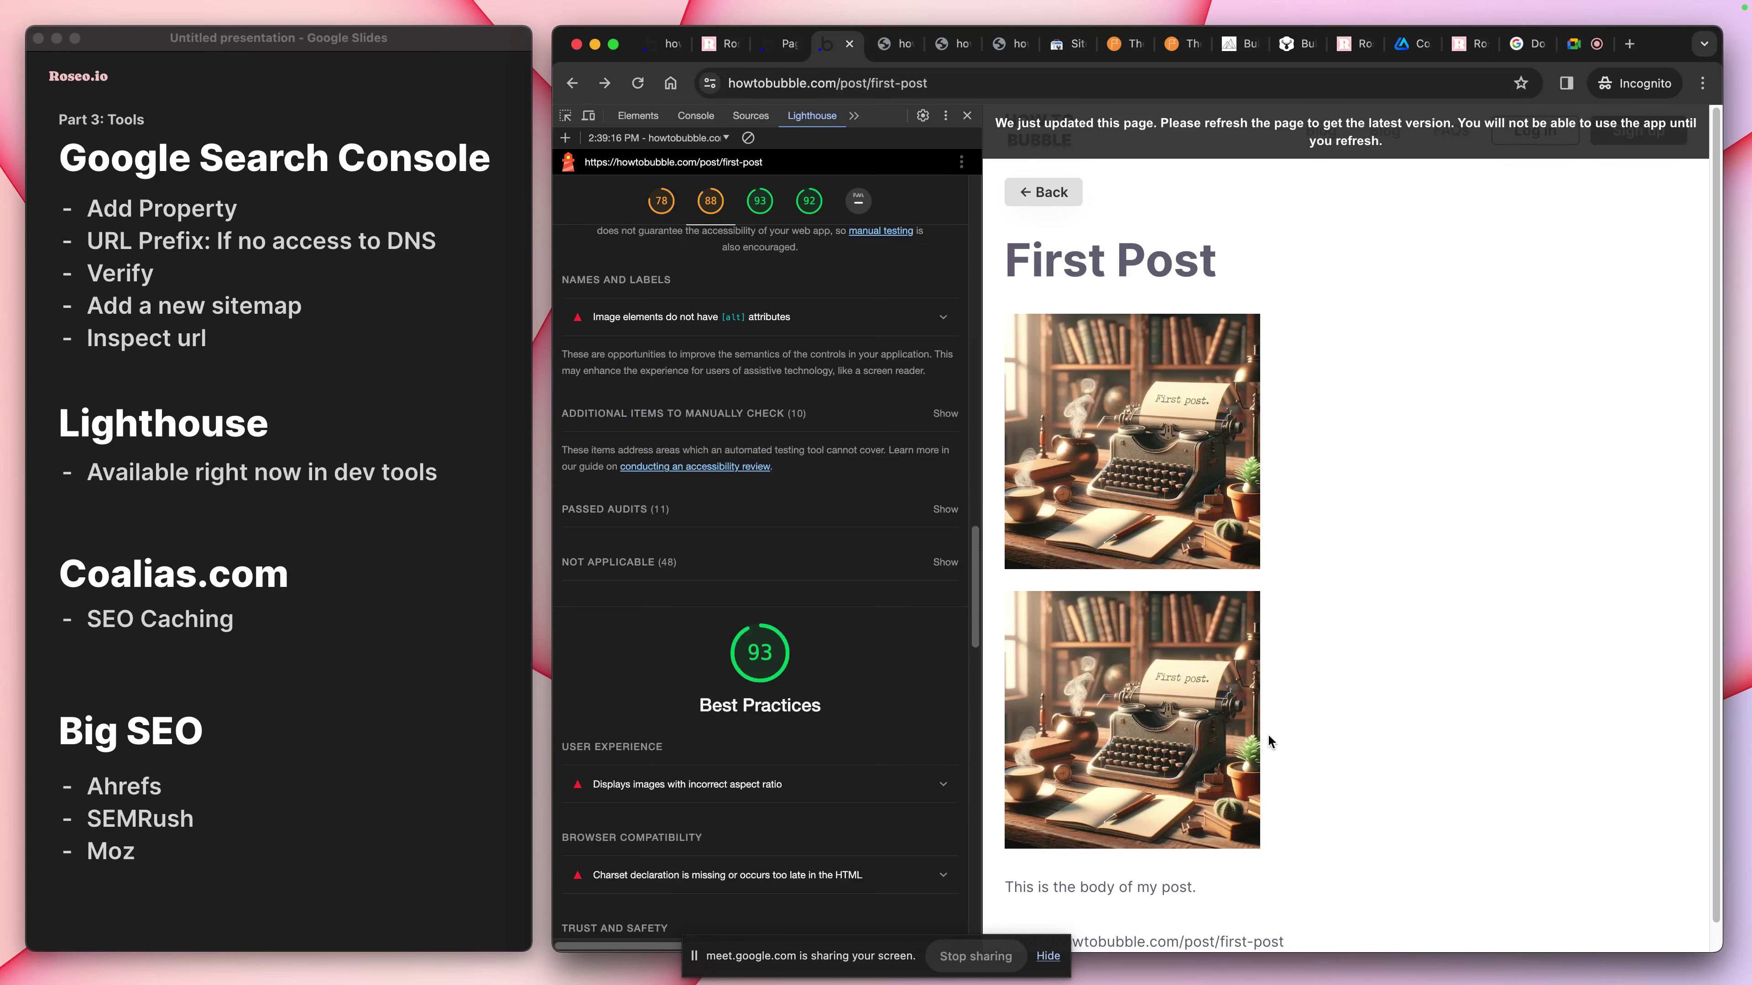
scroll(765, 600, down, 6)
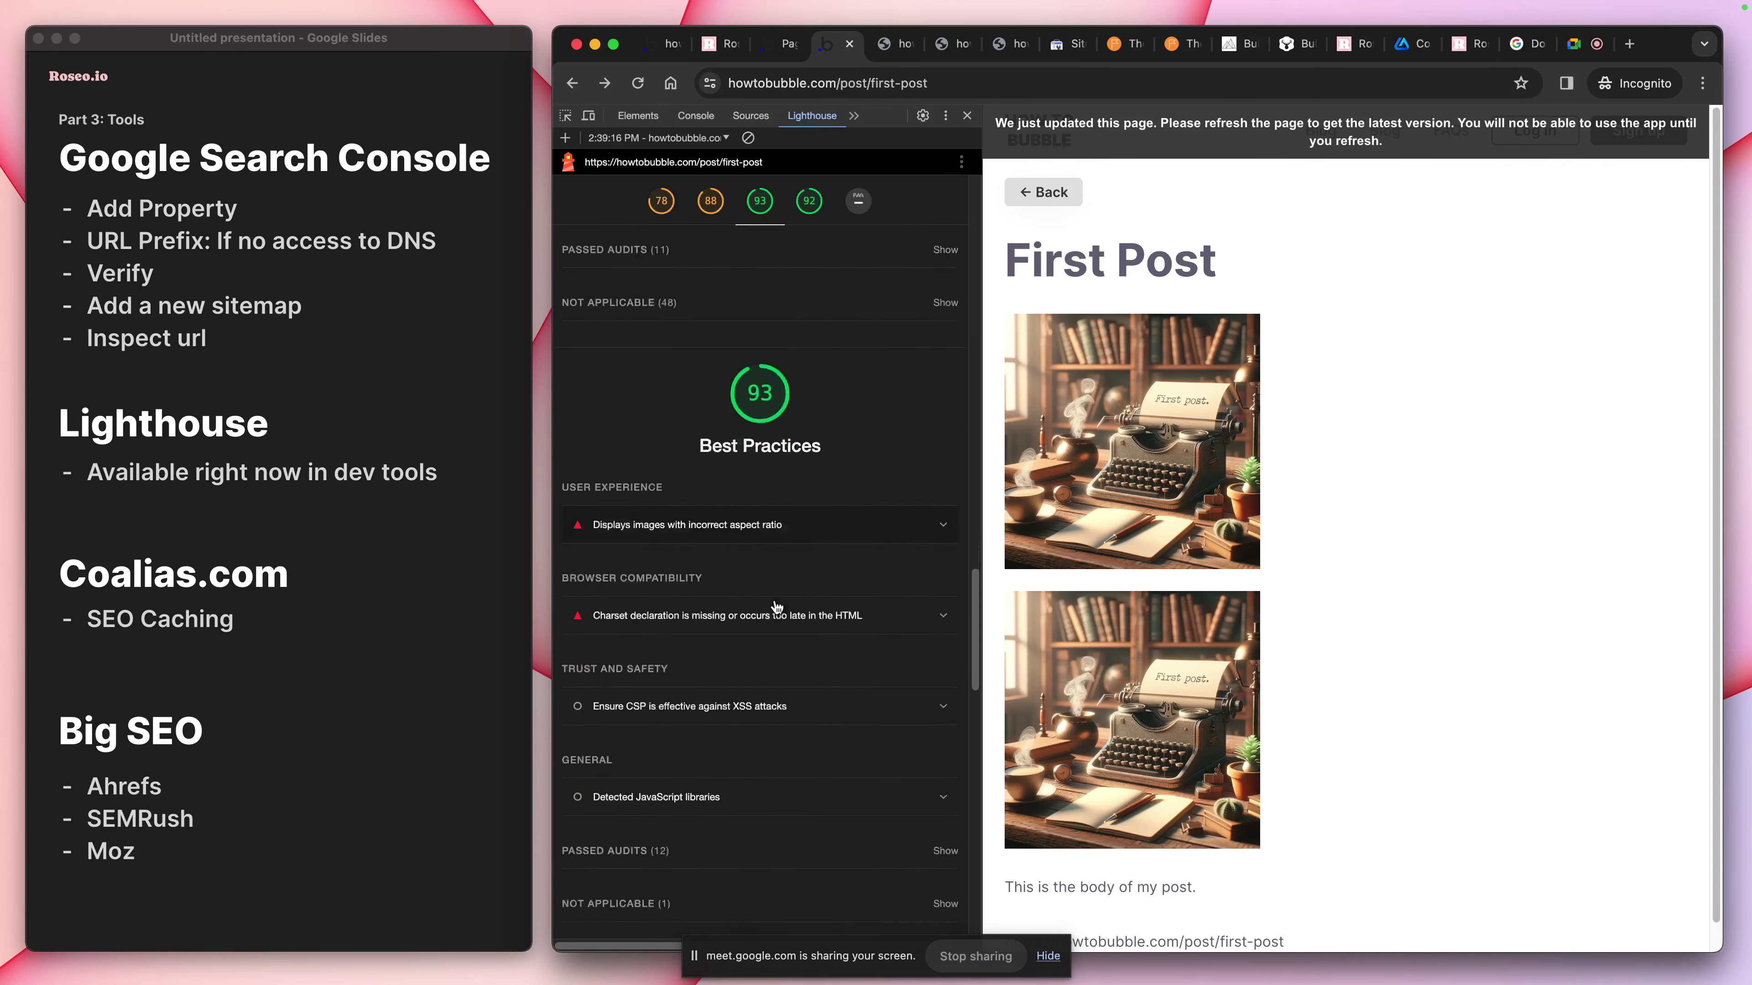
In the Bubble editor, add alt="avif image" to the img tag in the post page's HTML A element
click(784, 47)
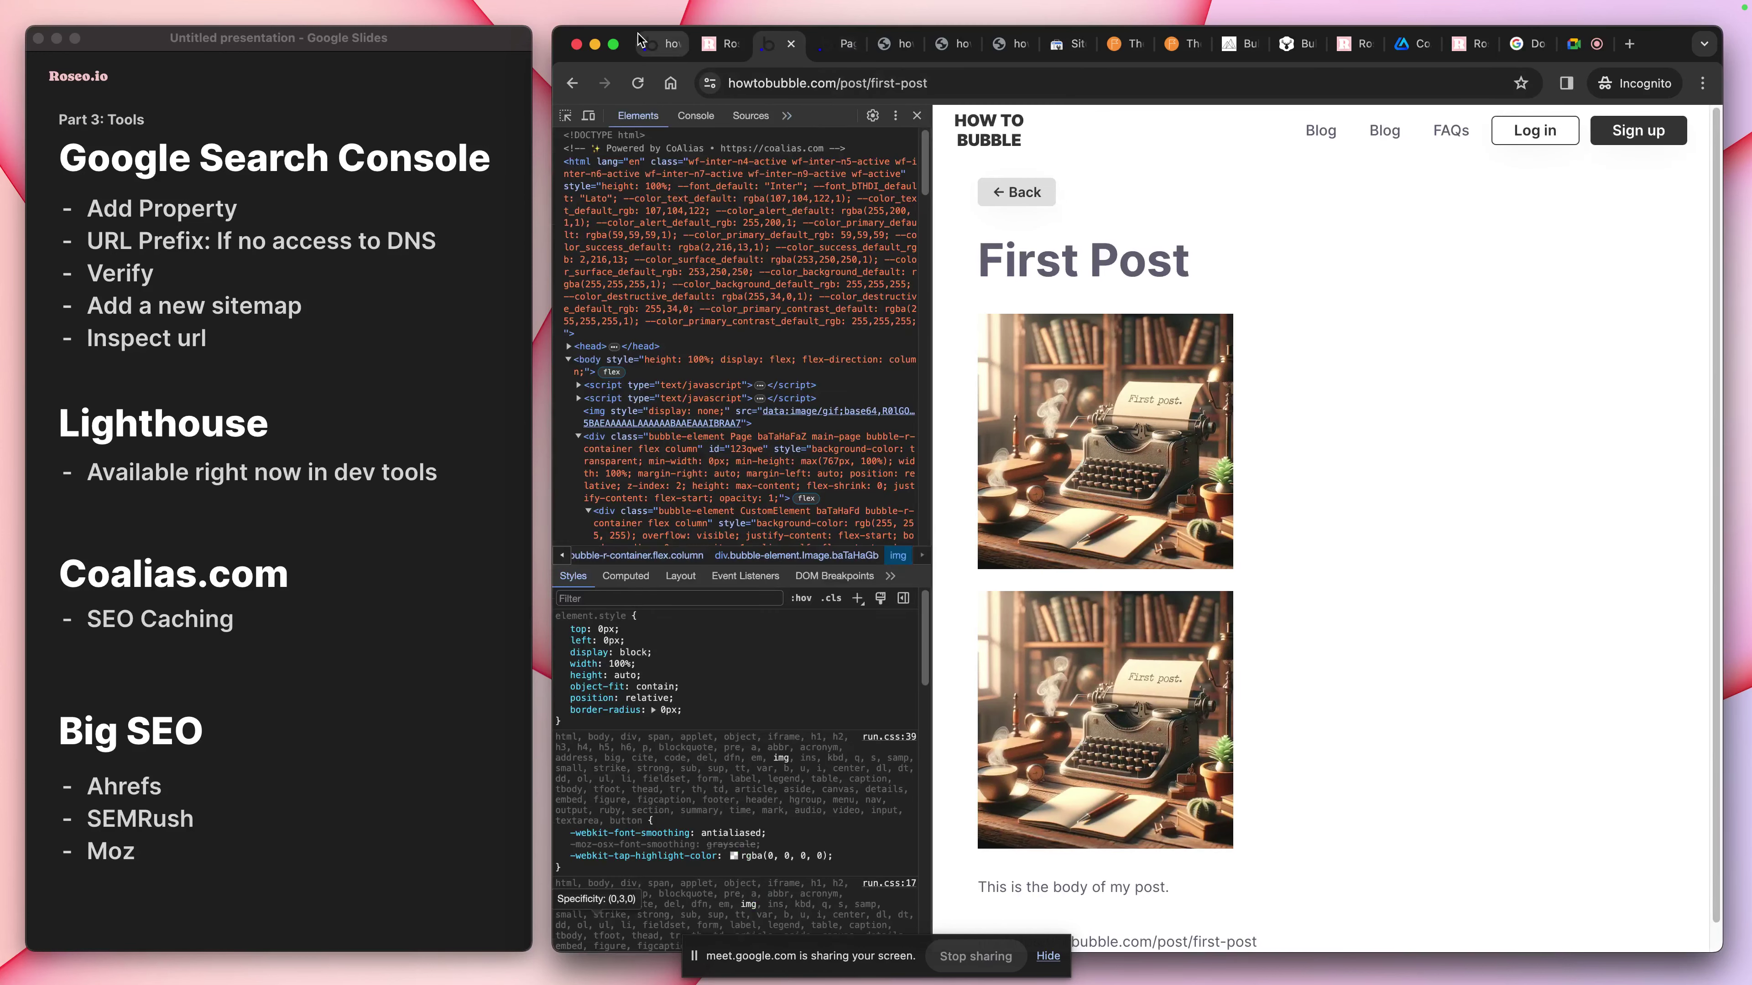
click(660, 43)
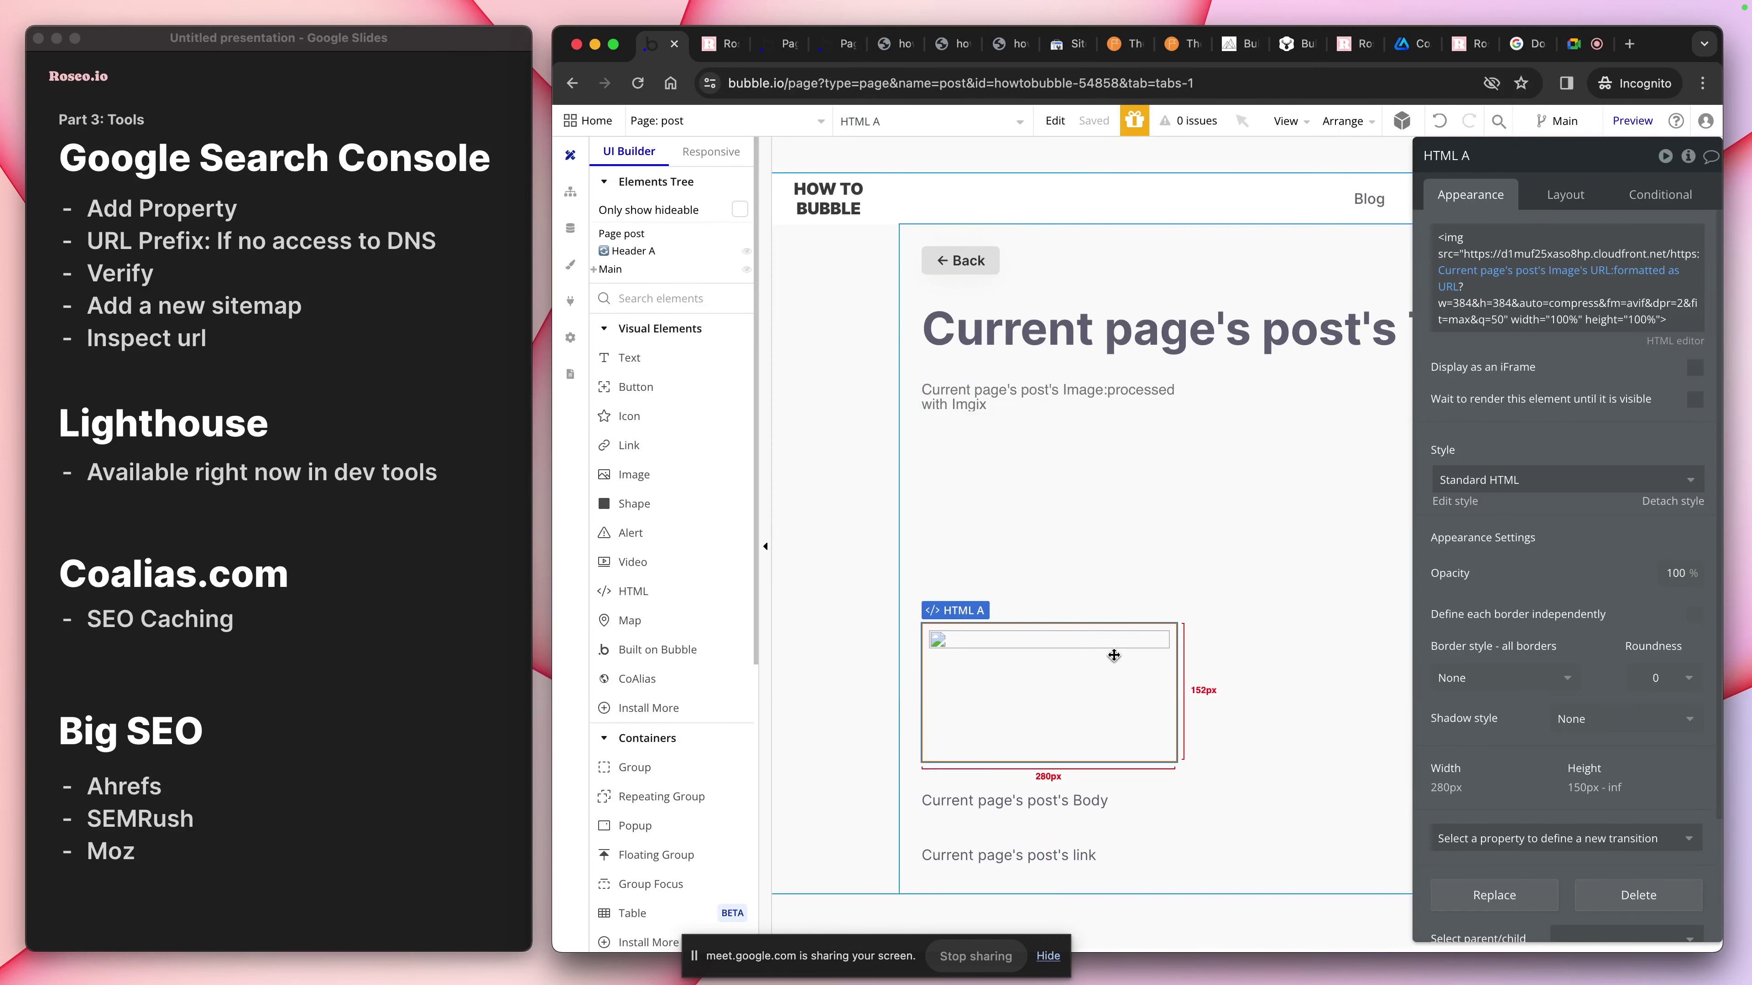
click(1533, 294)
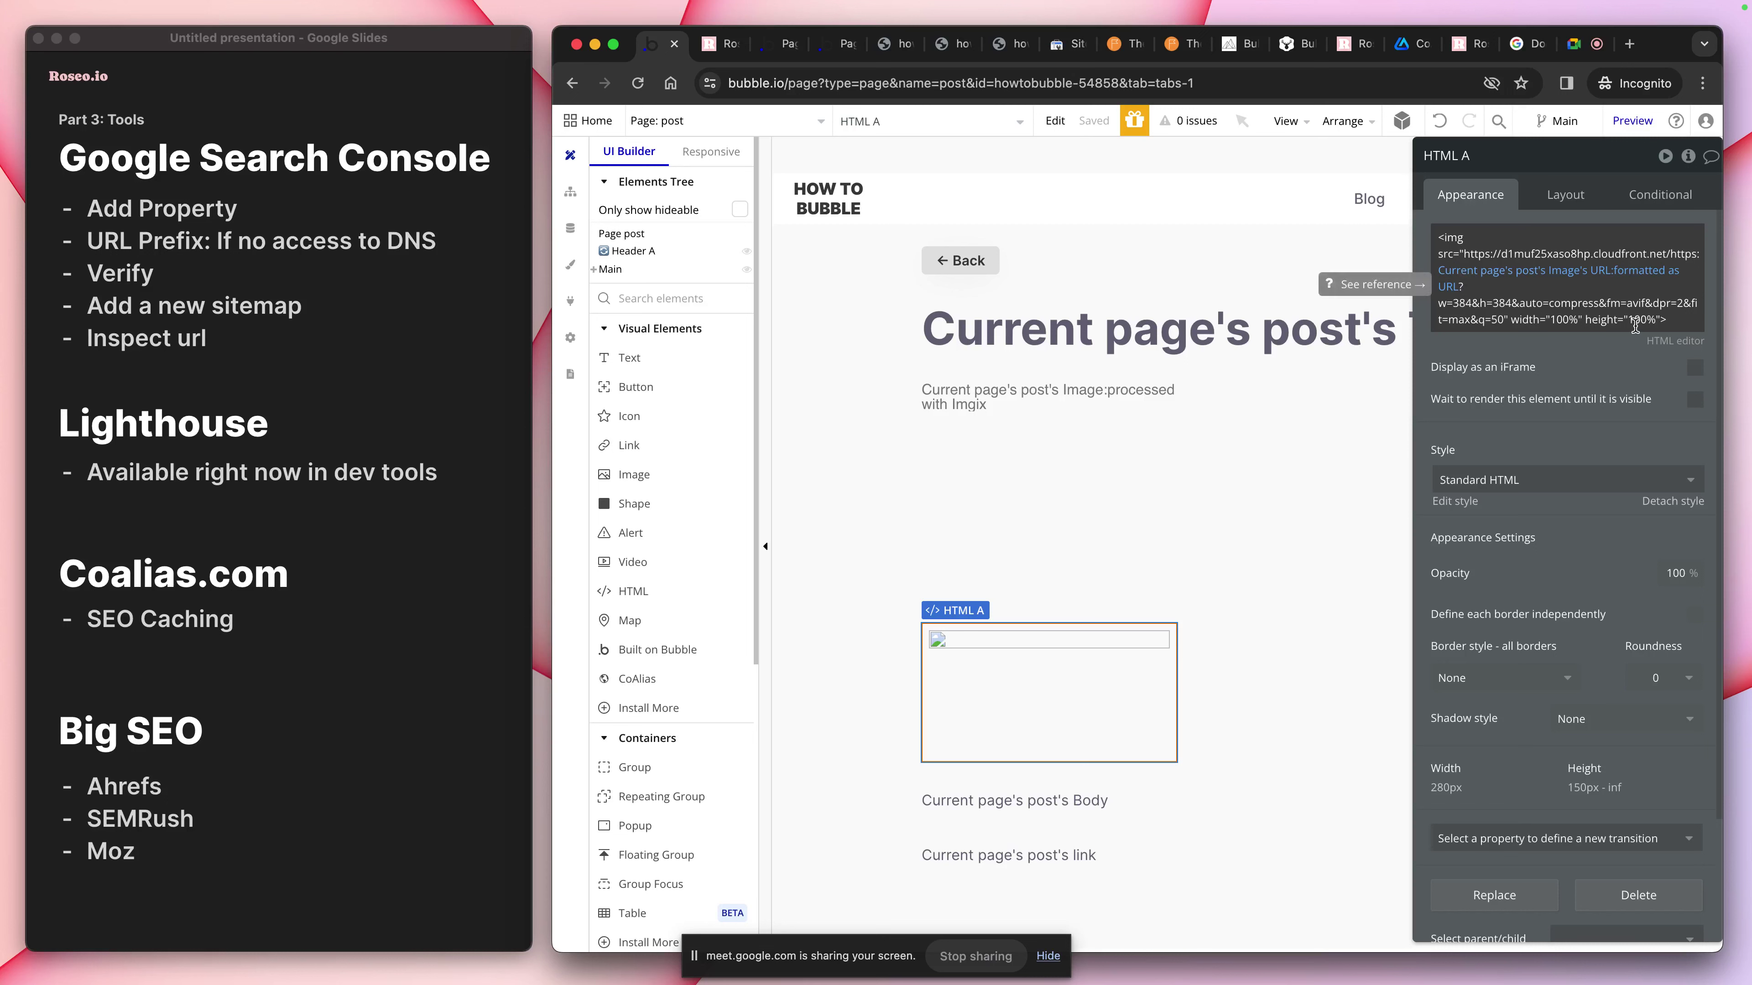
click(1658, 320)
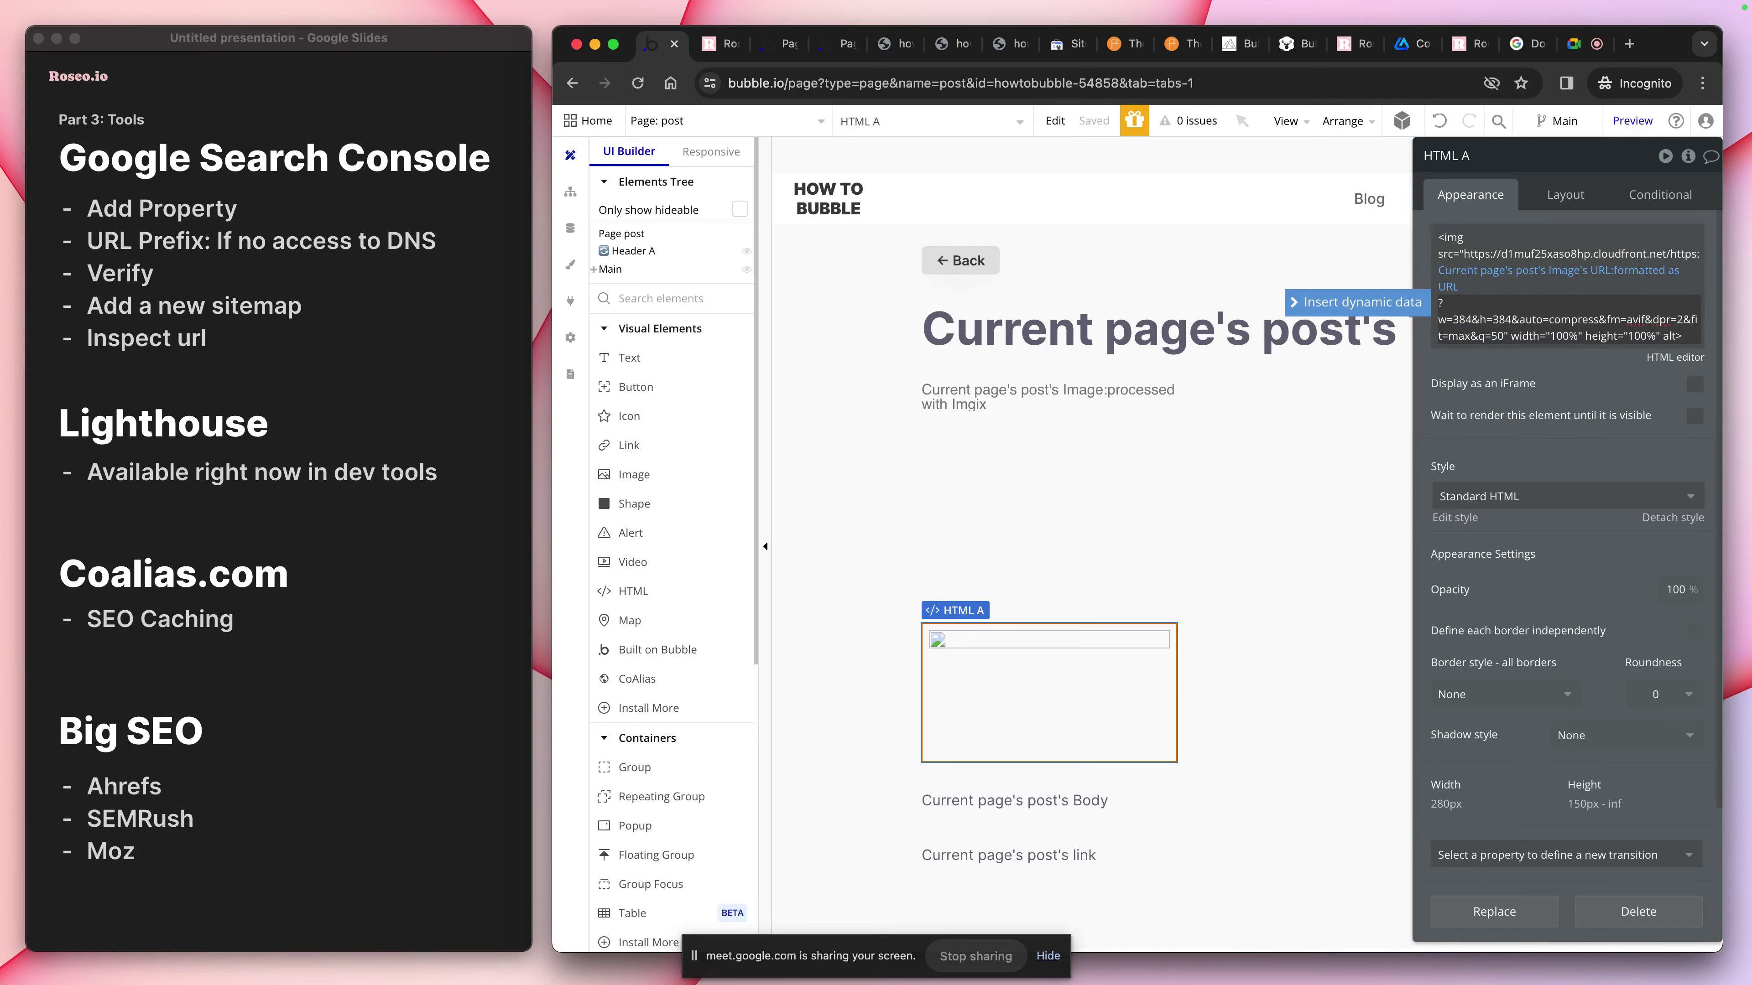
text(="")
text(av)
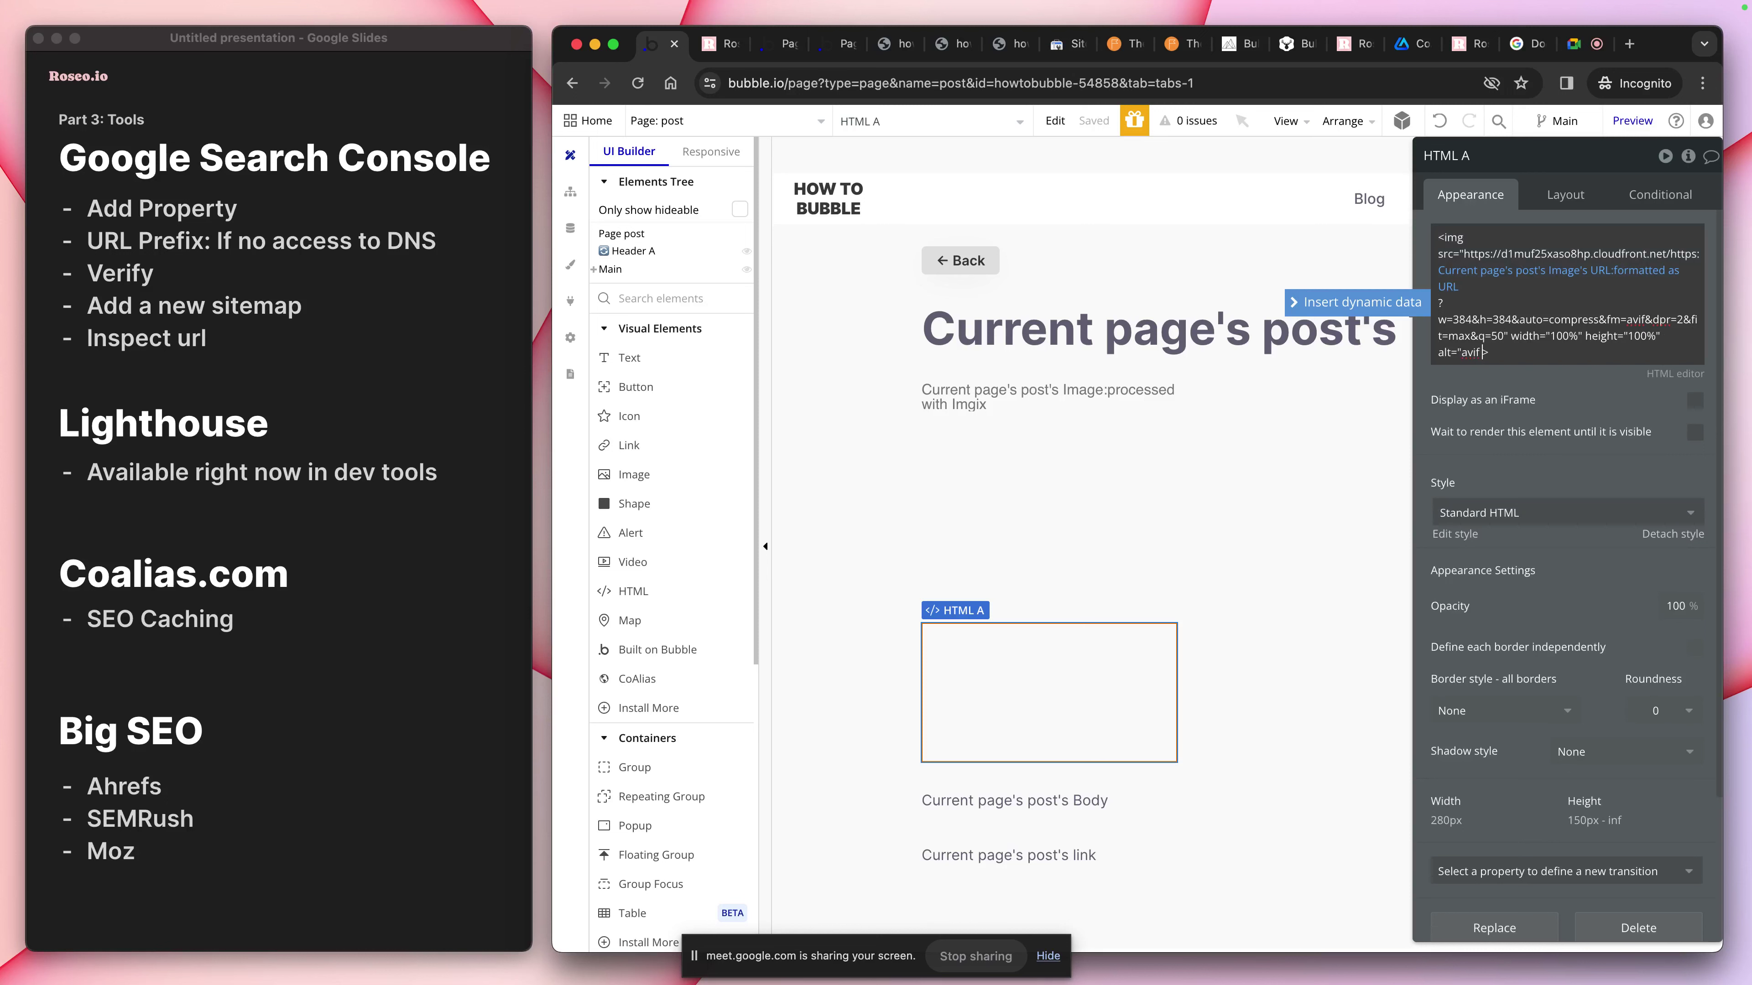
text(if image")
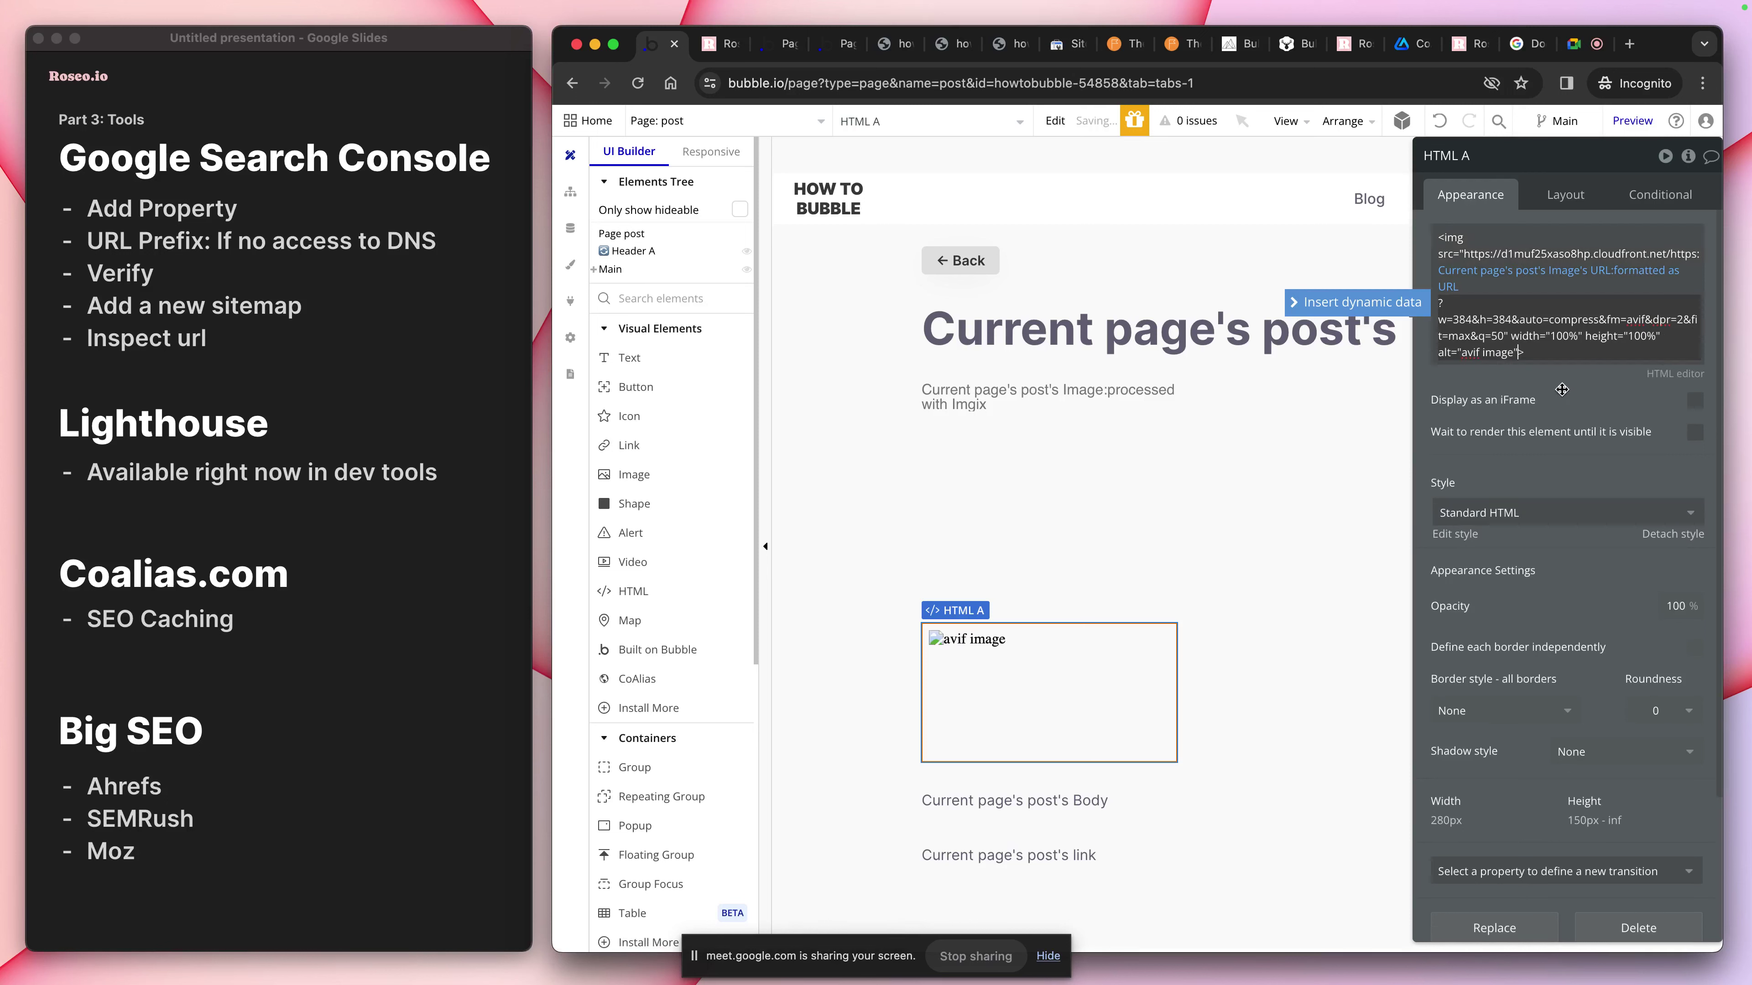
click(1496, 380)
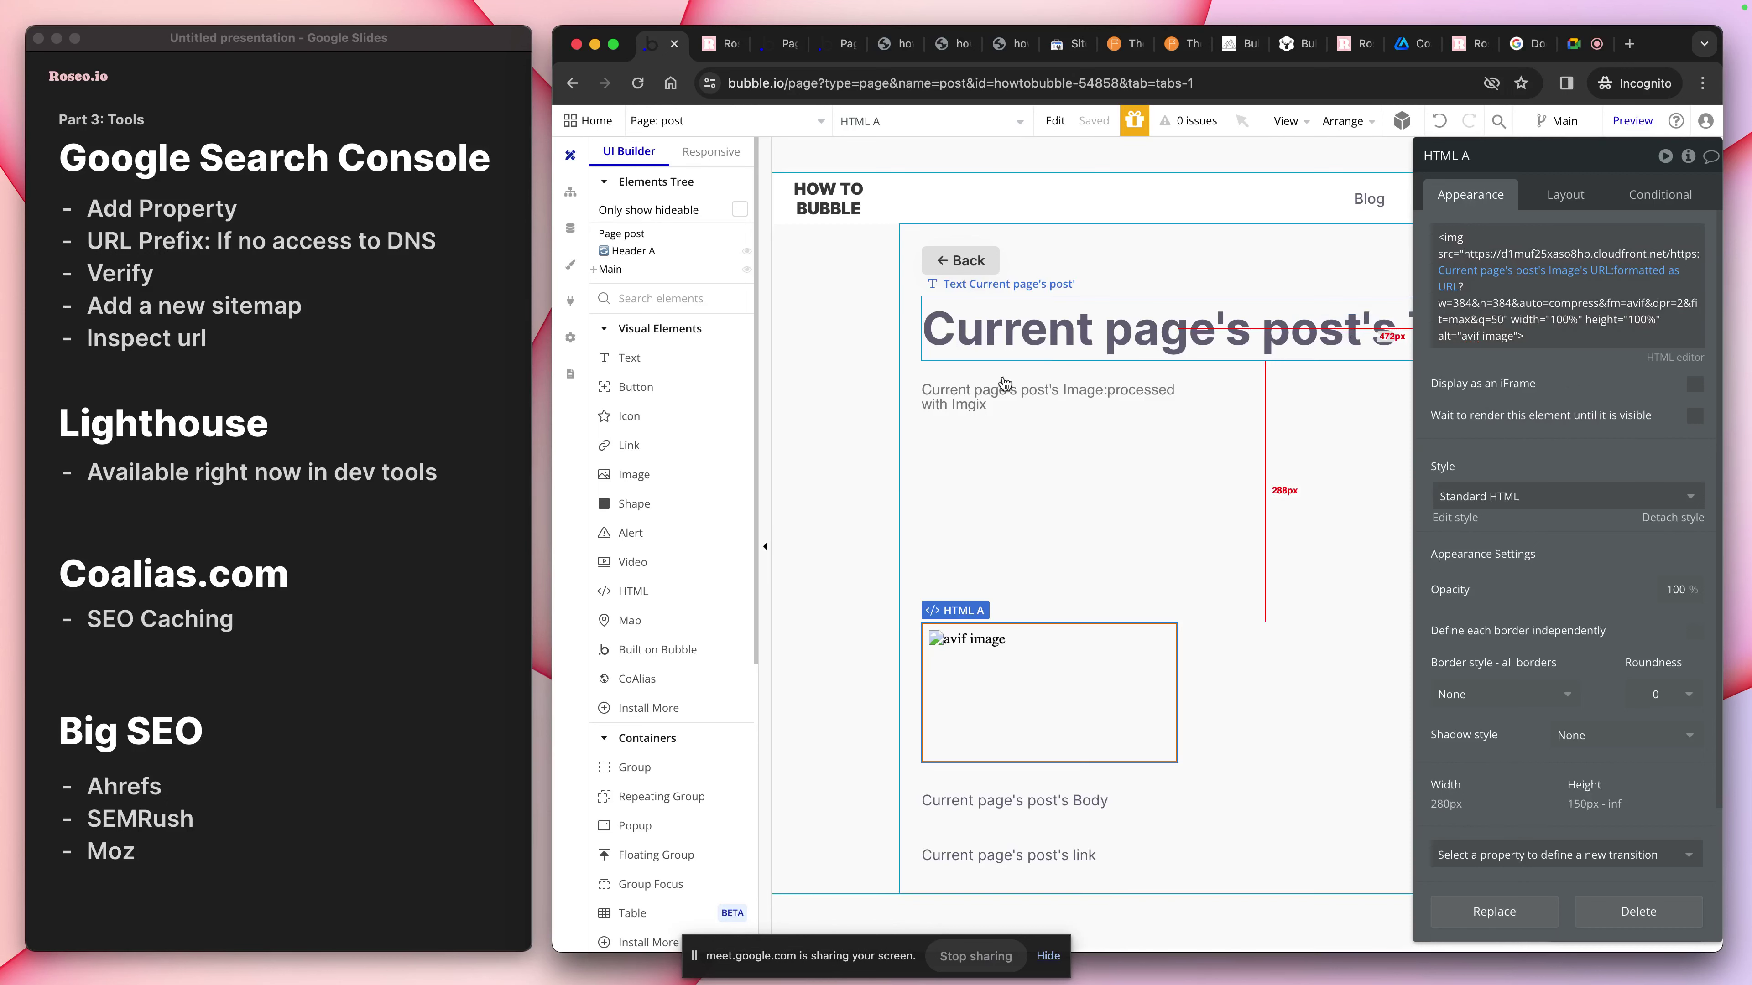
Generate a new desktop Lighthouse report for the howtobubble.com/post/first-post page with the current categories
click(779, 46)
drag(787, 53, 838, 48)
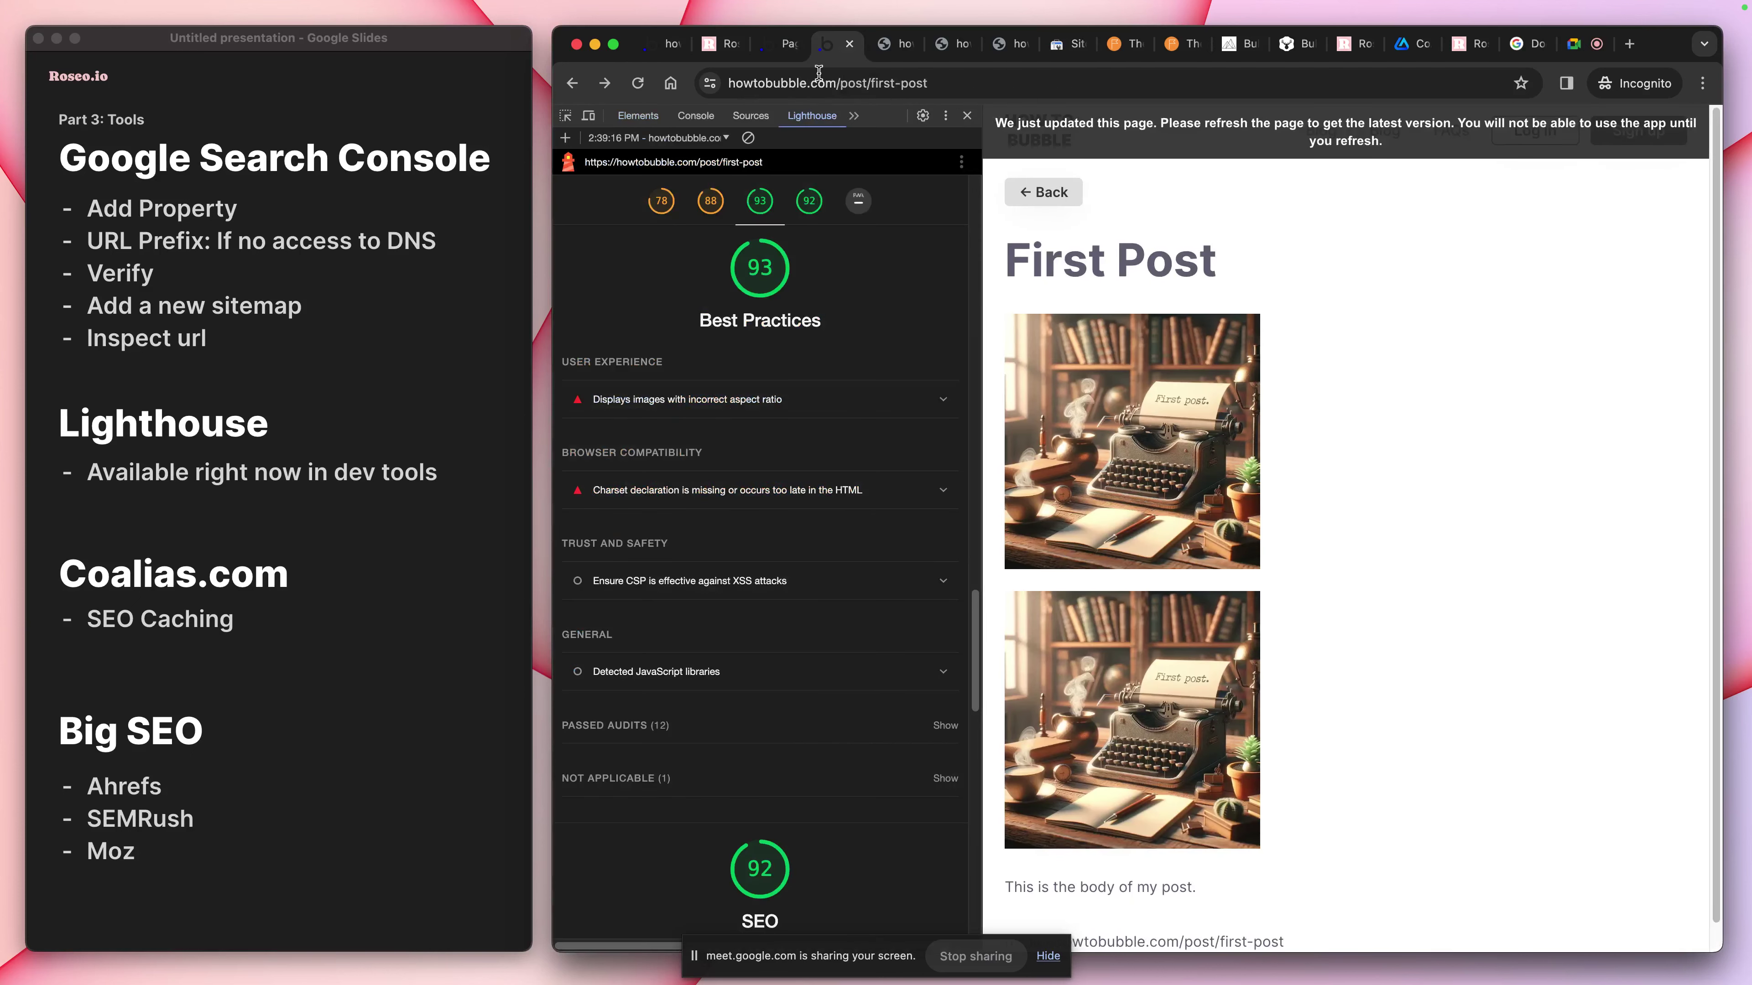
click(566, 138)
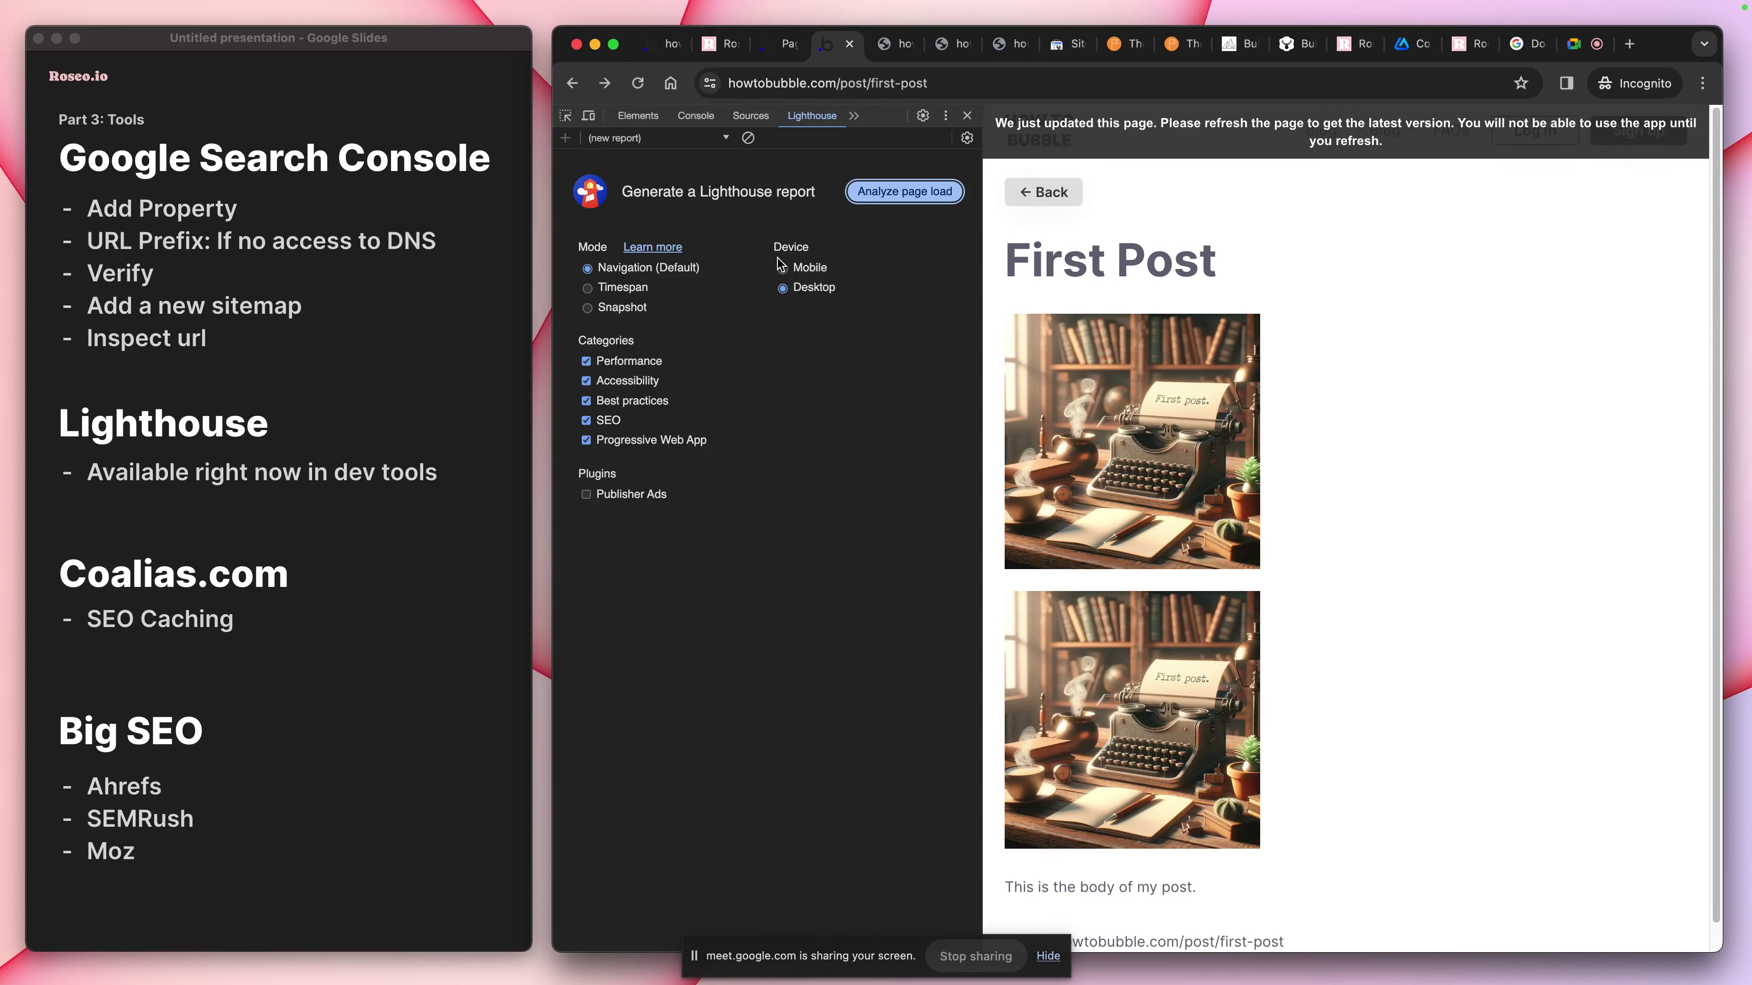
click(890, 193)
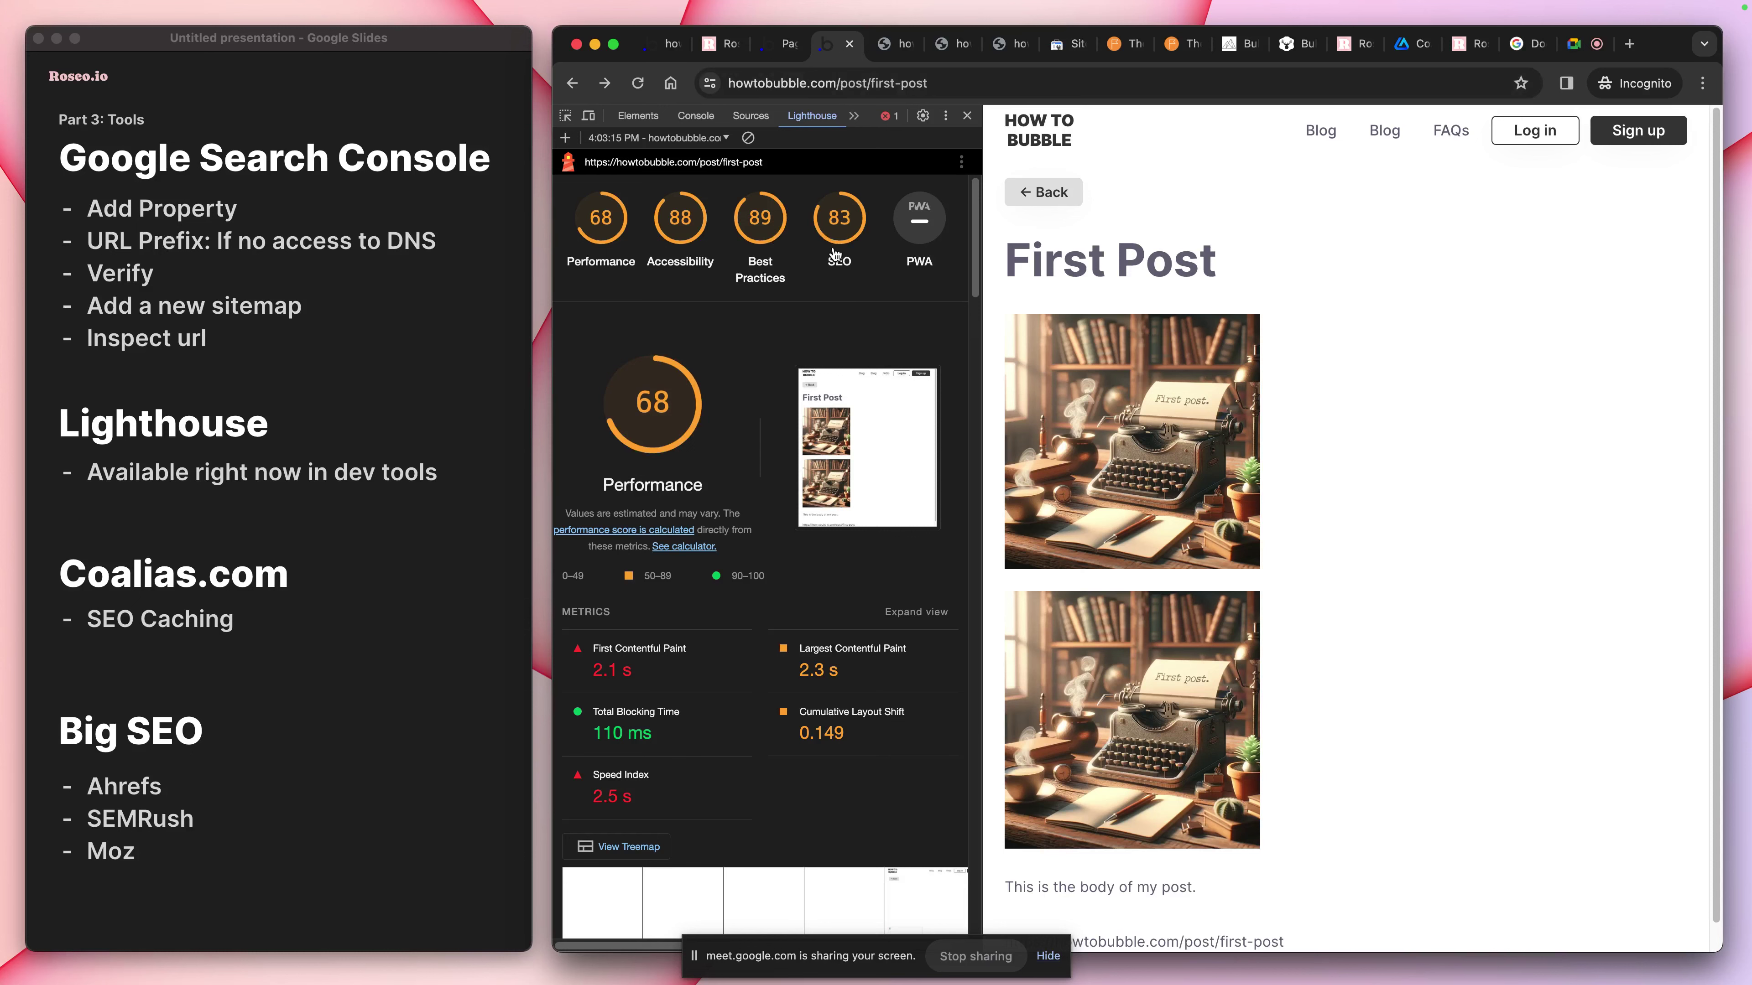
Review the Performance, Accessibility, Best Practices and SEO sections of the new First Post Lighthouse report
scroll(817, 343, down, 10)
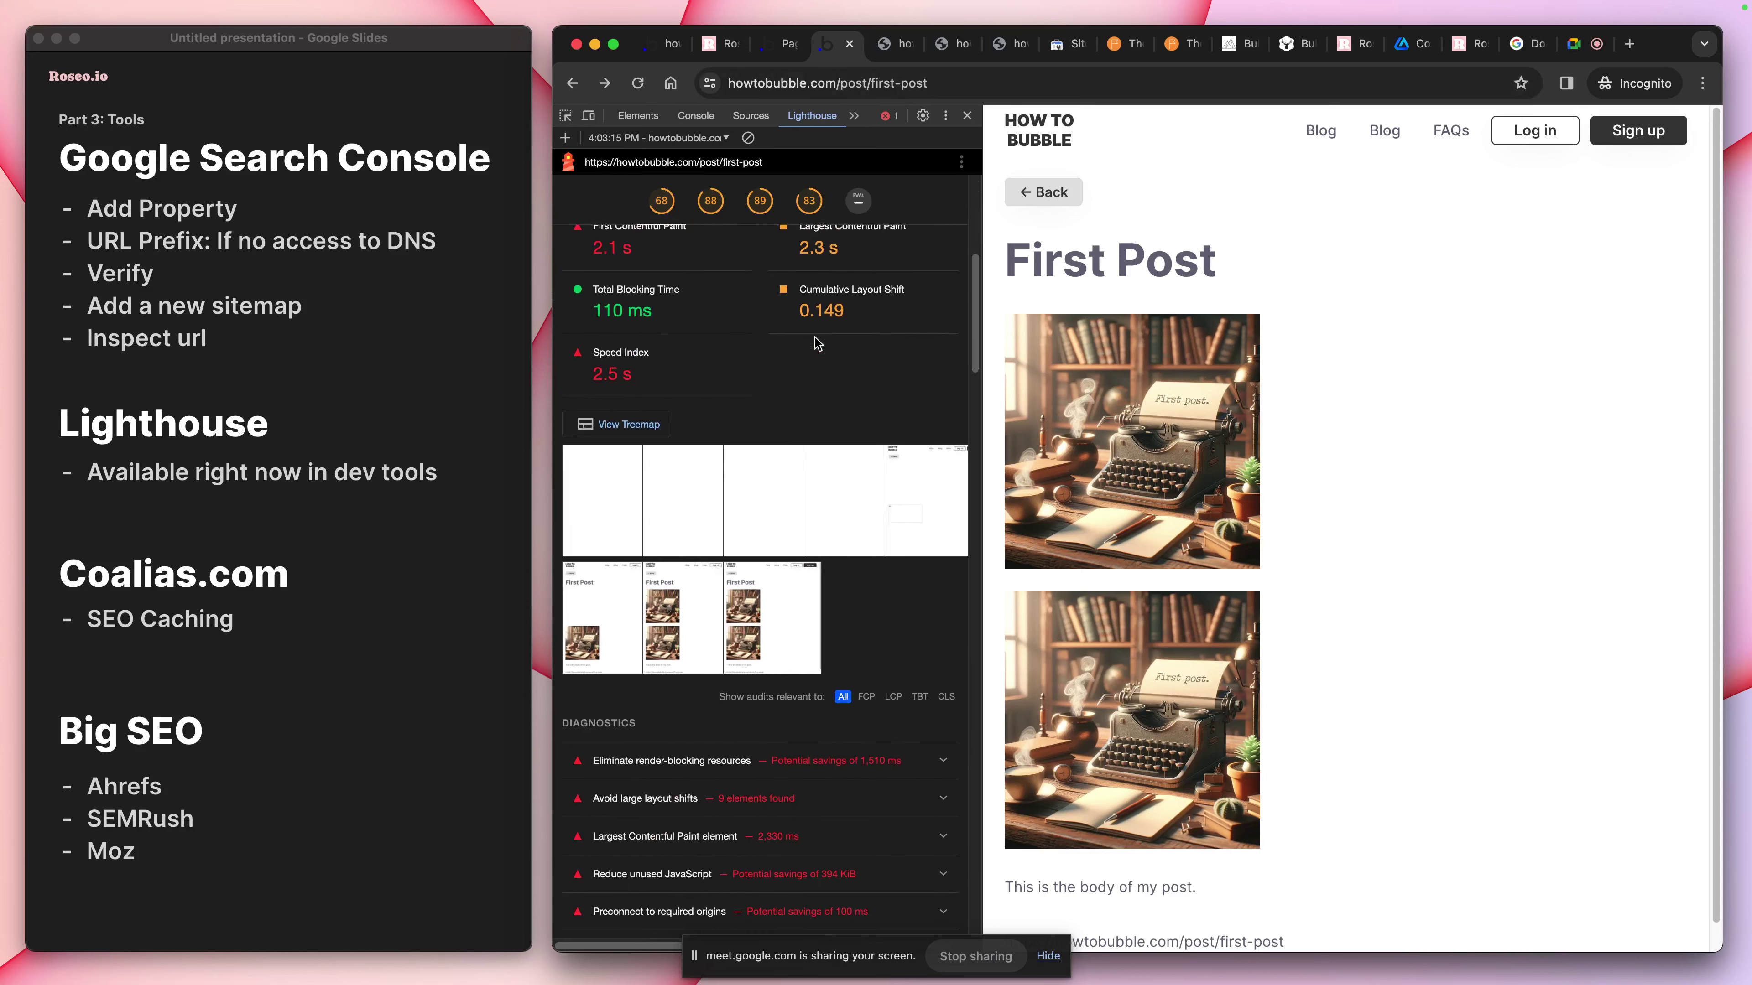
scroll(815, 343, down, 12)
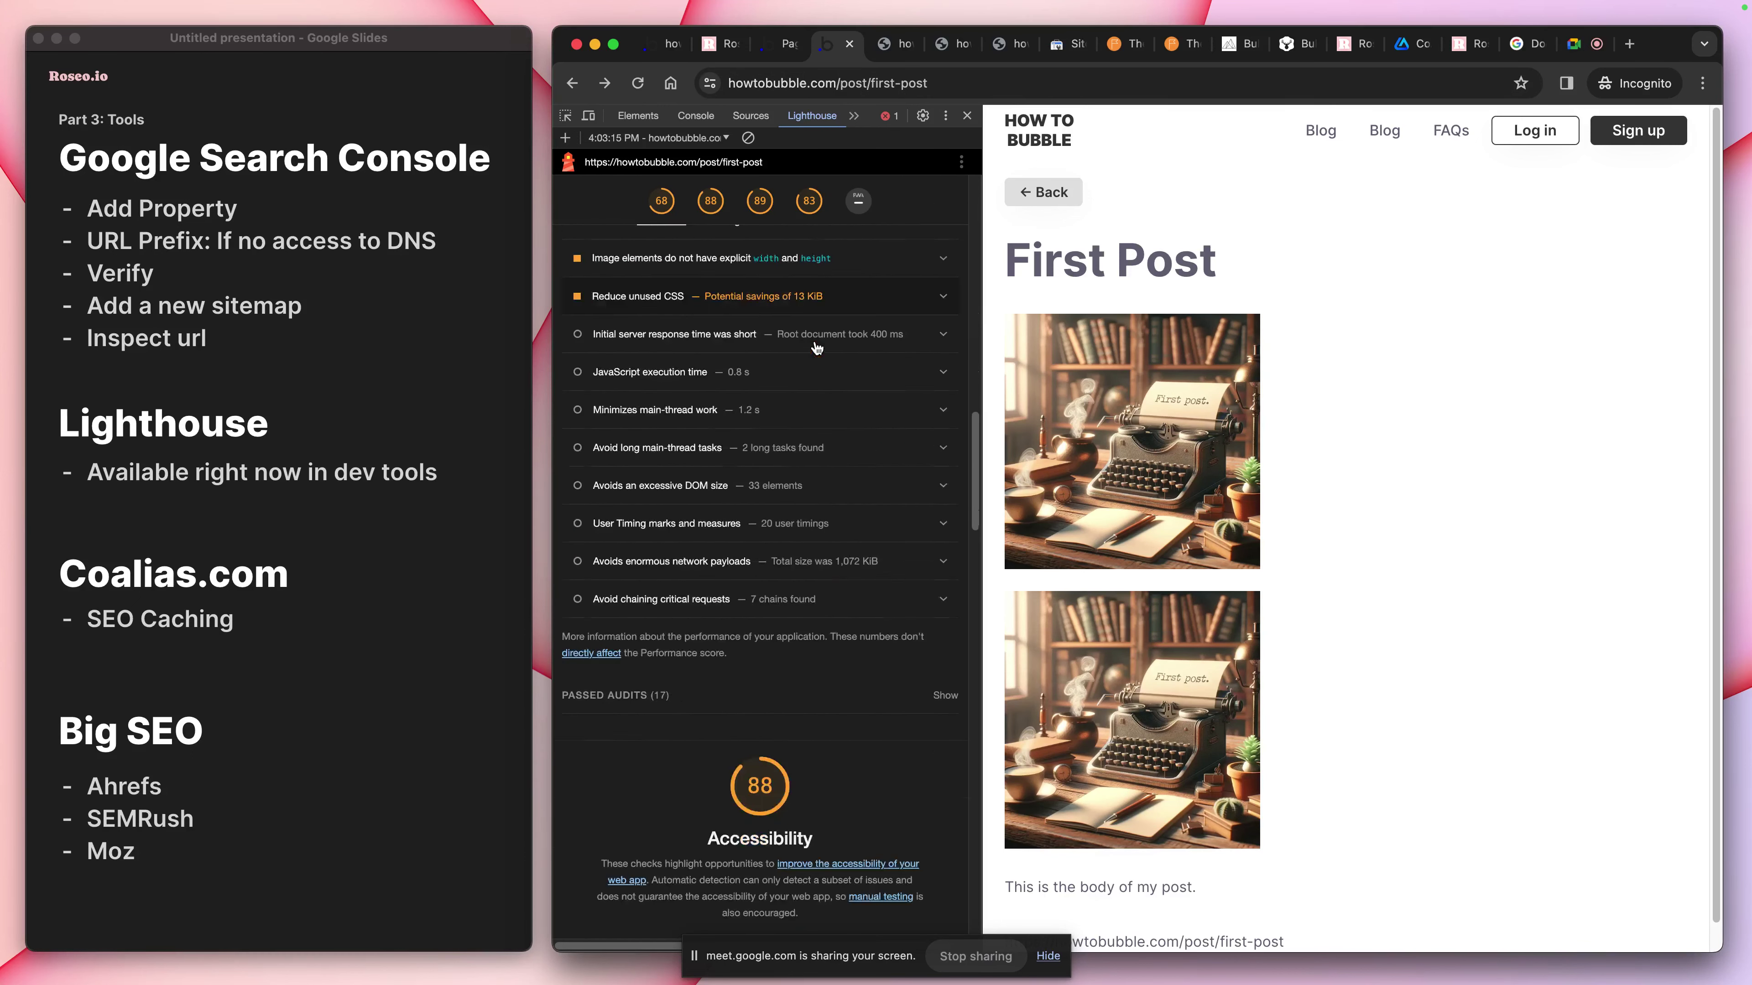
scroll(816, 347, down, 15)
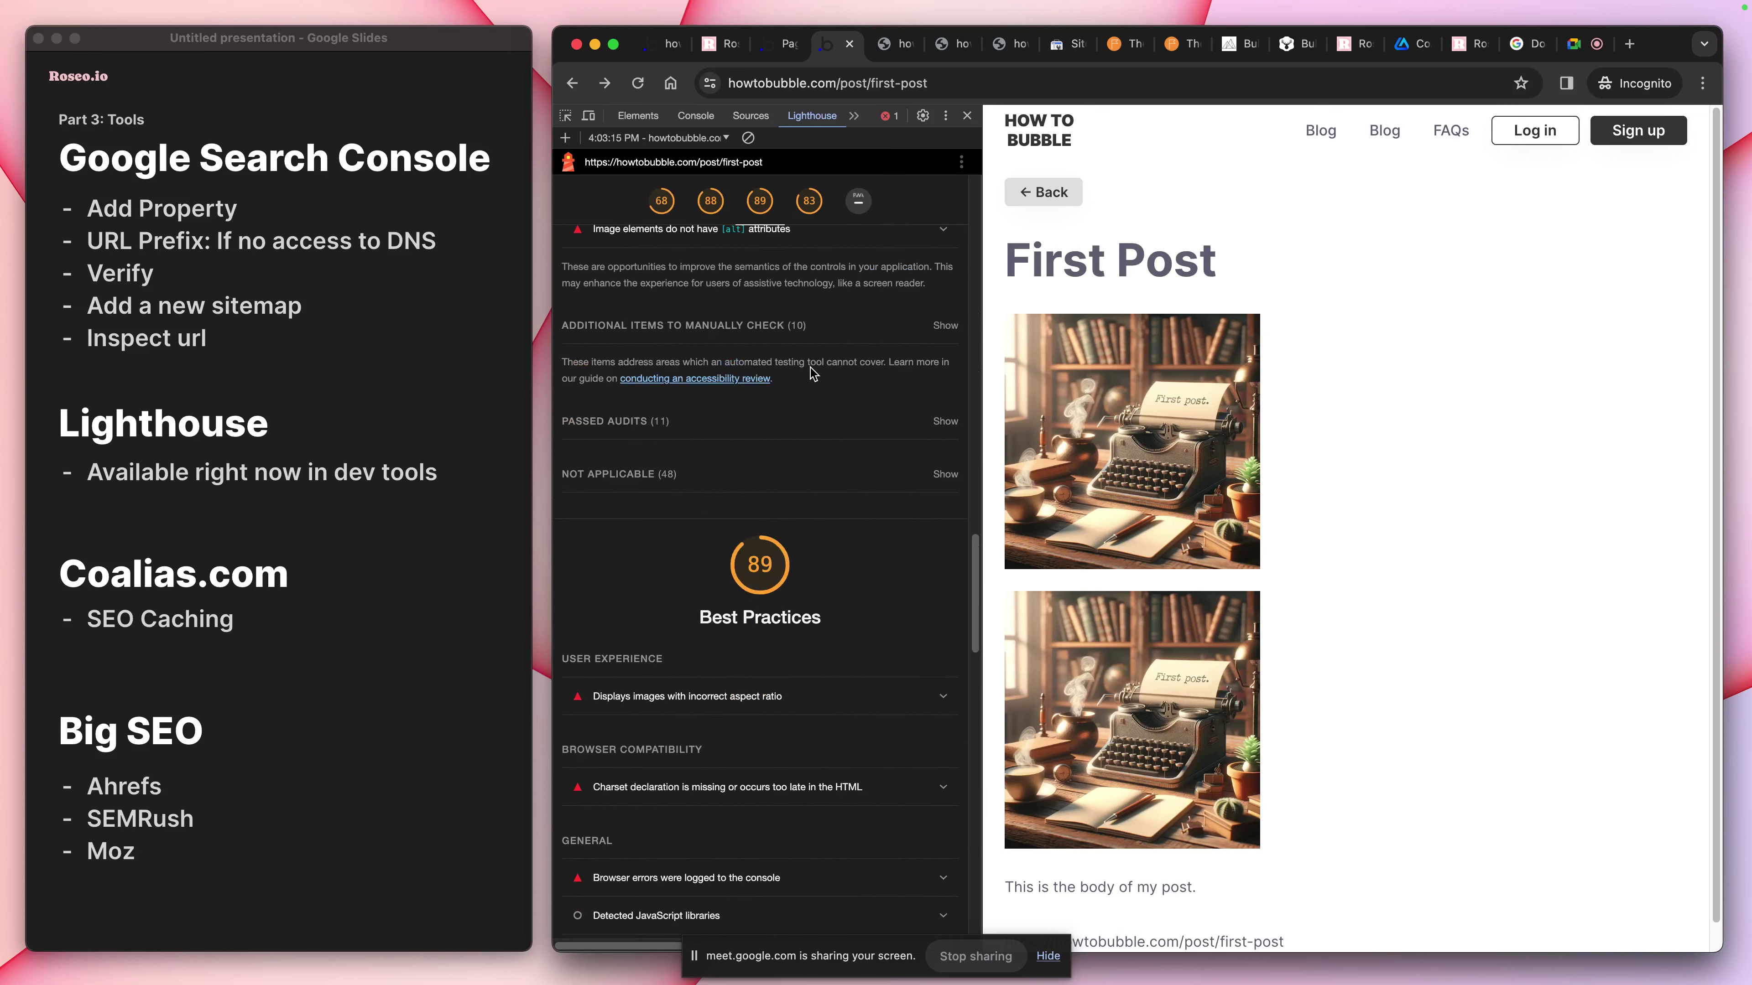
scroll(812, 378, down, 10)
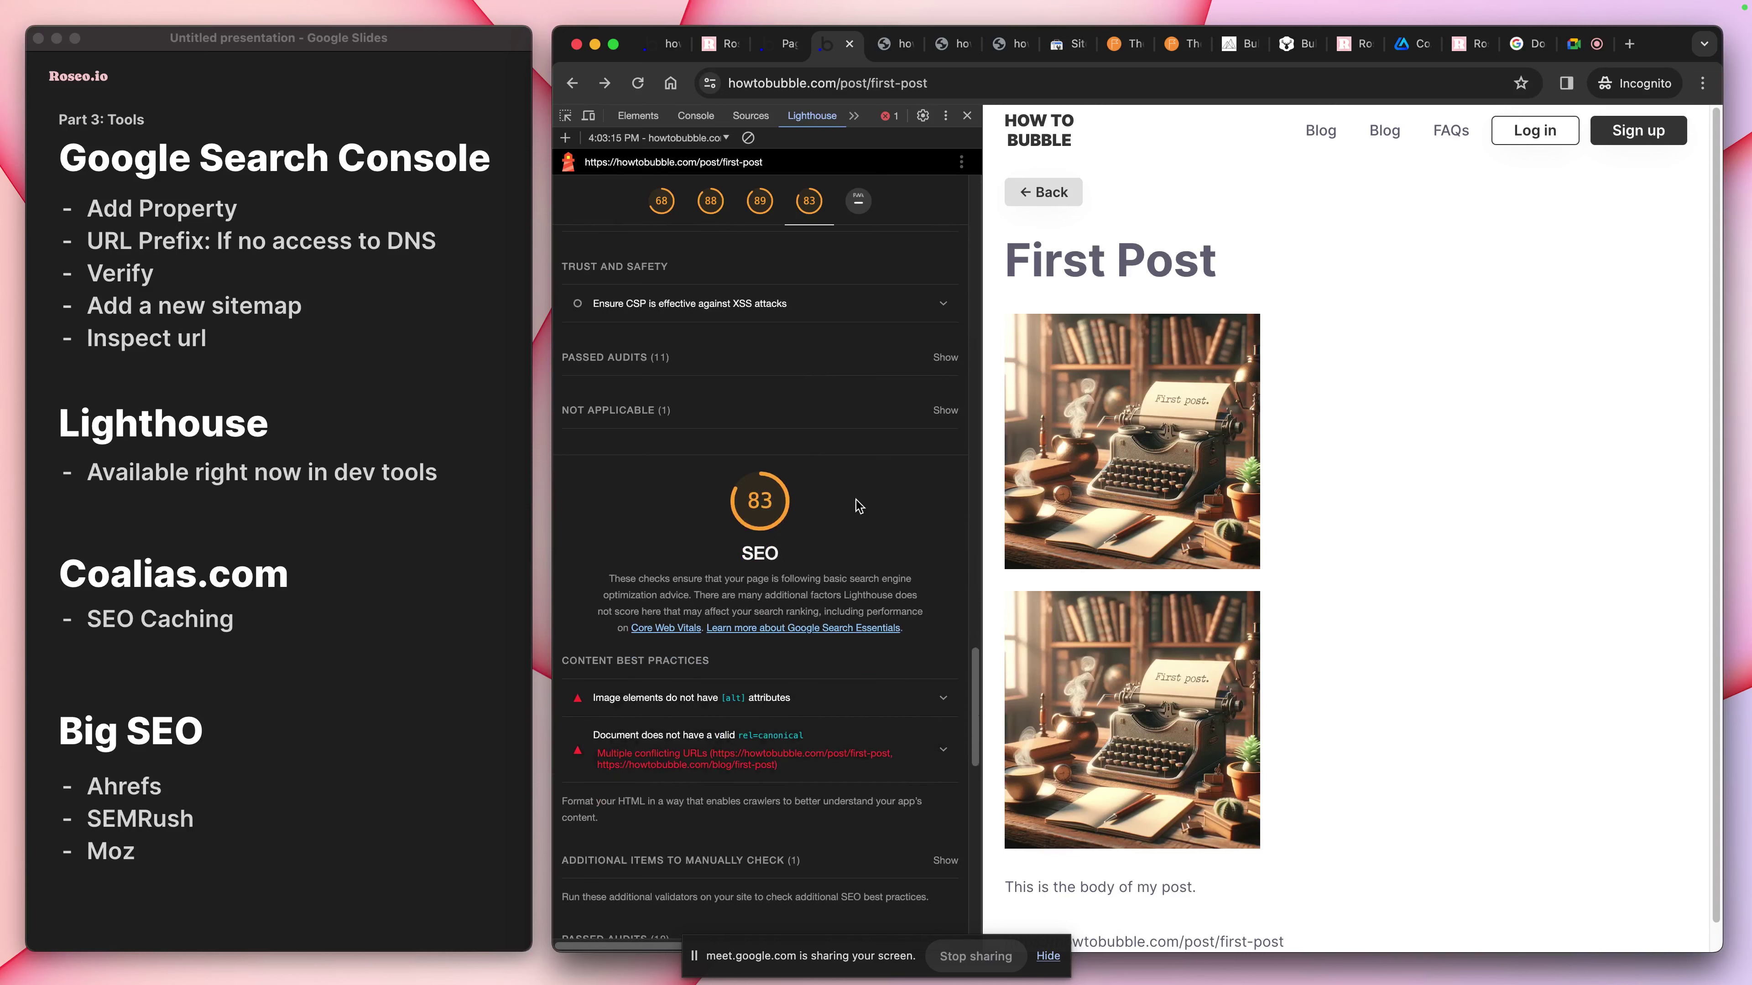
scroll(859, 511, up, 15)
click(784, 55)
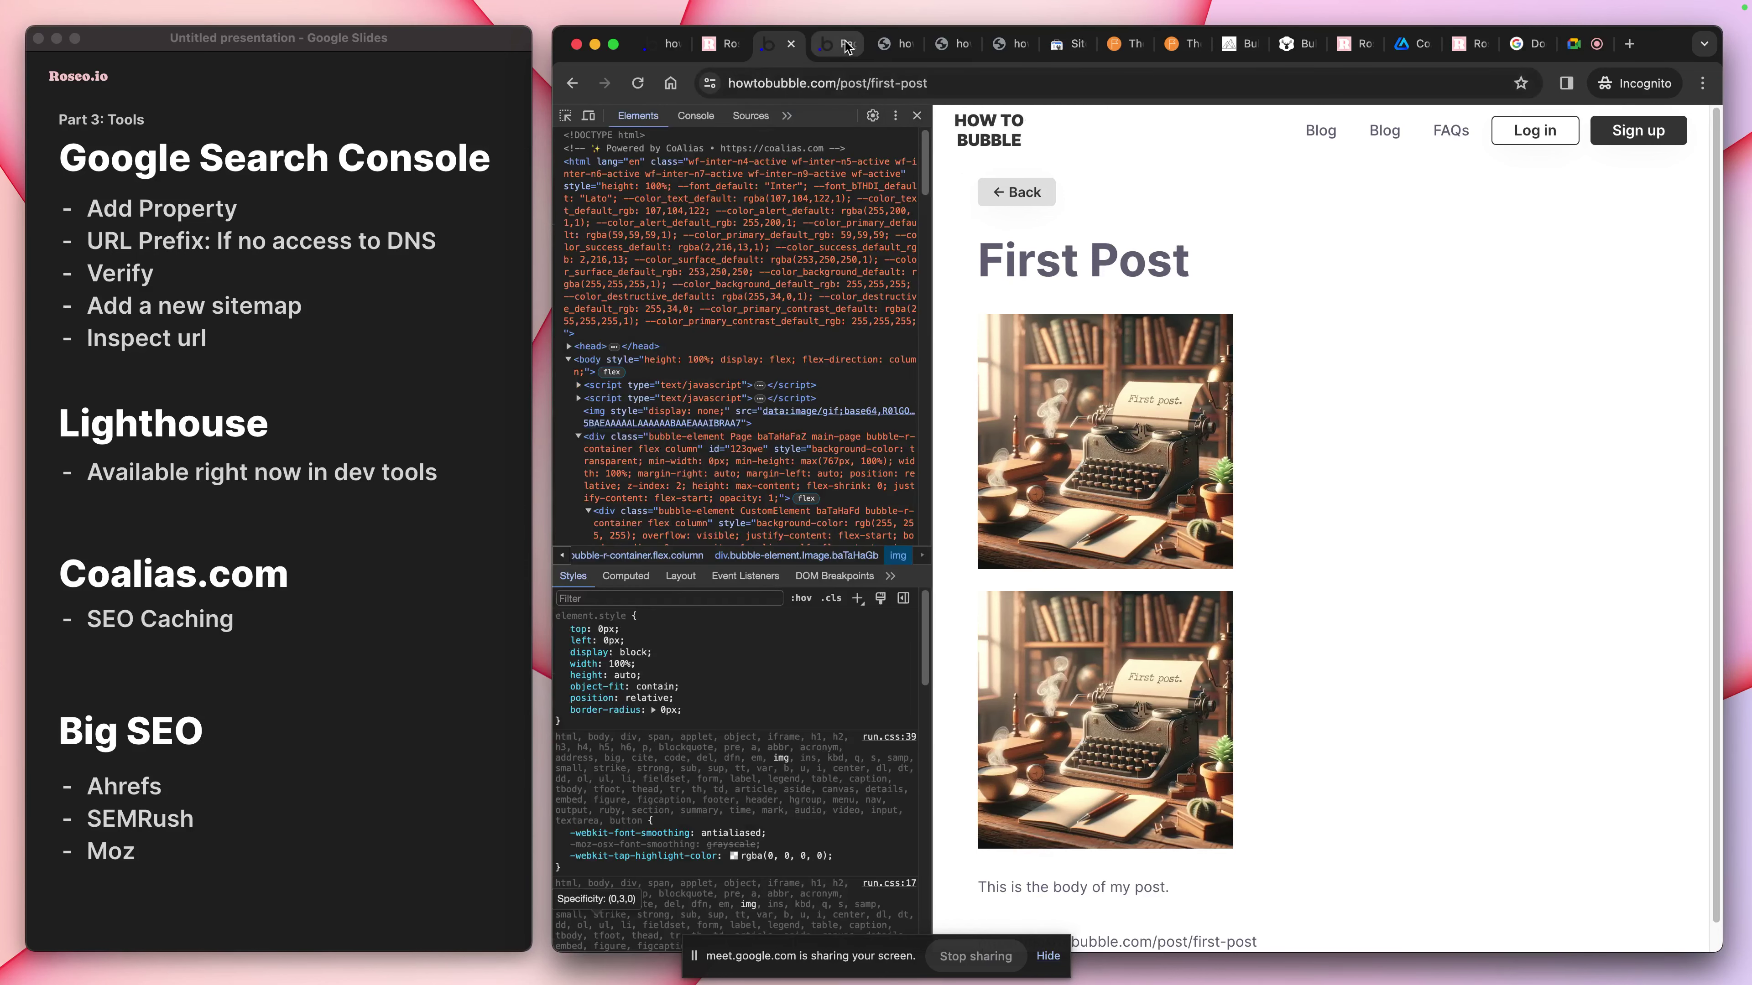
click(845, 45)
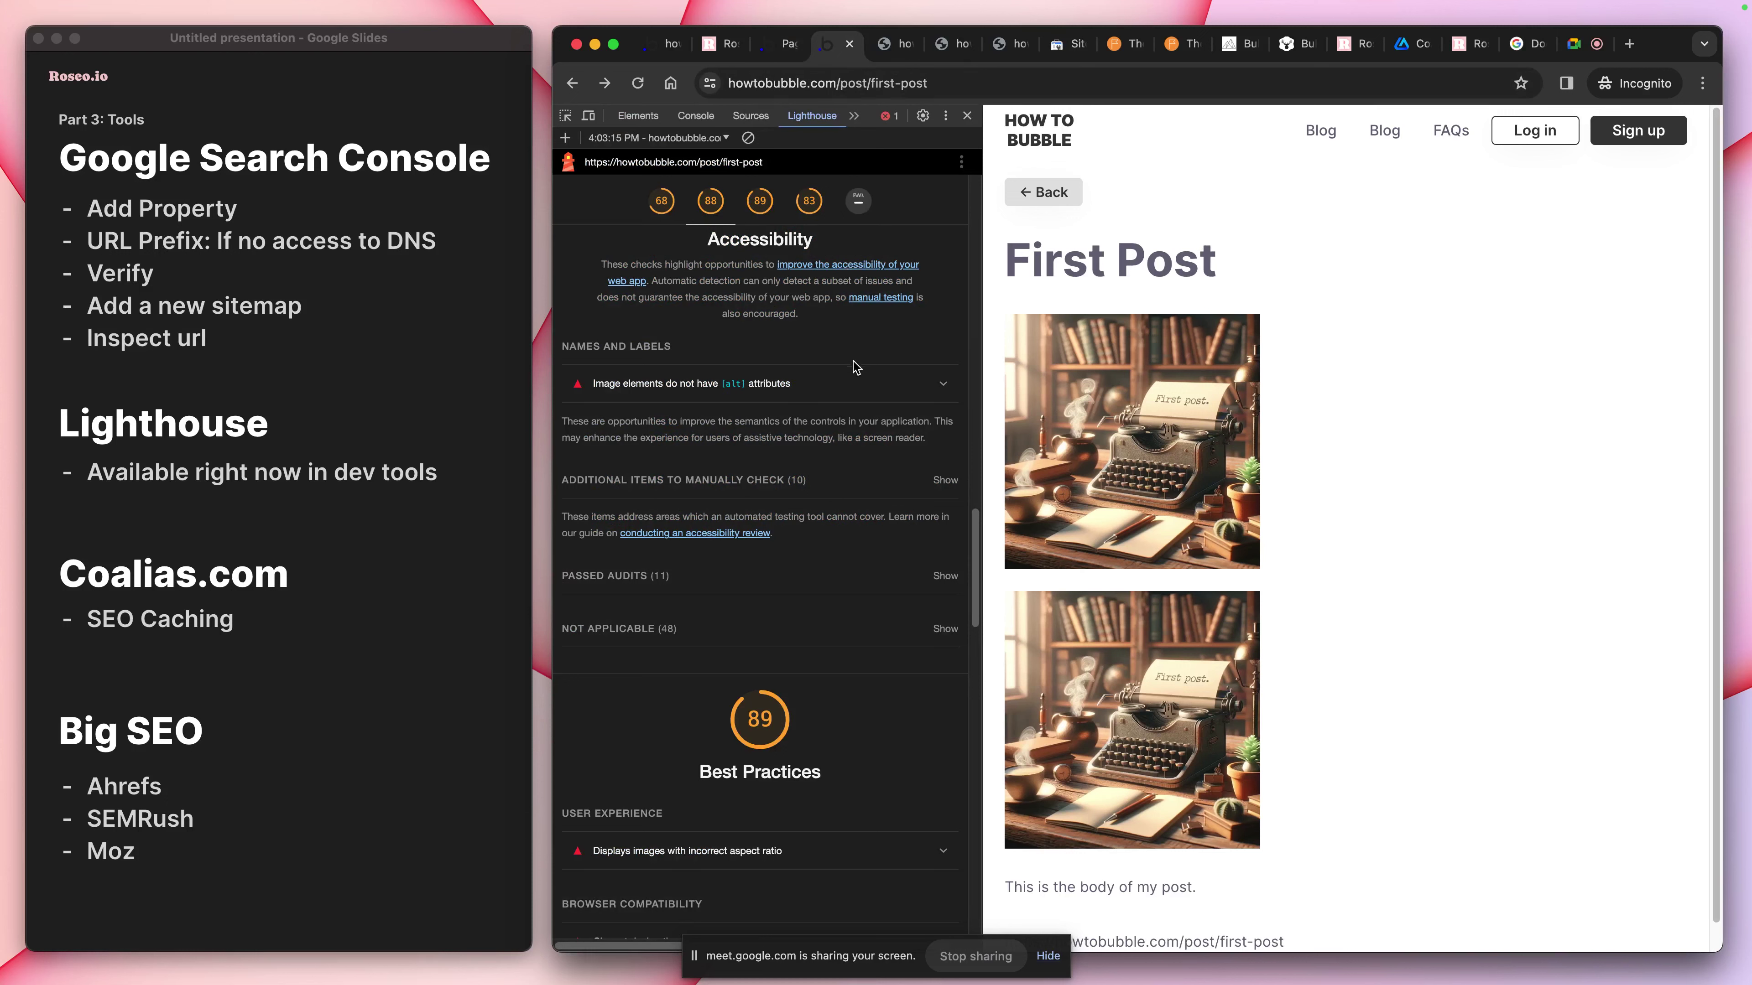
Examine the PWA section of the Lighthouse report, including its installability and optimization audits
click(858, 200)
scroll(871, 679, down, 3)
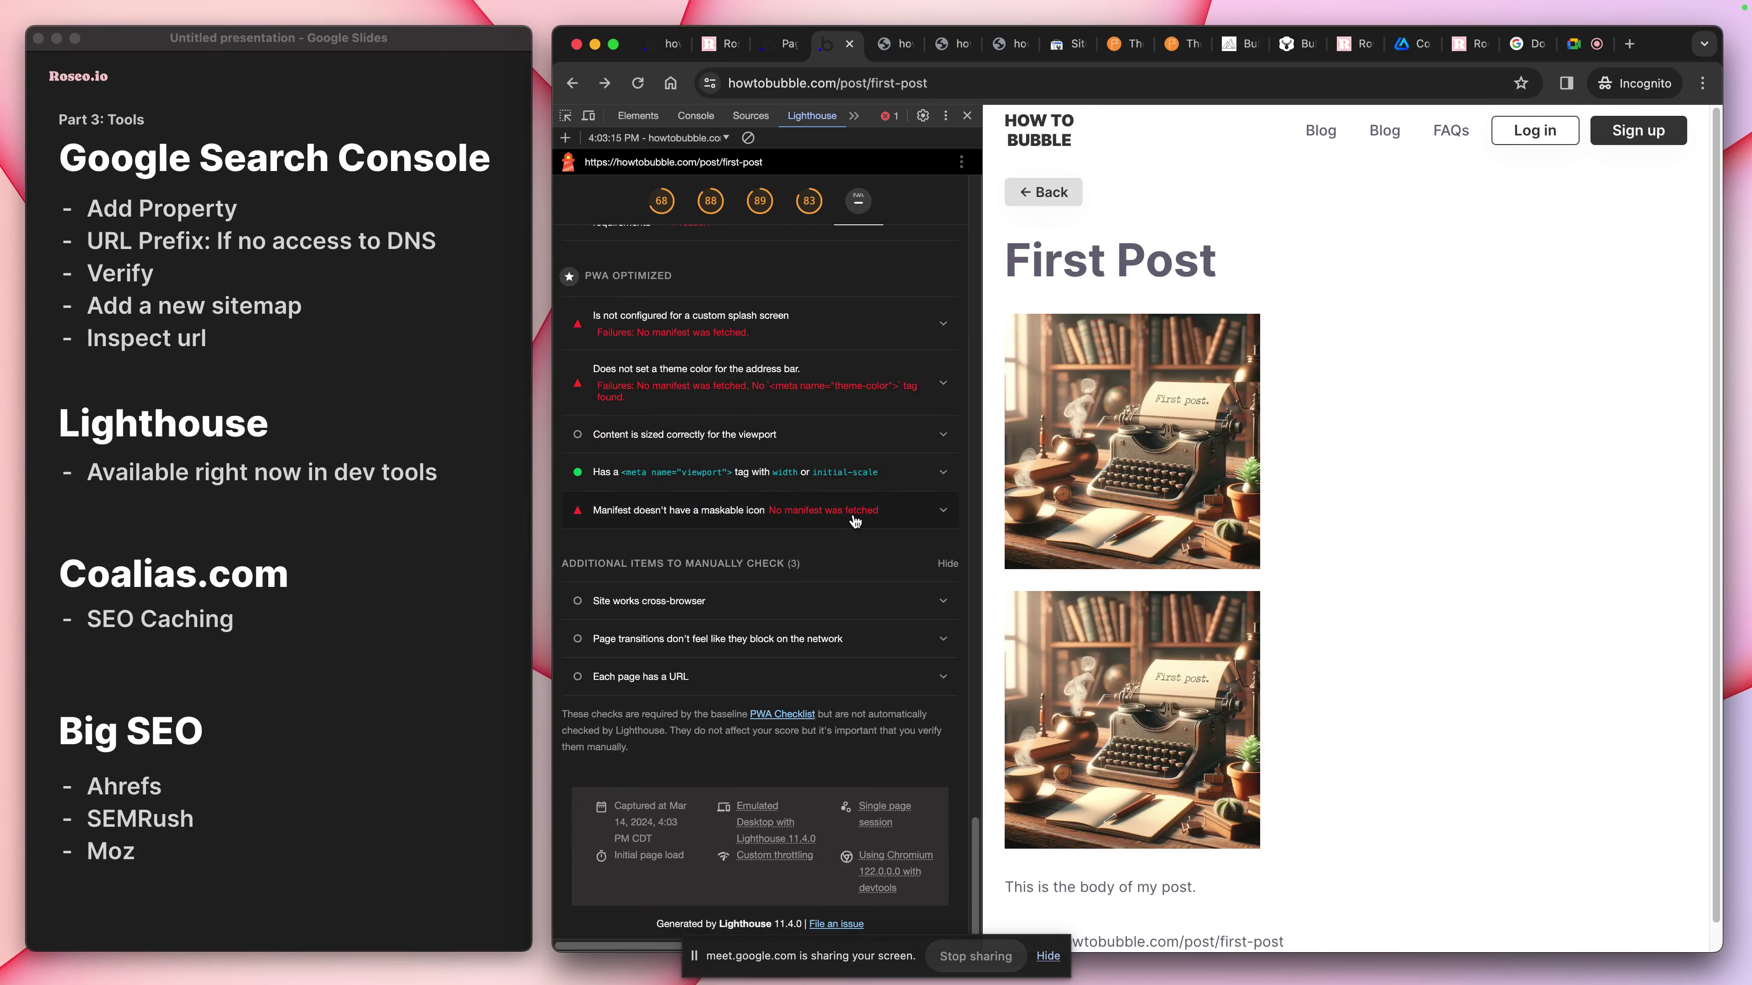
scroll(809, 473, up, 5)
scroll(807, 478, down, 5)
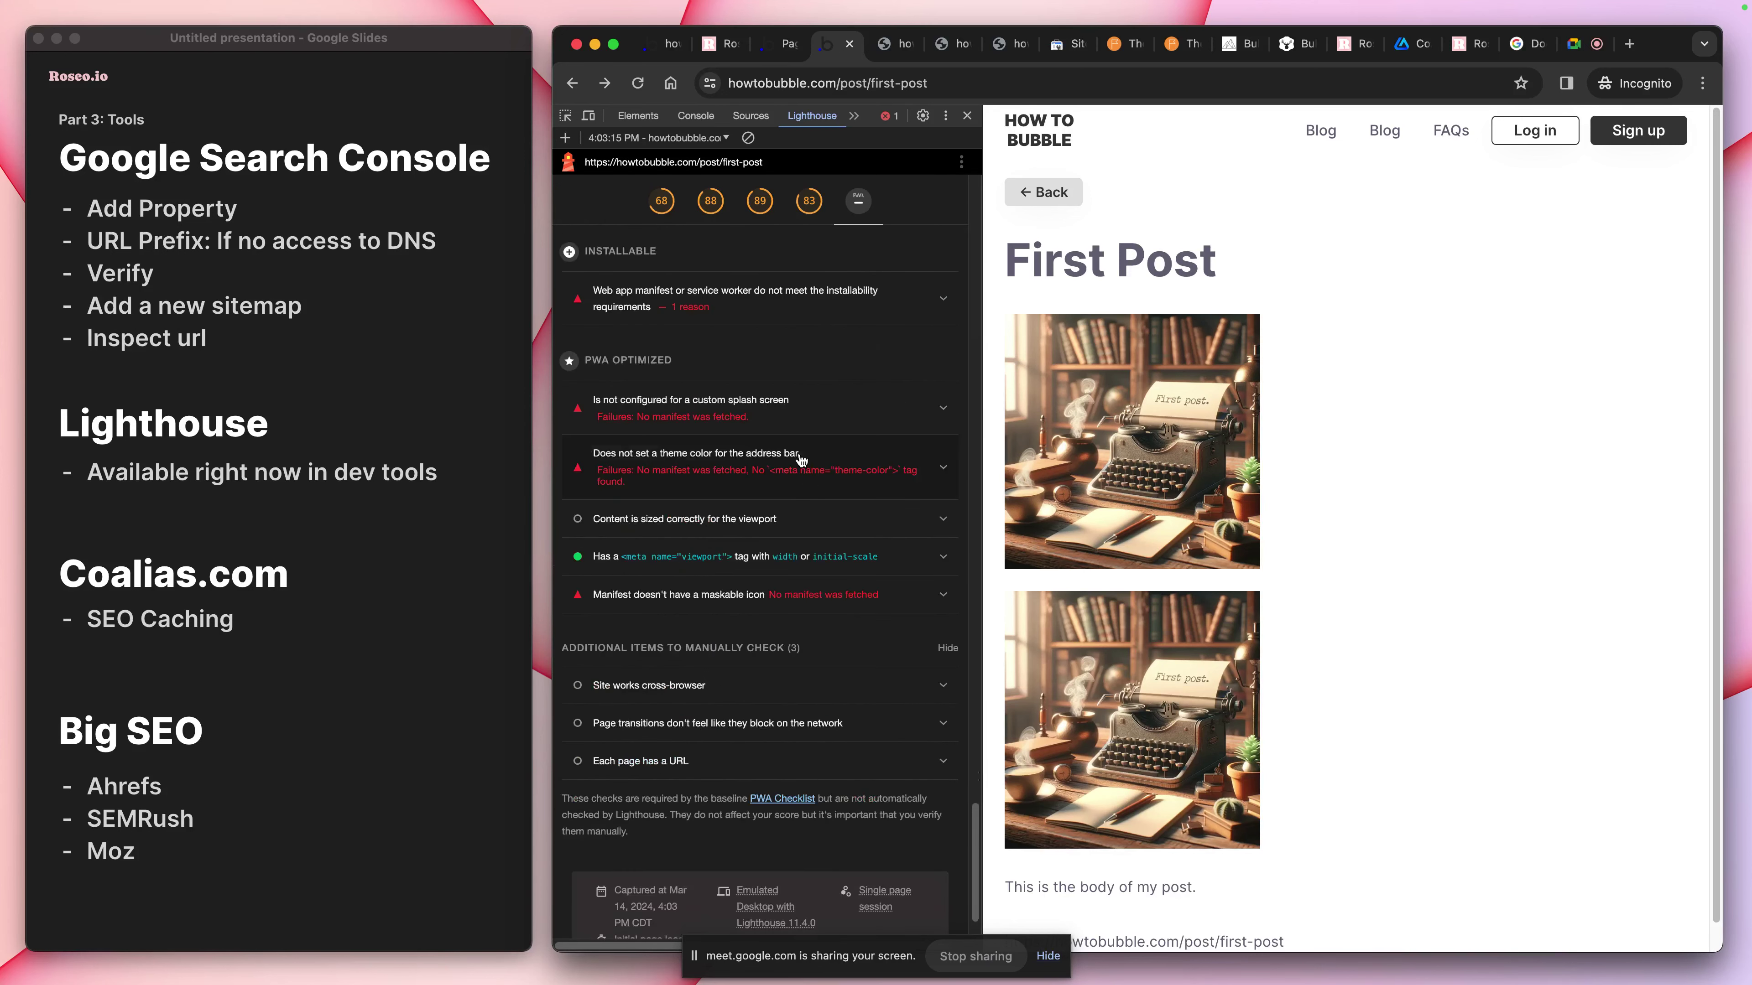
Expand the image alt attributes audit in the report's SEO section and view the failing element's screenshot enlarged
scroll(682, 461, up, 5)
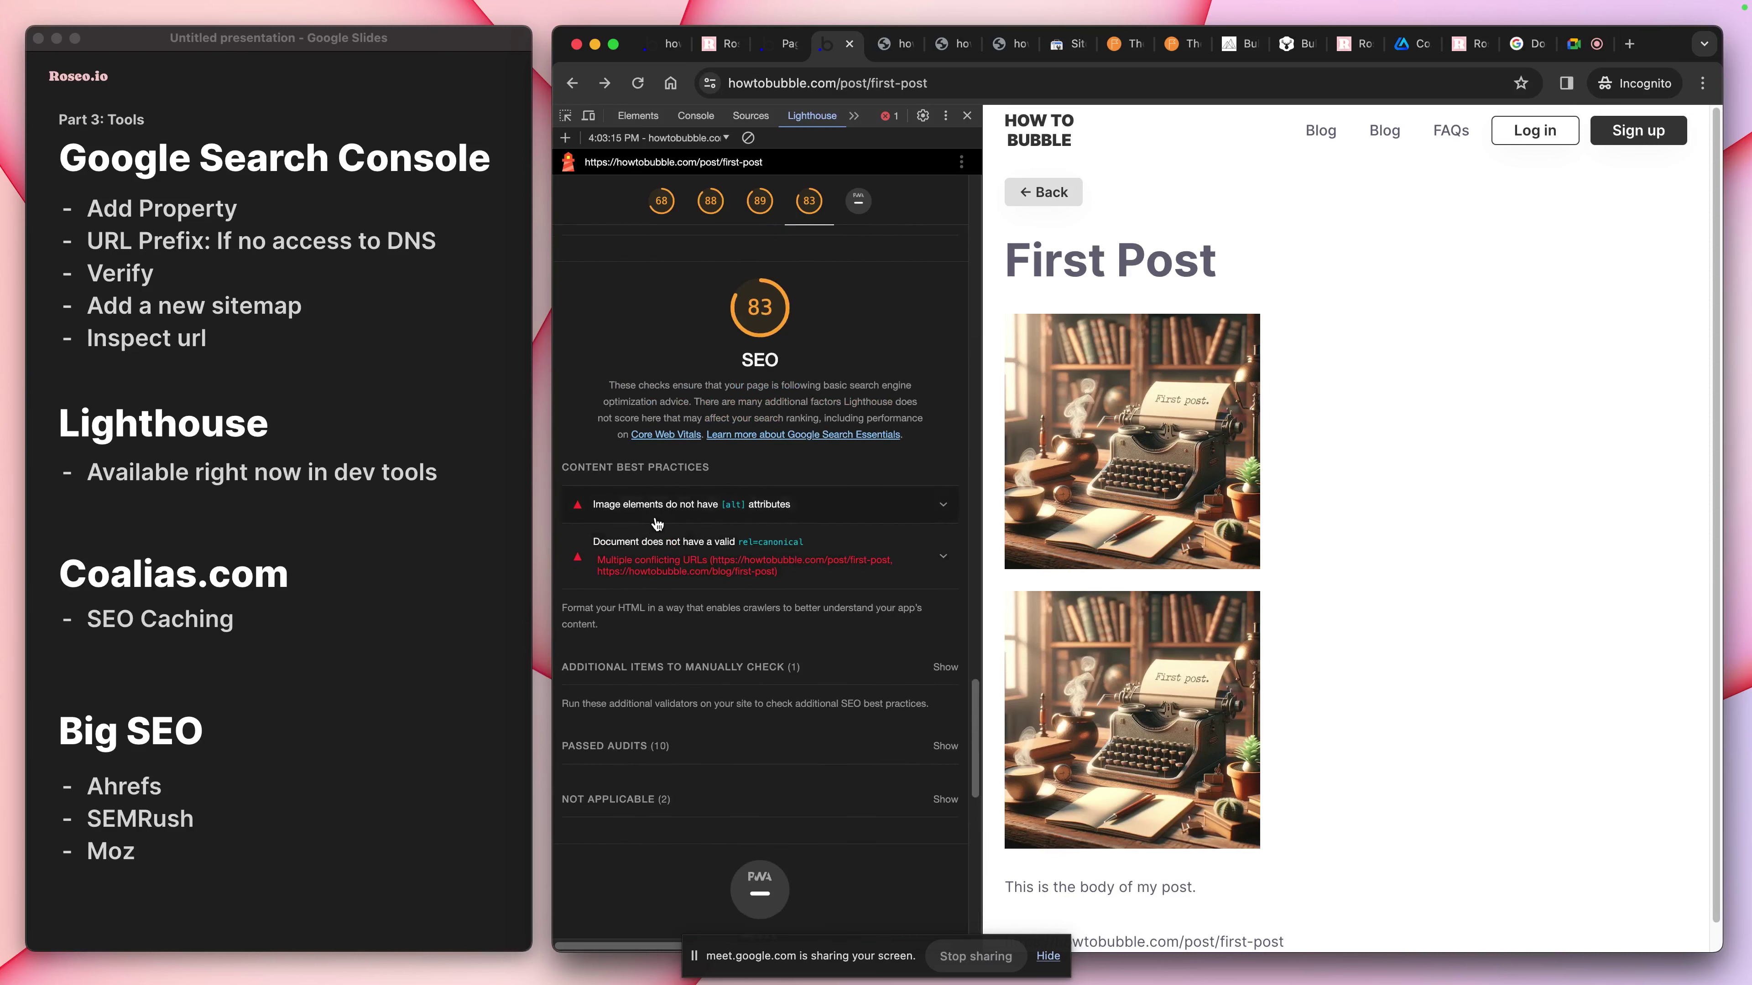
click(692, 516)
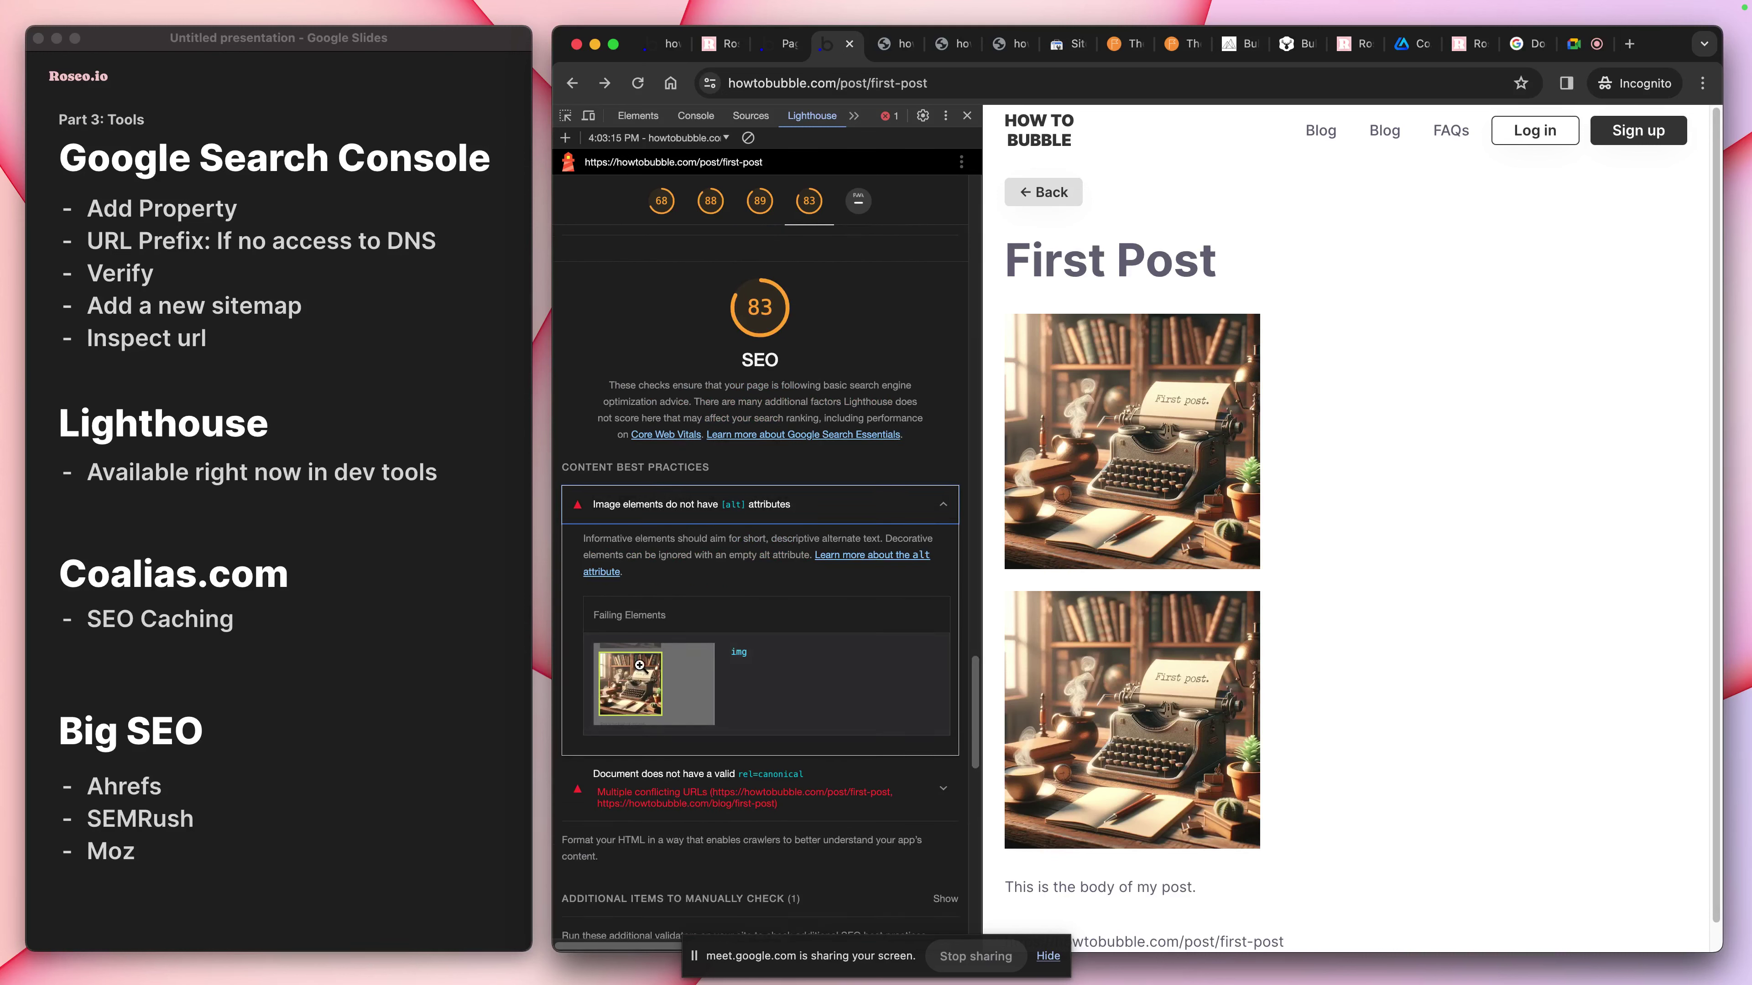
click(632, 682)
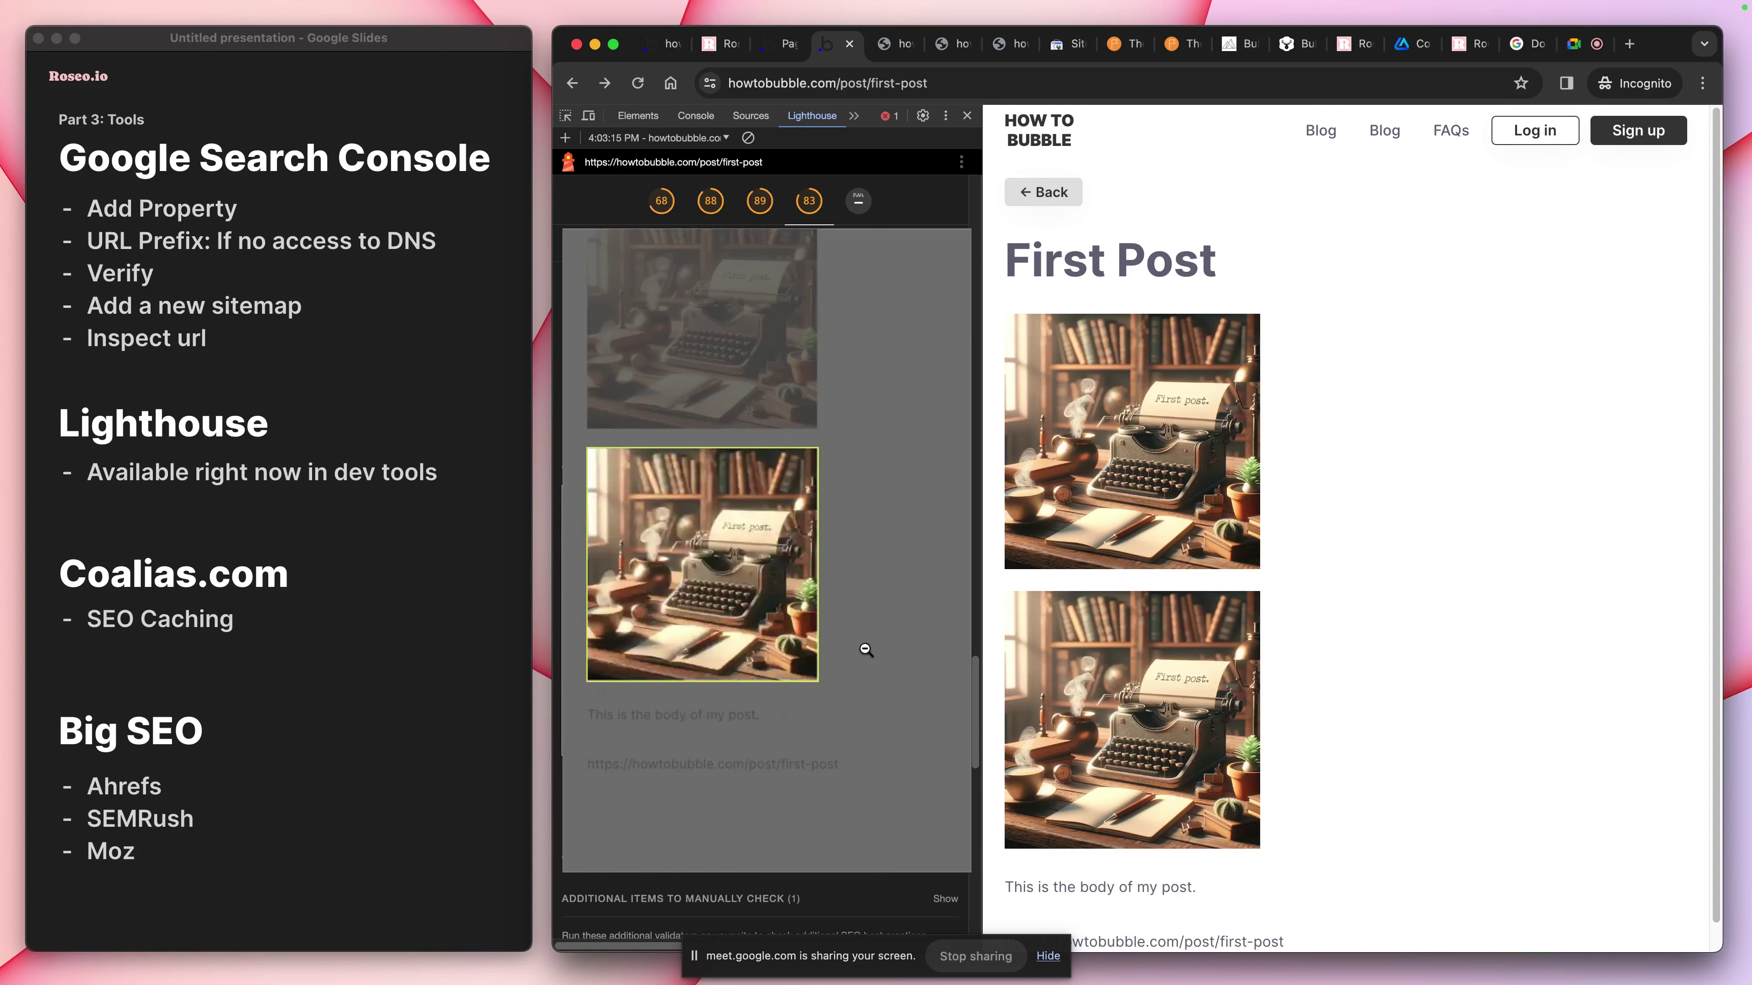
click(679, 607)
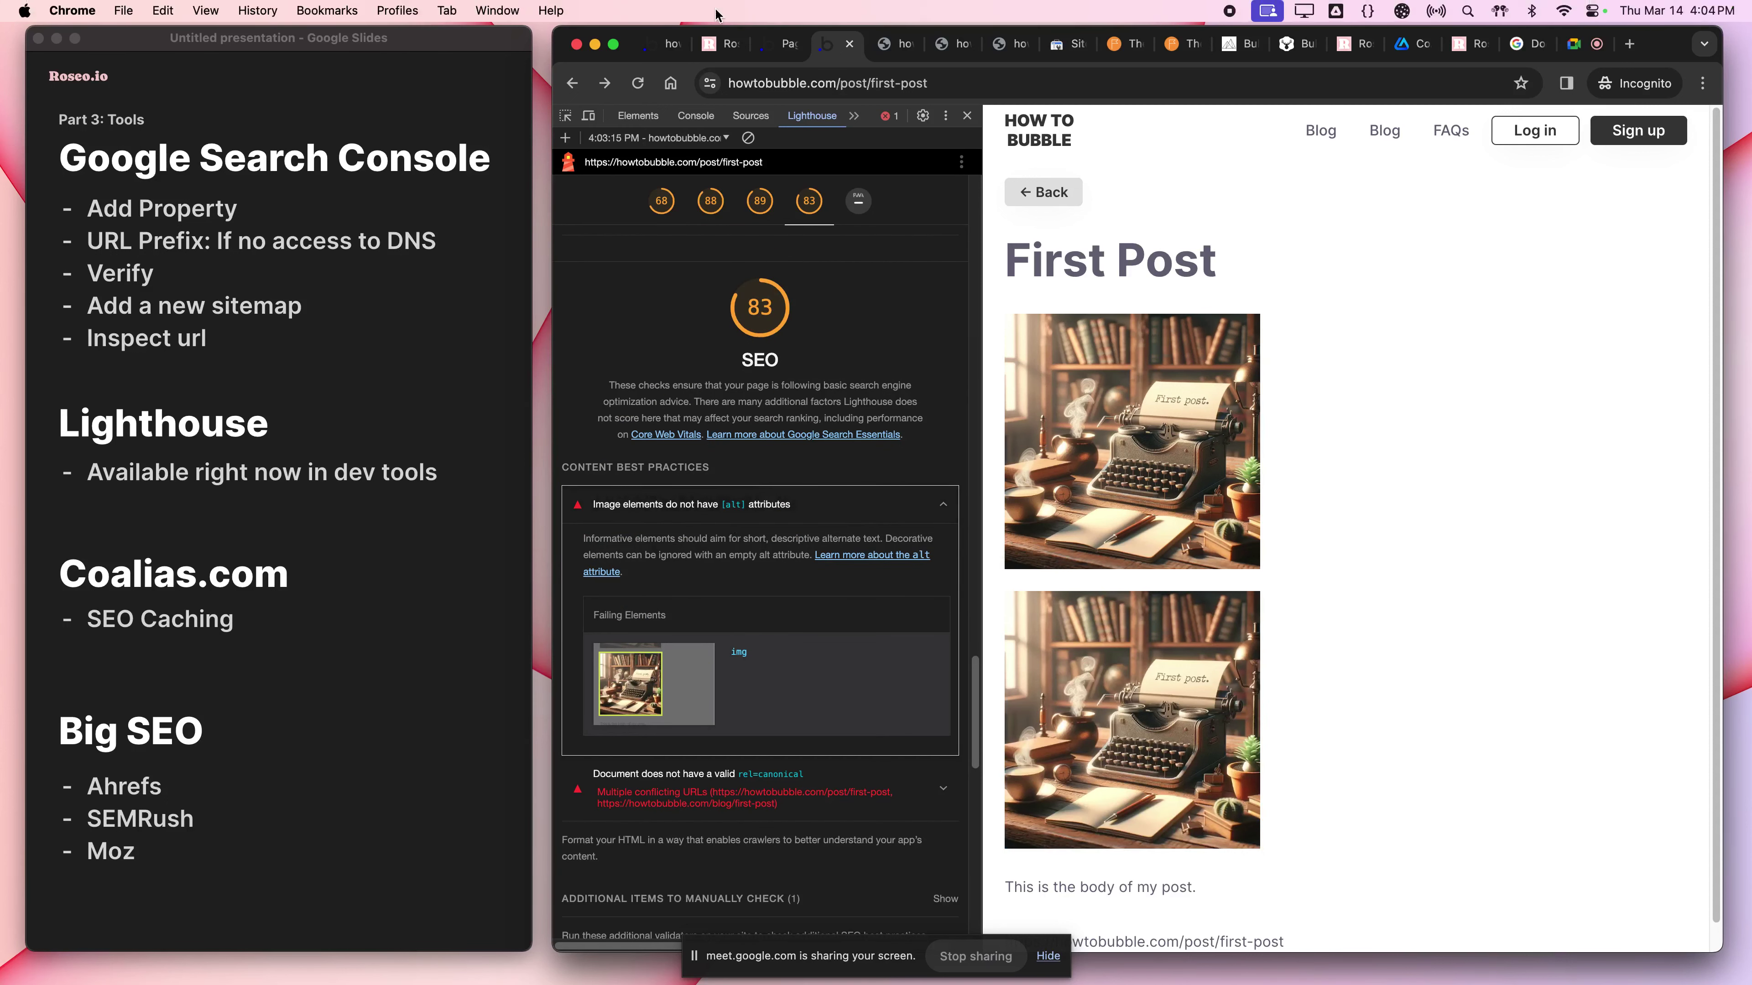
Inspect the markup of both First Post images to check their alt attributes, and reload the page
right_click(1181, 475)
click(1218, 607)
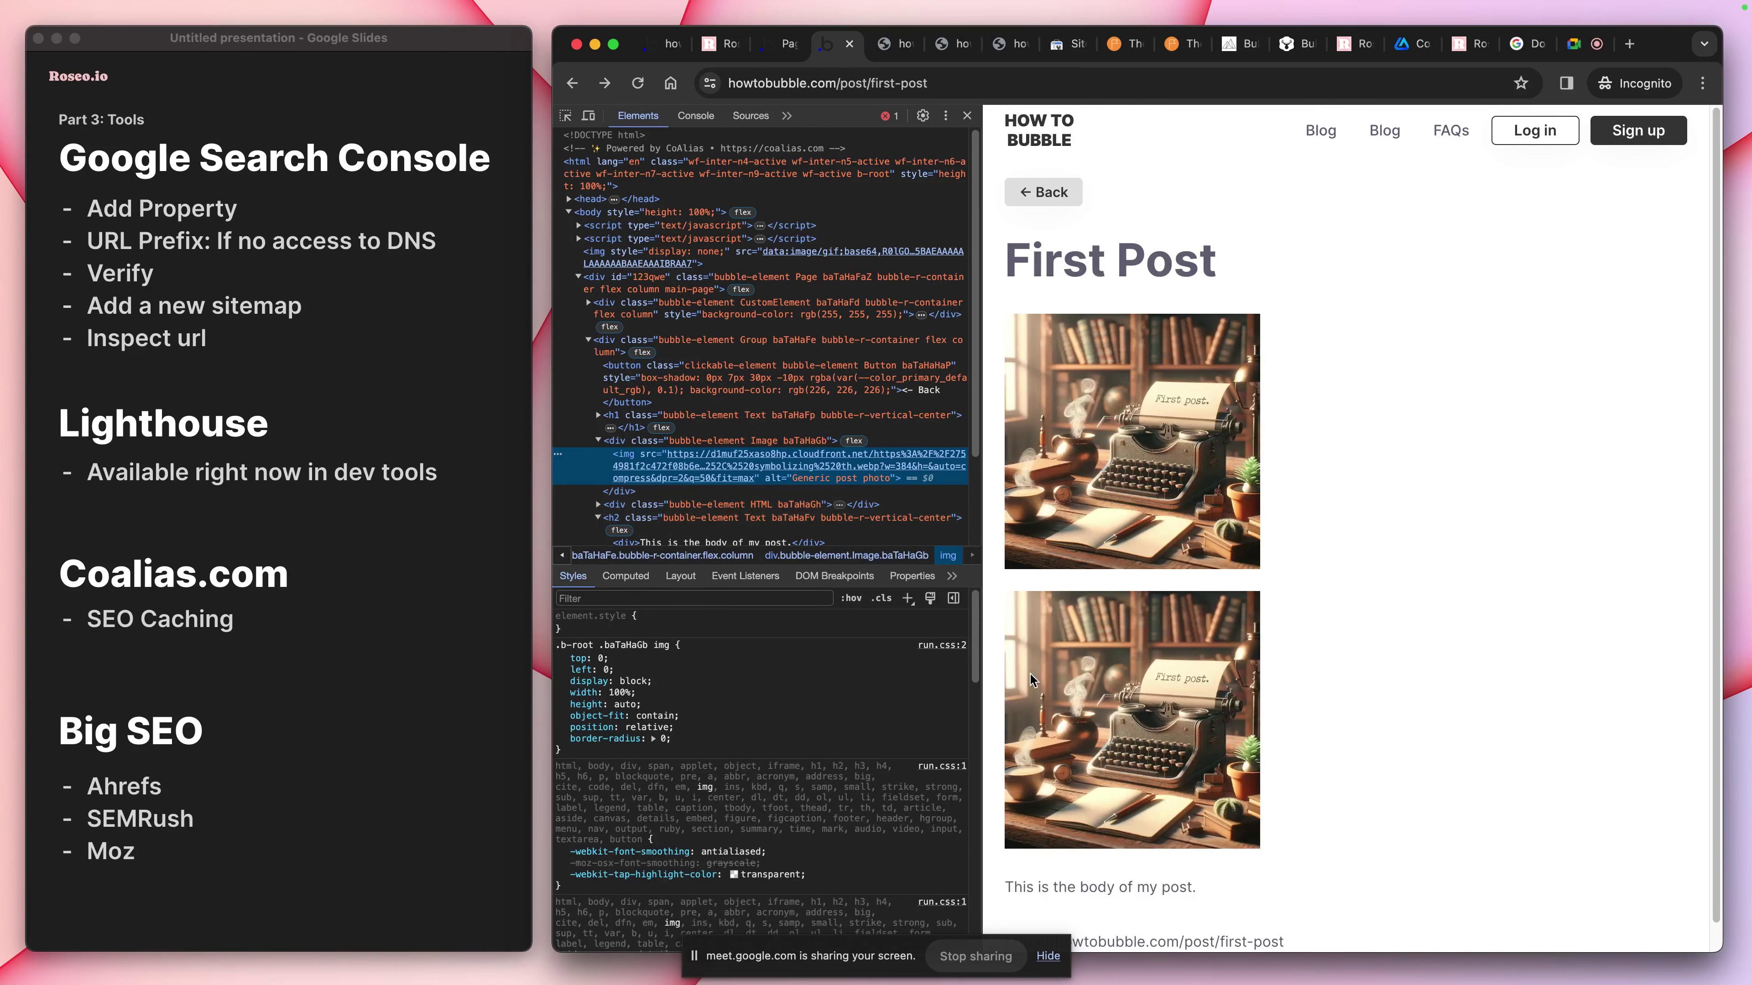
click(598, 504)
click(624, 505)
scroll(641, 523, down, 2)
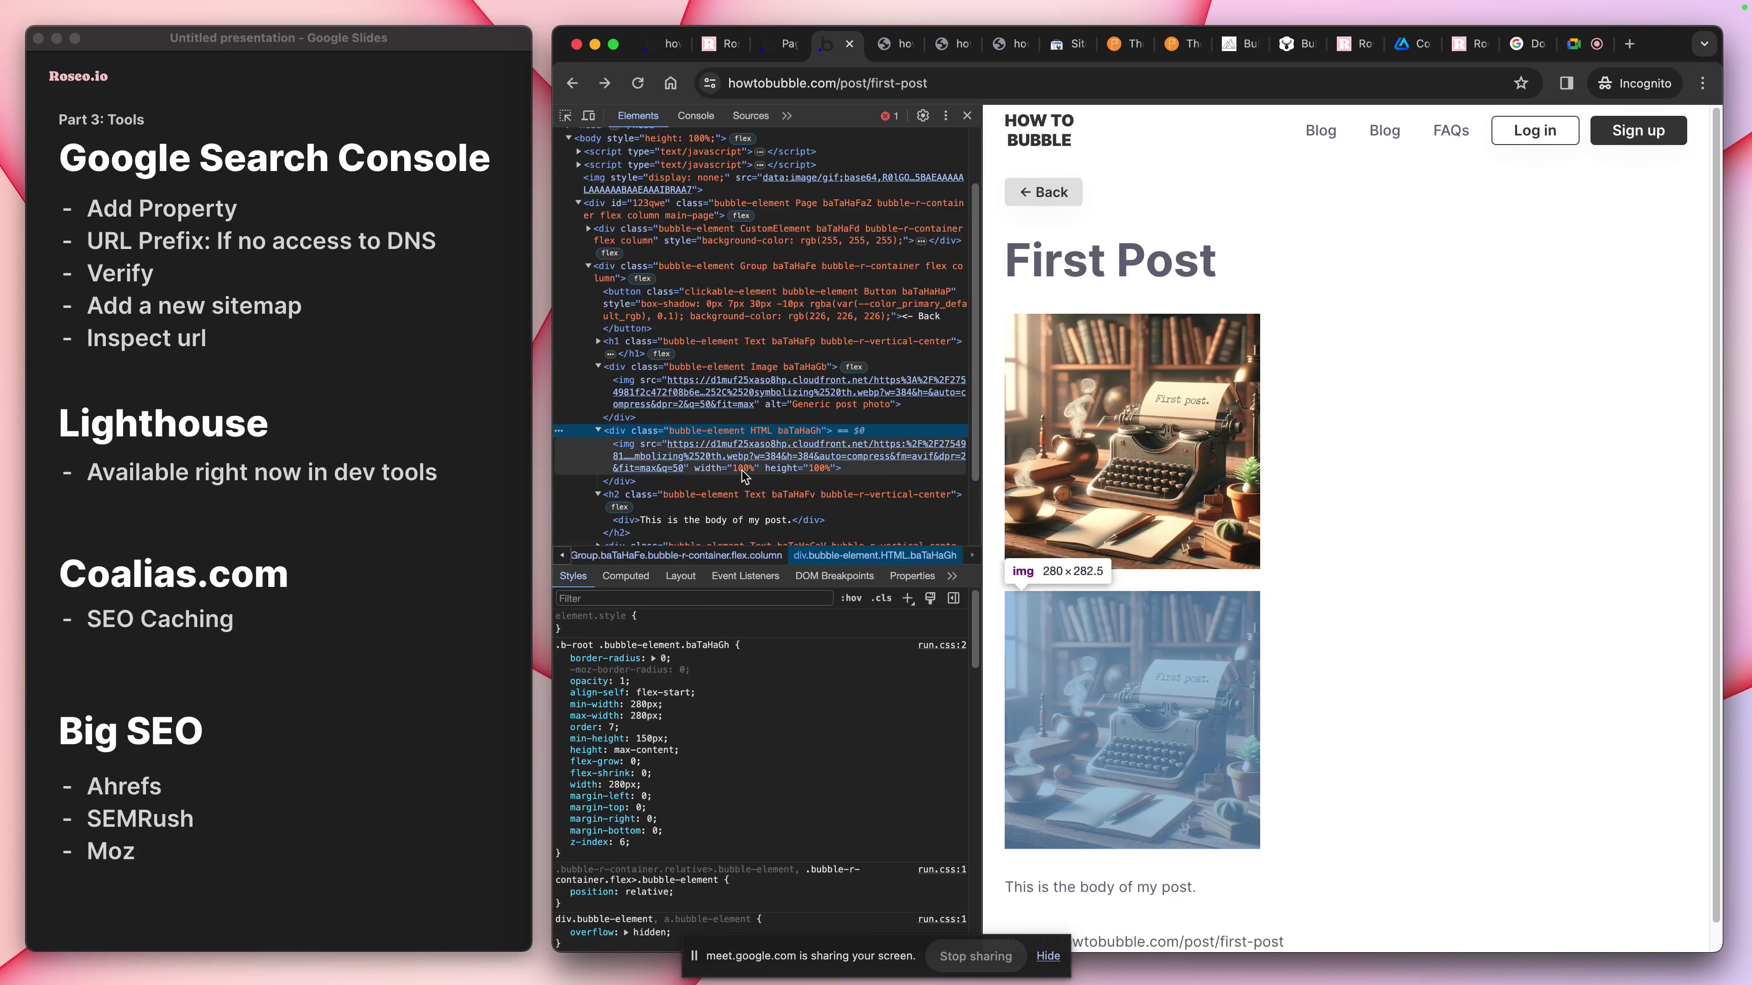
key(super+r)
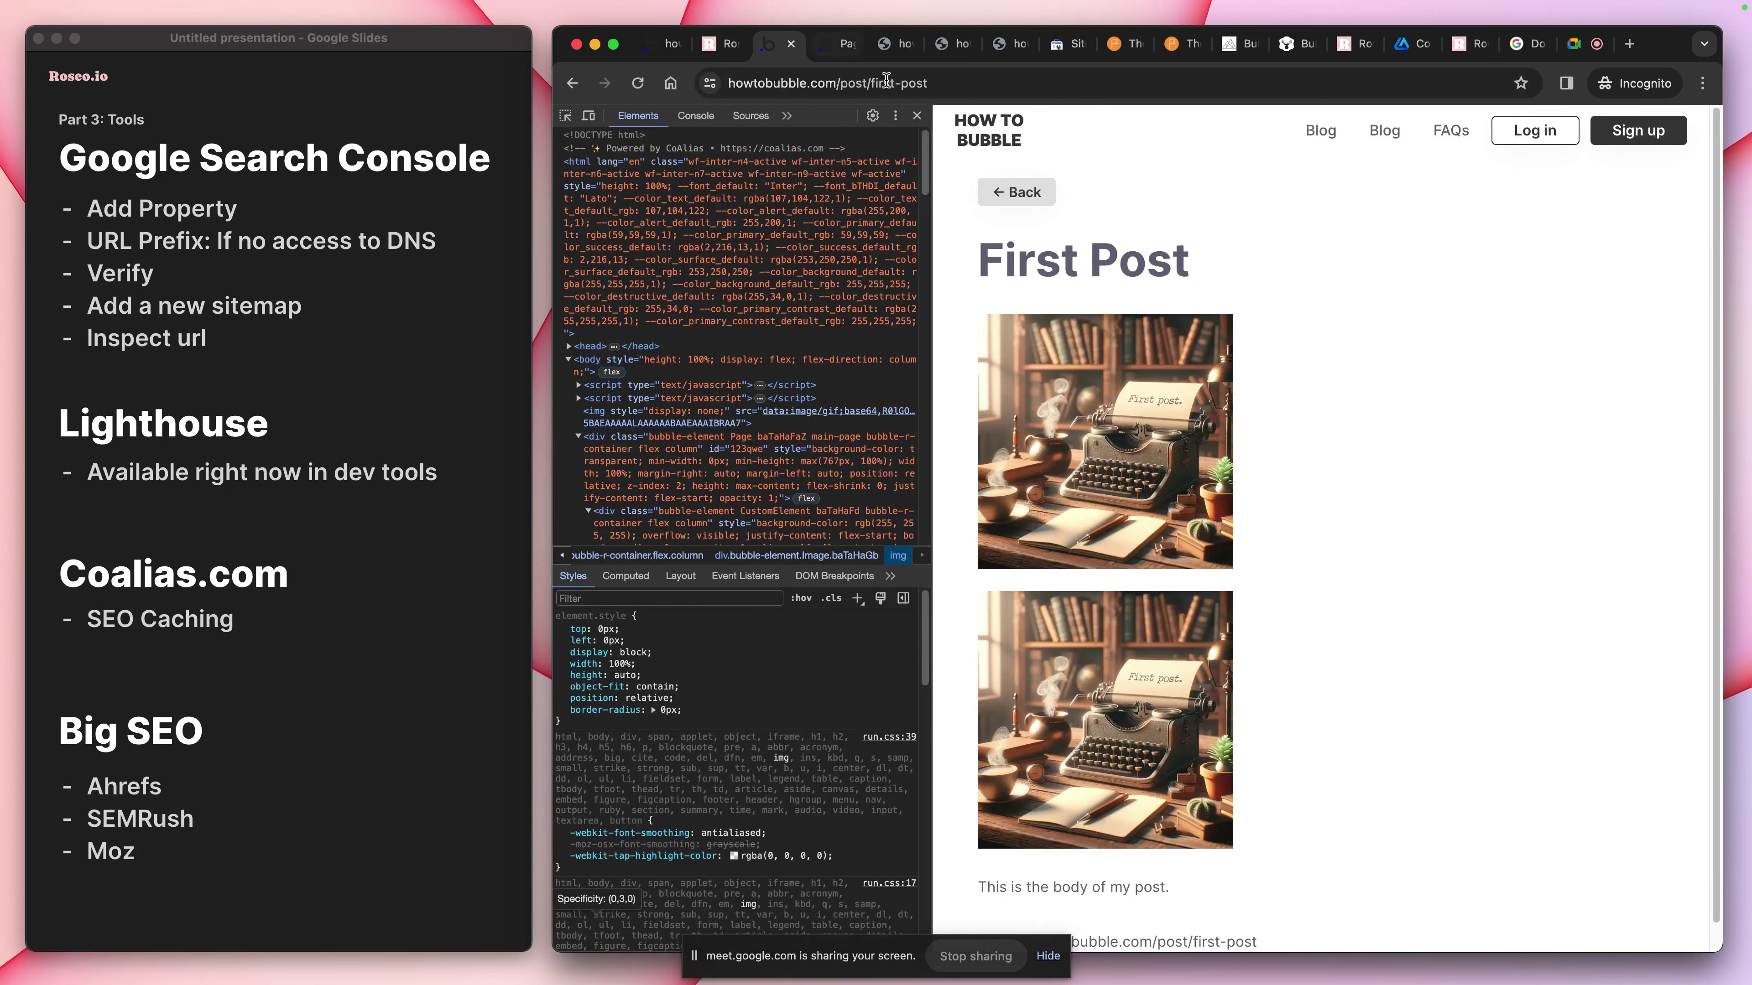
Look through the site's open robots.txt and sitemap files, ending with sitemap-post.xml and the Google Search Console slide
drag(785, 49, 836, 51)
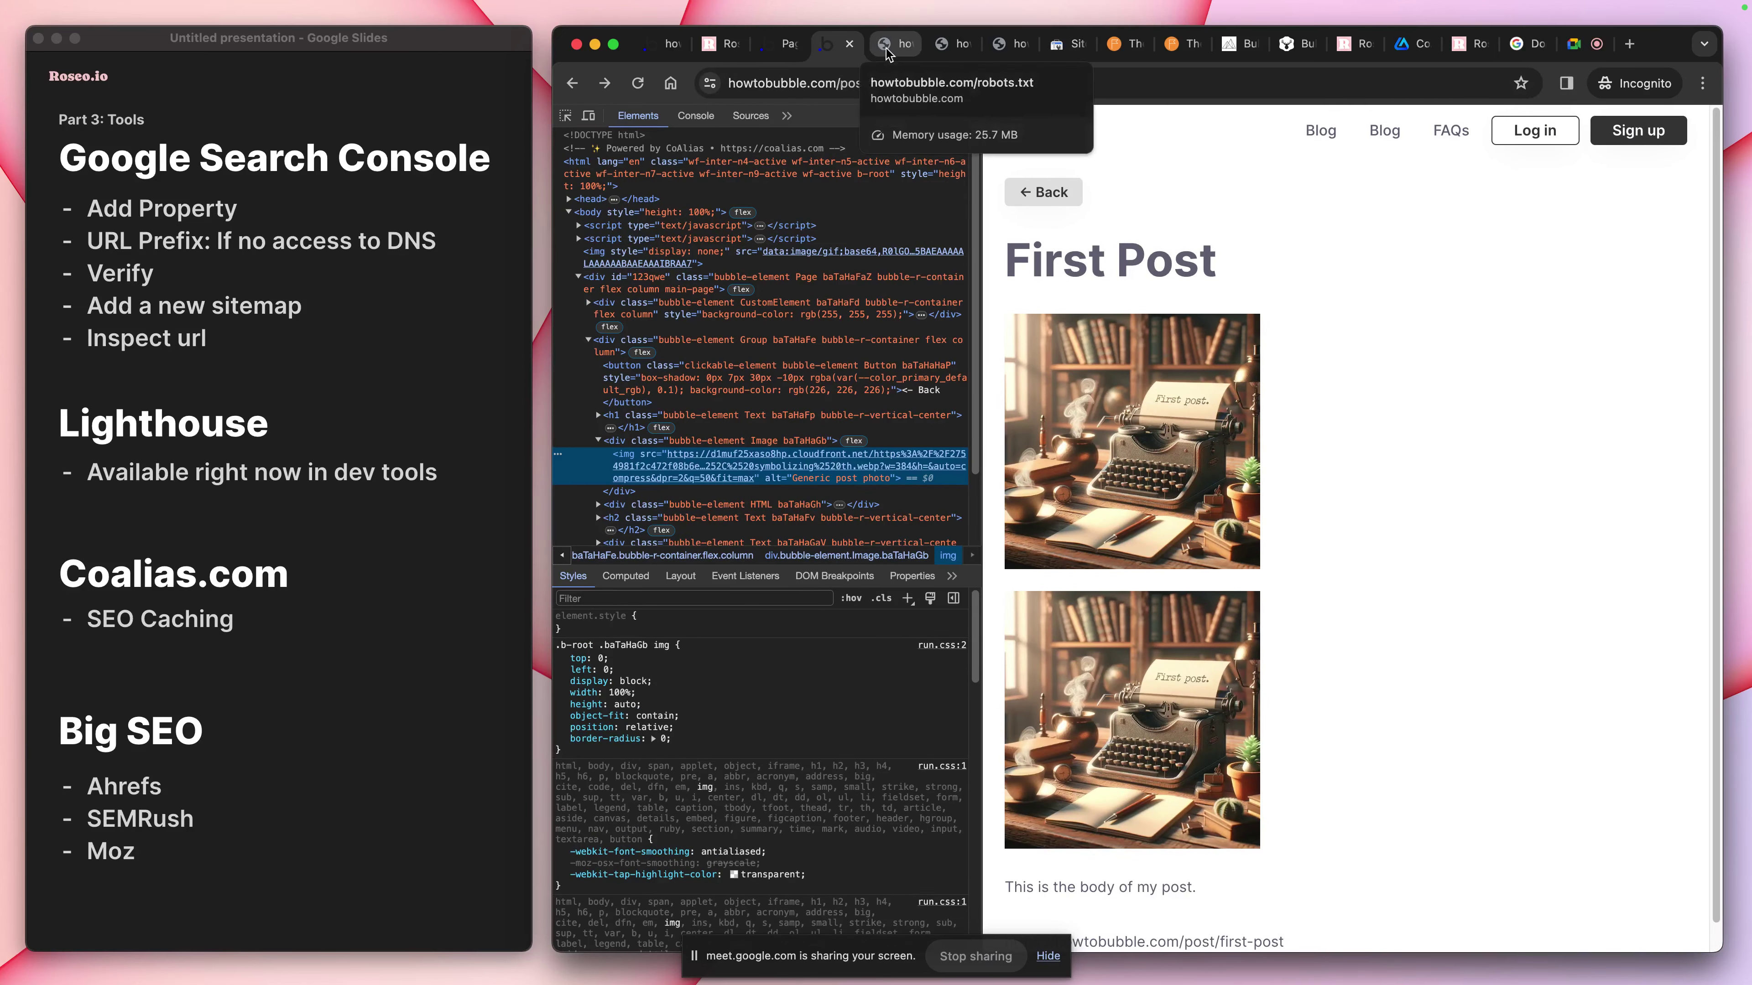
click(886, 50)
click(803, 52)
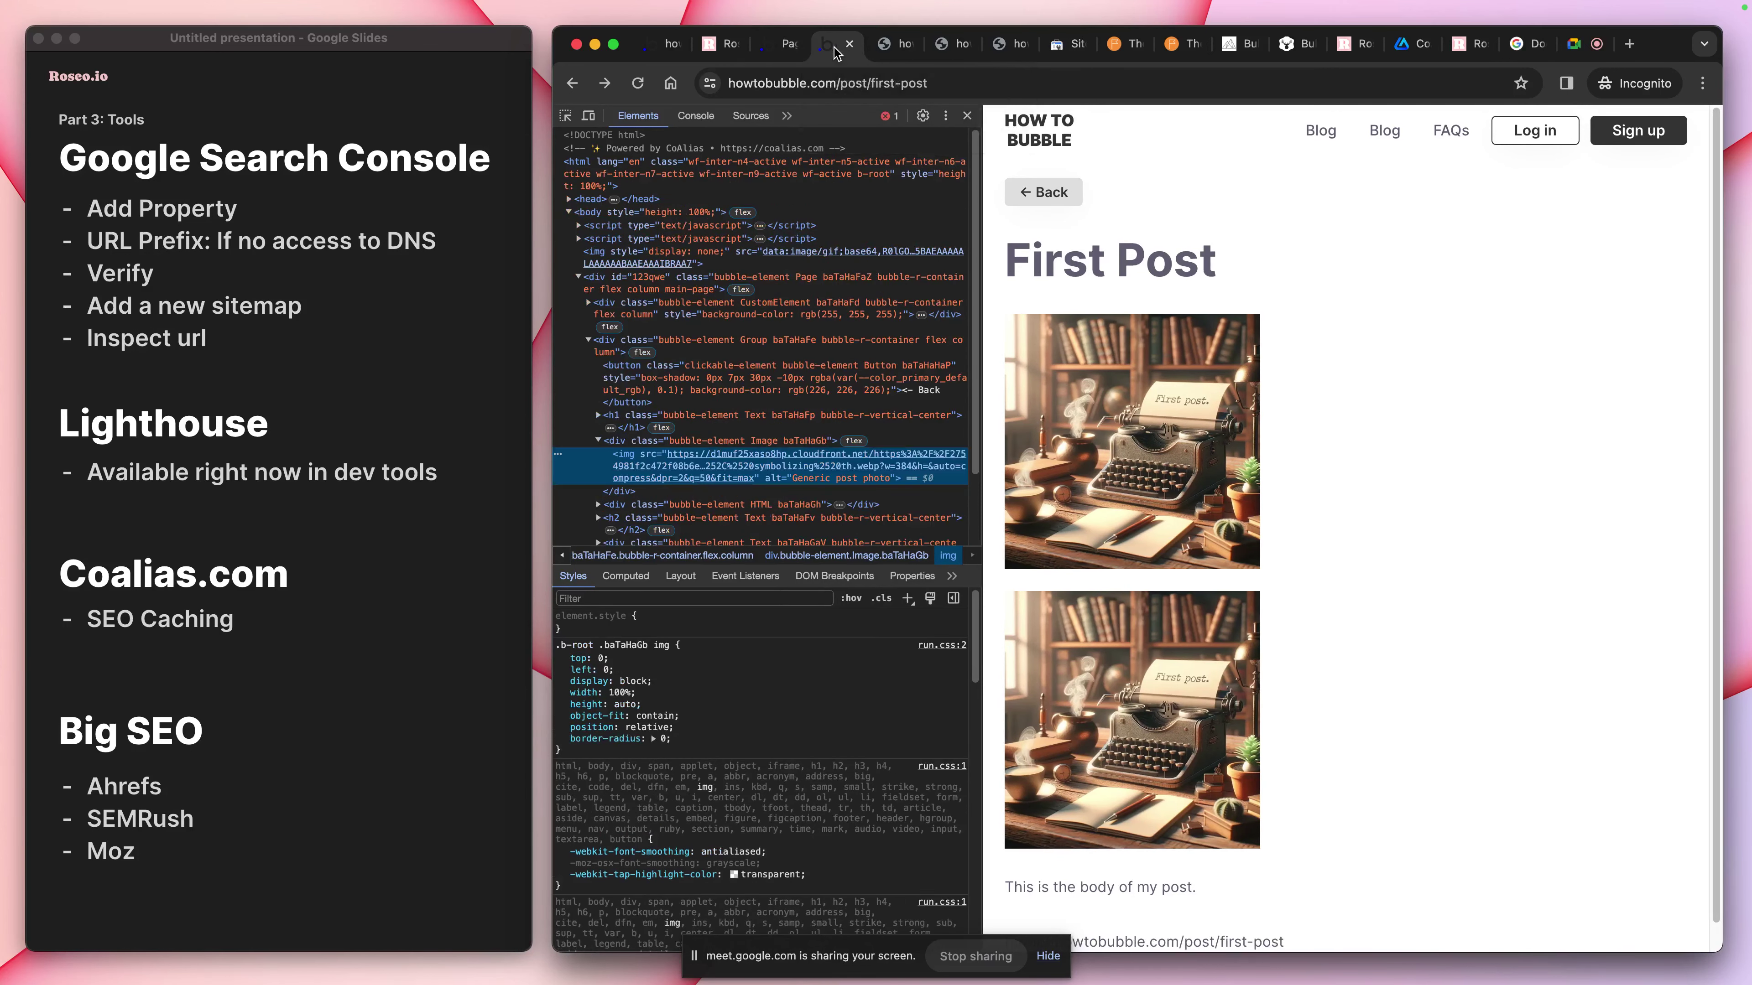
click(916, 55)
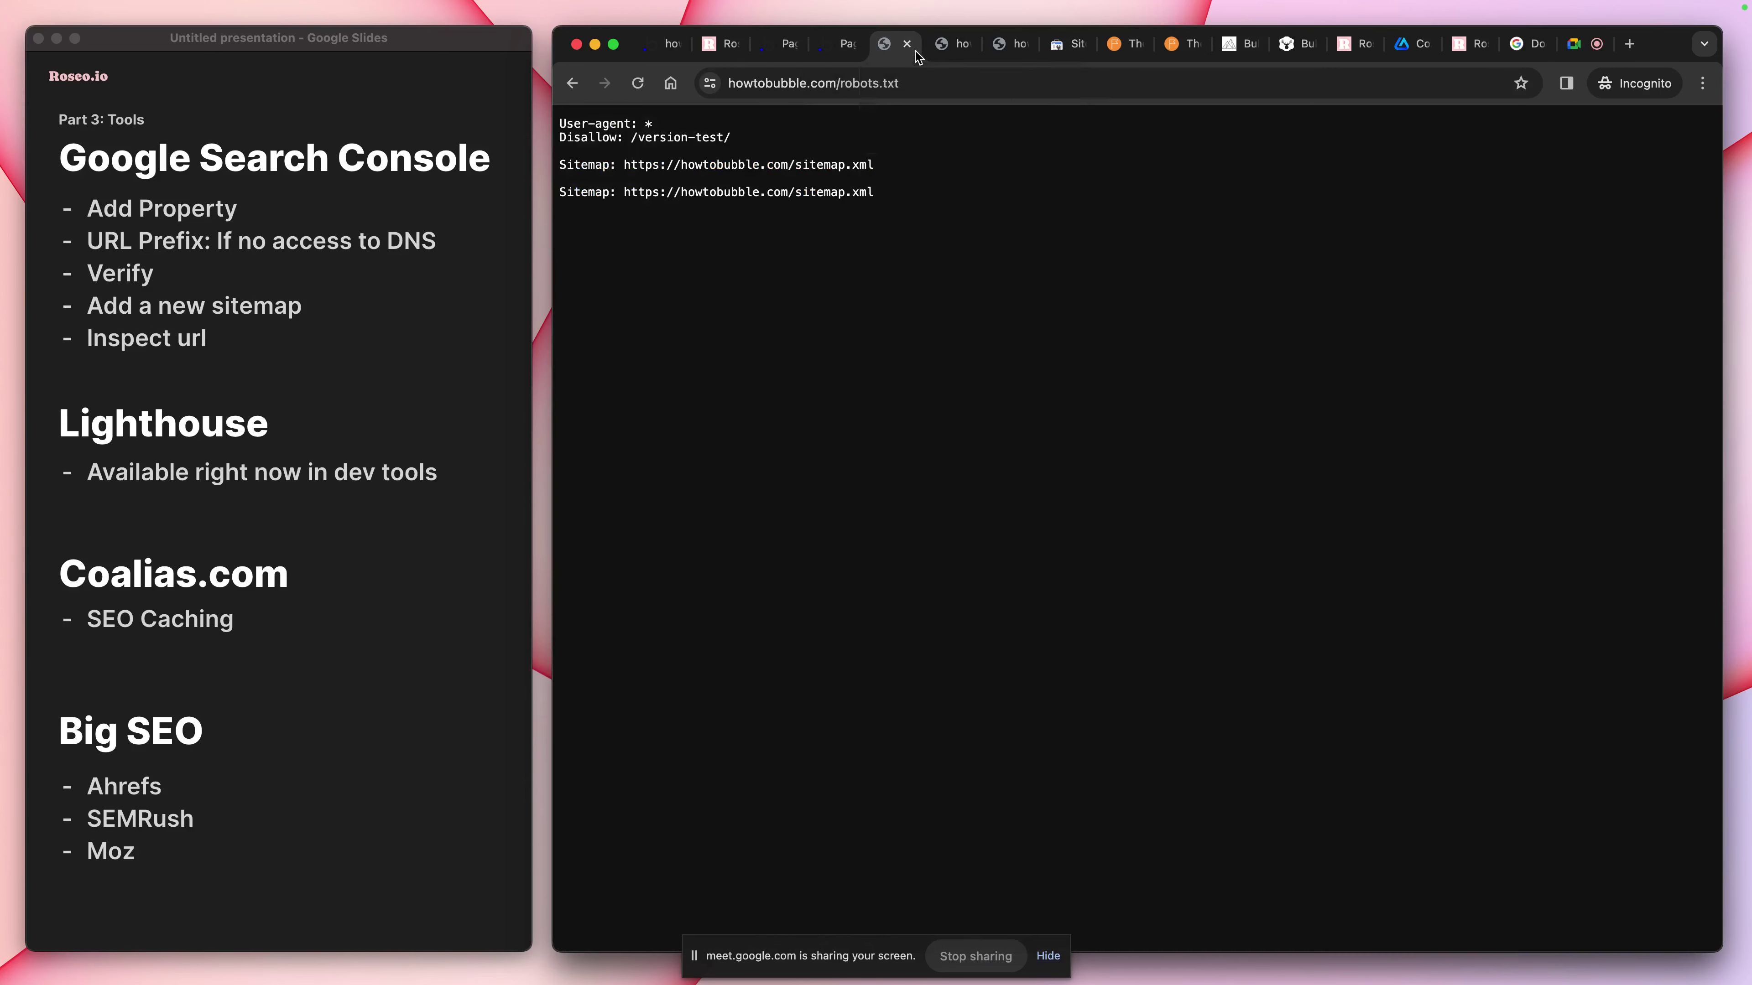
click(942, 54)
click(1017, 51)
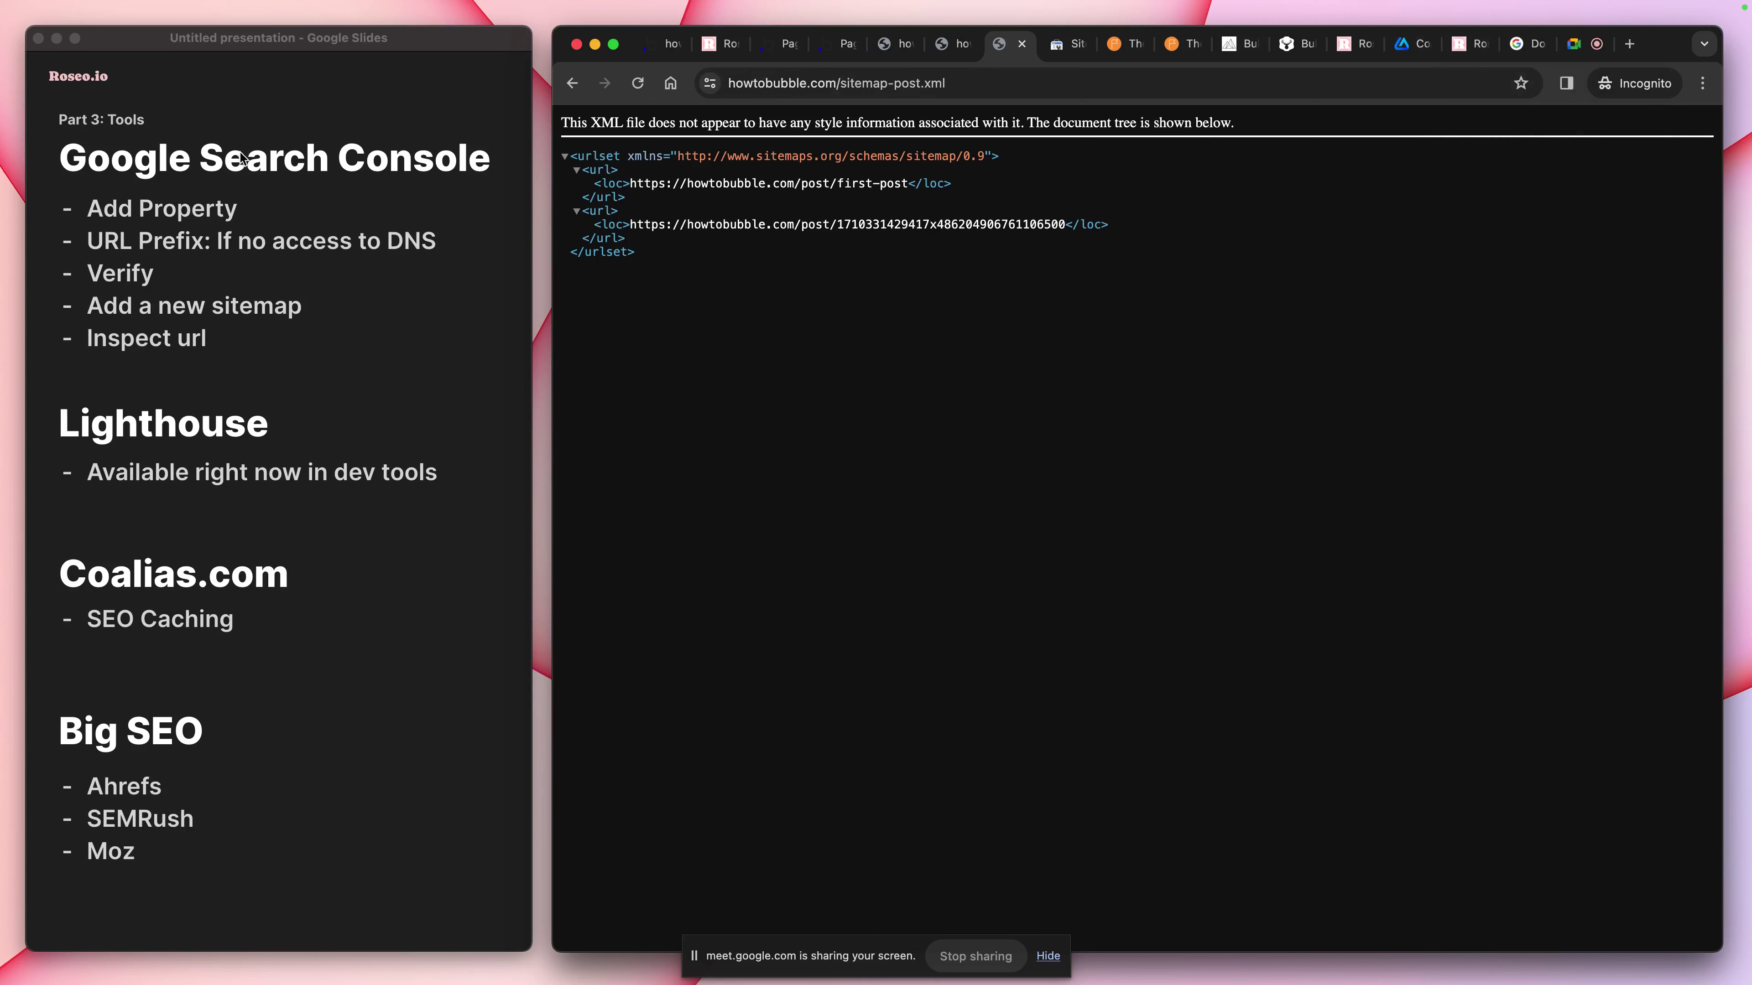
click(290, 170)
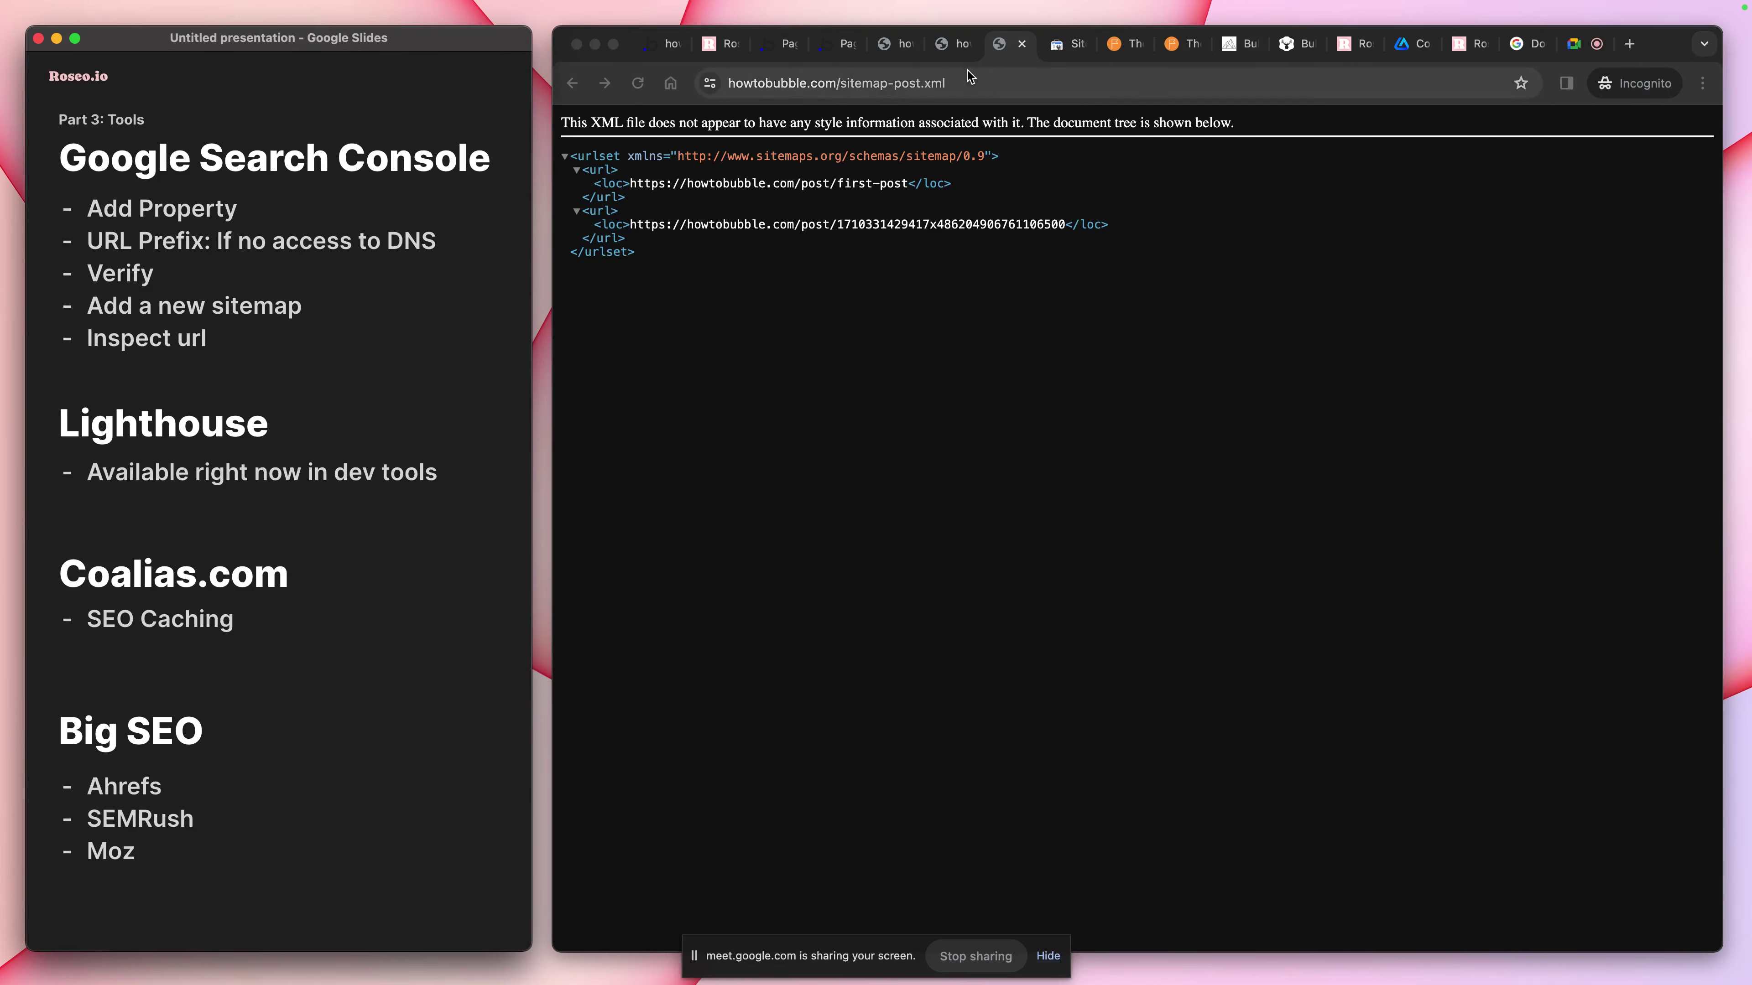
In Google Search Console, start adding a new property and choose the URL prefix property type
click(1059, 49)
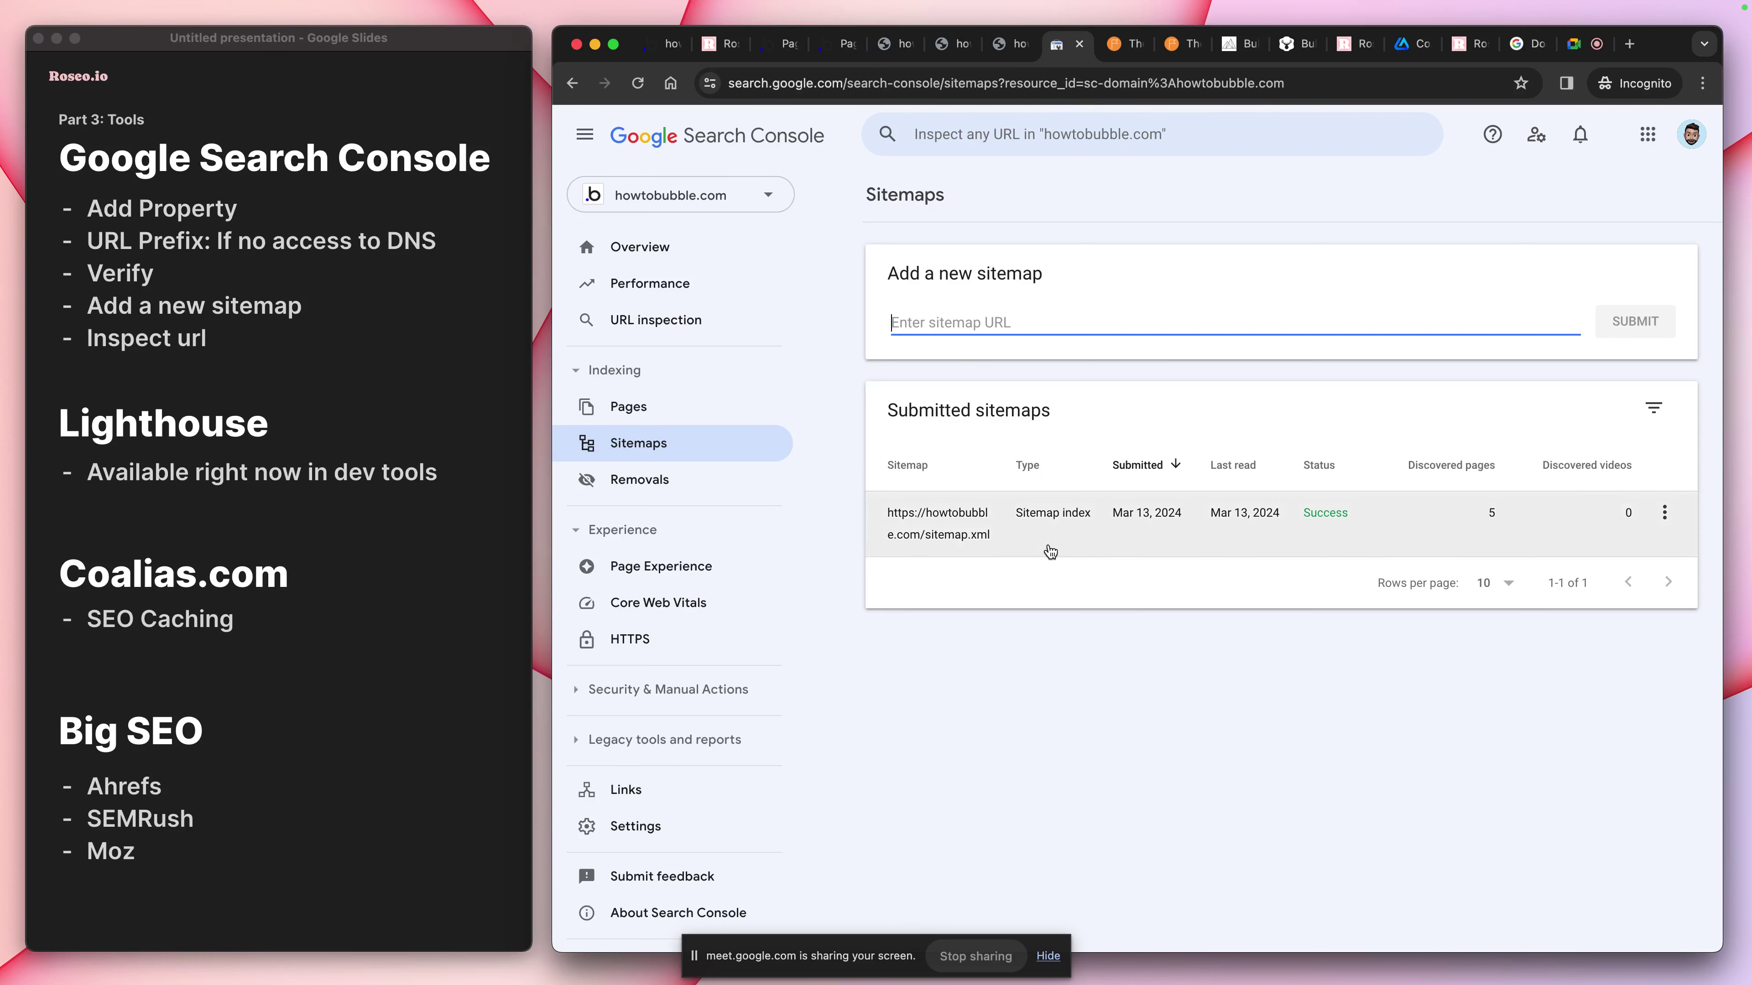
click(693, 196)
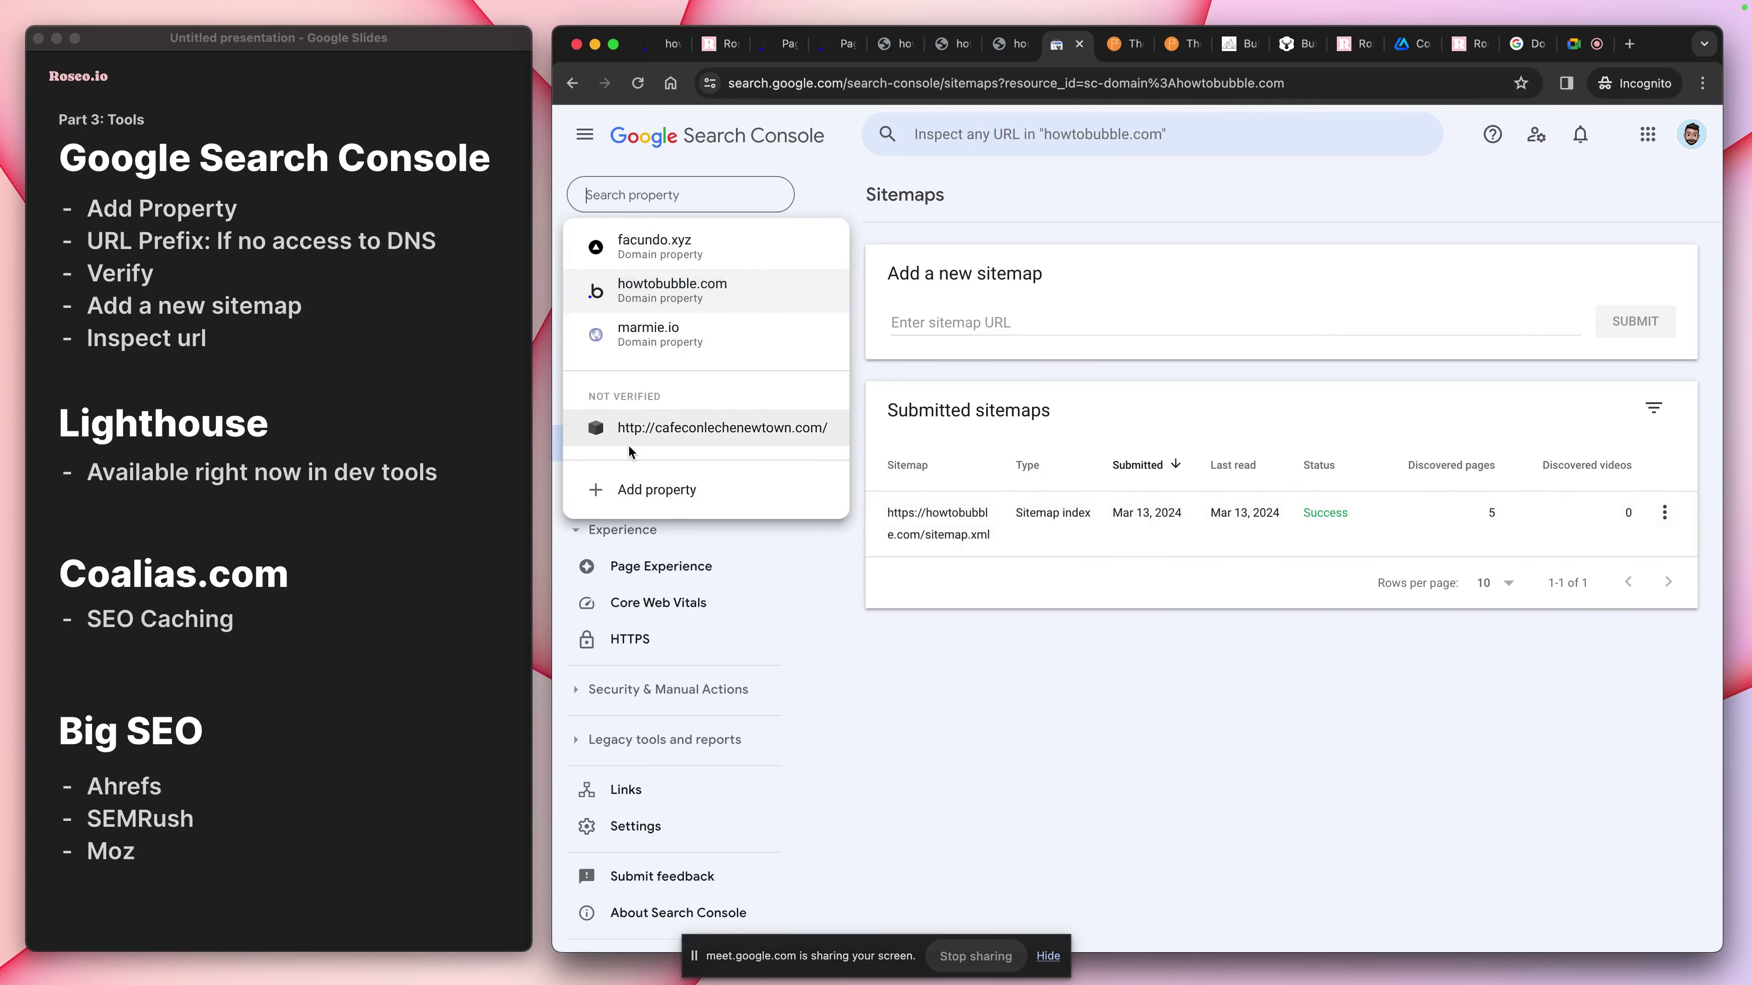
click(661, 497)
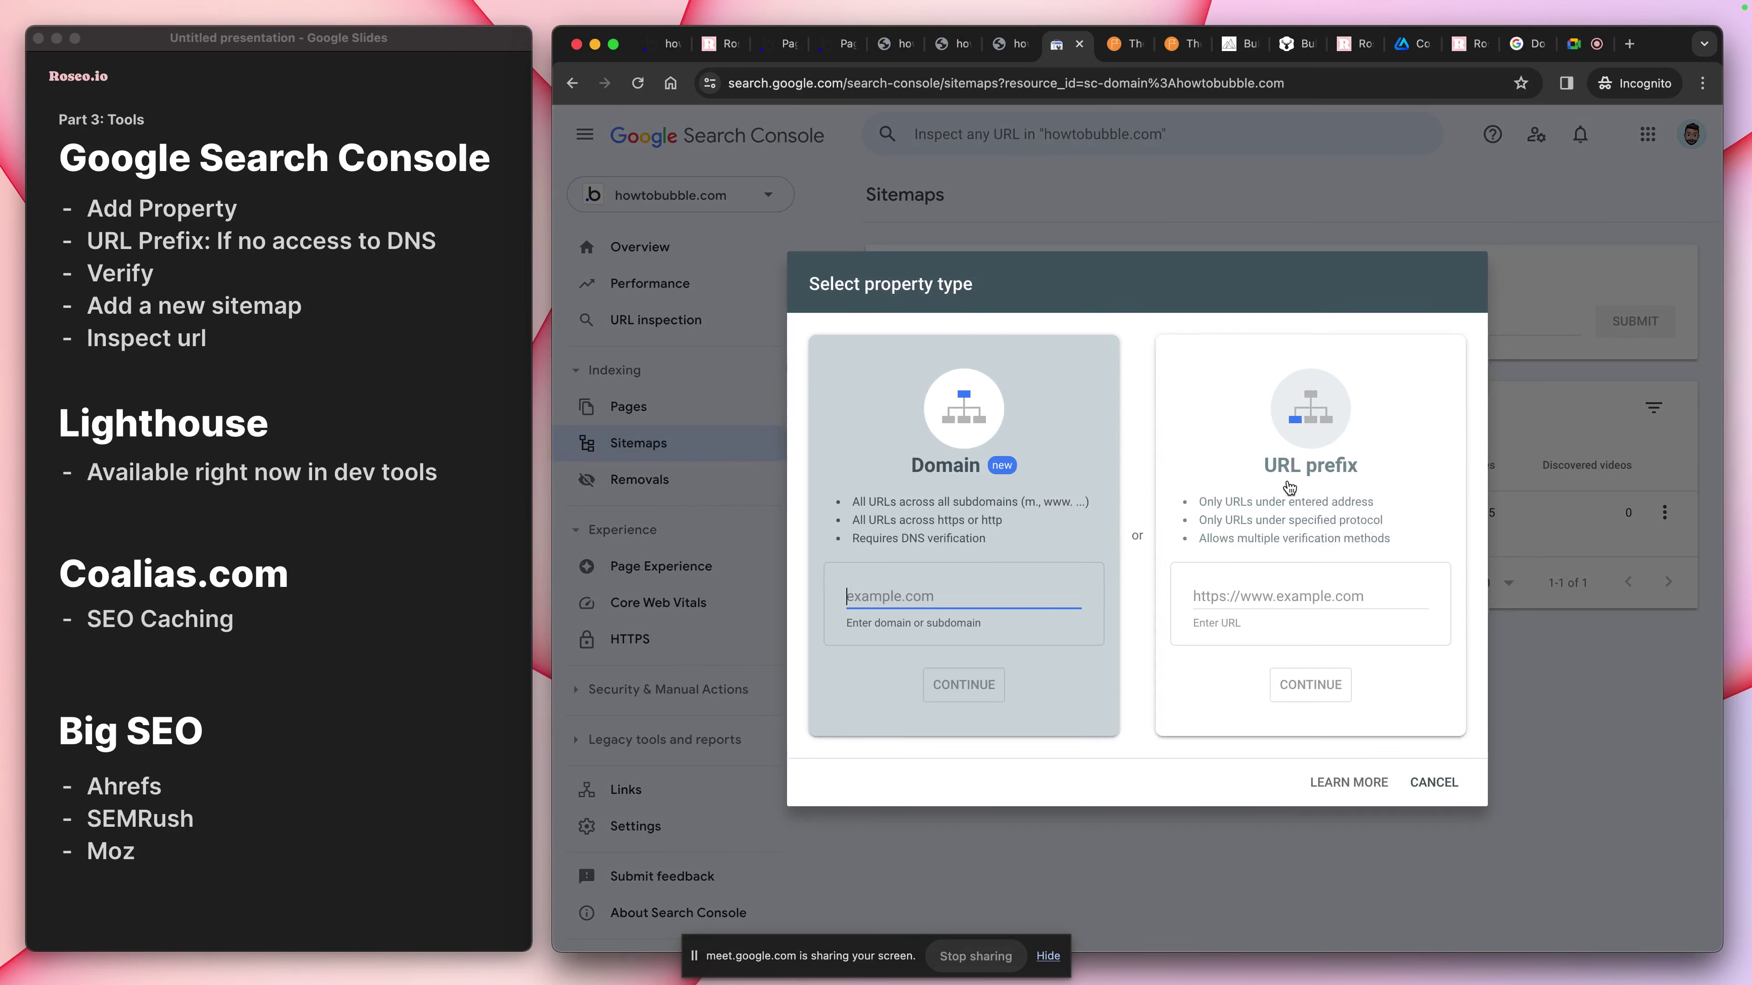
click(1316, 486)
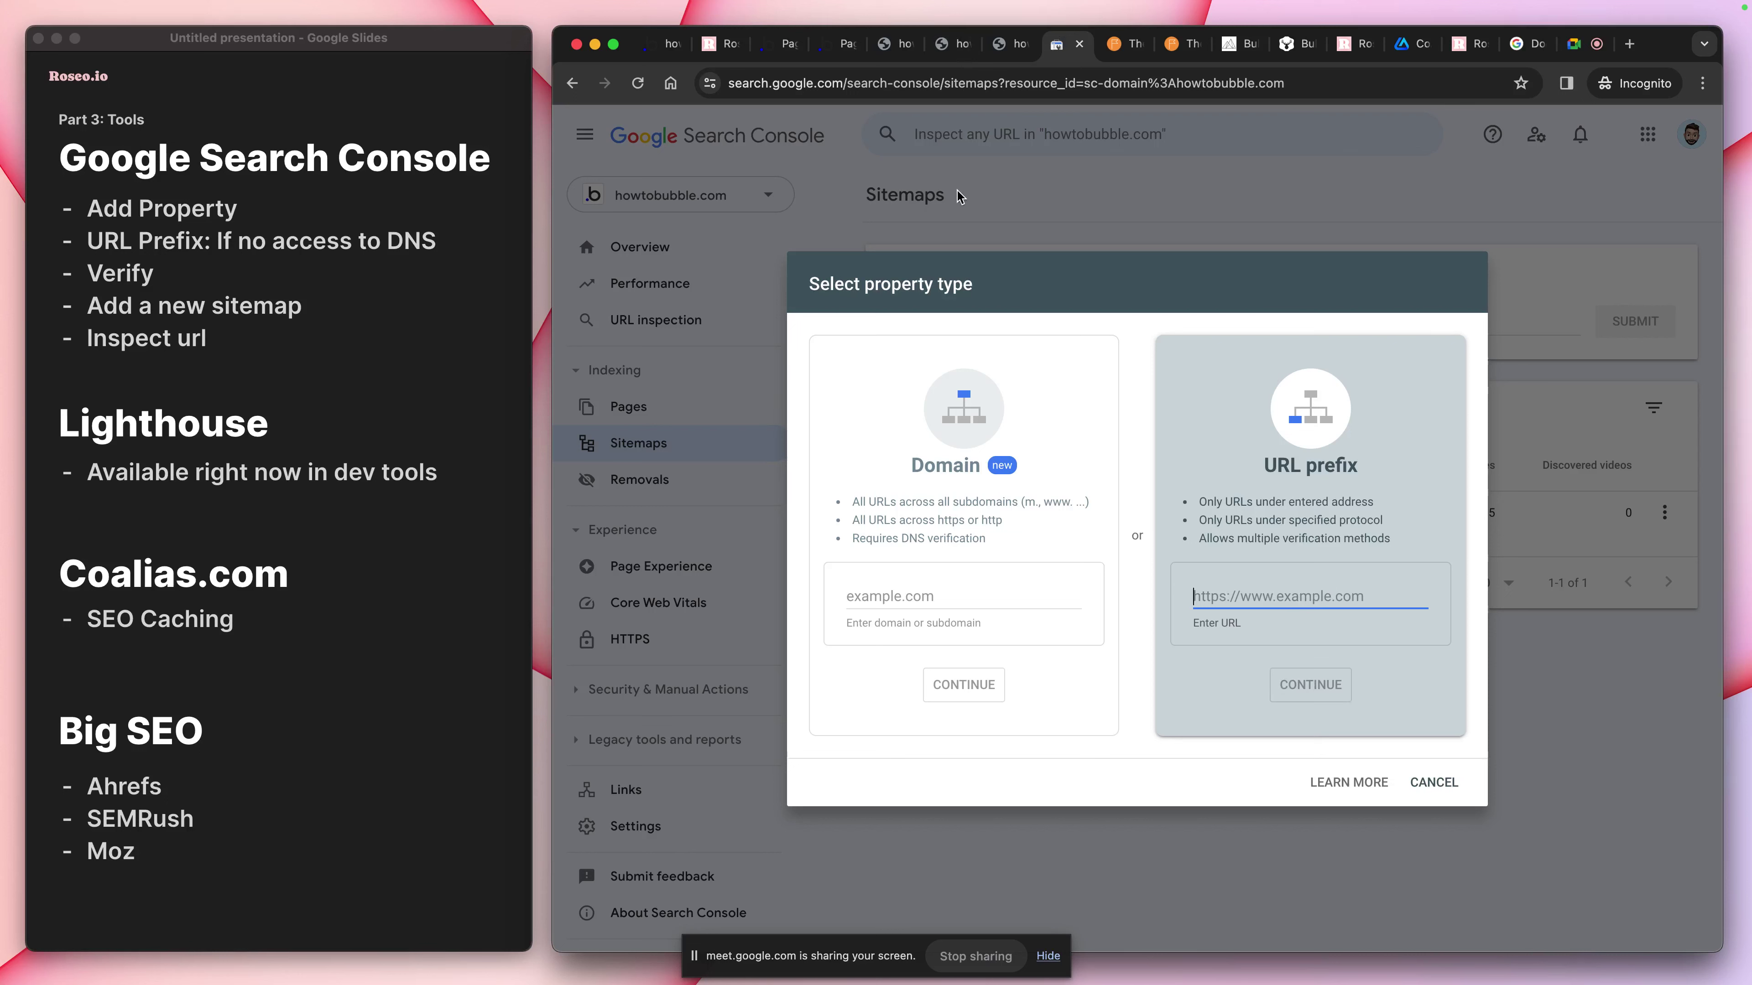
Return to the Bubble editor and review the header script/meta tags field in the SEO settings, along with the First Post page
click(779, 46)
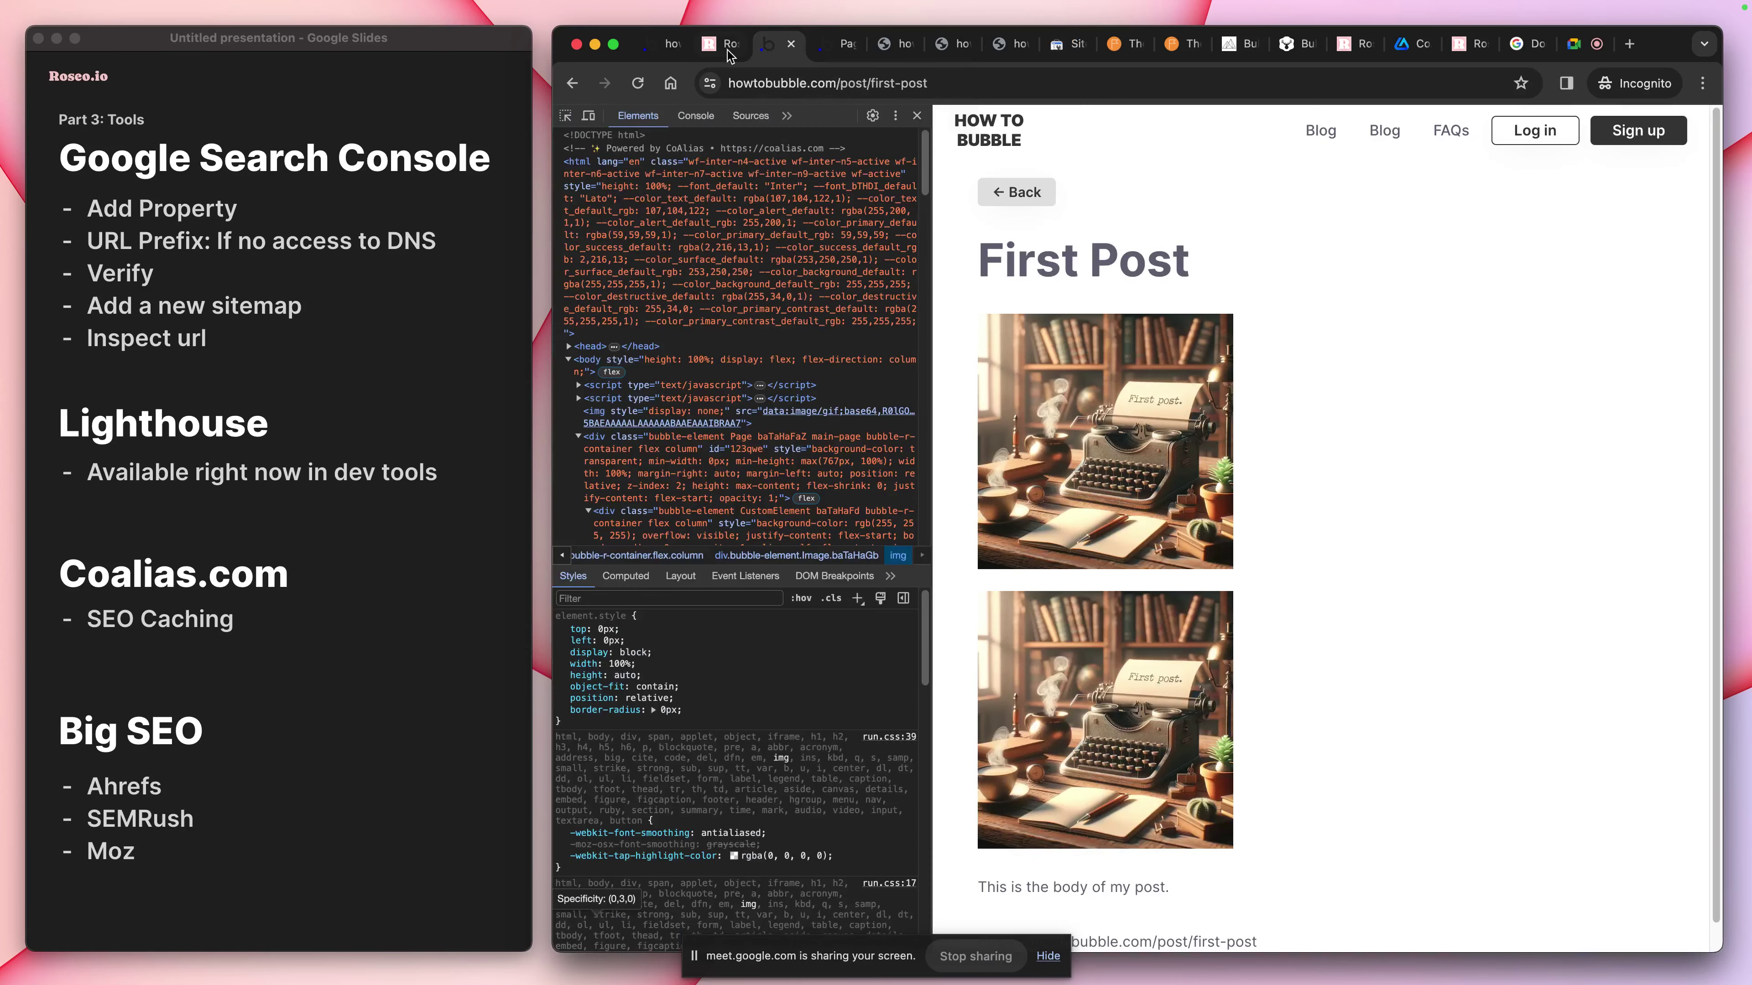
click(663, 45)
click(568, 338)
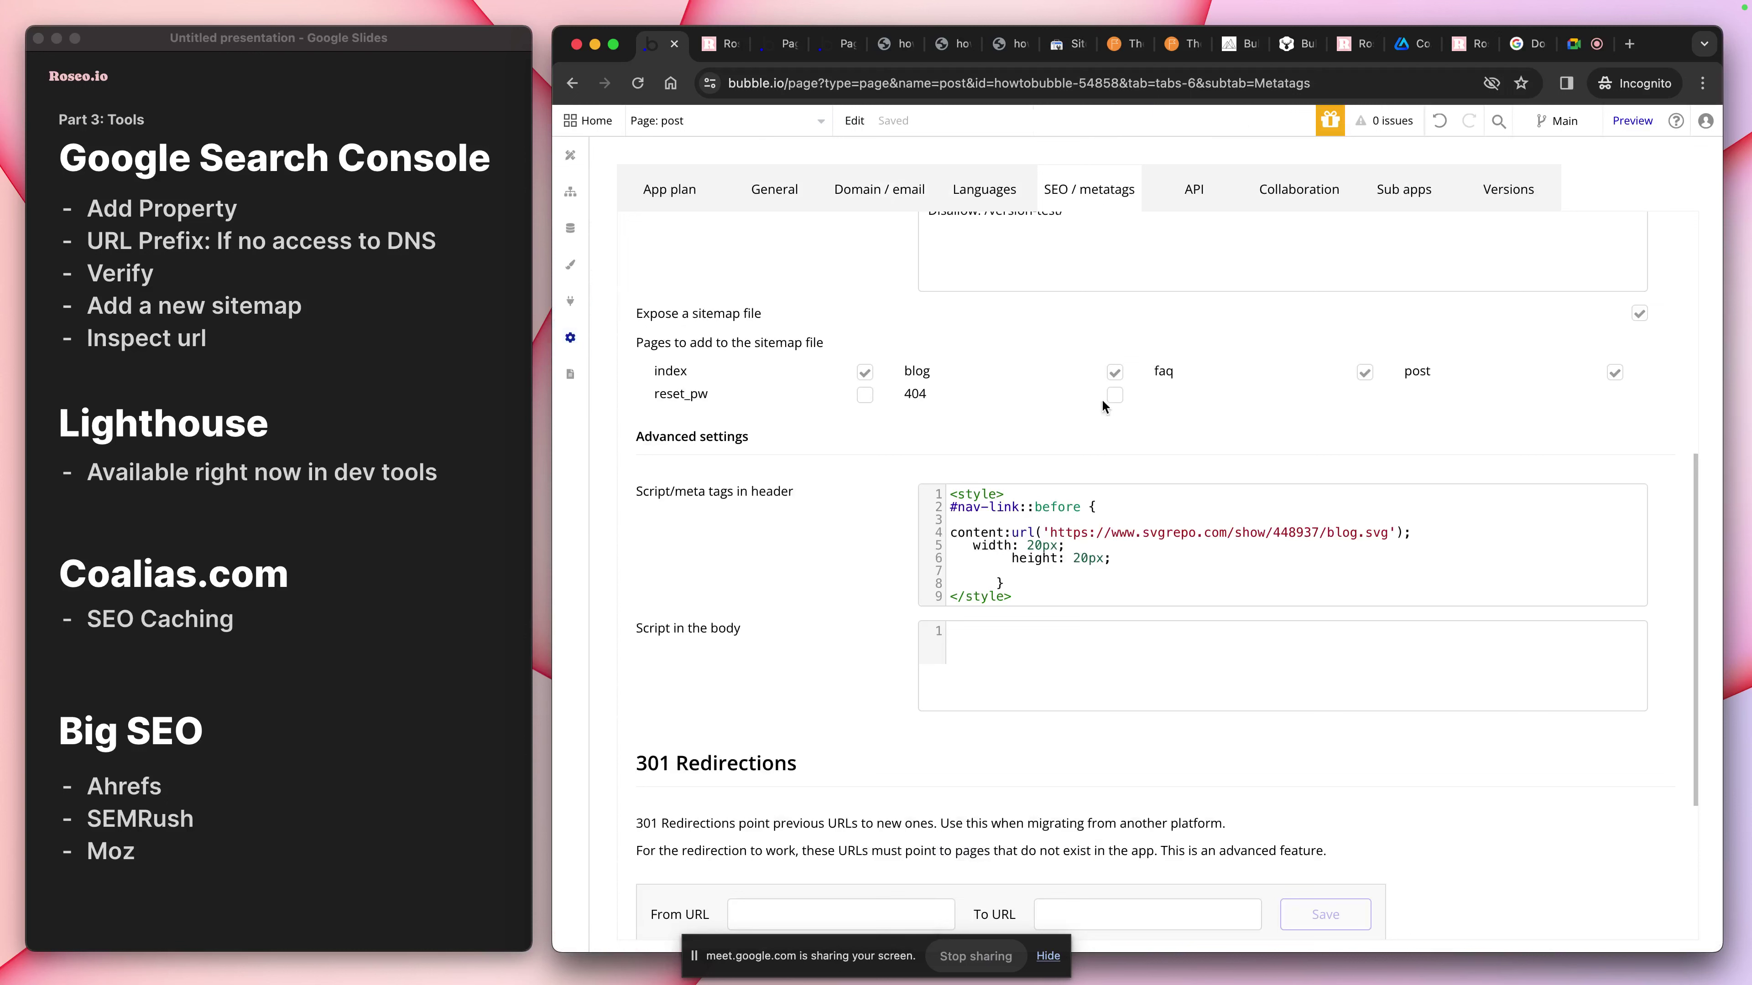
click(1028, 495)
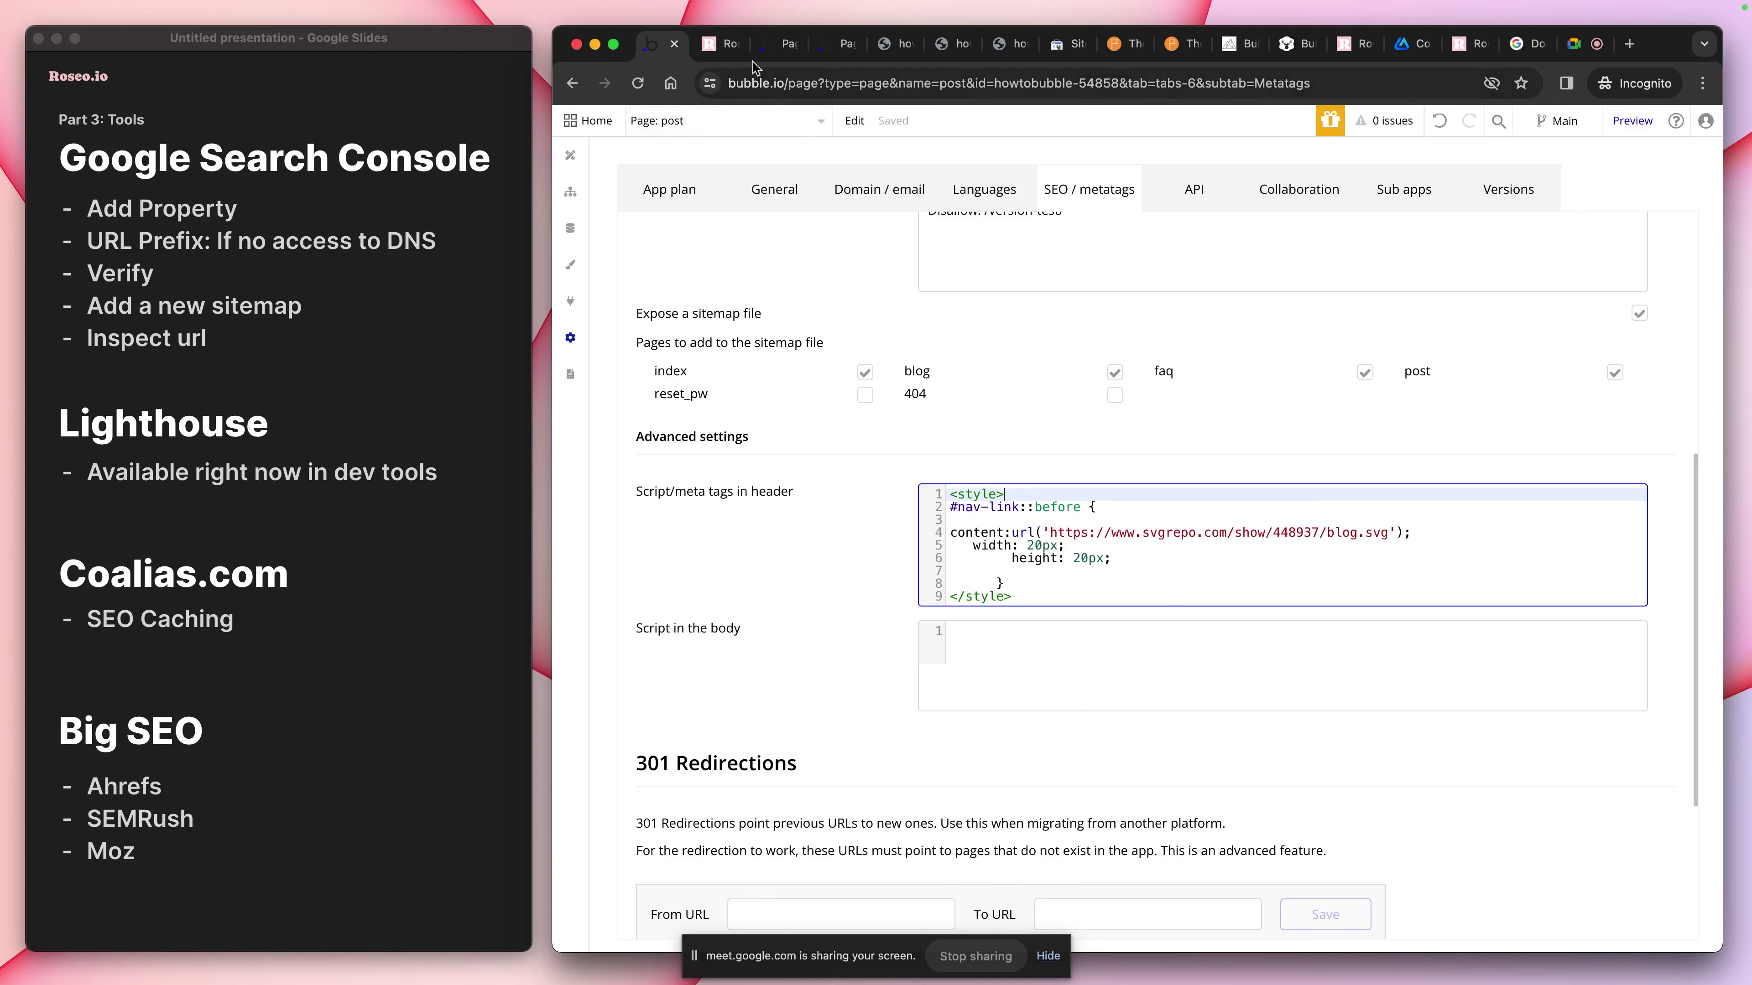
click(834, 43)
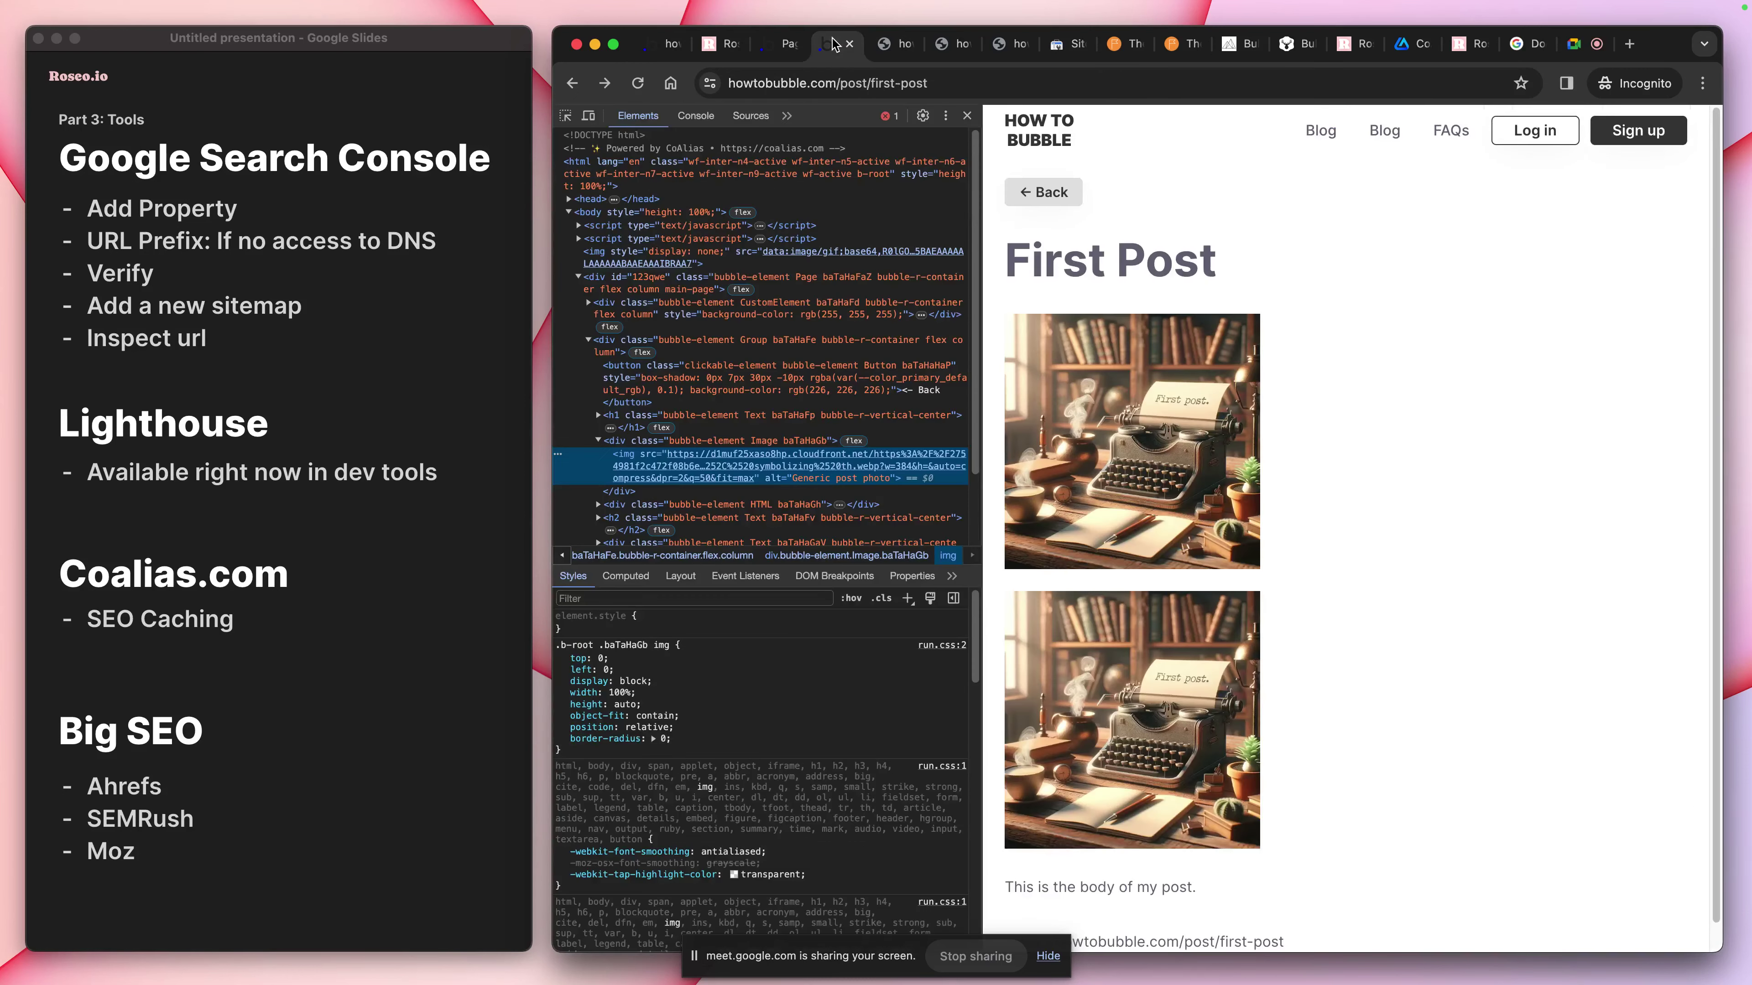
Back in Google Search Console, review the property list and the property type options, and cancel adding a property
click(1066, 45)
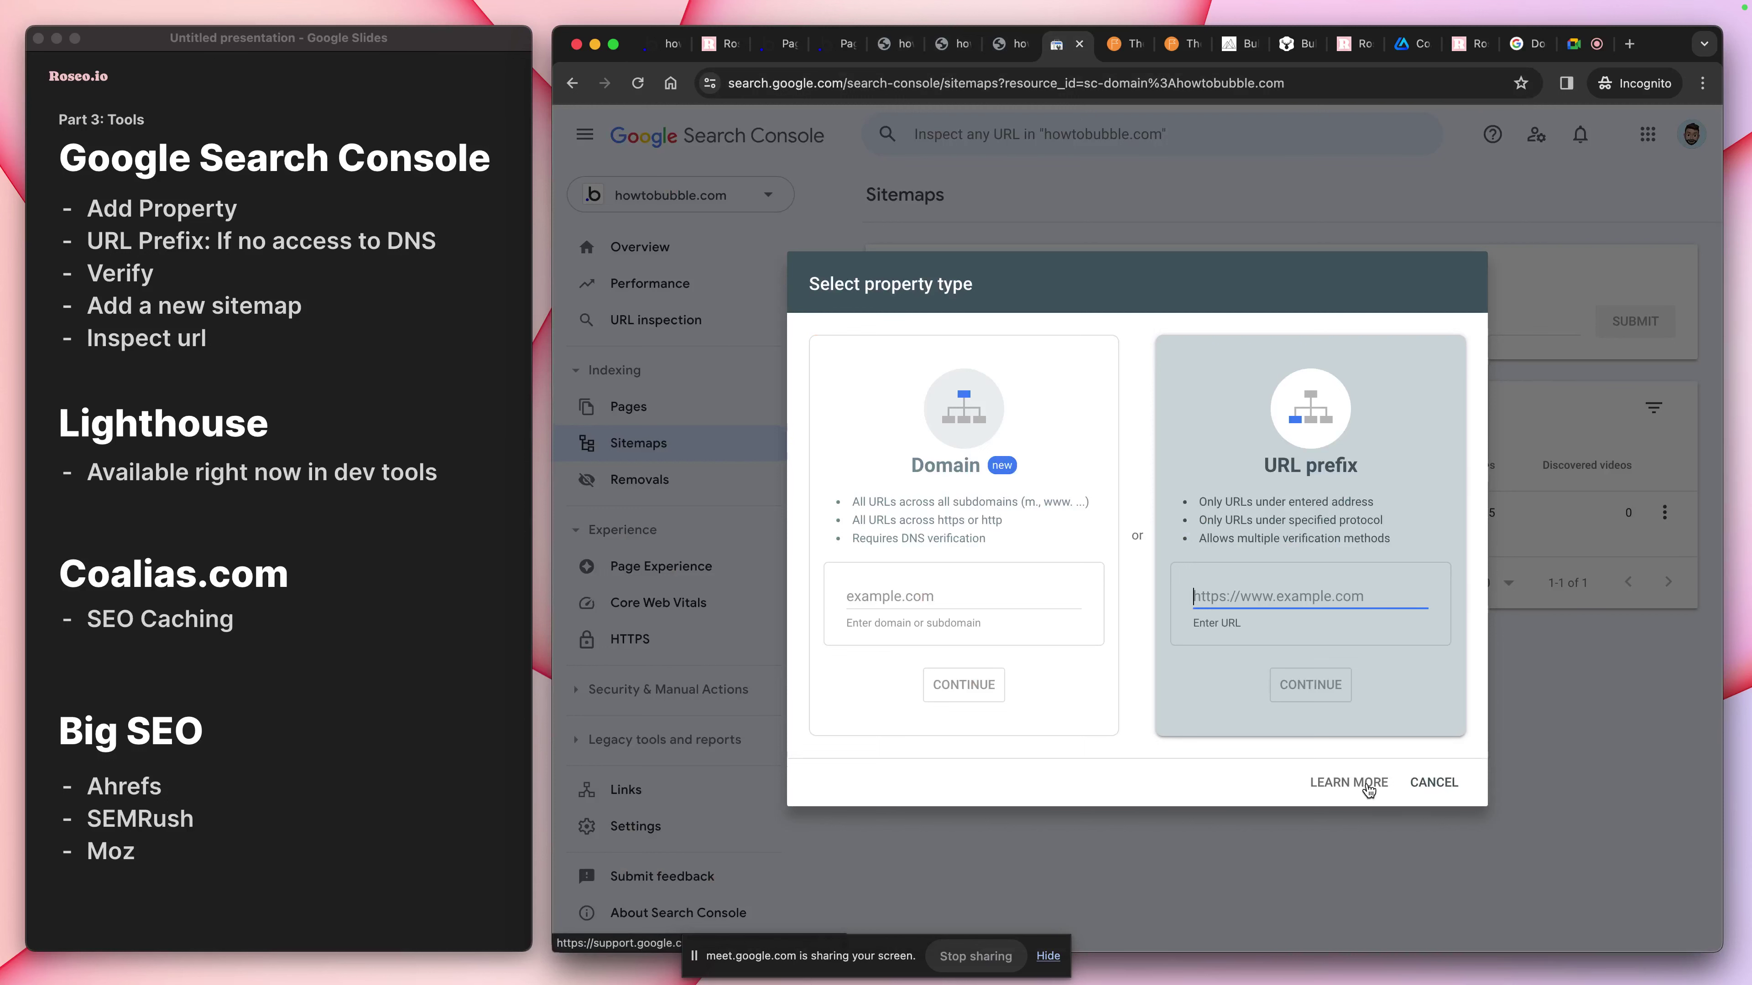
click(1433, 782)
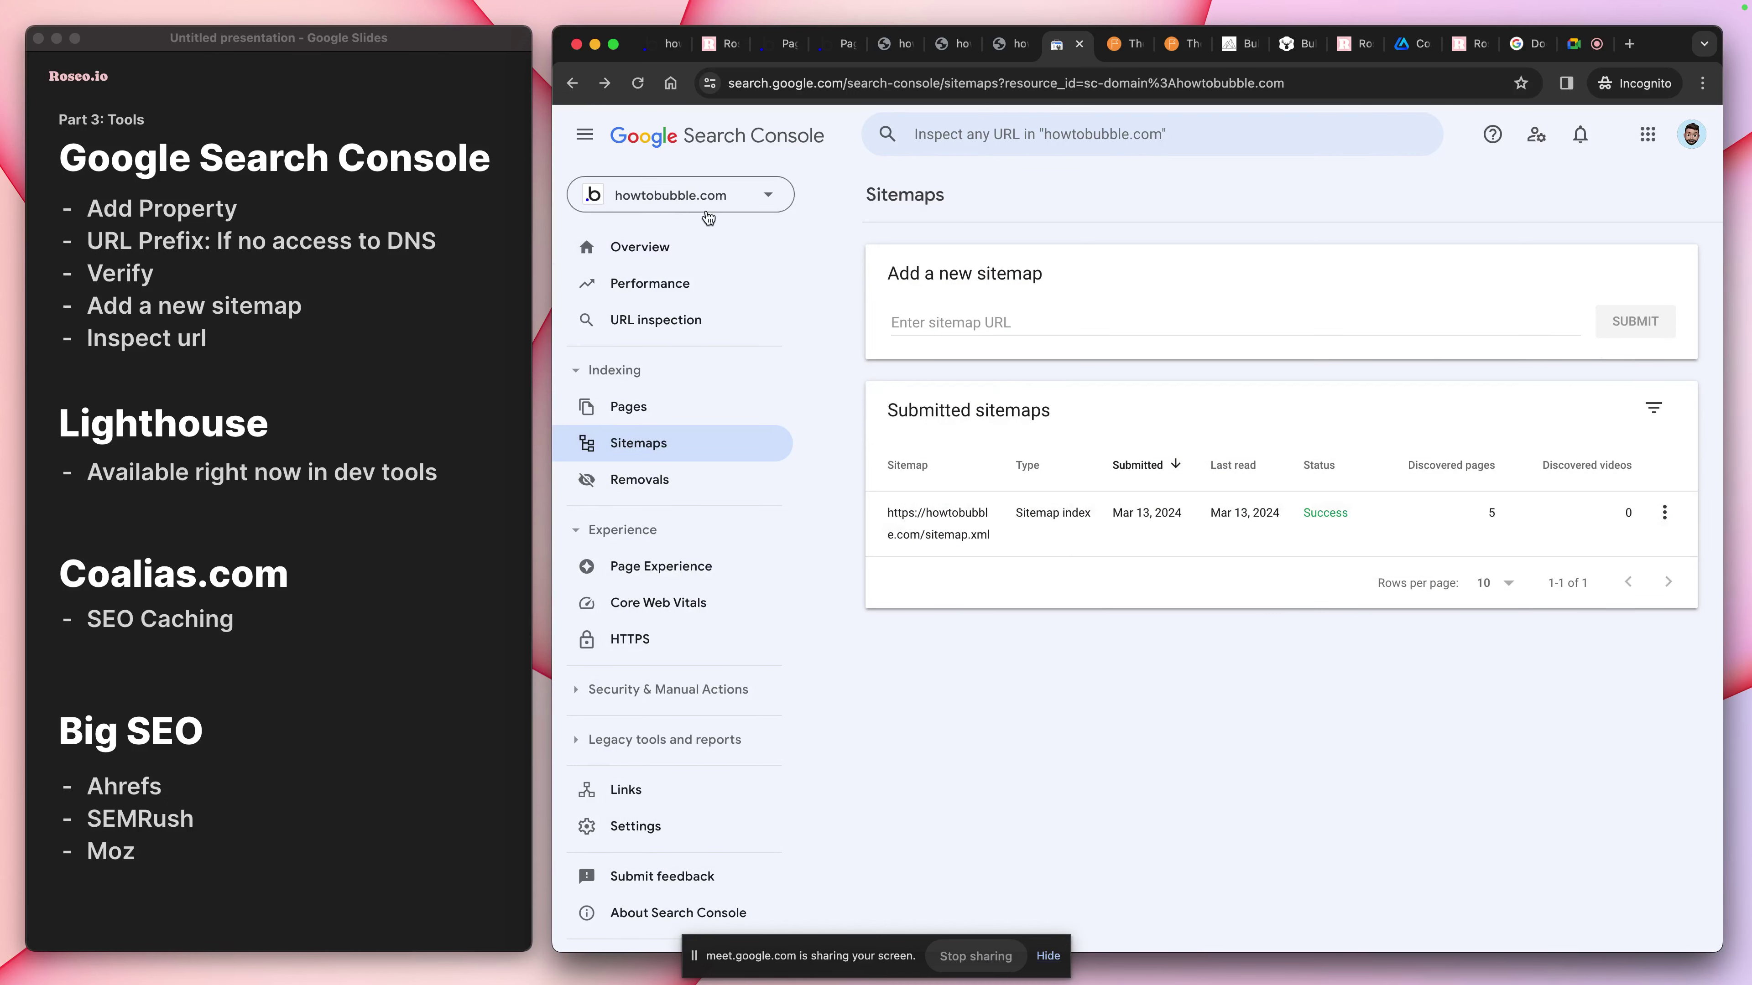
click(724, 200)
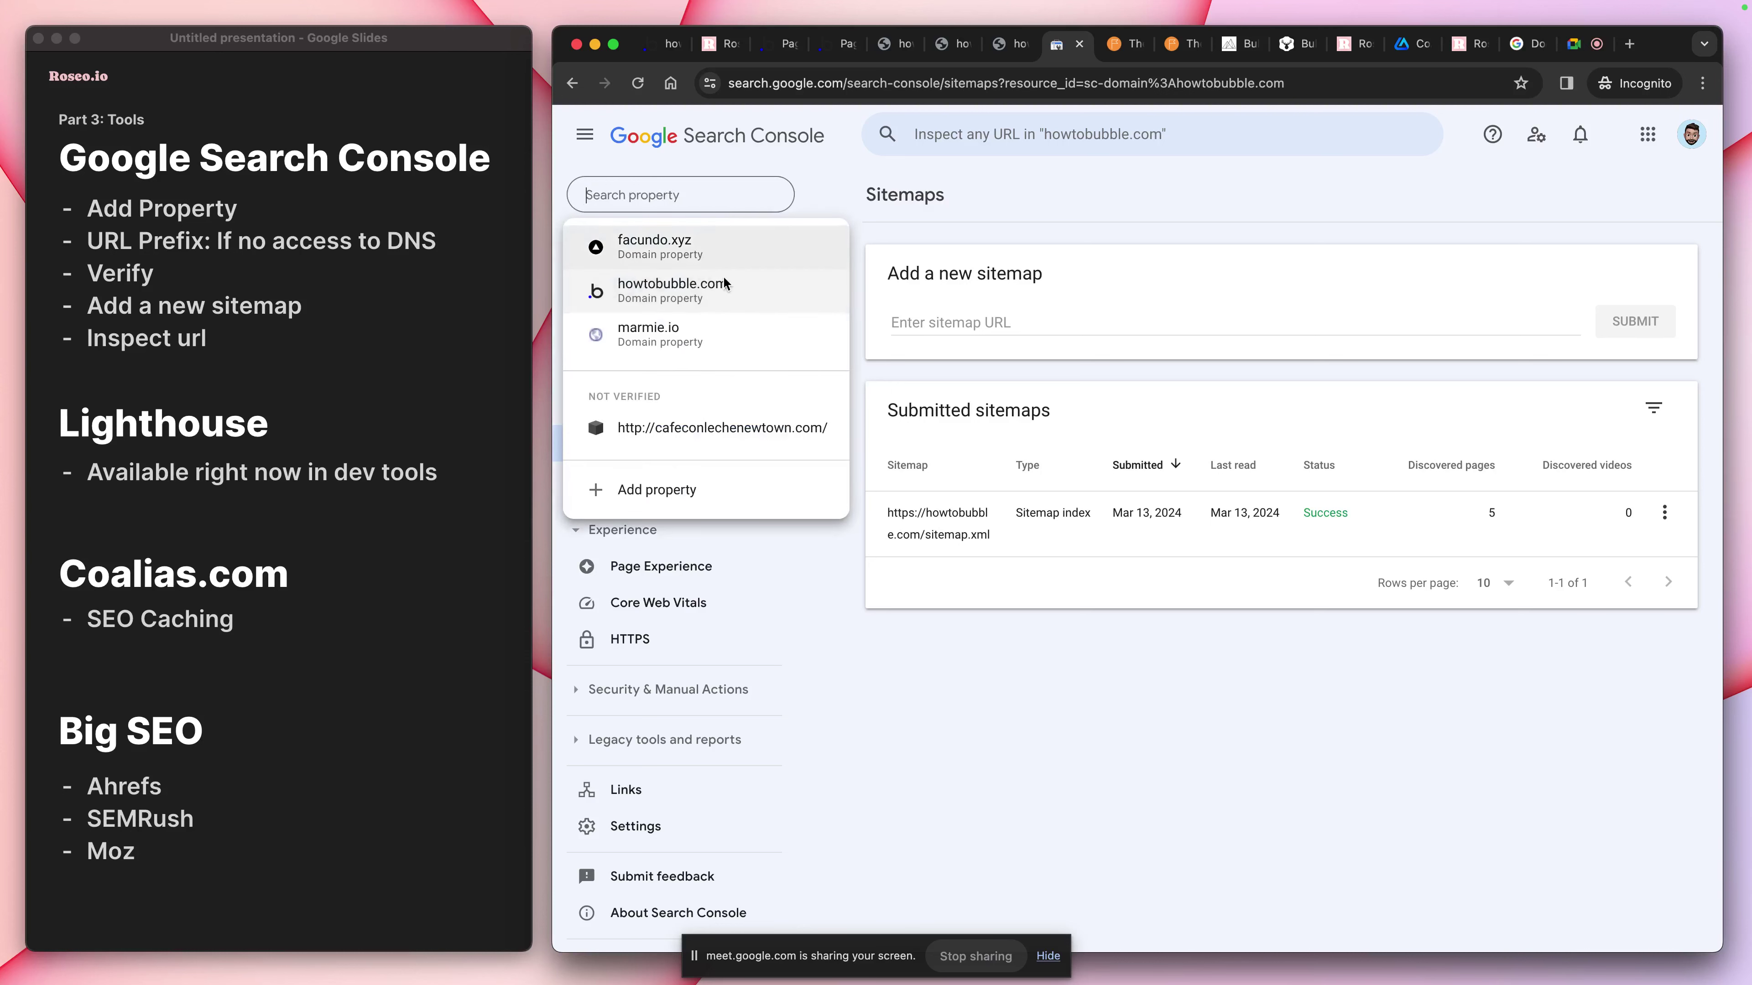
click(715, 516)
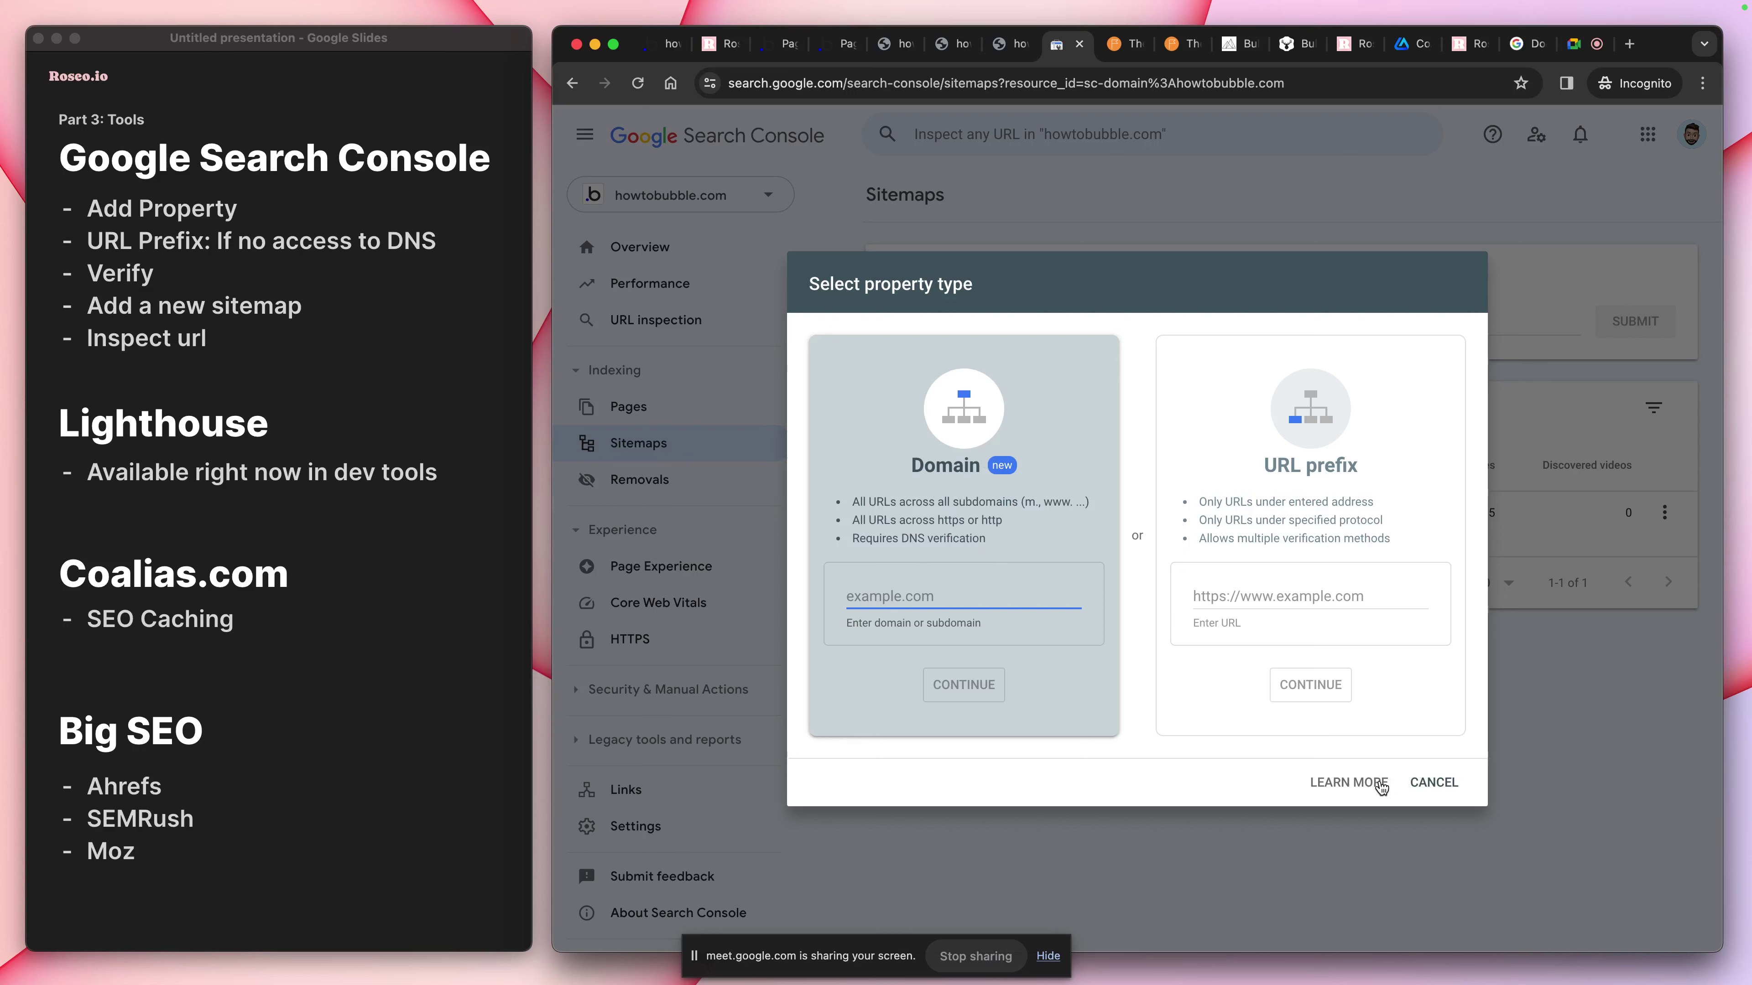
click(1457, 787)
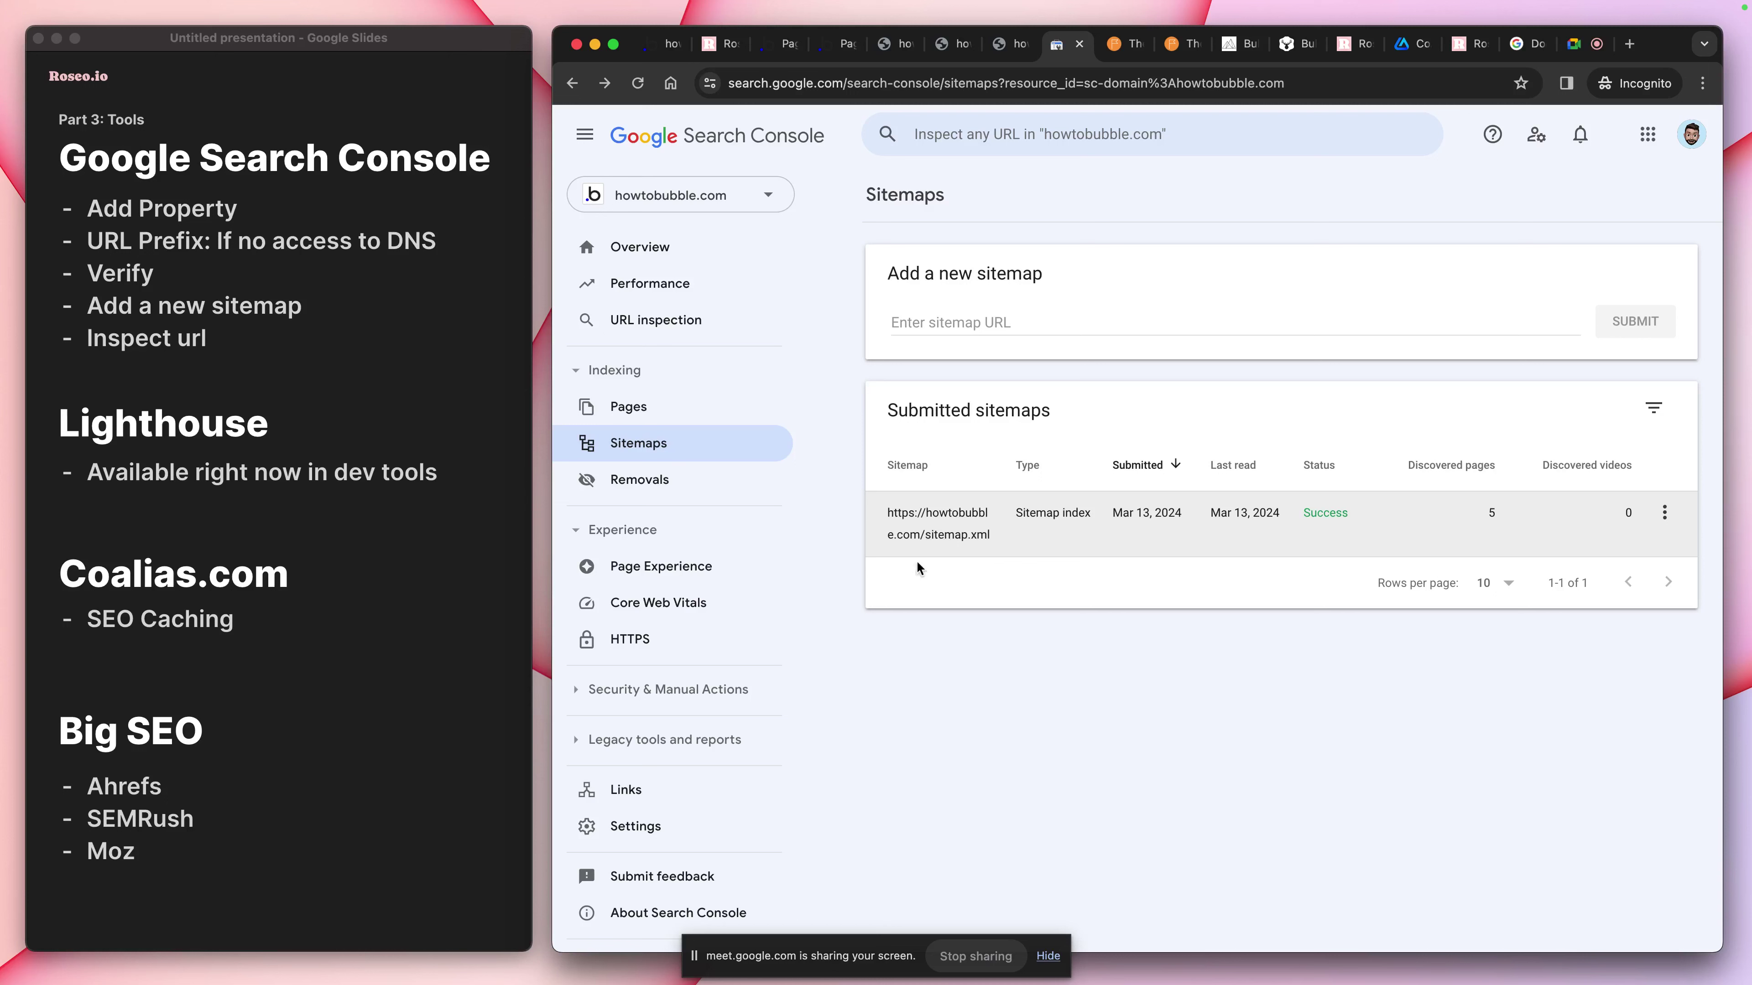
Check the sitemap addresses in robots.txt and sitemap.xml, and open the details of the submitted sitemap in Search Console
click(1093, 316)
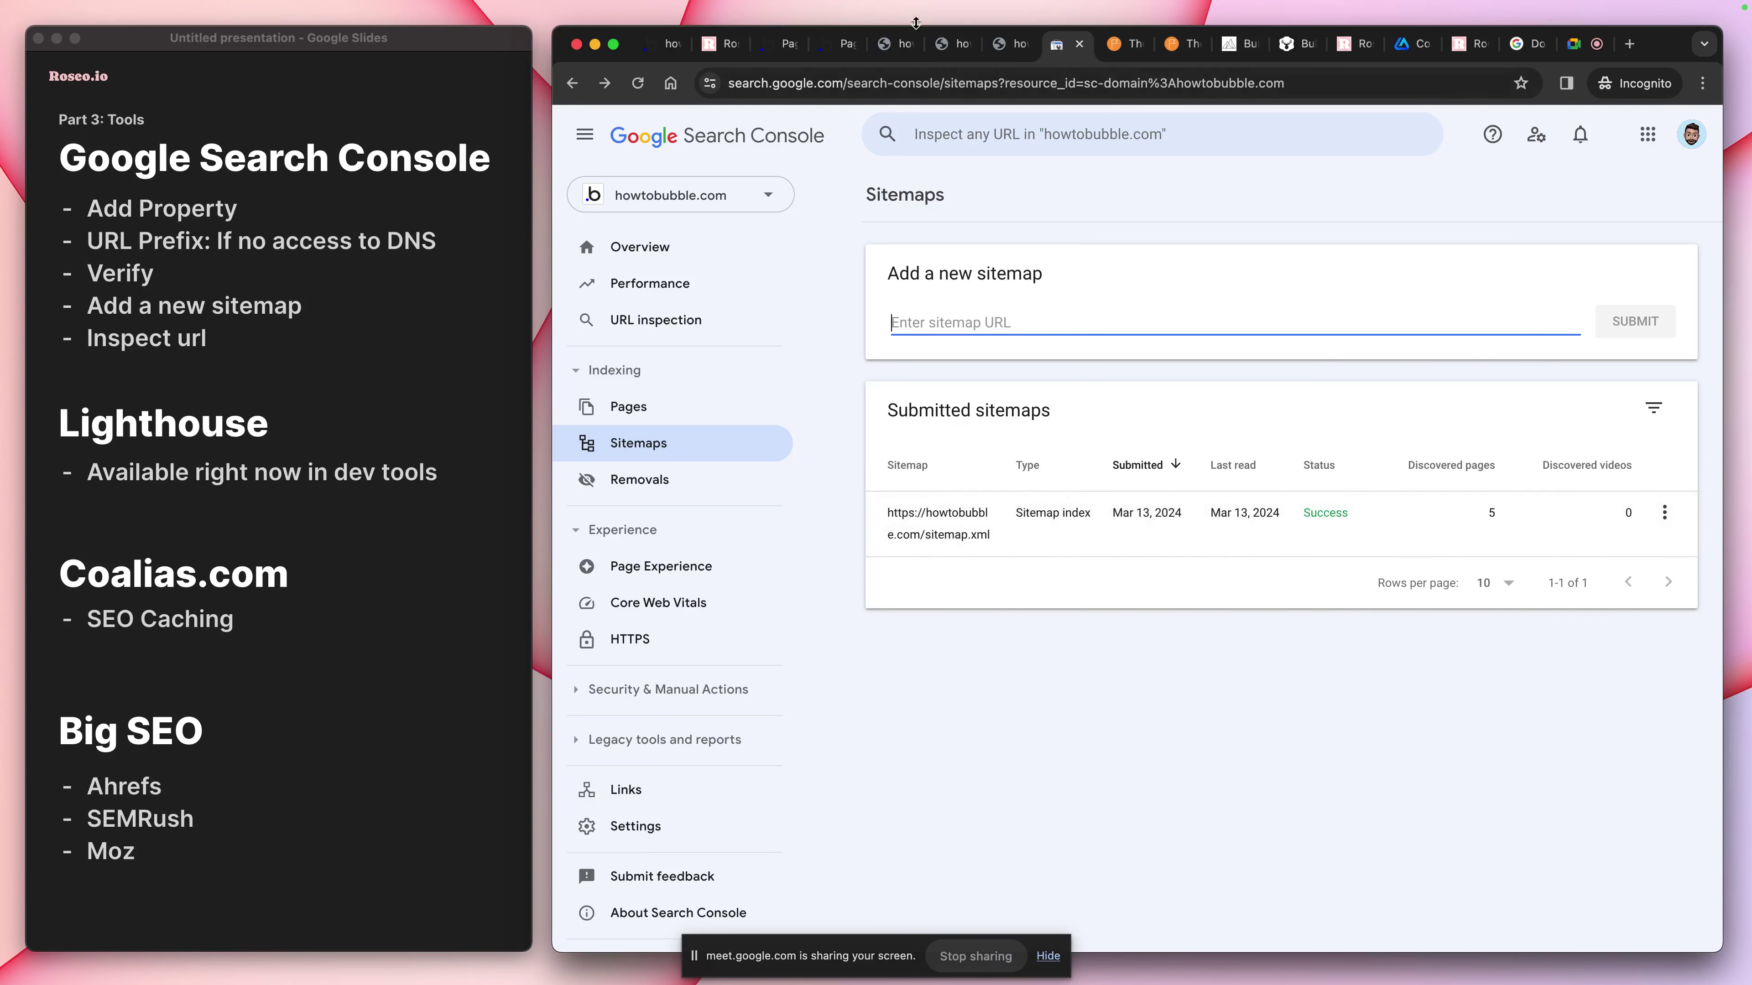
click(885, 47)
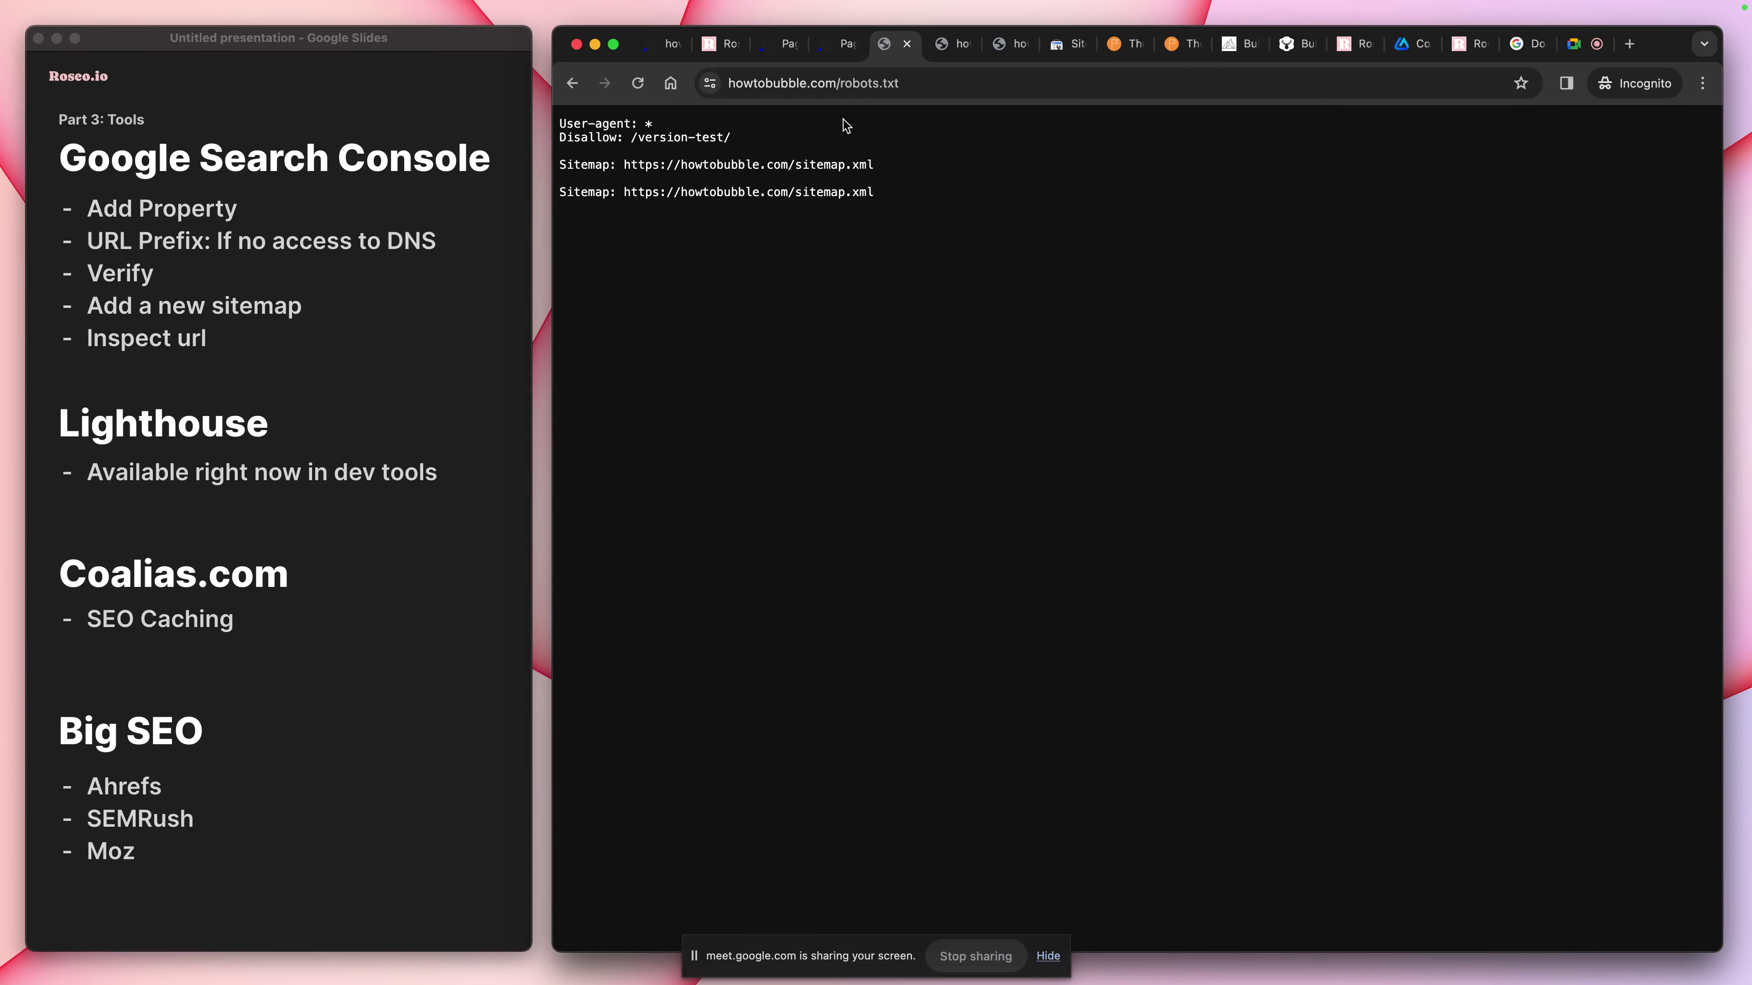
click(942, 47)
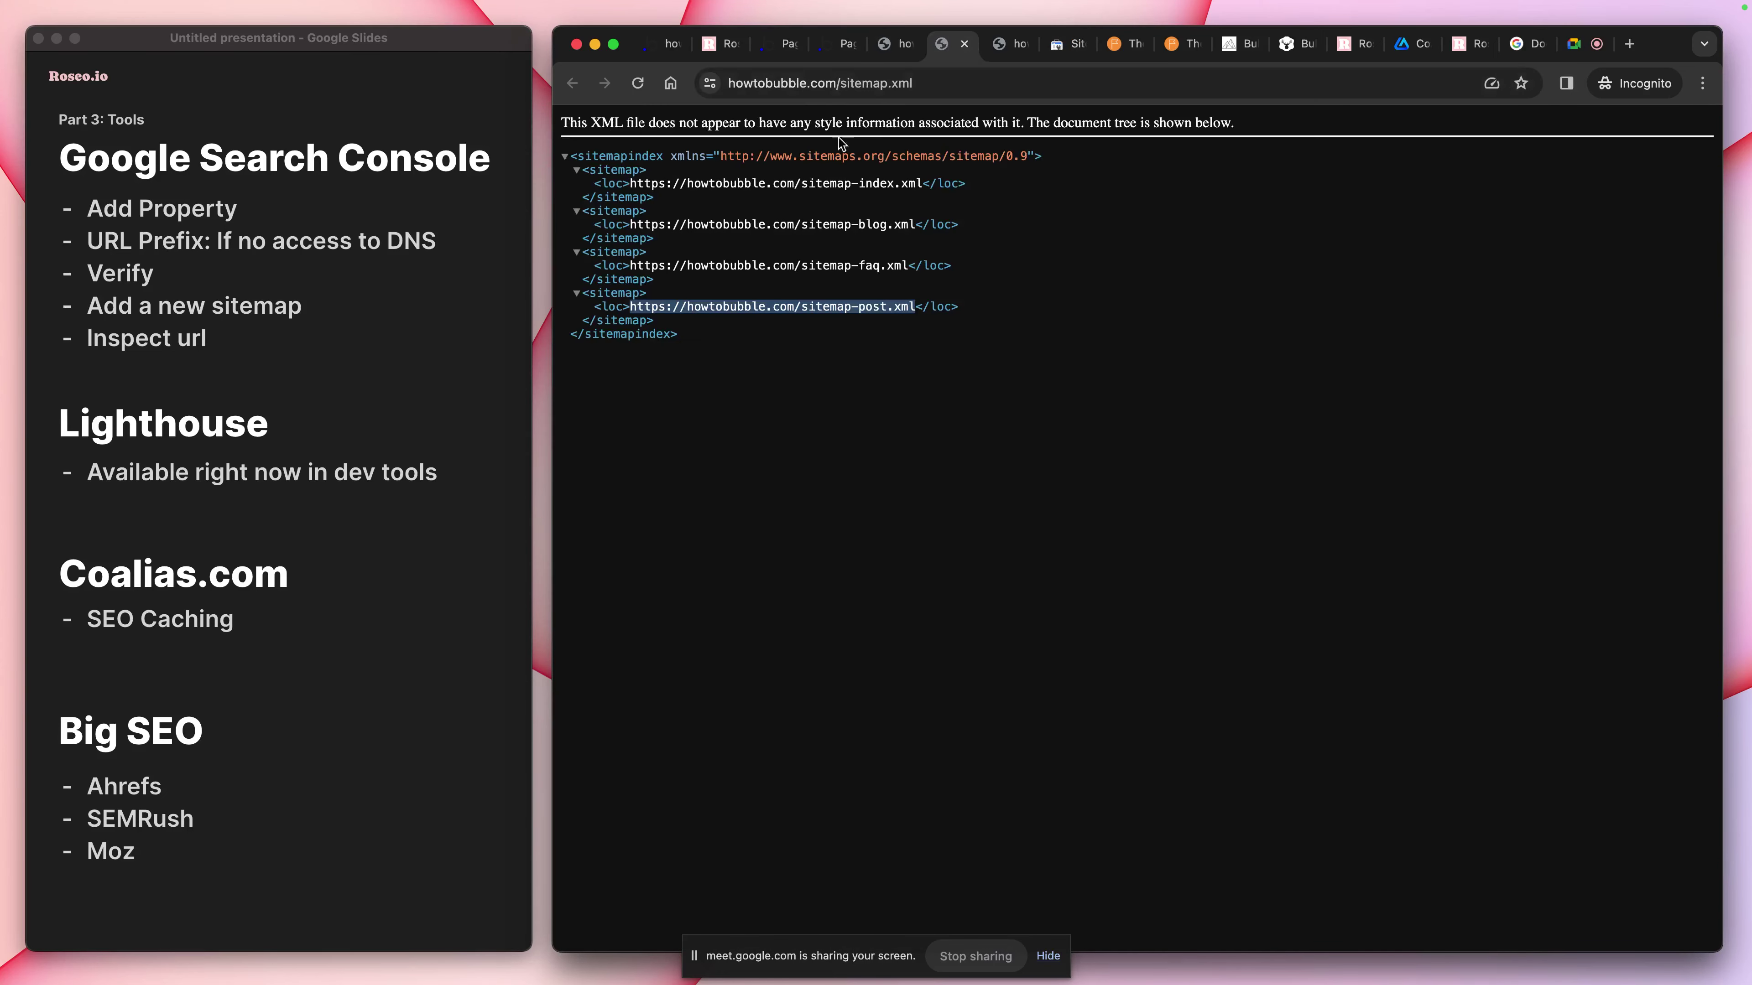
click(1066, 46)
click(1321, 513)
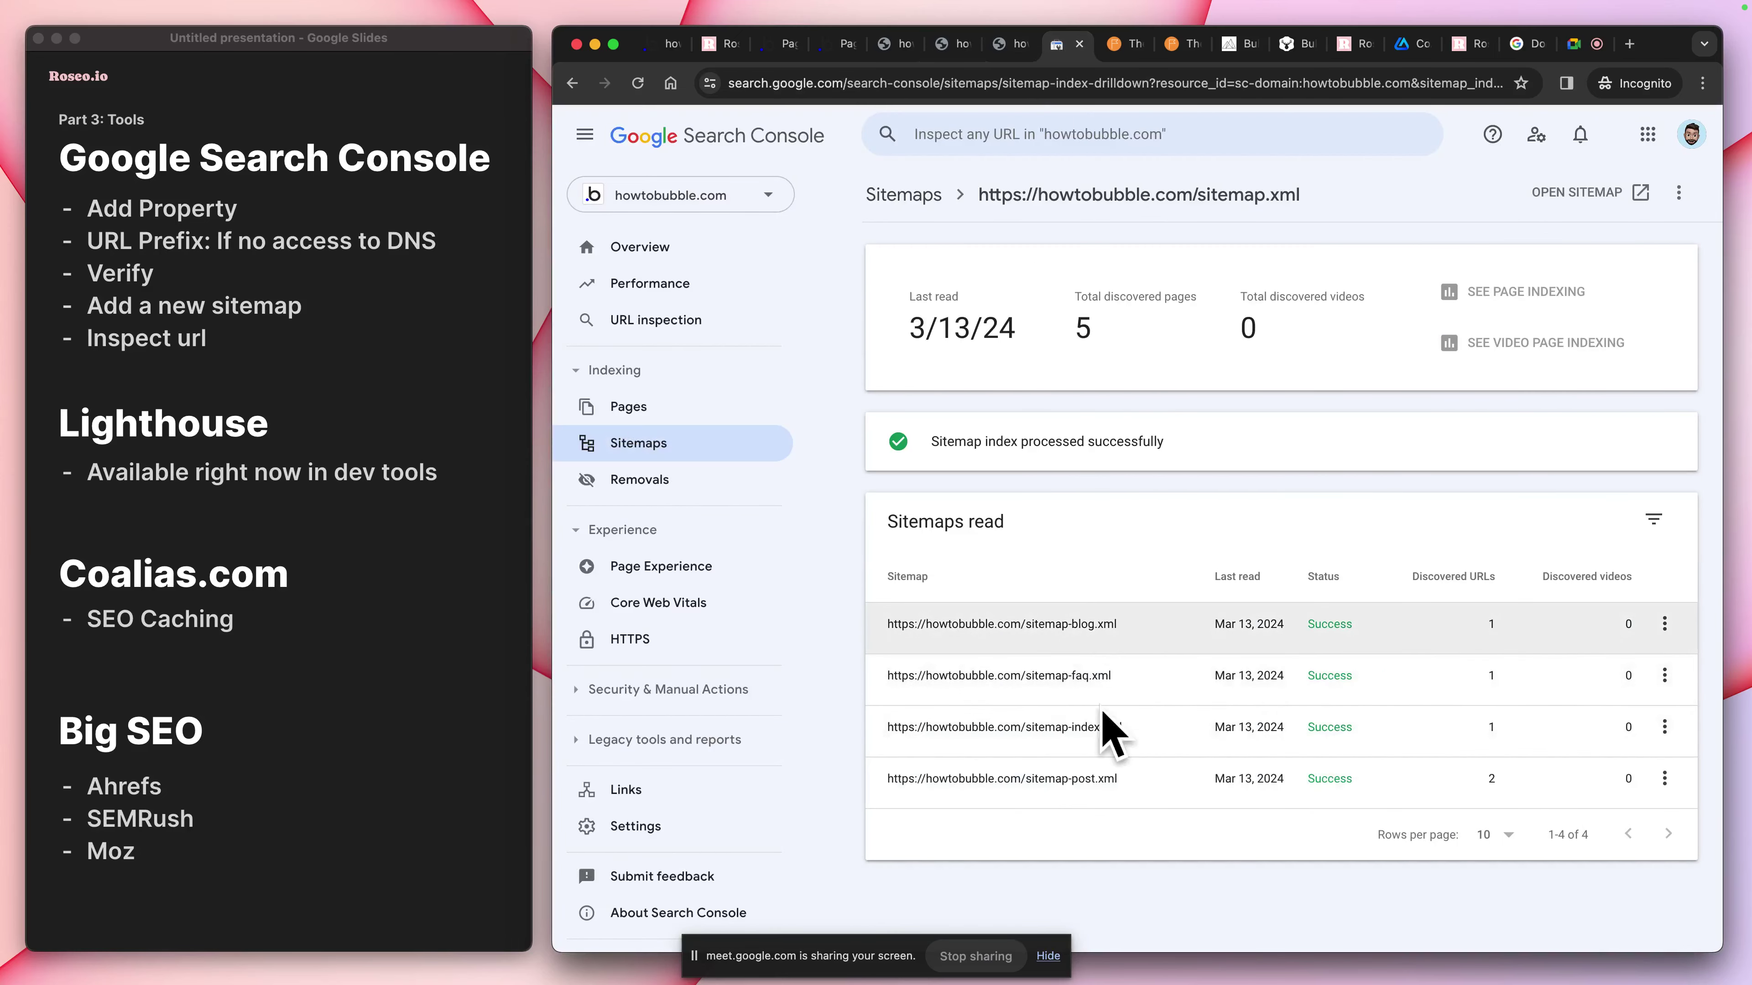
Compare the site's sitemap files with the sitemaps read in Search Console, and view the details of sitemap-post.xml
click(972, 53)
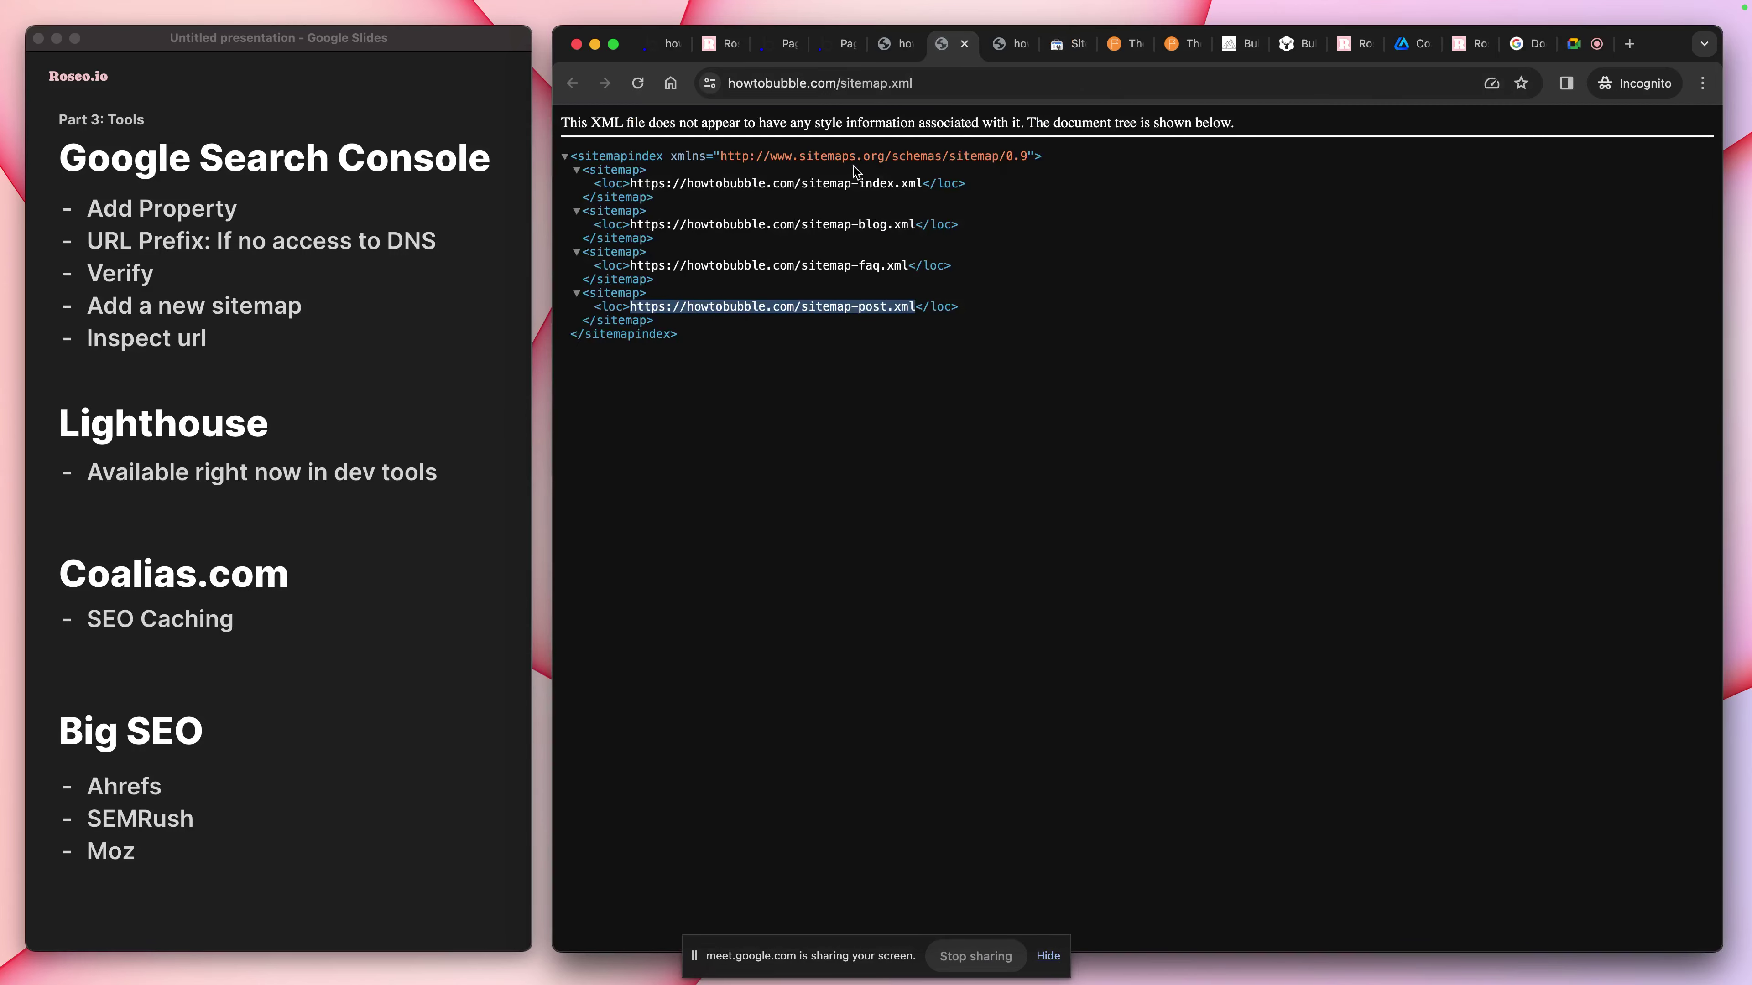
click(1009, 47)
click(954, 46)
click(1068, 44)
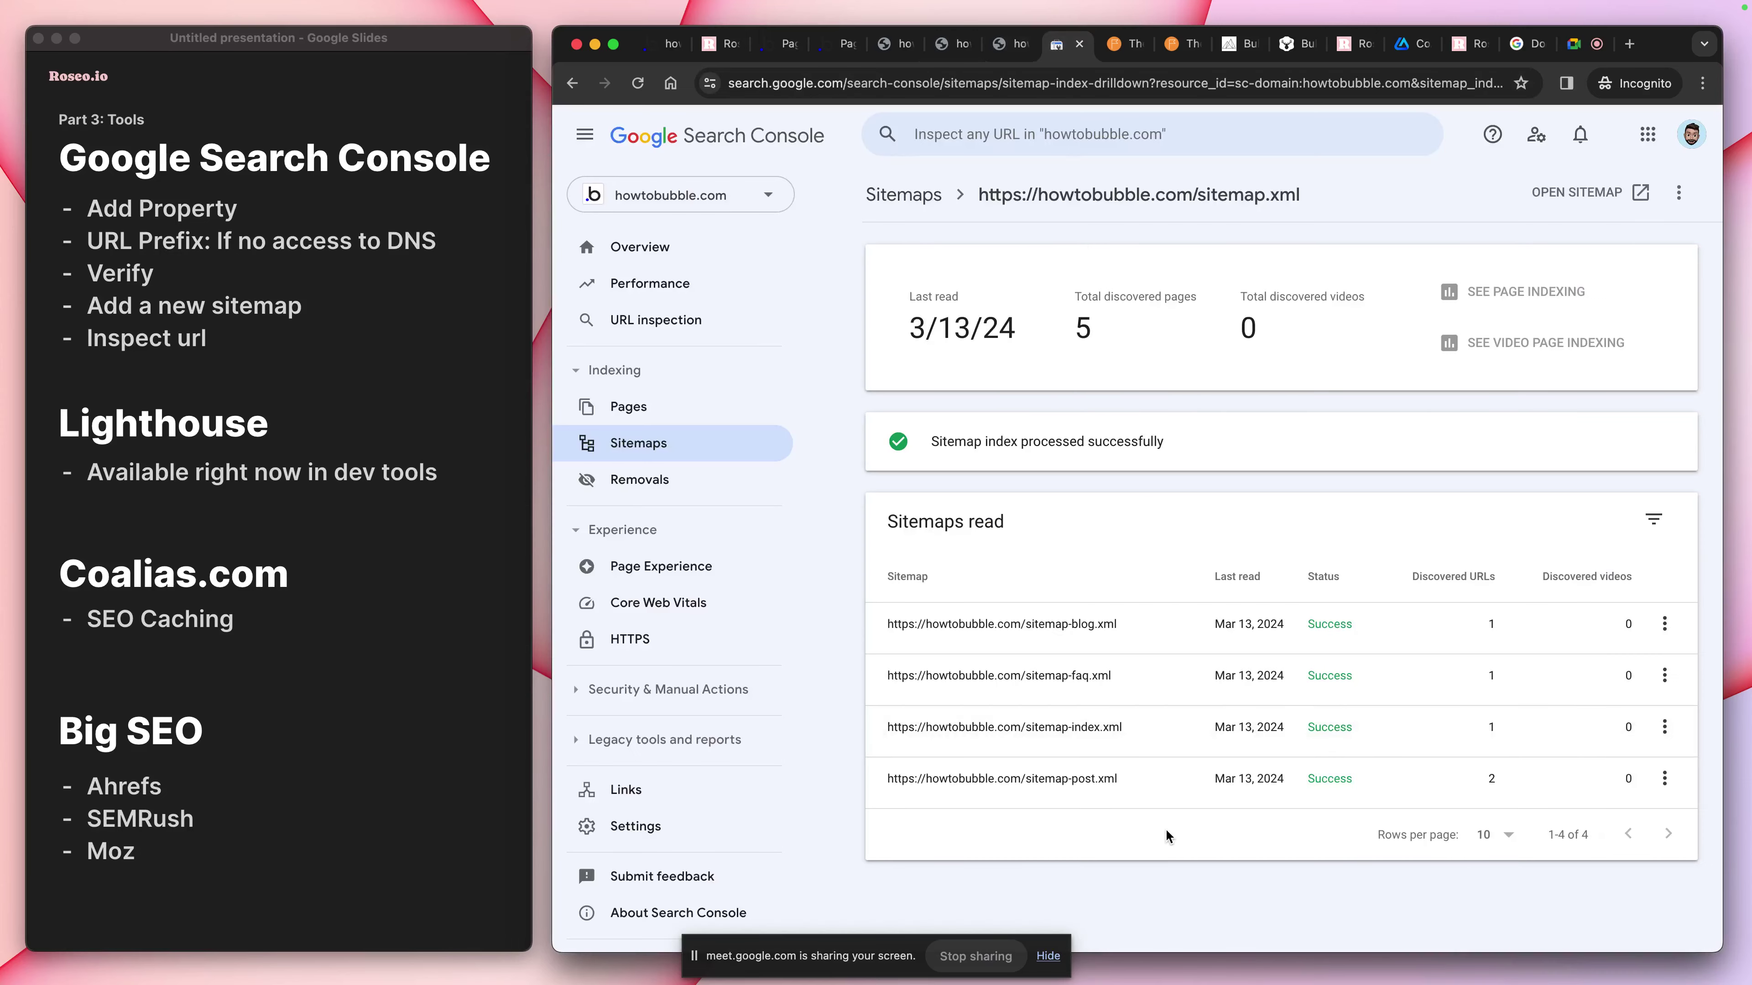
click(1180, 785)
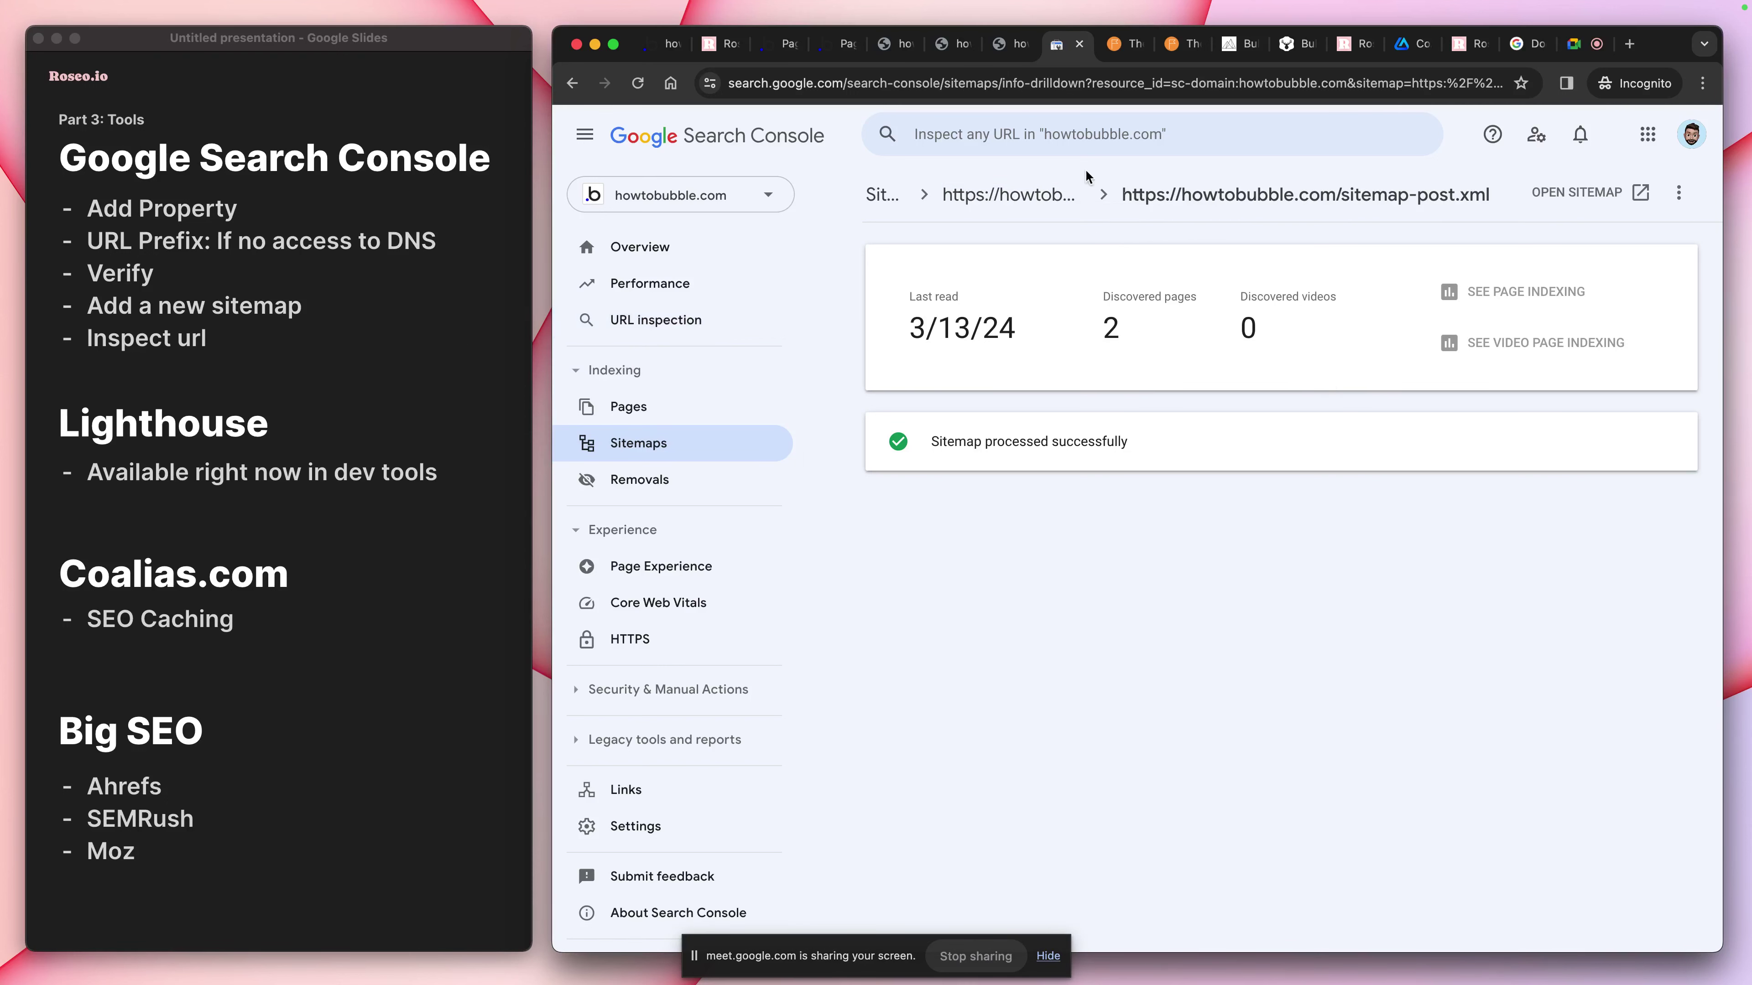
click(1034, 195)
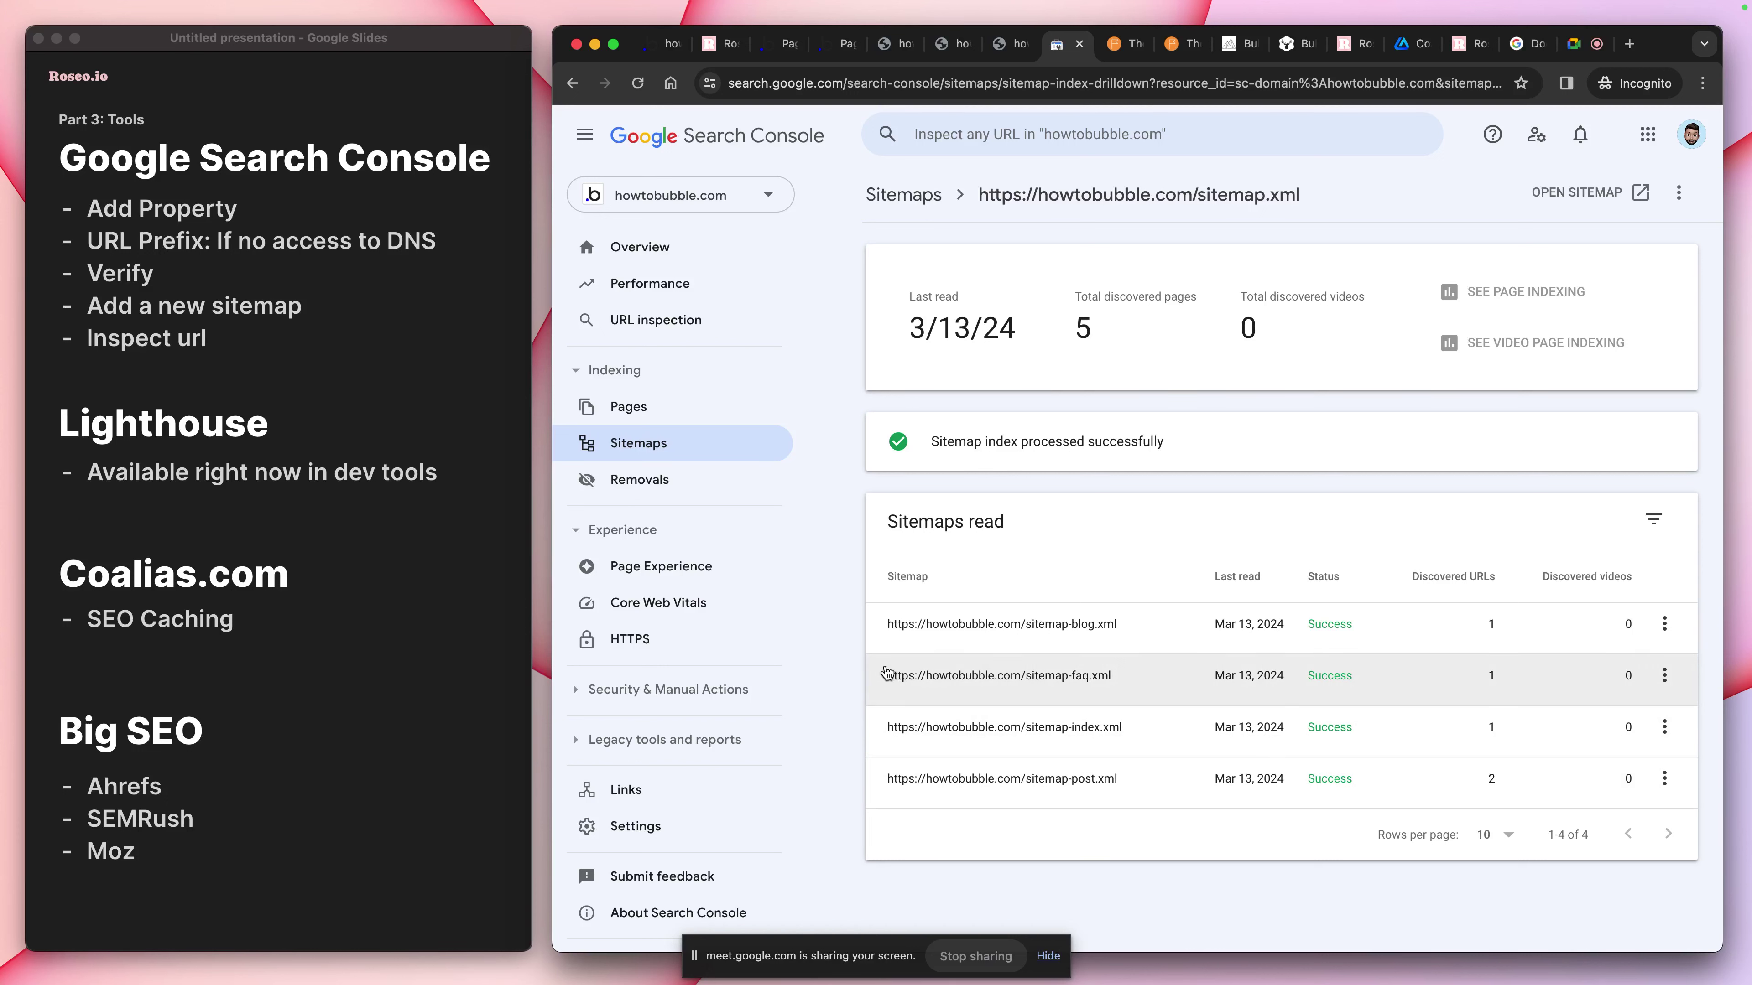
Inspect the URL howtobubble.com/faq in Search Console
click(988, 134)
text(how)
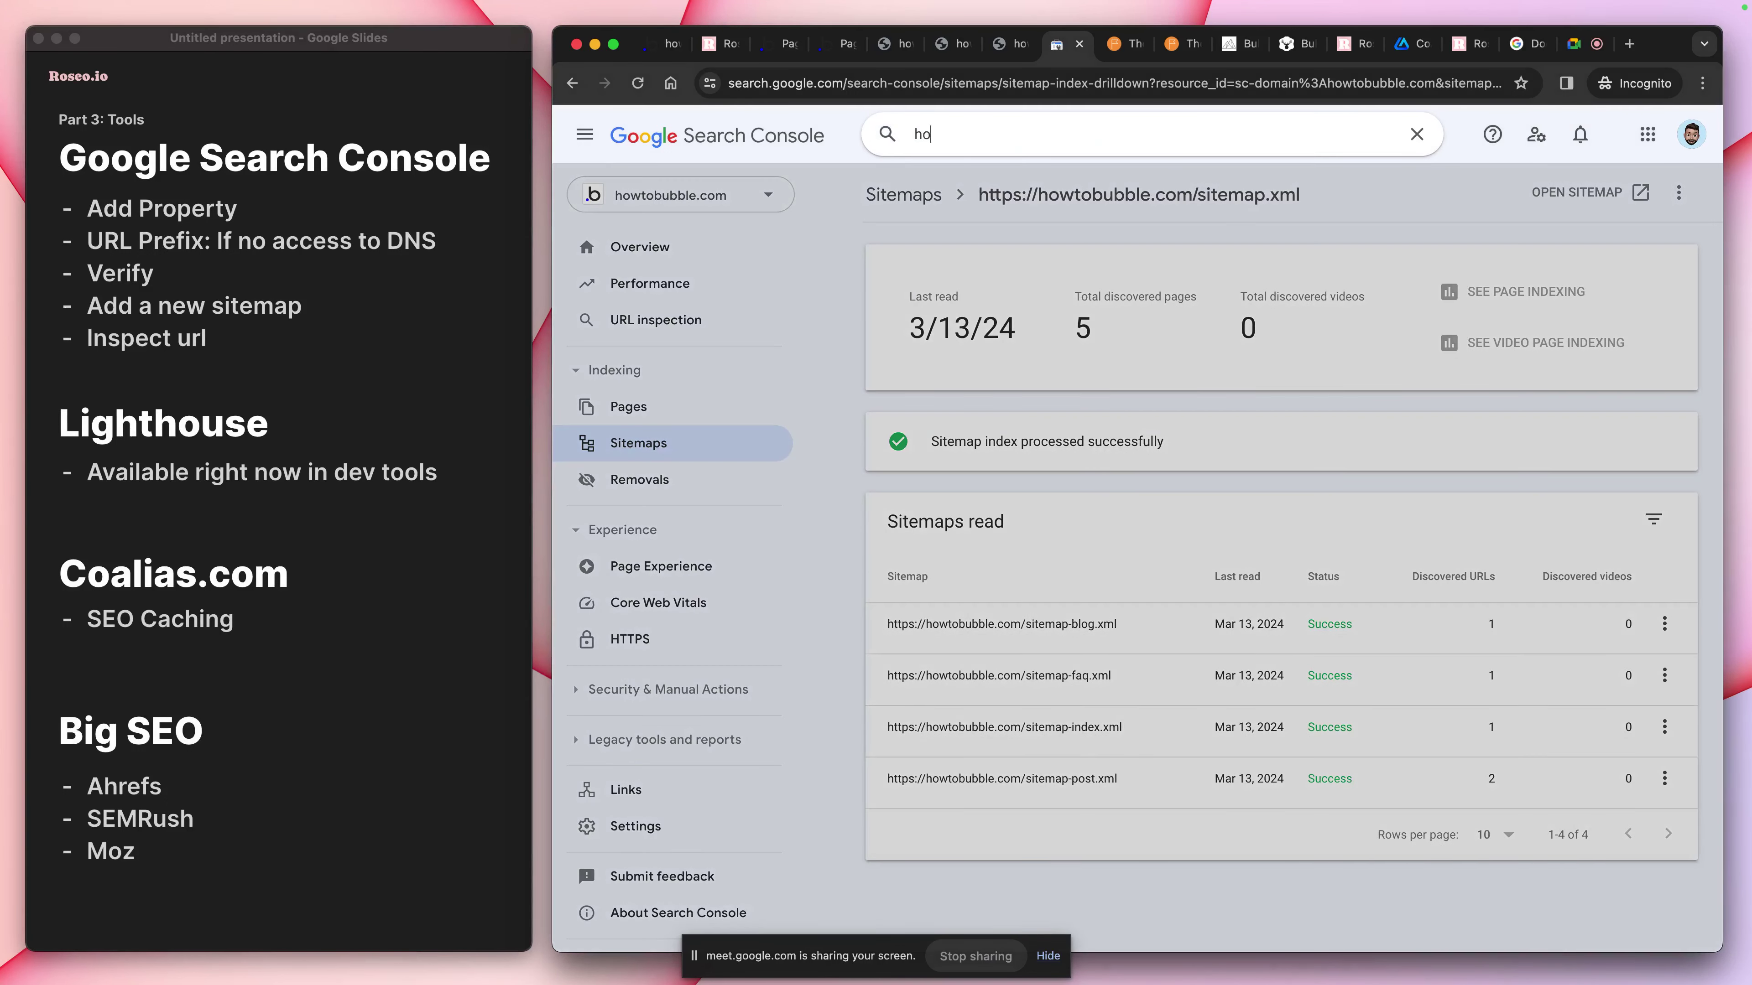
text(tobubble.com/faq)
key(Return)
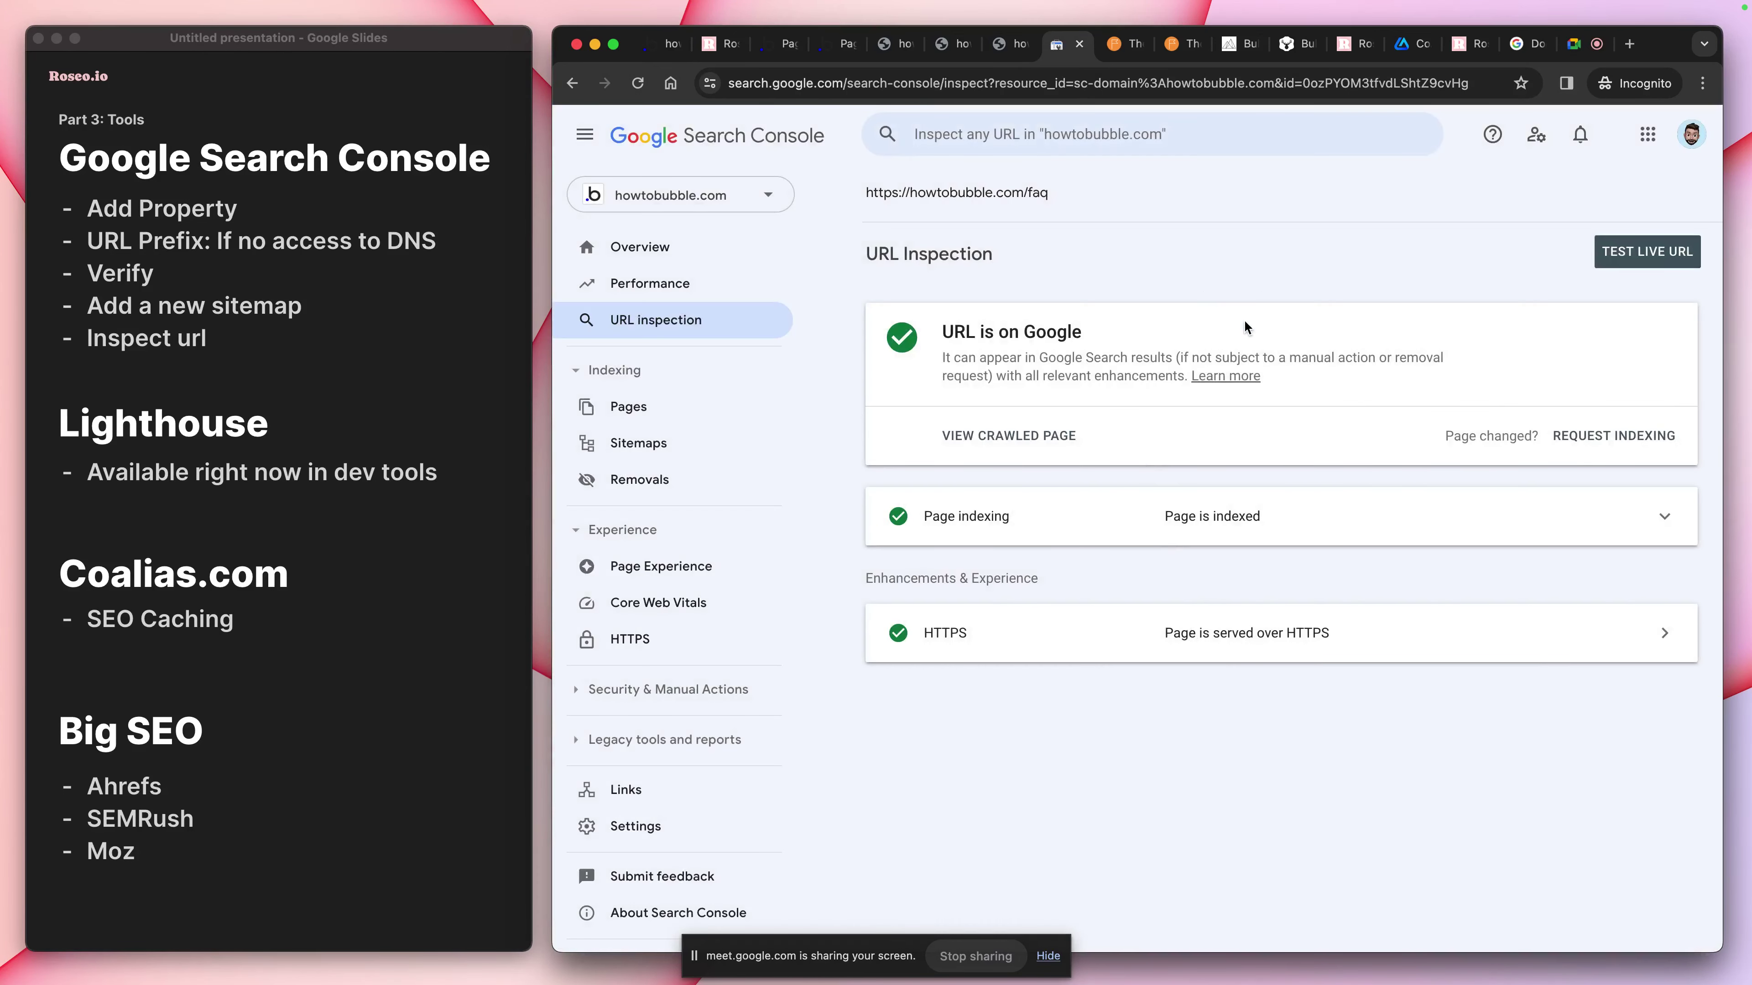
Open the crawled version of the FAQ page and examine its HTML
click(1010, 444)
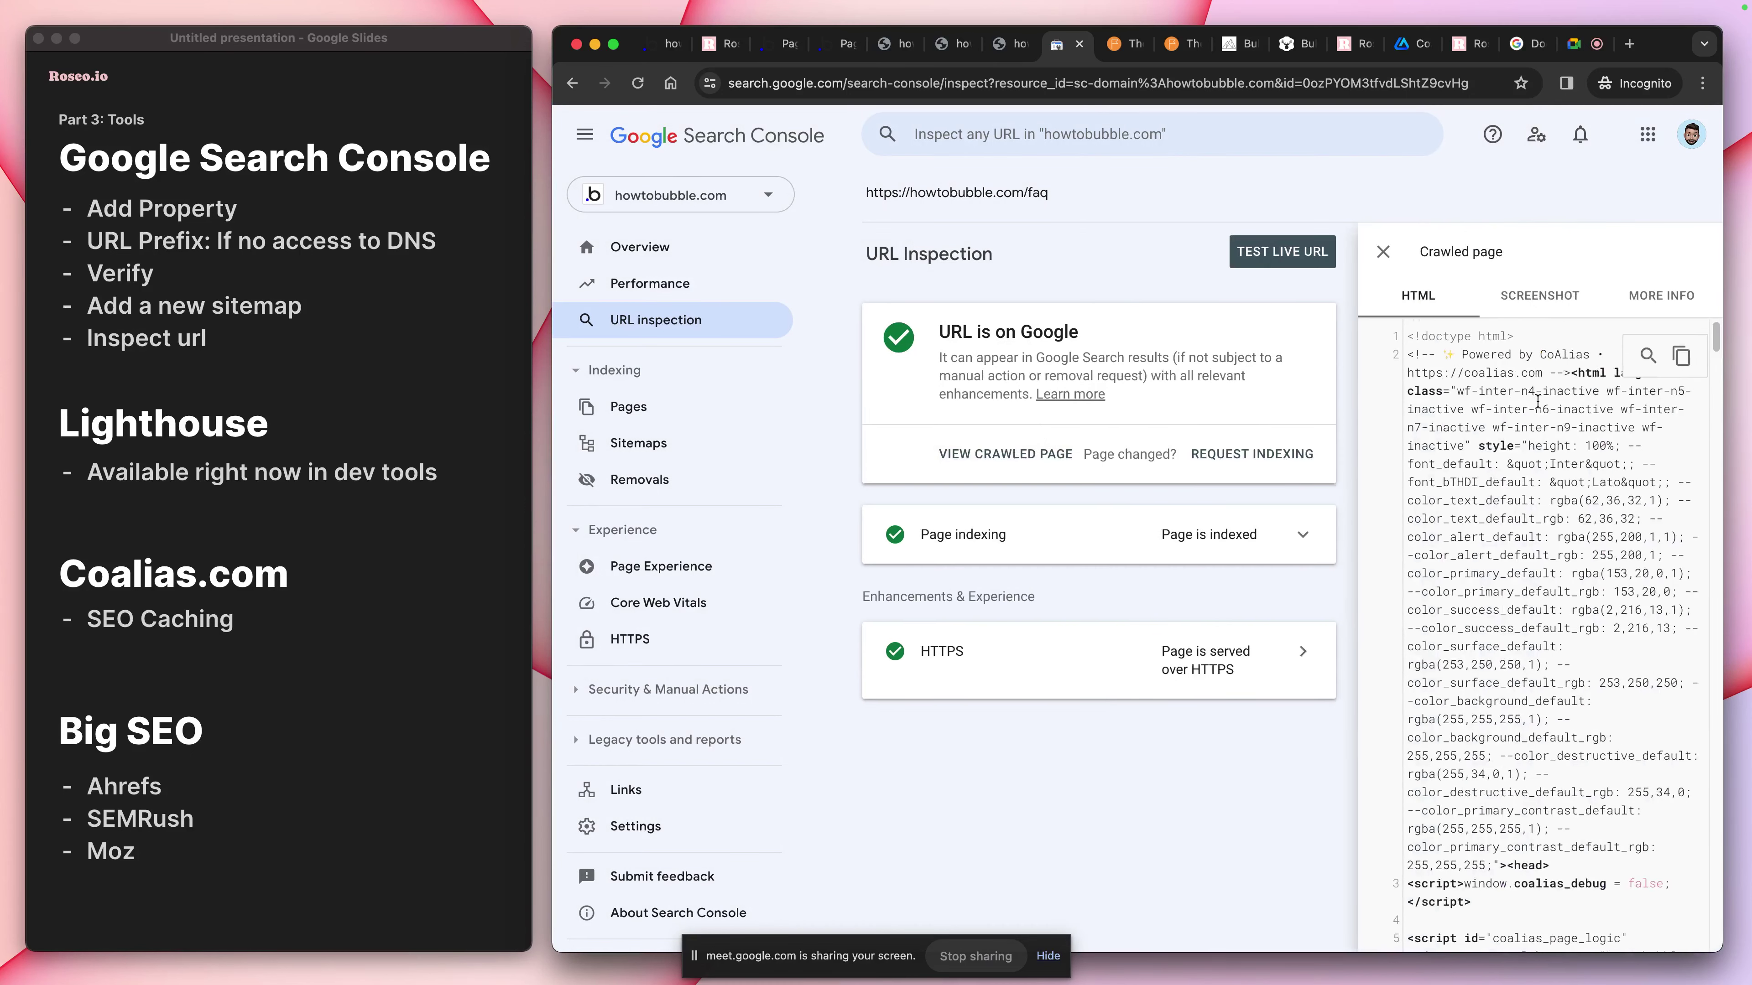
scroll(1538, 463, down, 5)
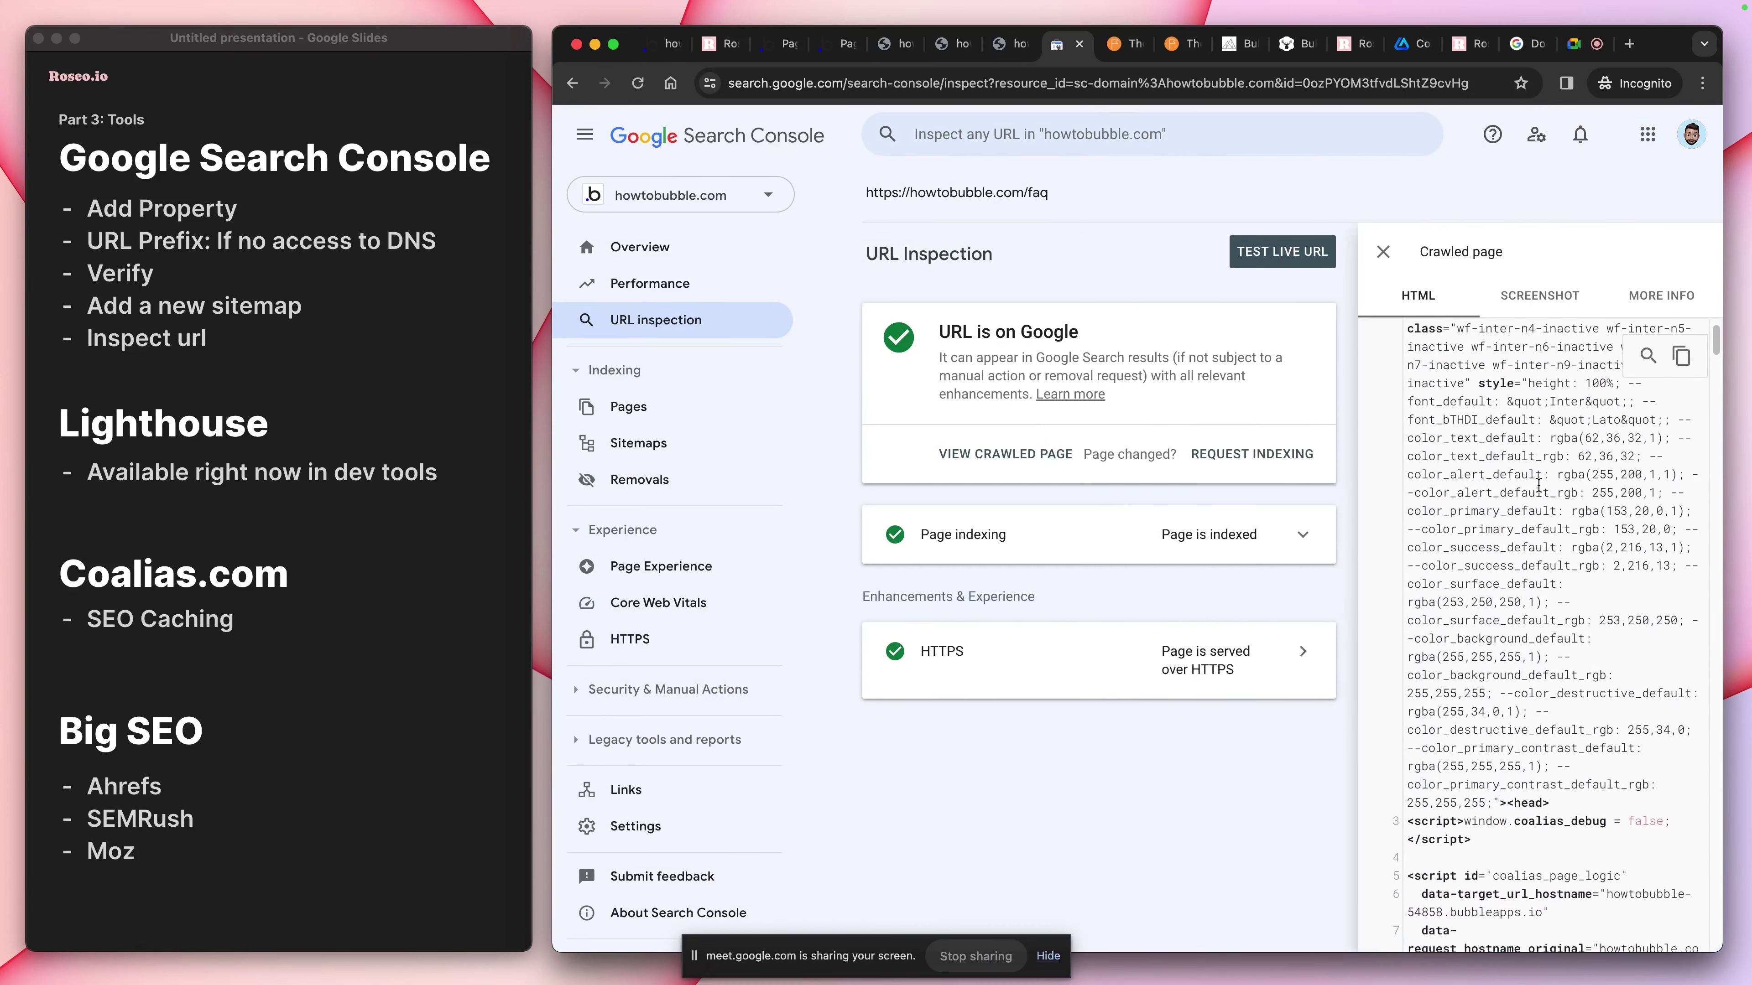
scroll(1538, 487, down, 10)
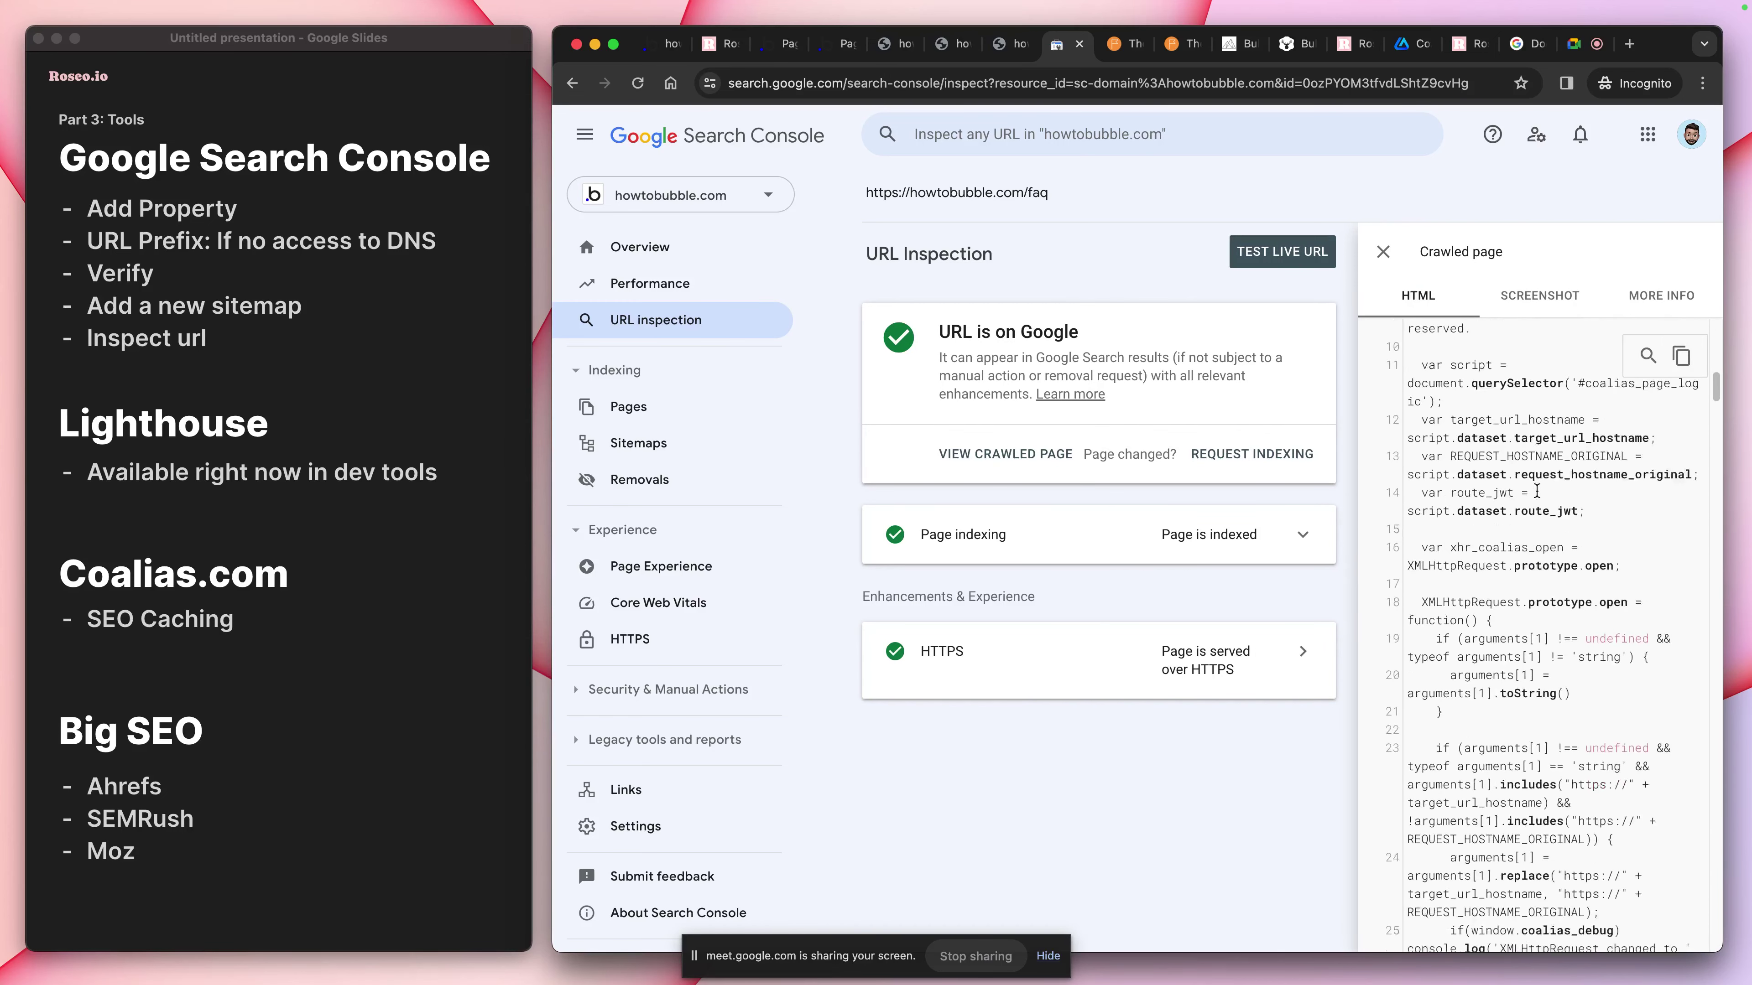
scroll(1537, 492, down, 1)
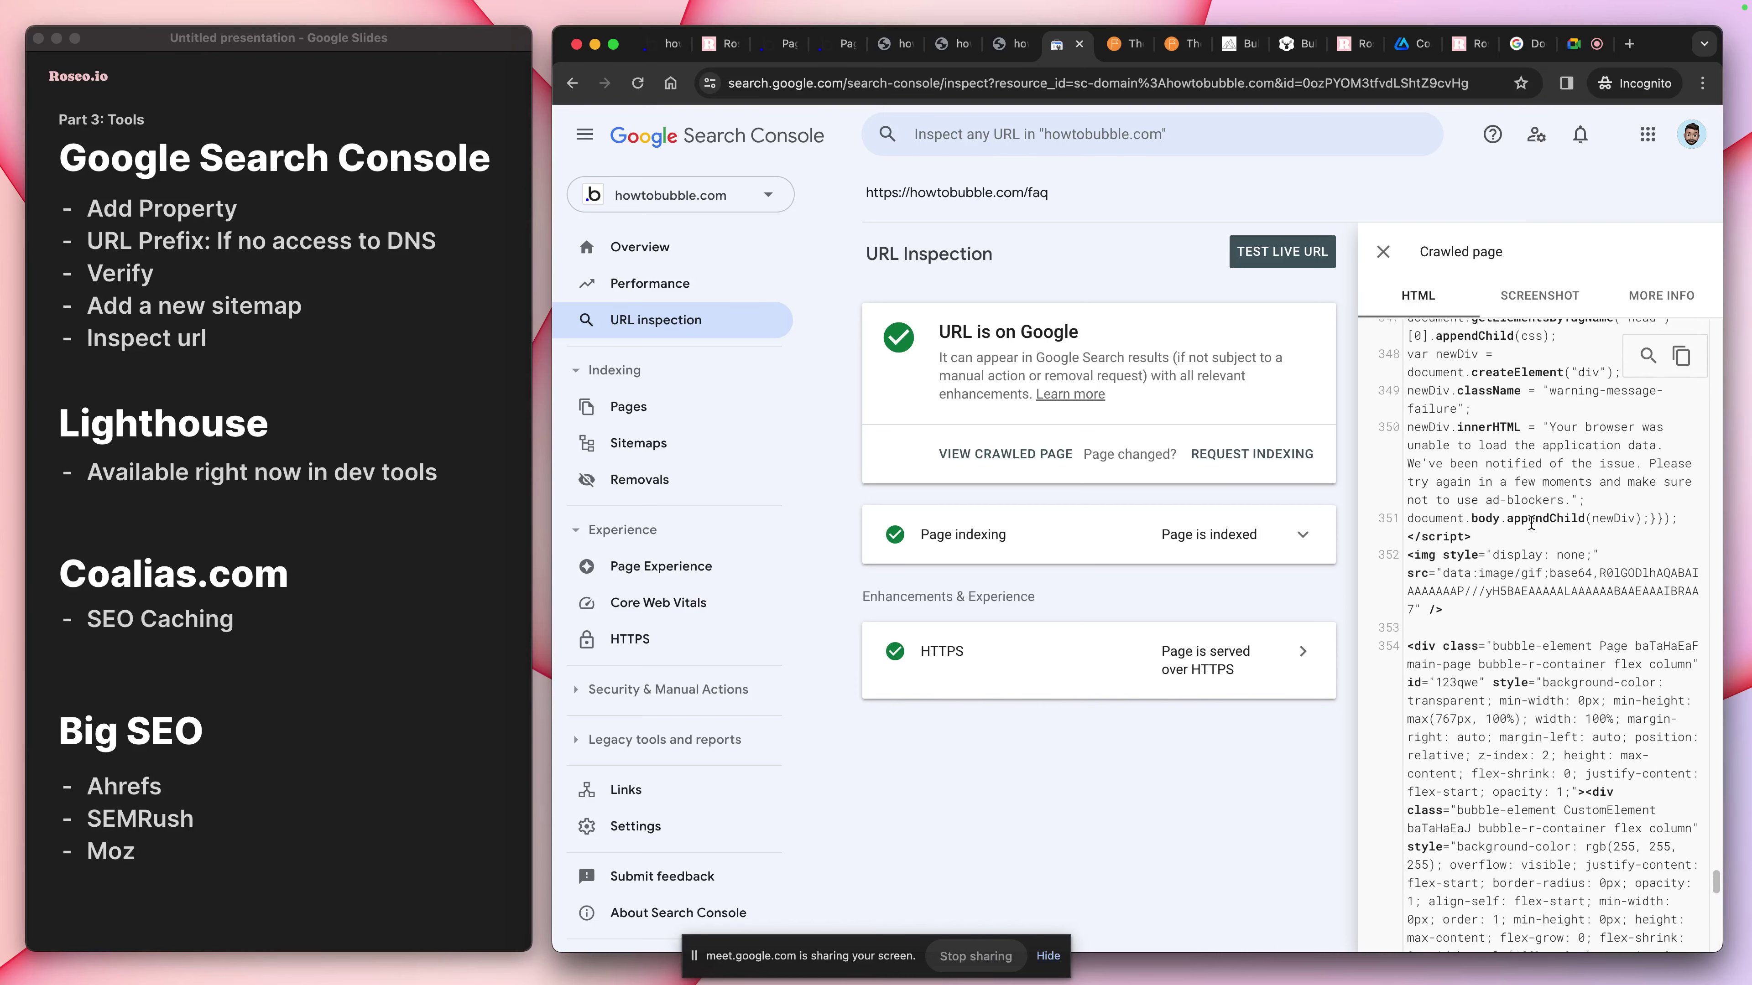
scroll(1529, 521, up, 8)
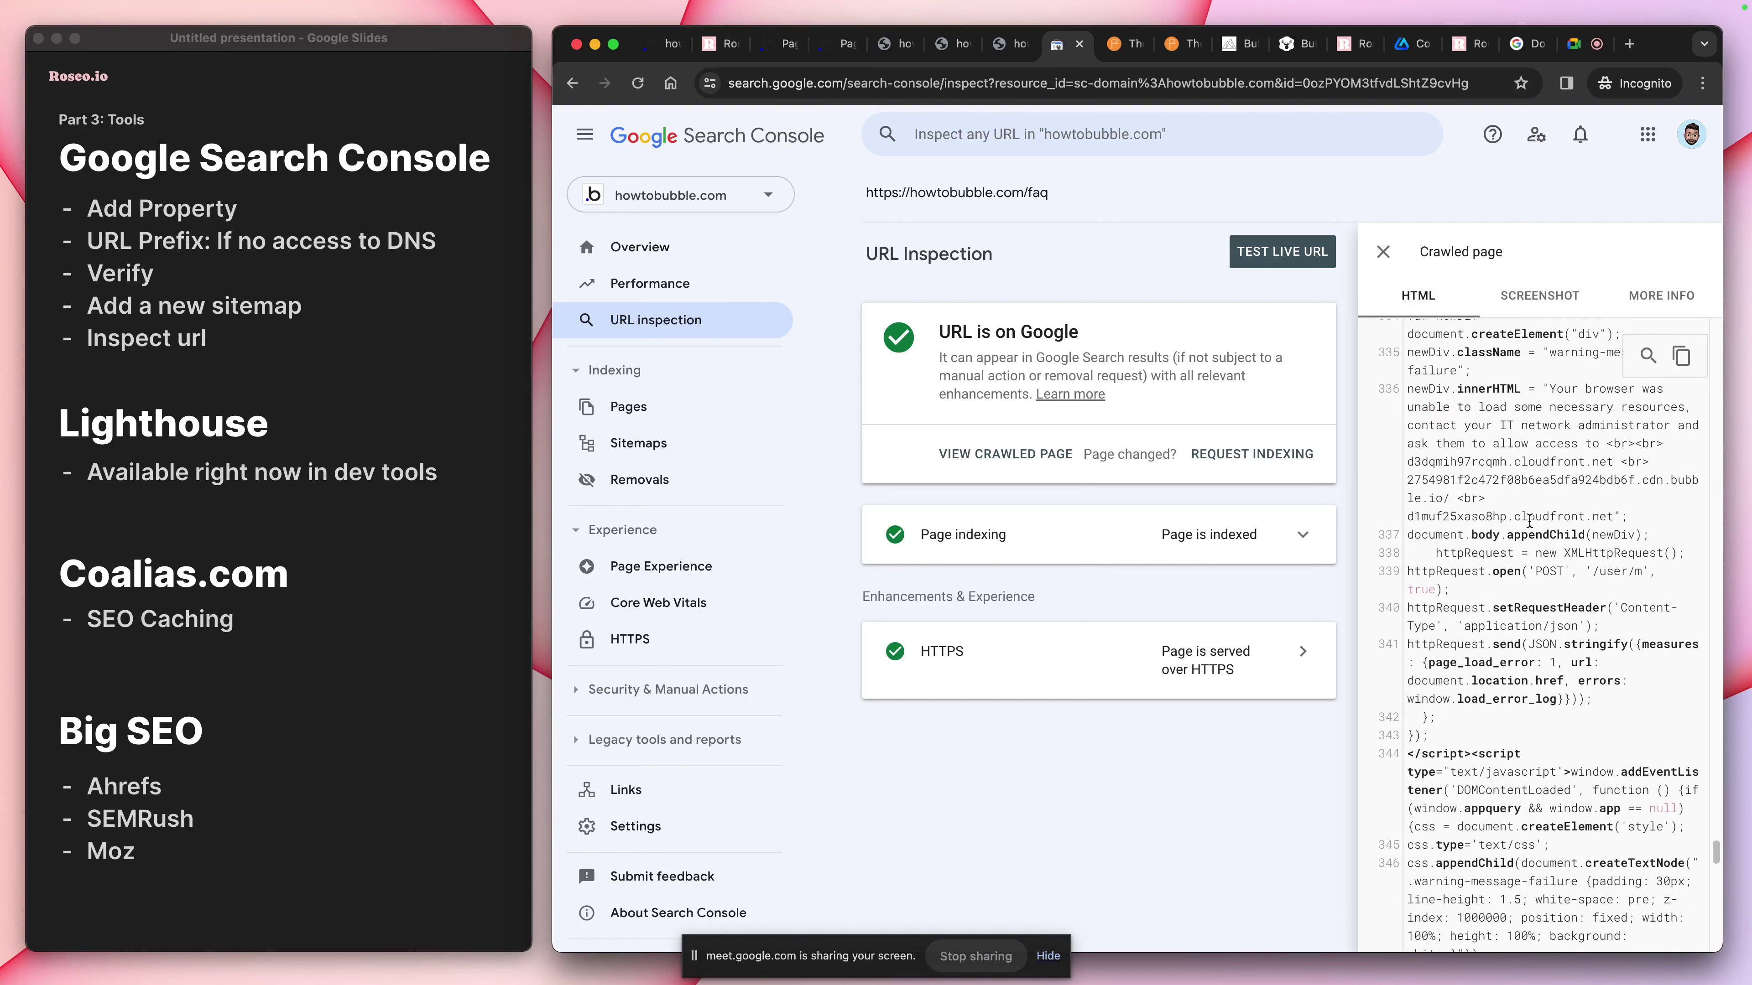
scroll(1529, 520, up, 8)
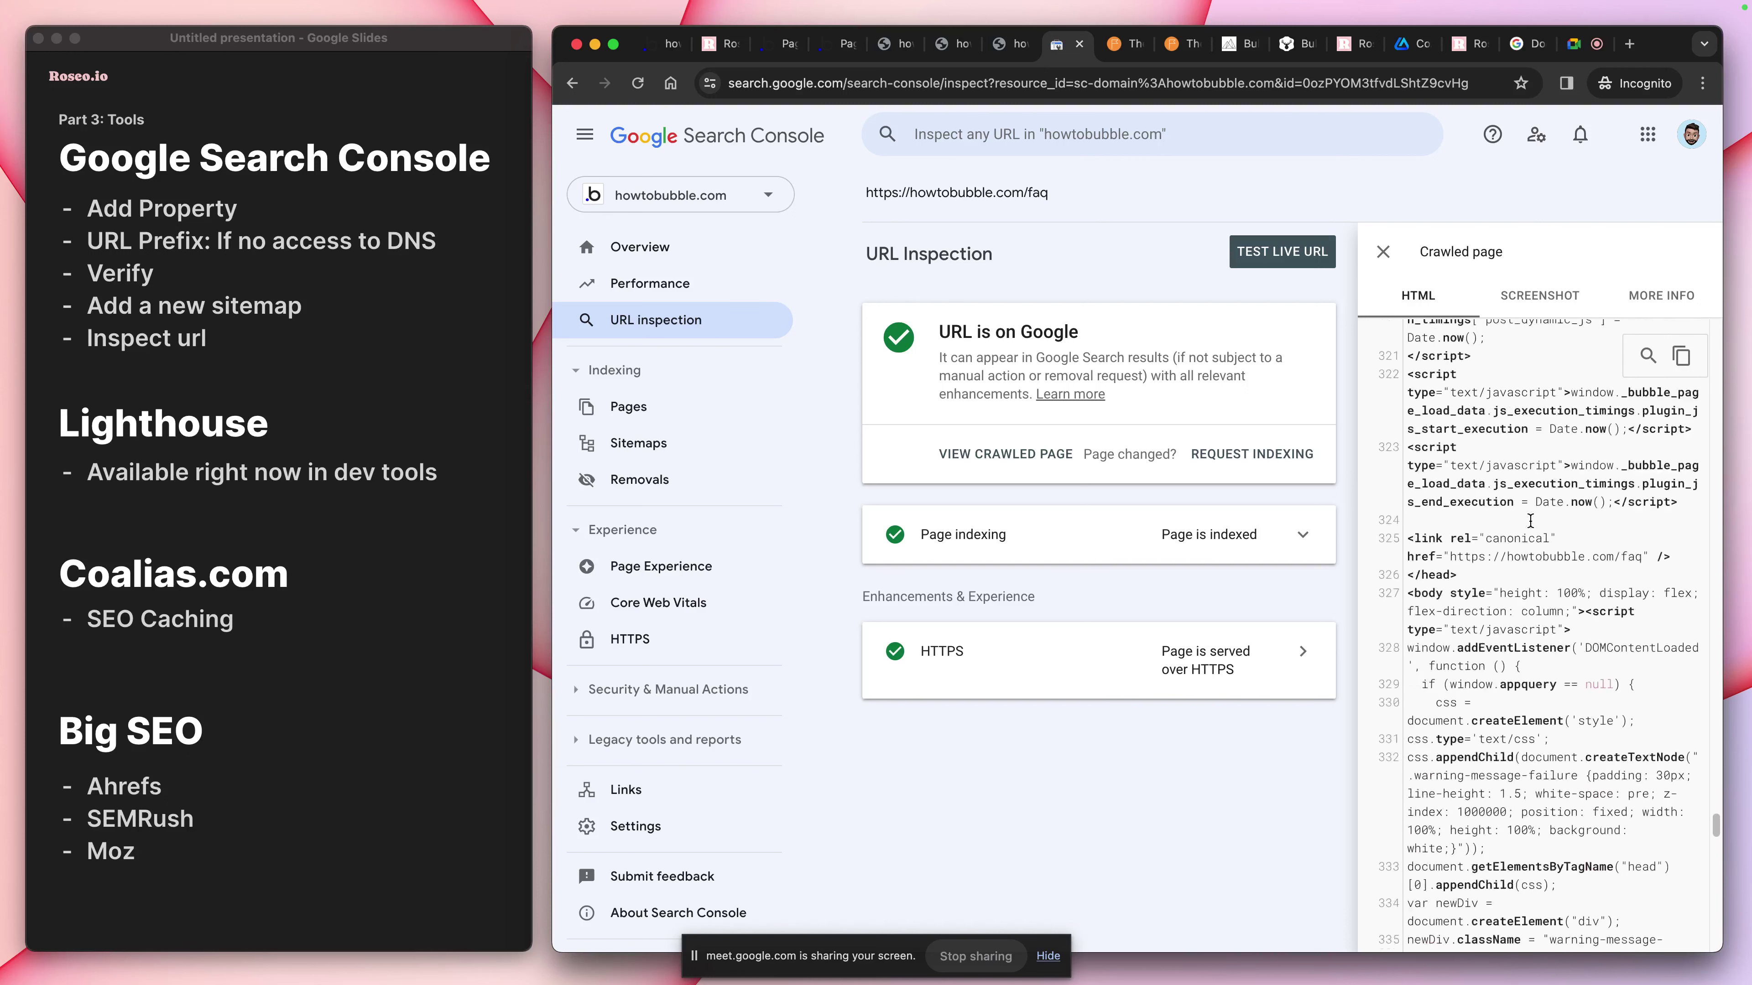
scroll(1529, 519, up, 8)
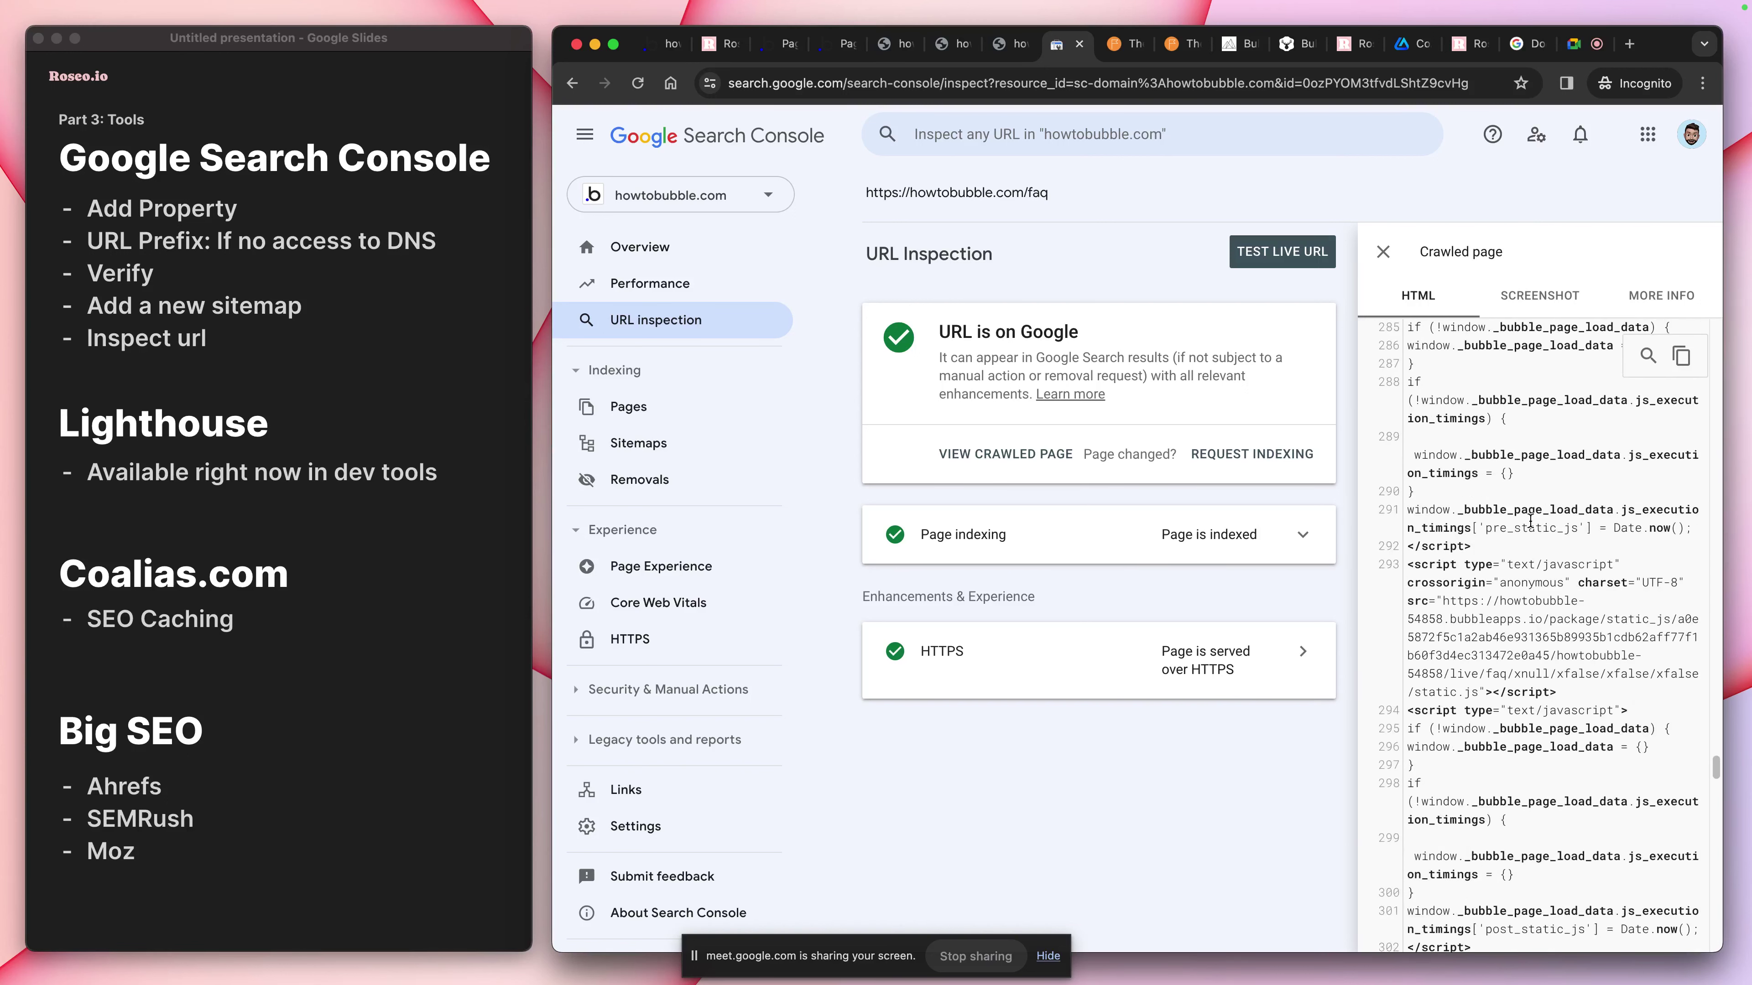
Search the crawled HTML for "body", go through the matches and highlight the closing head tag
key(super+f)
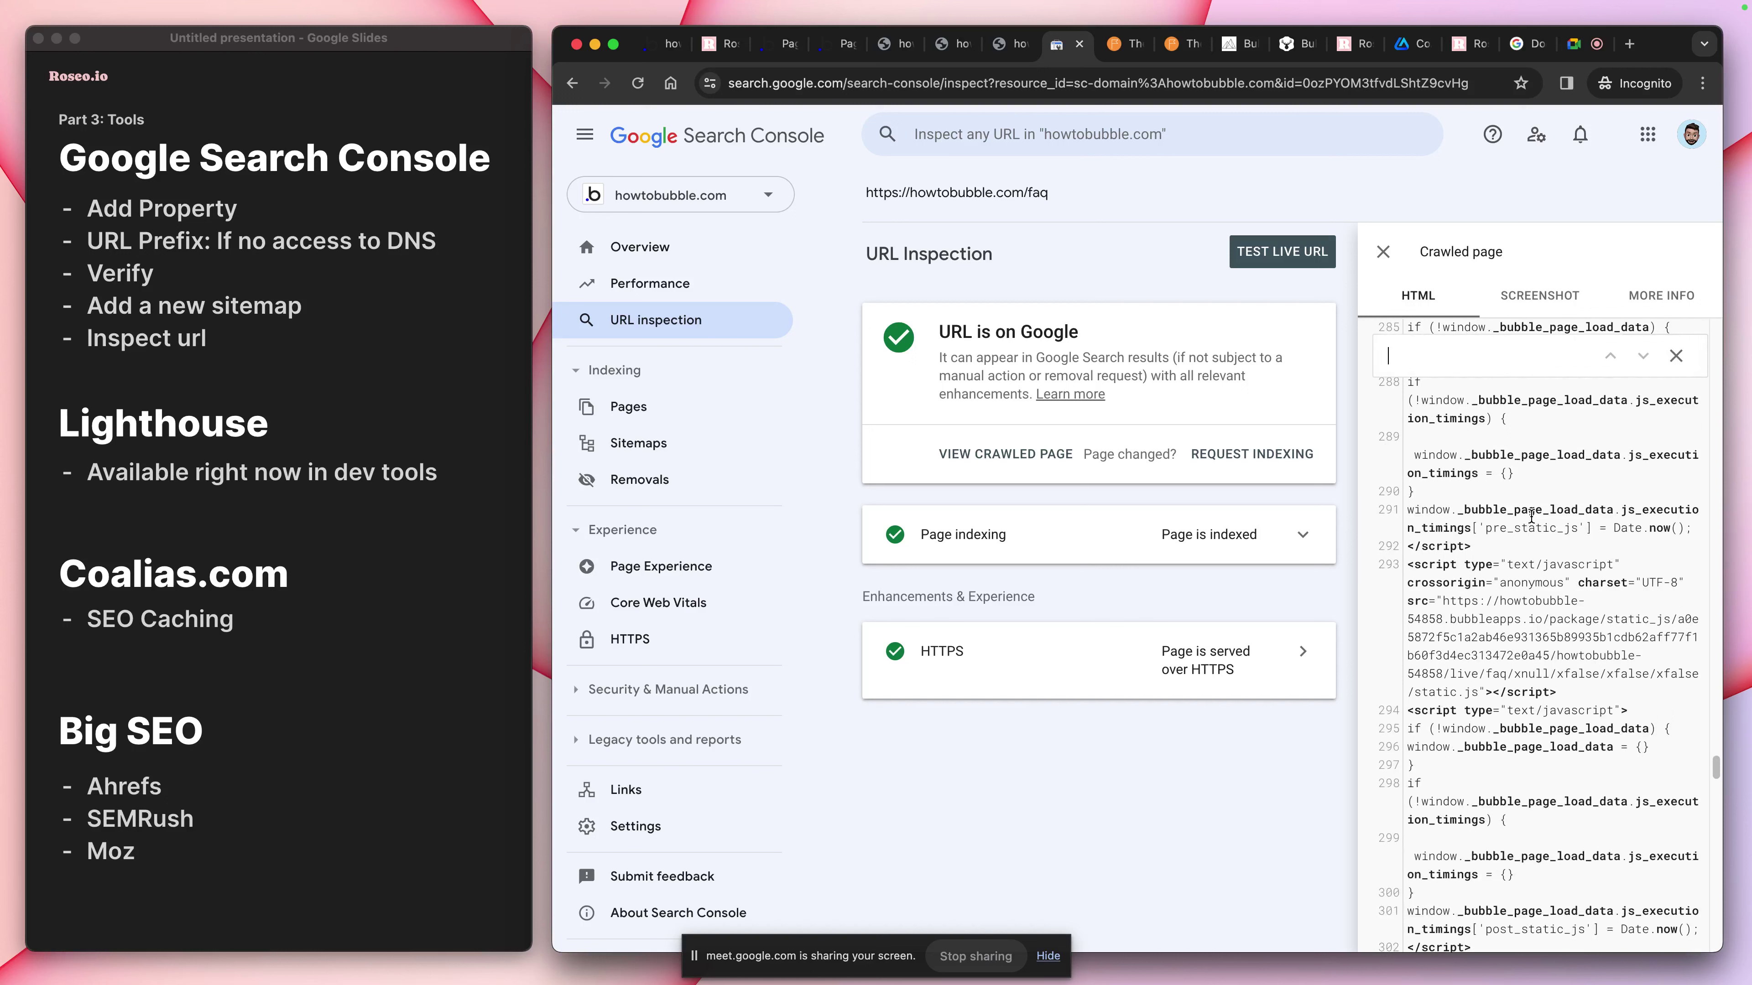
text(body)
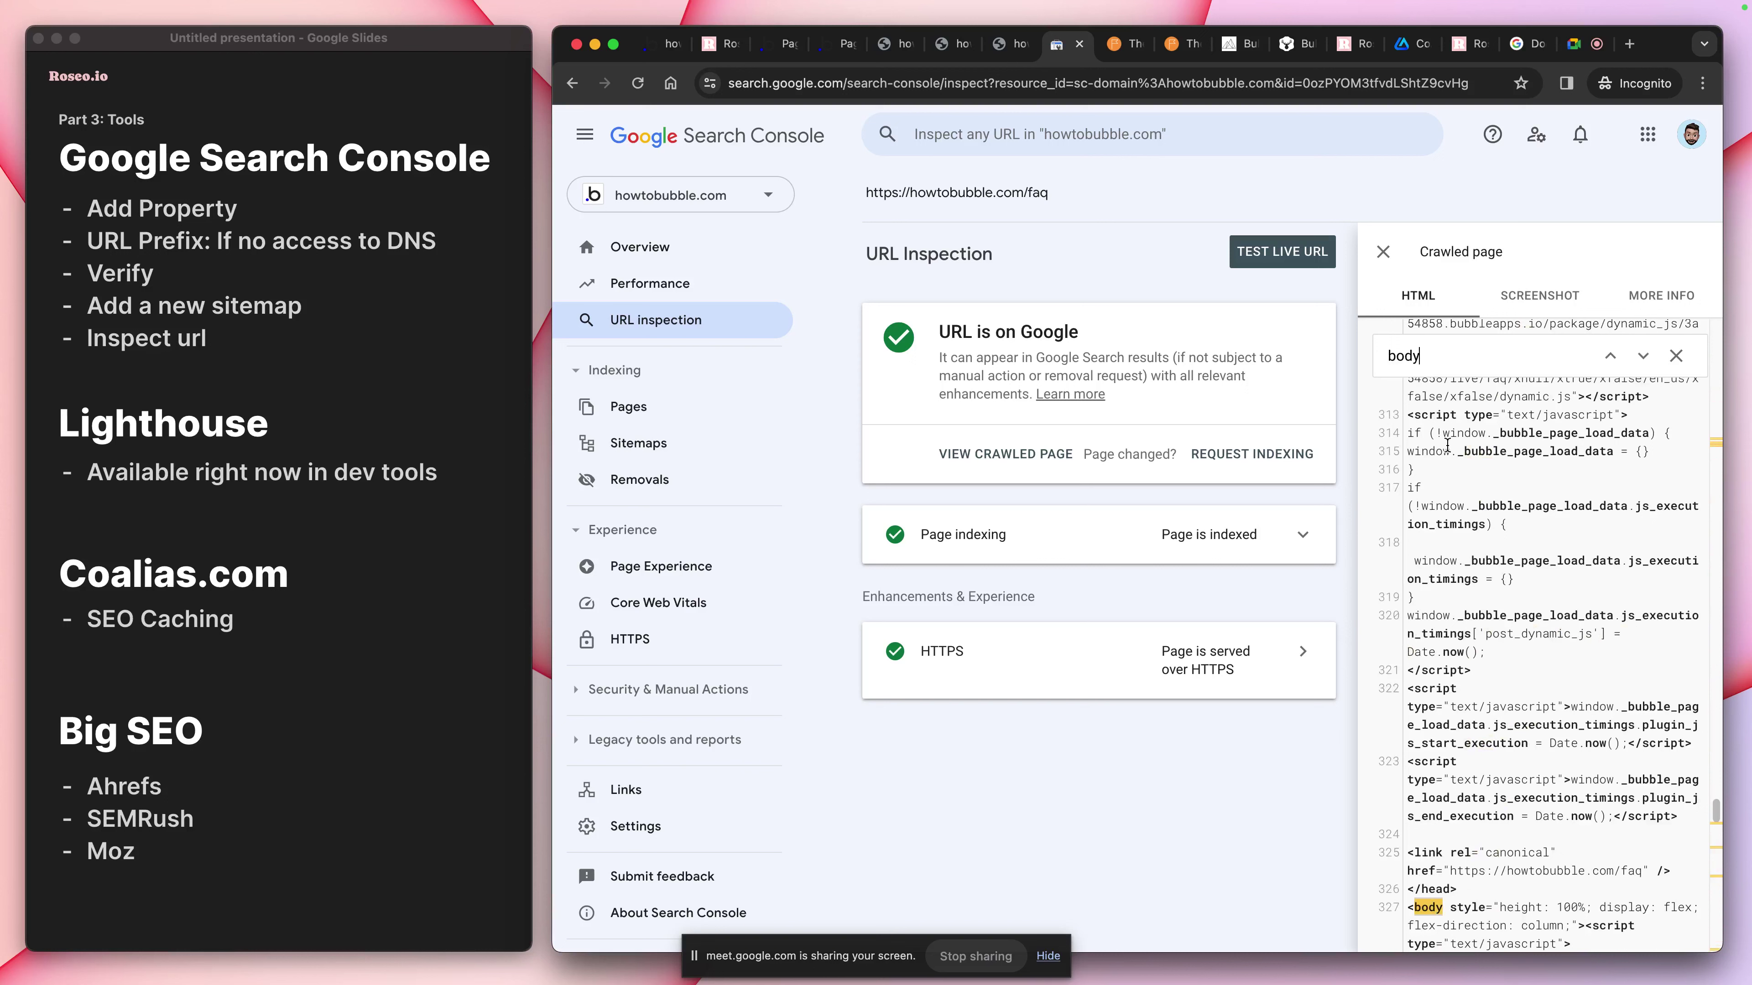
click(1639, 356)
click(1638, 357)
drag(1447, 891, 1379, 899)
scroll(1391, 890, down, 10)
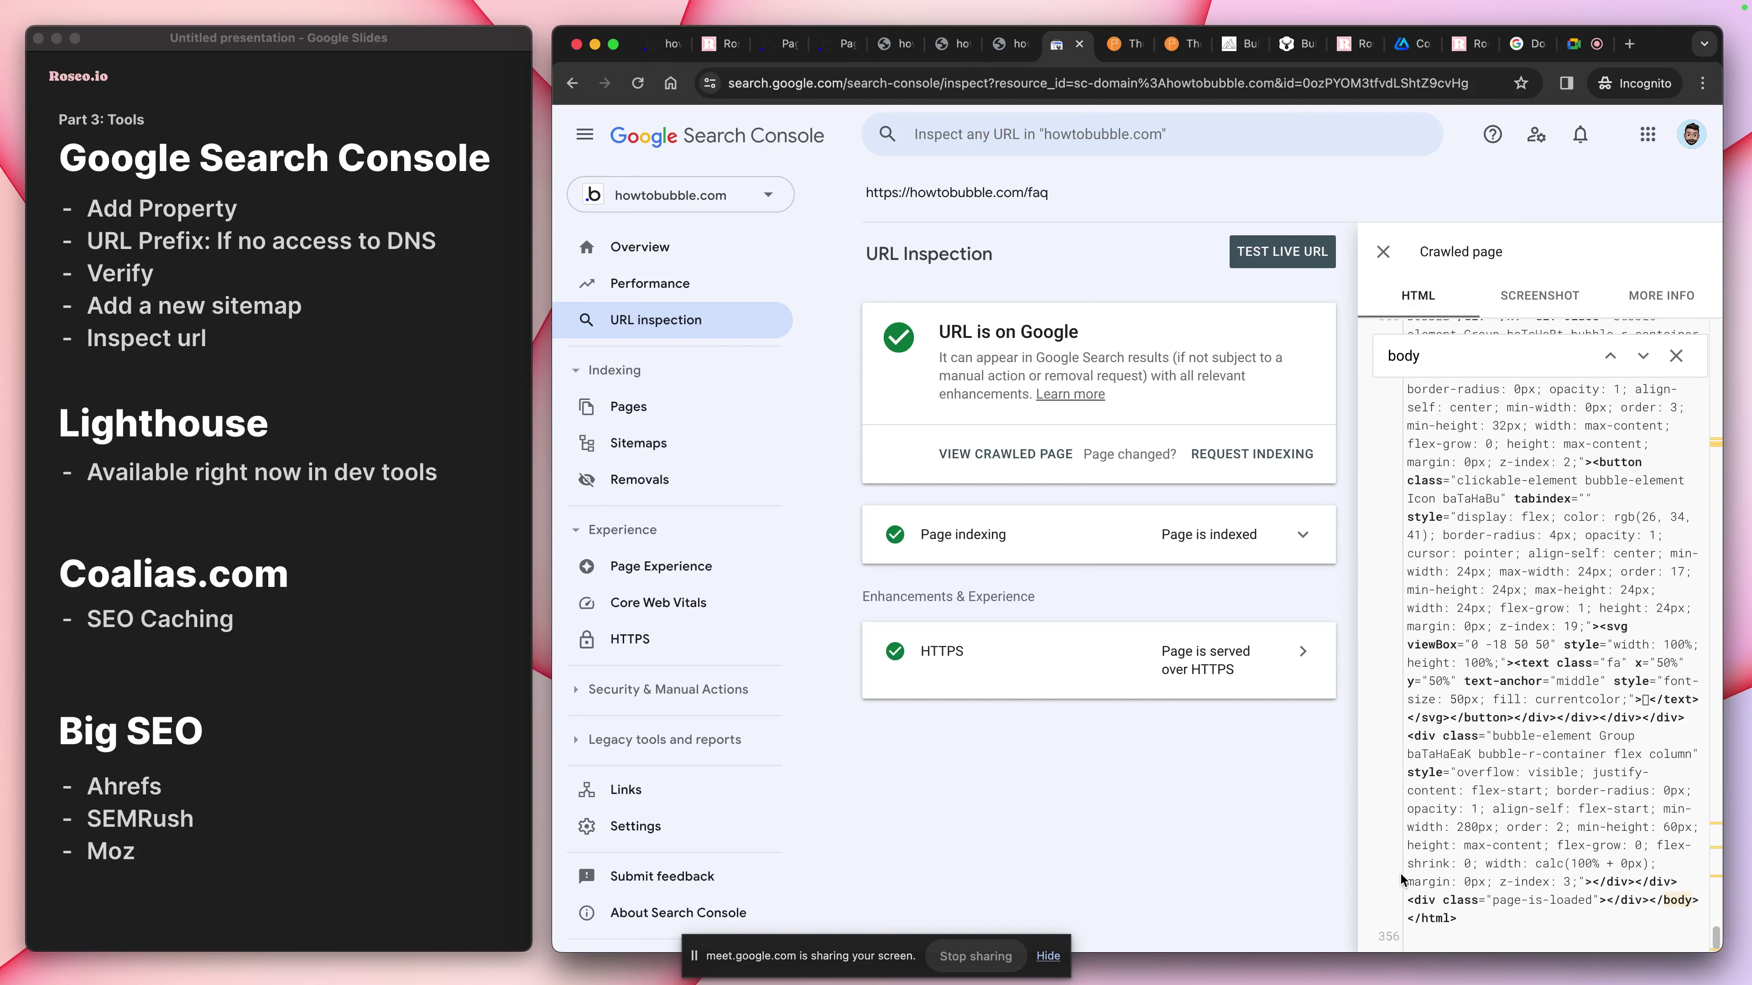
Examine the crawled HTML around the head and body tags and the CoAlias scripts near its beginning
scroll(1400, 872, up, 8)
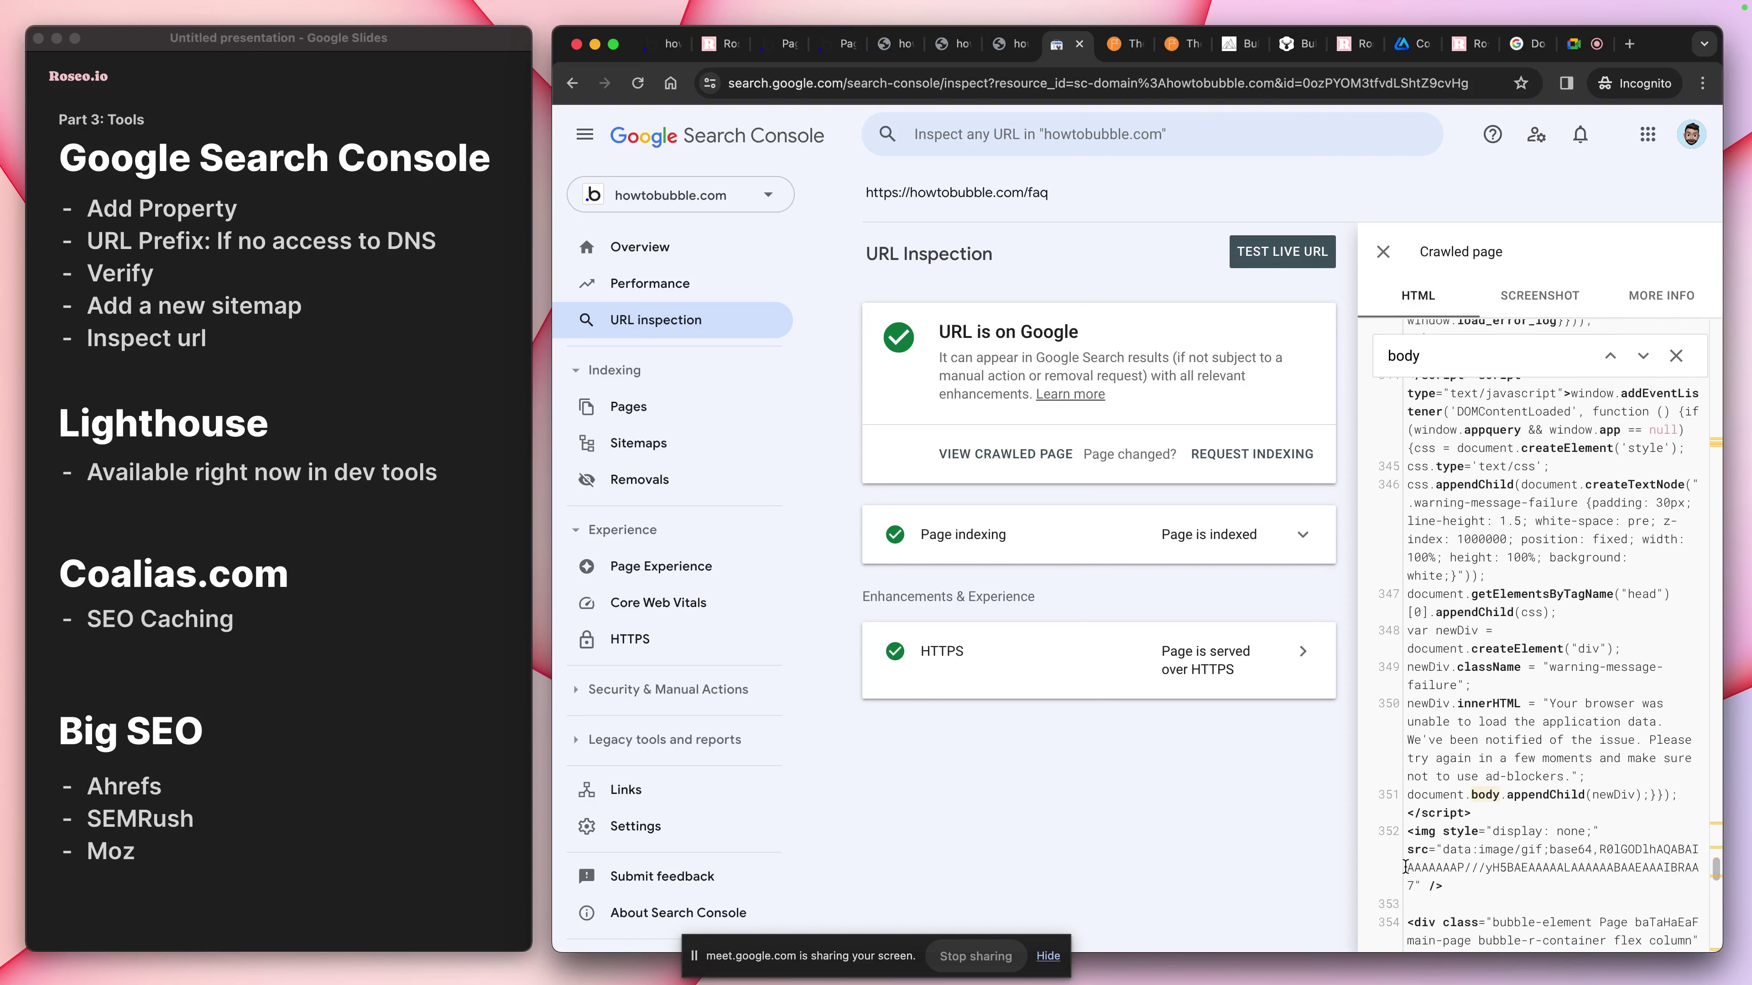
scroll(1404, 867, up, 6)
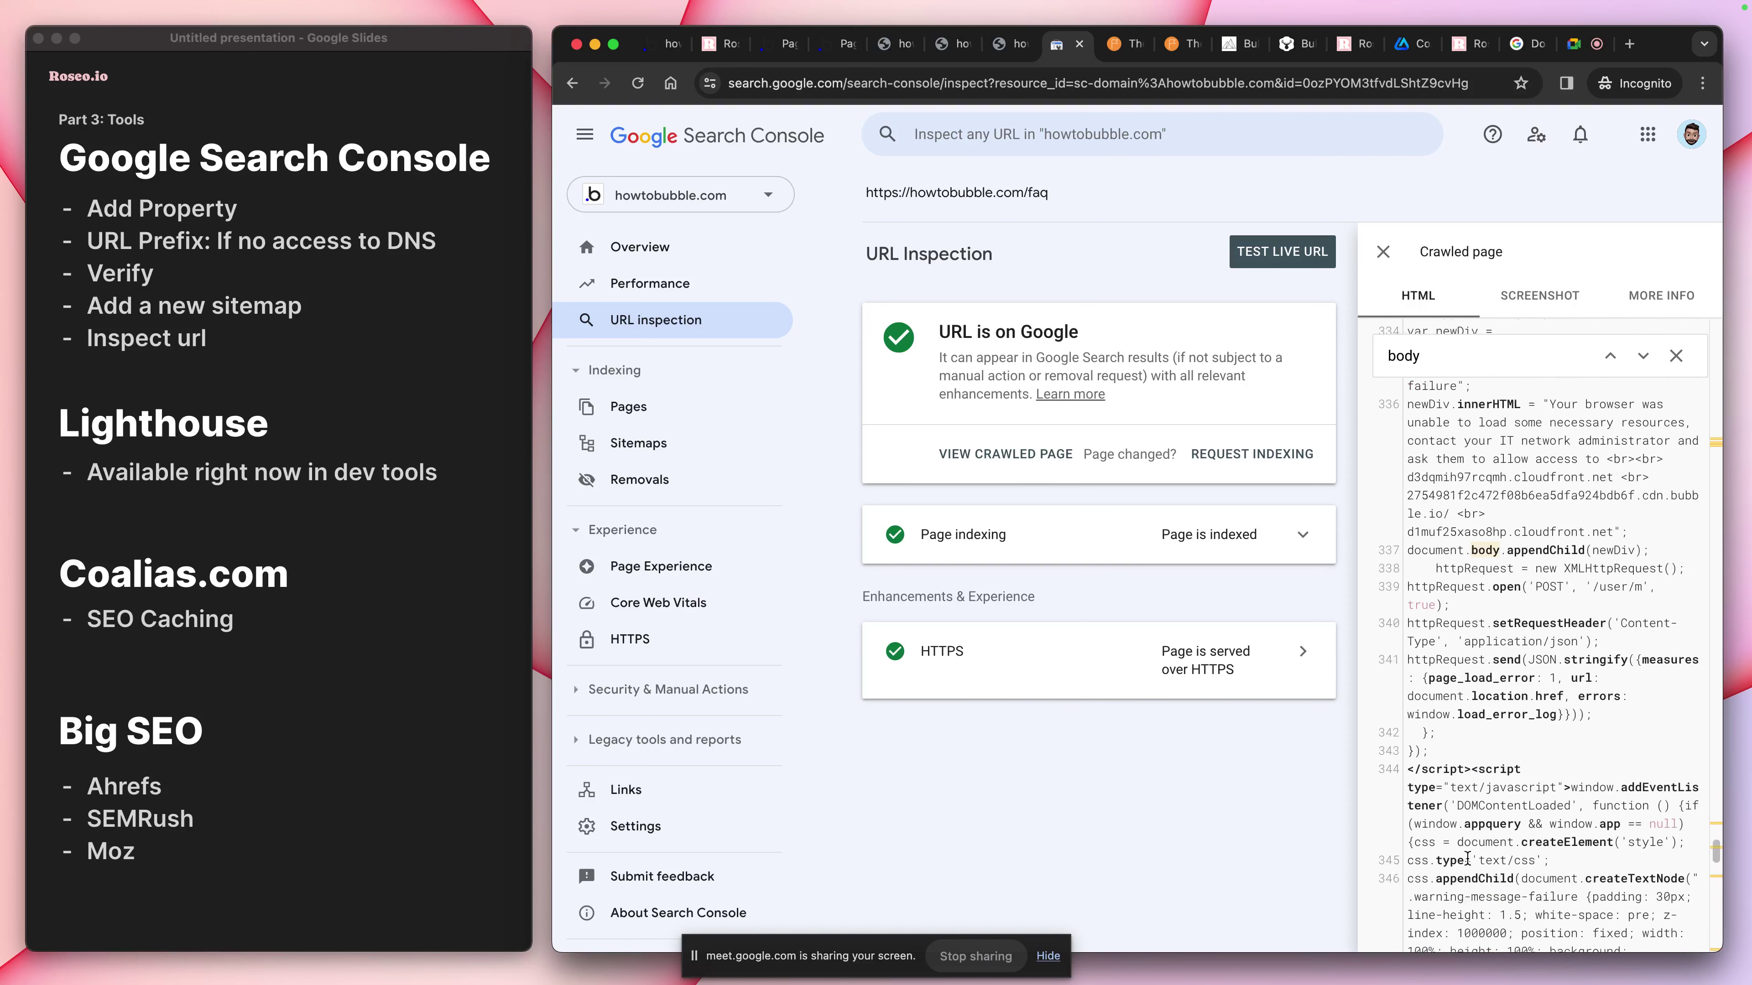
scroll(1467, 858, up, 6)
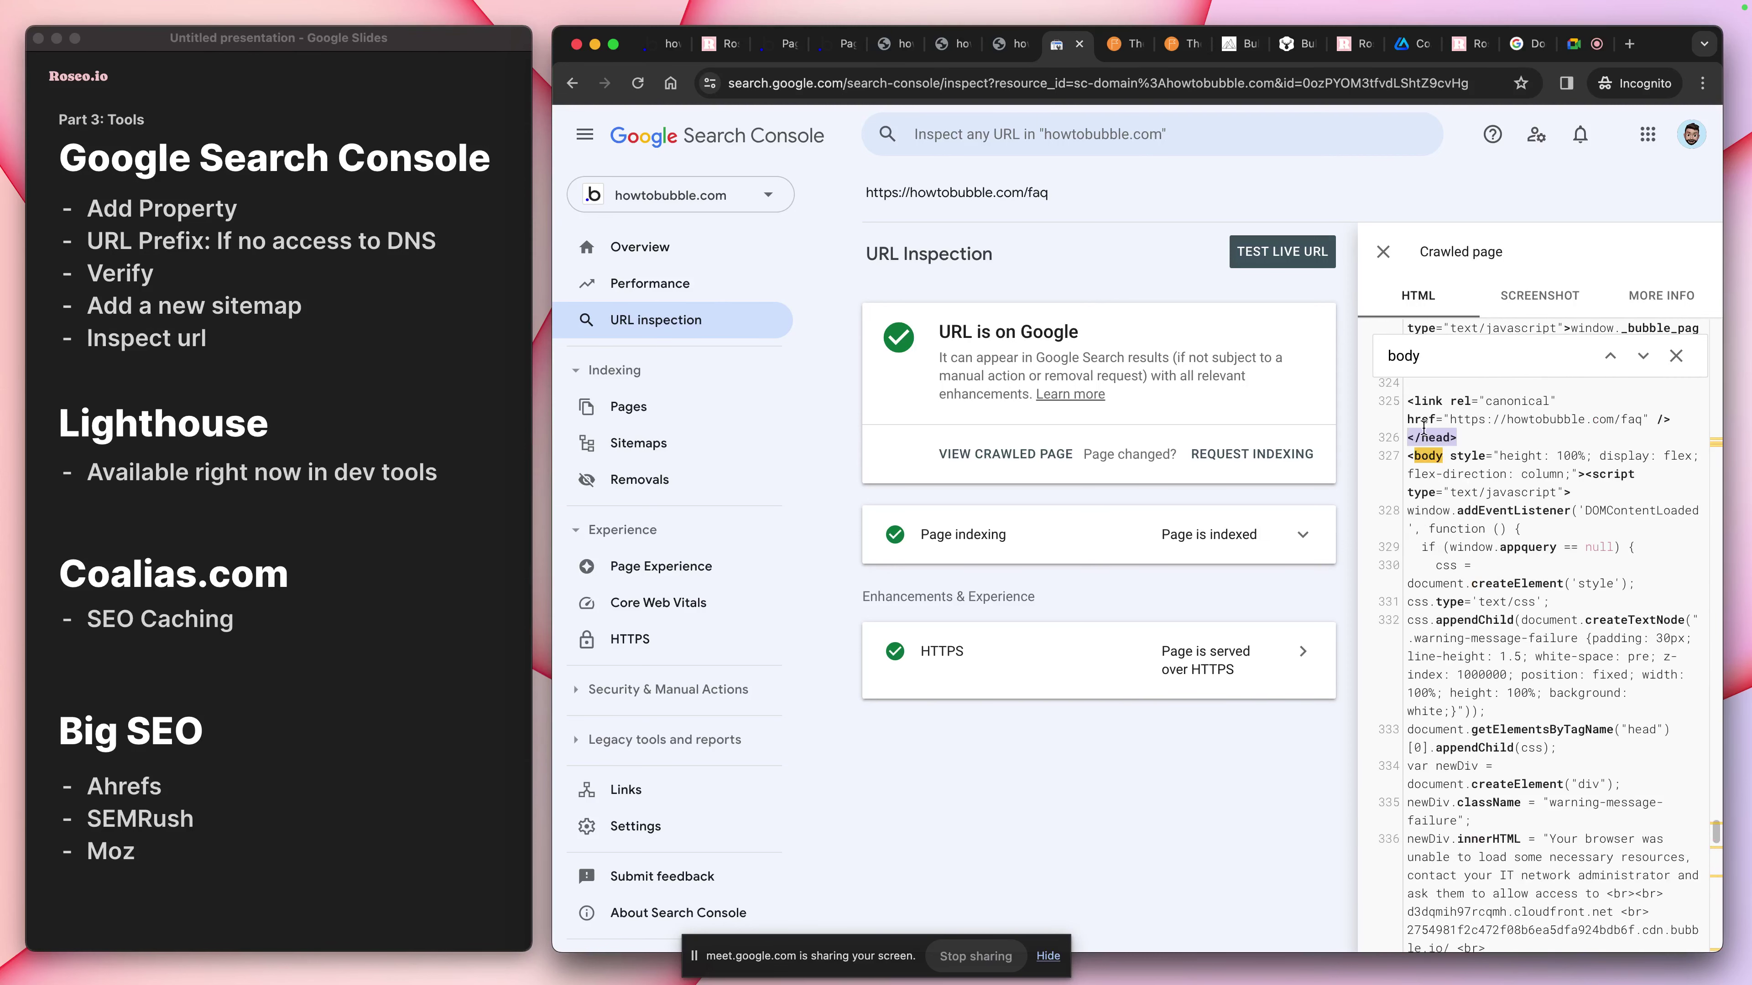
drag(1456, 455, 1604, 457)
scroll(1520, 513, up, 1)
scroll(1519, 513, up, 20)
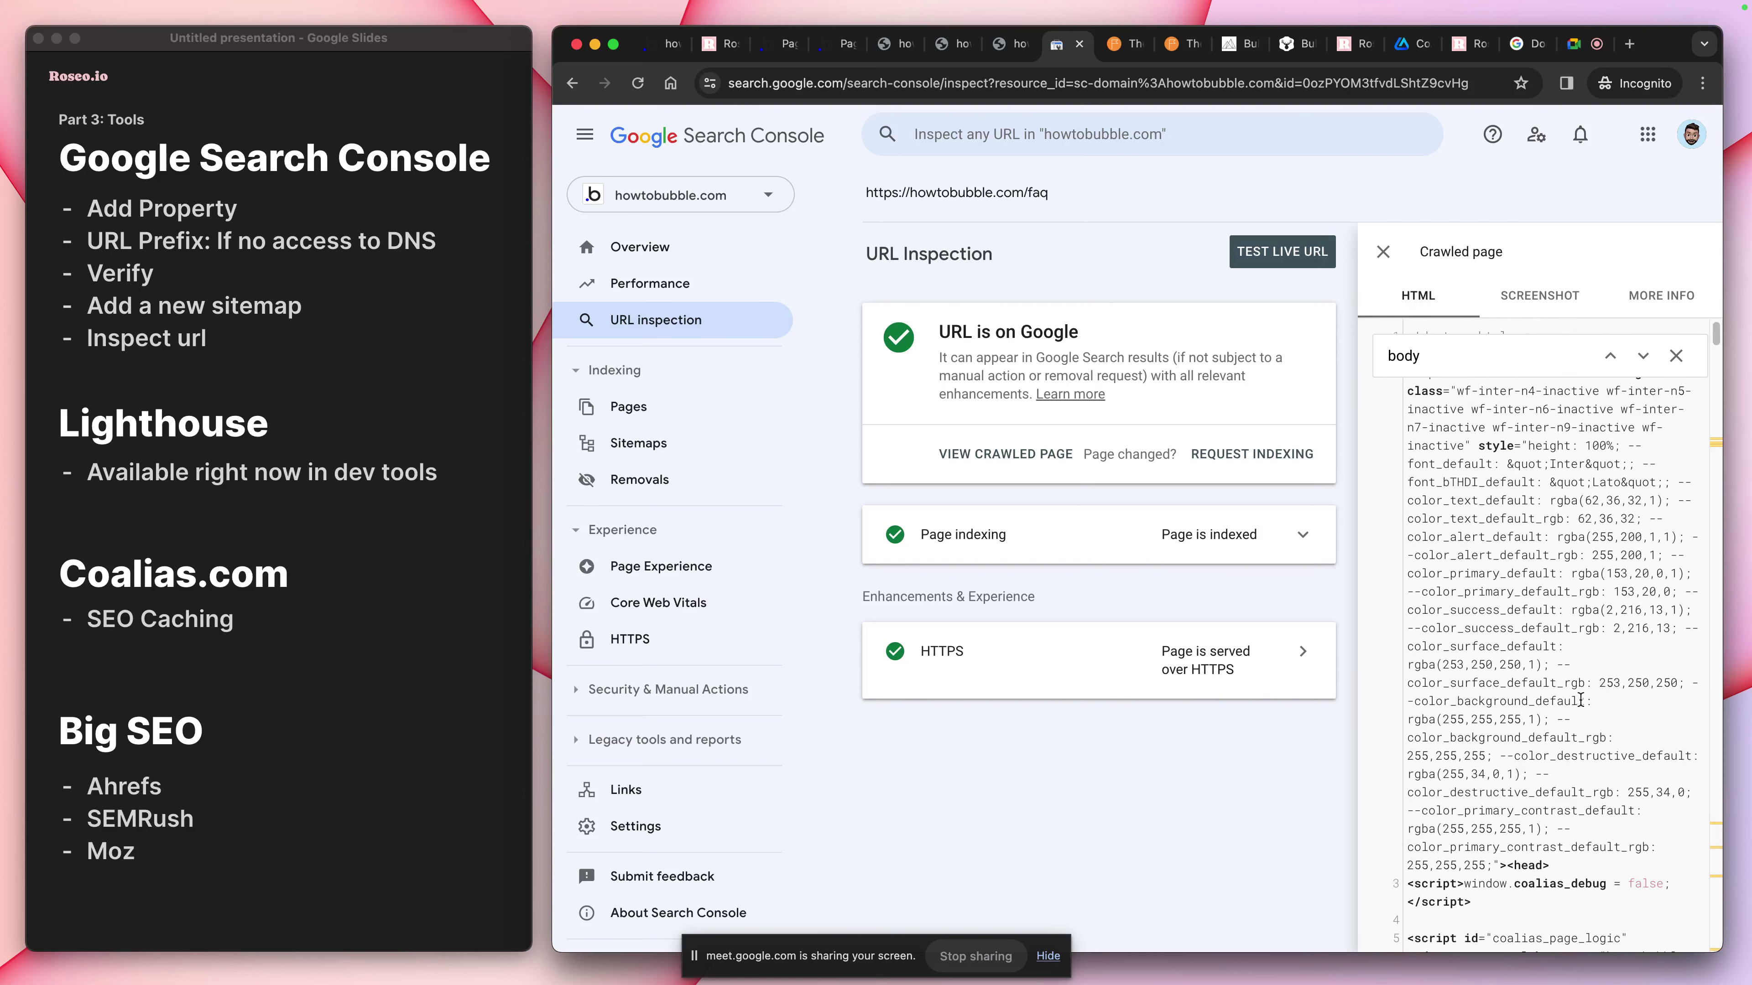
scroll(1552, 773, down, 10)
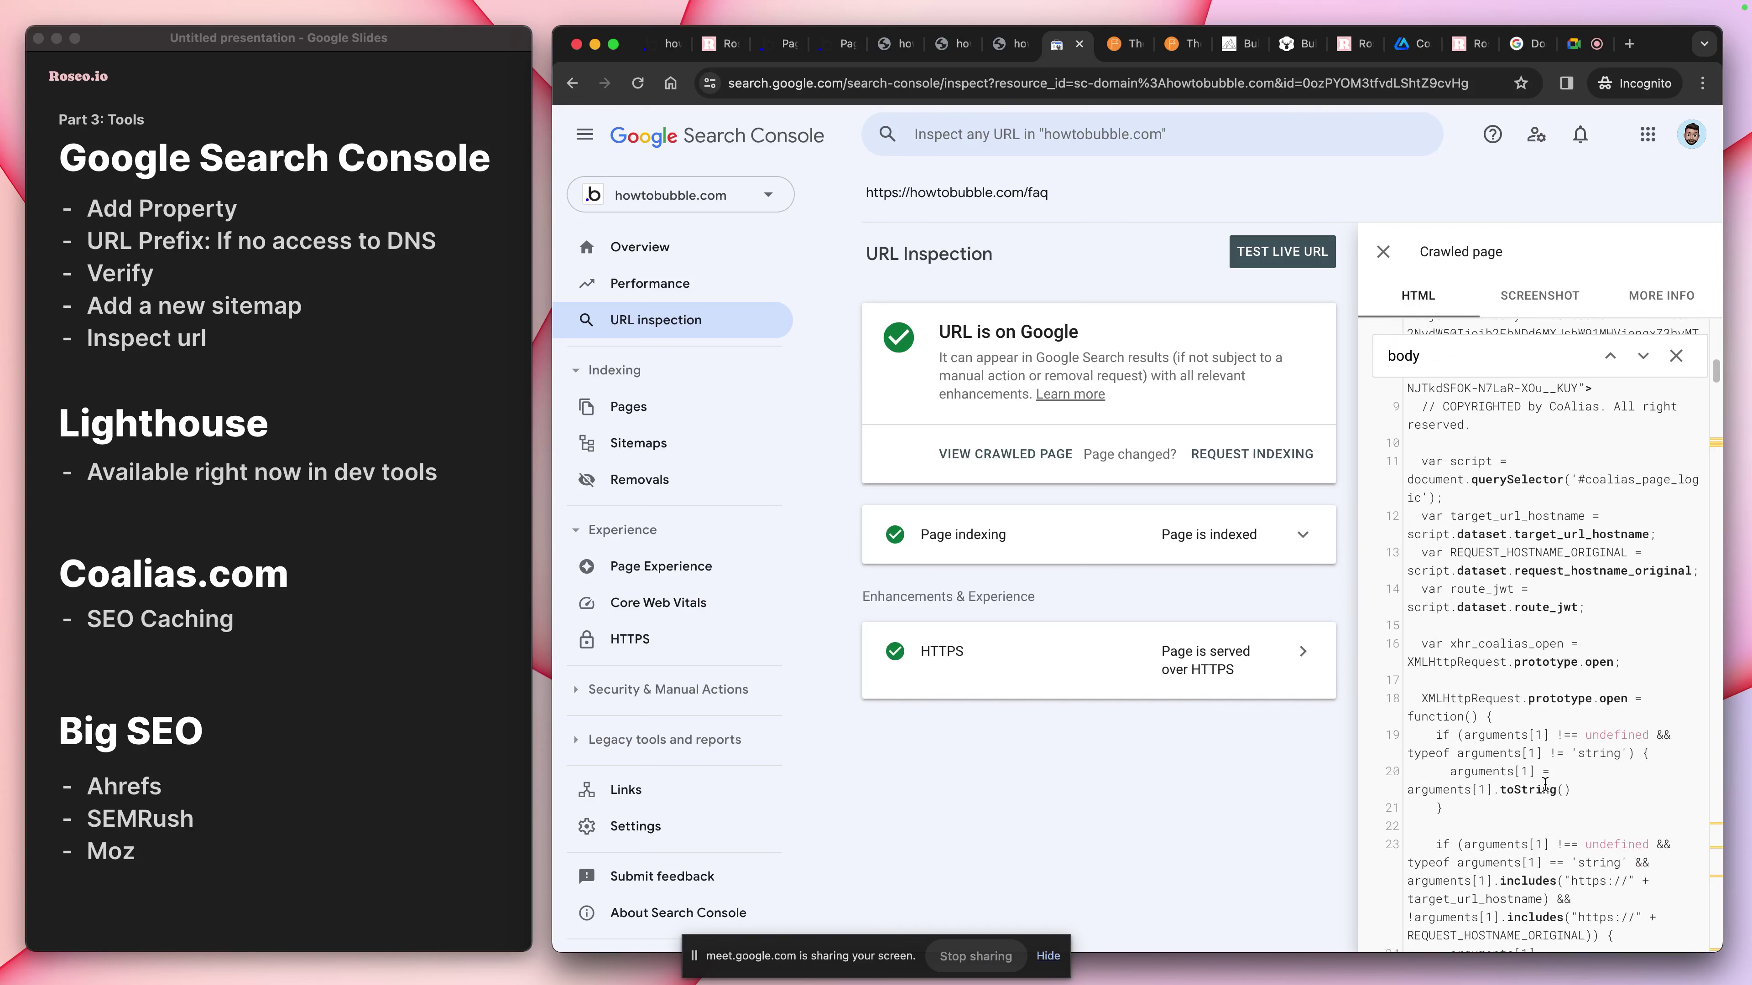
scroll(1557, 552, down, 15)
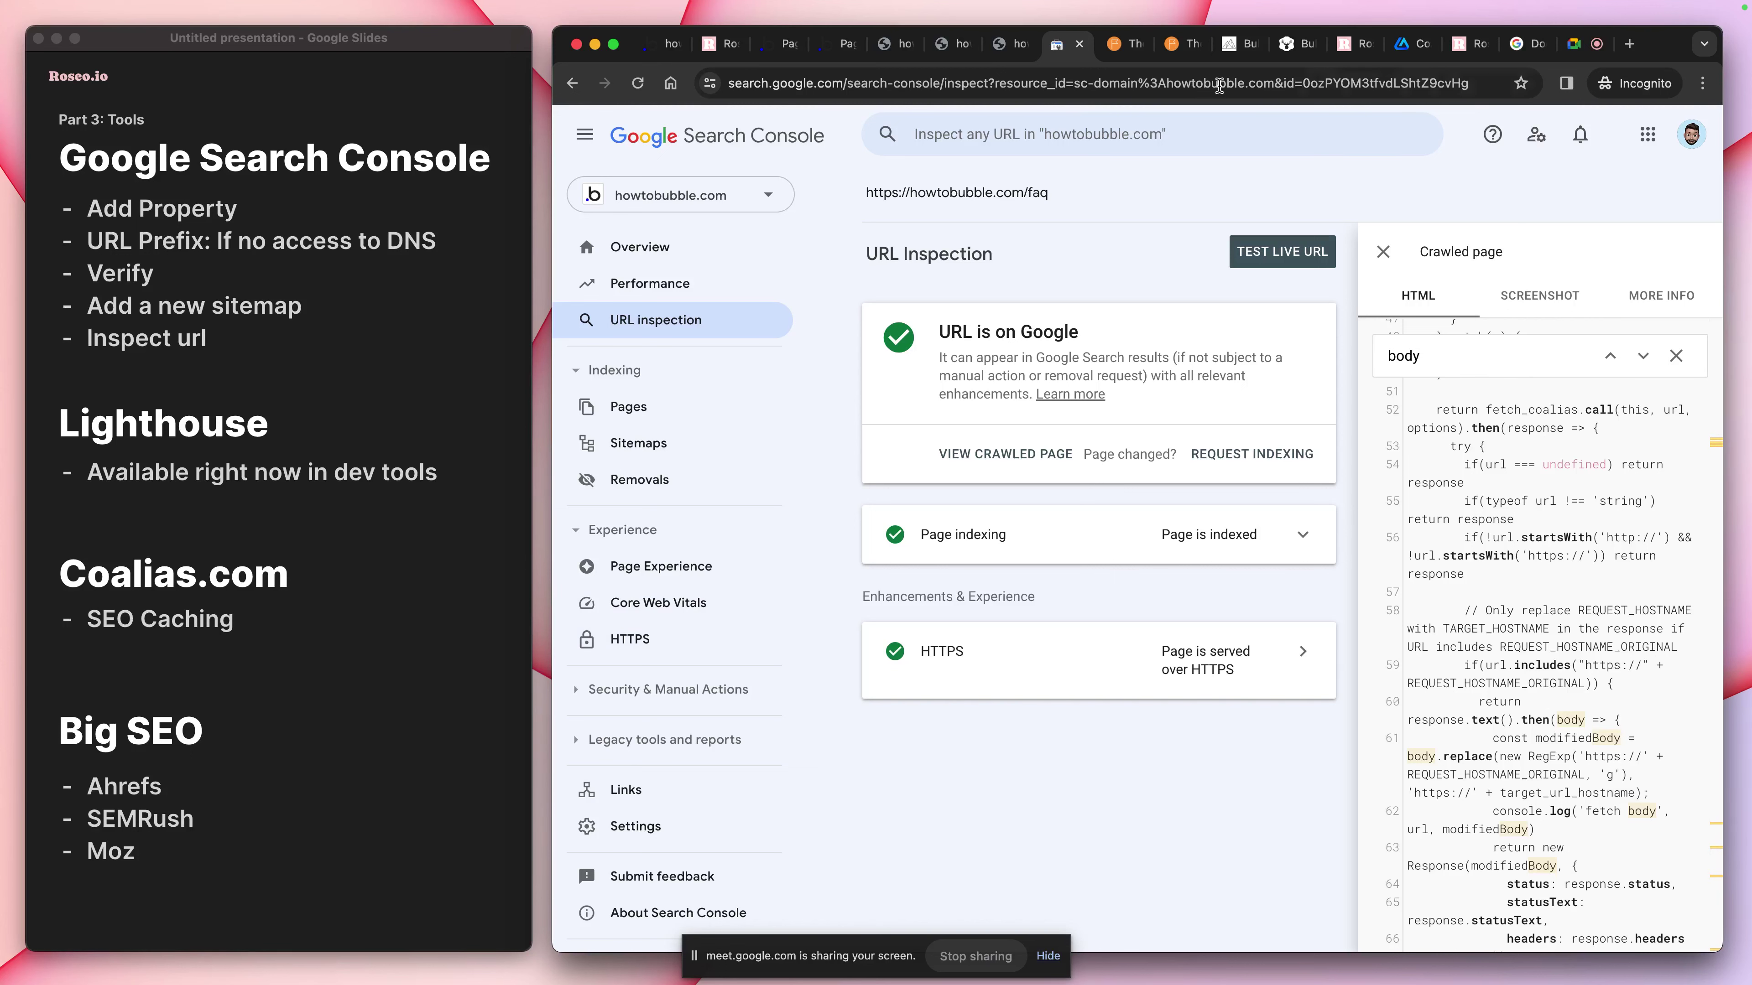
Switch to CoAlias and review the routes, metatags, SEO cache rules and codeblocks configured for howtobubble.com
click(1404, 47)
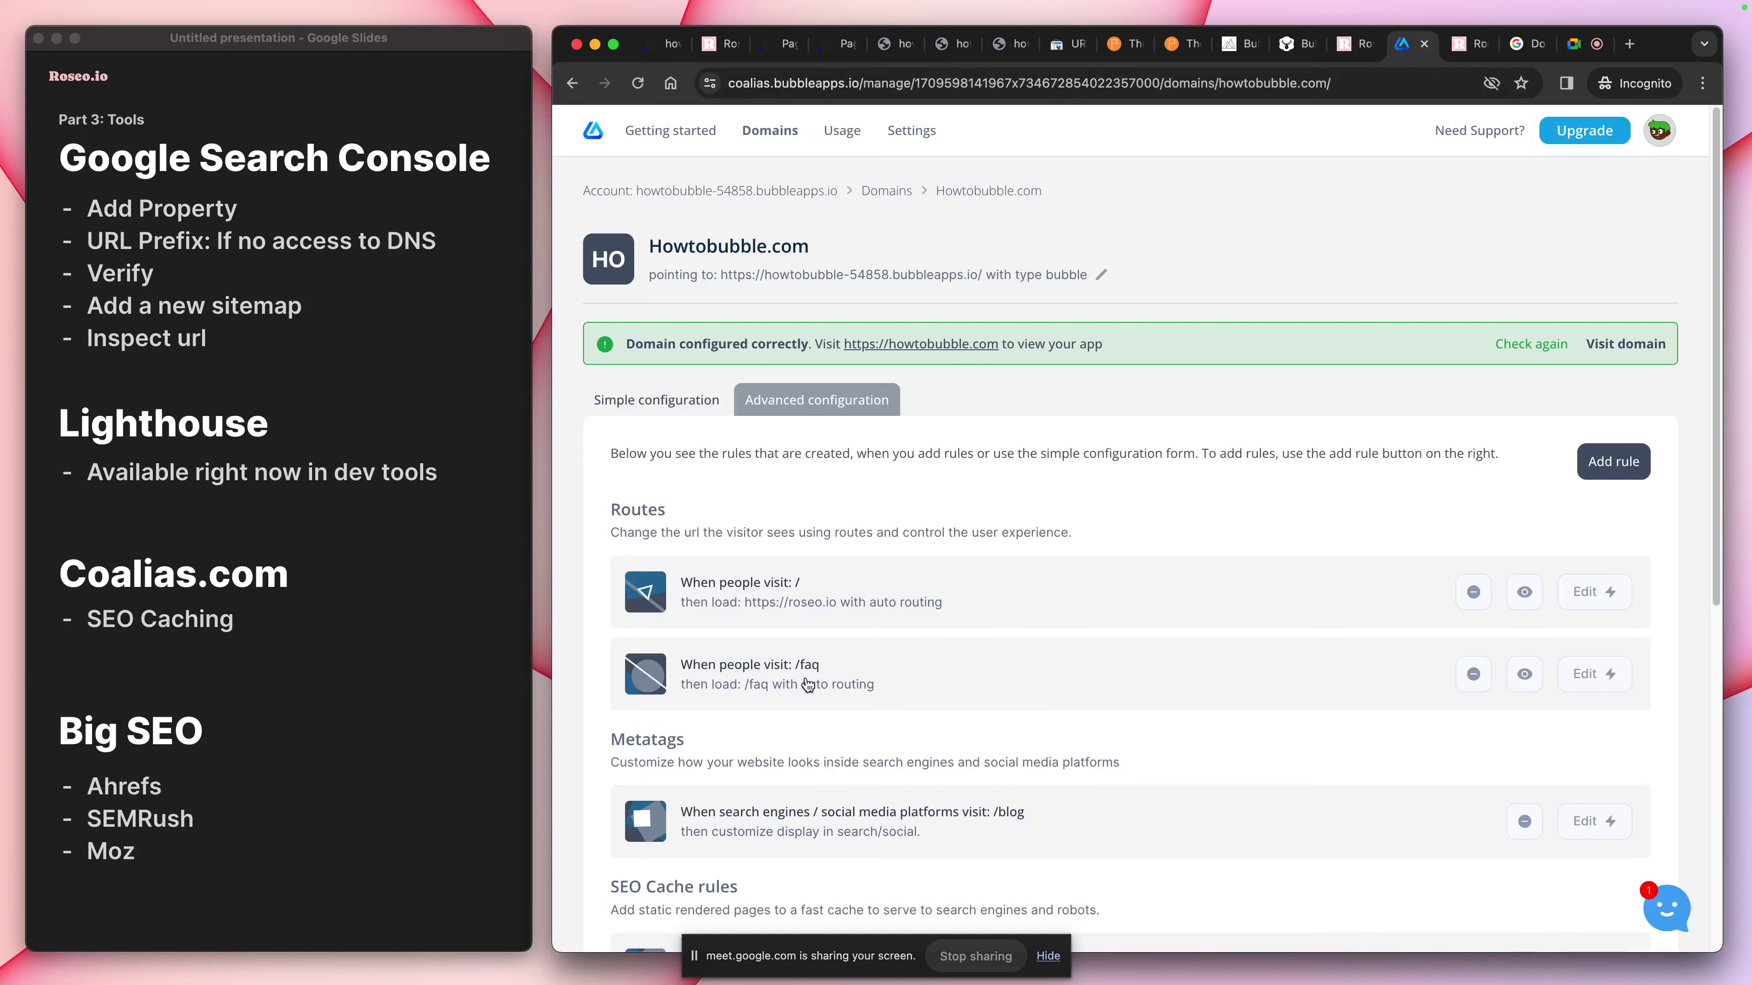
scroll(1092, 825, down, 5)
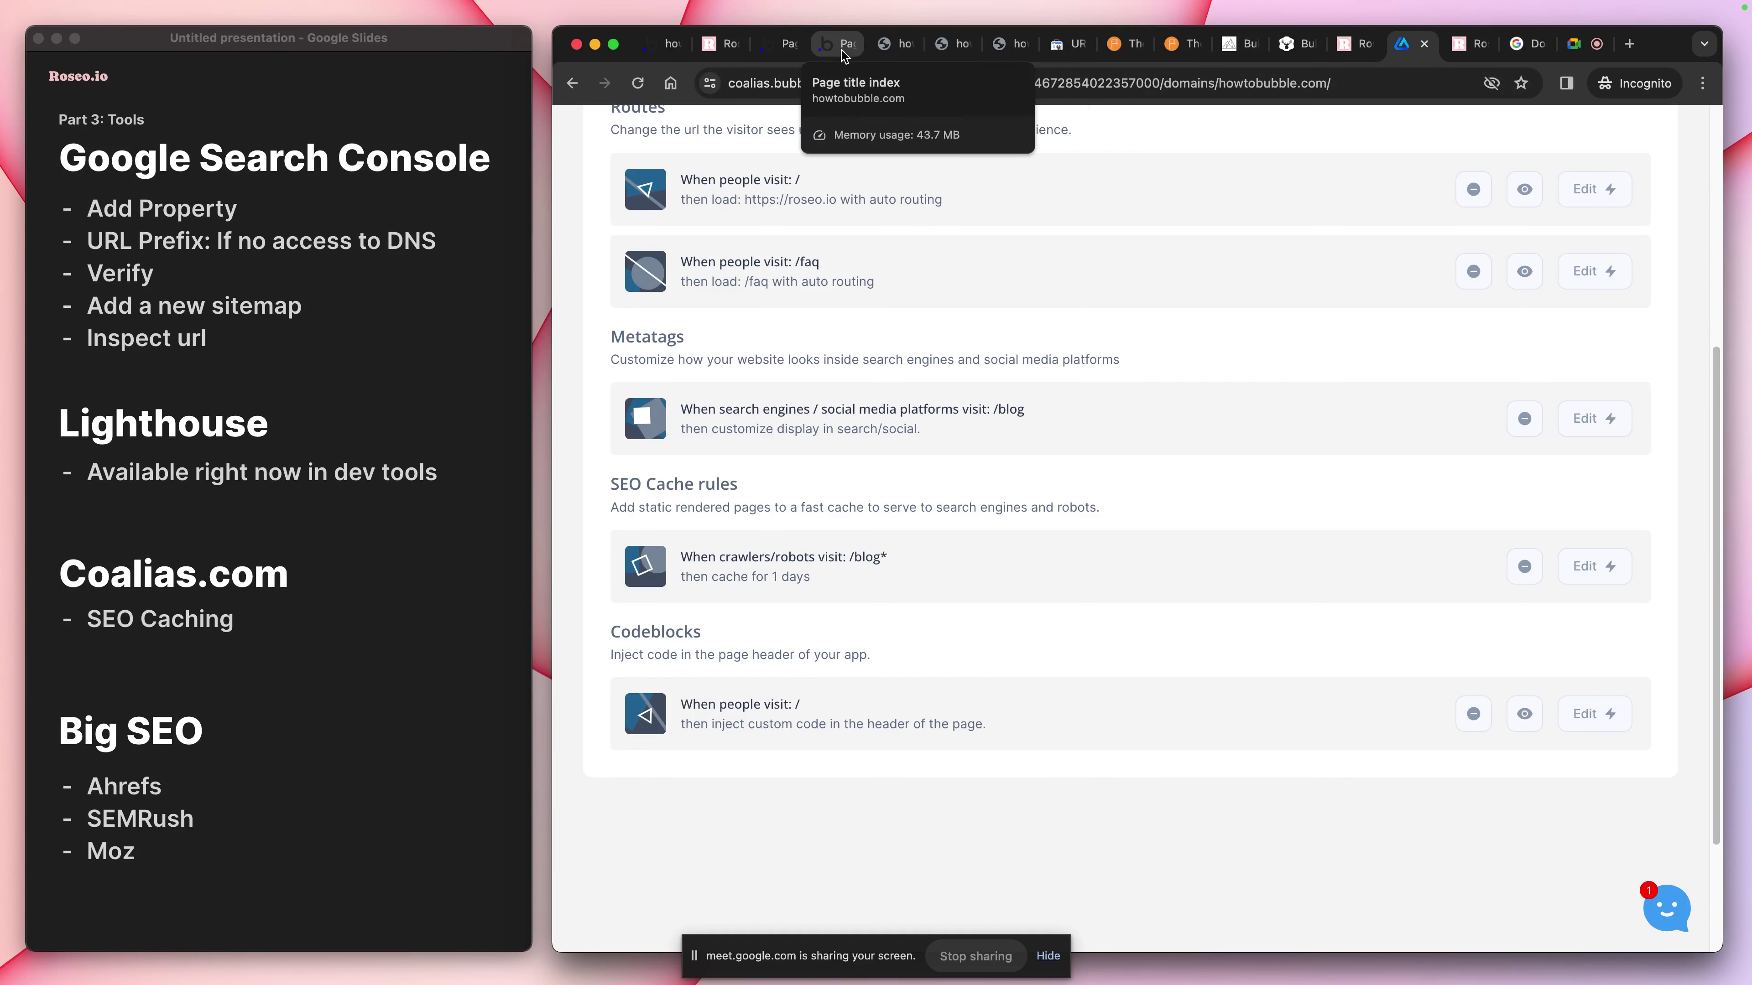
Switch back to Search Console and inspect the URL howtobubble.com/blog
click(1064, 48)
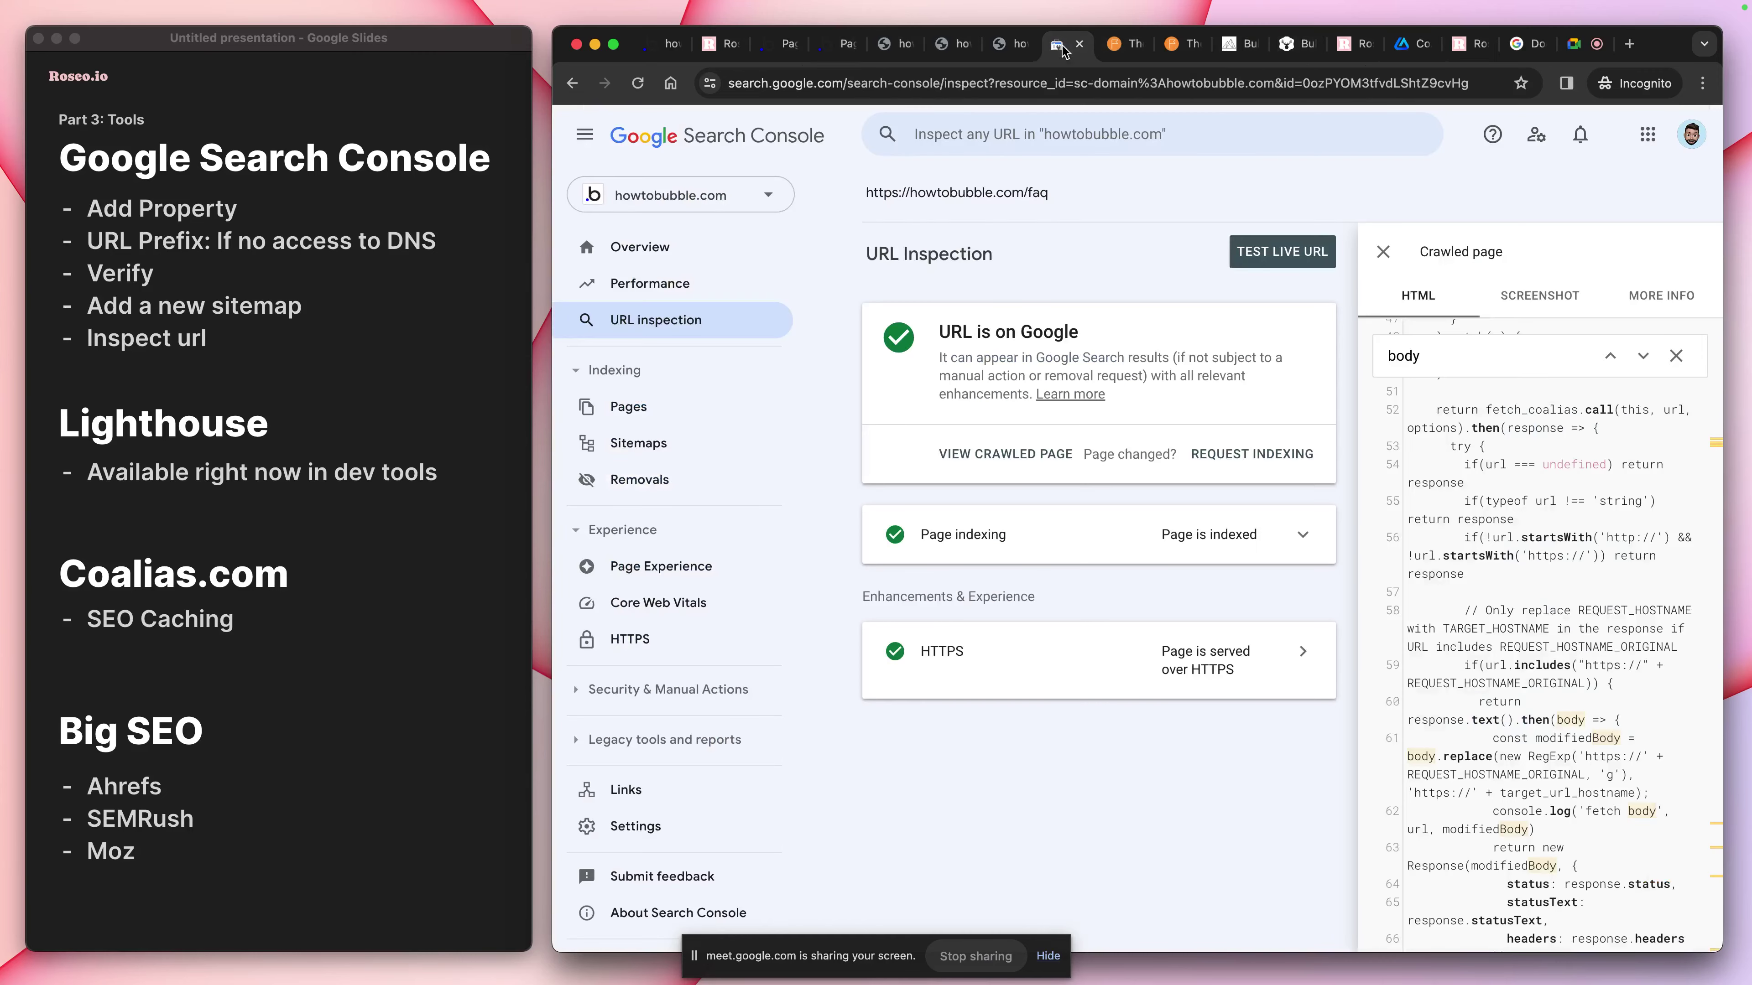
click(1029, 155)
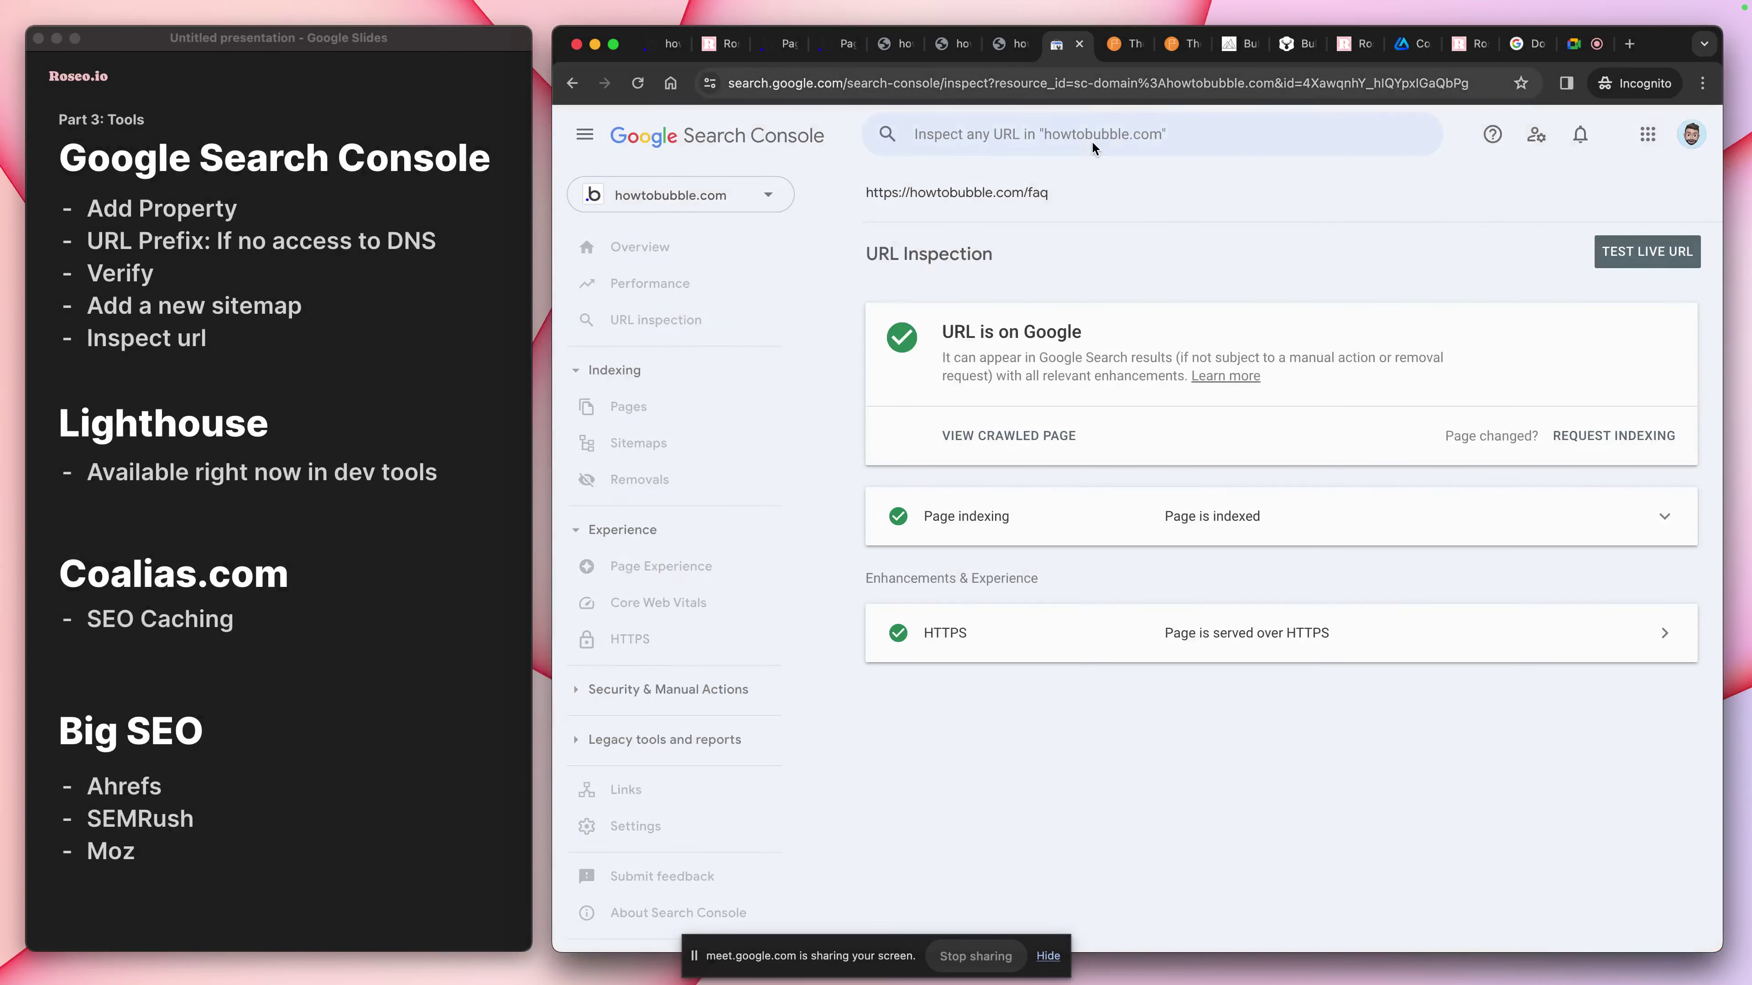
click(1092, 143)
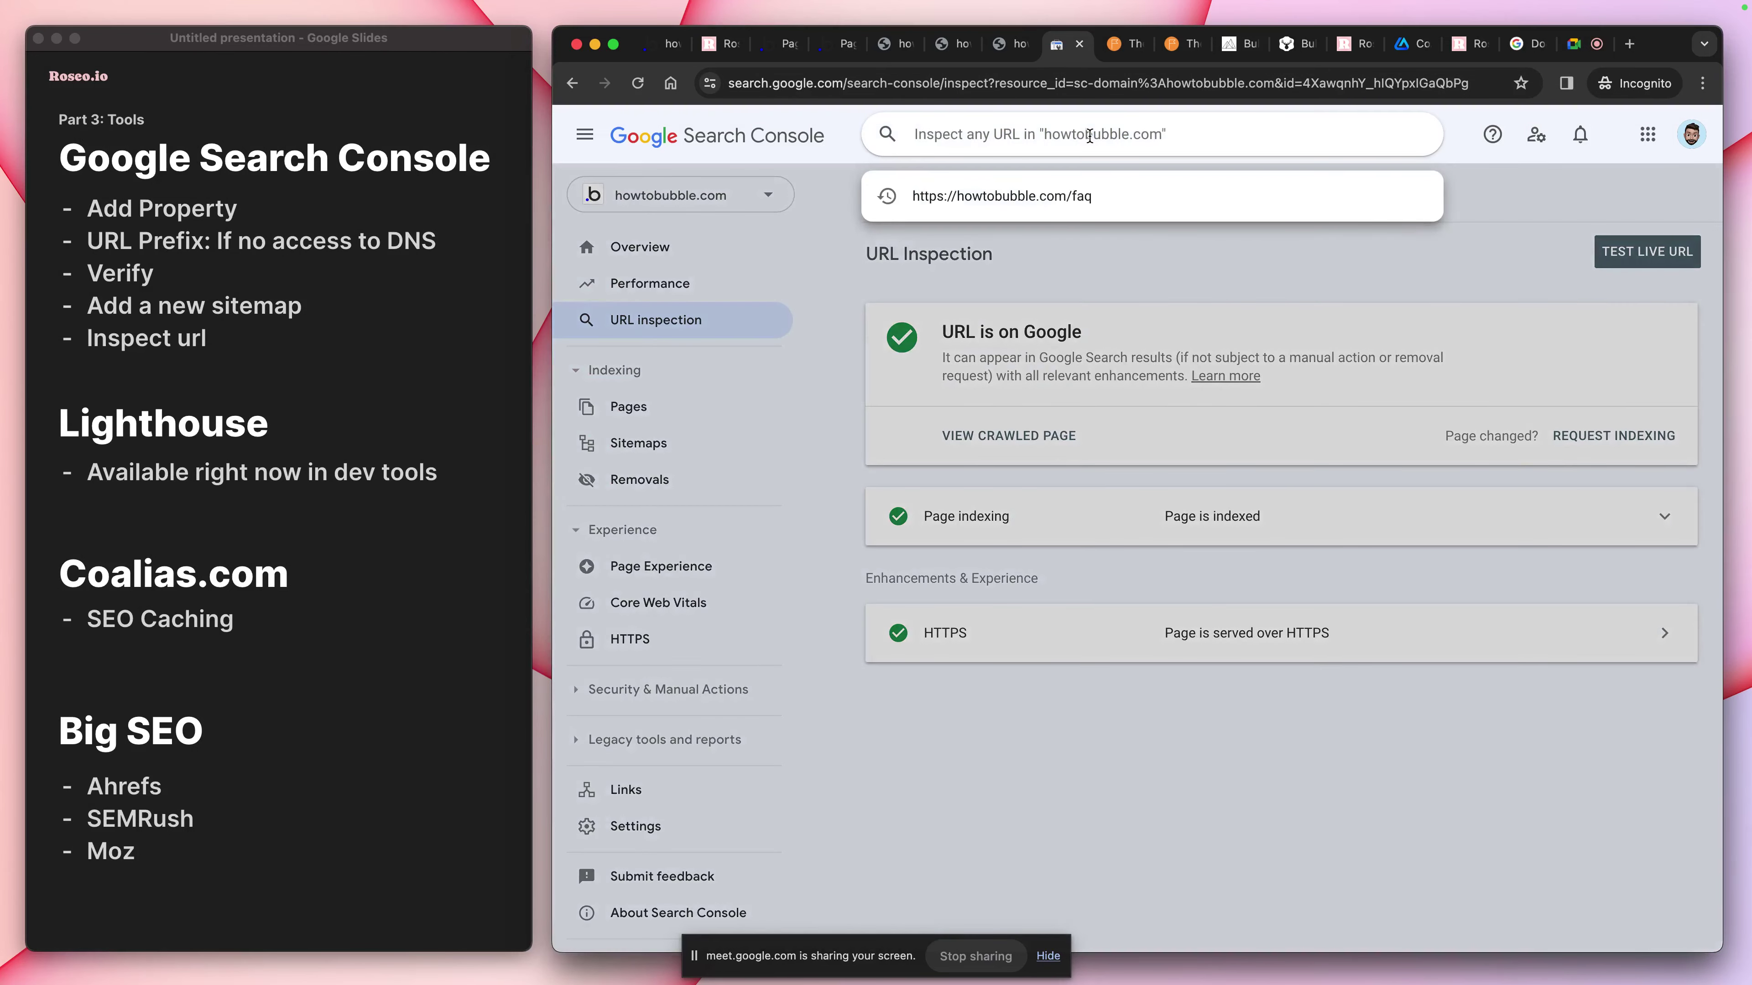
text(howton)
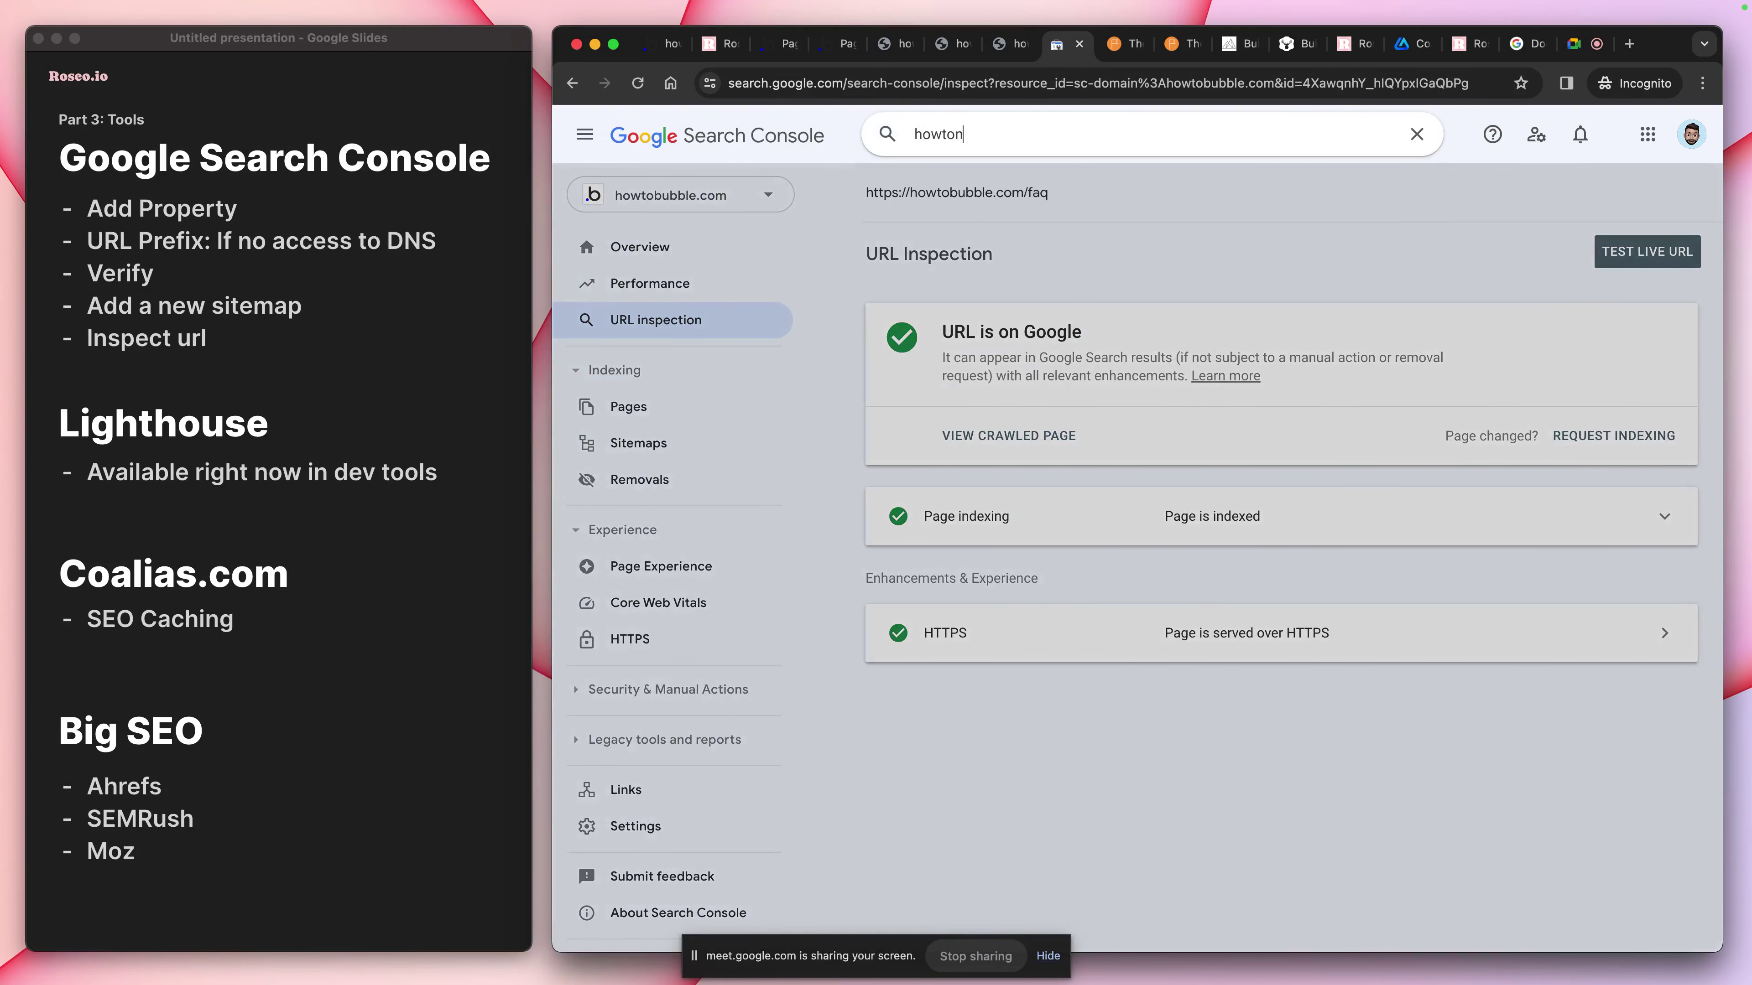
key(BackSpace)
text(bubble.com)
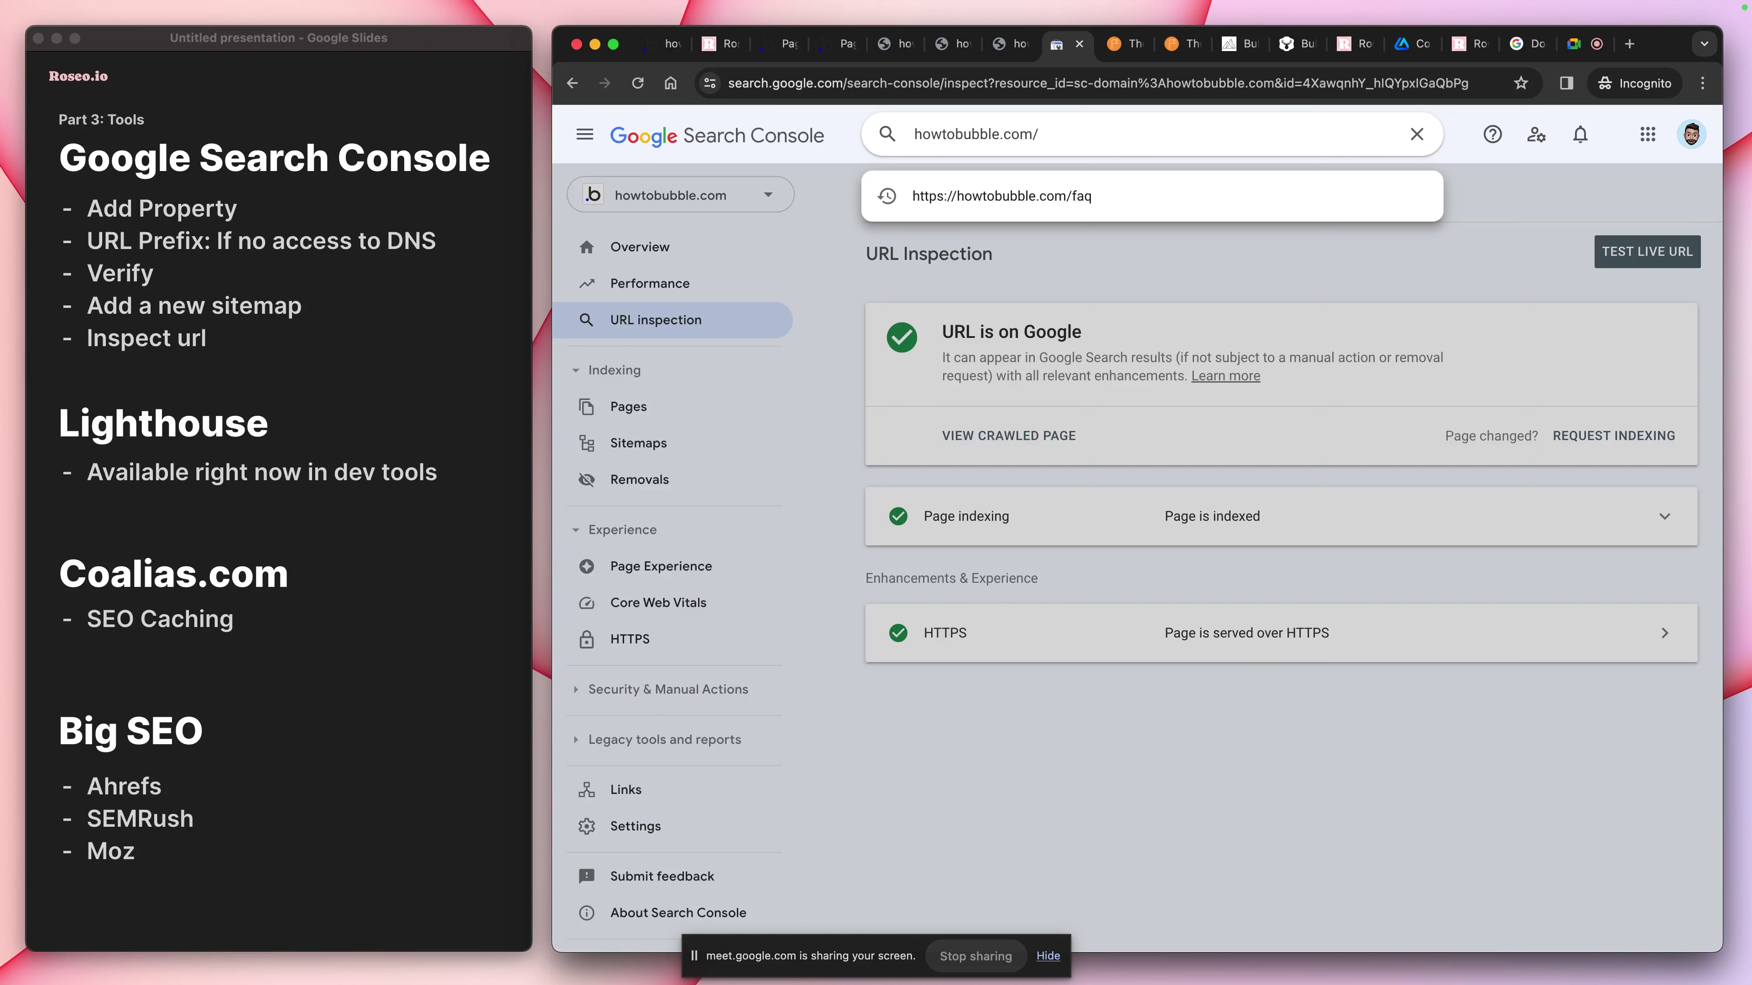
text(/blog)
key(Return)
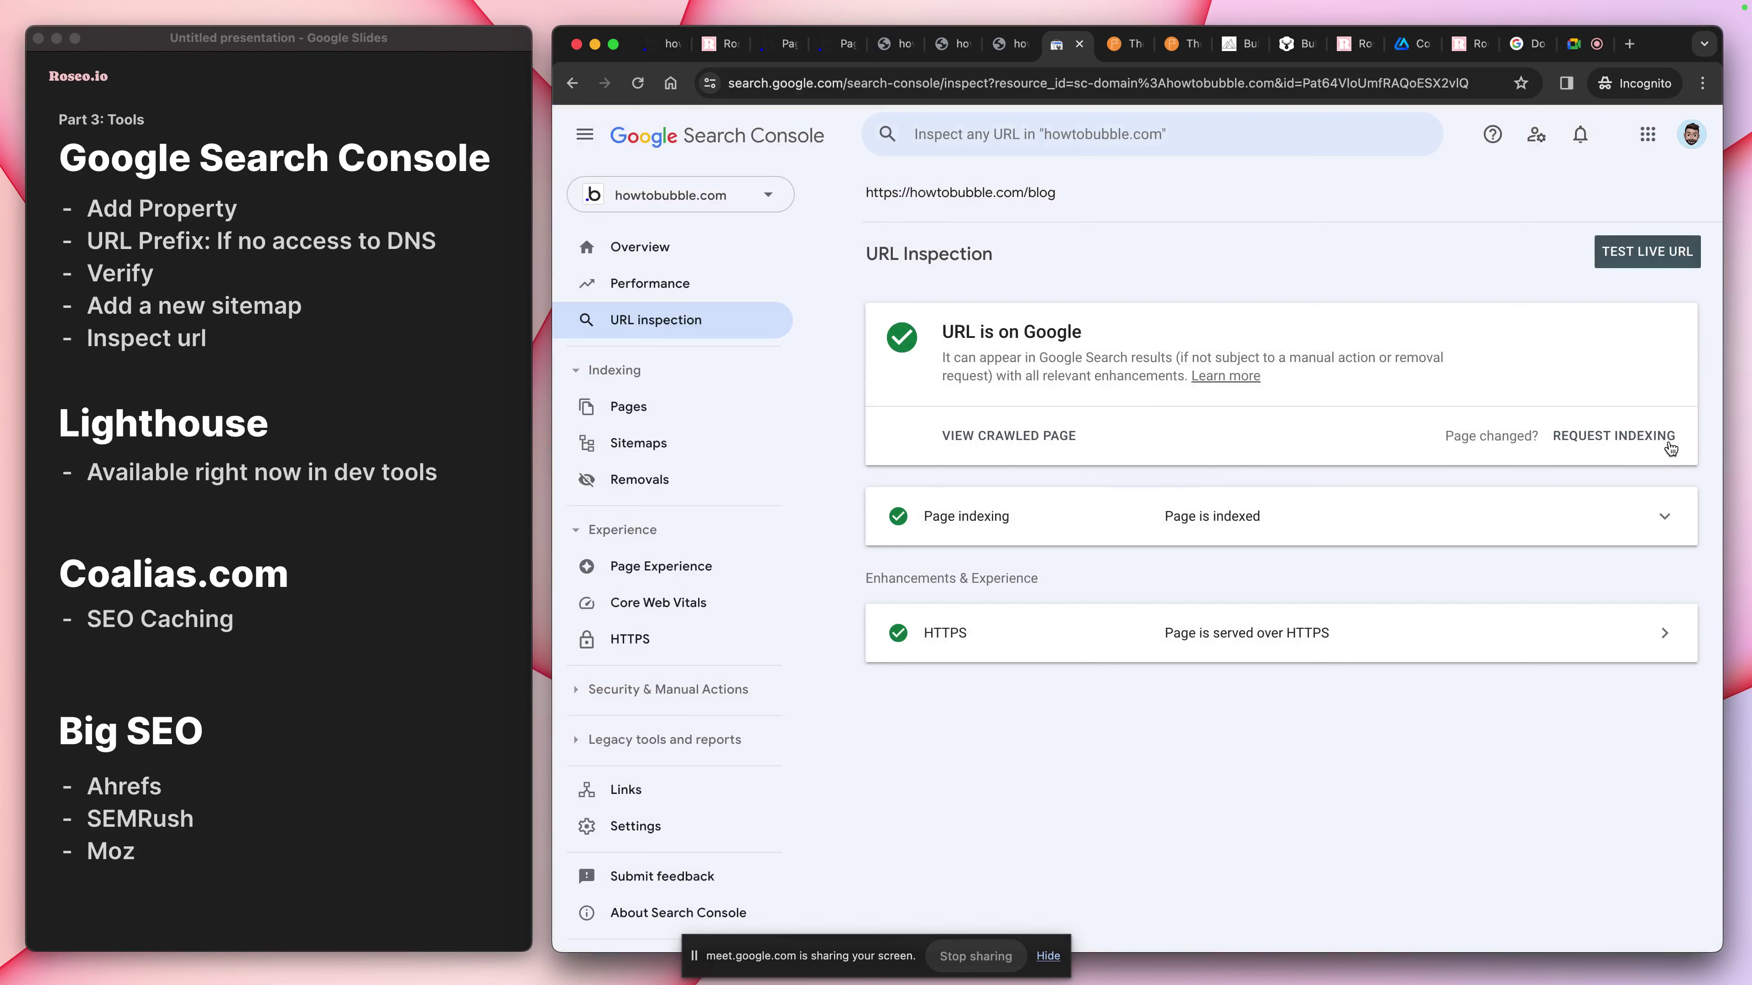
Open the crawled version of the blog page and highlight the SEO CACHE comment at the start of its HTML
click(964, 444)
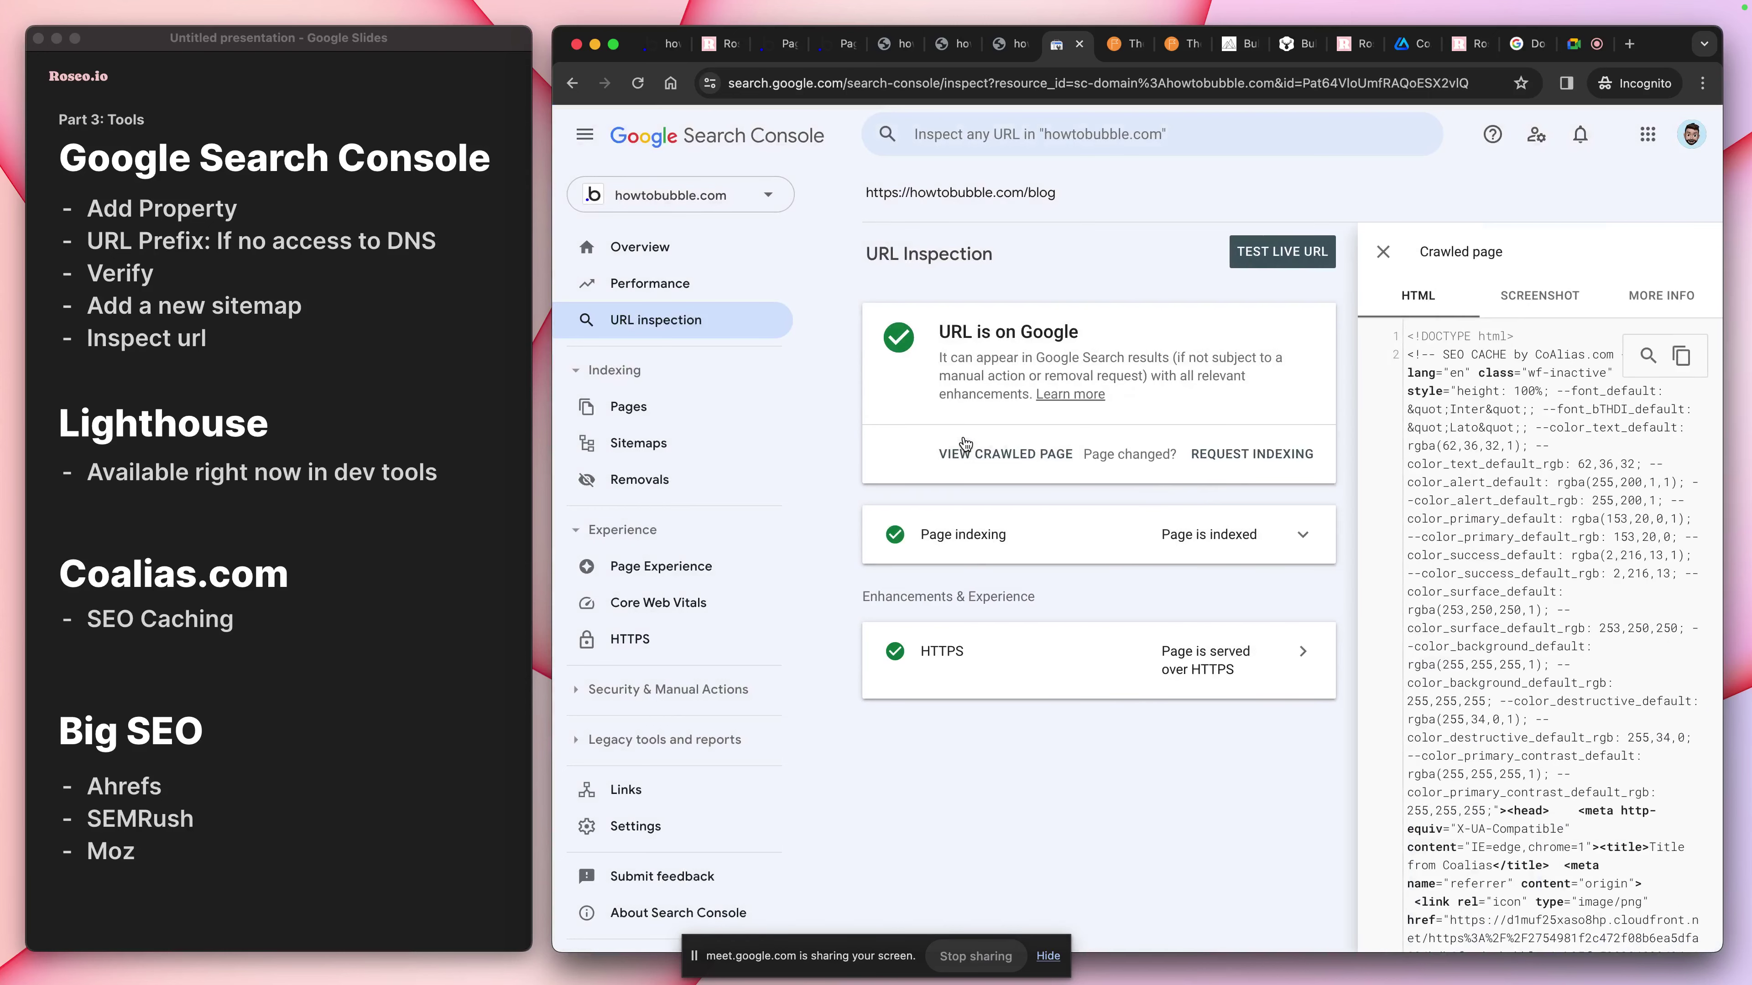
scroll(1500, 469, down, 10)
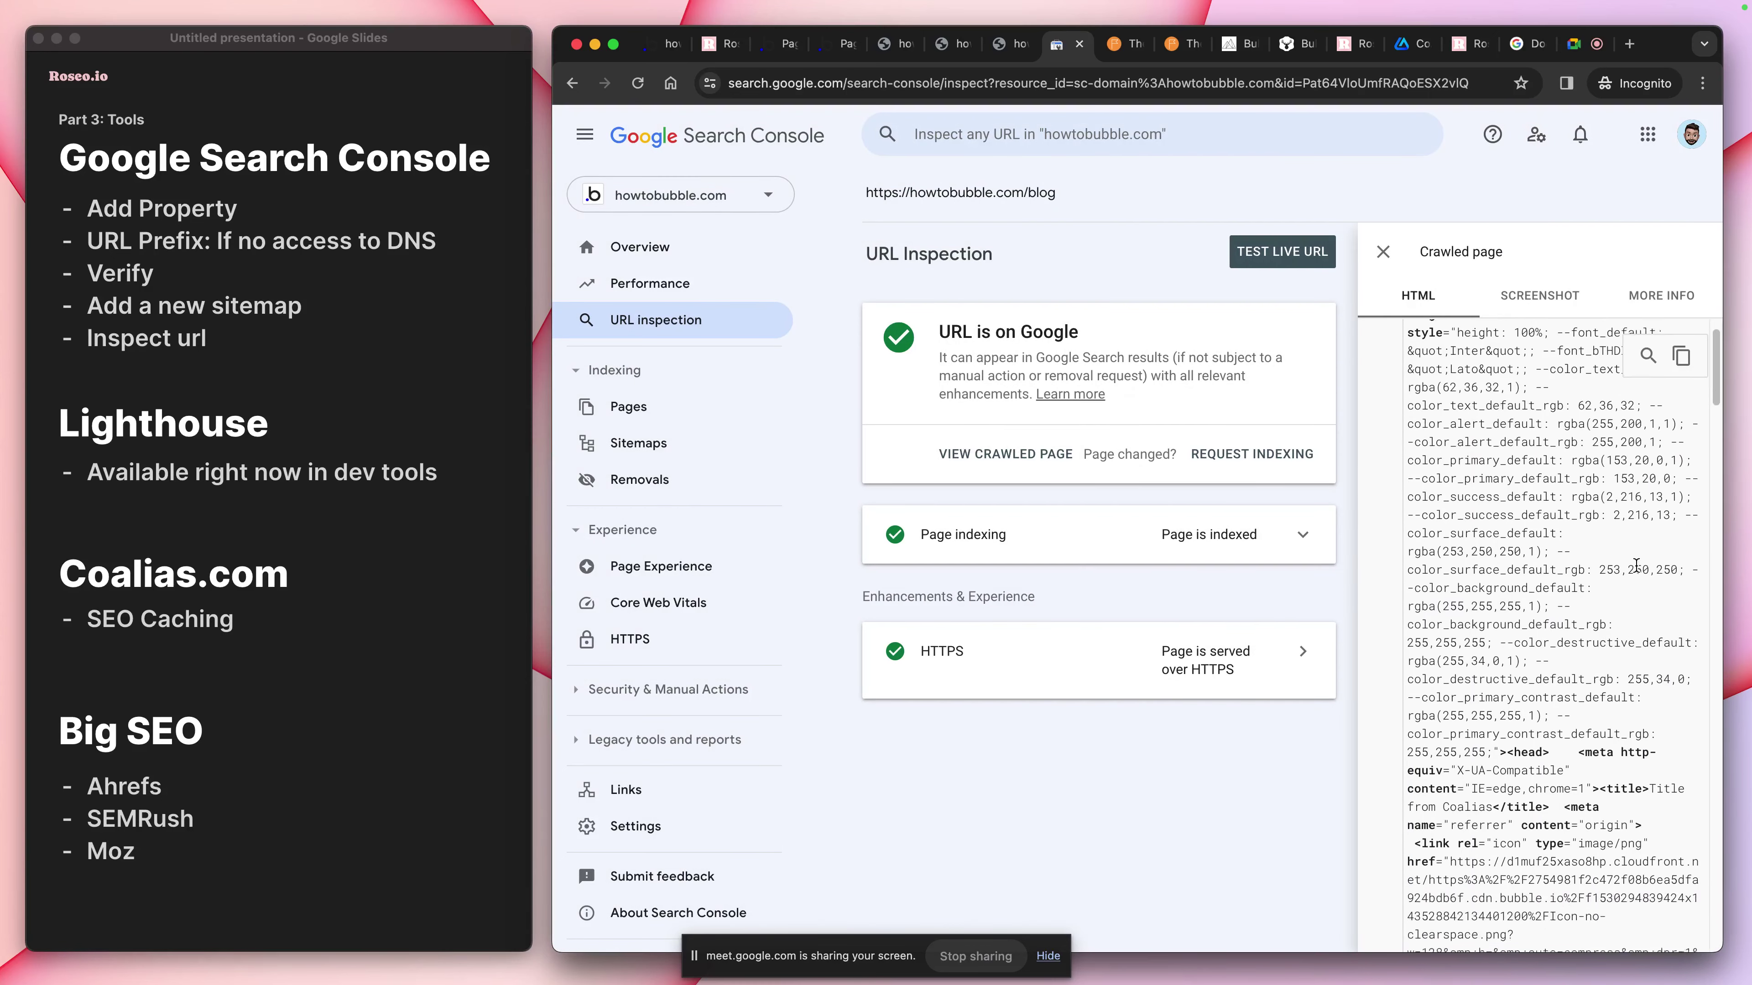
scroll(1630, 569, down, 10)
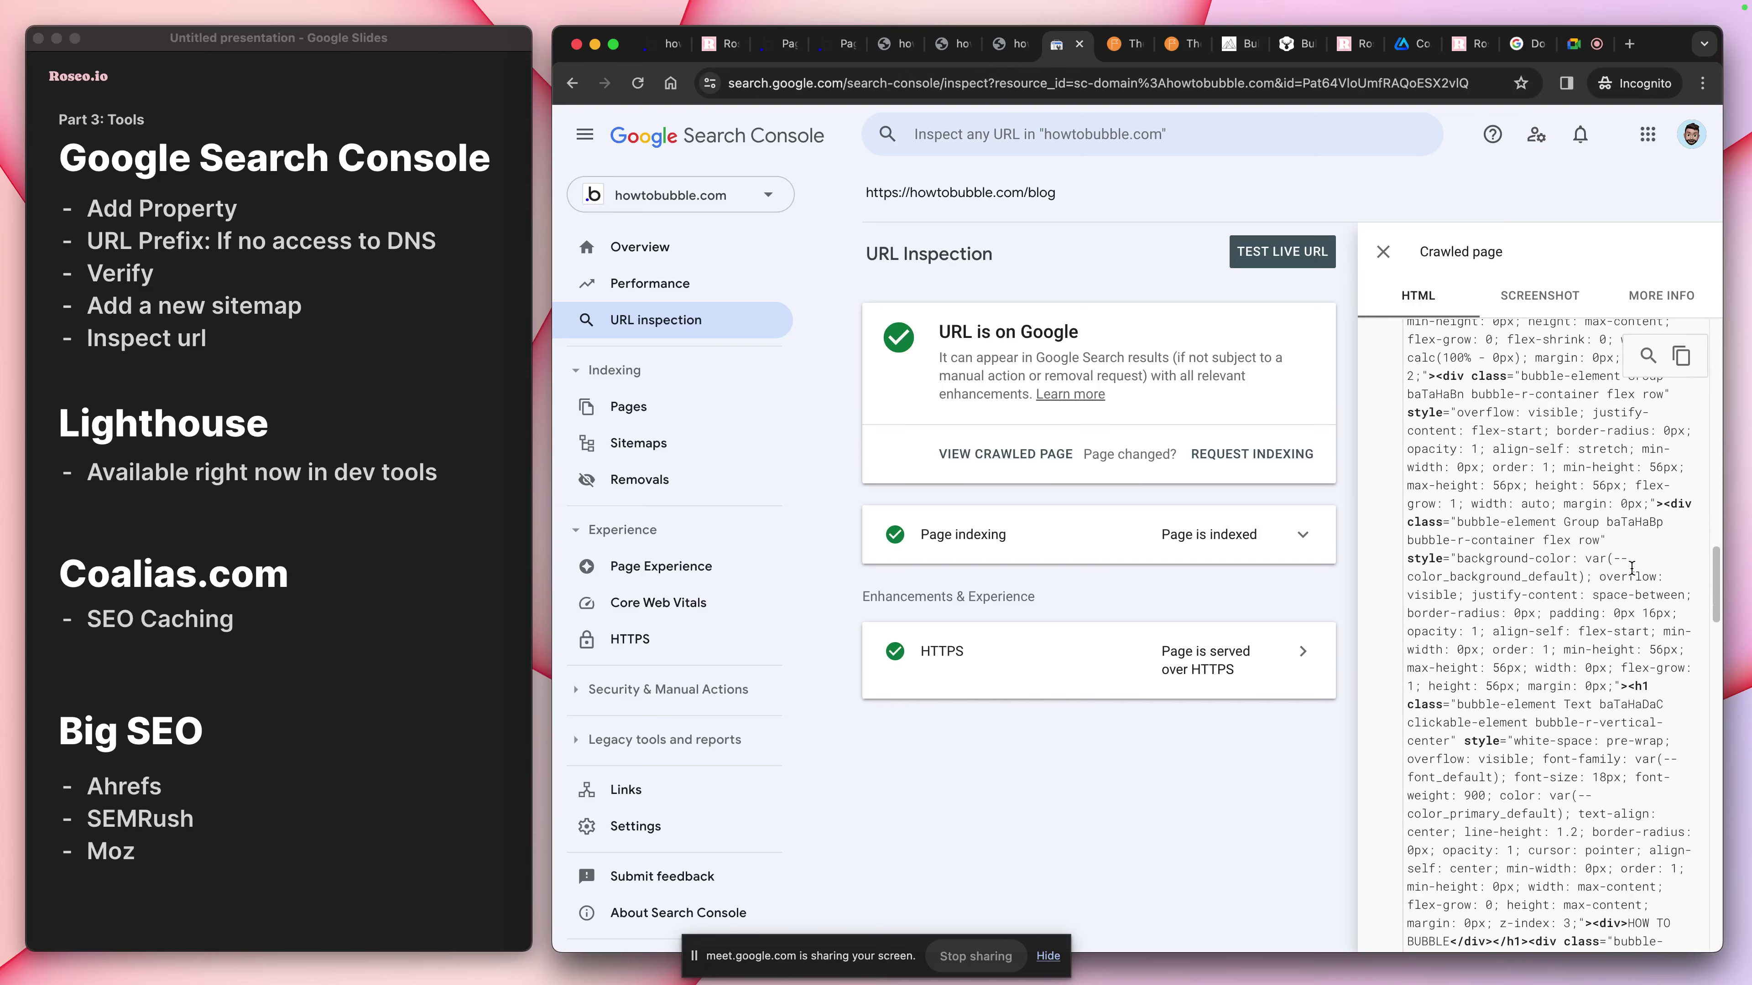
drag(1718, 609, 1699, 331)
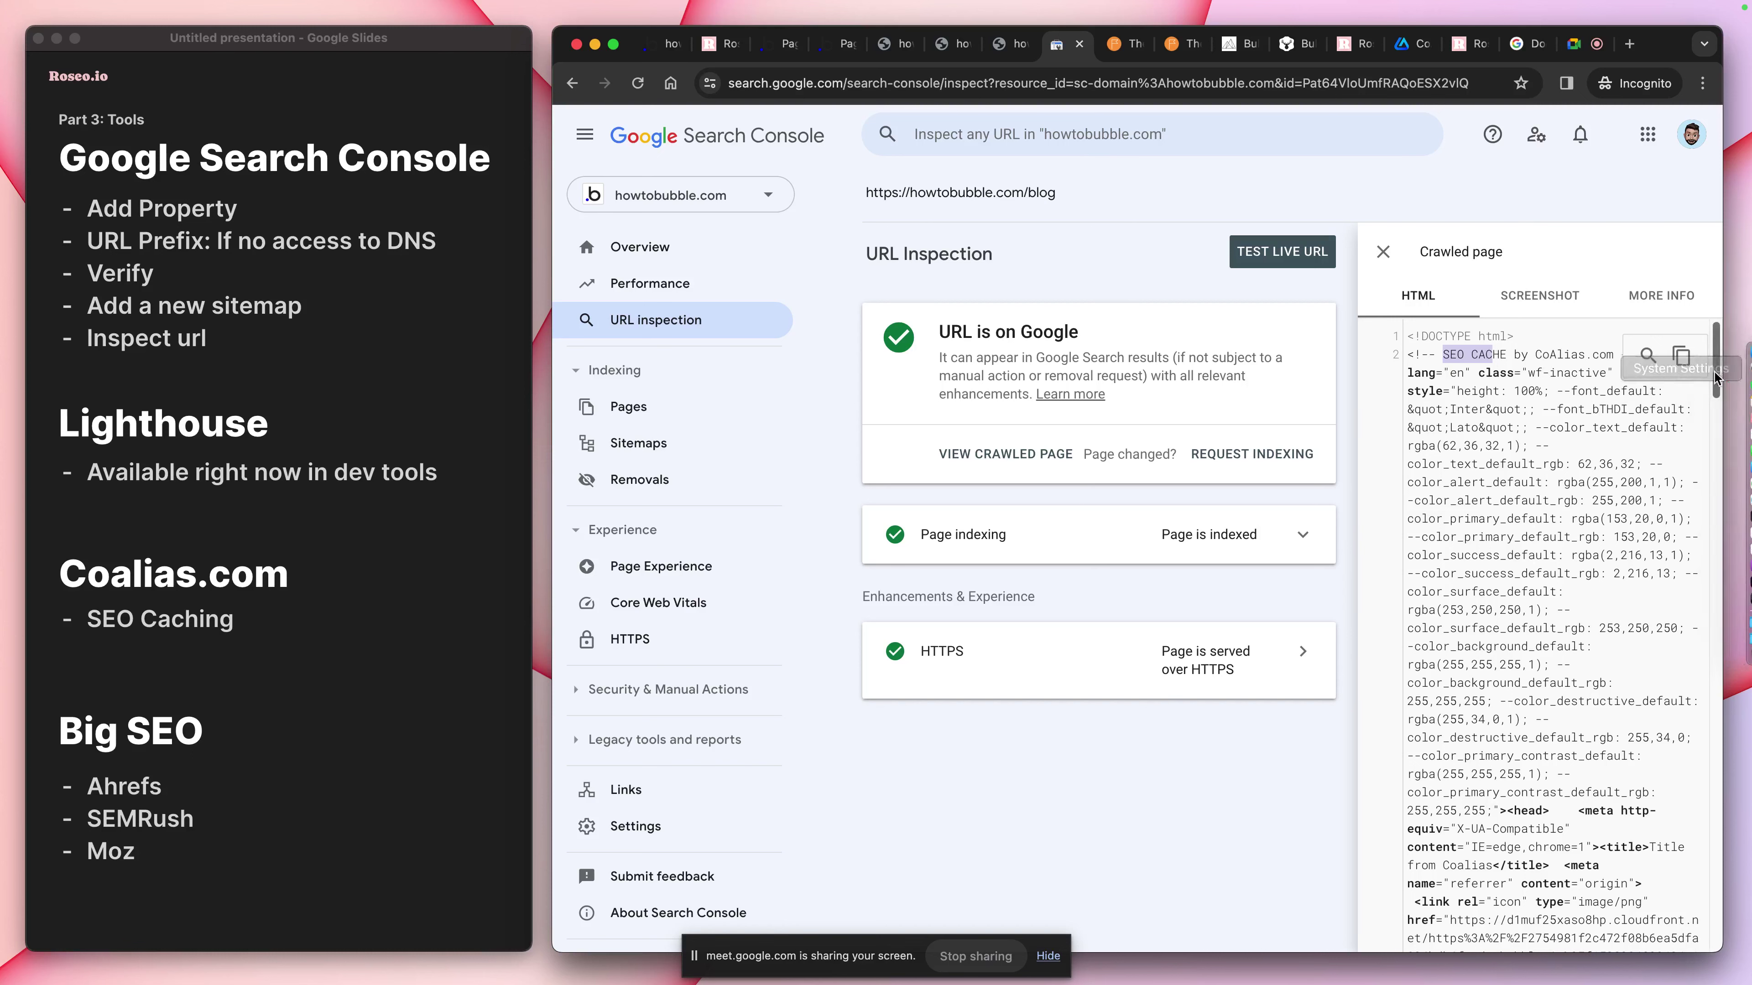
Examine the blog page's crawled HTML from the closing head tag through the Bubble elements in the body
drag(1717, 384, 1700, 503)
scroll(1586, 461, down, 2)
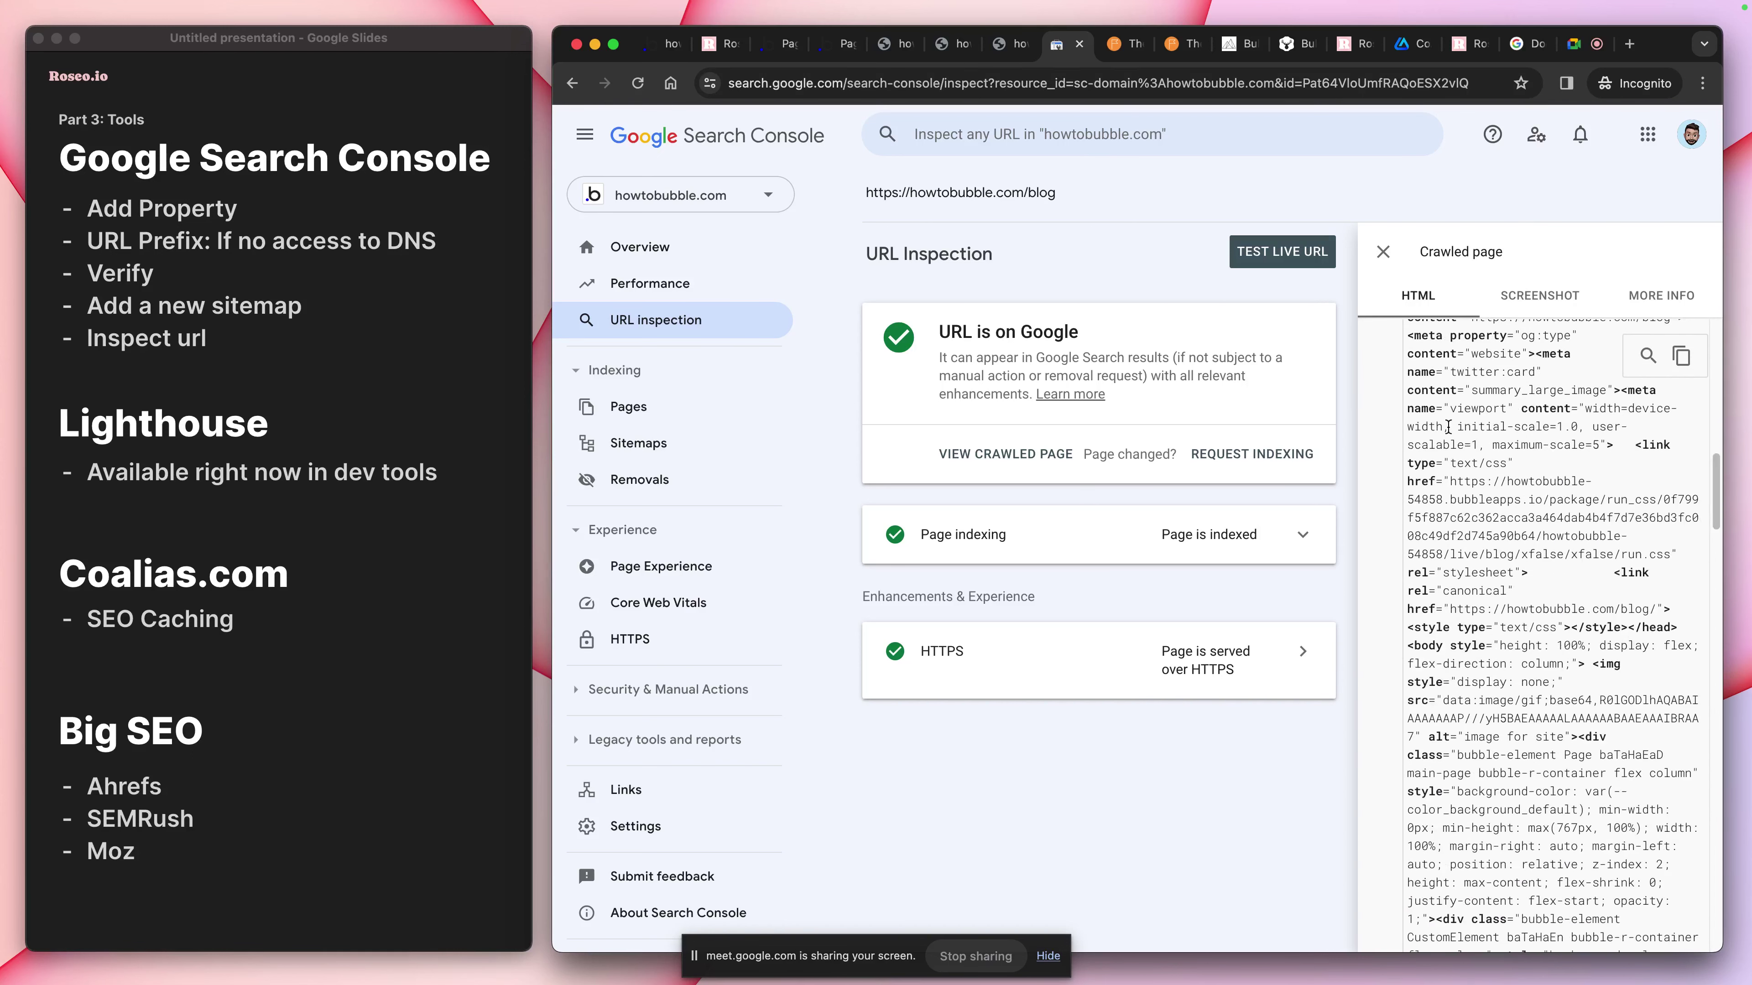
scroll(1473, 362, down, 5)
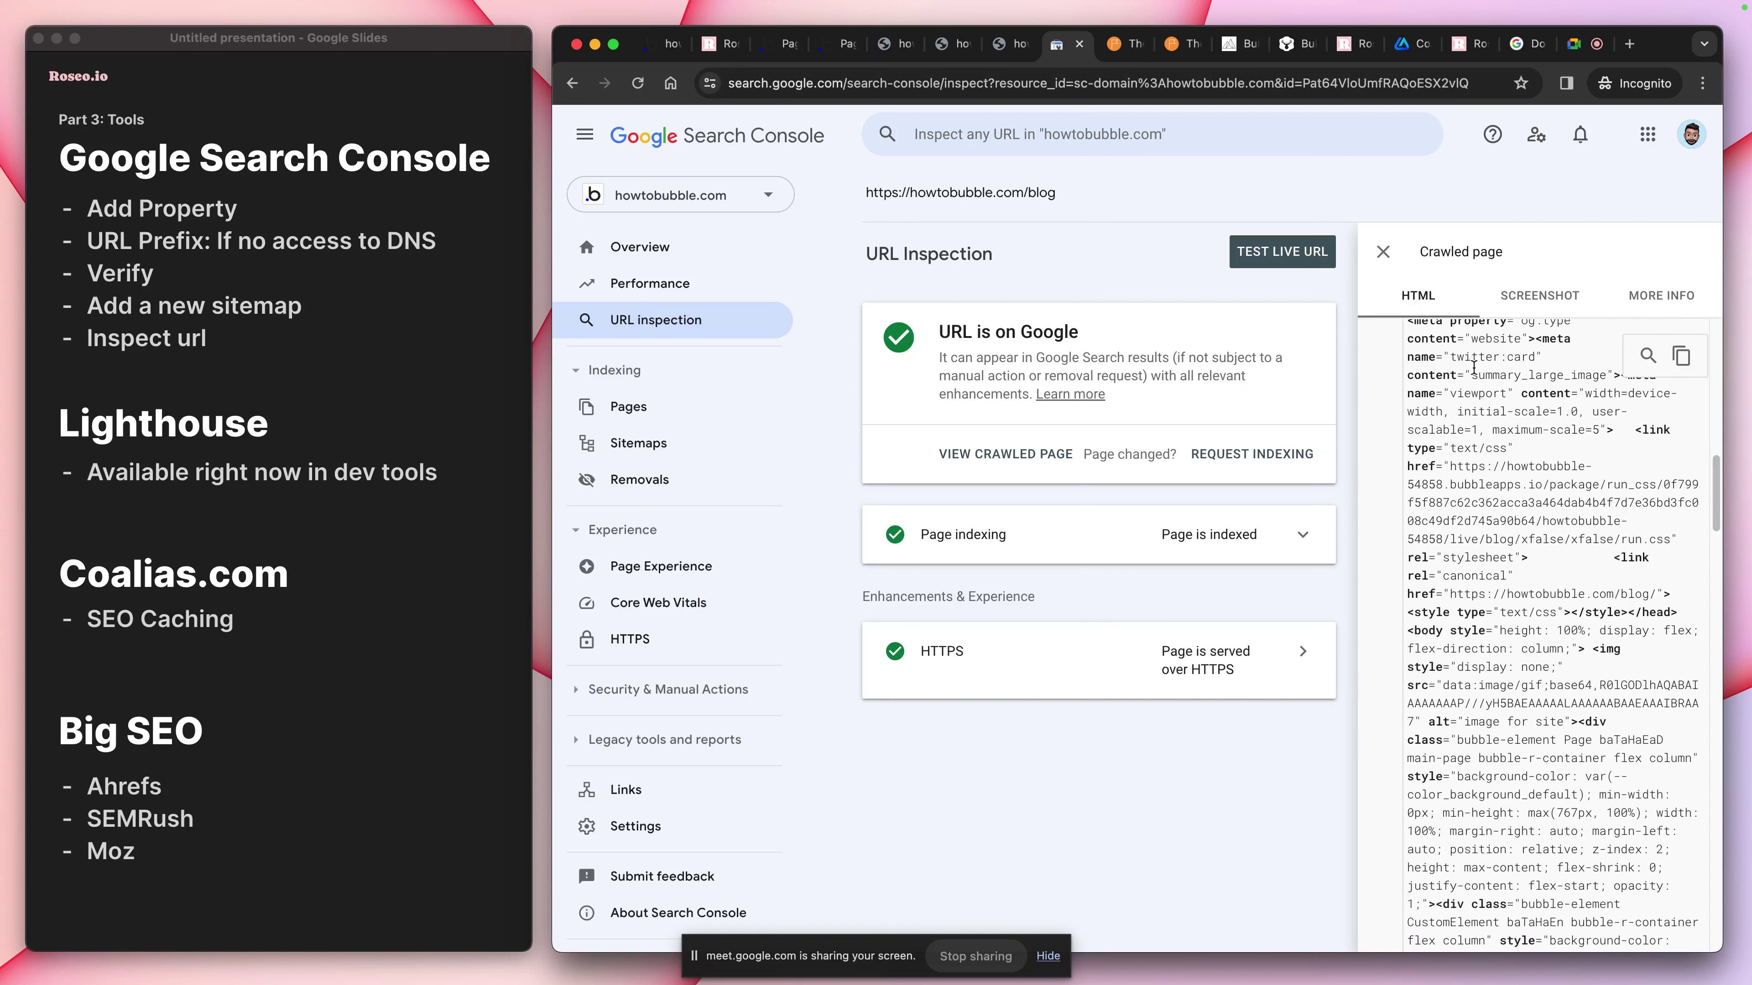
scroll(1469, 407, down, 3)
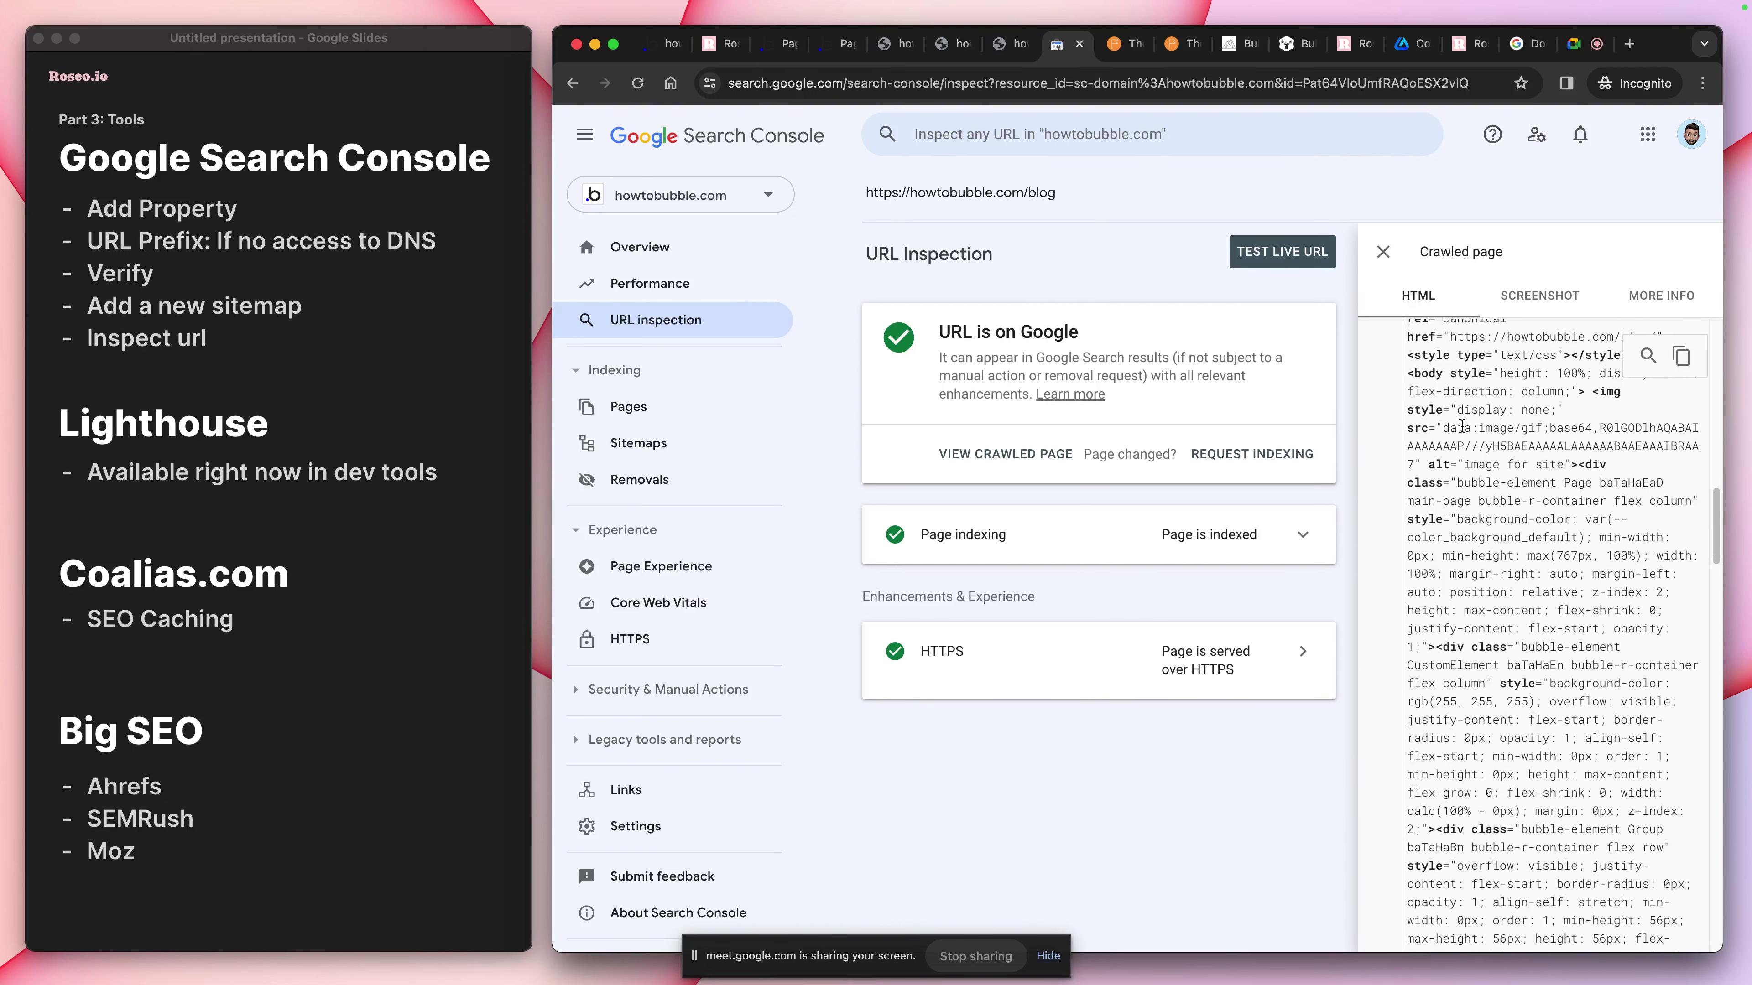
scroll(1491, 361, down, 6)
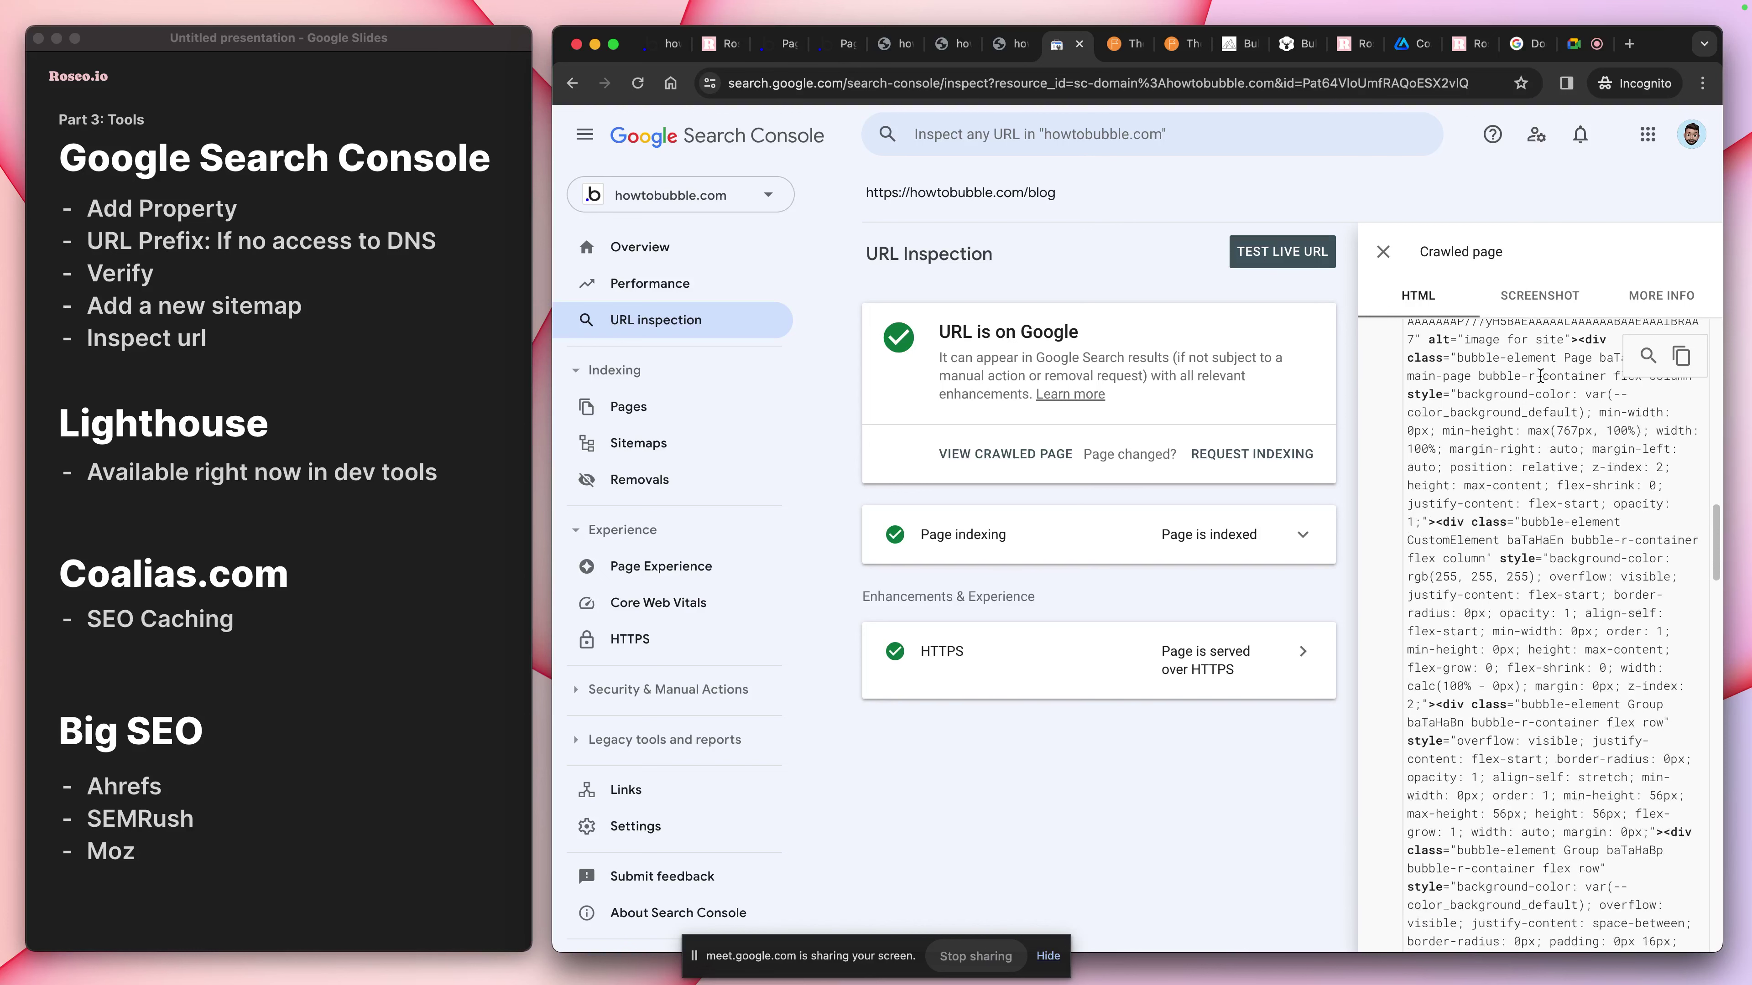
scroll(1529, 383, down, 2)
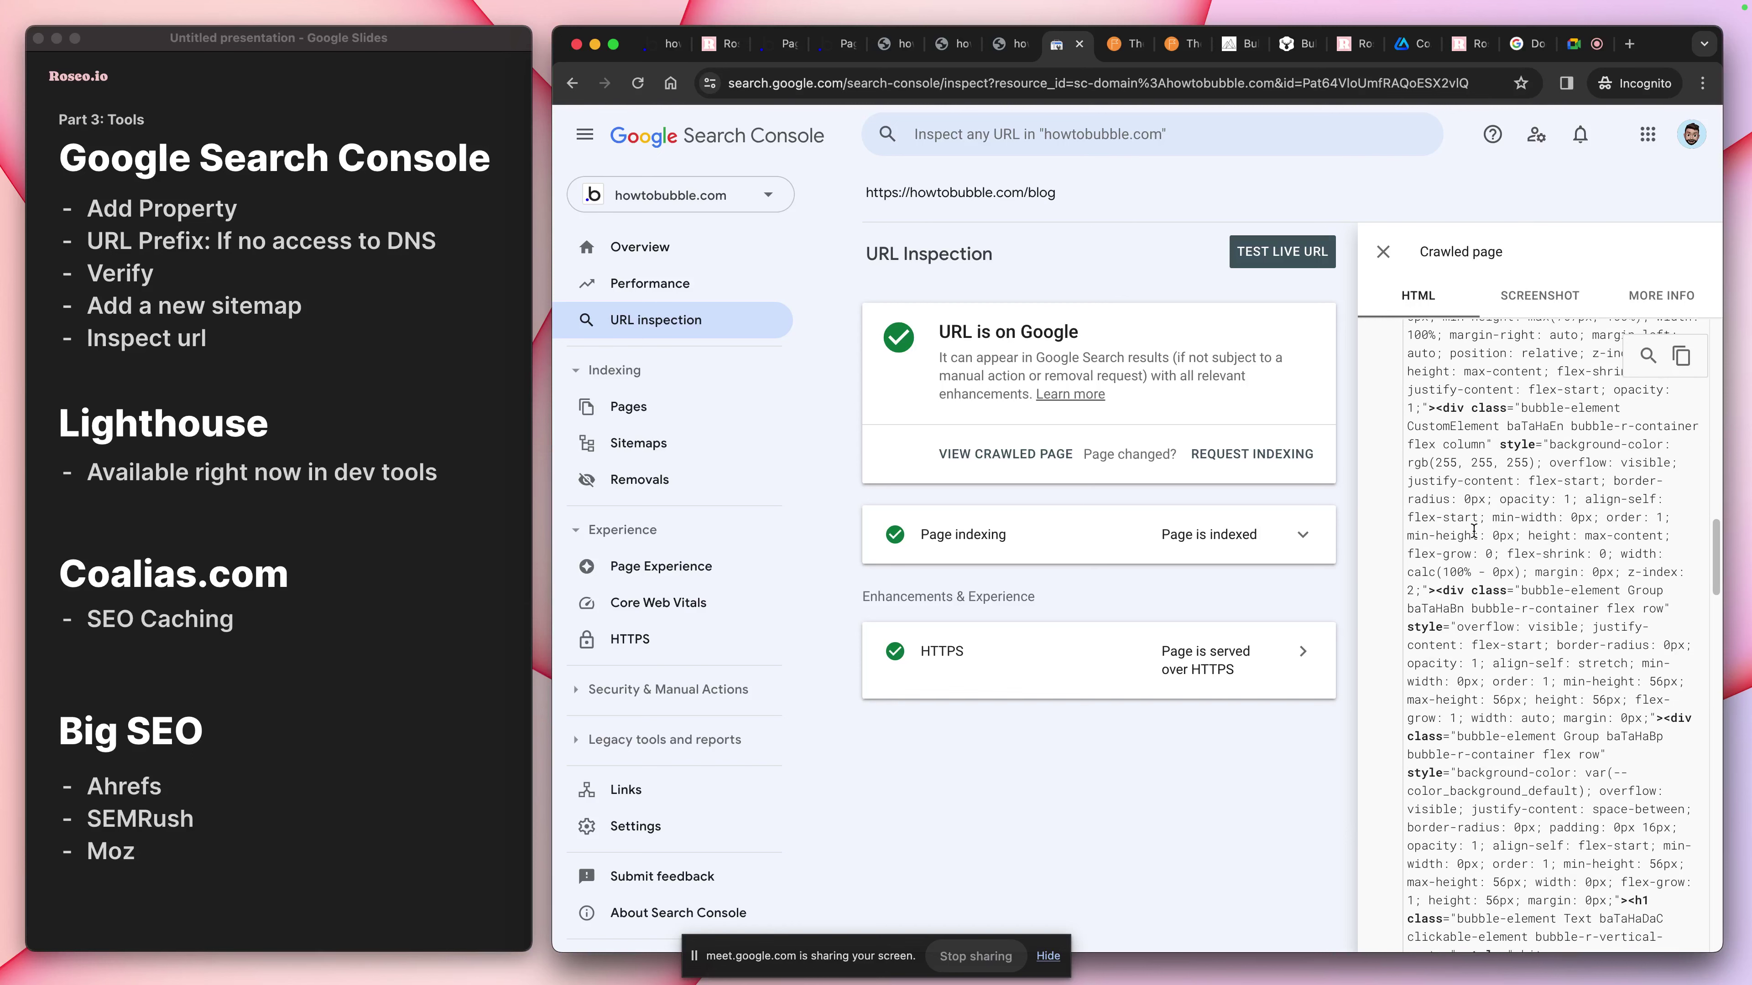
scroll(1495, 563, down, 4)
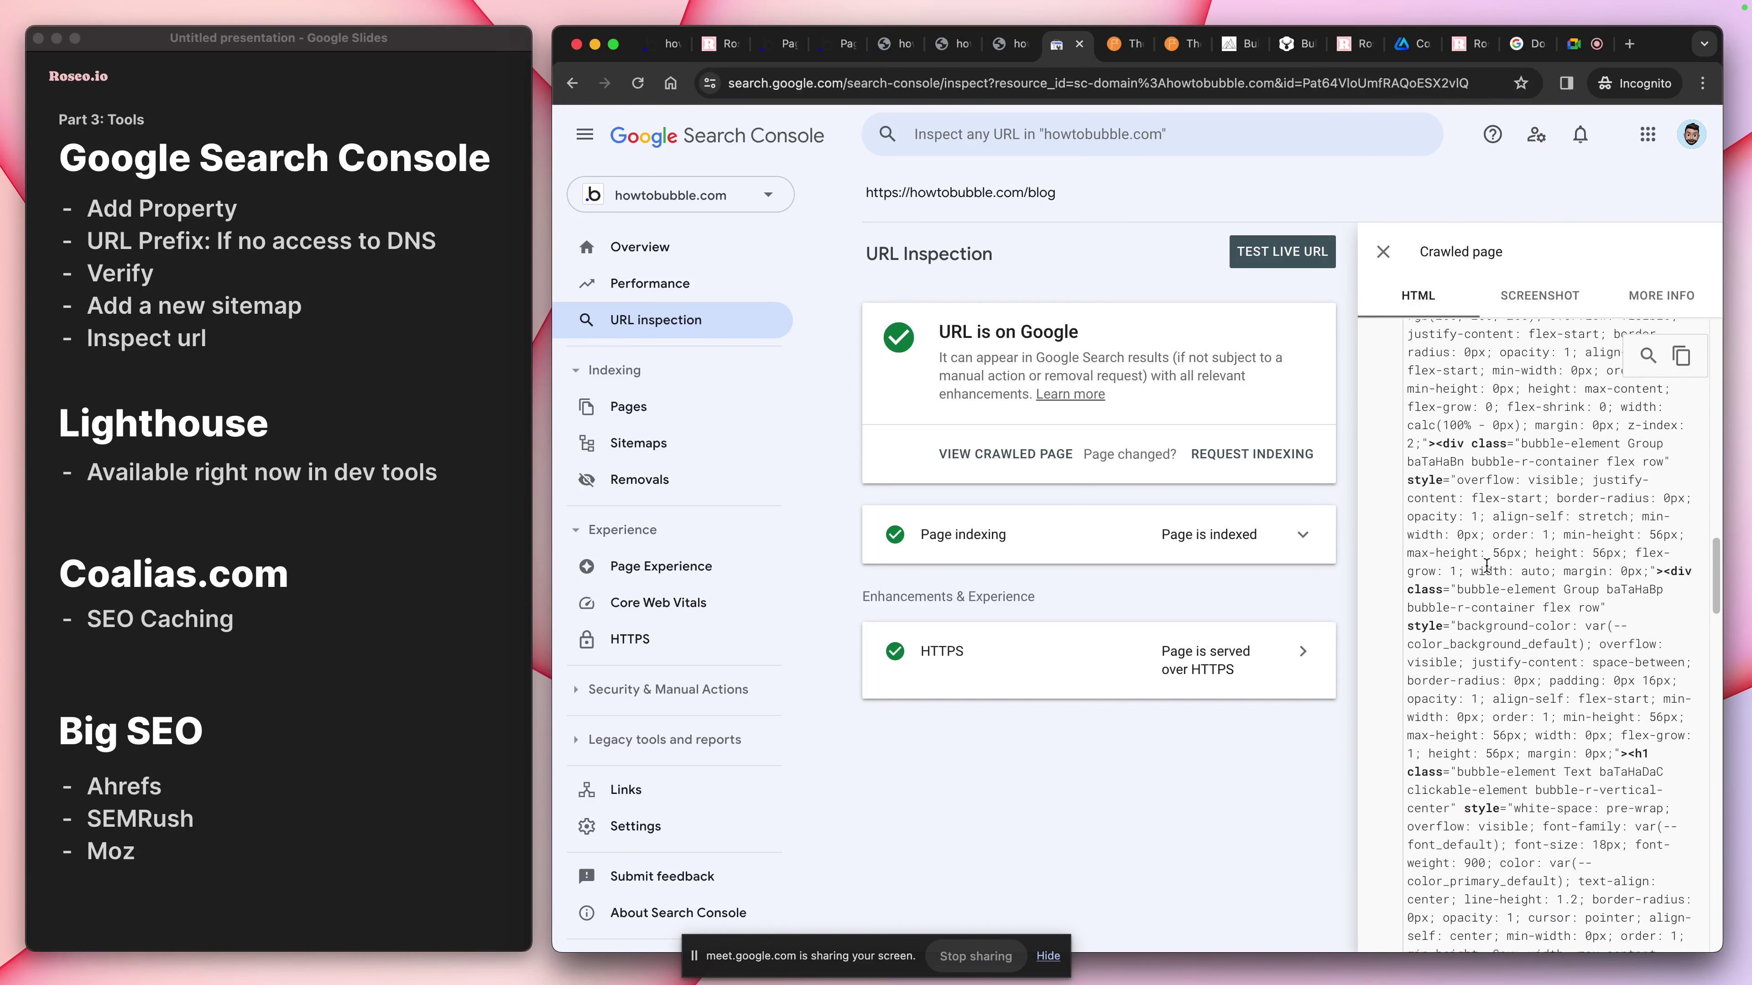
scroll(1486, 567, up, 6)
scroll(1487, 566, up, 7)
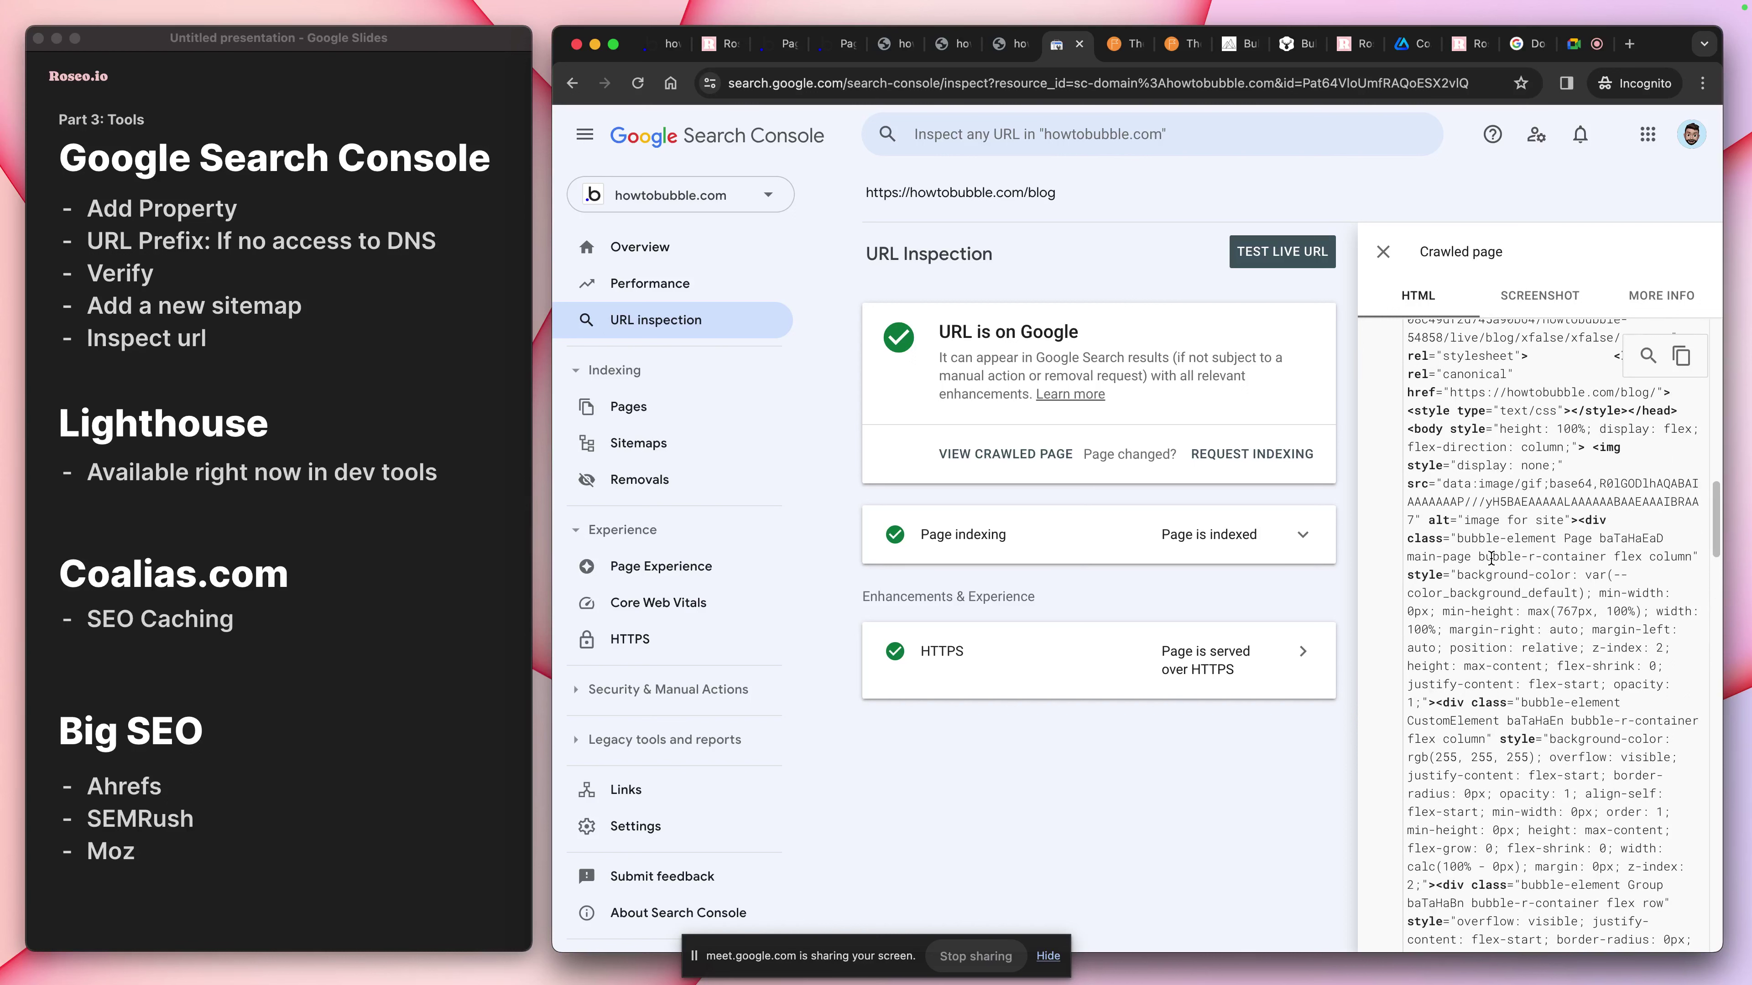
Search the blog page's crawled HTML for "body" and go through the opening and closing tag matches
key(super+f)
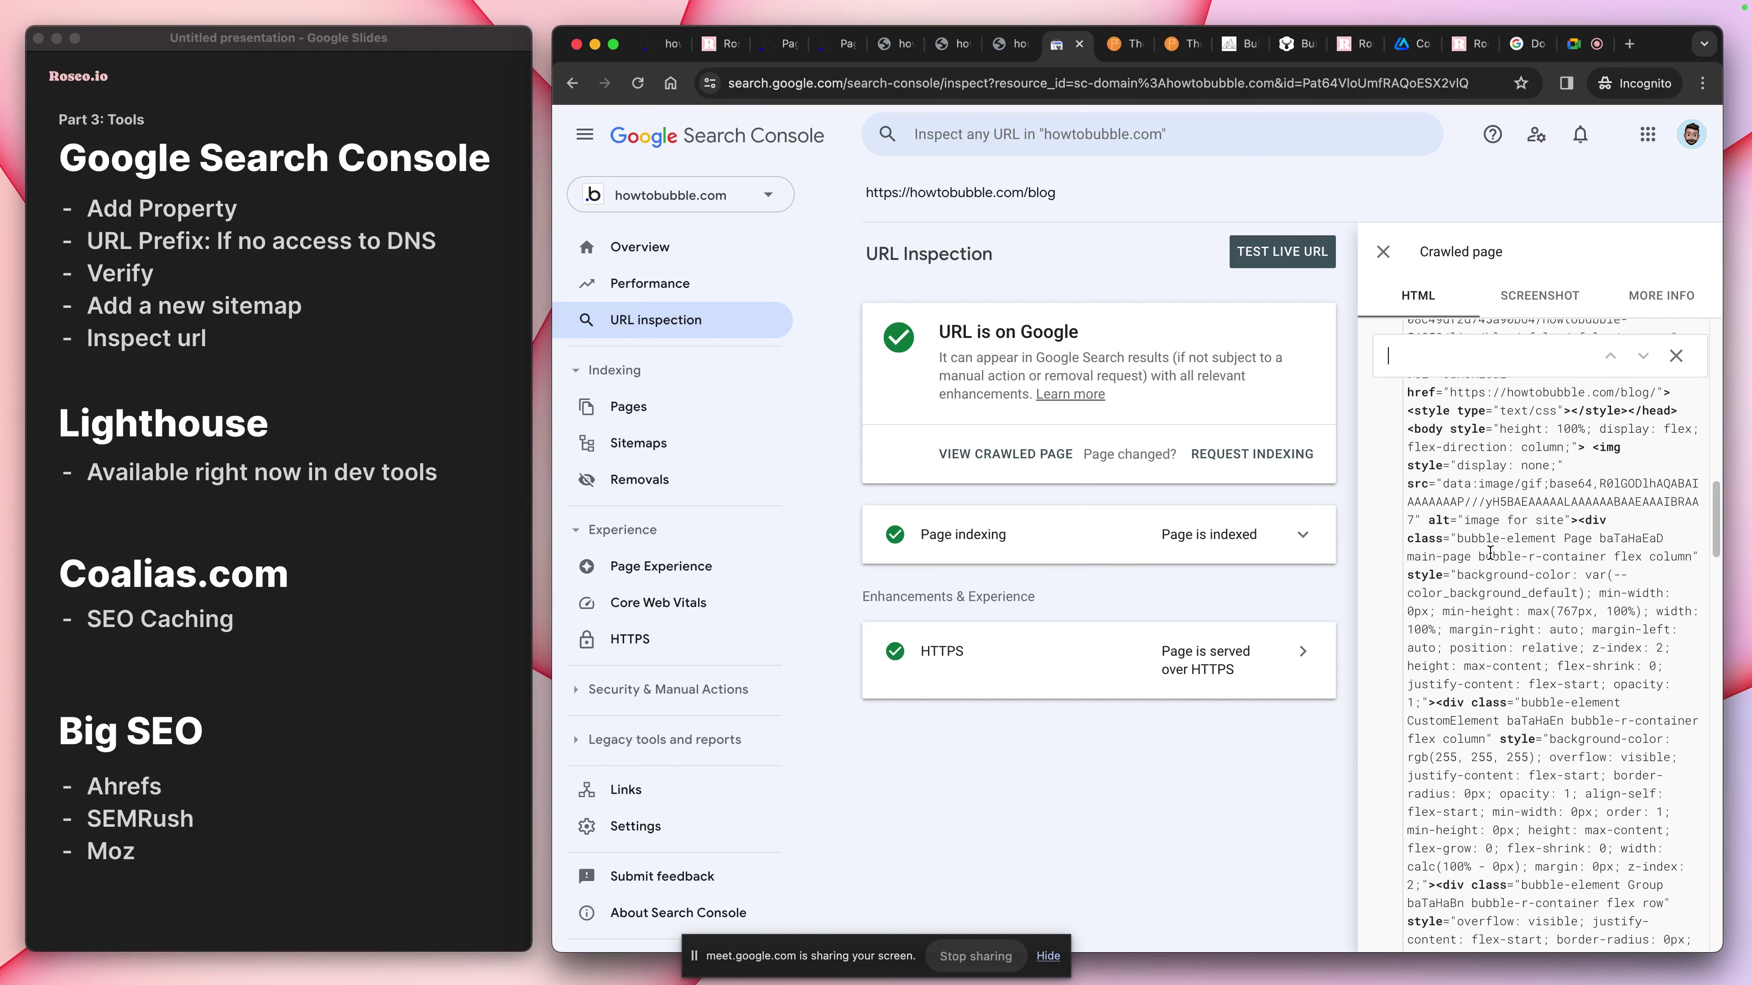
text(body)
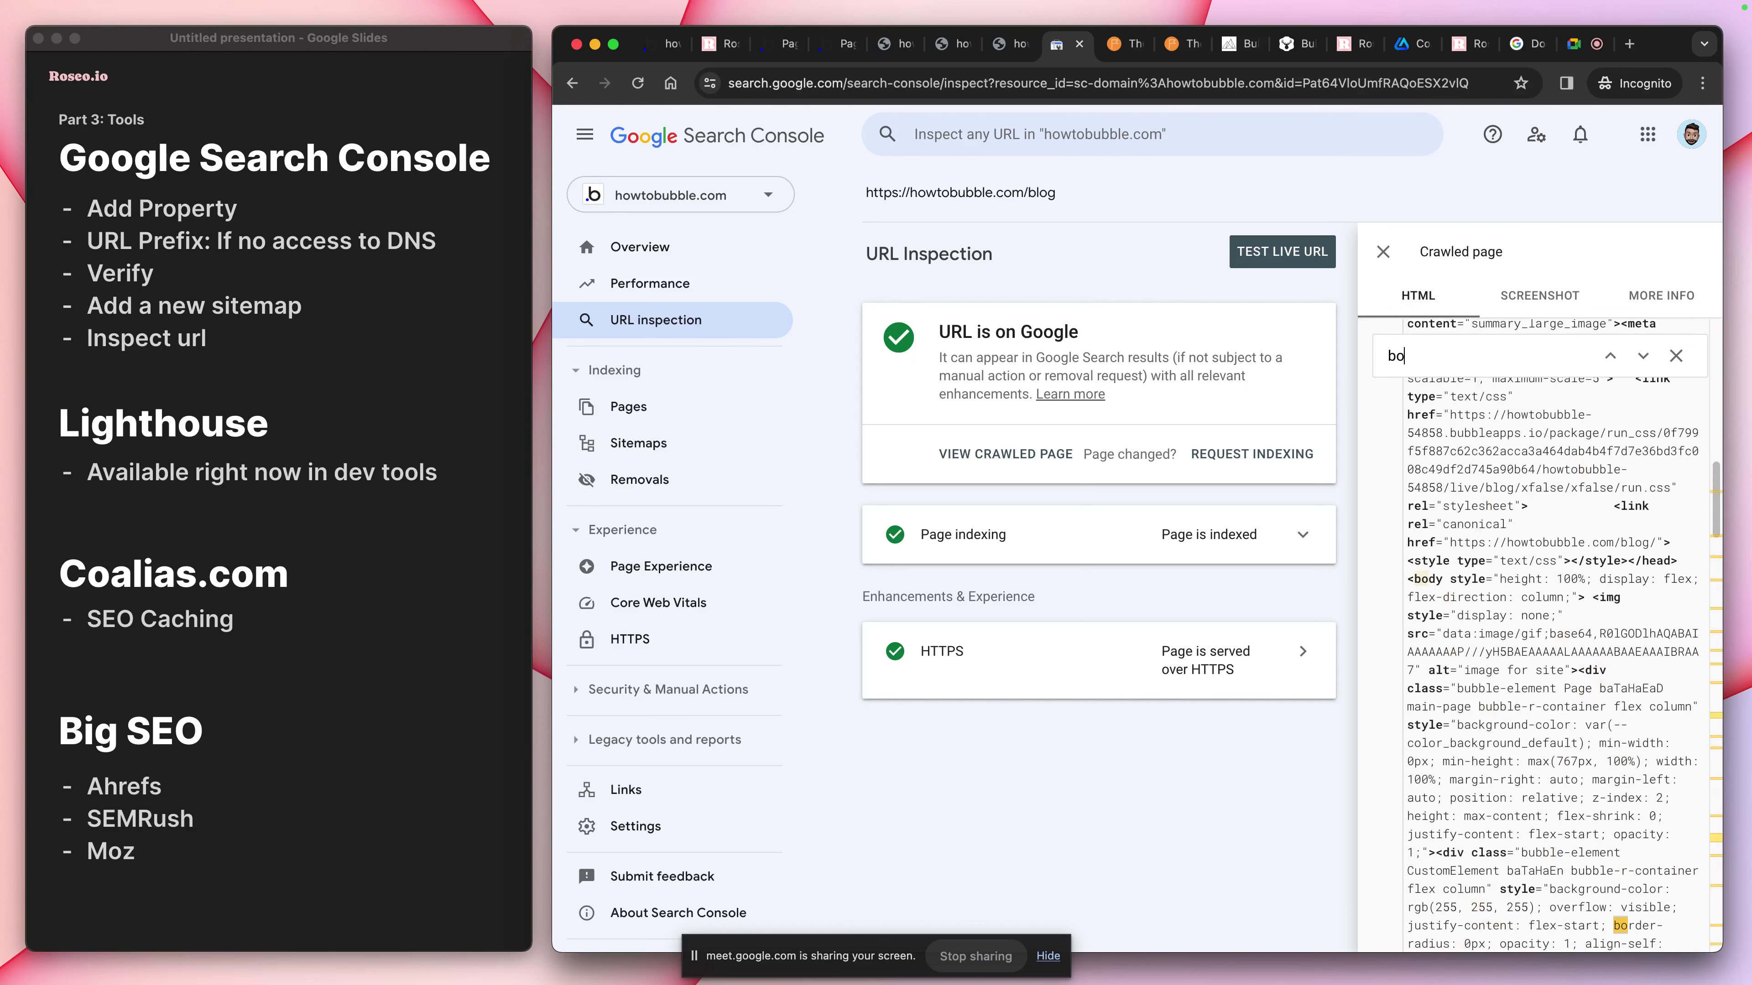
click(1611, 356)
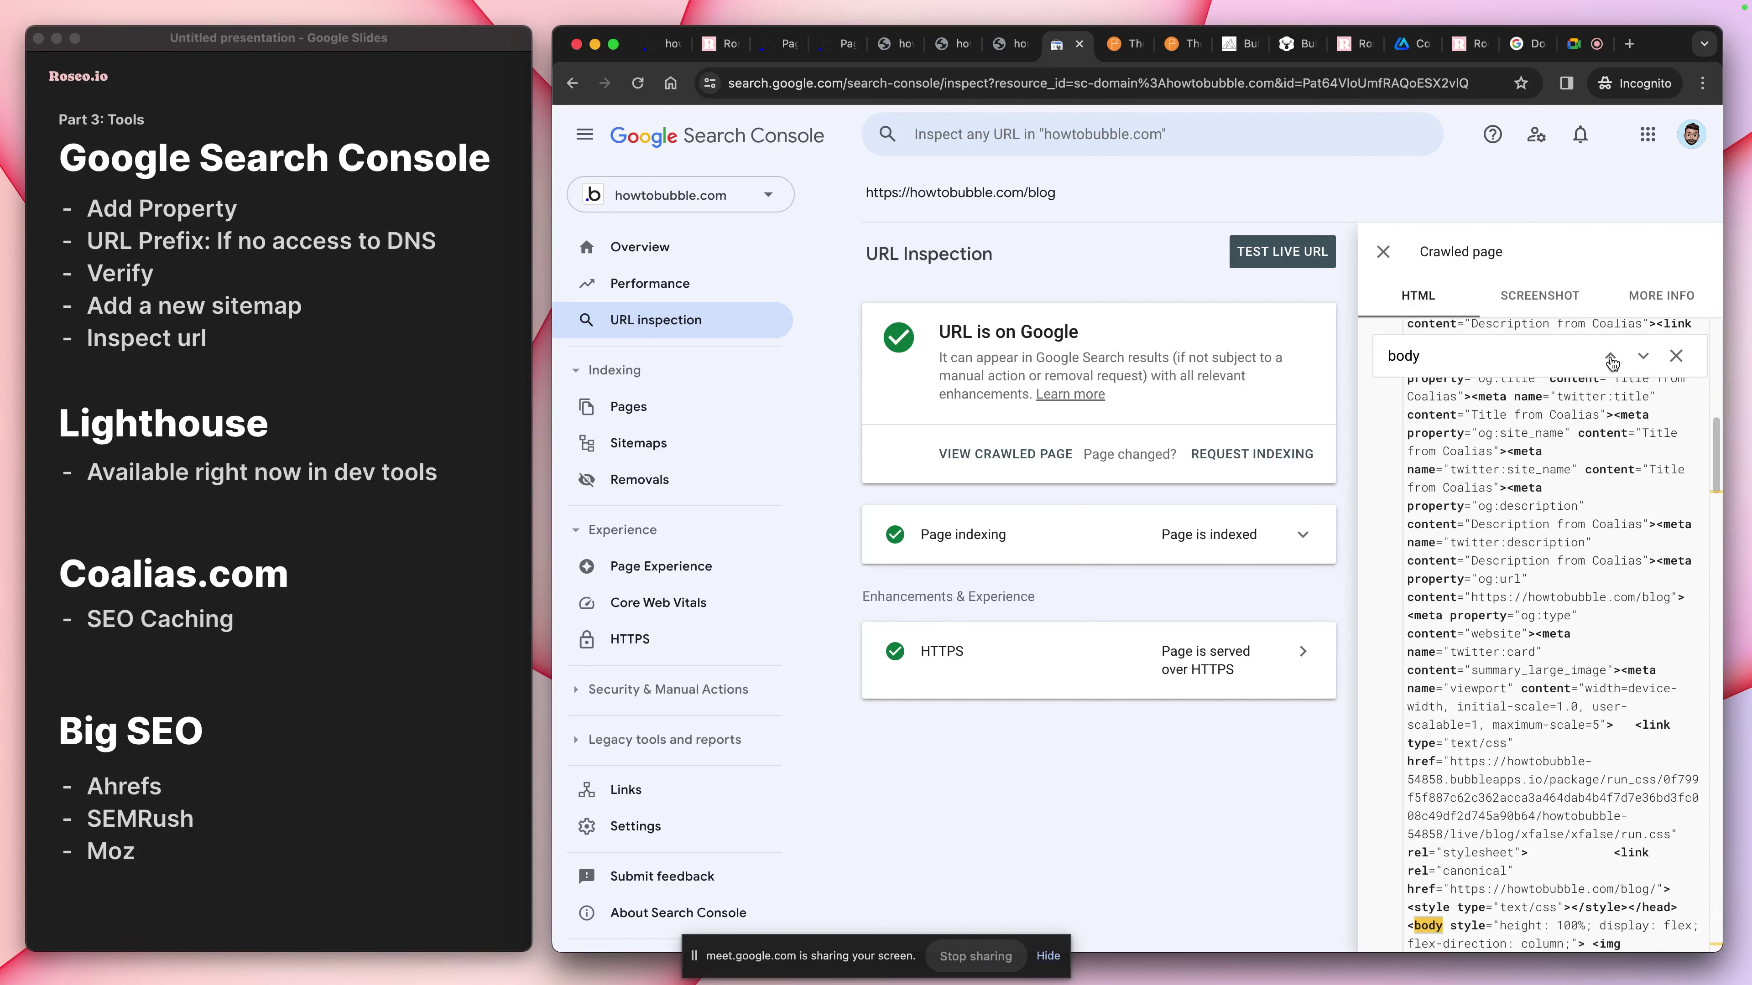
click(1613, 358)
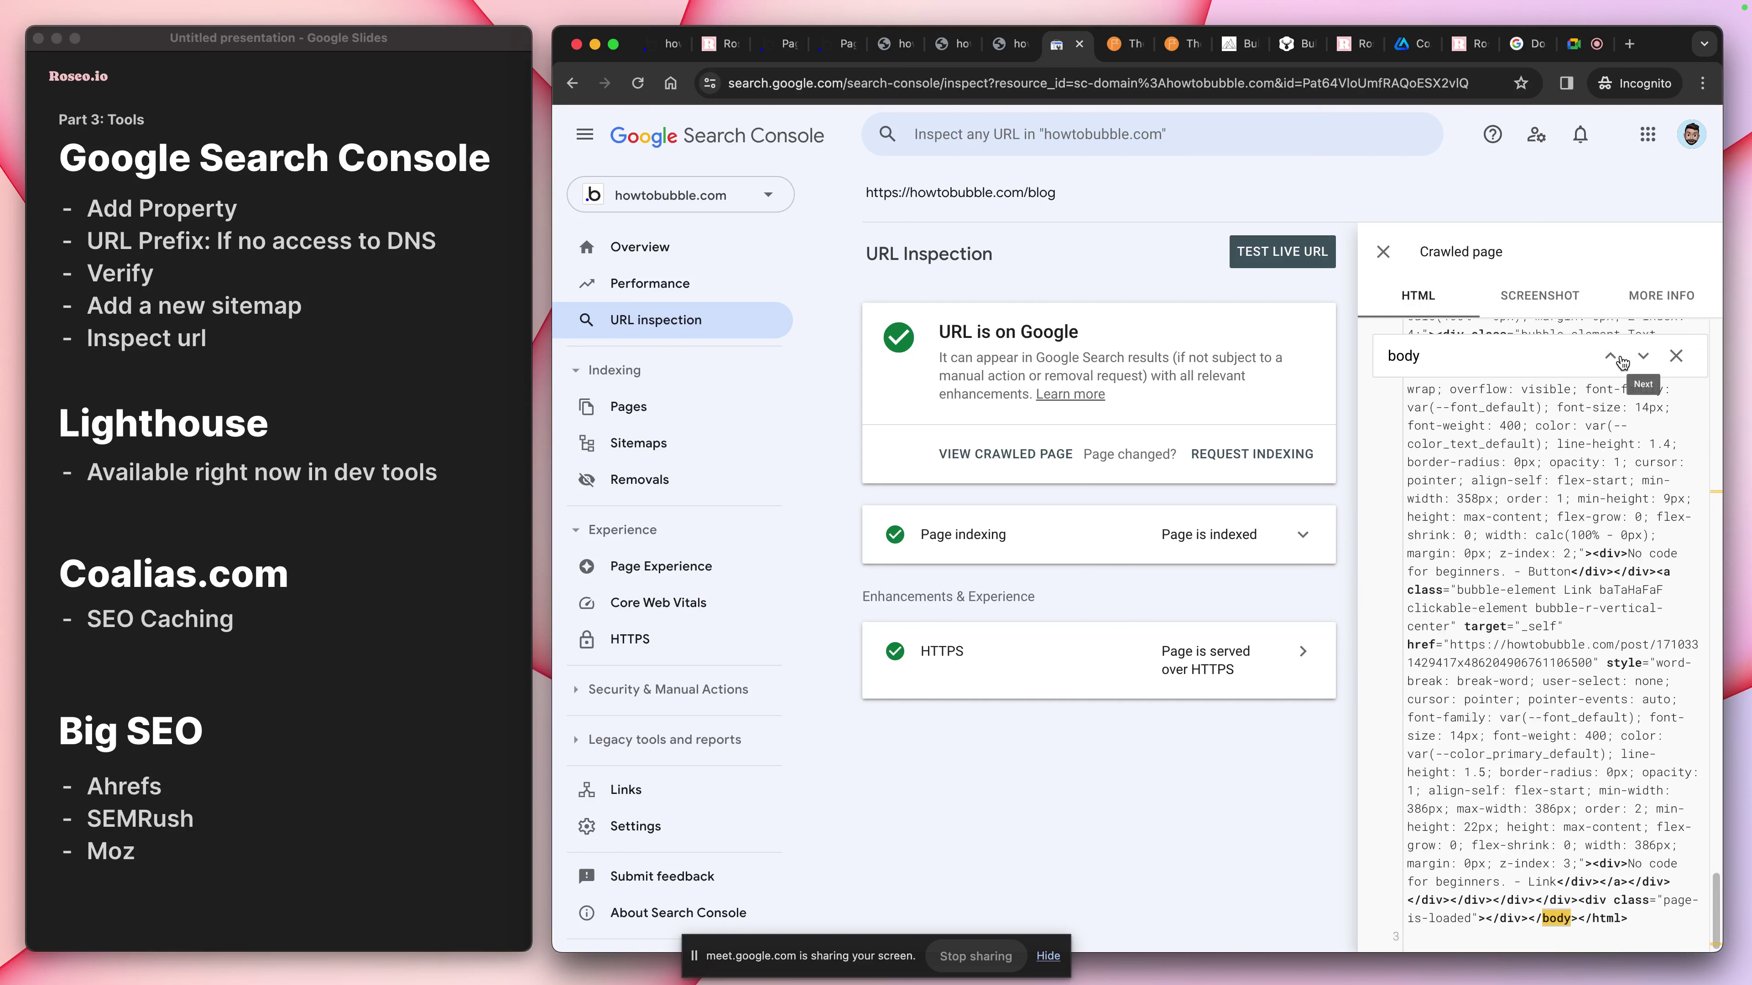
click(1640, 357)
scroll(1565, 741, down, 5)
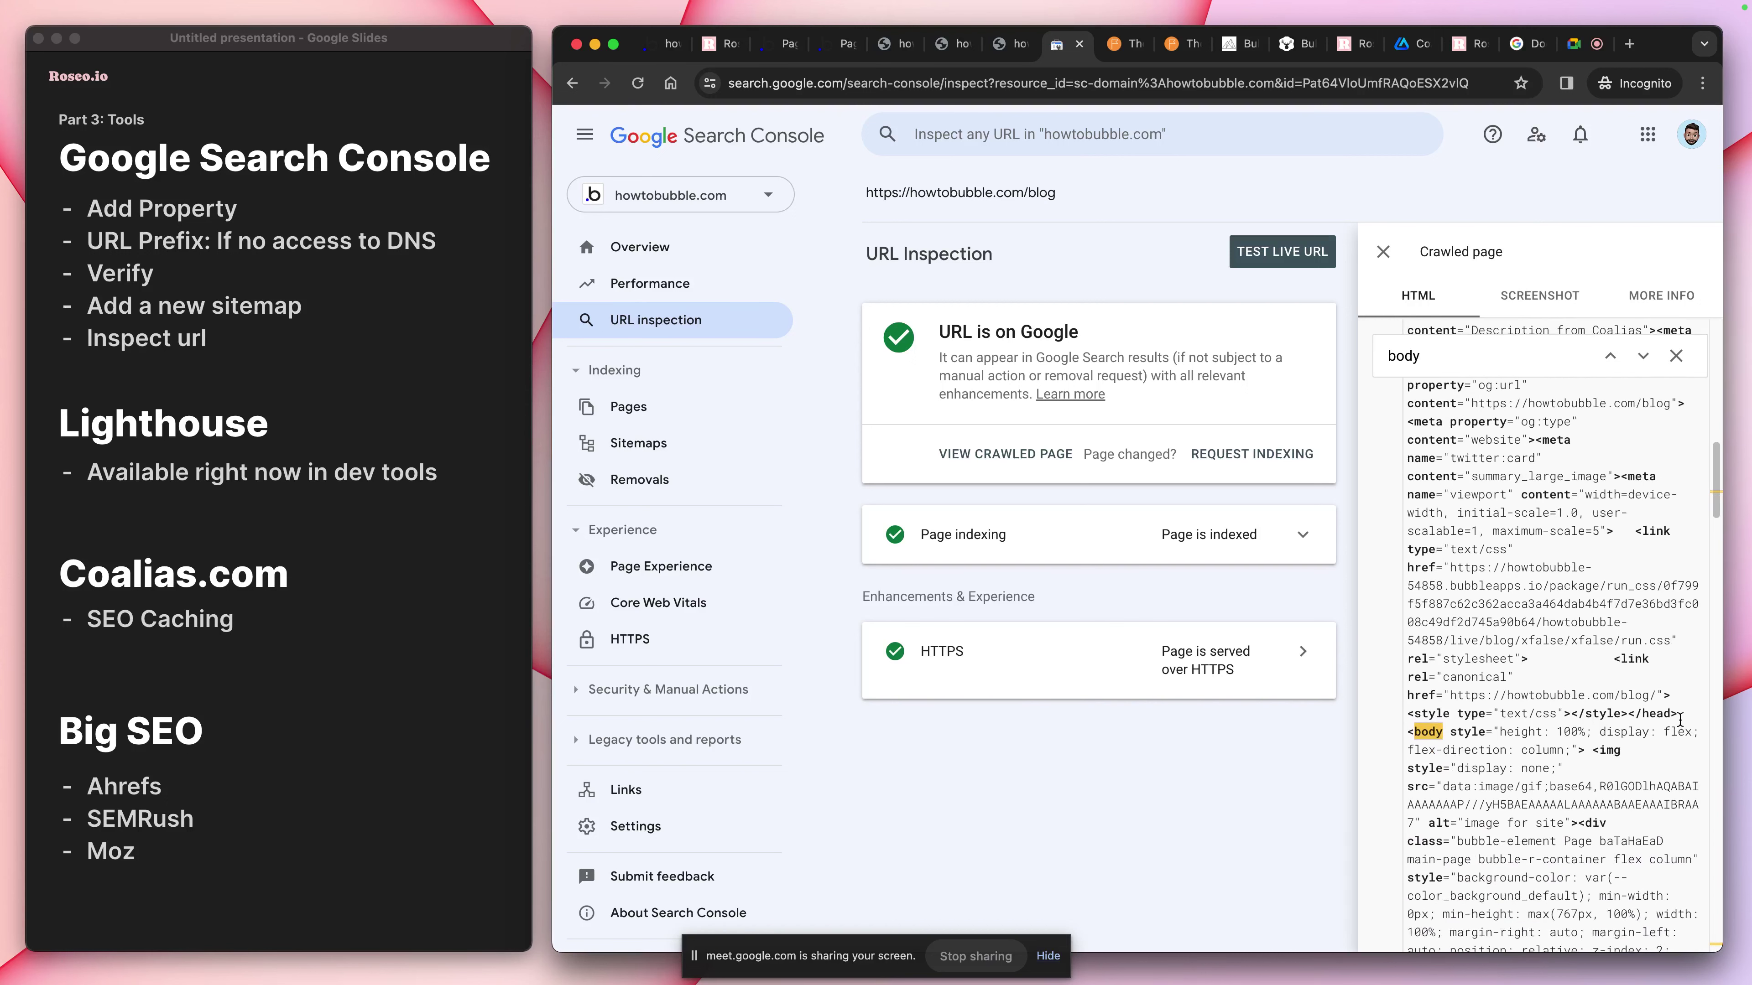
Examine the title, description and social meta tags in the blog page's crawled head, down to the opening body tag
click(1451, 750)
scroll(1466, 731, down, 3)
scroll(1466, 731, down, 1)
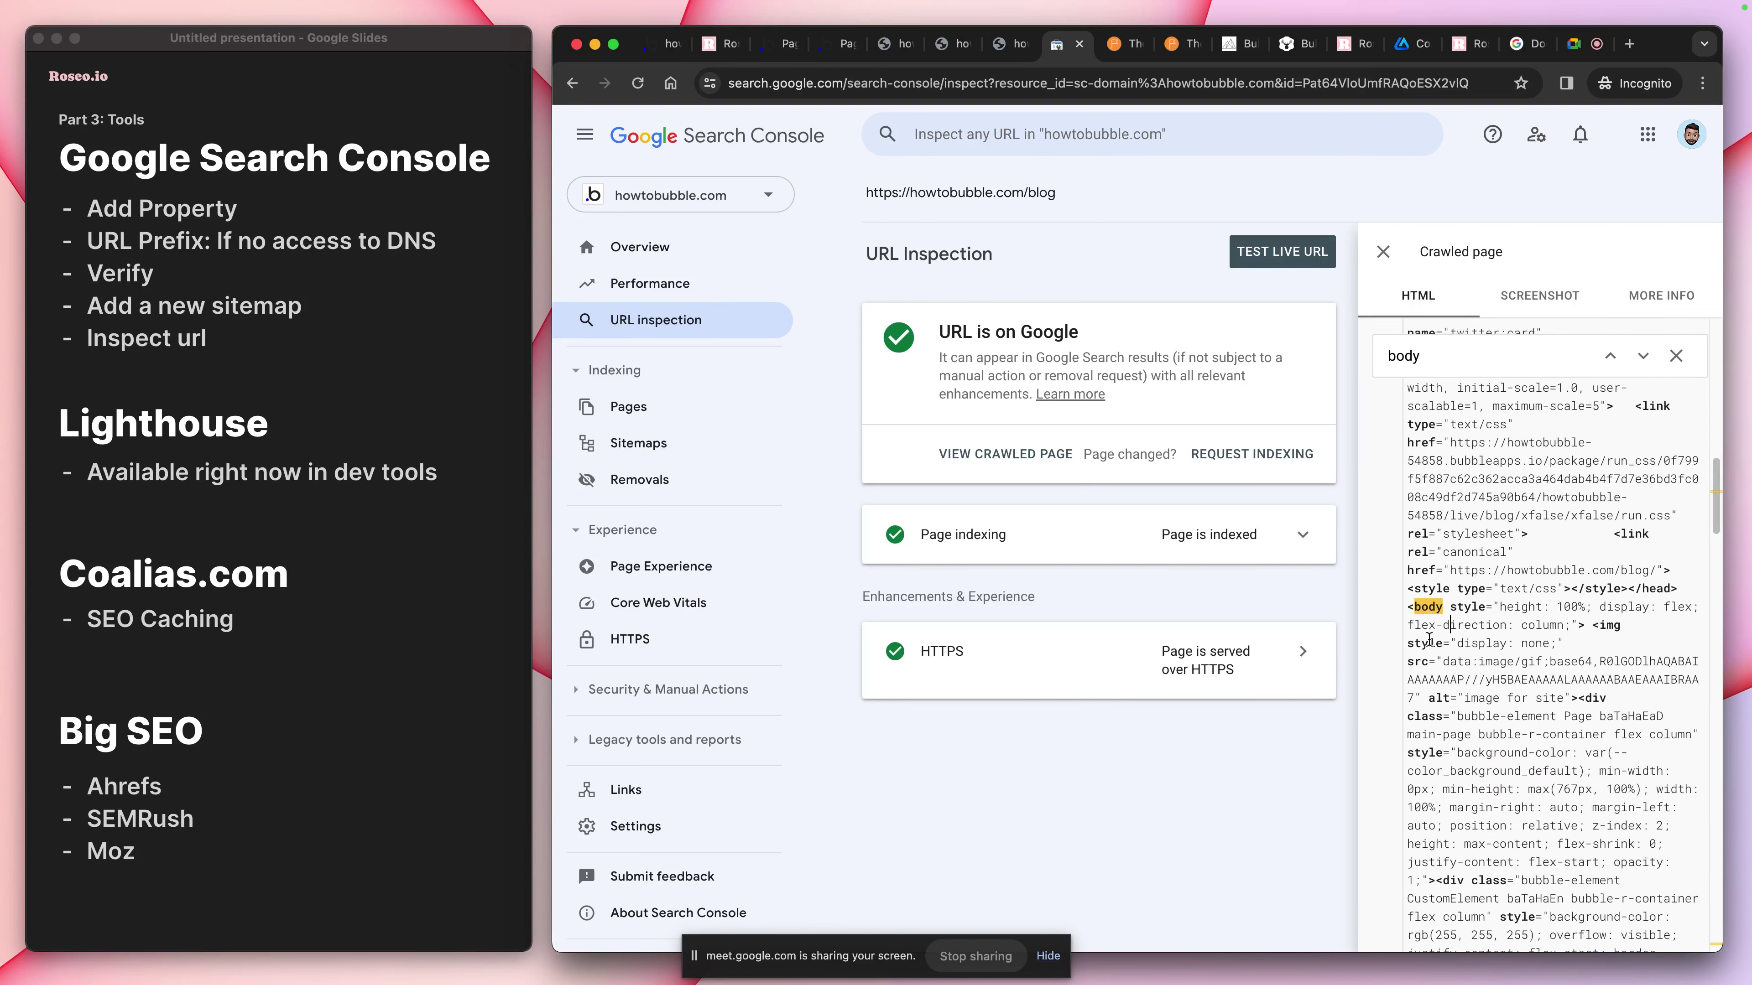
scroll(1490, 621, down, 5)
scroll(1521, 623, up, 8)
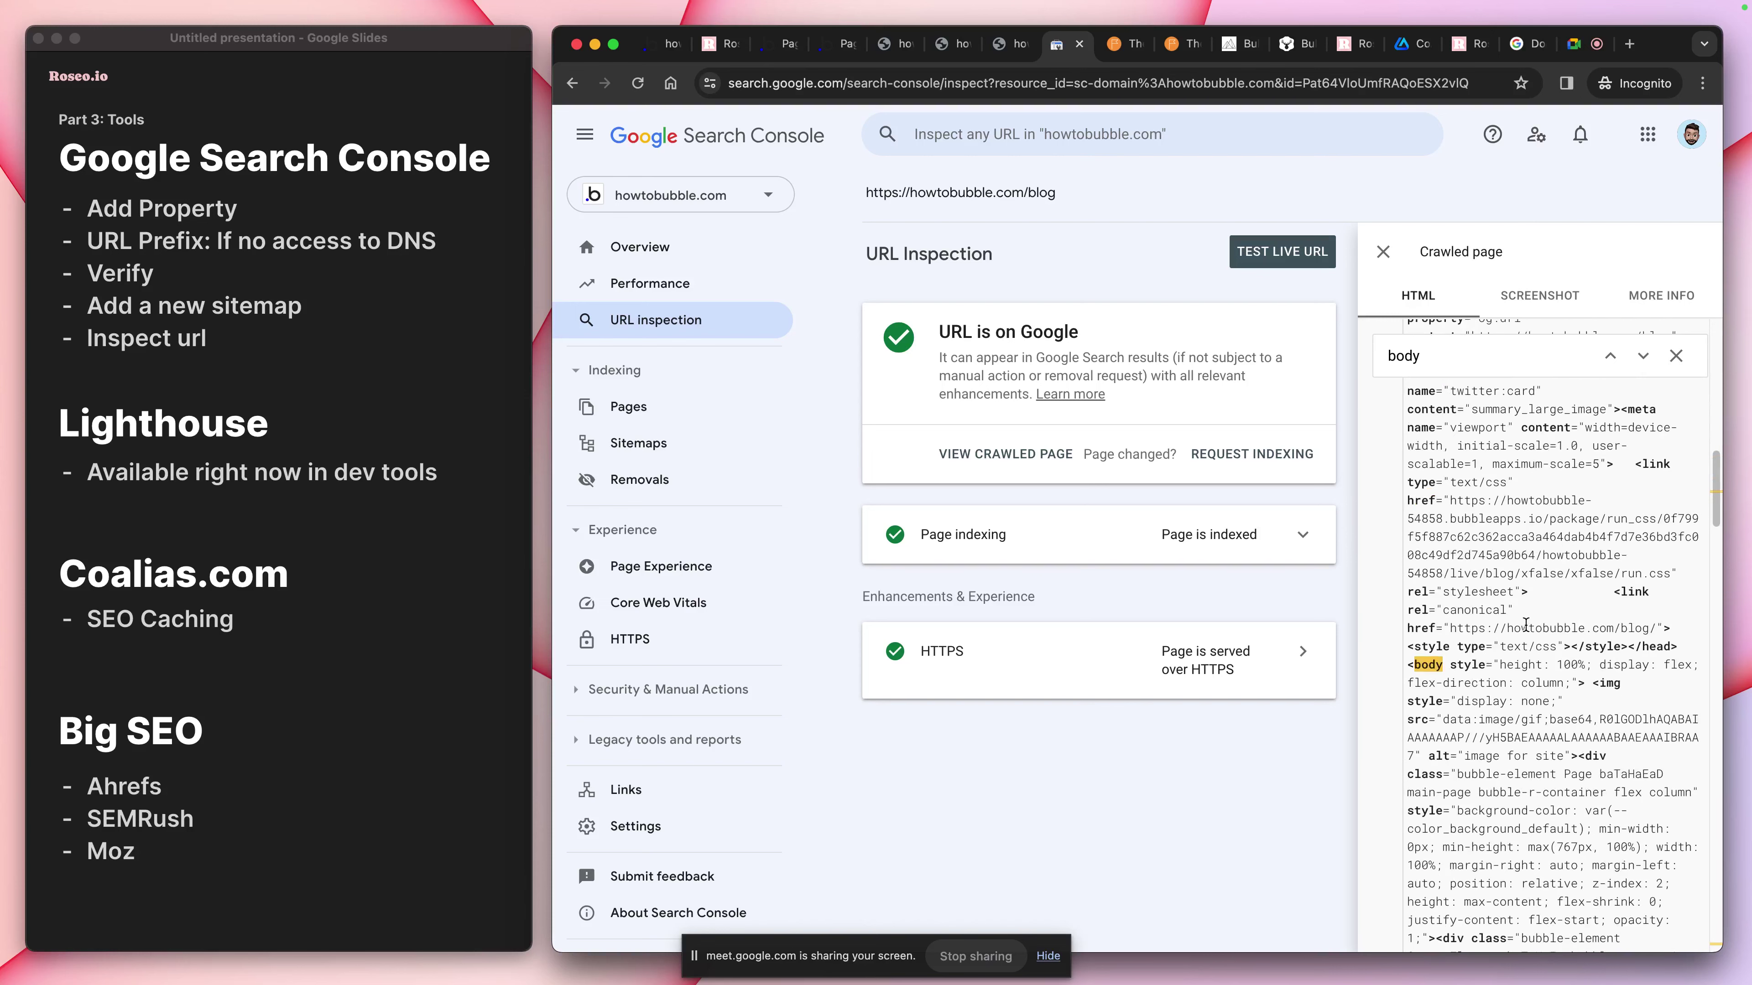
scroll(1526, 624, up, 15)
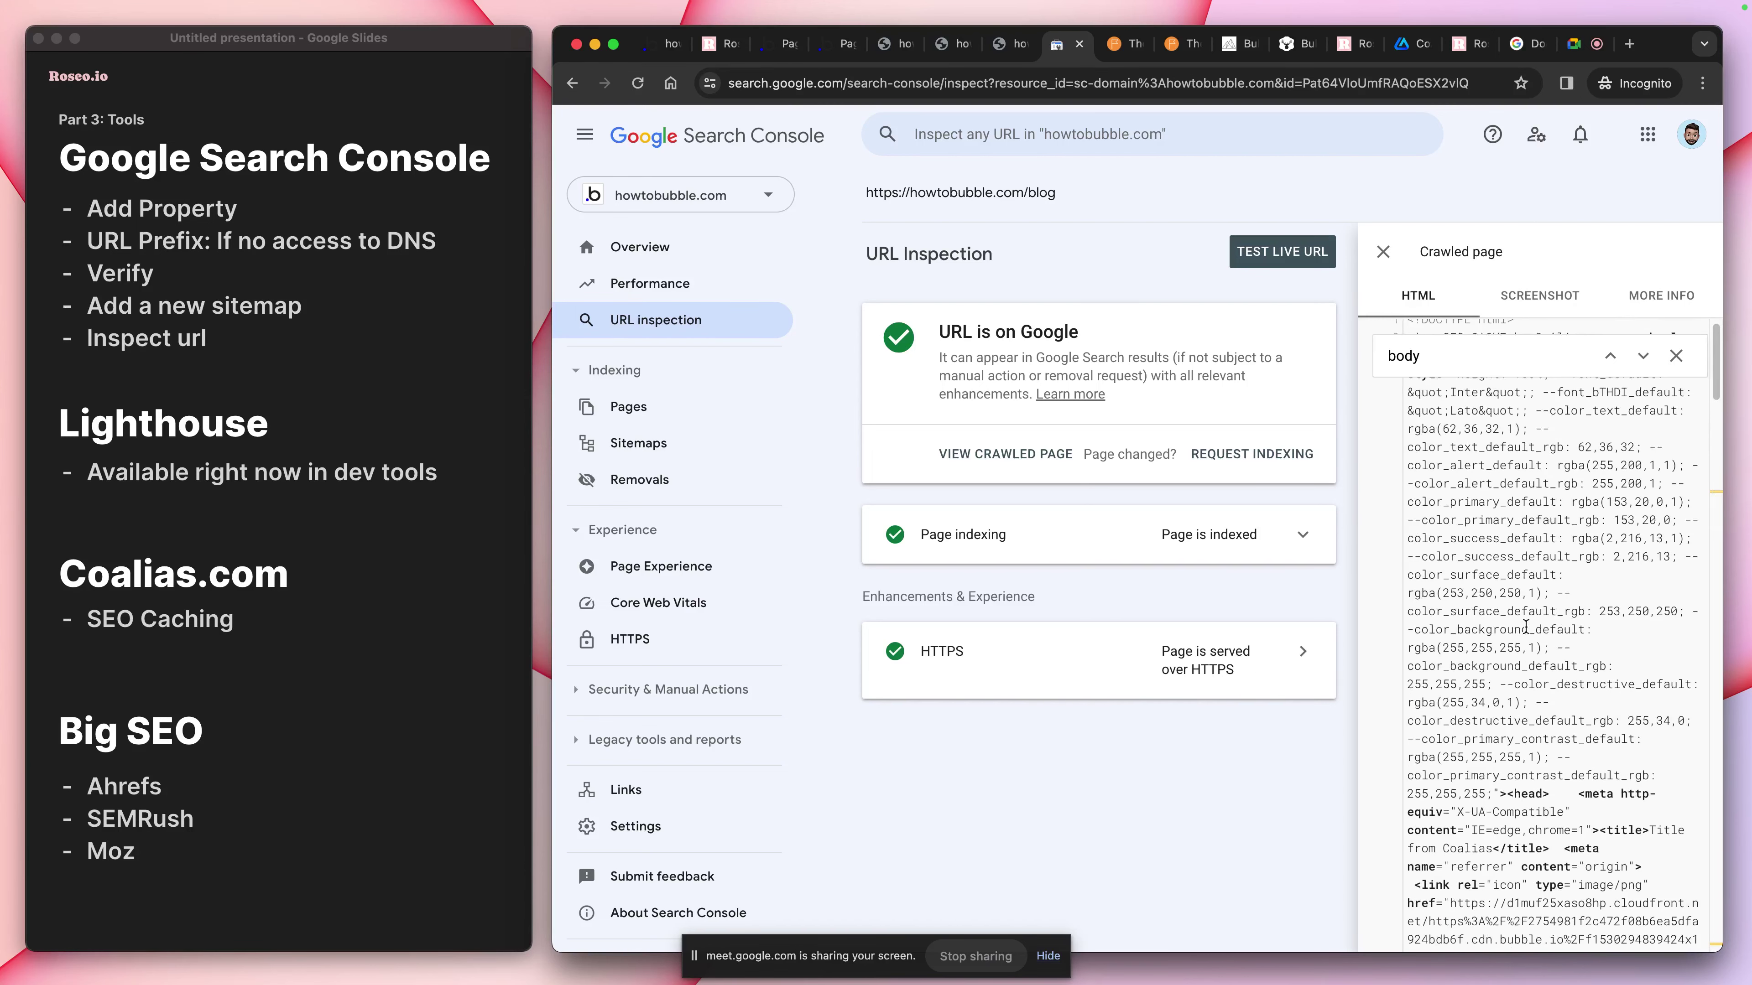
scroll(1527, 626, down, 10)
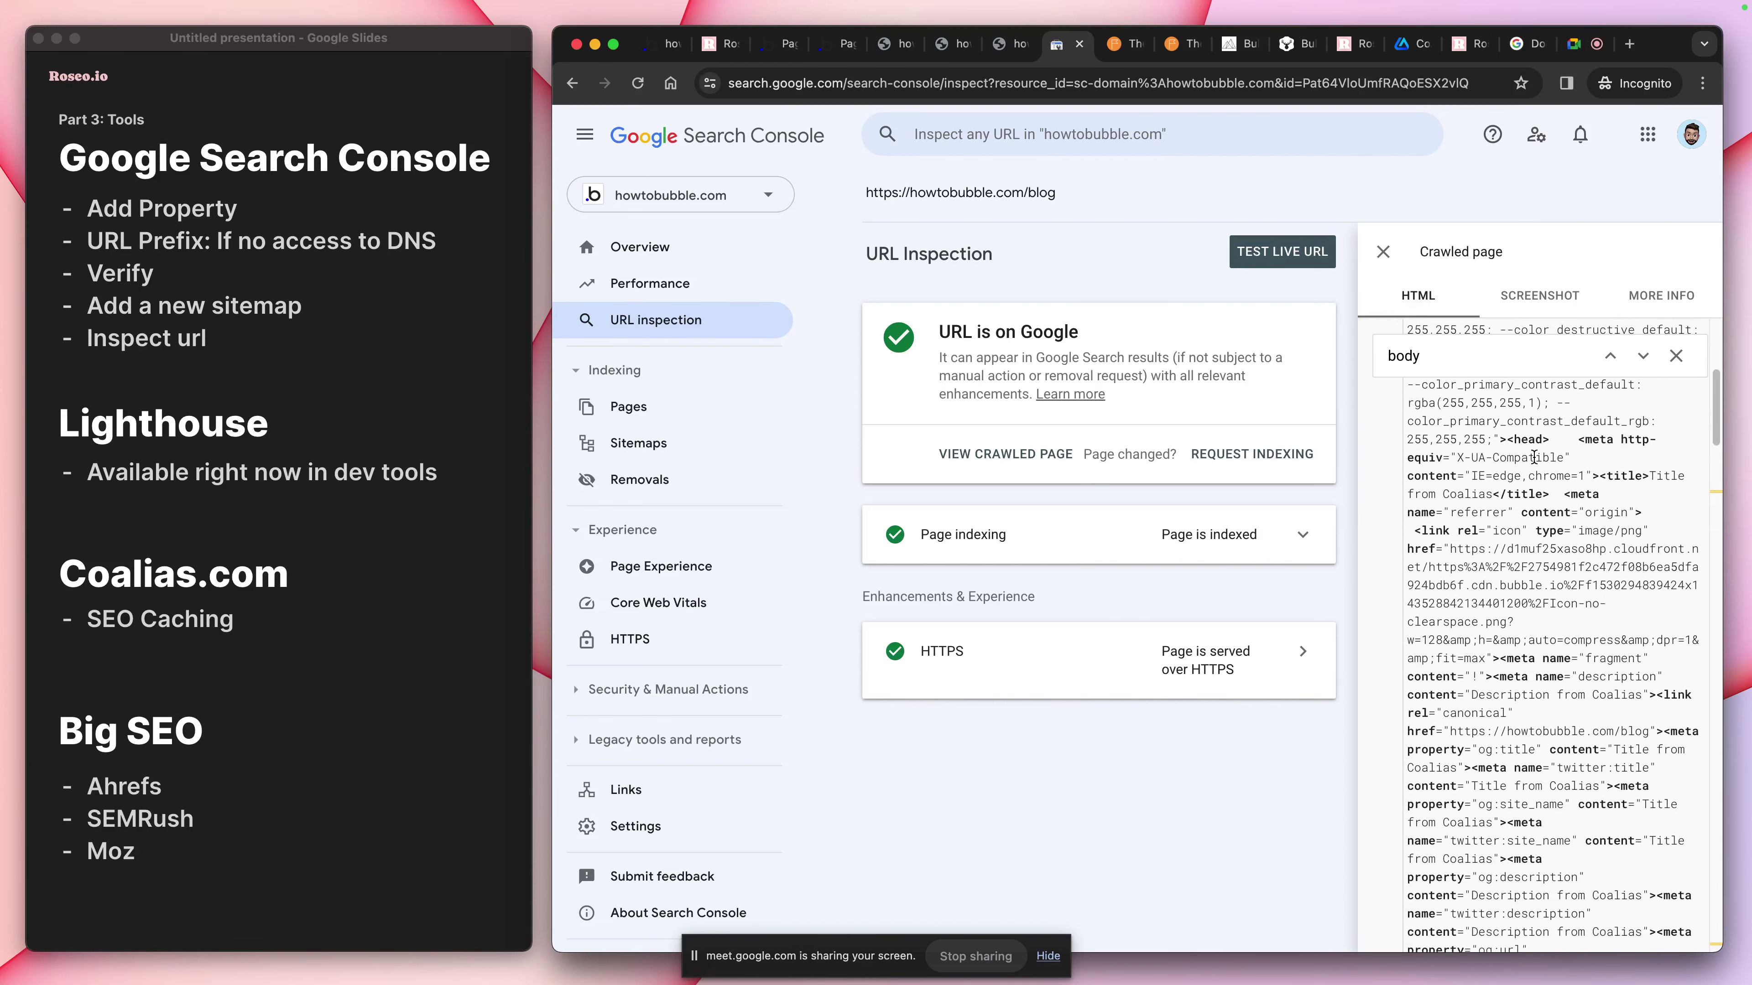
scroll(1511, 751, down, 6)
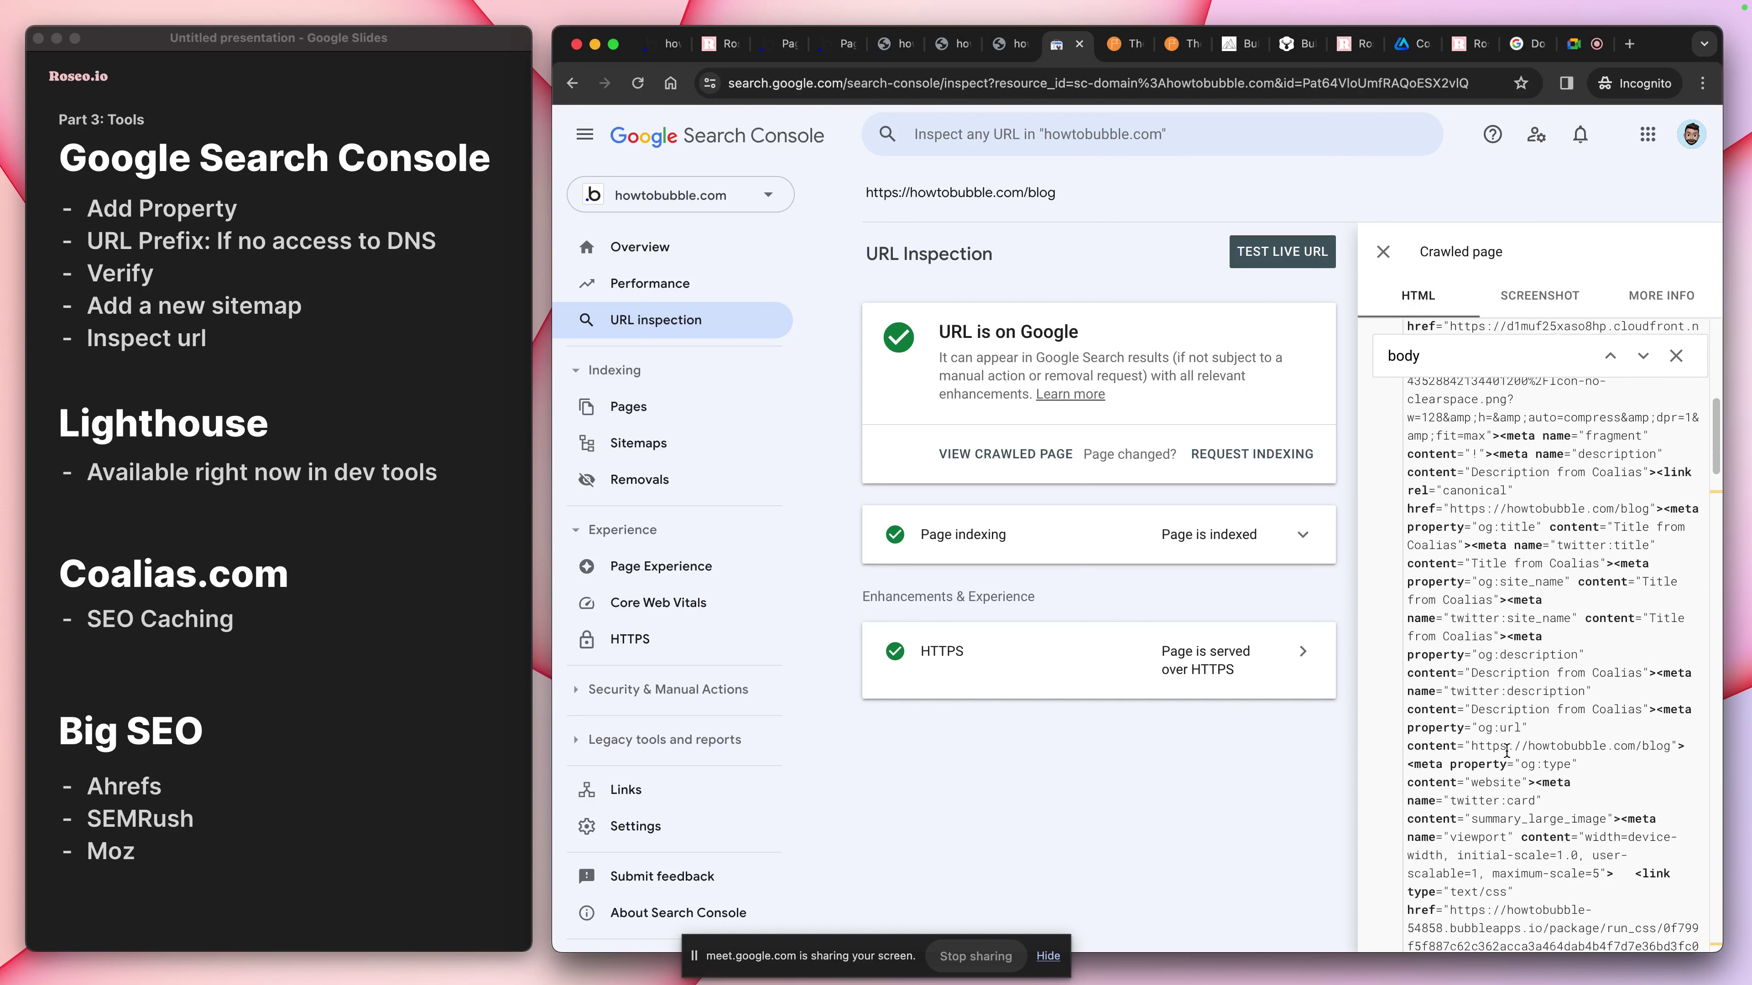
scroll(1521, 693, down, 3)
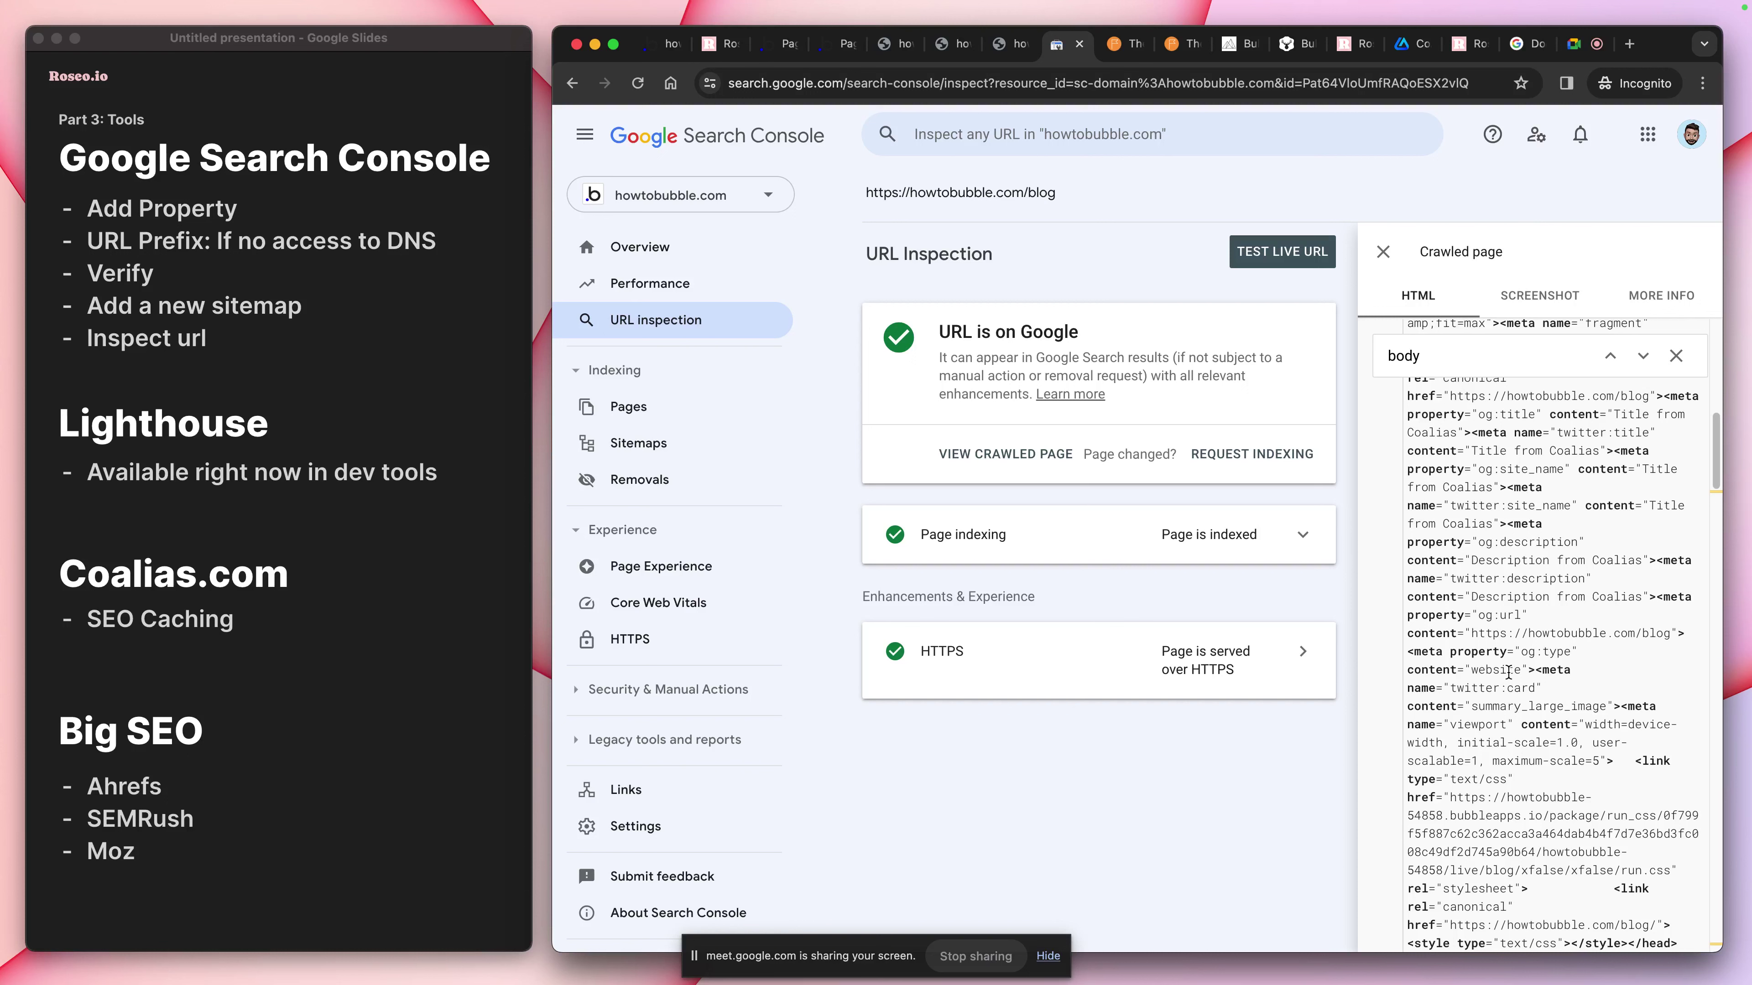
scroll(1526, 708, down, 4)
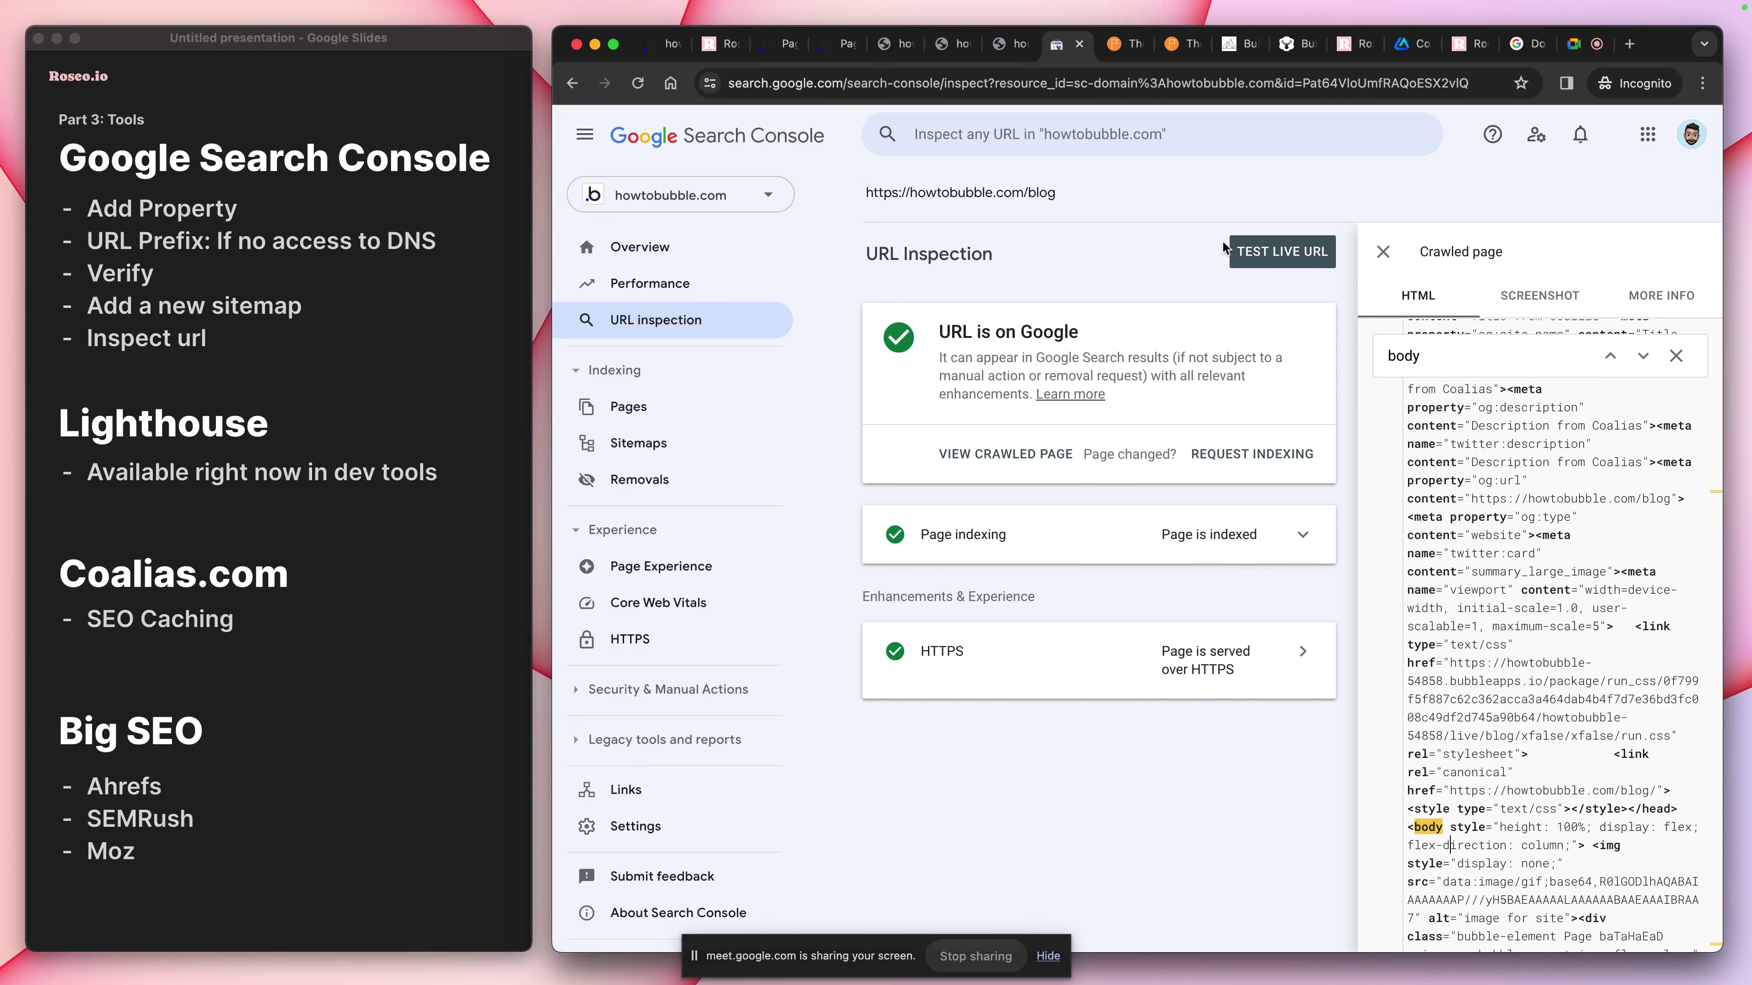
View the property overview, then add average CTR and average position to the search performance report
click(631, 247)
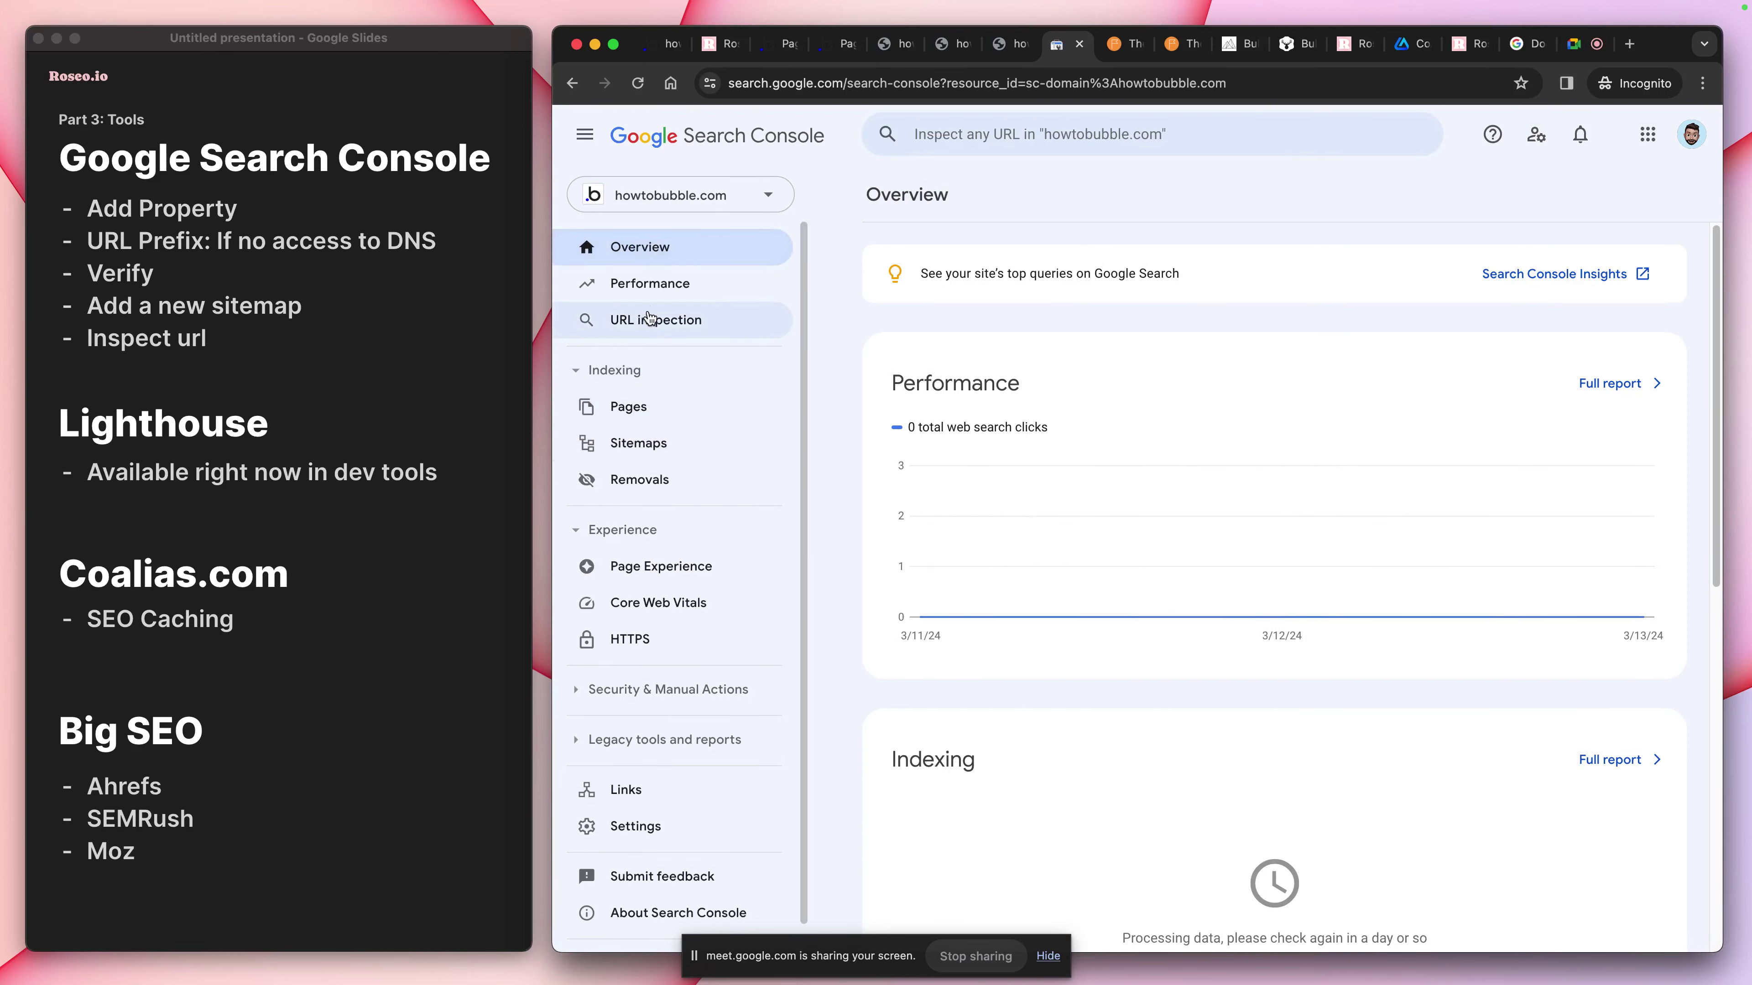
click(652, 287)
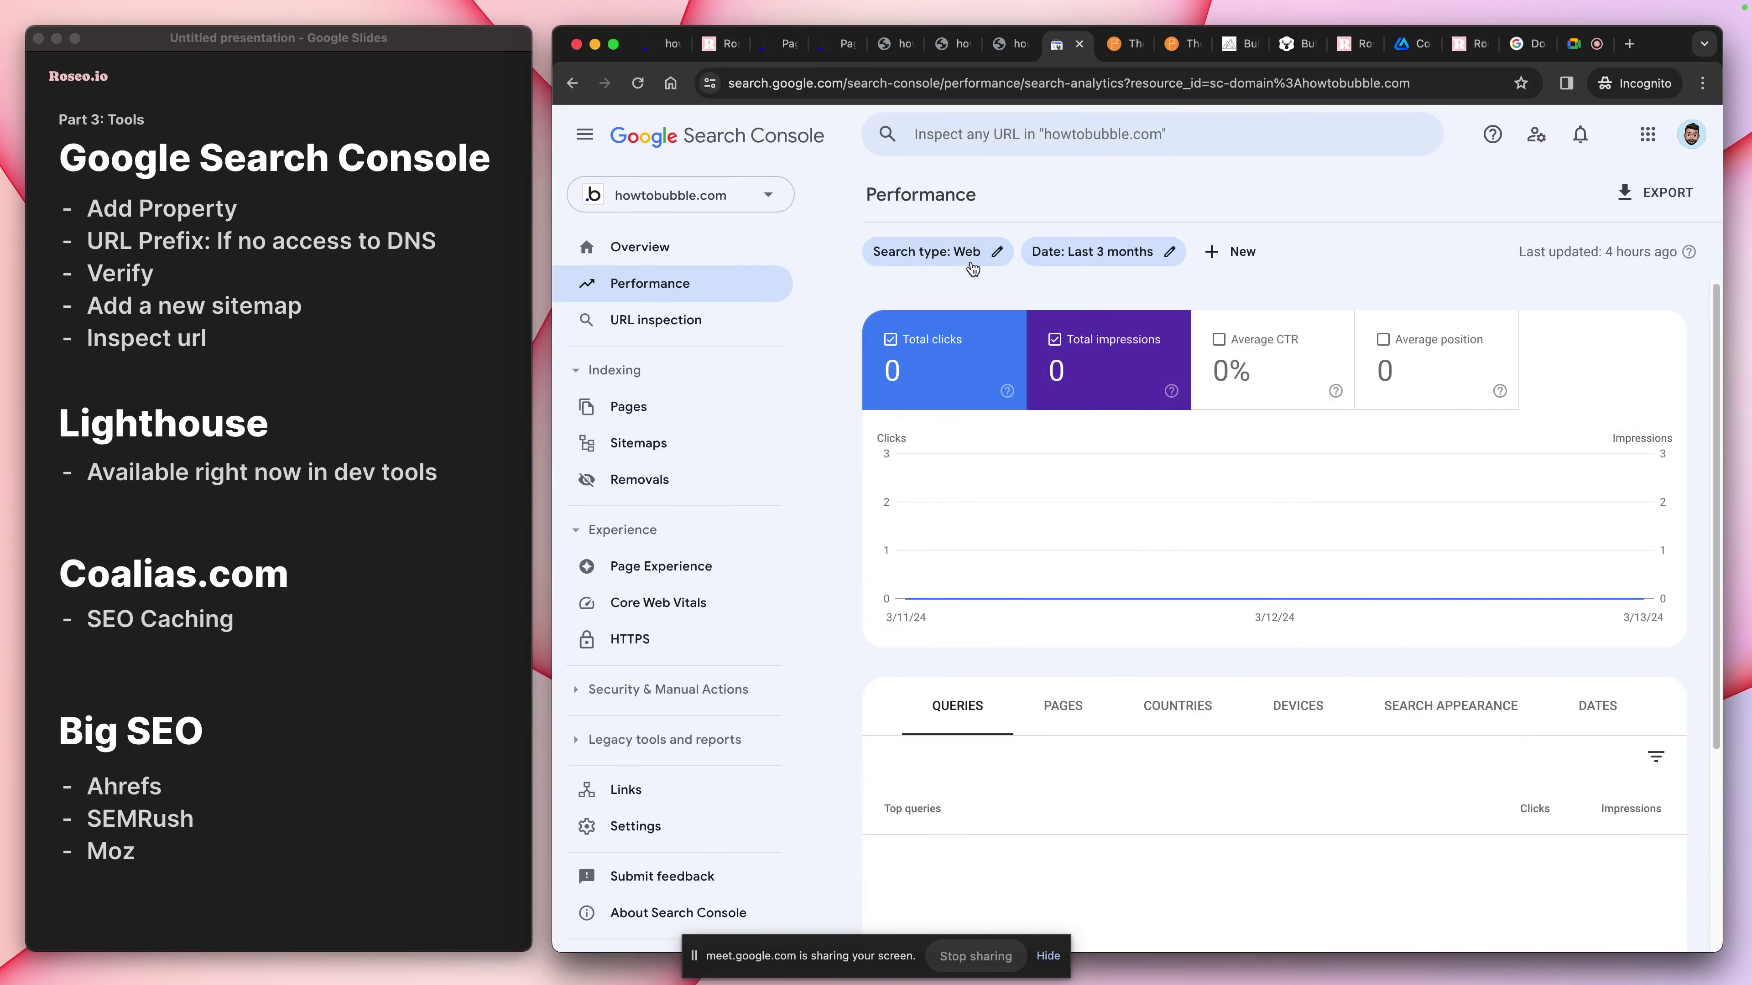
click(1260, 362)
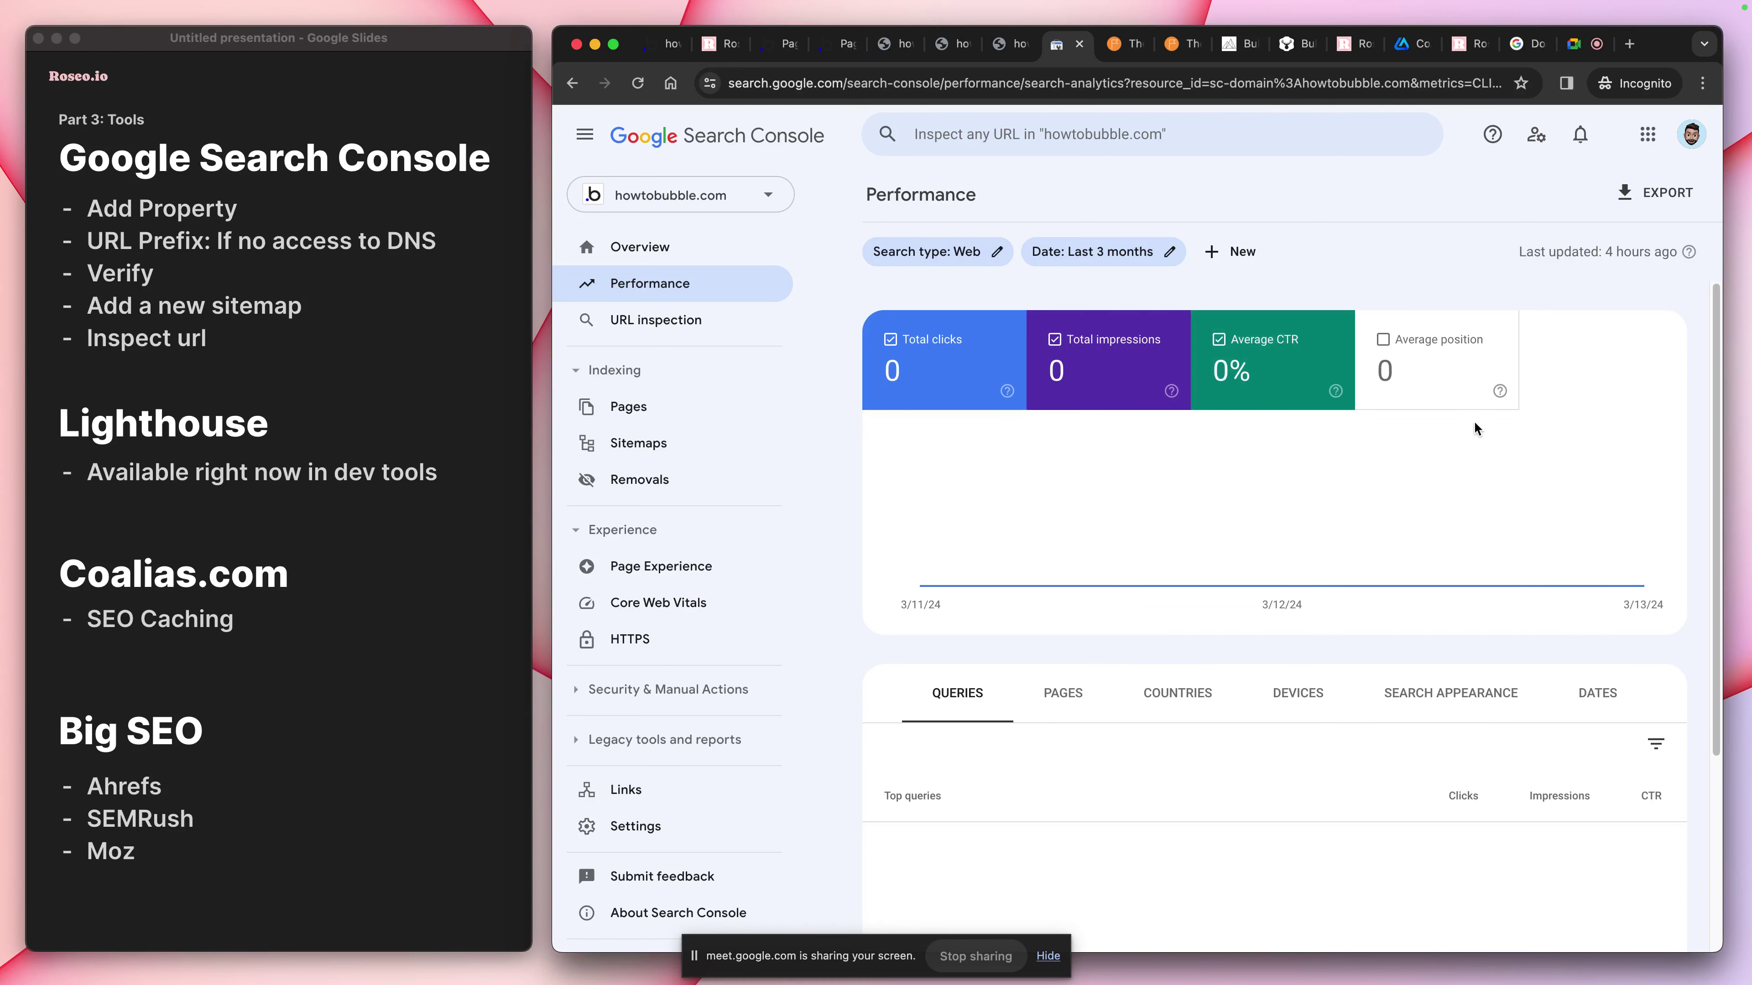
click(1451, 393)
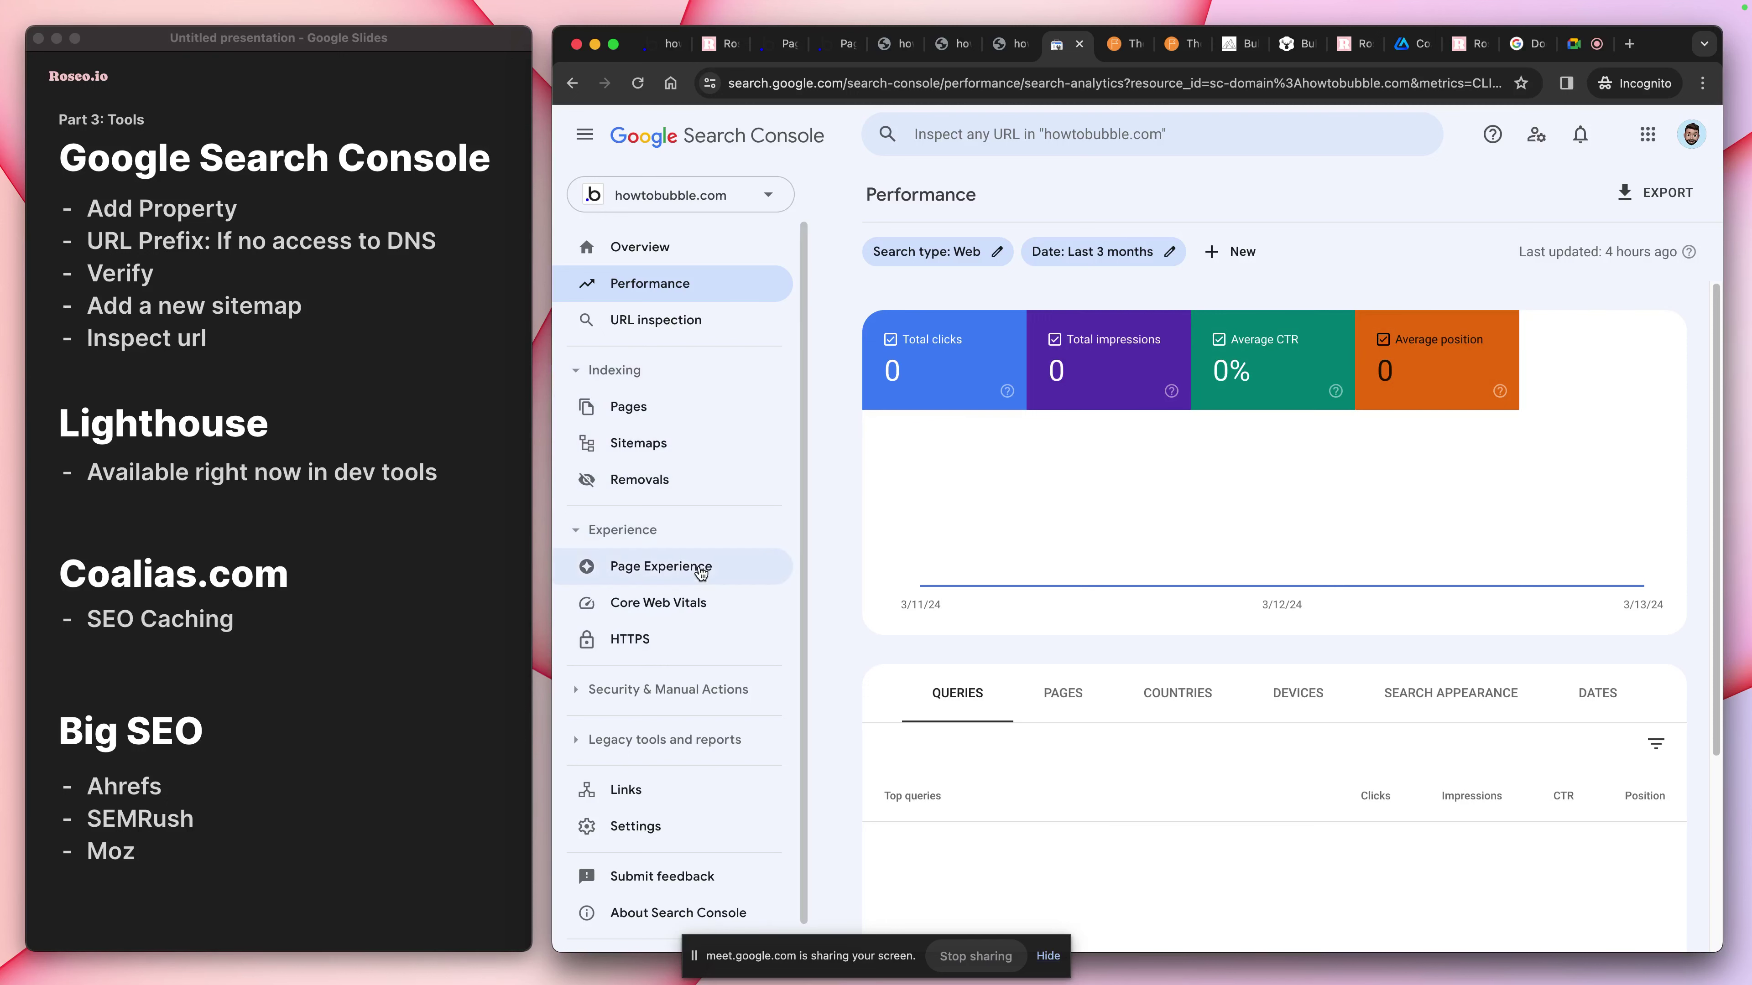
Check the page experience and page indexing reports for howtobubble.com, then return to the property overview
click(687, 604)
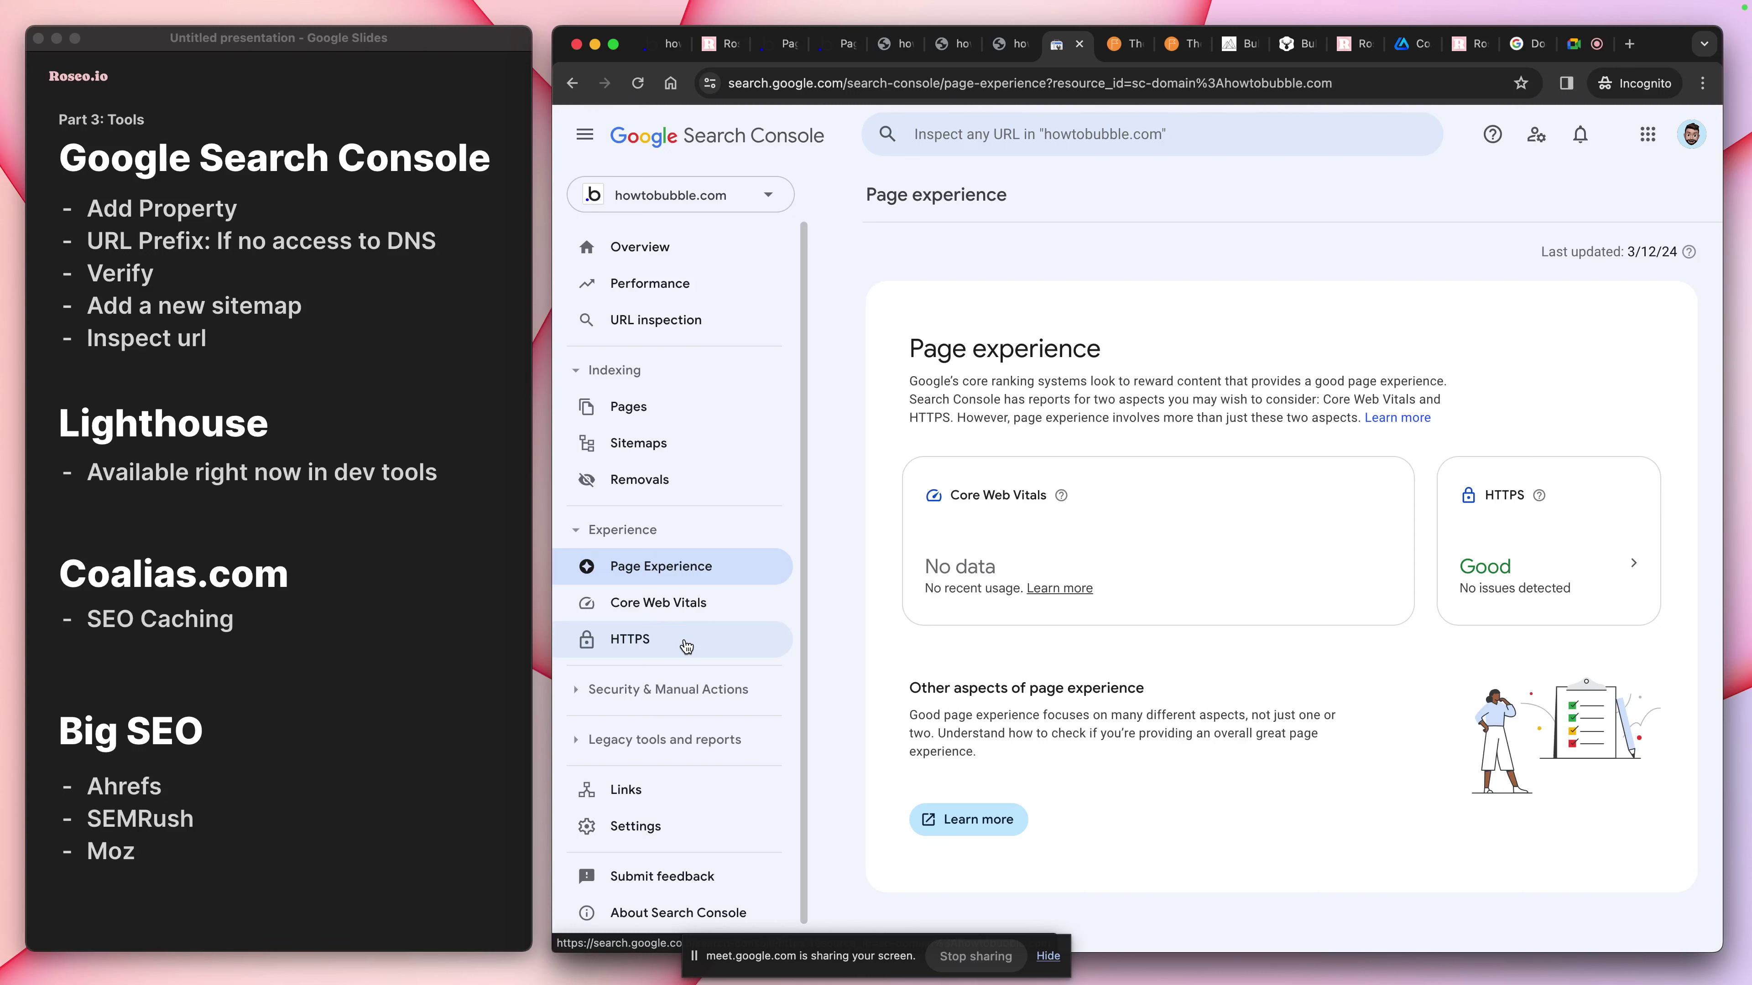
click(640, 249)
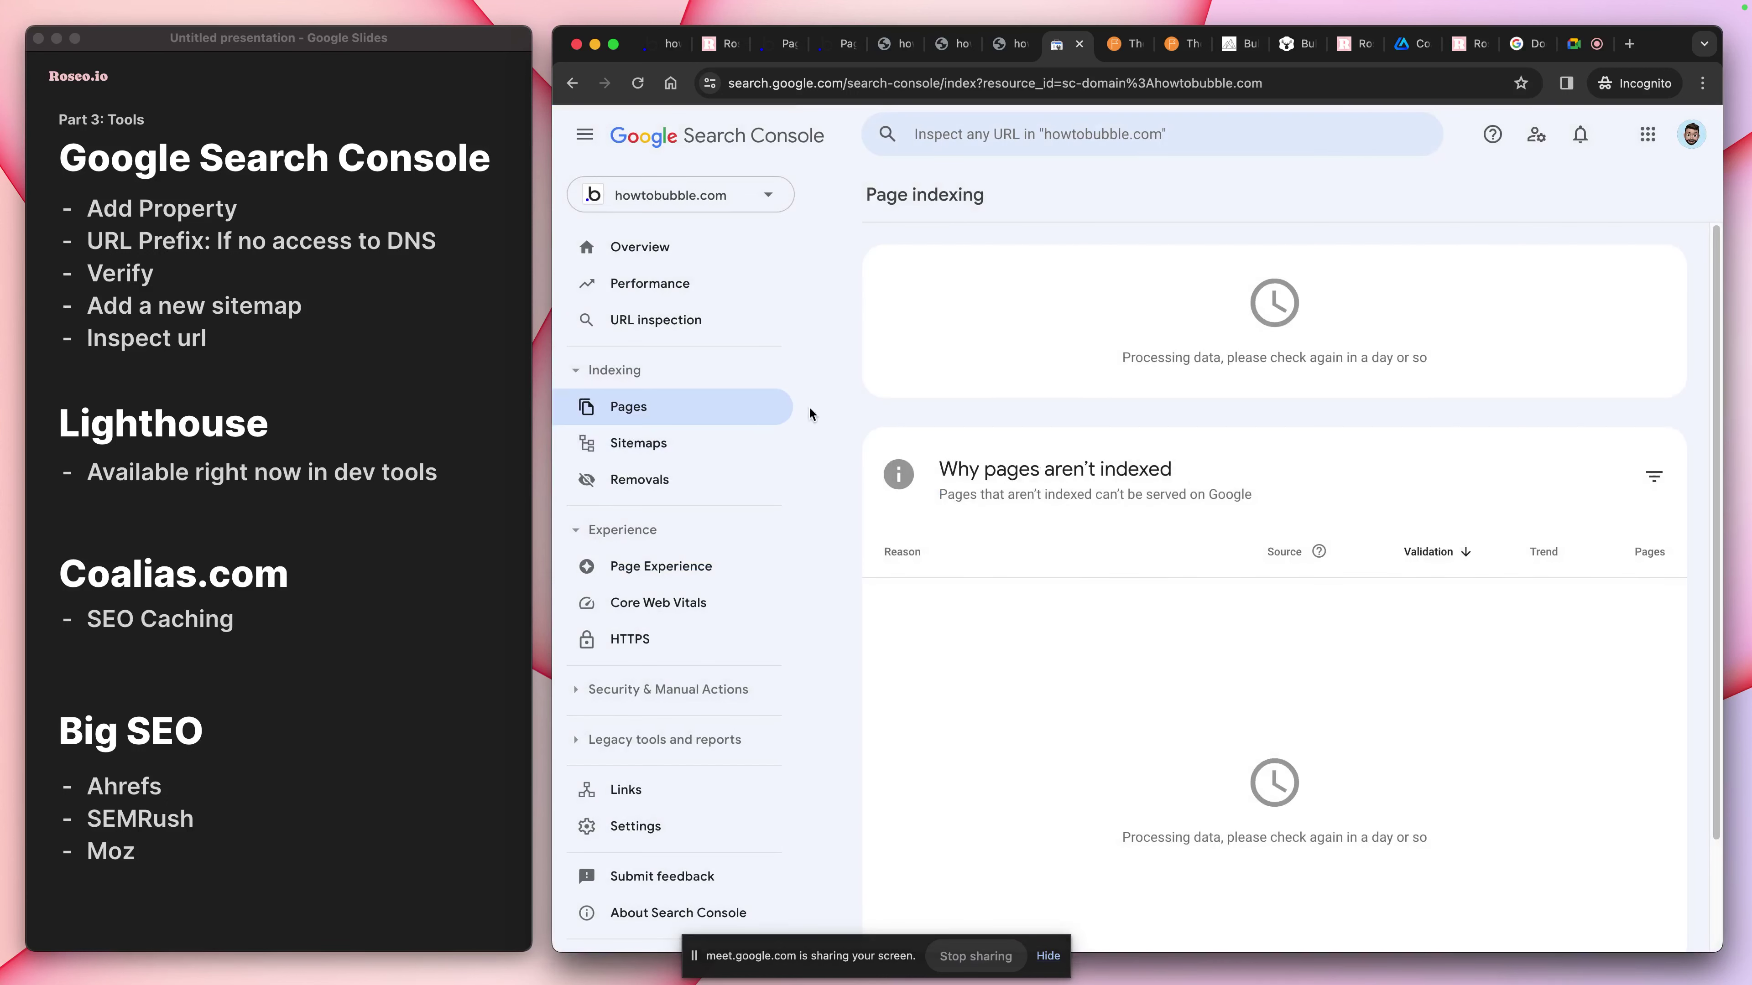
click(658, 250)
Switch to the marmie.io property and review its performance and indexing charts in the overview
click(733, 199)
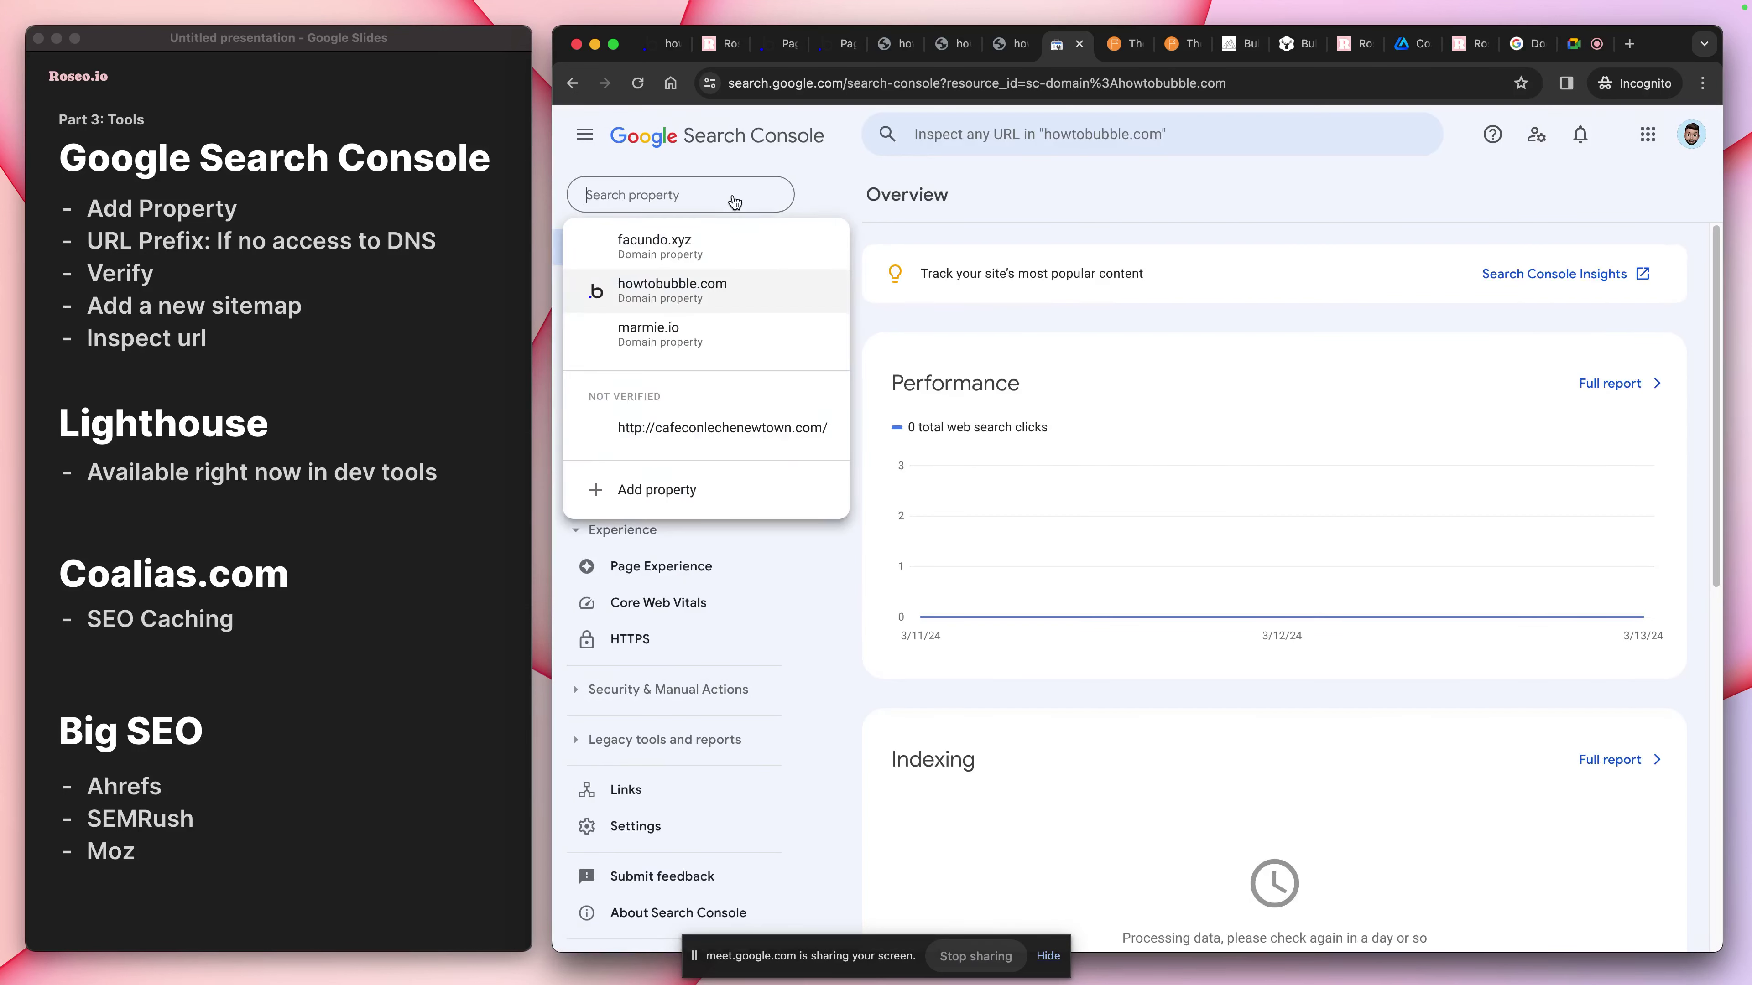
click(712, 334)
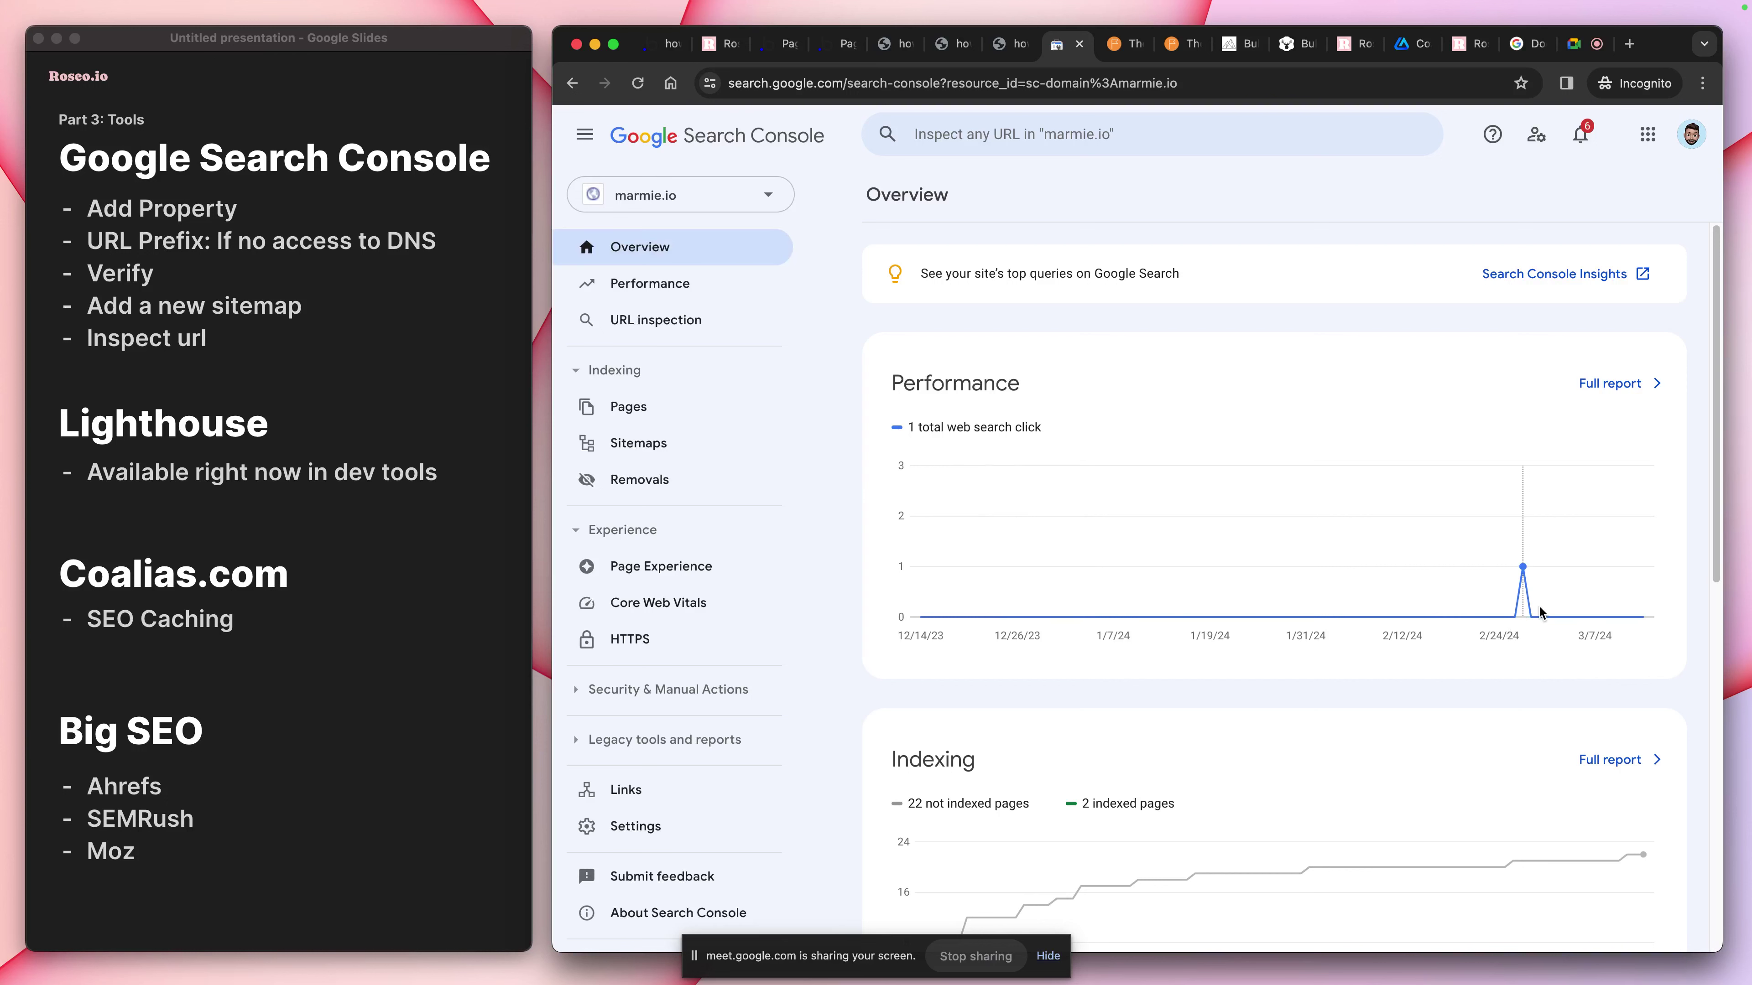
scroll(1539, 612, down, 3)
scroll(1454, 415, up, 2)
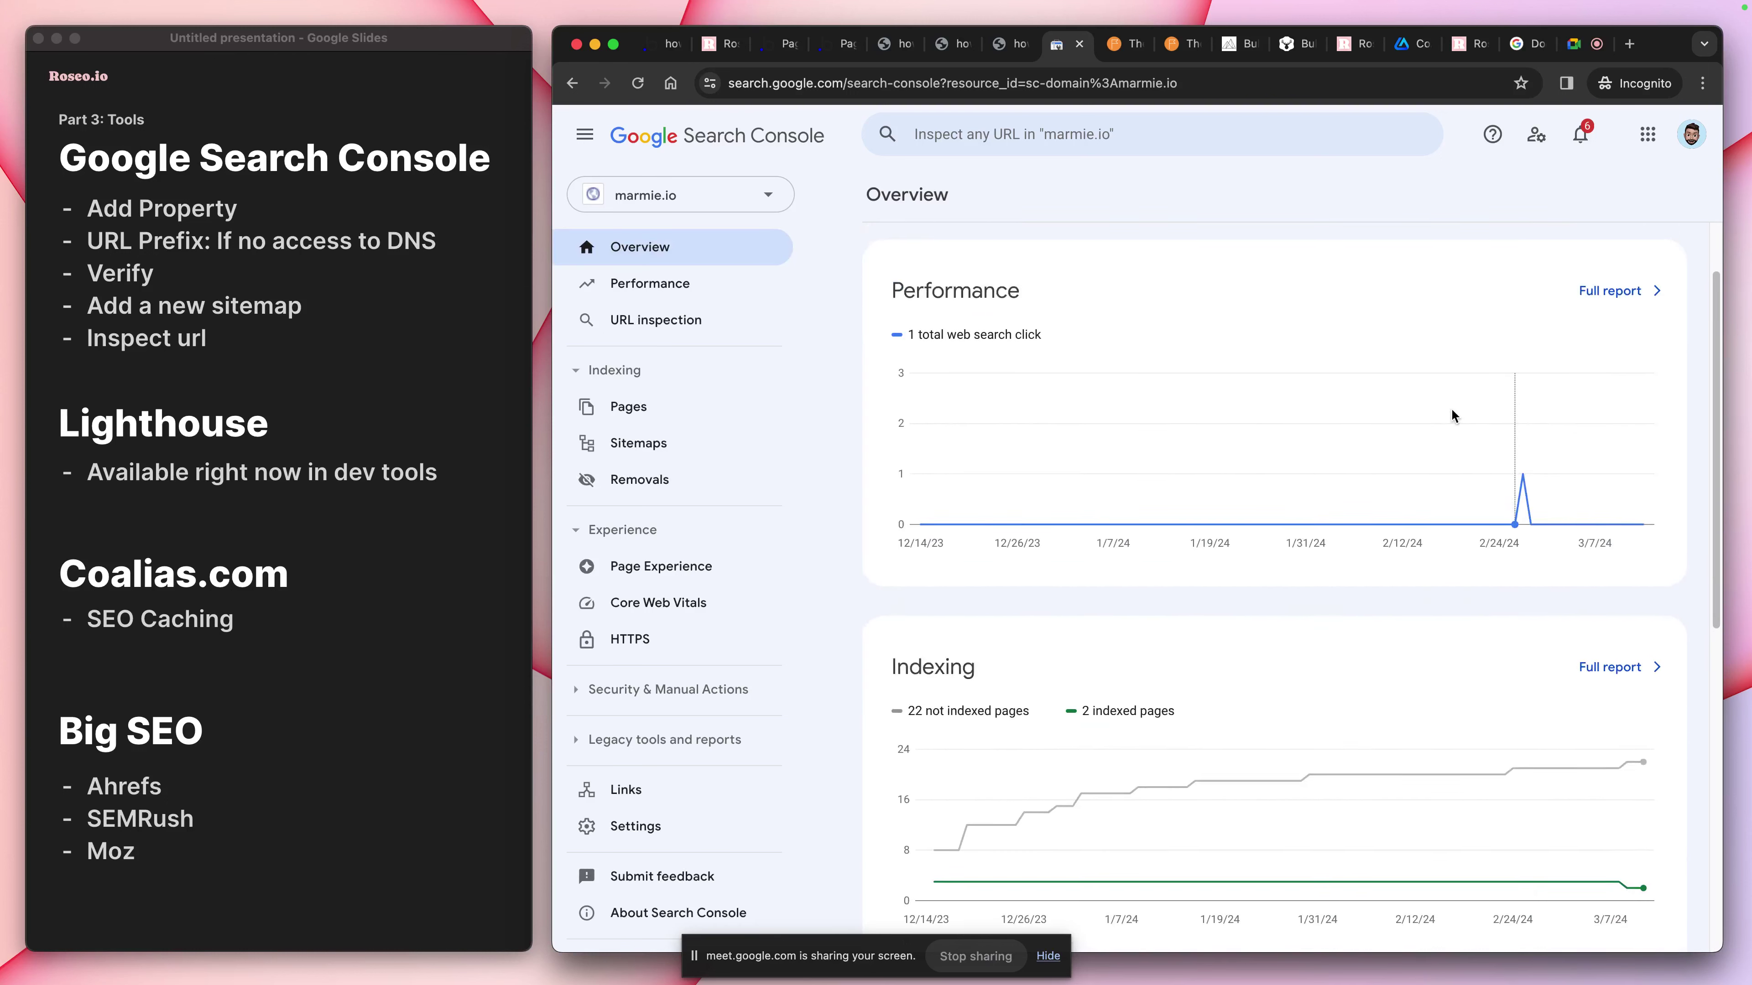
scroll(1454, 415, up, 2)
Switch back to the howtobubble.com property, then bring the Tools slide of the presentation into focus
click(724, 194)
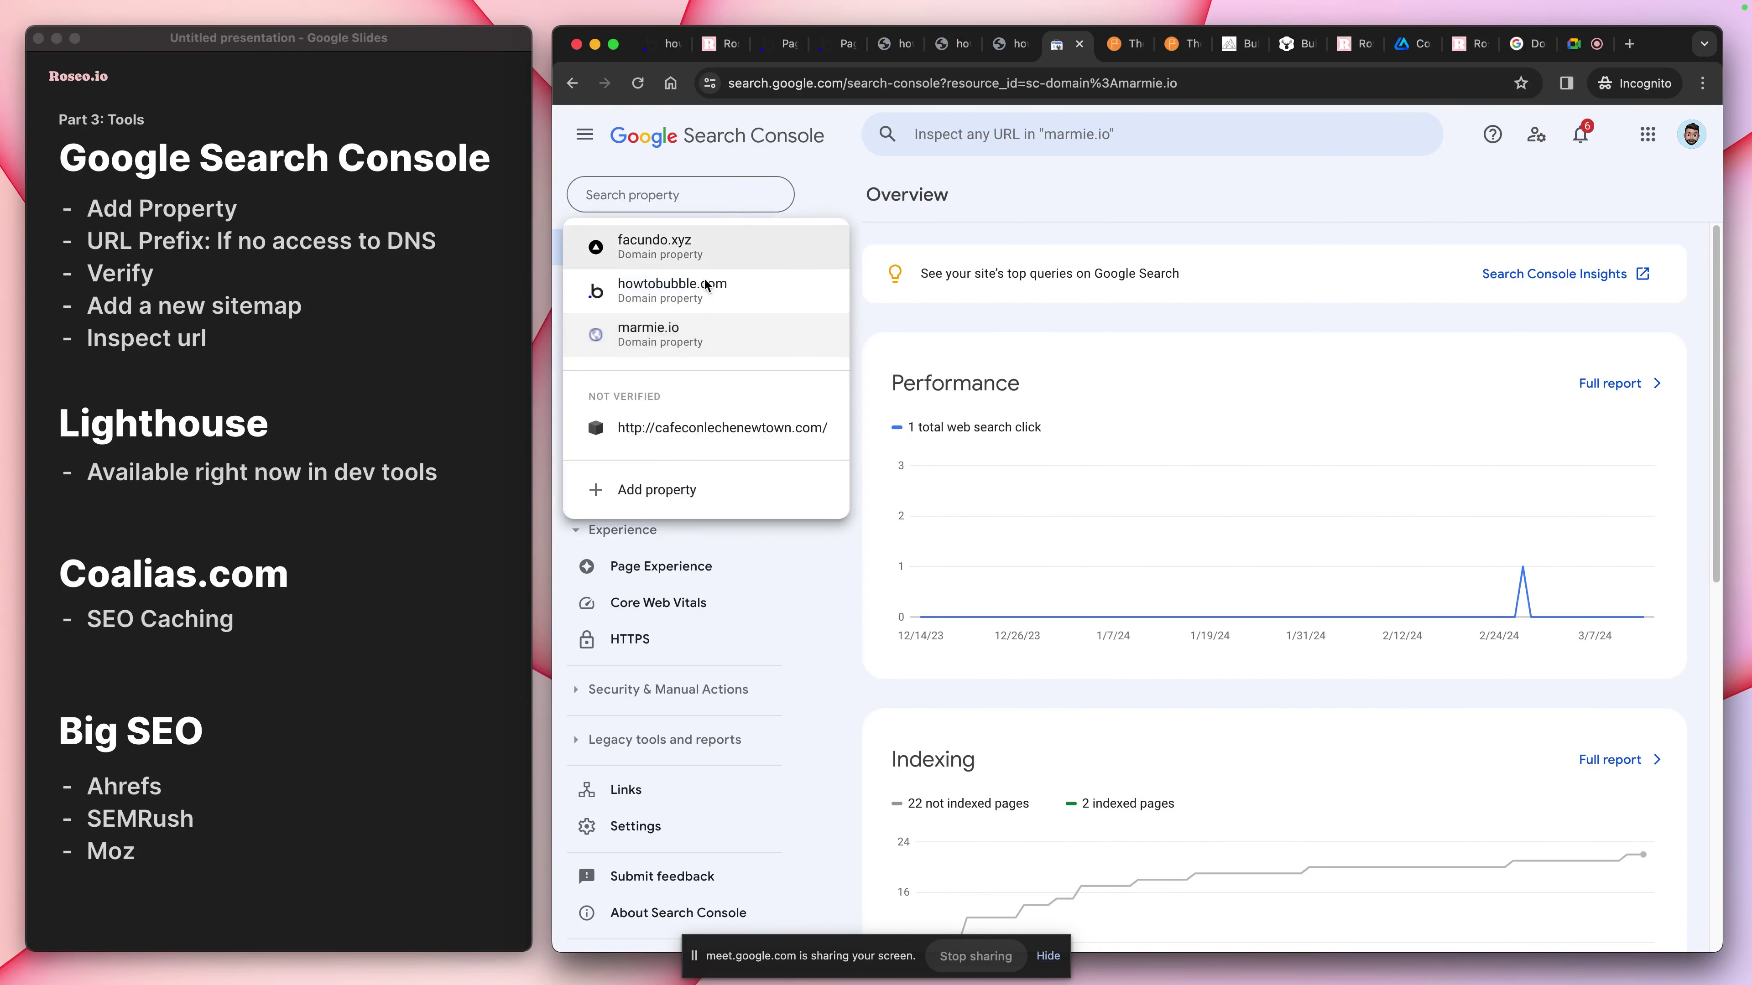
click(729, 284)
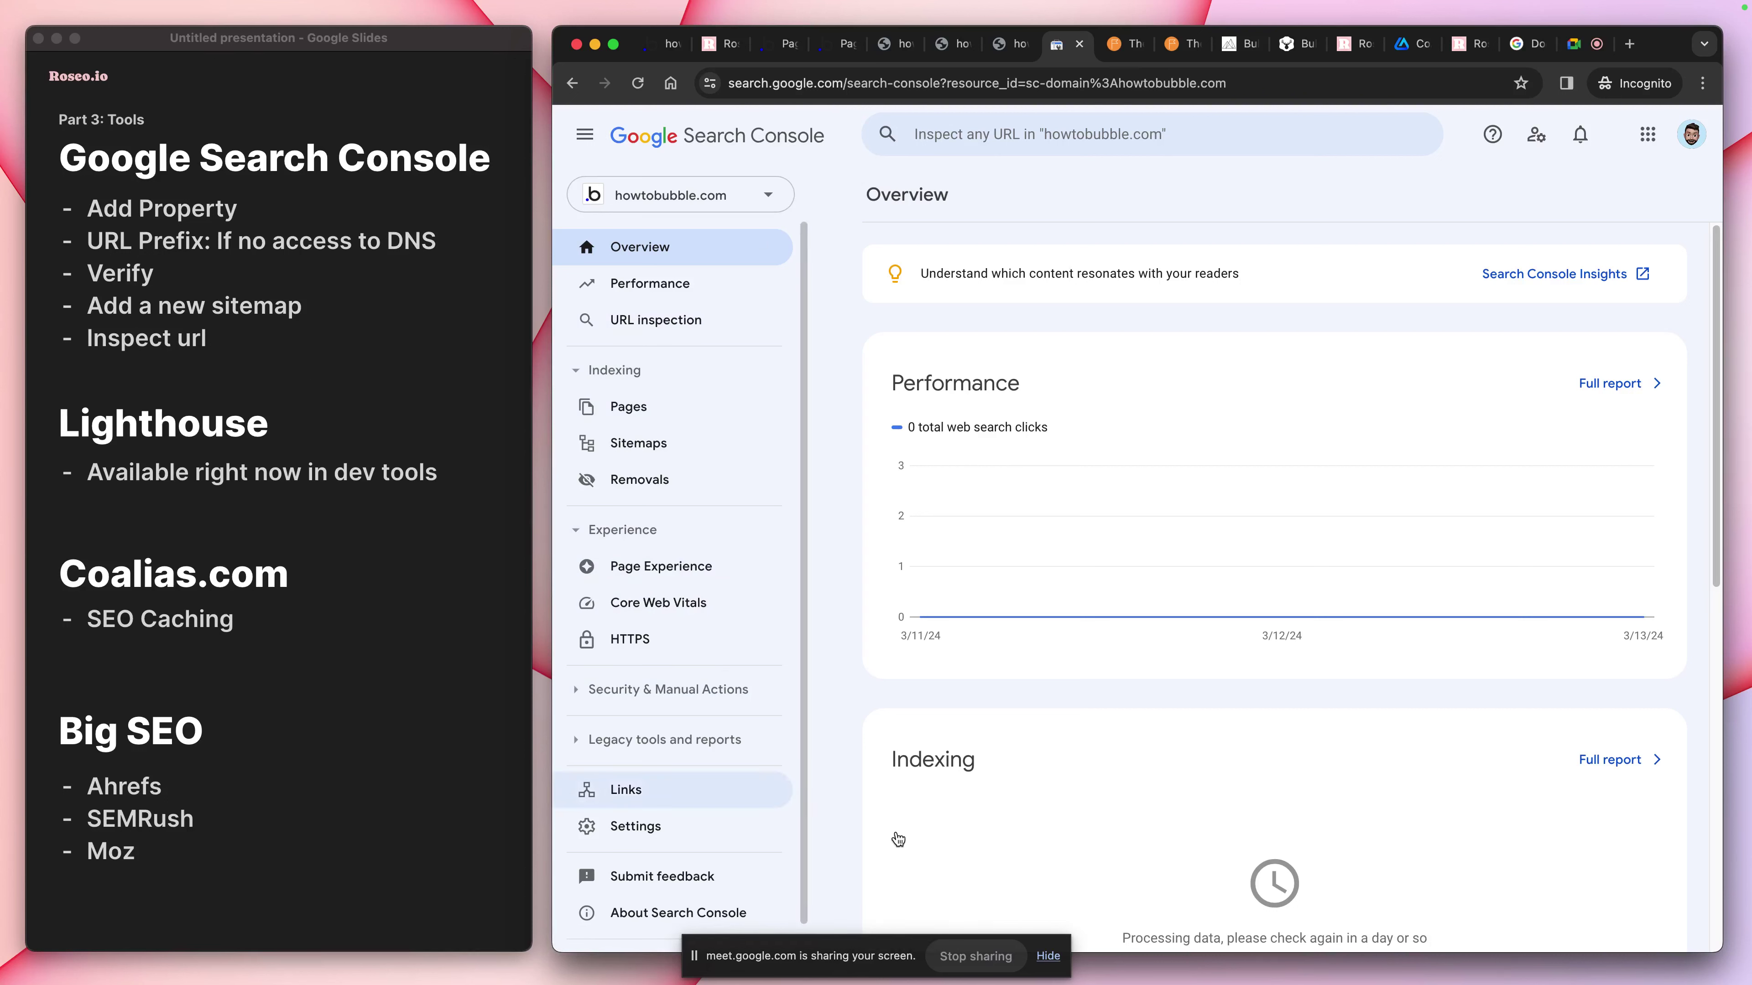
click(98, 619)
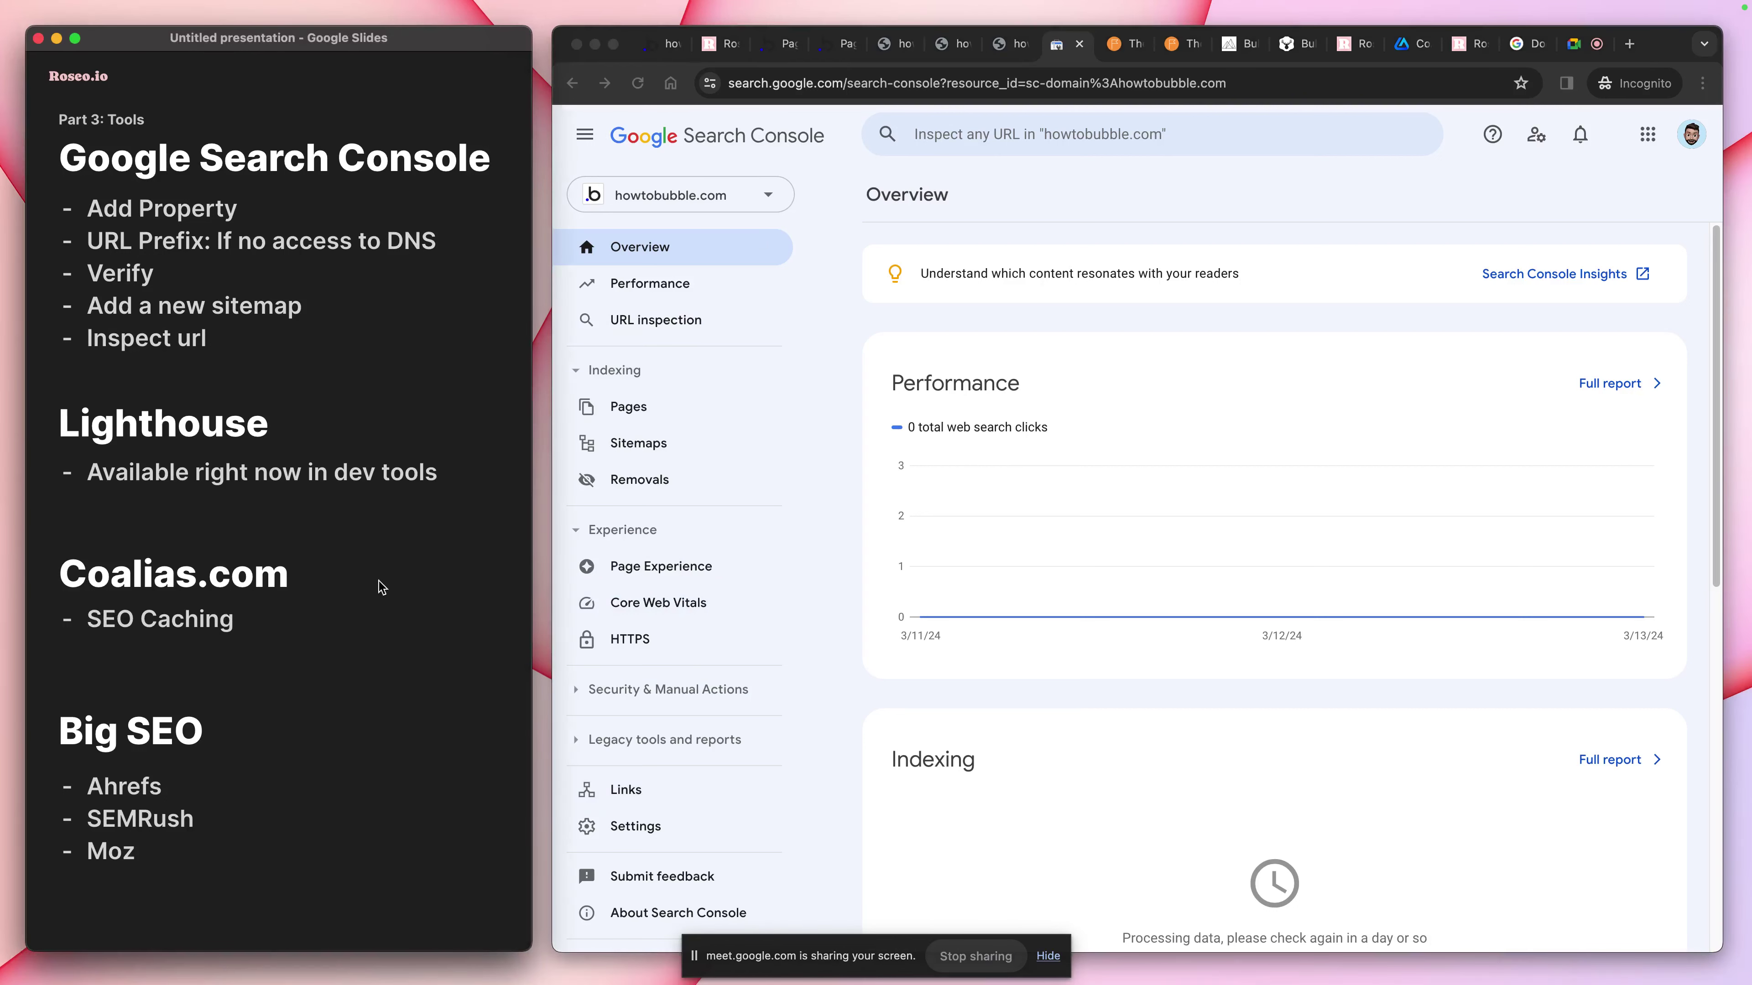
mouse_move(128, 719)
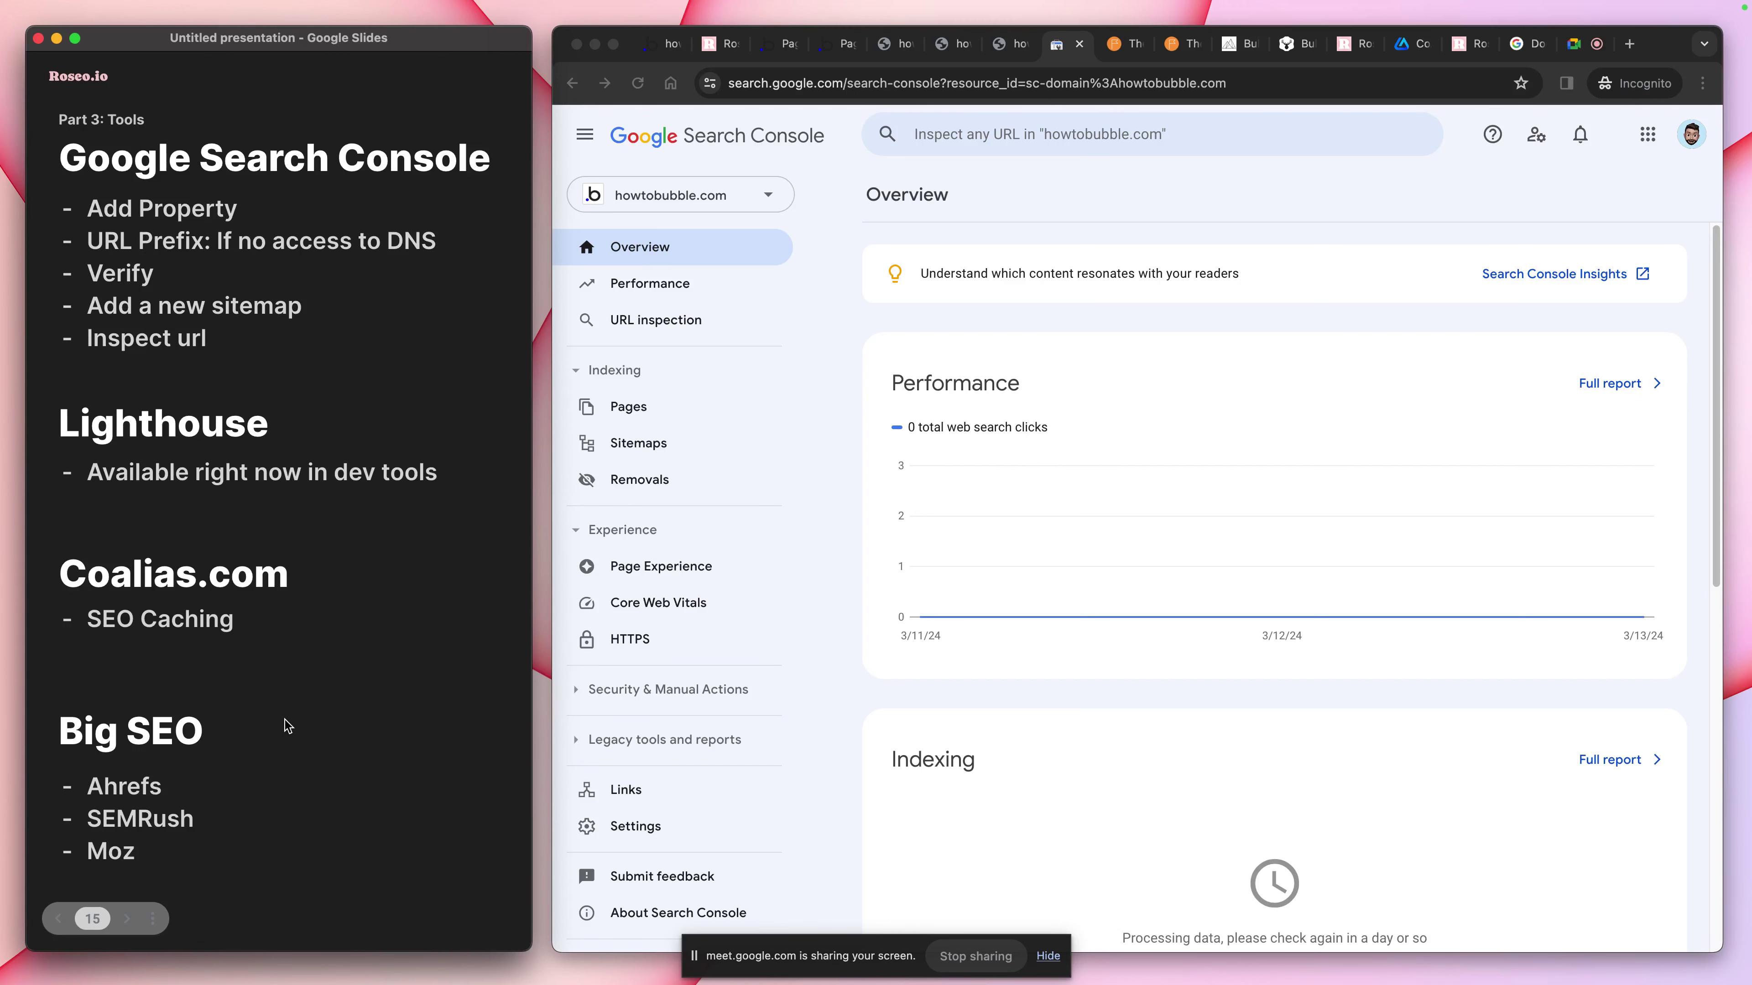
Examine roseo.io's Lighthouse report from the category scores to the diagnostics, alongside the sample site health report on its landing page
click(1362, 47)
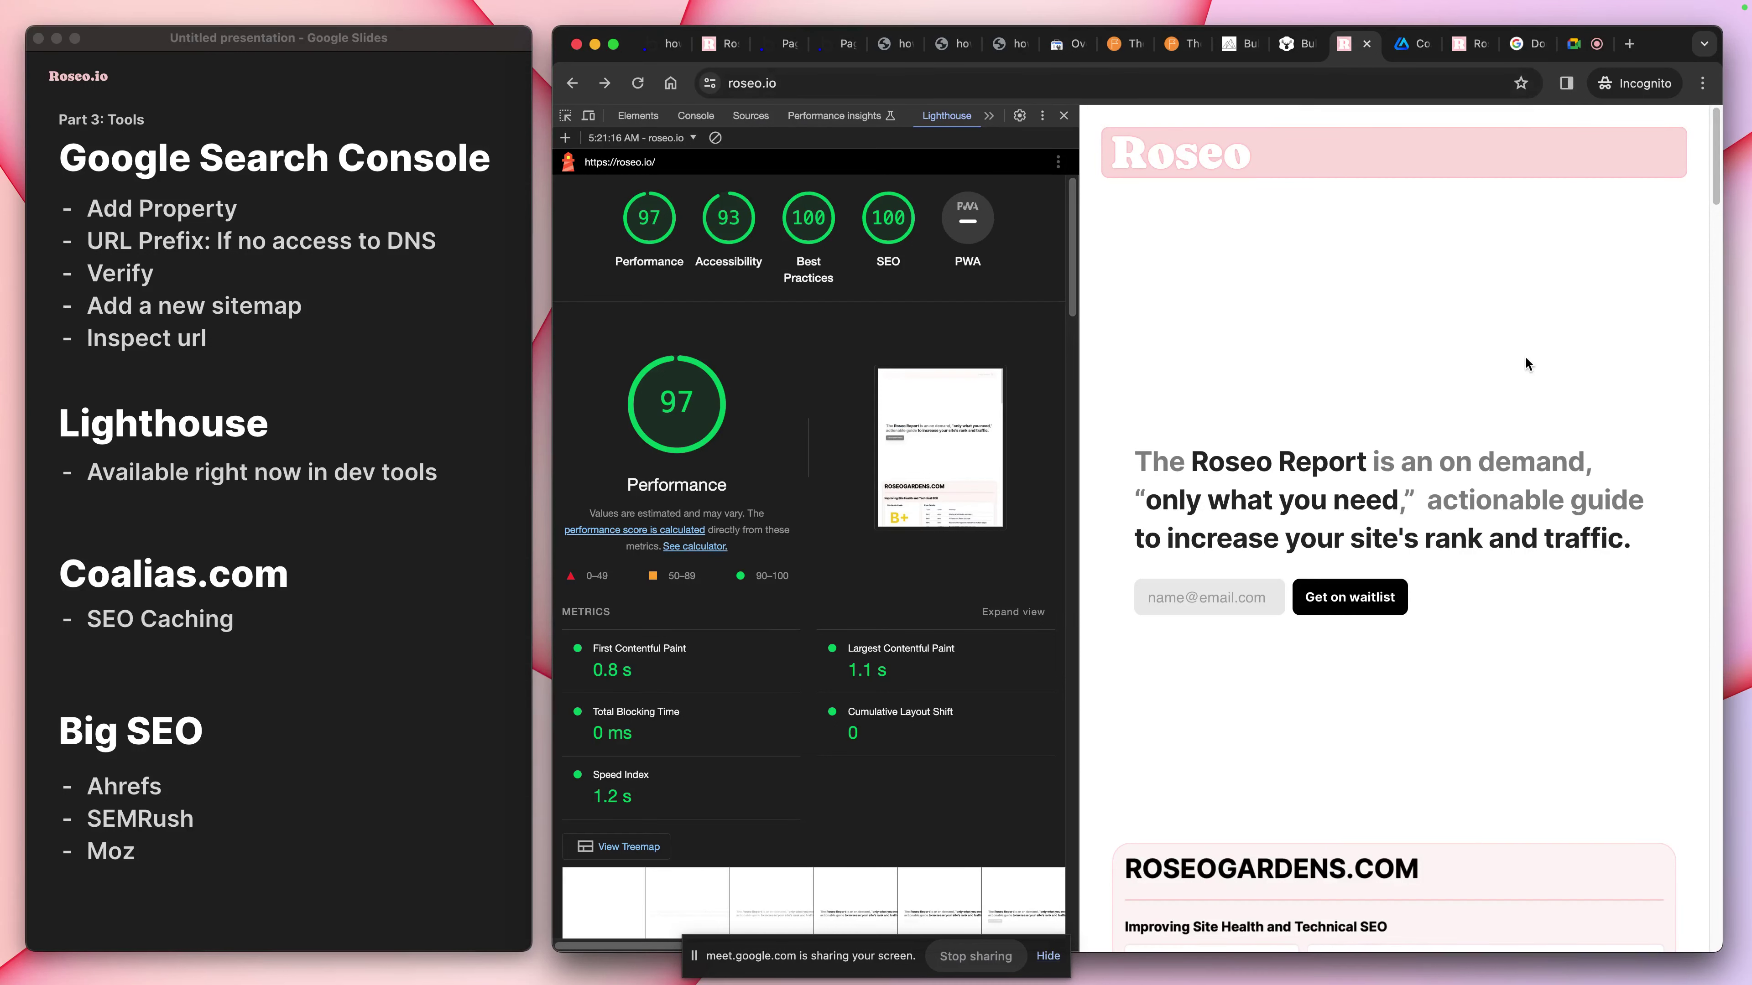
scroll(1333, 568, down, 1)
scroll(1333, 568, down, 5)
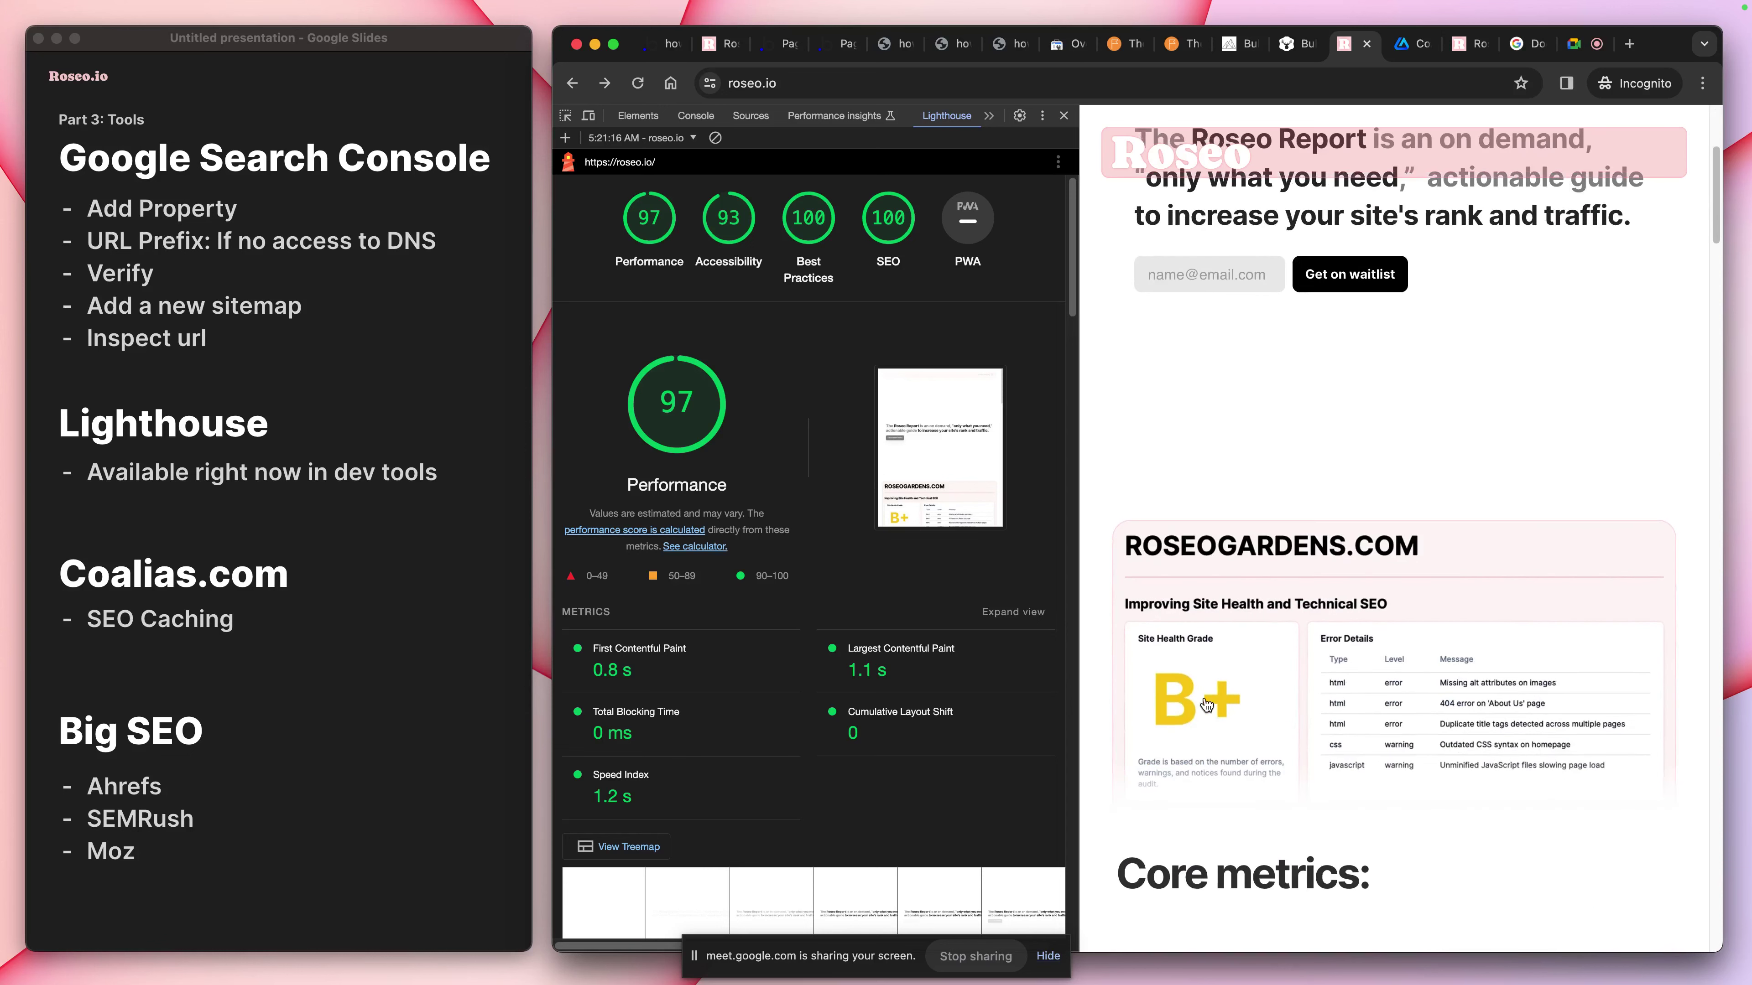
scroll(1479, 721, down, 7)
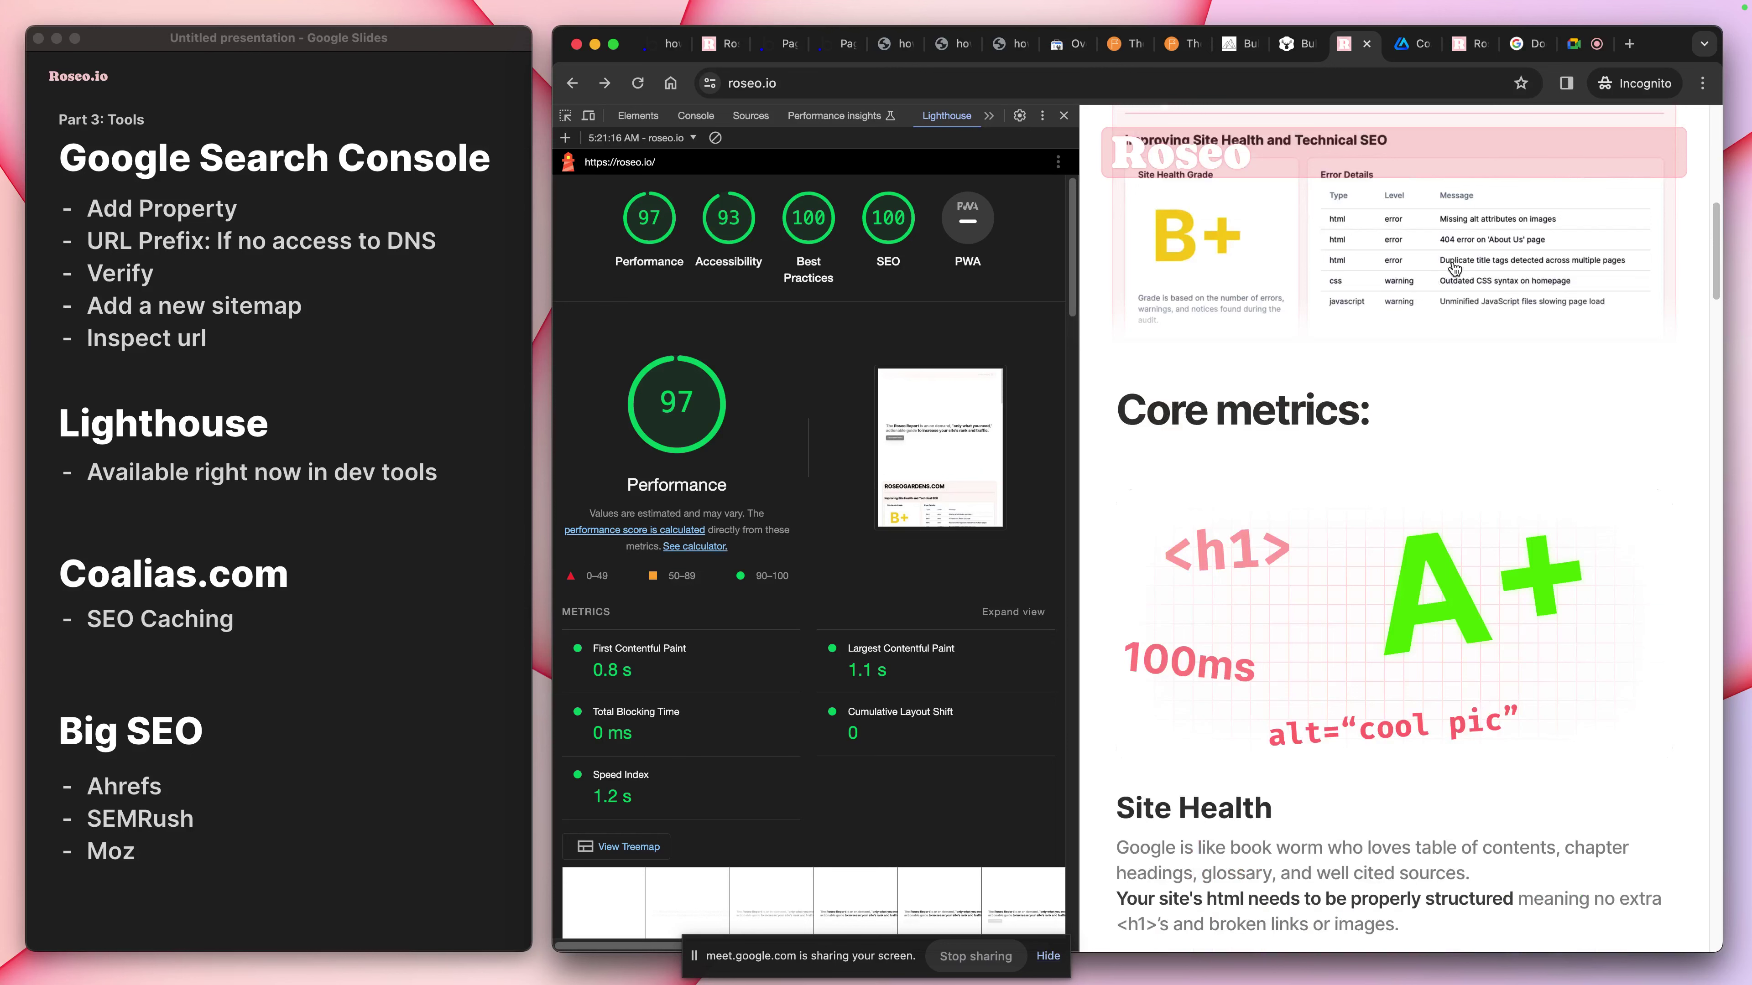
scroll(786, 638, down, 4)
scroll(817, 604, down, 15)
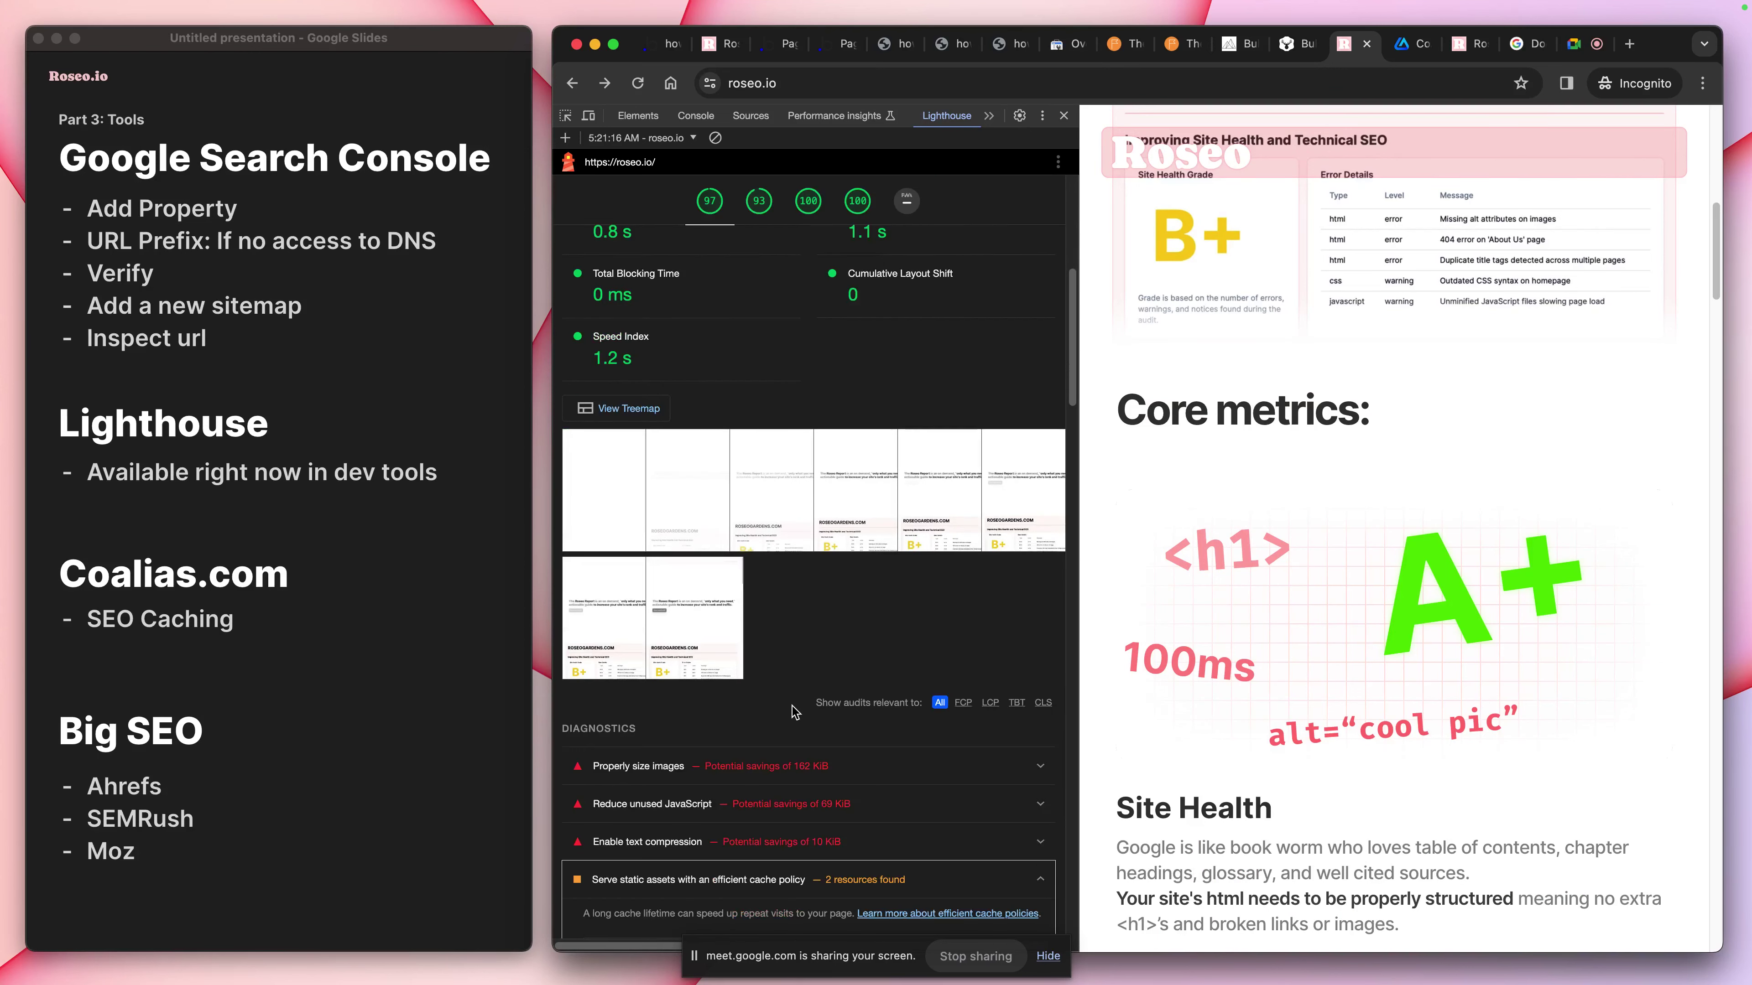
scroll(852, 611, up, 9)
scroll(855, 612, up, 10)
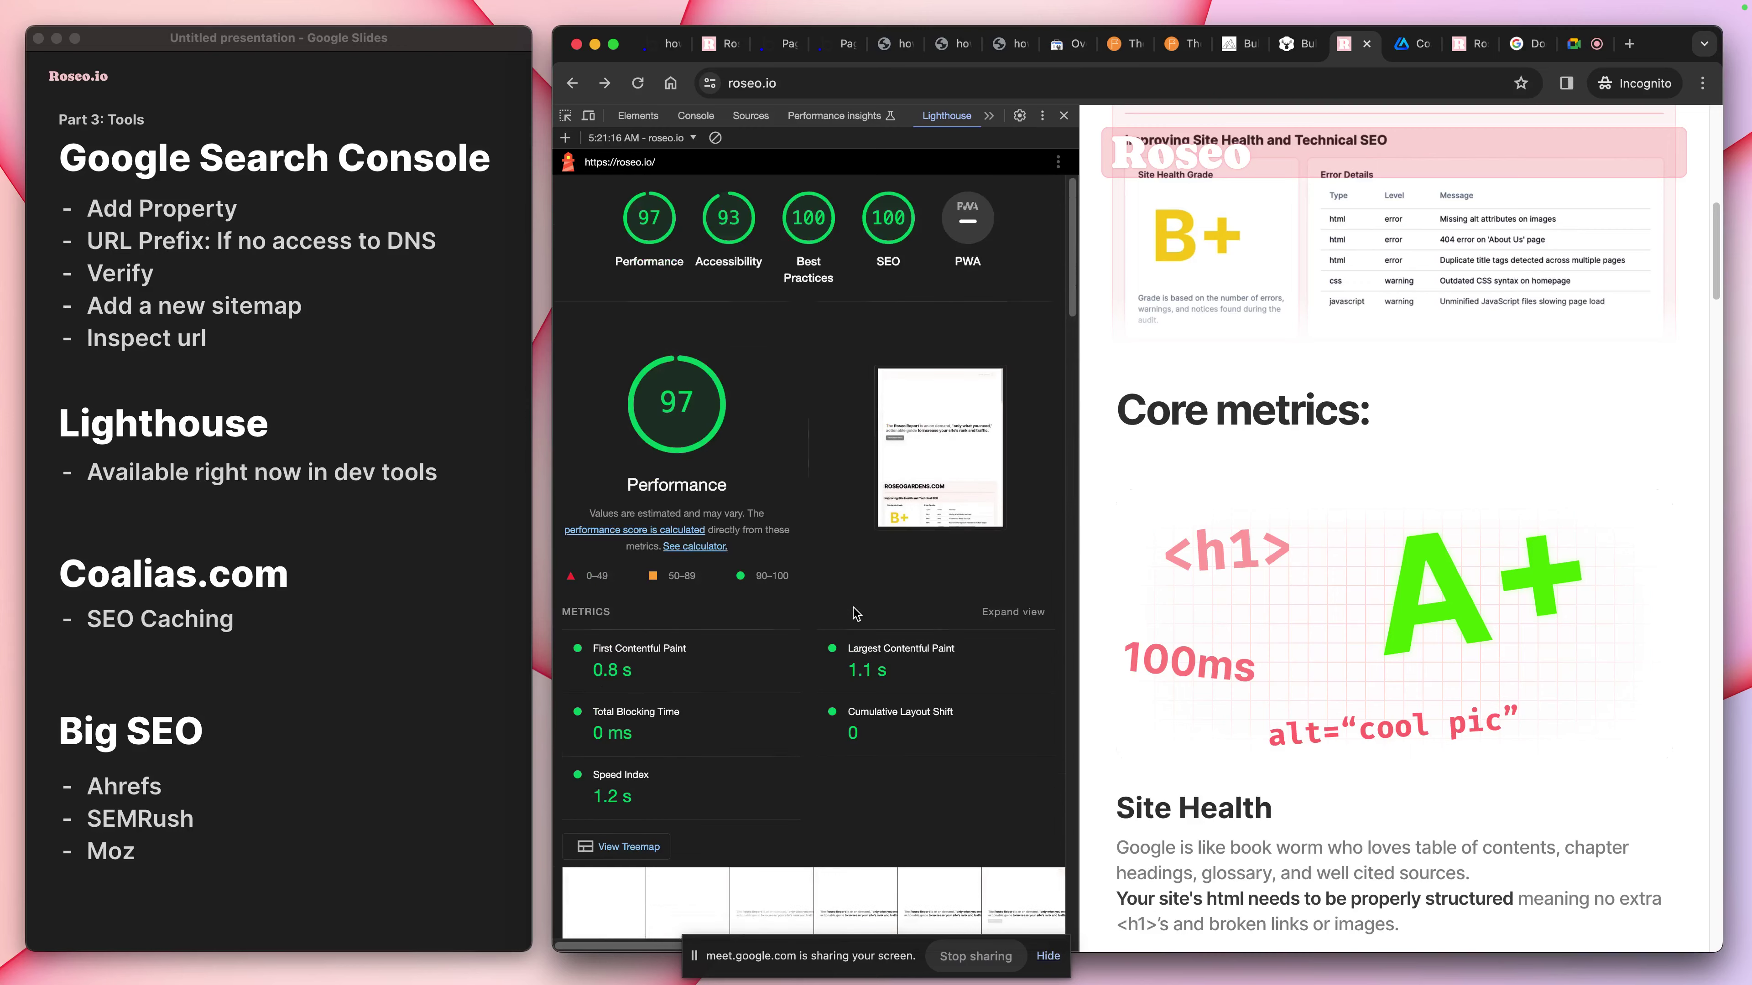
scroll(1387, 379, up, 7)
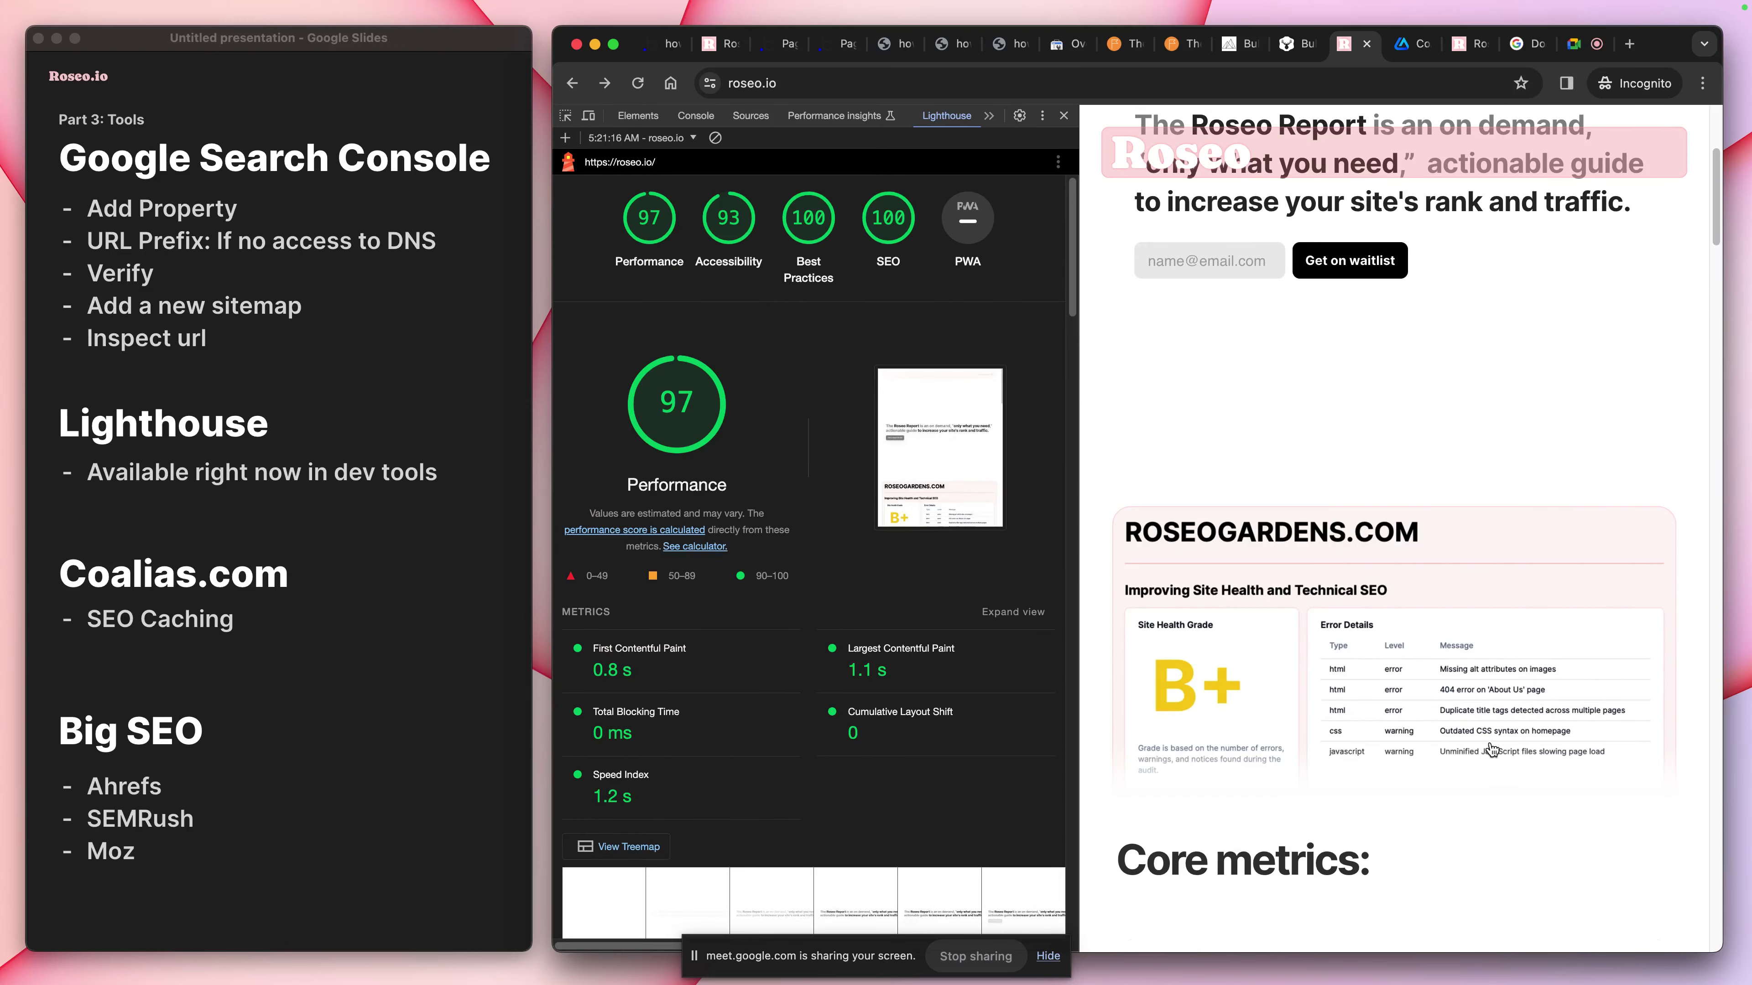
scroll(1491, 753, down, 2)
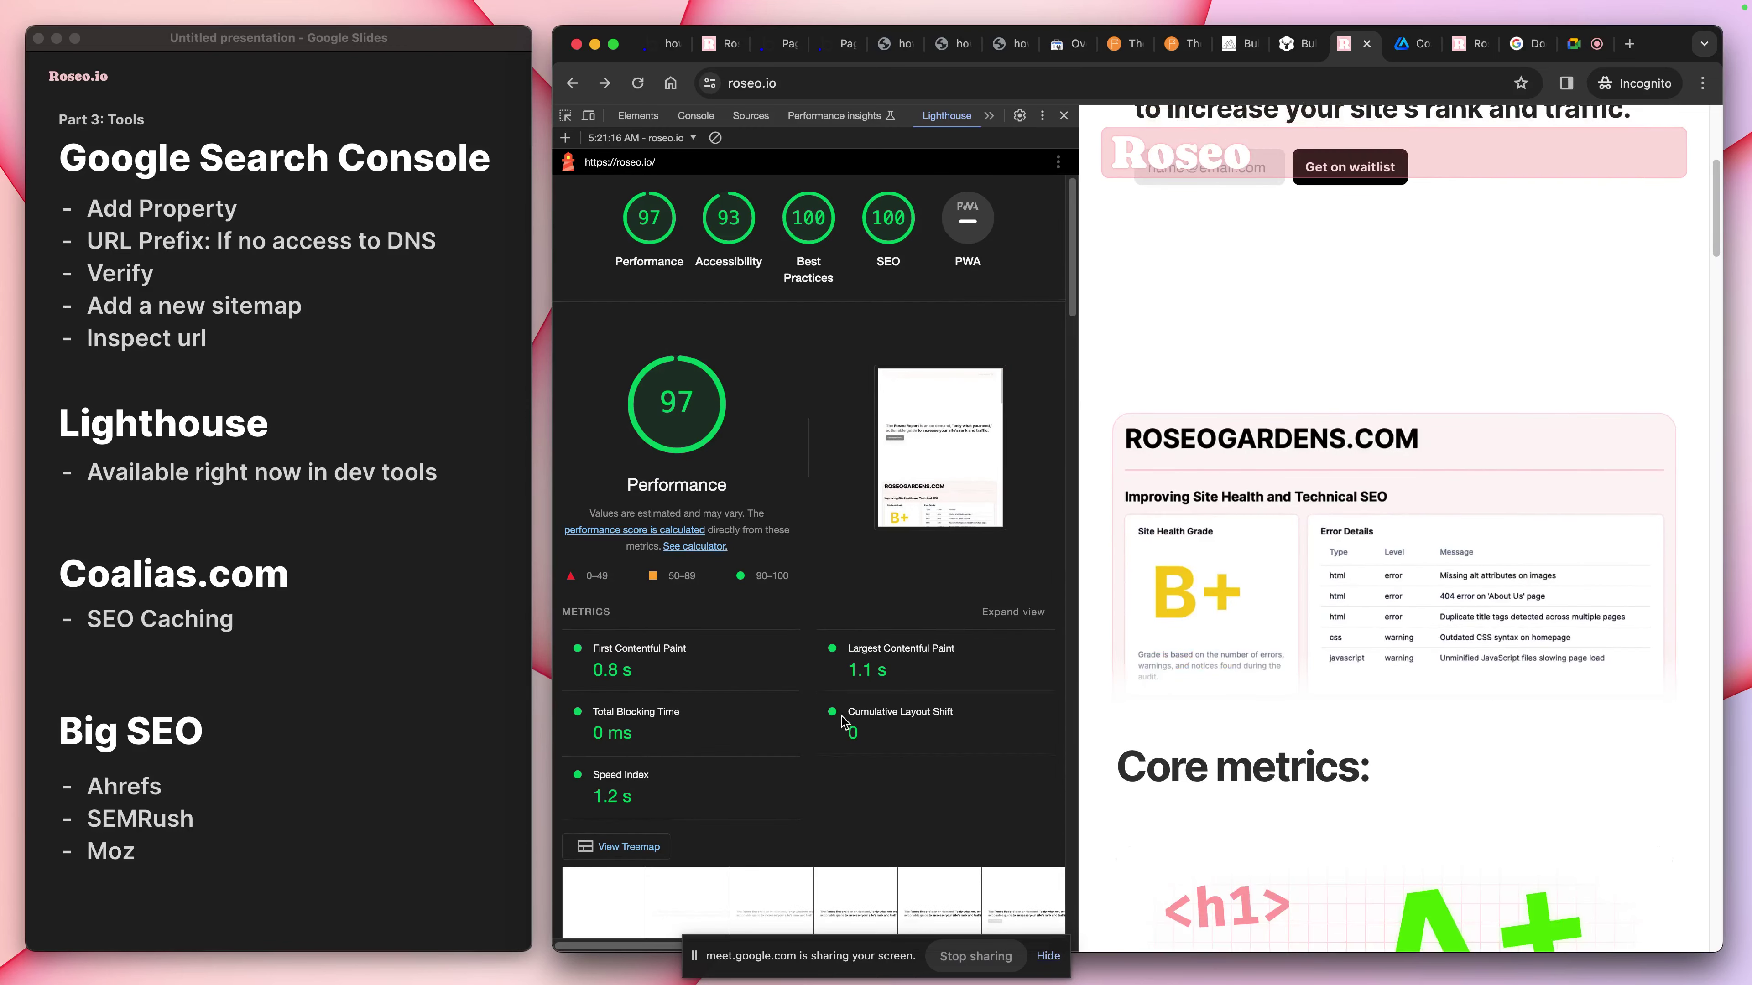
scroll(838, 723, down, 15)
scroll(837, 728, up, 8)
scroll(837, 730, up, 10)
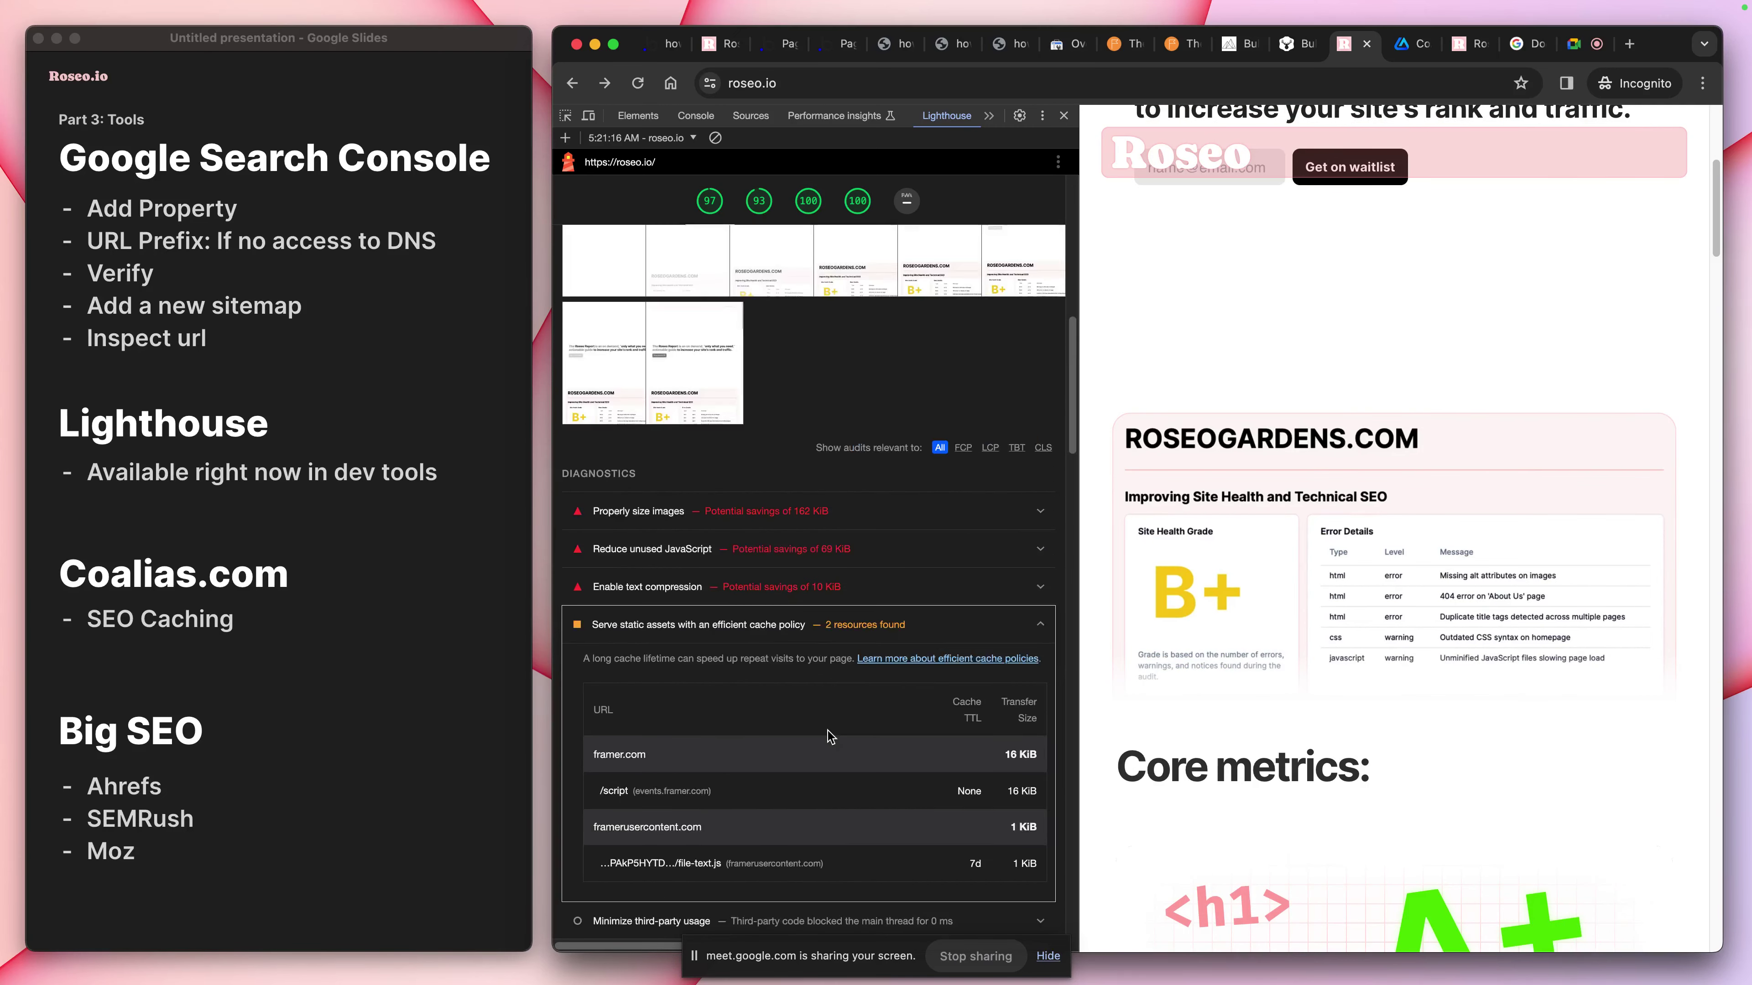
Read the core metrics on the roseo.io landing page: site health, backlinks, traffic and keywords
scroll(1423, 592, down, 5)
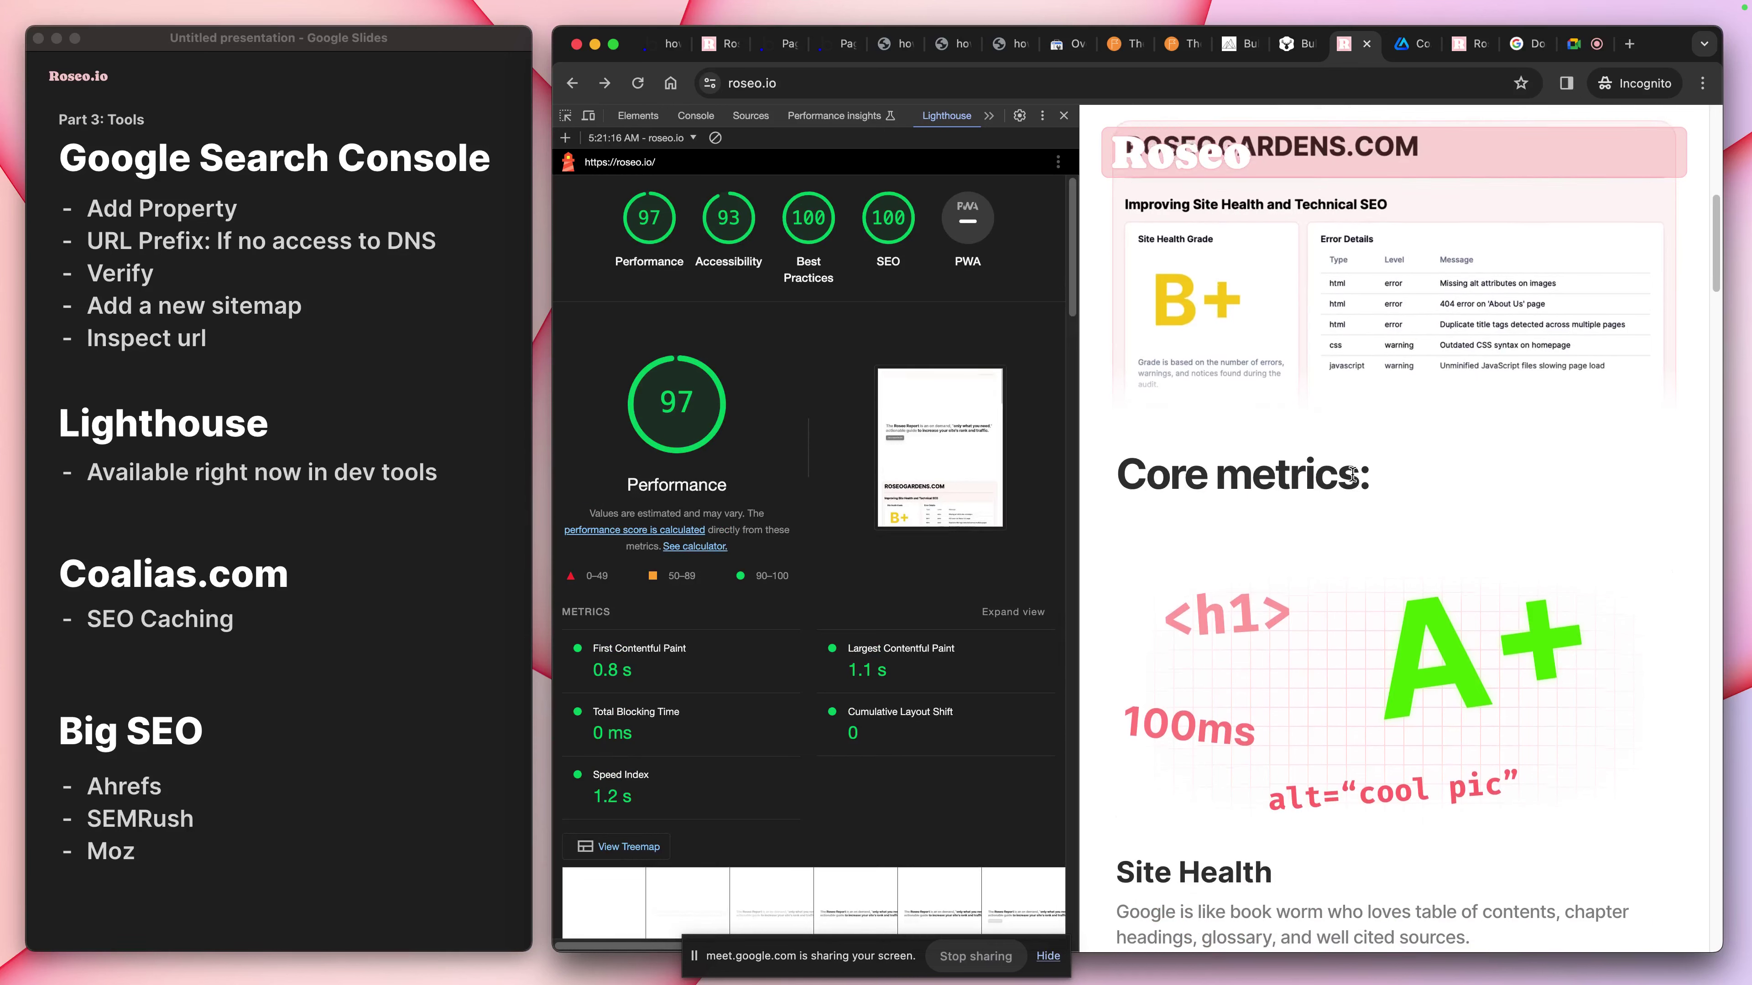
scroll(1376, 414, down, 7)
scroll(1386, 495, down, 5)
scroll(1387, 495, down, 5)
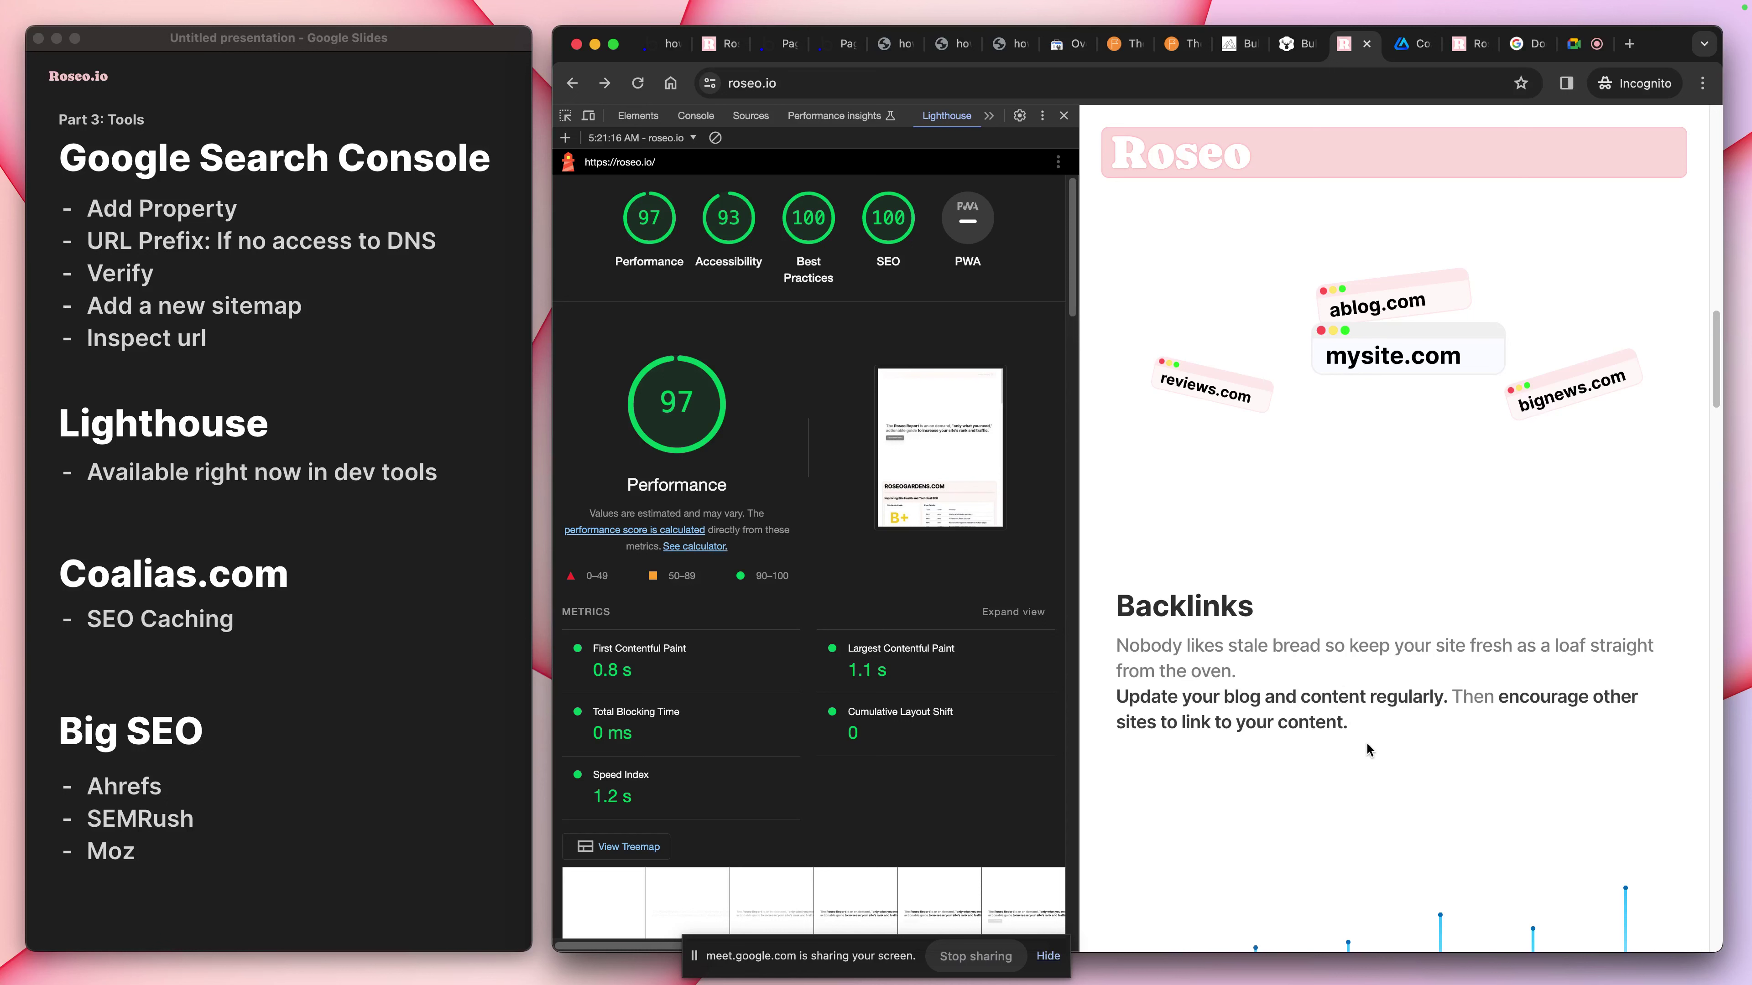
scroll(1276, 649, down, 9)
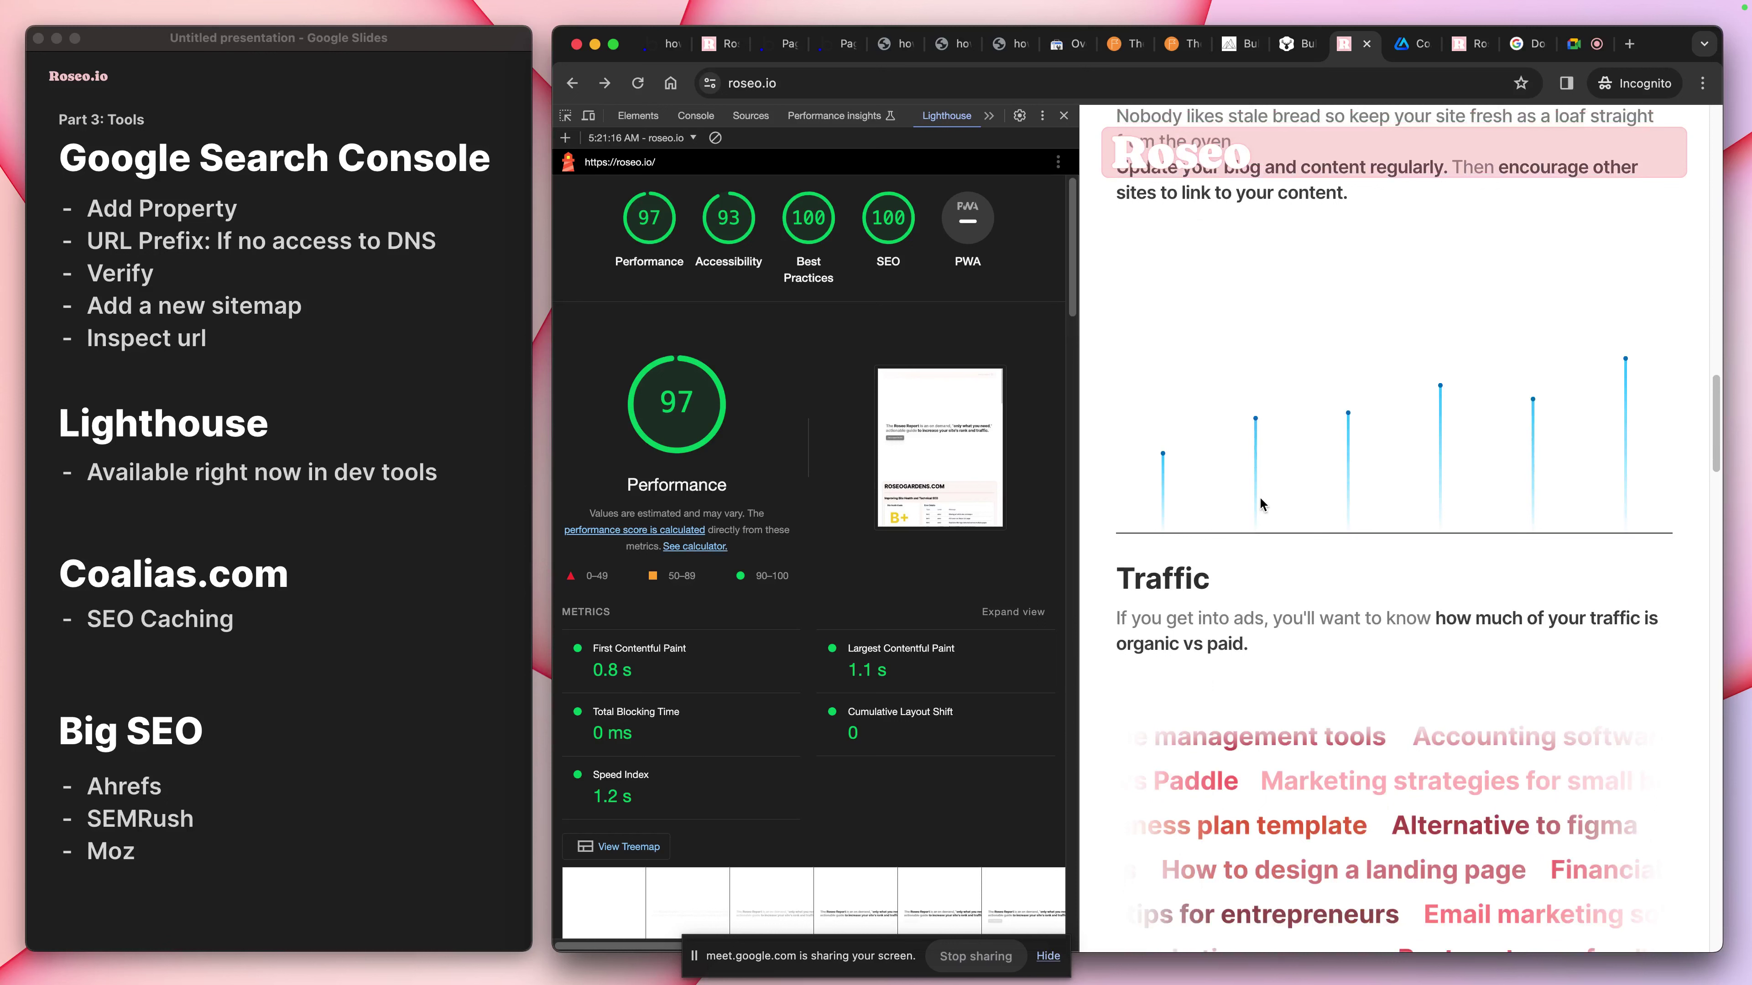
scroll(1528, 518, down, 6)
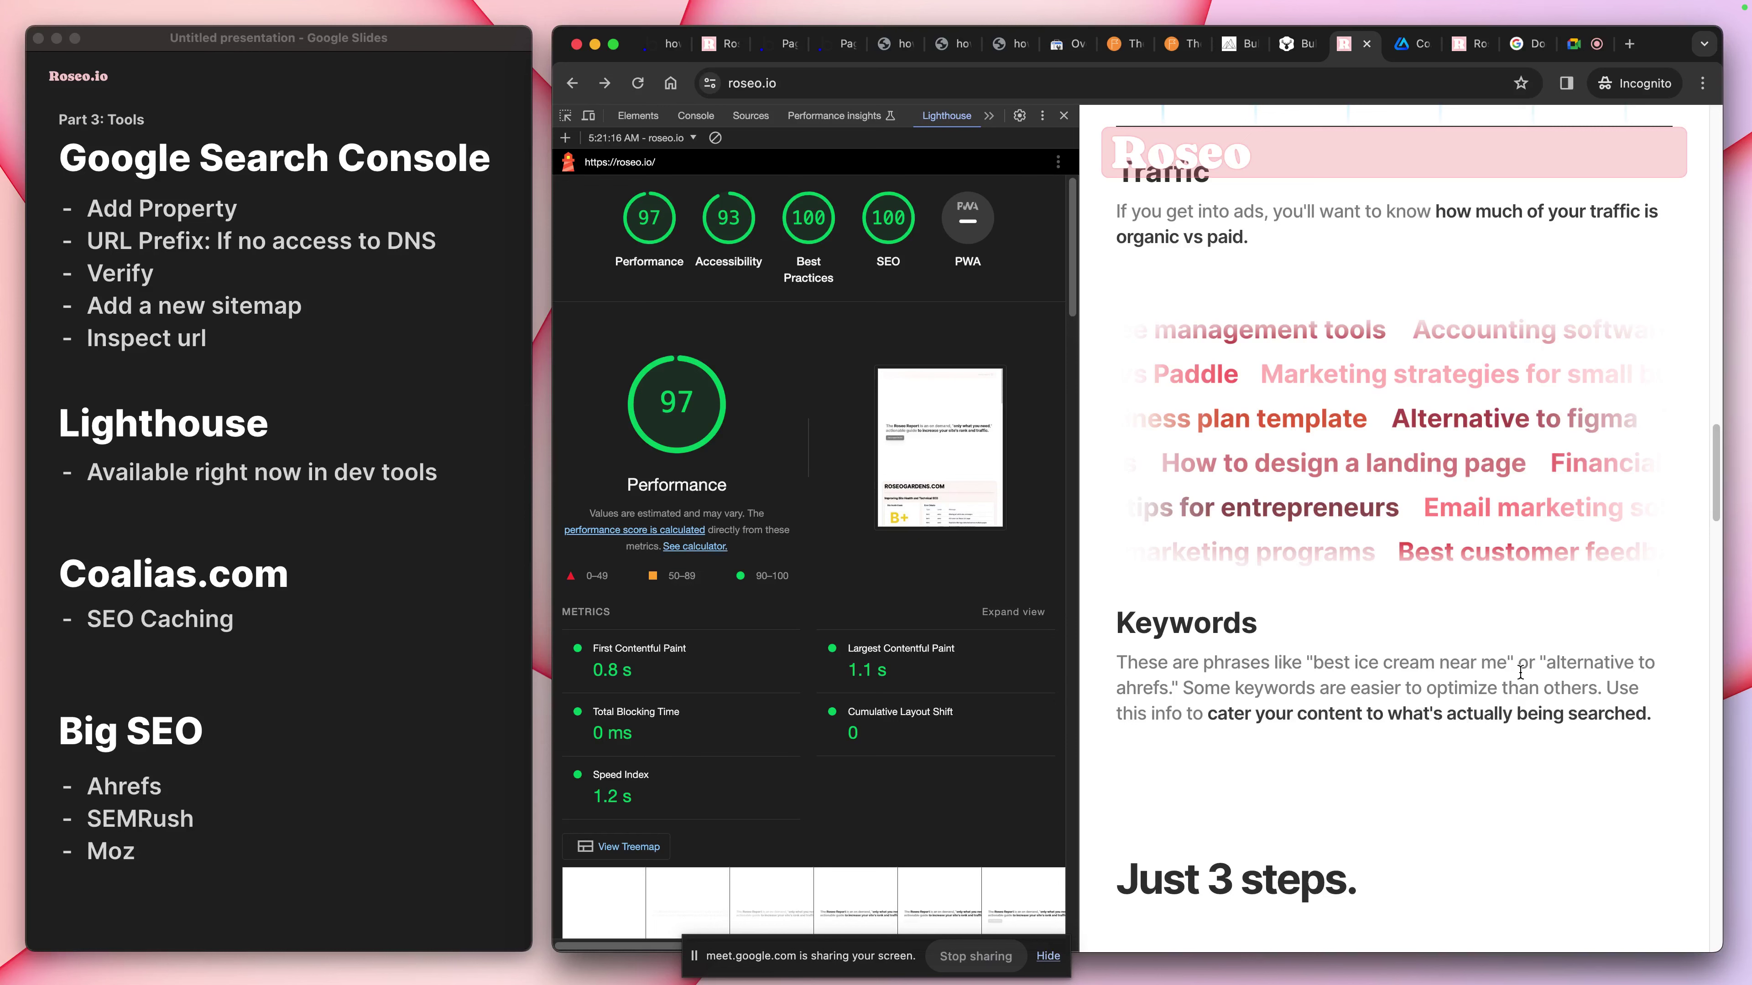
scroll(1517, 680, down, 3)
Read roseo.io's three report steps, the price comparison of big SEO tools and the SEO report offer, then return to the page start
scroll(1519, 683, down, 6)
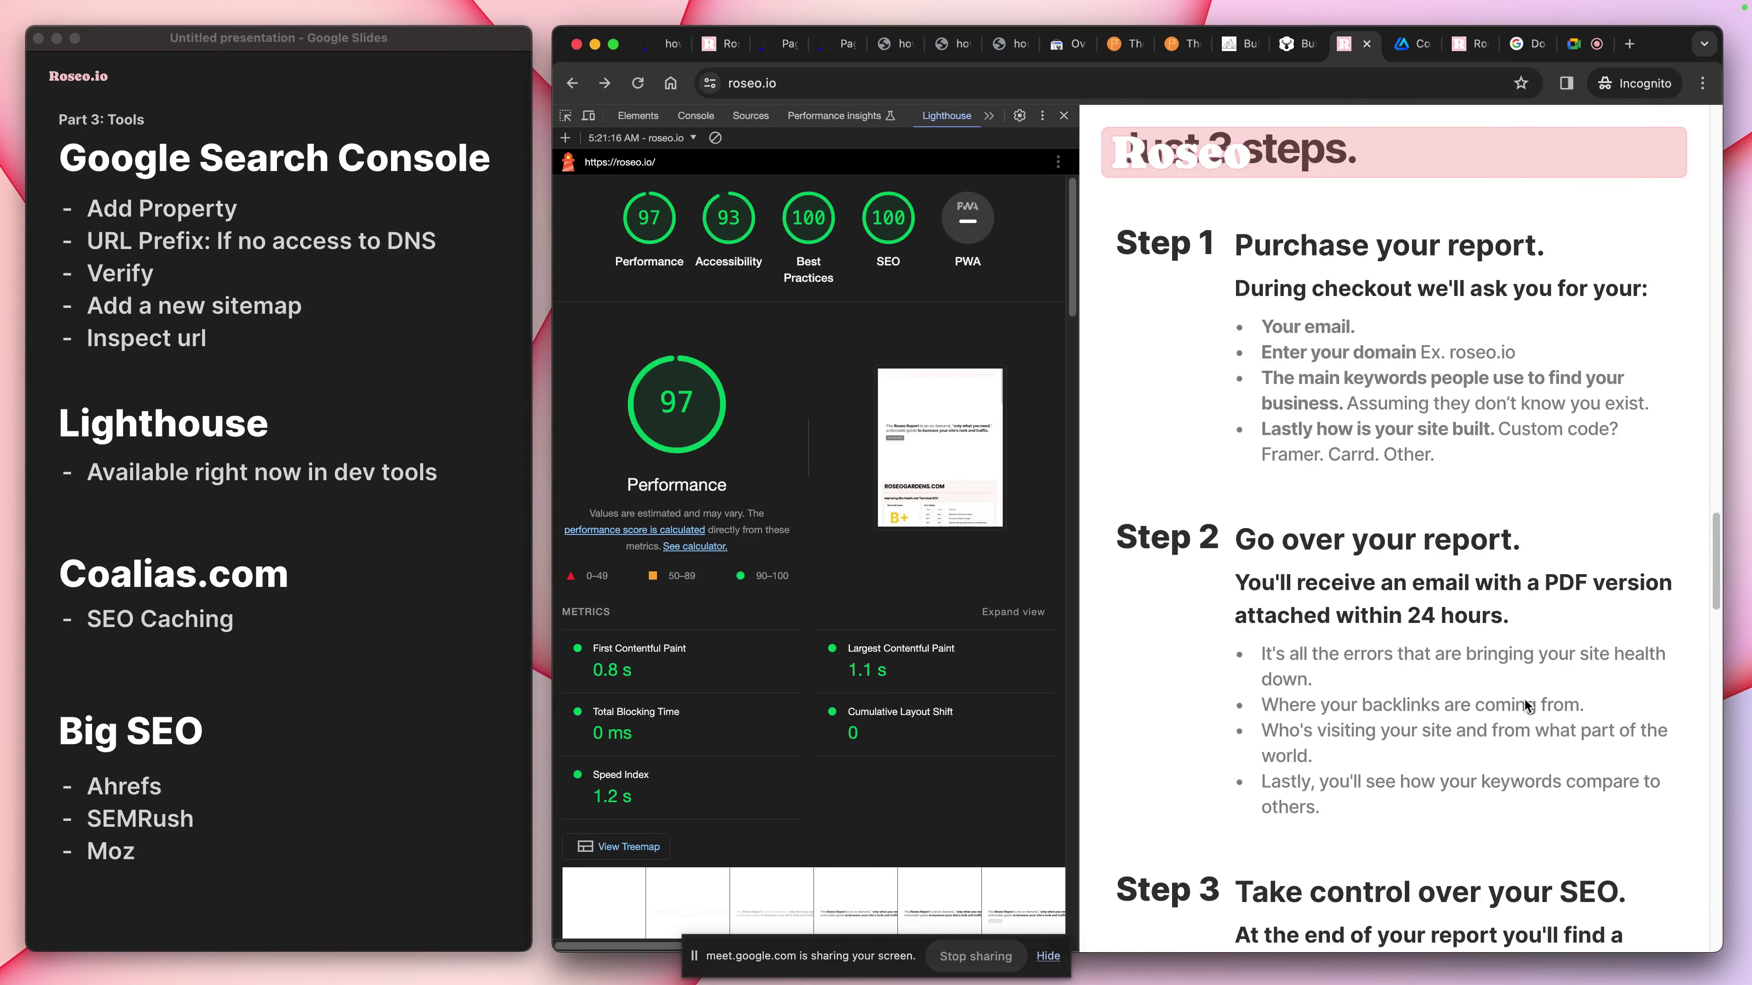
scroll(1379, 670, down, 12)
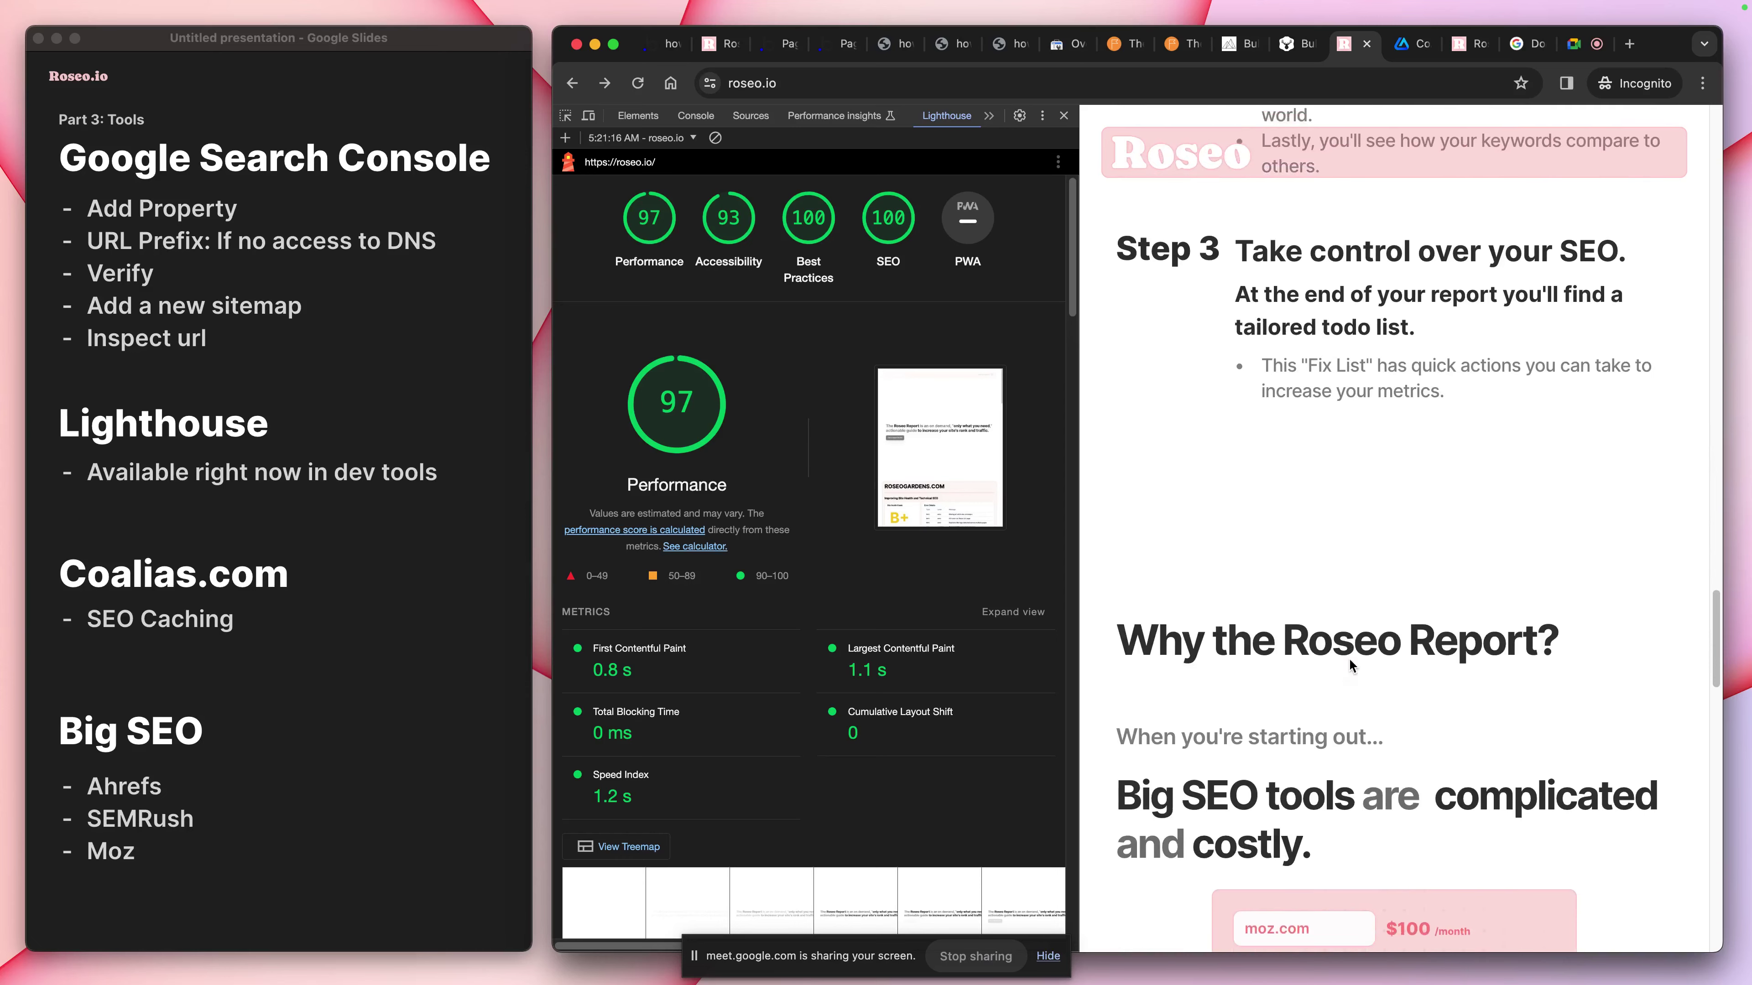
scroll(1349, 668, down, 5)
scroll(1345, 676, up, 8)
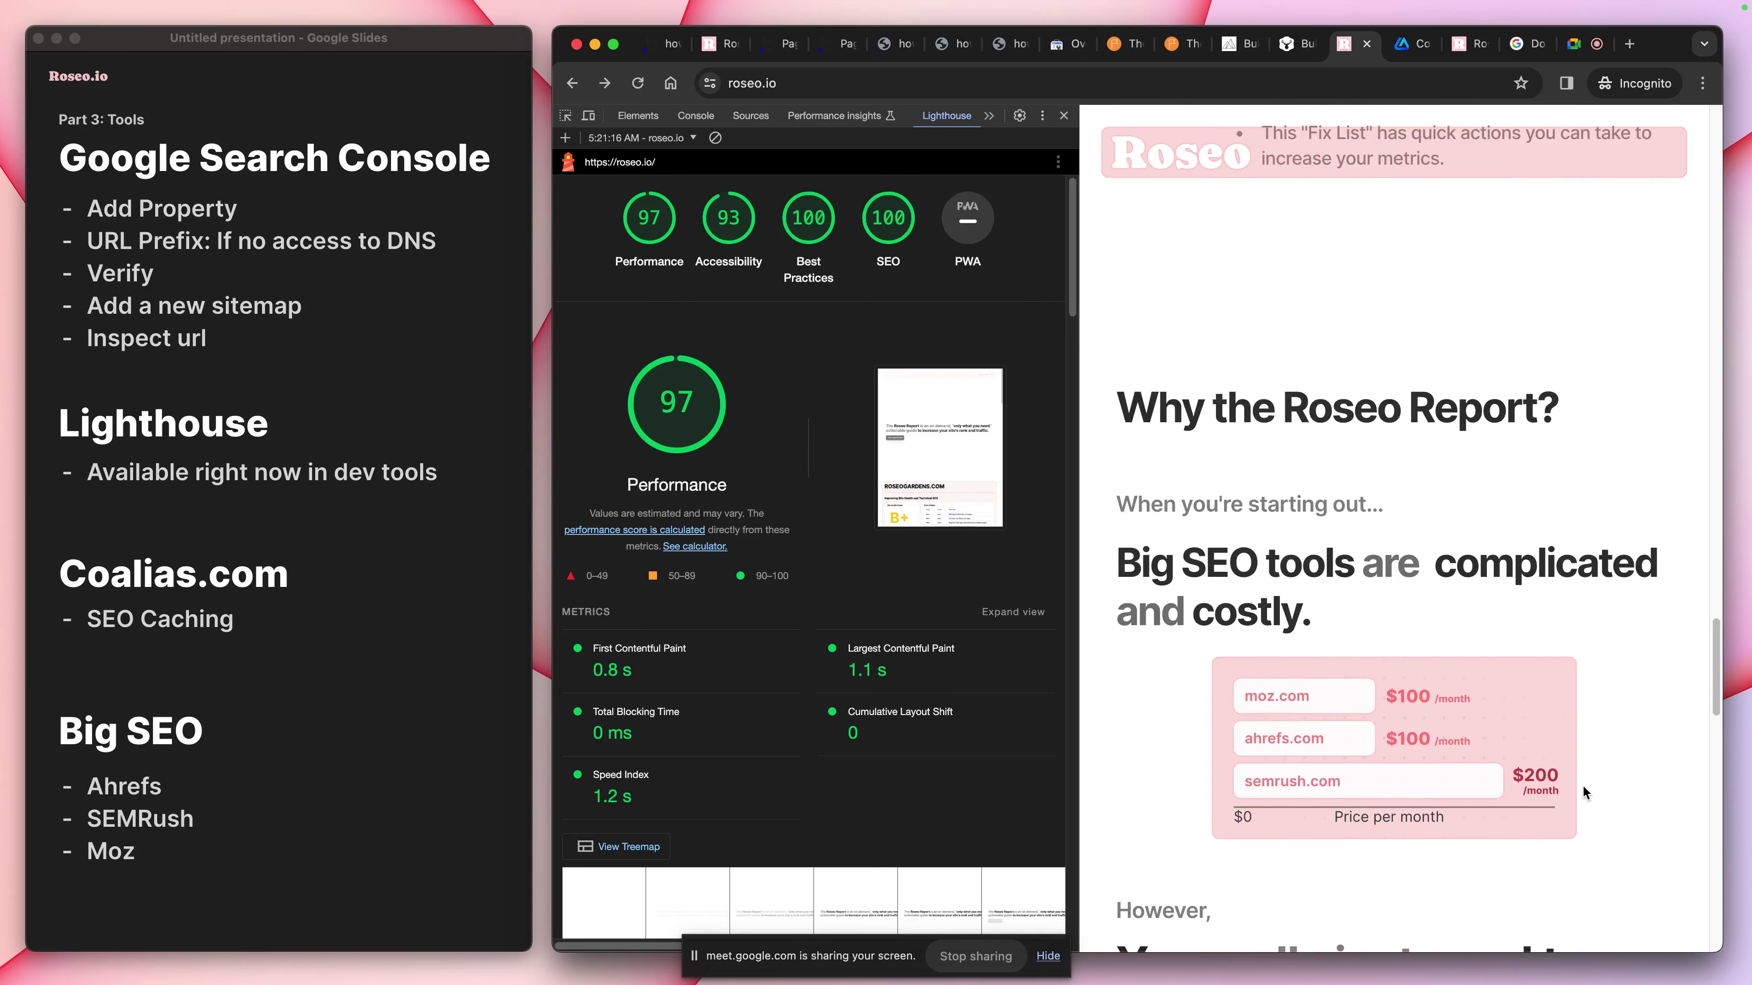
scroll(1582, 784, down, 2)
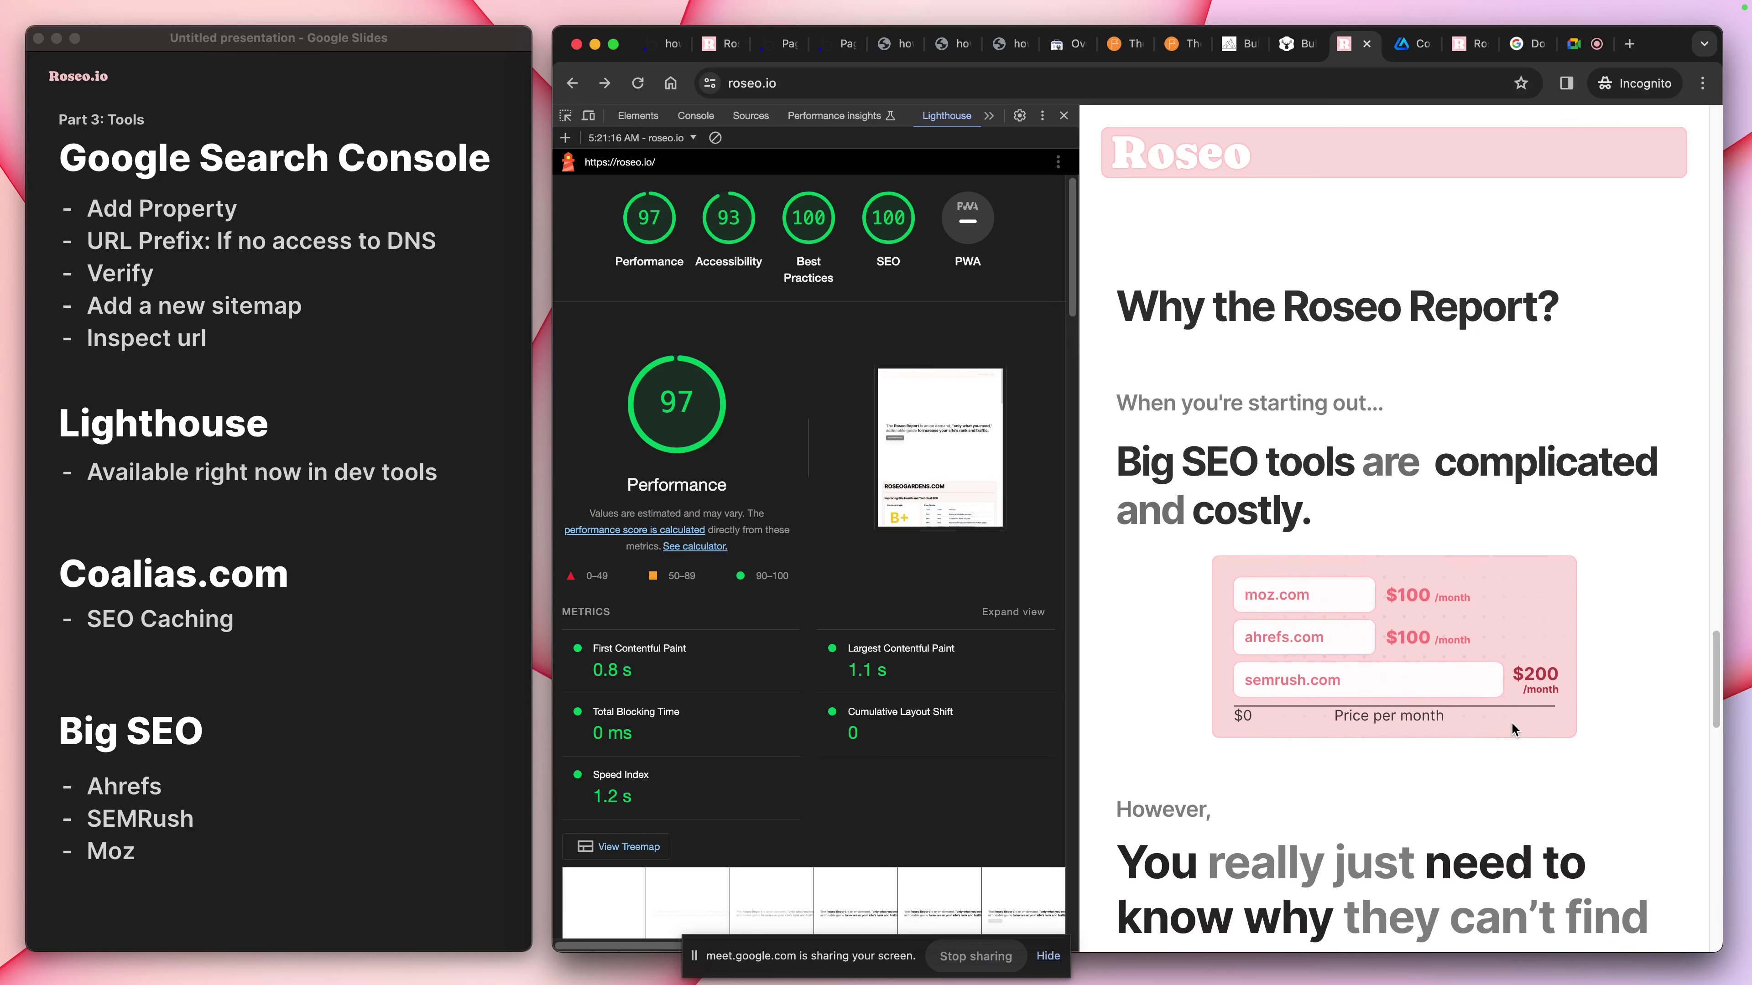
scroll(1515, 727, down, 10)
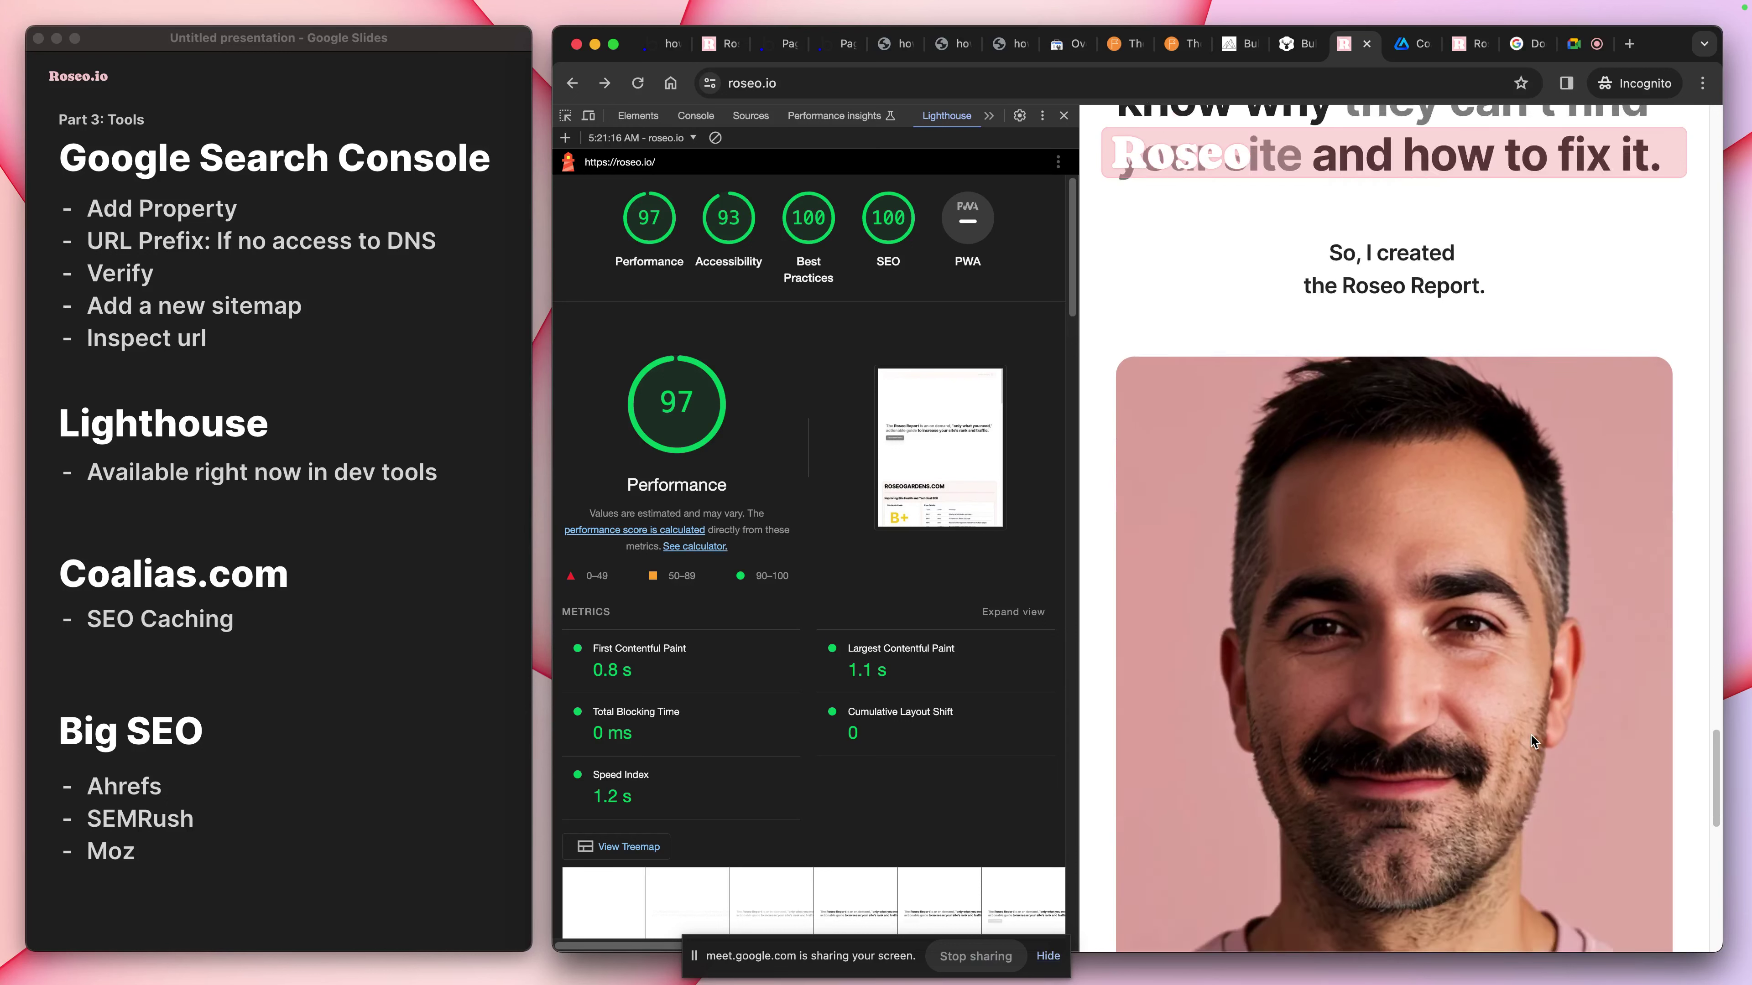
scroll(1530, 734, down, 10)
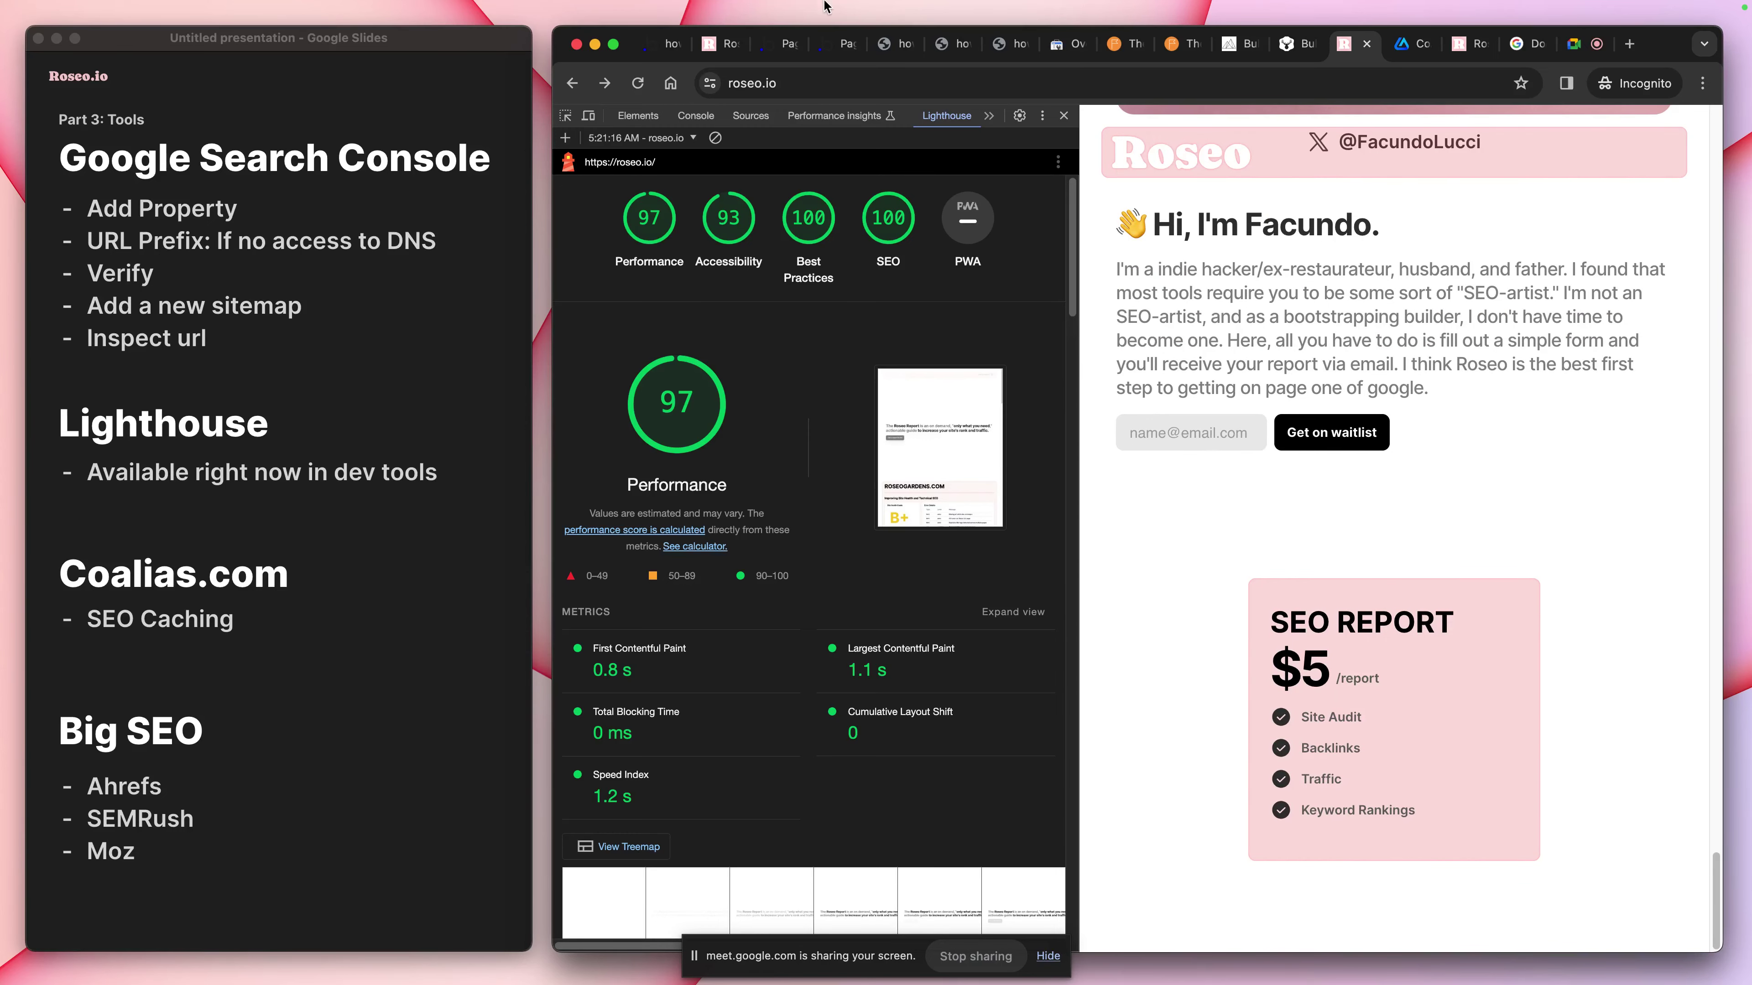
scroll(1348, 262, up, 20)
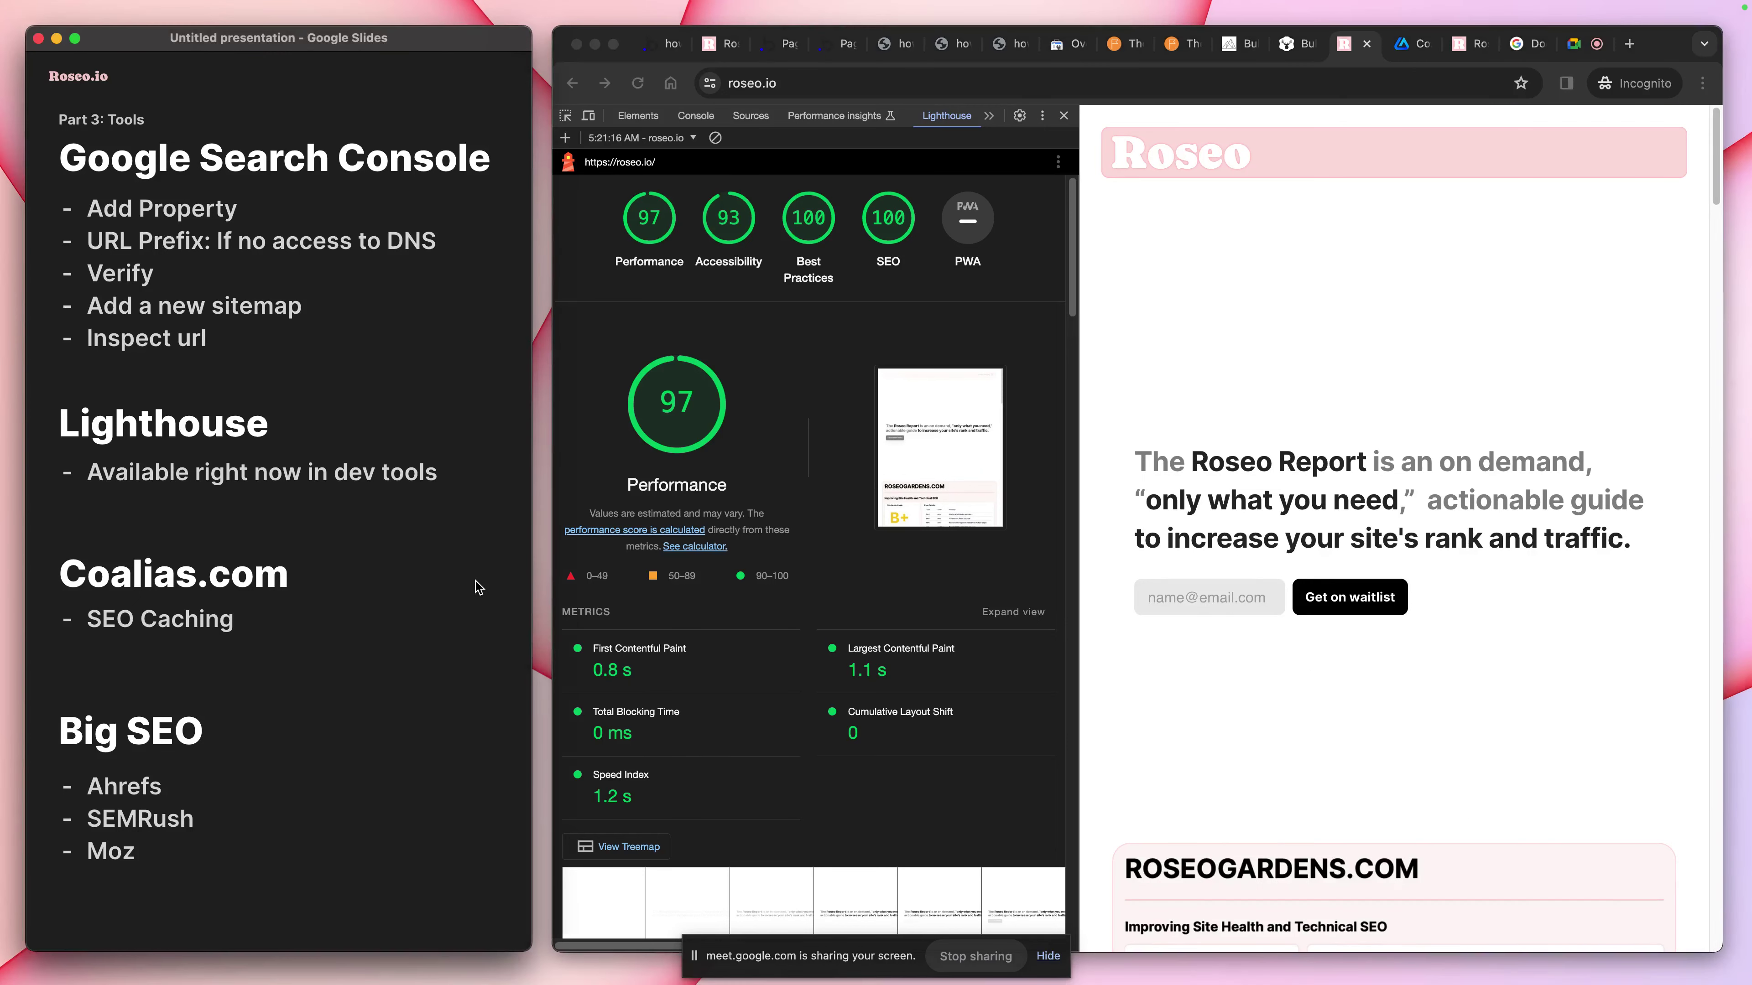
Advance the presentation to the Recommendations slide, then inspect the network requests of the howtobubble.com first post page
key(Right)
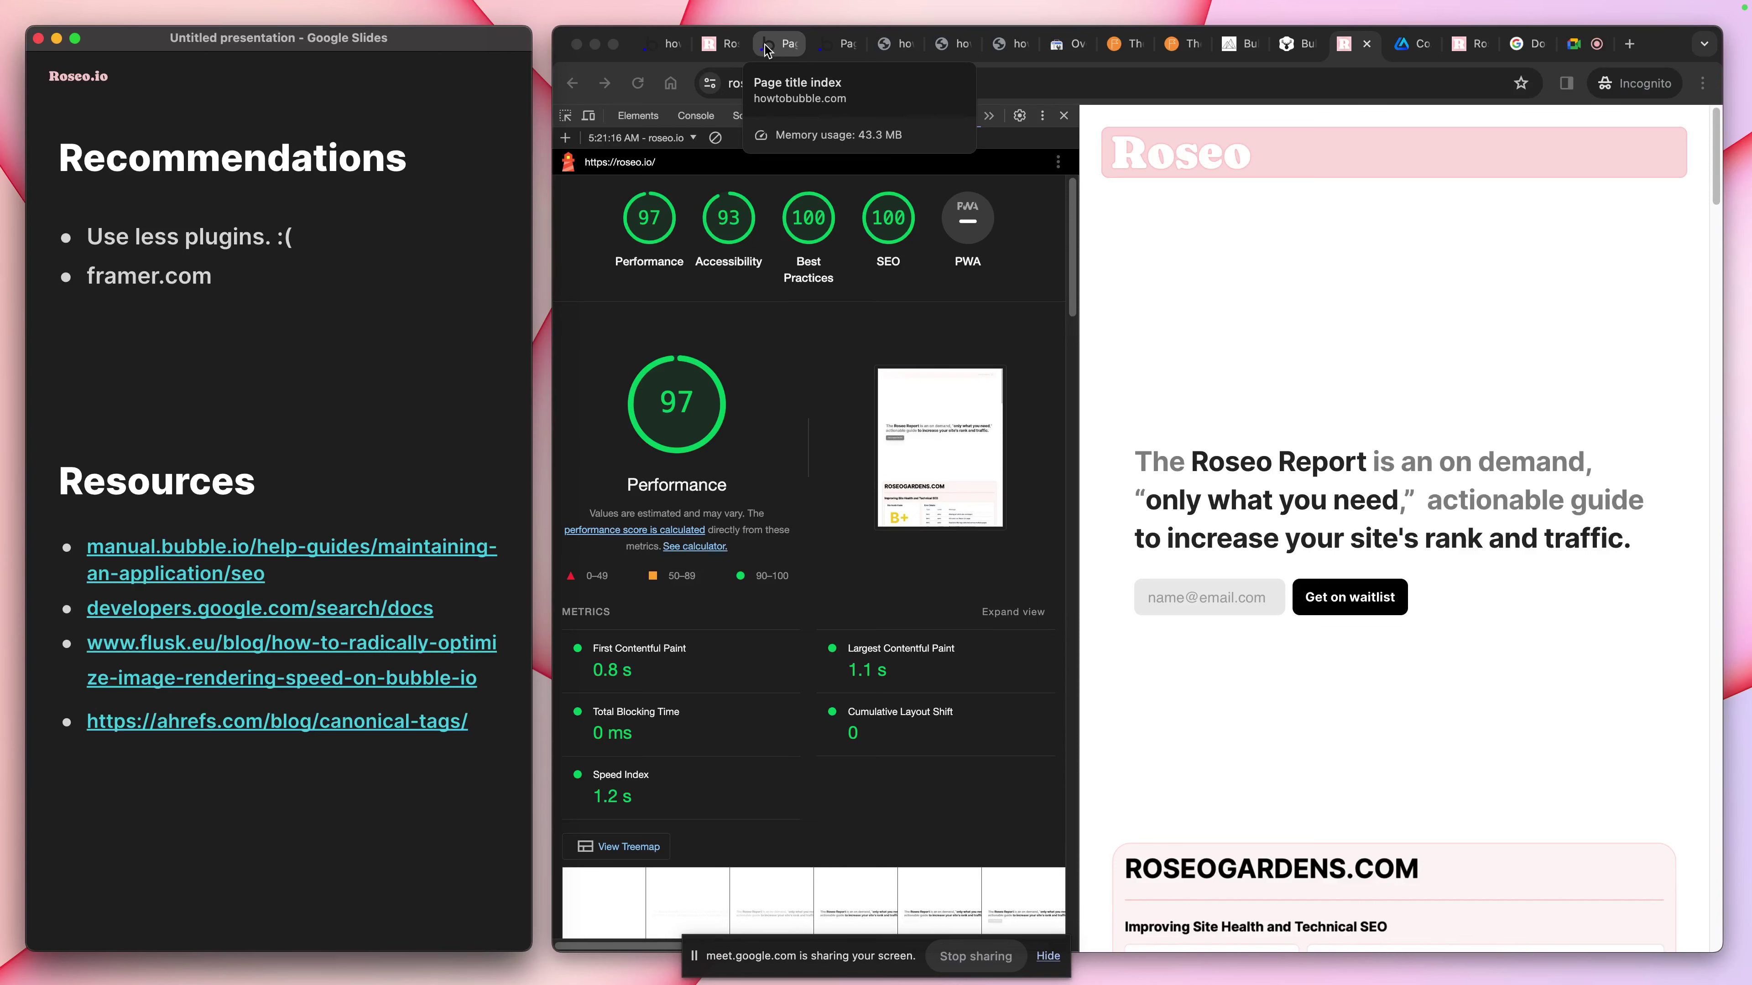
click(840, 47)
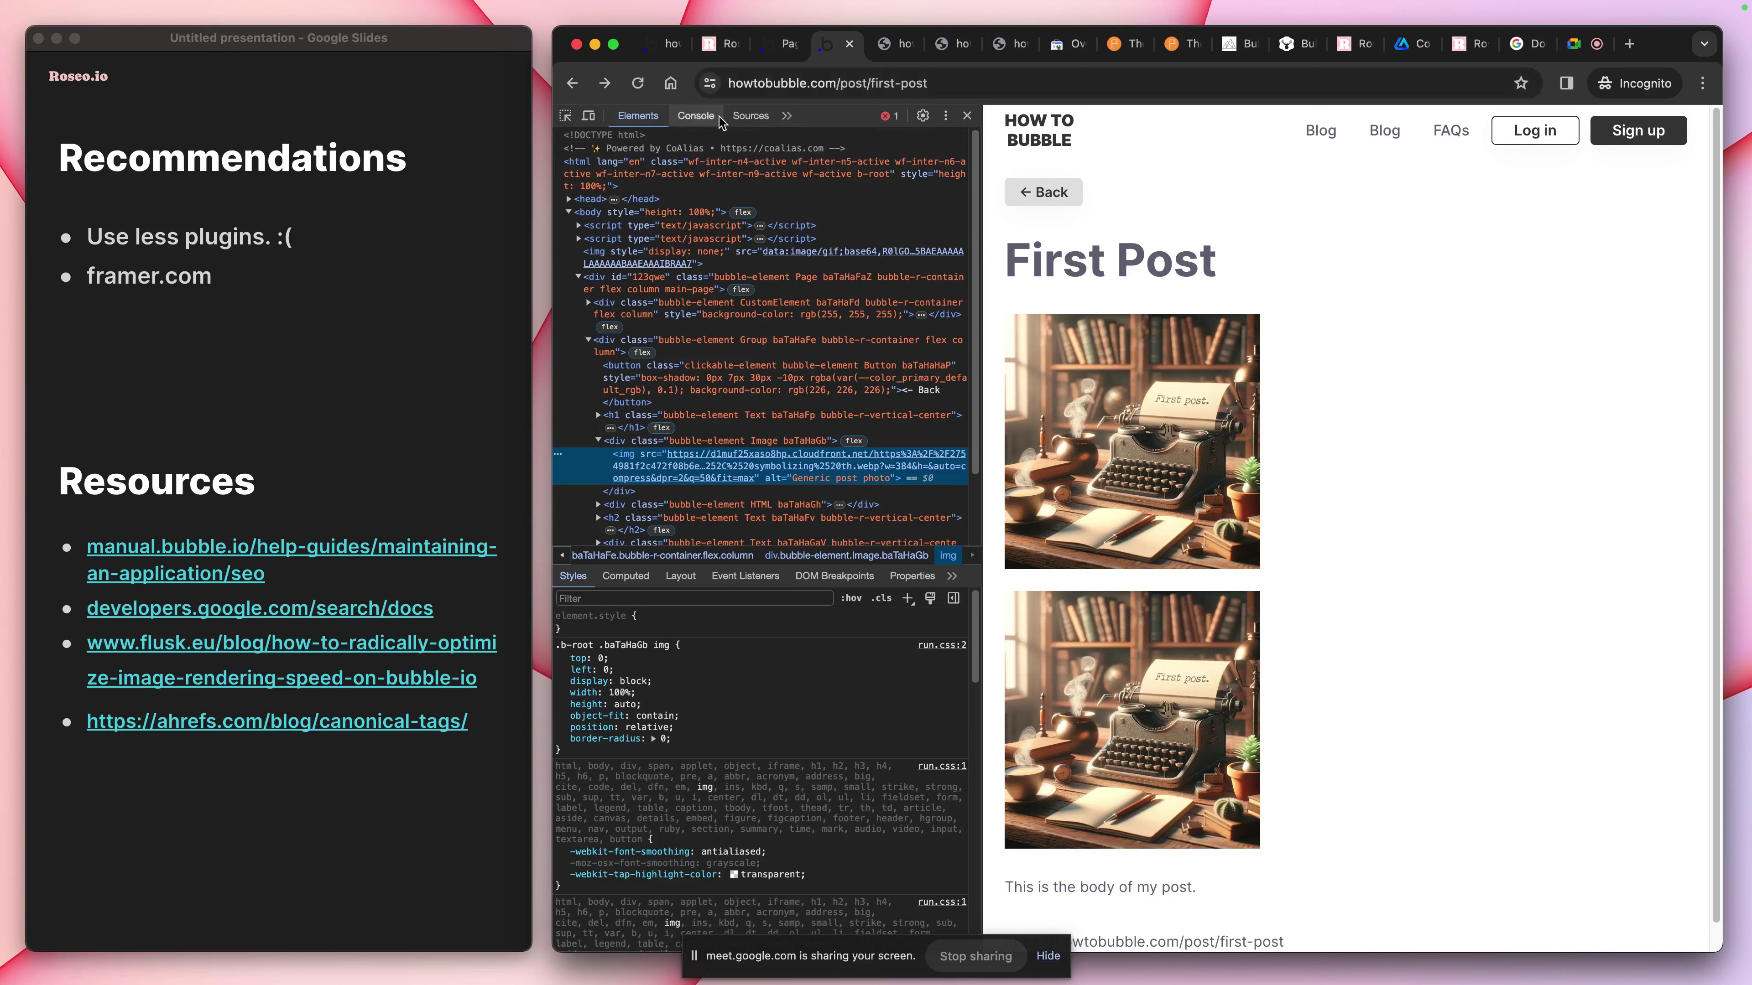
click(786, 116)
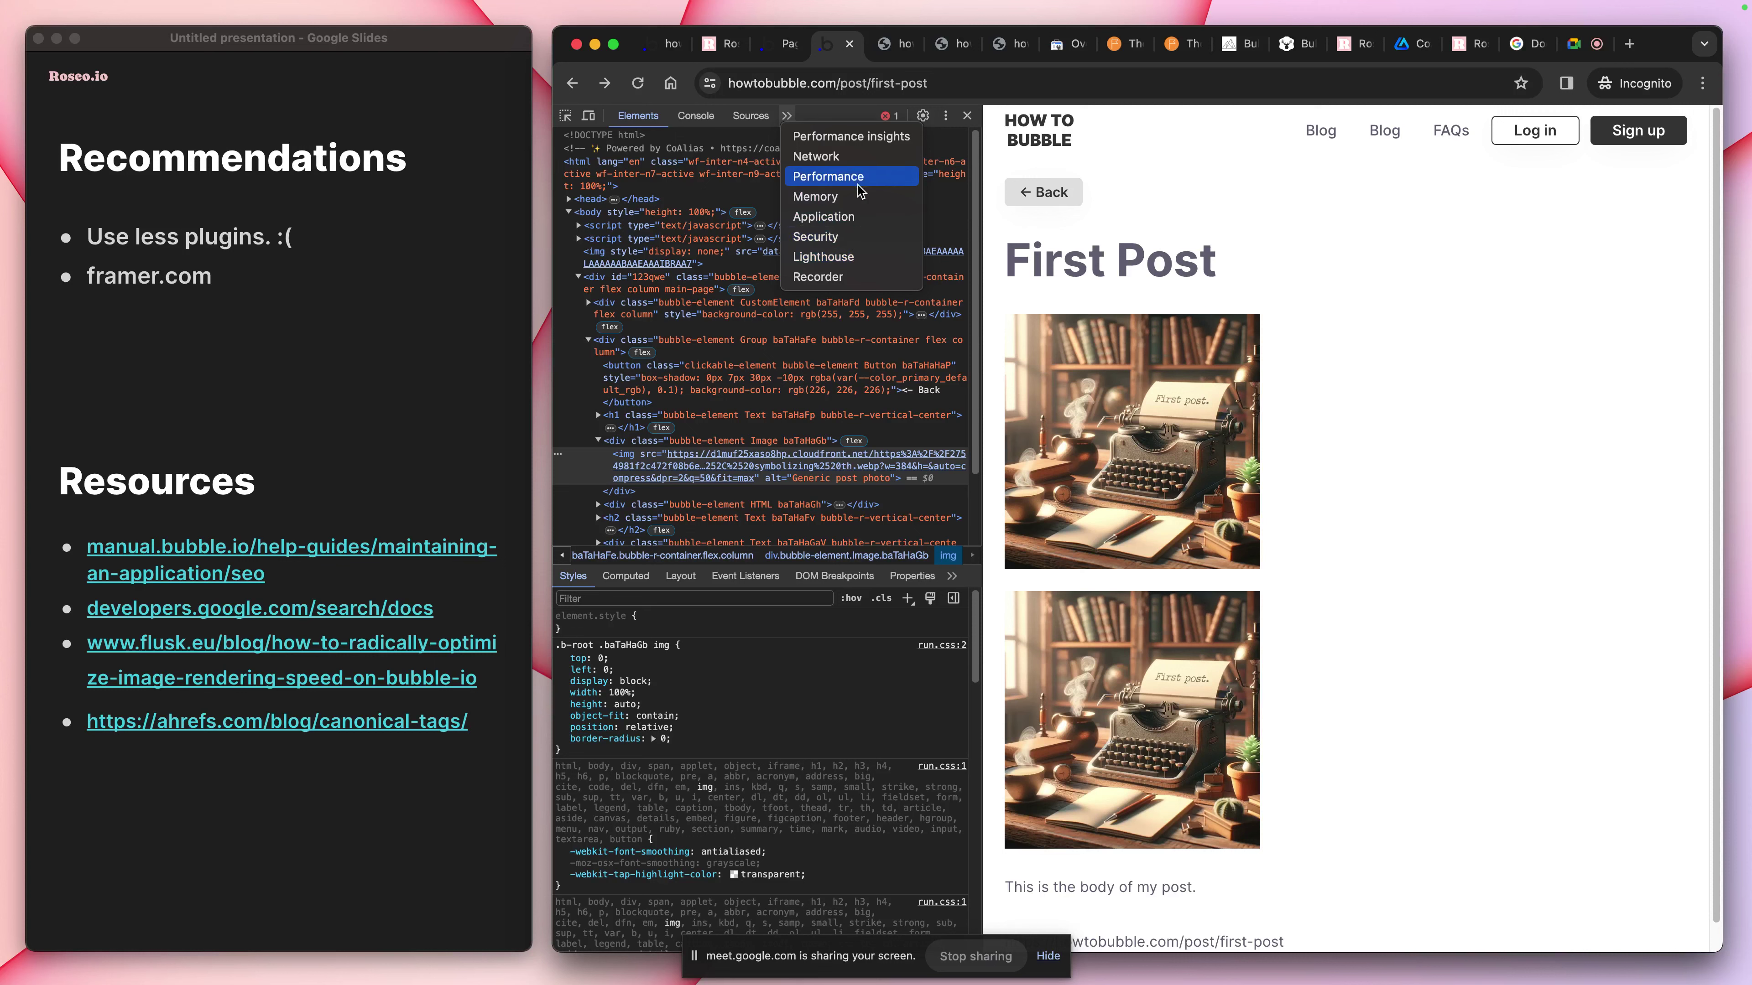
click(860, 156)
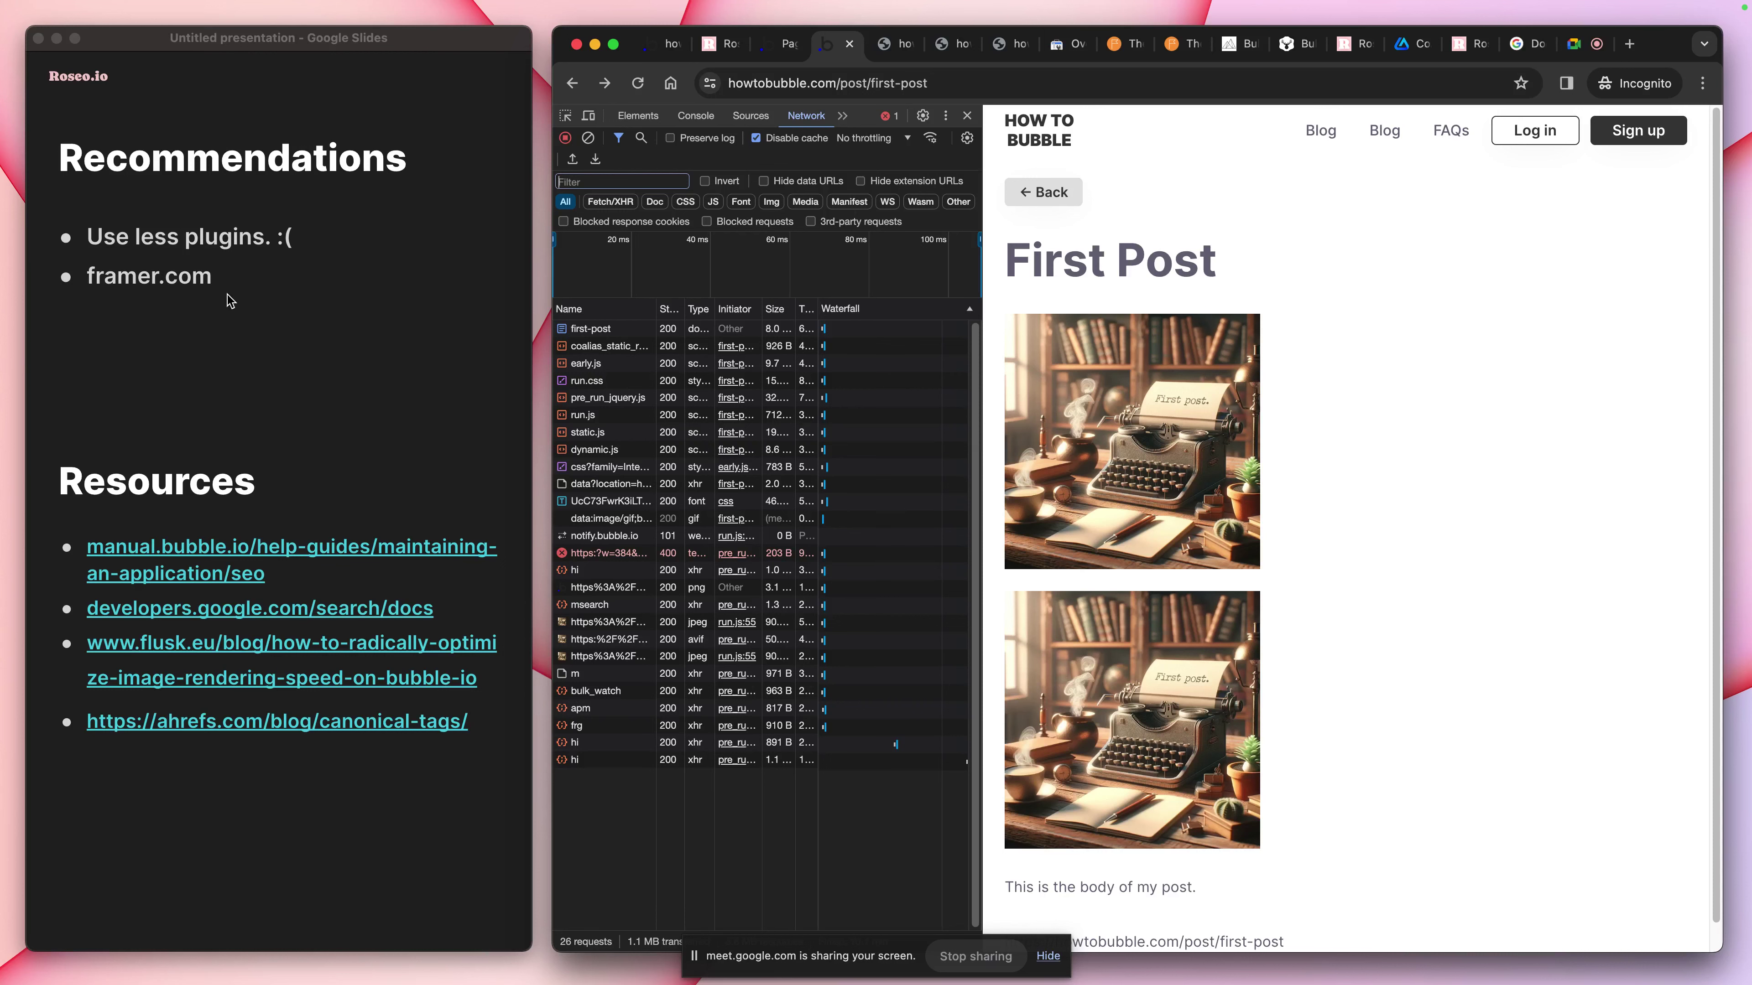
Return to roseo.io as the framer.com example and review its Lighthouse performance results and landing page
click(211, 289)
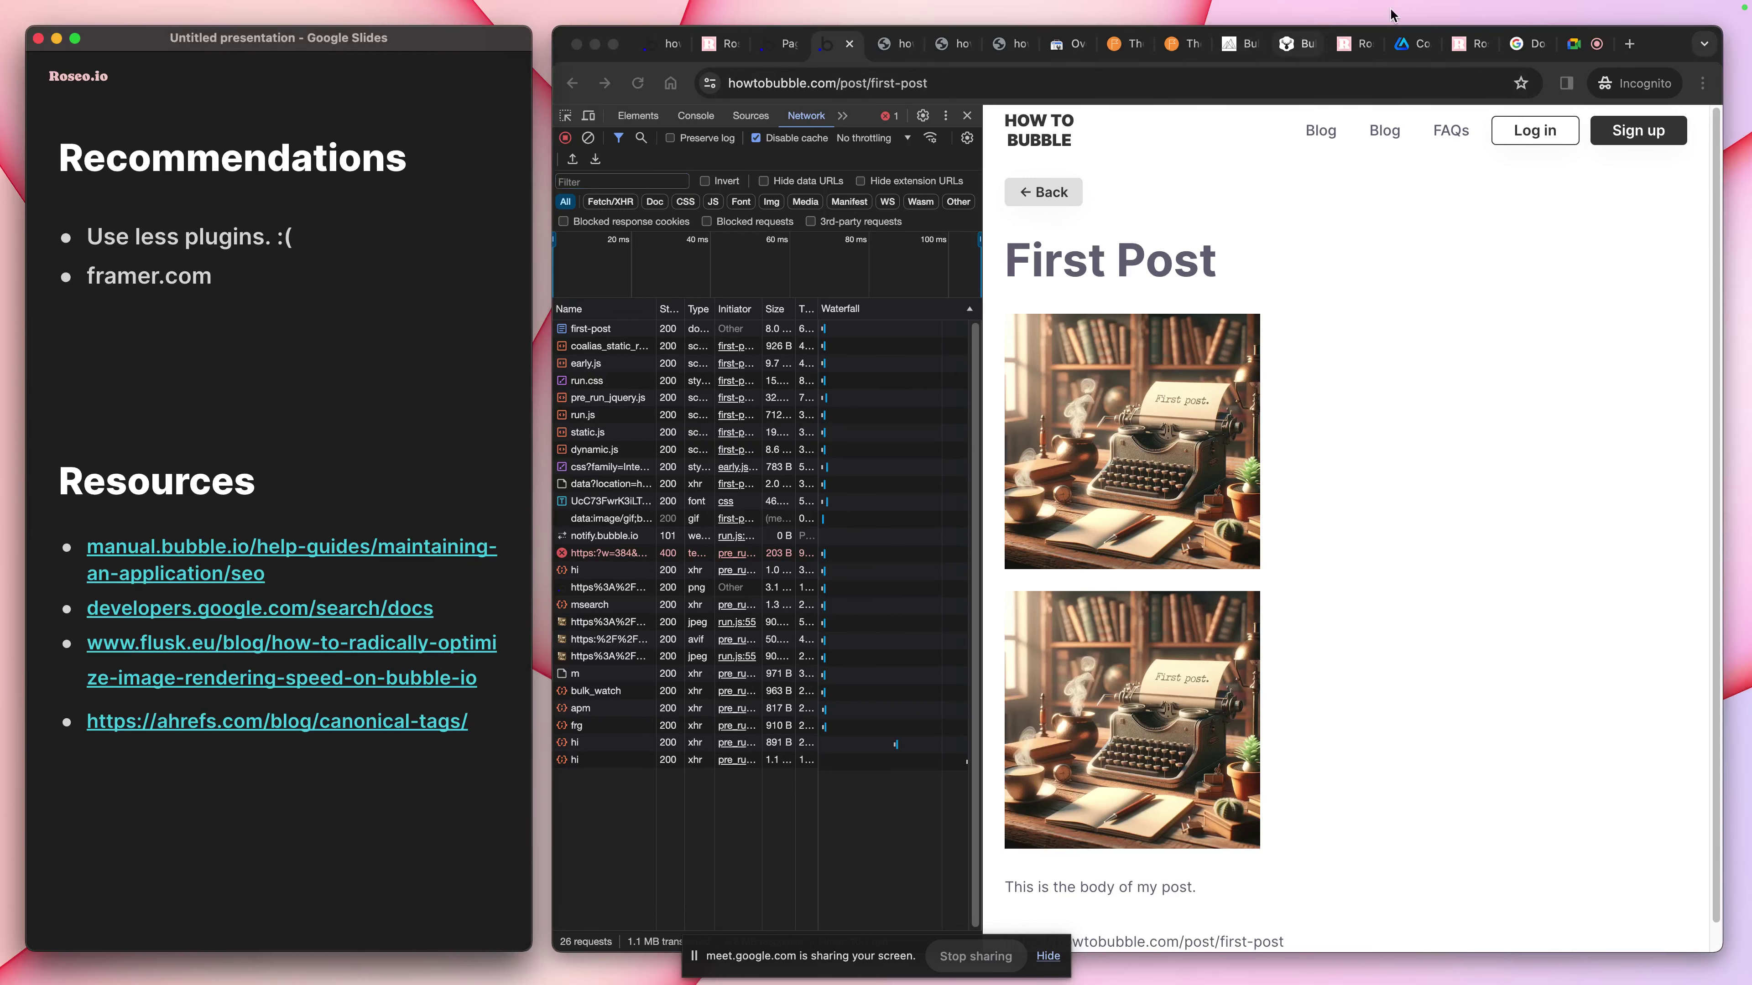
click(1348, 43)
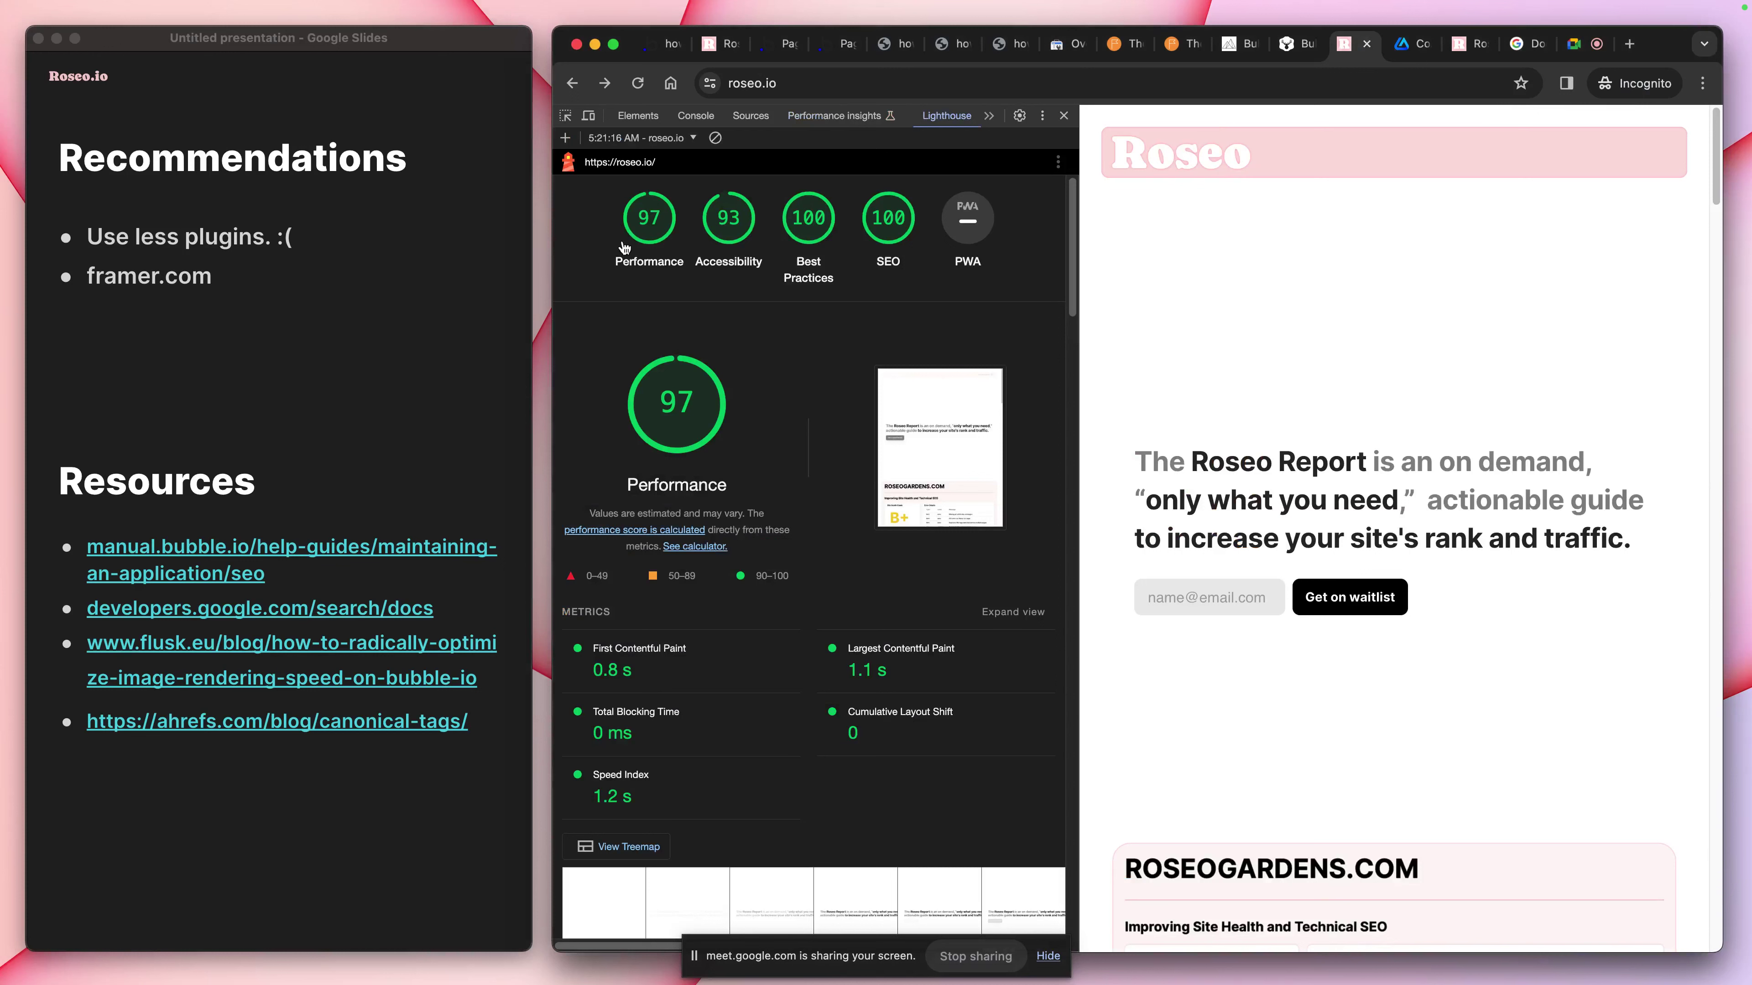
mouse_move(700, 412)
scroll(1183, 498, down, 10)
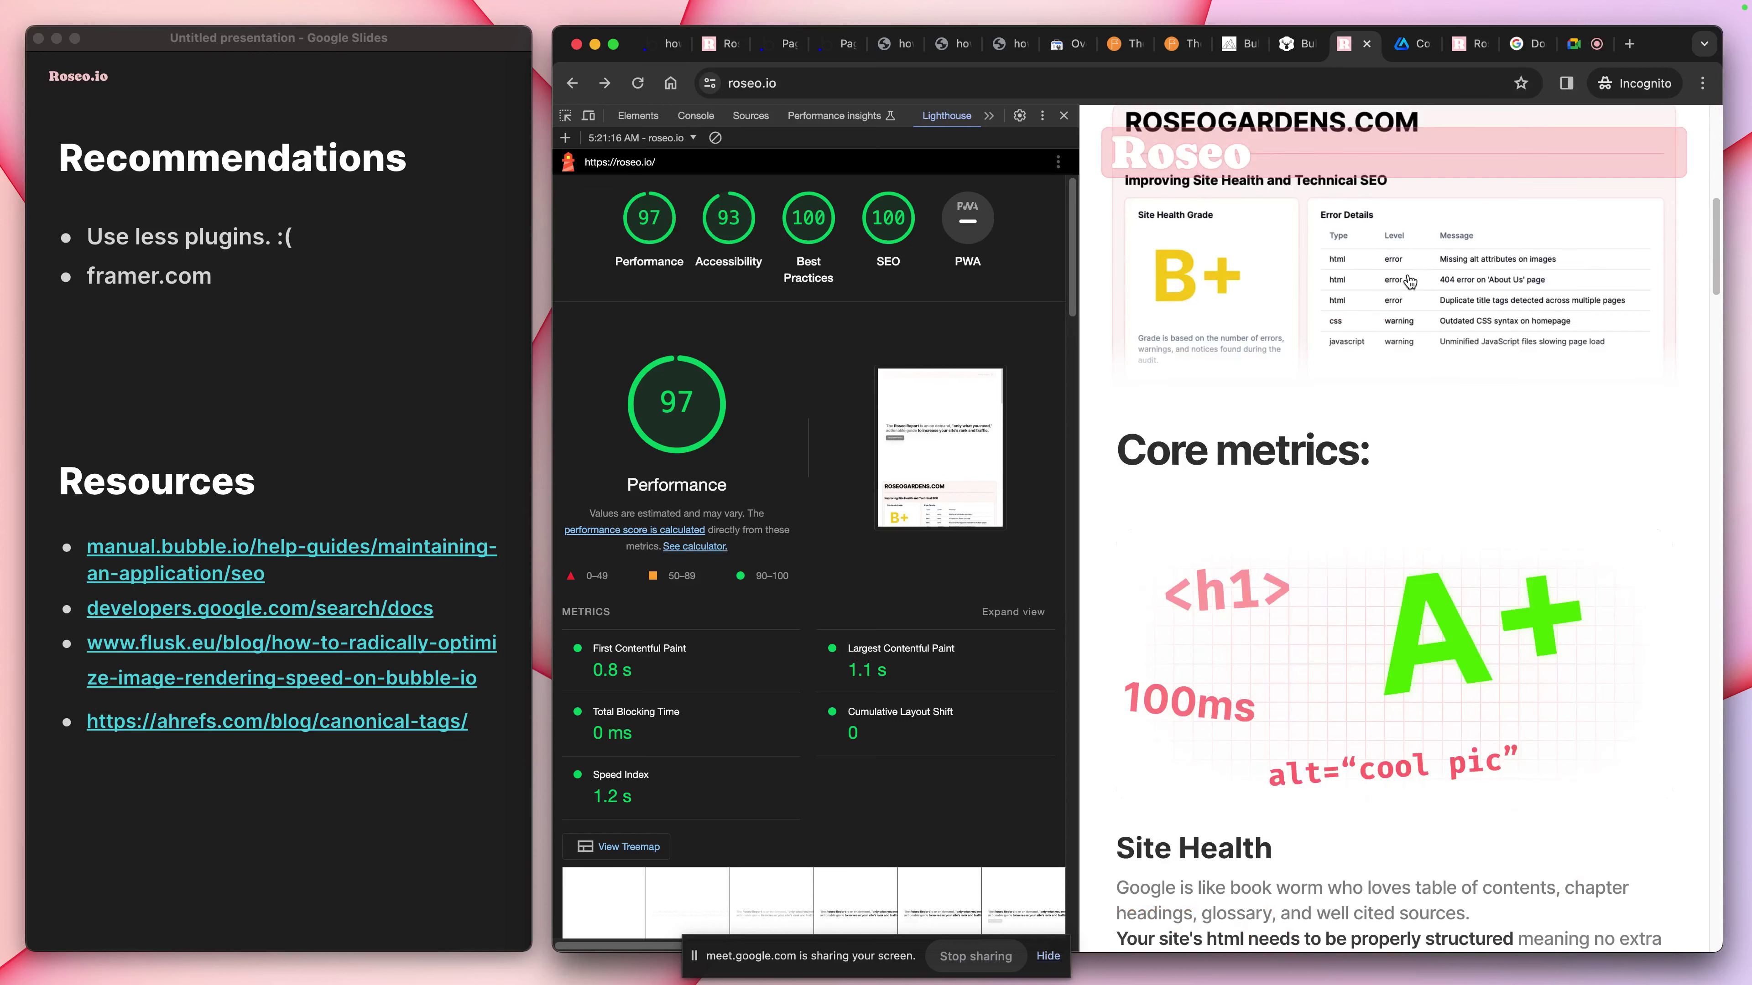
scroll(1390, 265, up, 3)
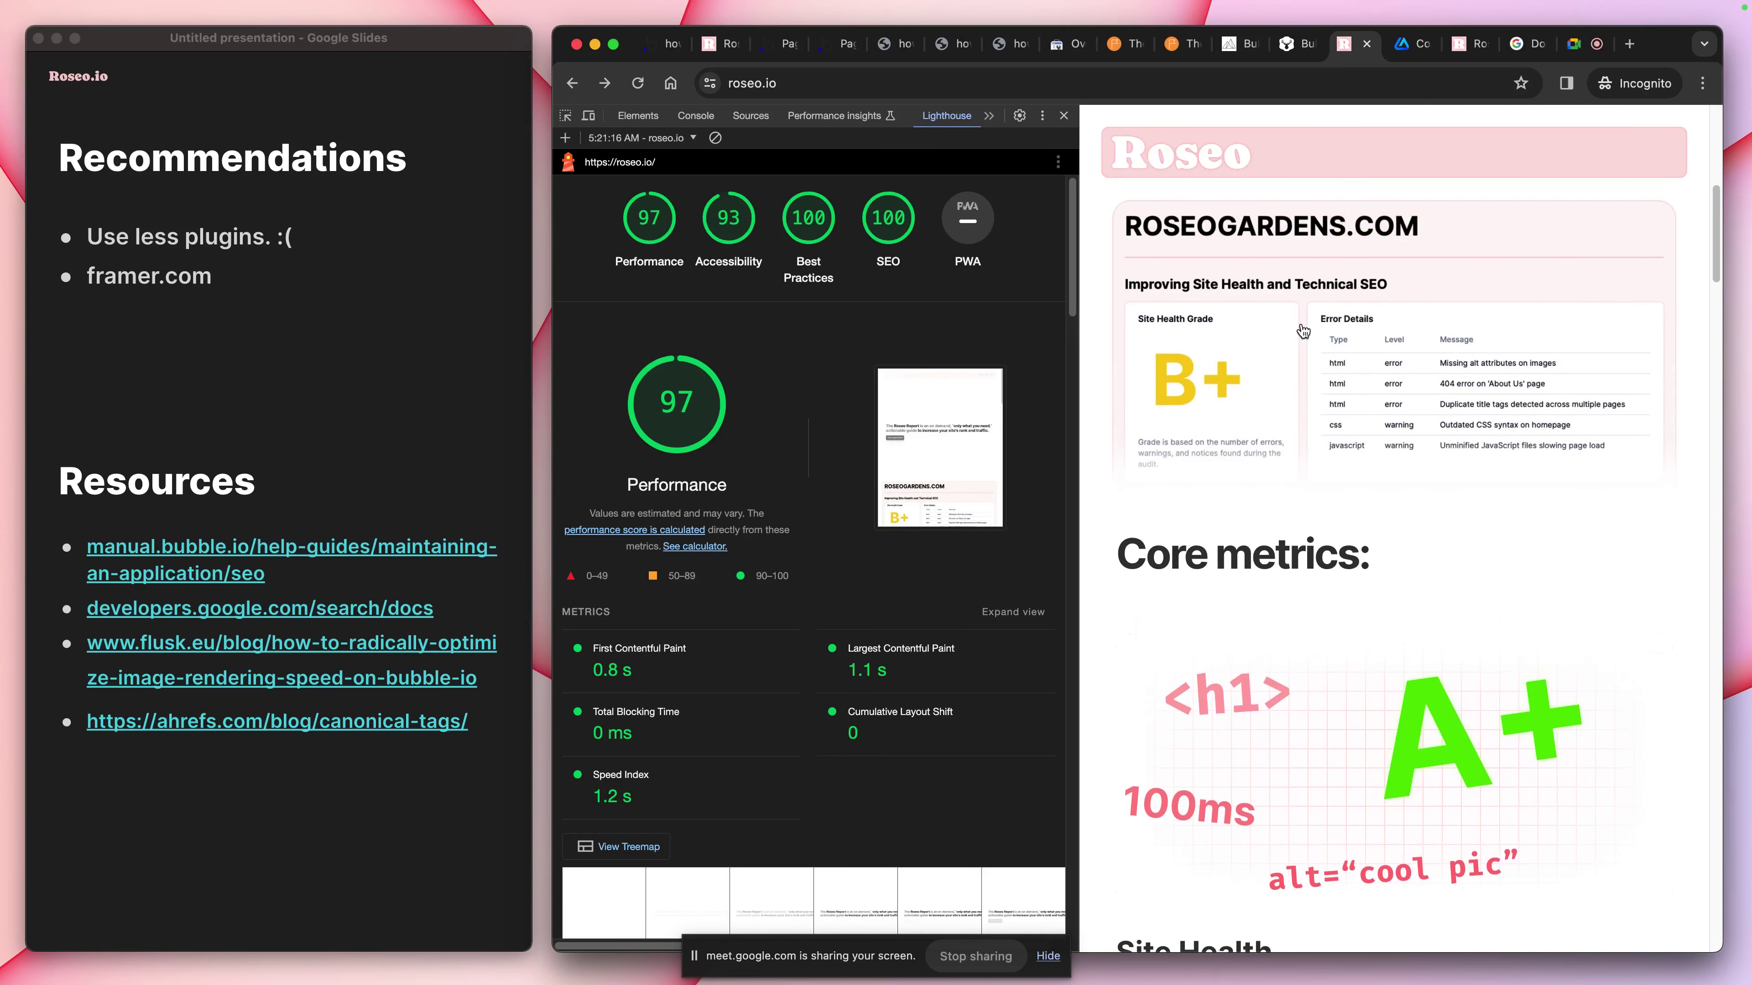